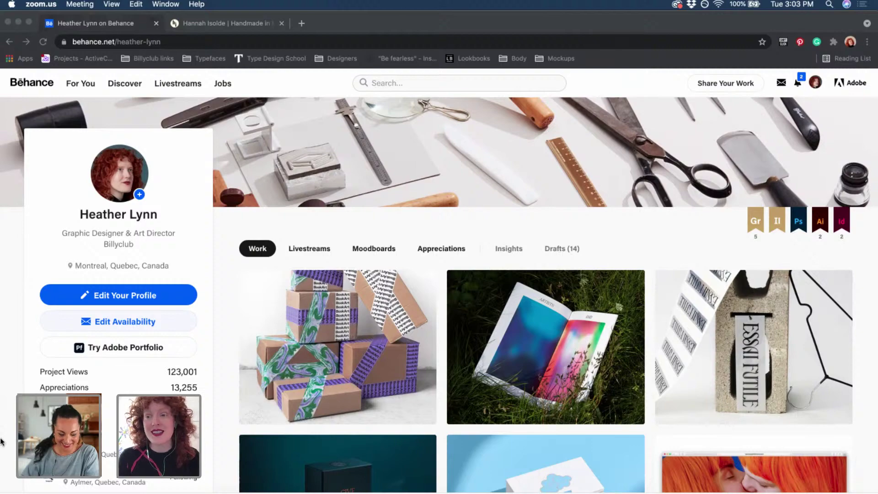
Look through the project thumbnails on the designer's Behance profile, down to The Garden and back up.
{"action": "scroll", "coordinate": [374, 404], "scroll_direction": "down", "scroll_amount": 2}
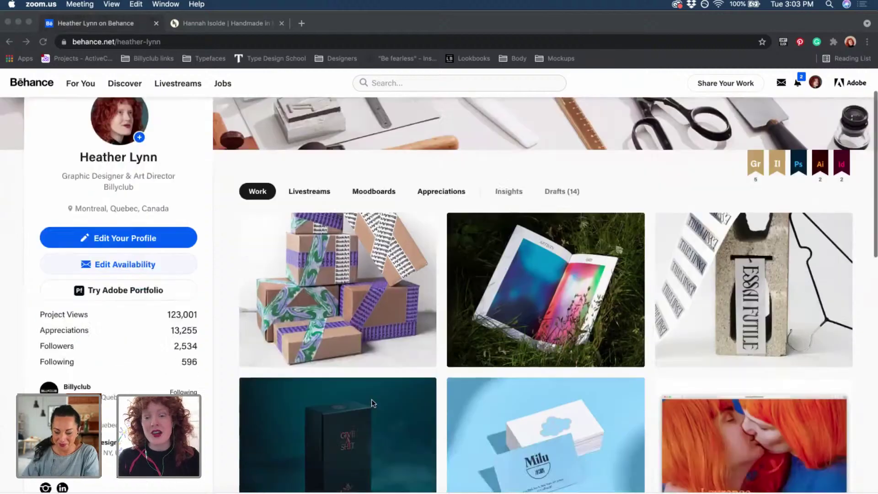
{"action": "scroll", "coordinate": [585, 310], "scroll_direction": "down", "scroll_amount": 1}
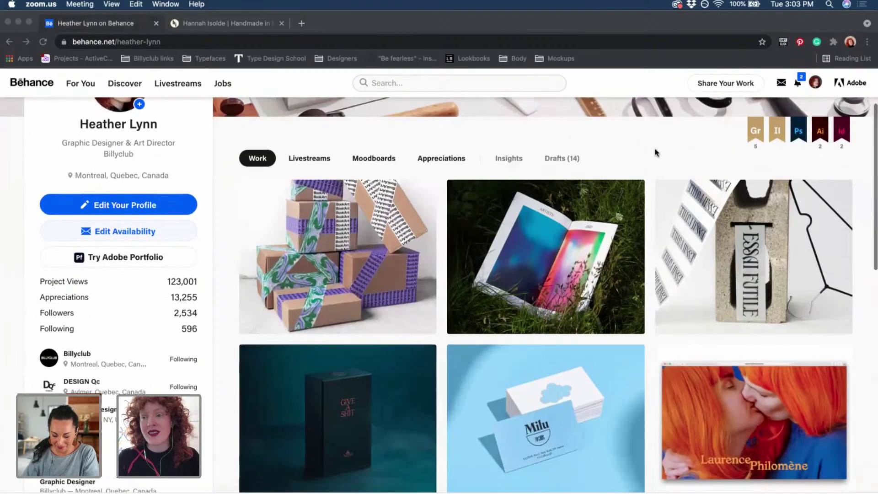
{"action": "scroll", "coordinate": [656, 152], "scroll_direction": "down", "scroll_amount": 3}
{"action": "scroll", "coordinate": [656, 152], "scroll_direction": "down", "scroll_amount": 8}
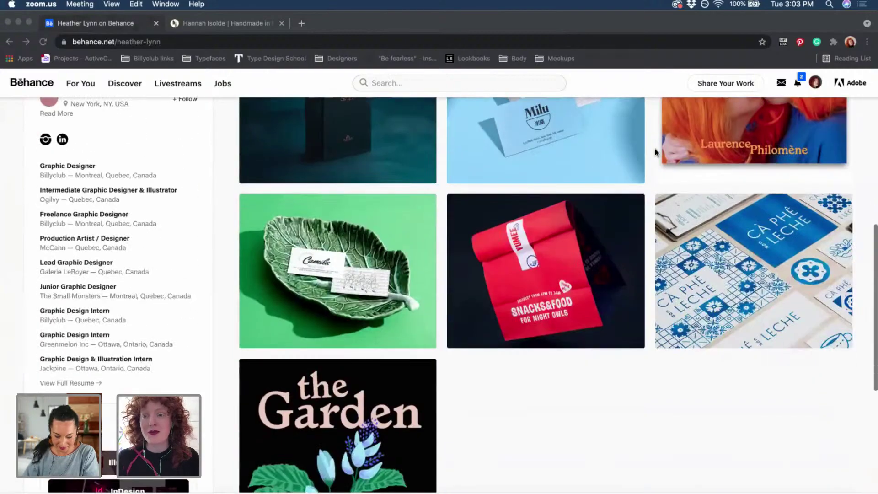
{"action": "scroll", "coordinate": [656, 152], "scroll_direction": "up", "scroll_amount": 5}
{"action": "scroll", "coordinate": [656, 152], "scroll_direction": "up", "scroll_amount": 5}
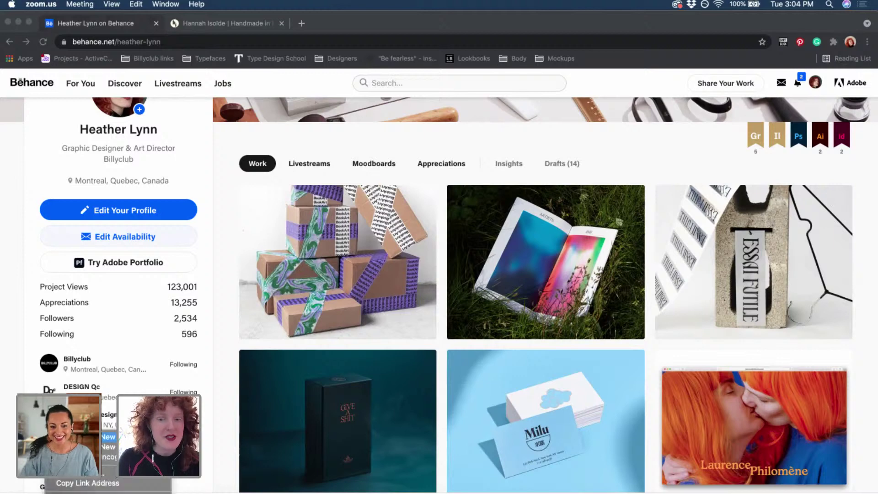
Open the designer's Instagram profile in a new tab and look through the BookArt, Essai Futile and Flight Mode posts.
{"action": "left_click", "coordinate": [338, 262], "text": "super"}
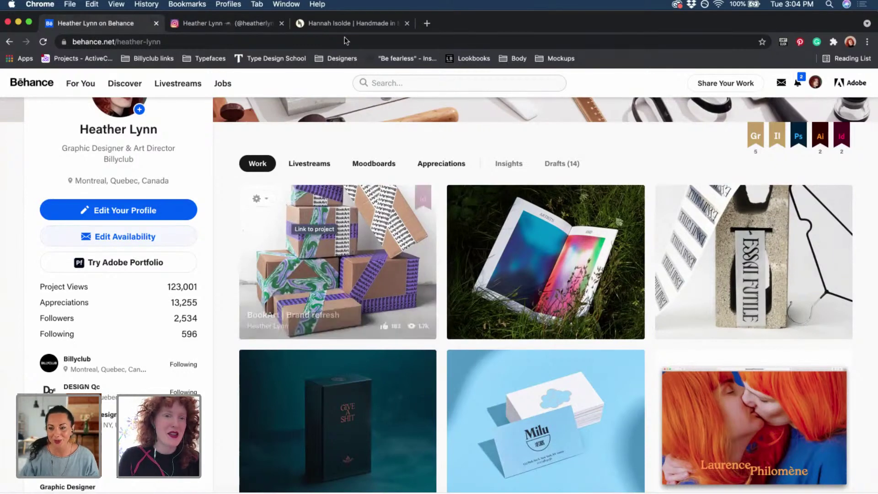
{"action": "left_click", "coordinate": [253, 25]}
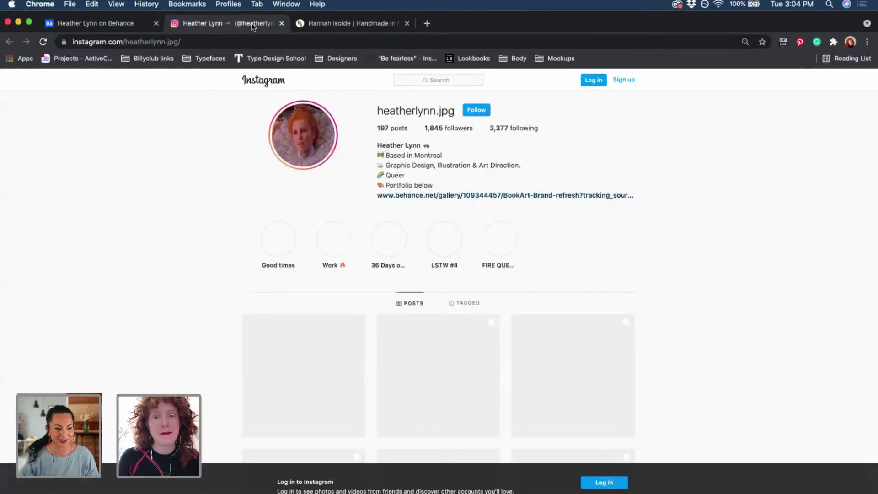
{"action": "scroll", "coordinate": [641, 193], "scroll_direction": "down", "scroll_amount": 4}
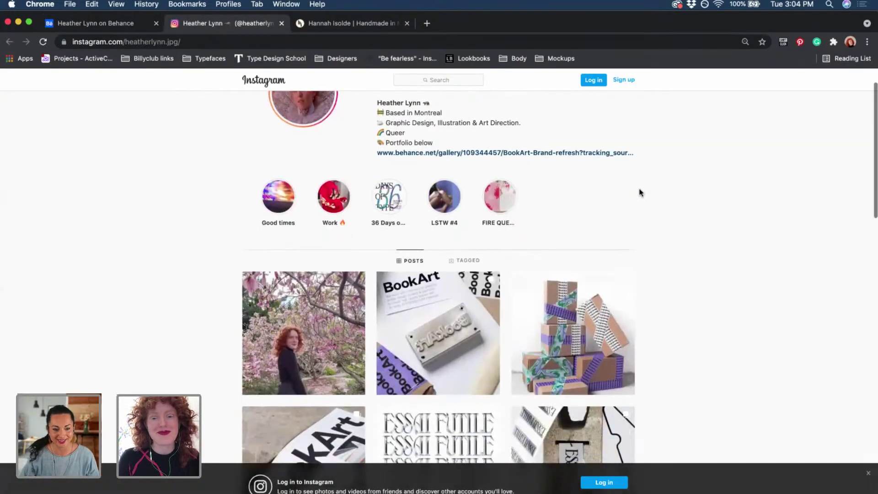
{"action": "scroll", "coordinate": [641, 192], "scroll_direction": "down", "scroll_amount": 1}
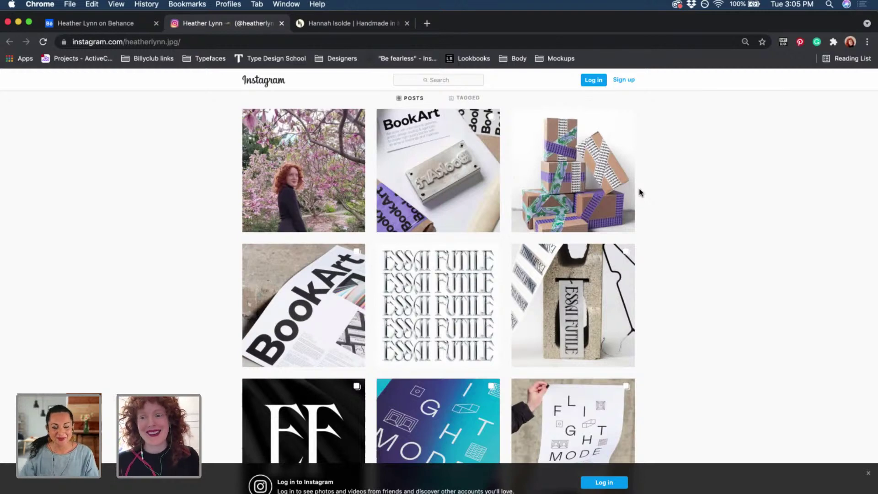
{"action": "scroll", "coordinate": [641, 193], "scroll_direction": "down", "scroll_amount": 2}
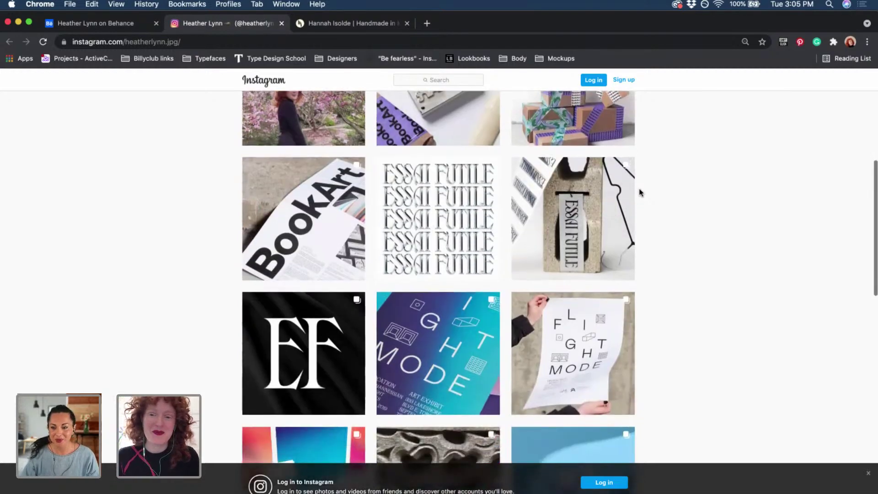
{"action": "scroll", "coordinate": [641, 193], "scroll_direction": "up", "scroll_amount": 3}
{"action": "scroll", "coordinate": [641, 193], "scroll_direction": "up", "scroll_amount": 4}
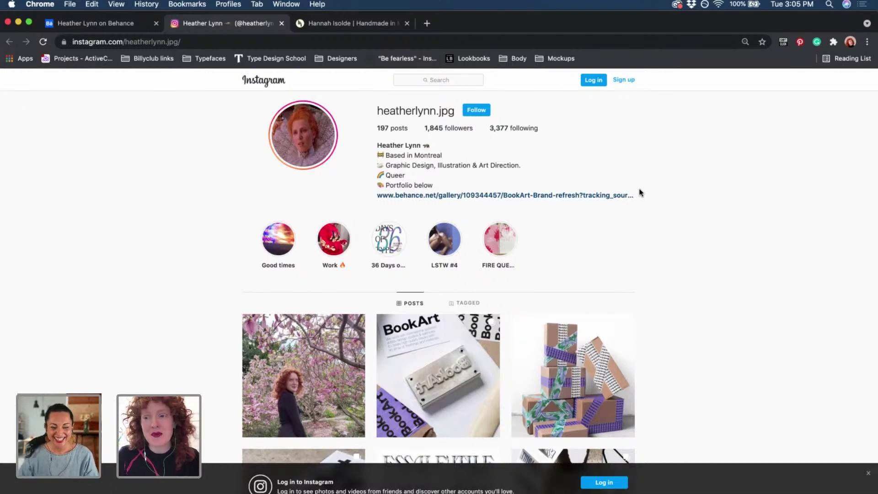
Browse further down the Instagram posts to the Milu restaurant branding and return to the profile header.
{"action": "scroll", "coordinate": [641, 192], "scroll_direction": "down", "scroll_amount": 5}
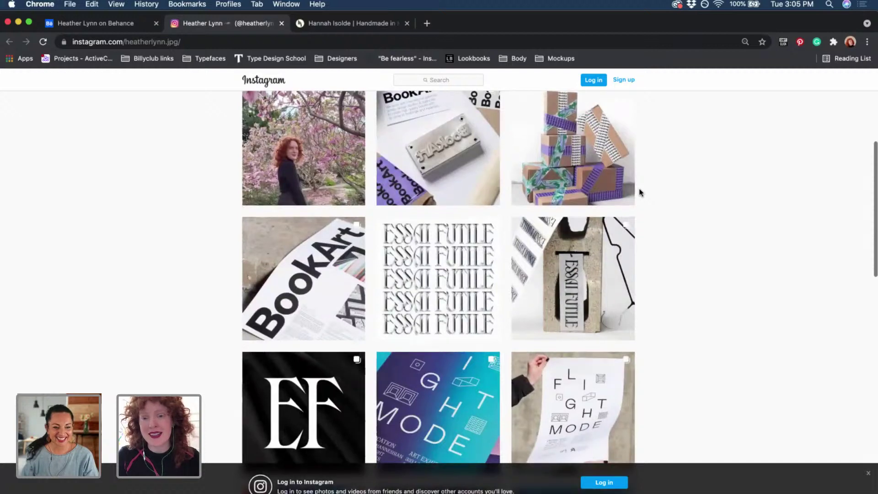
{"action": "scroll", "coordinate": [641, 192], "scroll_direction": "down", "scroll_amount": 5}
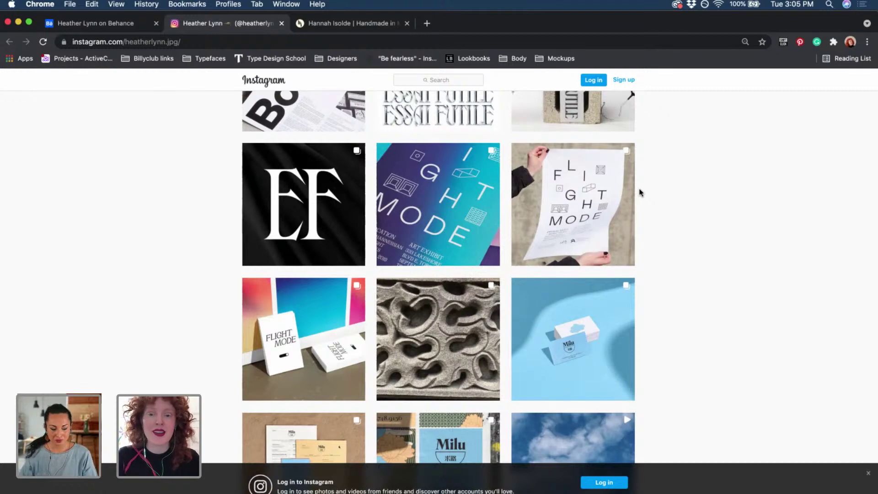
{"action": "scroll", "coordinate": [640, 192], "scroll_direction": "down", "scroll_amount": 2}
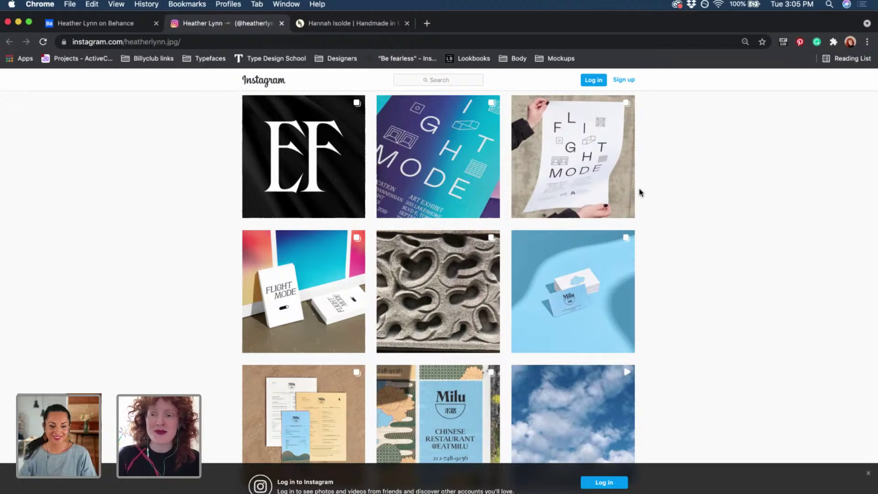
{"action": "scroll", "coordinate": [641, 192], "scroll_direction": "down", "scroll_amount": 2}
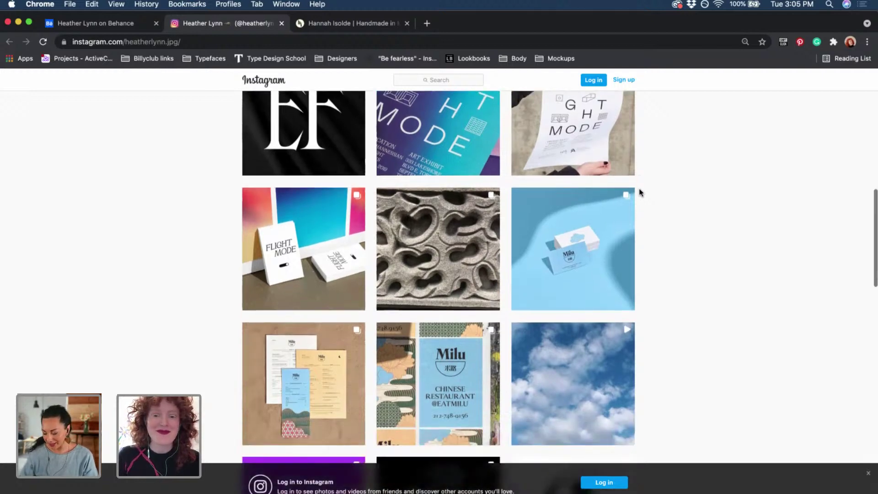
{"action": "scroll", "coordinate": [640, 192], "scroll_direction": "up", "scroll_amount": 8}
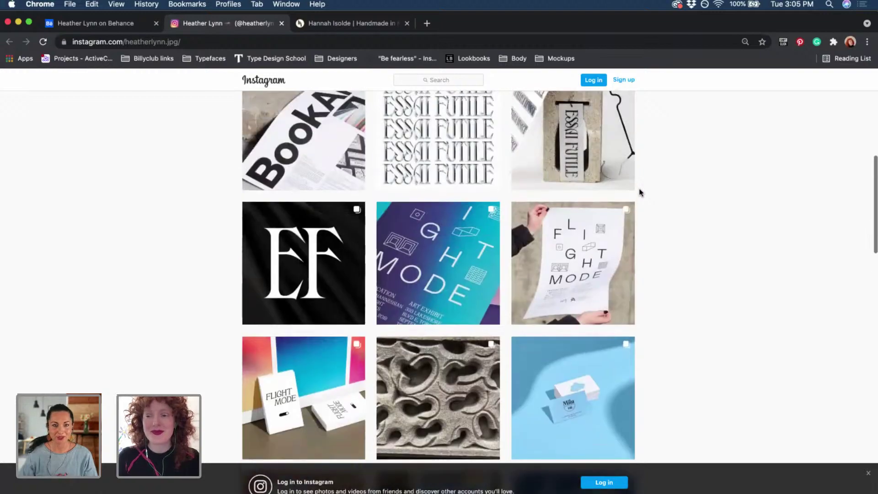
{"action": "scroll", "coordinate": [640, 192], "scroll_direction": "up", "scroll_amount": 3}
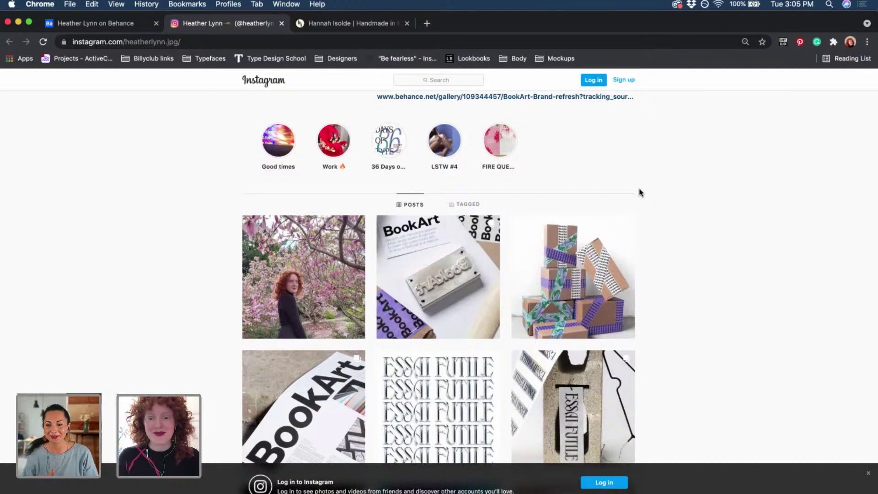
{"action": "scroll", "coordinate": [640, 192], "scroll_direction": "up", "scroll_amount": 1}
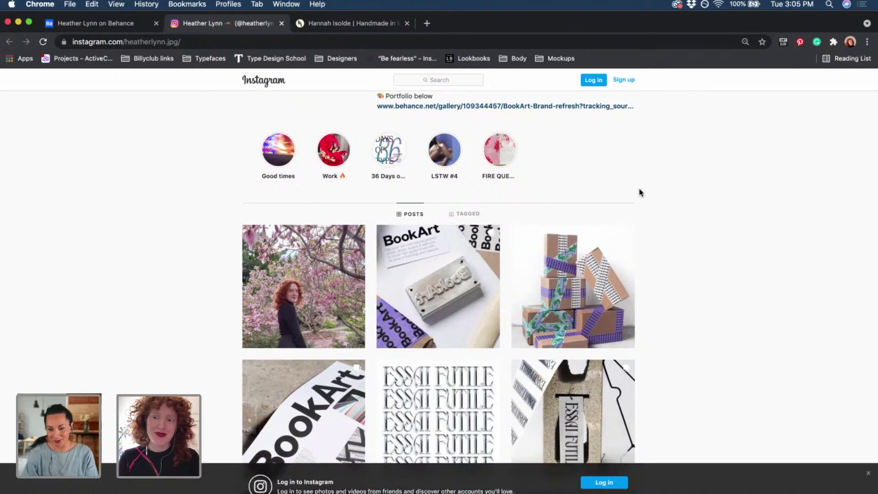
{"action": "scroll", "coordinate": [640, 192], "scroll_direction": "up", "scroll_amount": 5}
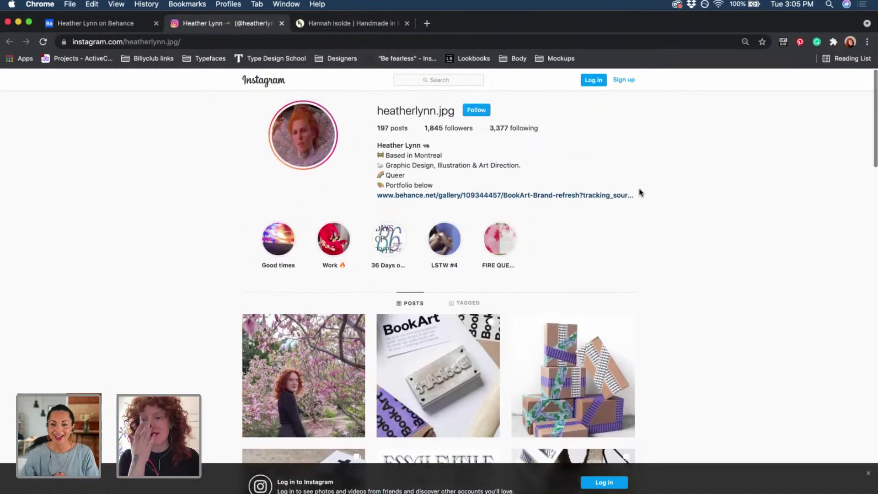
Revisit the Behance profile, switch to the handmade clothing brand's website and examine its daisy hero photo and Daisy Baby collection text.
{"action": "left_click", "coordinate": [92, 26]}
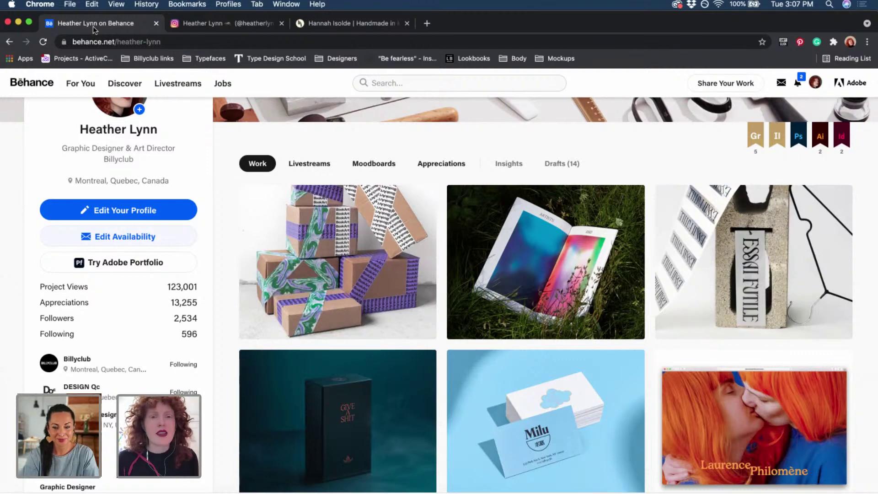
{"action": "left_click", "coordinate": [314, 28]}
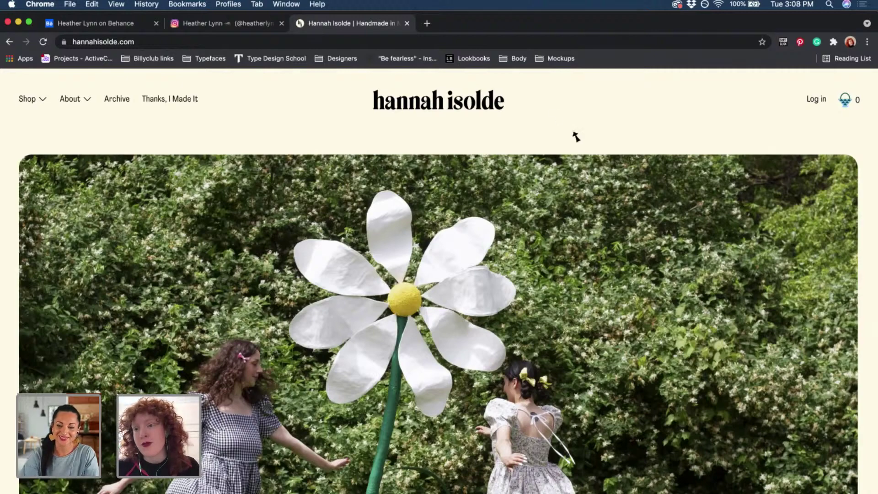
{"action": "scroll", "coordinate": [575, 136], "scroll_direction": "down", "scroll_amount": 2}
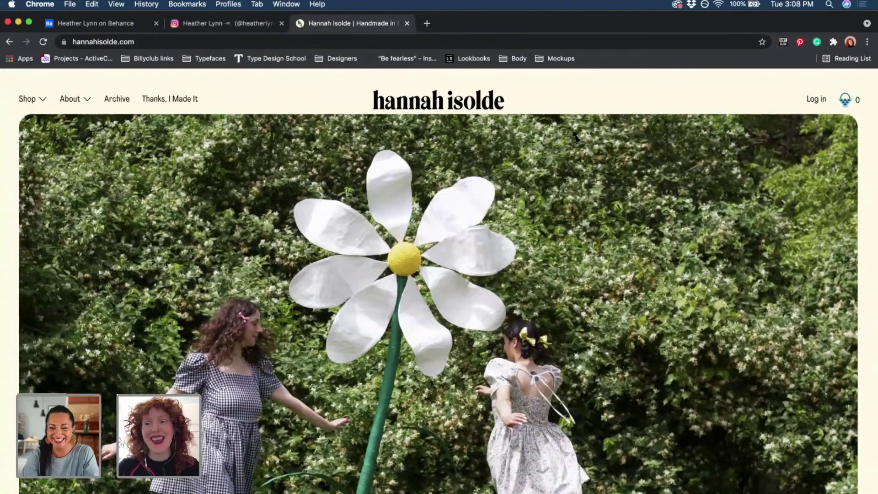
{"action": "scroll", "coordinate": [617, 98], "scroll_direction": "down", "scroll_amount": 2}
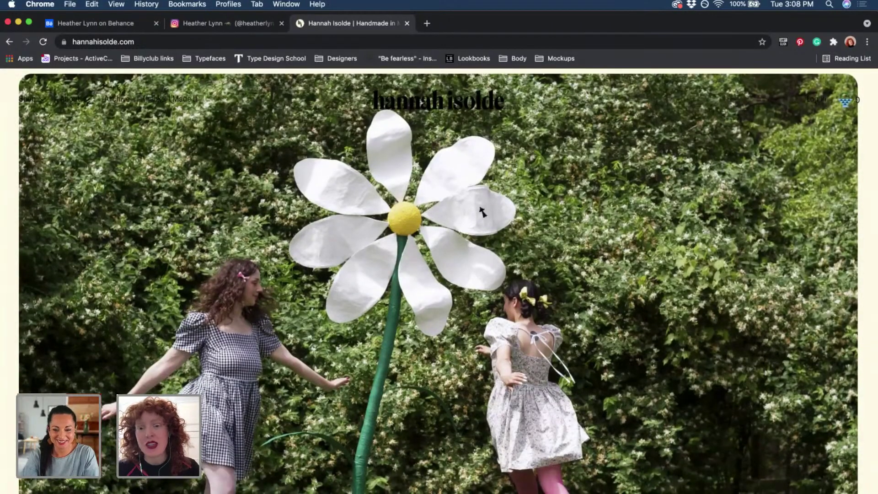
{"action": "scroll", "coordinate": [467, 298], "scroll_direction": "down", "scroll_amount": 2}
{"action": "scroll", "coordinate": [467, 300], "scroll_direction": "down", "scroll_amount": 3}
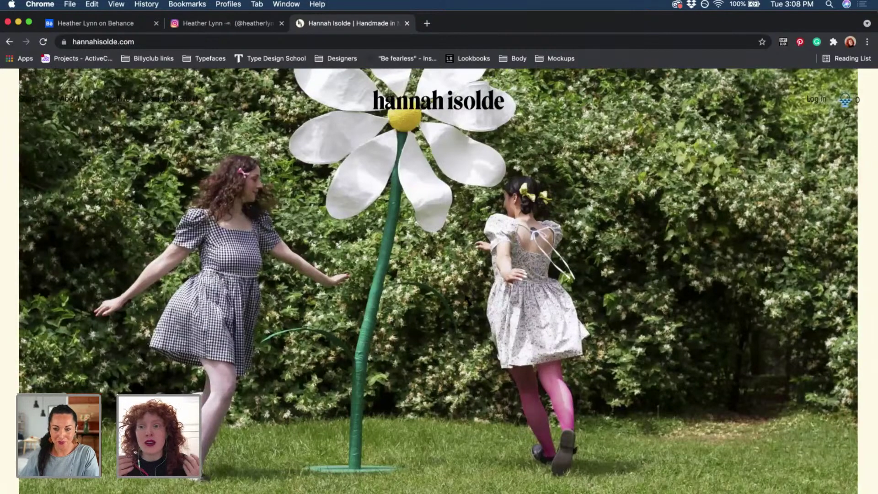
{"action": "scroll", "coordinate": [466, 299], "scroll_direction": "down", "scroll_amount": 6}
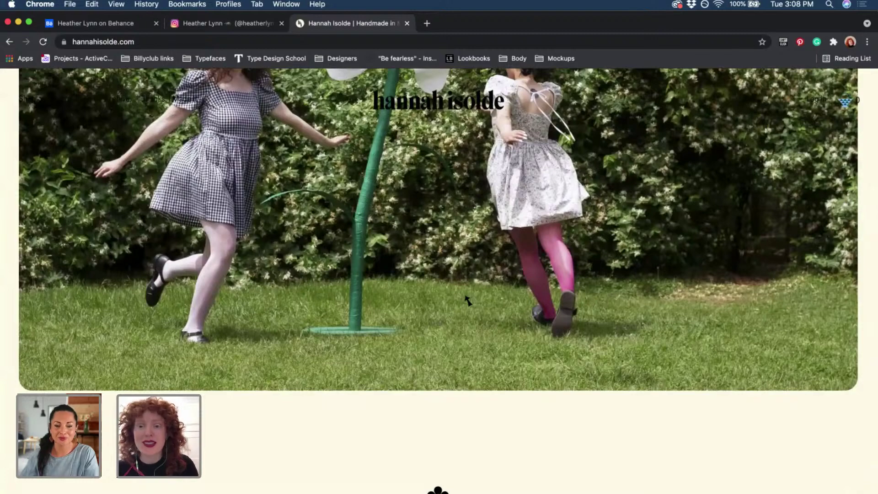
{"action": "scroll", "coordinate": [467, 301], "scroll_direction": "down", "scroll_amount": 12}
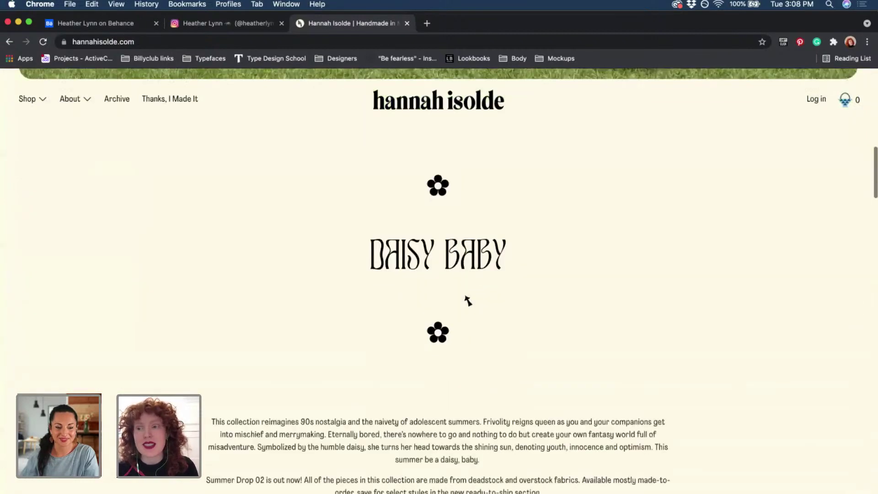
{"action": "scroll", "coordinate": [468, 301], "scroll_direction": "down", "scroll_amount": 8}
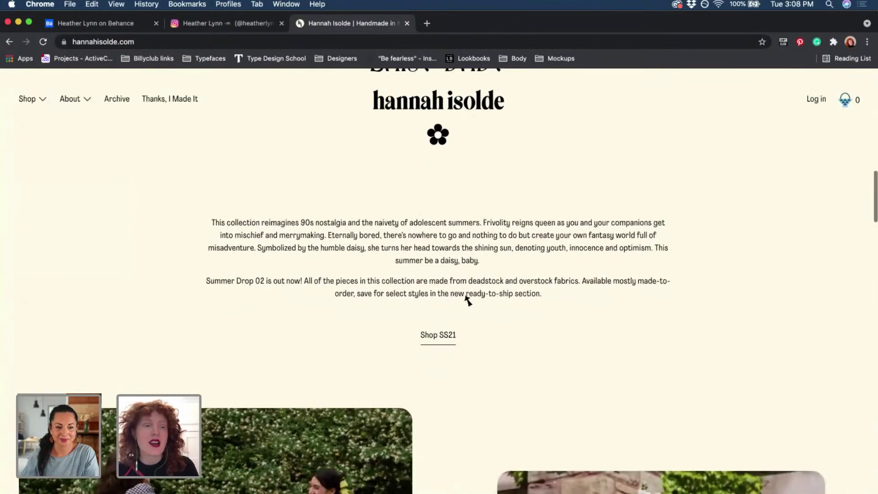
{"action": "scroll", "coordinate": [468, 300], "scroll_direction": "down", "scroll_amount": 1}
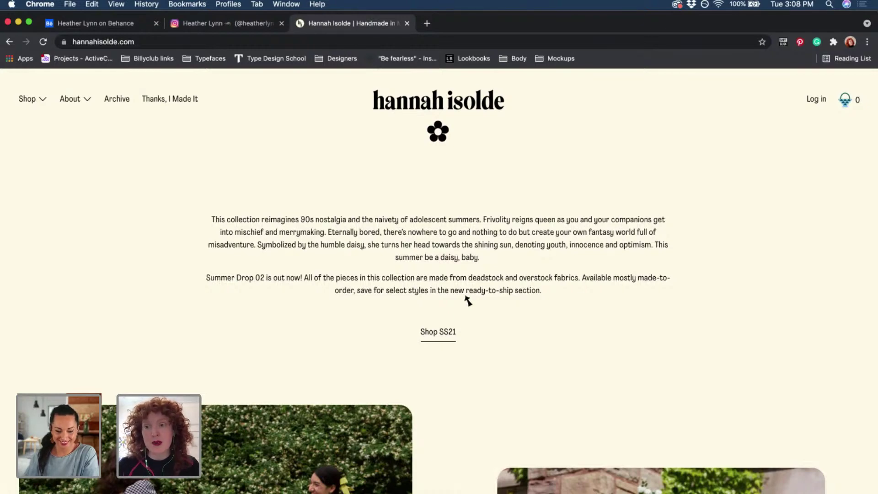
Examine the Lola and Margo features and the strawberry illustration on the clothing brand's homepage.
{"action": "scroll", "coordinate": [468, 300], "scroll_direction": "down", "scroll_amount": 1}
{"action": "scroll", "coordinate": [467, 300], "scroll_direction": "down", "scroll_amount": 6}
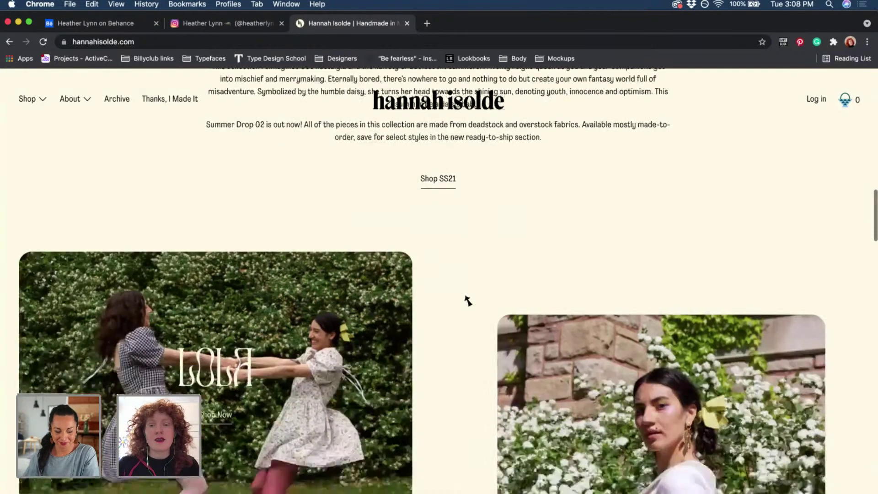
{"action": "scroll", "coordinate": [467, 300], "scroll_direction": "down", "scroll_amount": 3}
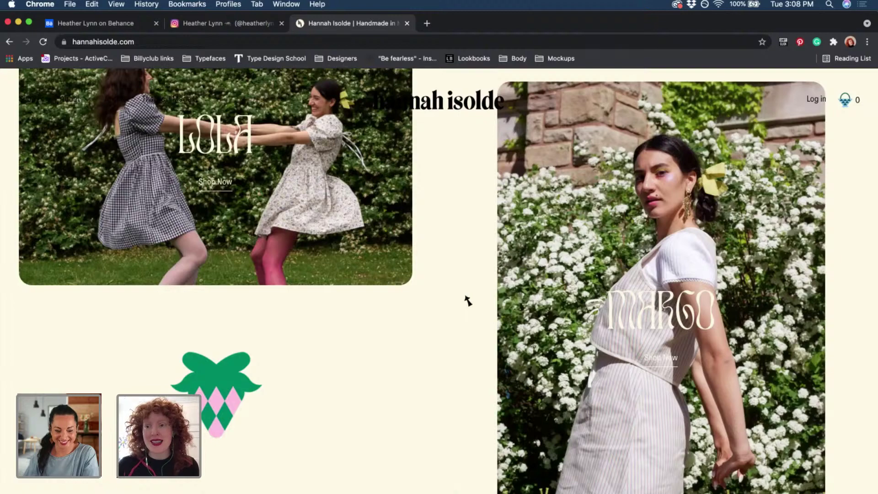
{"action": "scroll", "coordinate": [467, 301], "scroll_direction": "down", "scroll_amount": 1}
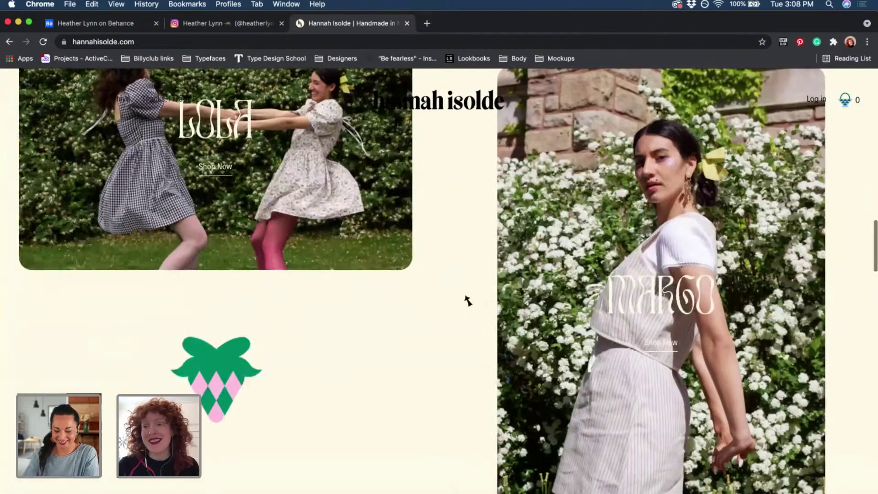
{"action": "scroll", "coordinate": [468, 301], "scroll_direction": "down", "scroll_amount": 2}
{"action": "scroll", "coordinate": [468, 300], "scroll_direction": "down", "scroll_amount": 2}
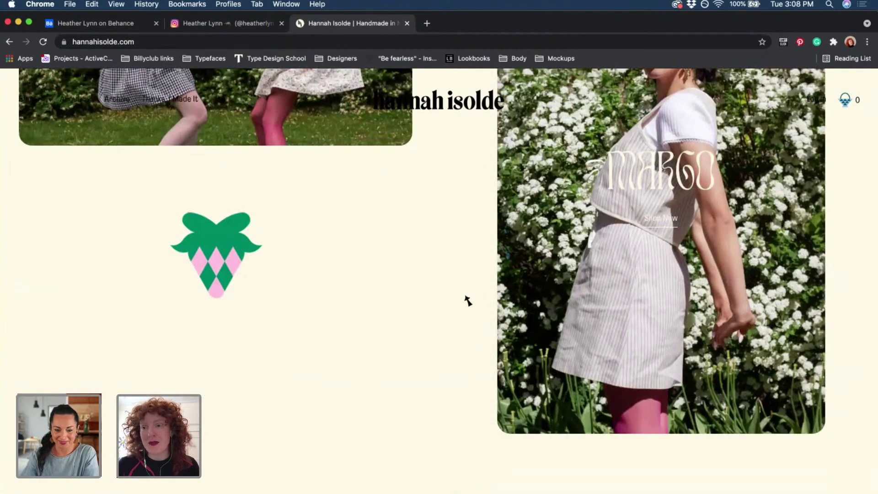
{"action": "scroll", "coordinate": [468, 301], "scroll_direction": "down", "scroll_amount": 1}
{"action": "scroll", "coordinate": [467, 300], "scroll_direction": "down", "scroll_amount": 1}
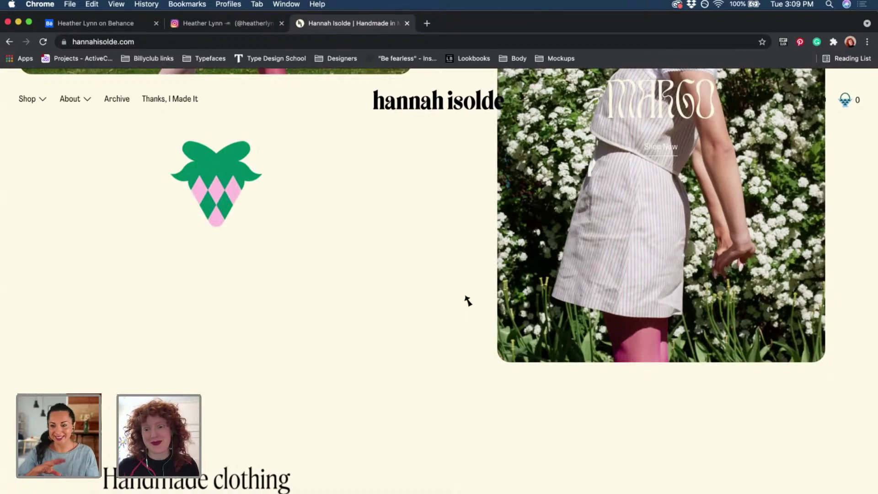
View the "Handmade clothing inspired by la belle vie" brand statement and the picnic photo beside it.
{"action": "scroll", "coordinate": [467, 300], "scroll_direction": "down", "scroll_amount": 5}
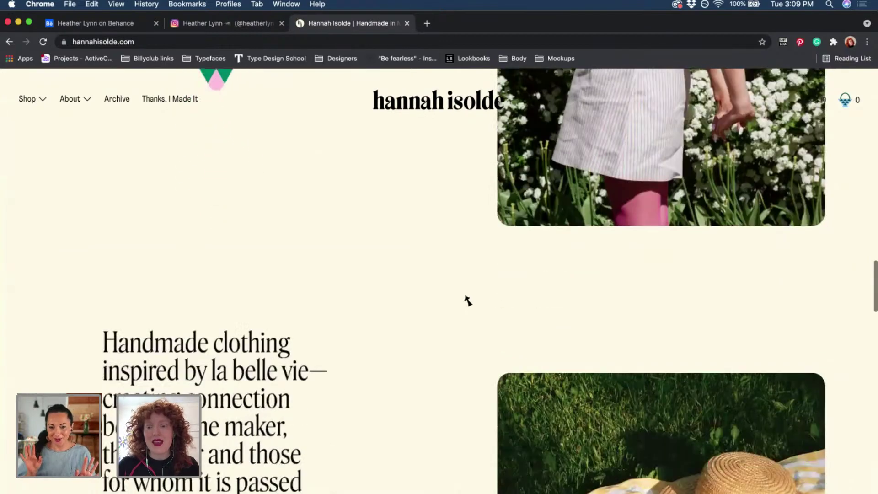
{"action": "scroll", "coordinate": [467, 301], "scroll_direction": "down", "scroll_amount": 3}
{"action": "scroll", "coordinate": [468, 300], "scroll_direction": "down", "scroll_amount": 2}
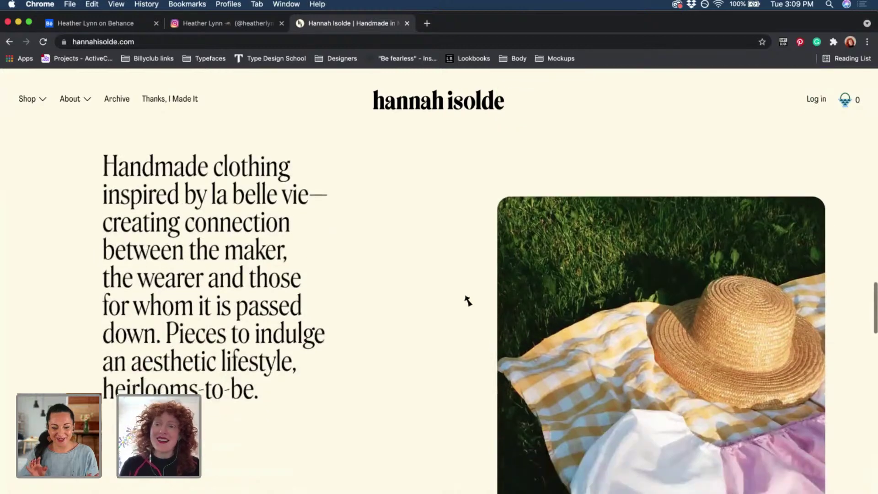
{"action": "scroll", "coordinate": [467, 301], "scroll_direction": "down", "scroll_amount": 1}
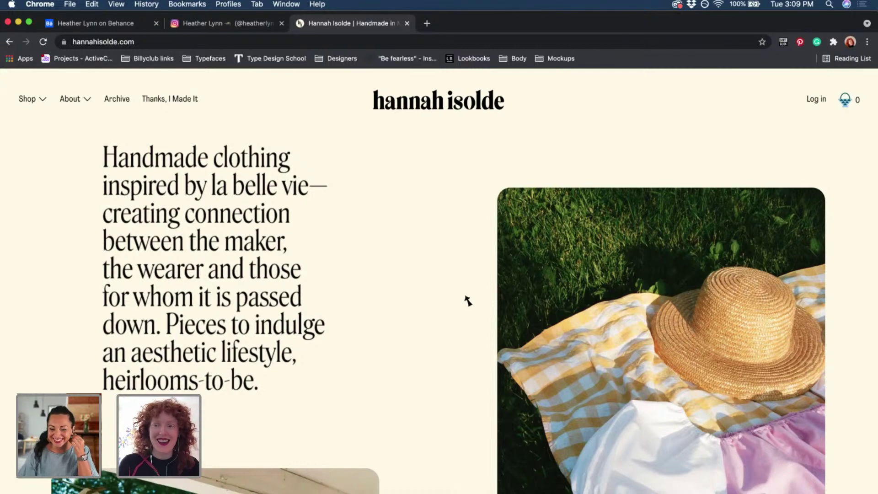
View the clothesline photo and the Slowmade text about each garment further down the homepage.
{"action": "scroll", "coordinate": [415, 253], "scroll_direction": "down", "scroll_amount": 3}
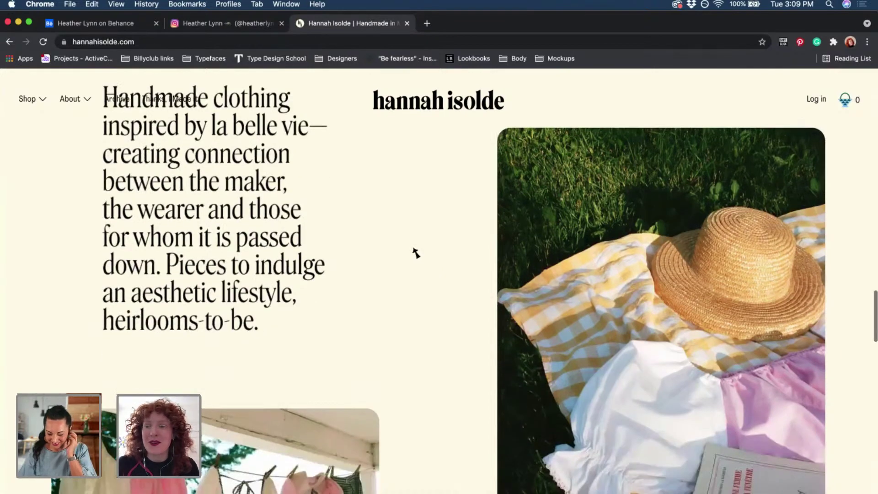
{"action": "scroll", "coordinate": [415, 253], "scroll_direction": "down", "scroll_amount": 5}
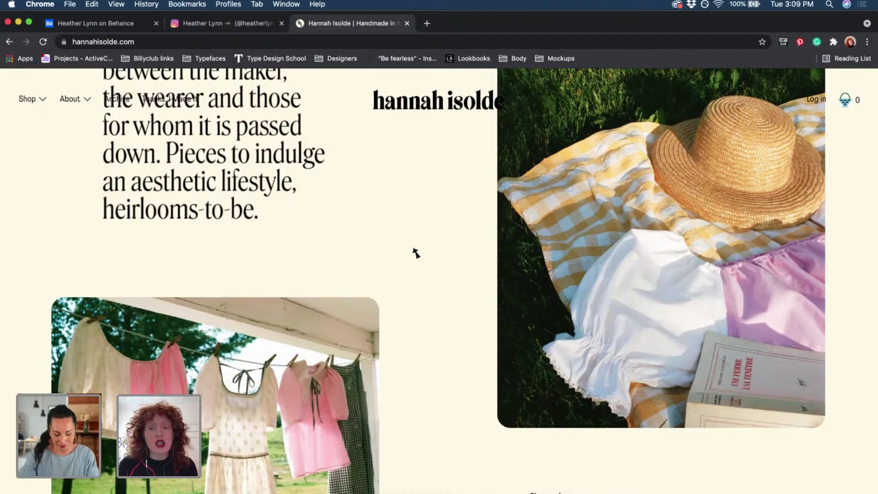
{"action": "scroll", "coordinate": [416, 253], "scroll_direction": "down", "scroll_amount": 6}
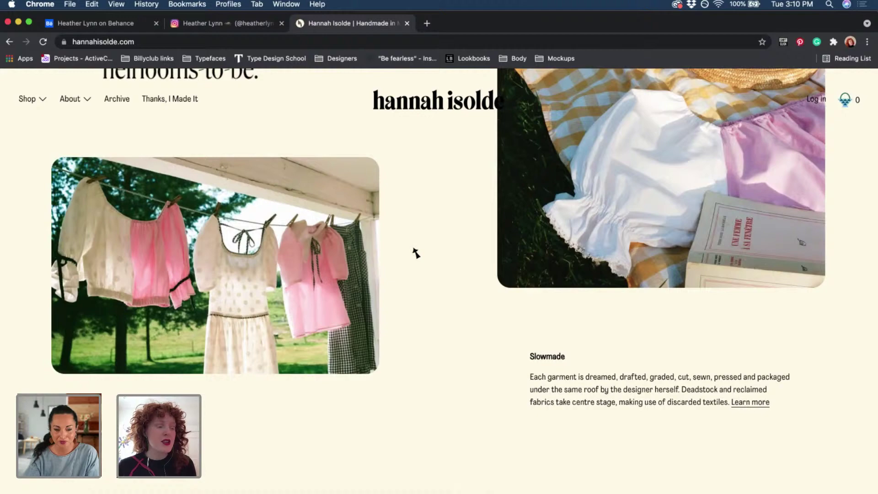
Return past the strawberry illustration and the Margo and Lola features to the Daisy Baby collection title and text.
{"action": "scroll", "coordinate": [416, 253], "scroll_direction": "up", "scroll_amount": 15}
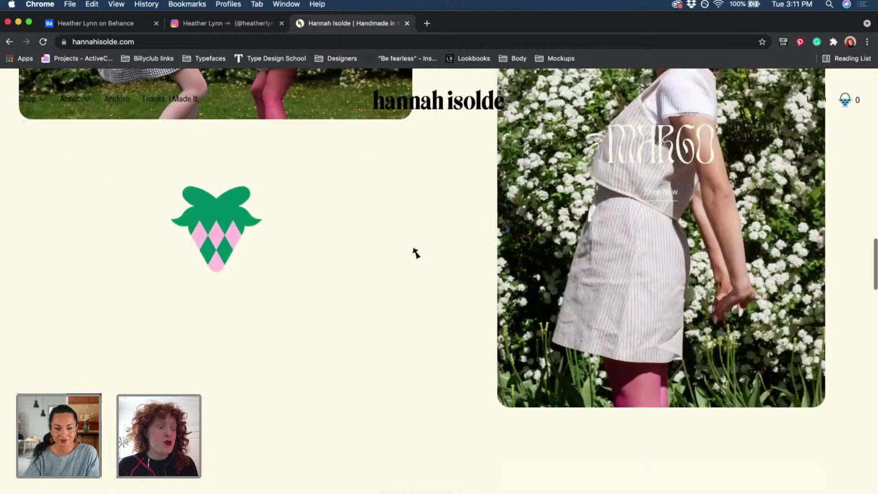
{"action": "scroll", "coordinate": [416, 253], "scroll_direction": "up", "scroll_amount": 4}
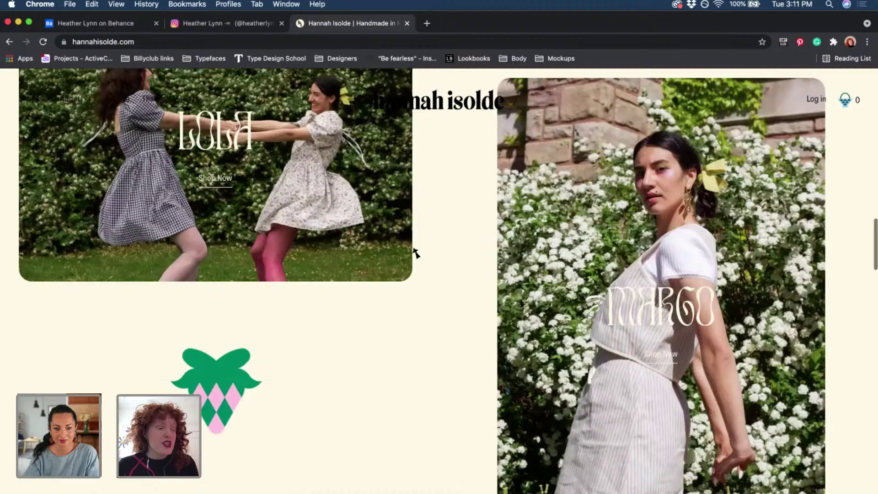
{"action": "scroll", "coordinate": [416, 253], "scroll_direction": "up", "scroll_amount": 4}
{"action": "scroll", "coordinate": [416, 253], "scroll_direction": "up", "scroll_amount": 2}
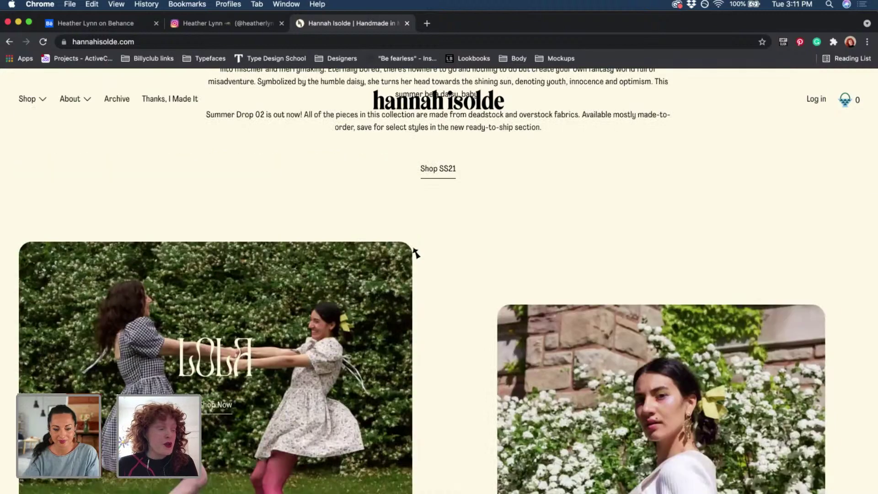
{"action": "scroll", "coordinate": [416, 253], "scroll_direction": "up", "scroll_amount": 7}
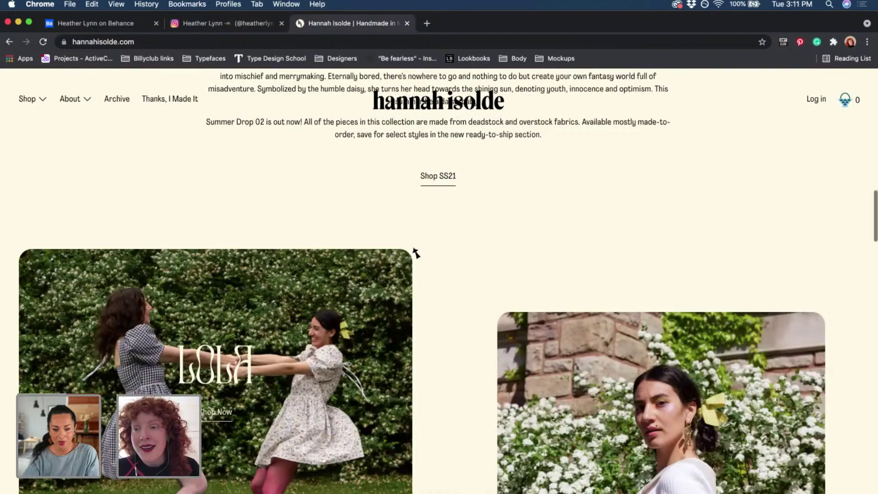
{"action": "scroll", "coordinate": [416, 253], "scroll_direction": "up", "scroll_amount": 1}
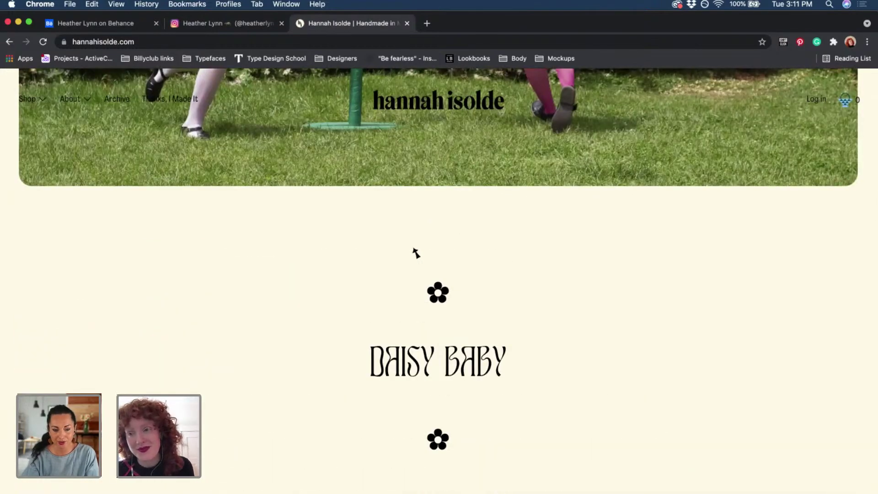
{"action": "scroll", "coordinate": [416, 253], "scroll_direction": "down", "scroll_amount": 3}
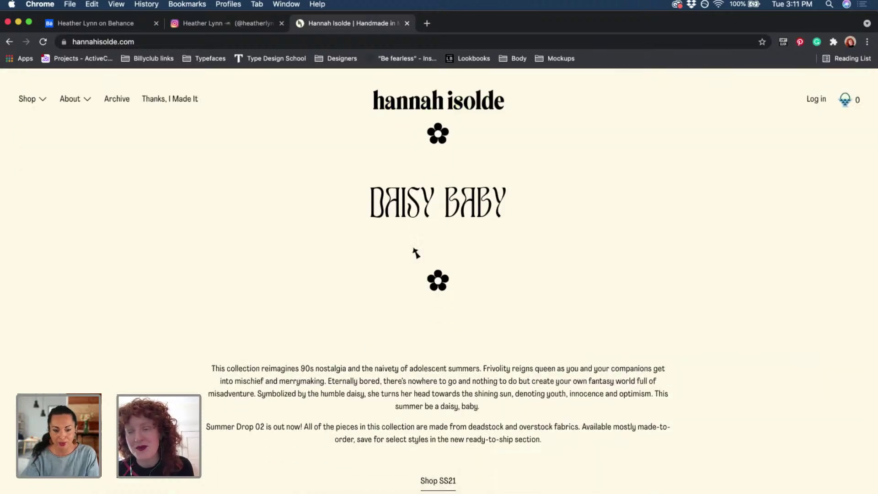
{"action": "scroll", "coordinate": [416, 252], "scroll_direction": "up", "scroll_amount": 1}
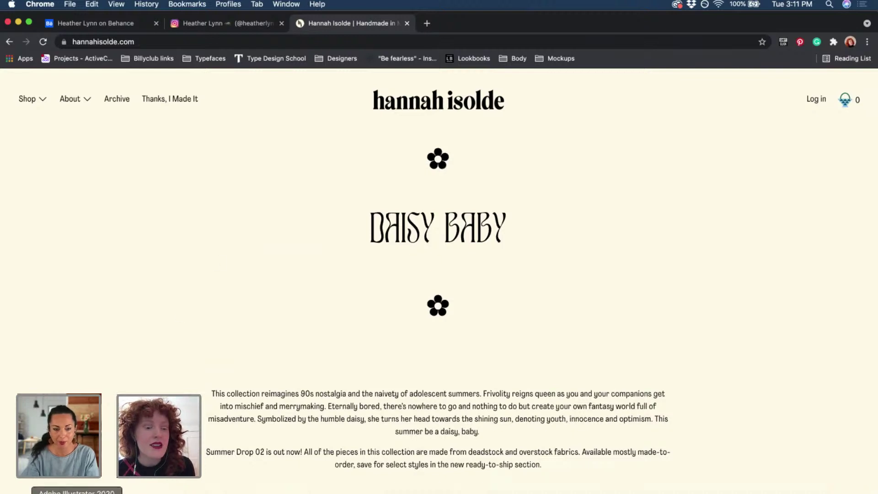
Switch to Finder and open the SS21 LOOKBOOK folder under 2021 > Hannah Isolde on the LaCie drive.
{"action": "right_click", "coordinate": [98, 493]}
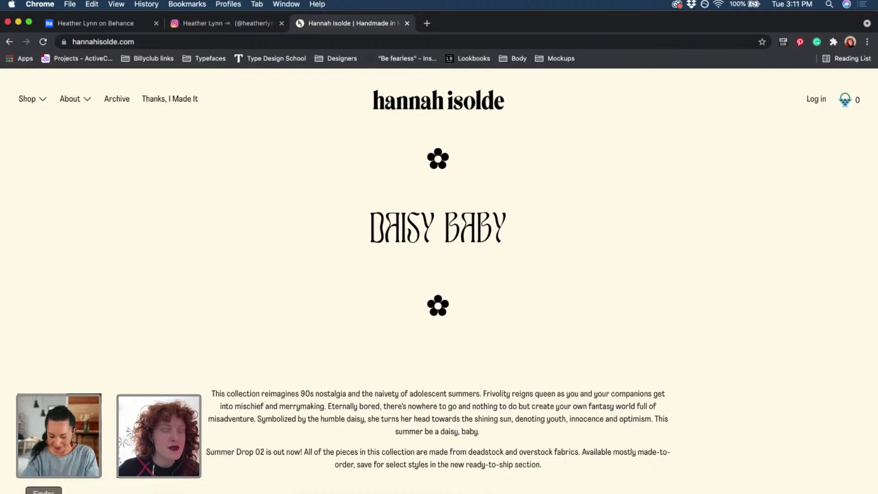
{"action": "left_click", "coordinate": [44, 493]}
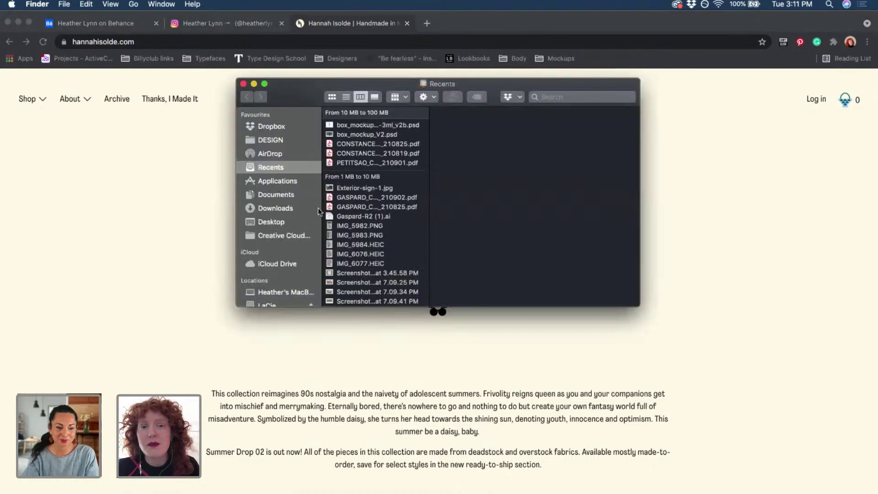
{"action": "left_click", "coordinate": [283, 139]}
{"action": "scroll", "coordinate": [293, 295], "scroll_direction": "down", "scroll_amount": 3}
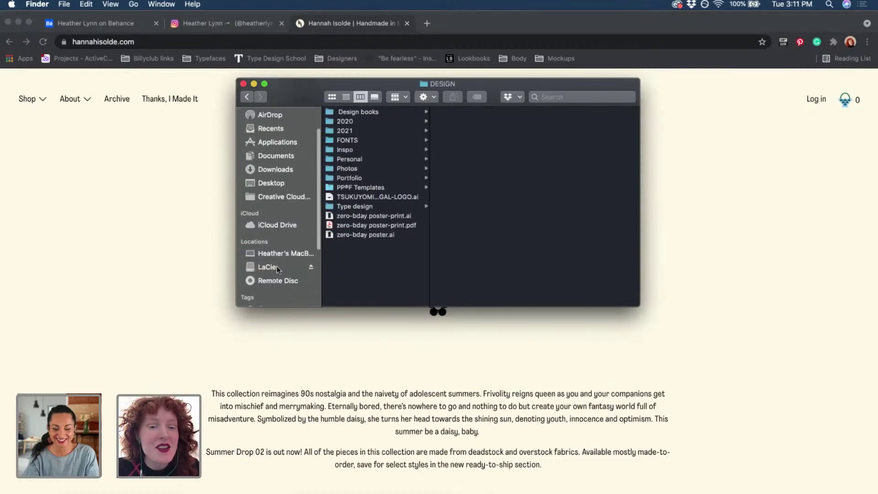
{"action": "left_click", "coordinate": [277, 266]}
{"action": "left_click", "coordinate": [361, 159]}
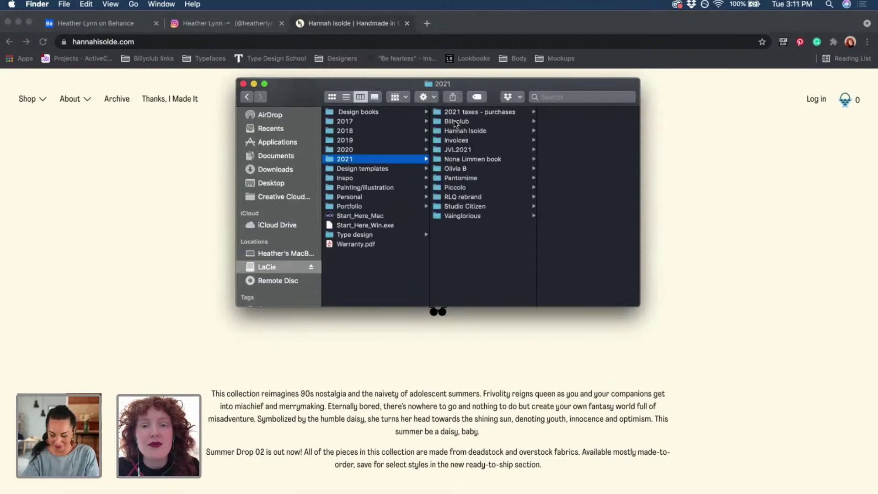
{"action": "left_click", "coordinate": [457, 130]}
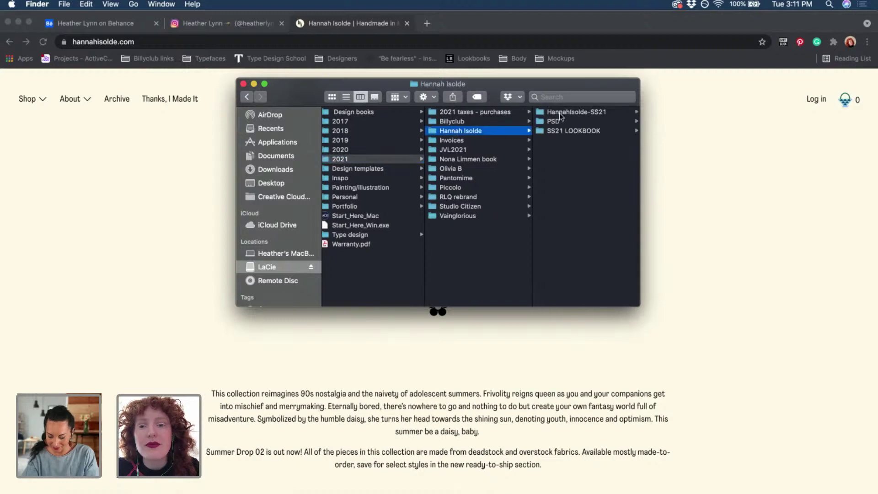
{"action": "left_click", "coordinate": [559, 129]}
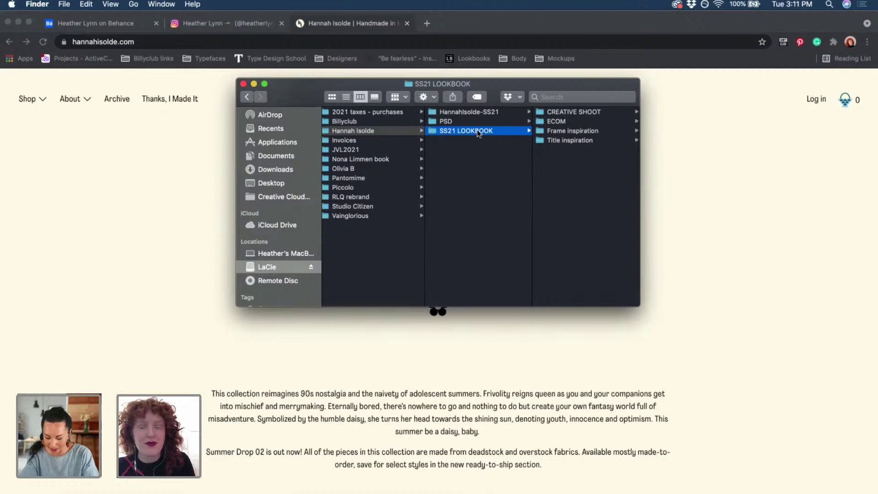
Open the SS21 LOOKBOOK folder in a new Finder tab.
{"action": "mouse_move", "coordinate": [478, 133]}
{"action": "left_mouse_down"}
{"action": "mouse_move", "coordinate": [569, 149]}
{"action": "mouse_move", "coordinate": [619, 172]}
{"action": "mouse_move", "coordinate": [471, 132]}
{"action": "left_mouse_up"}
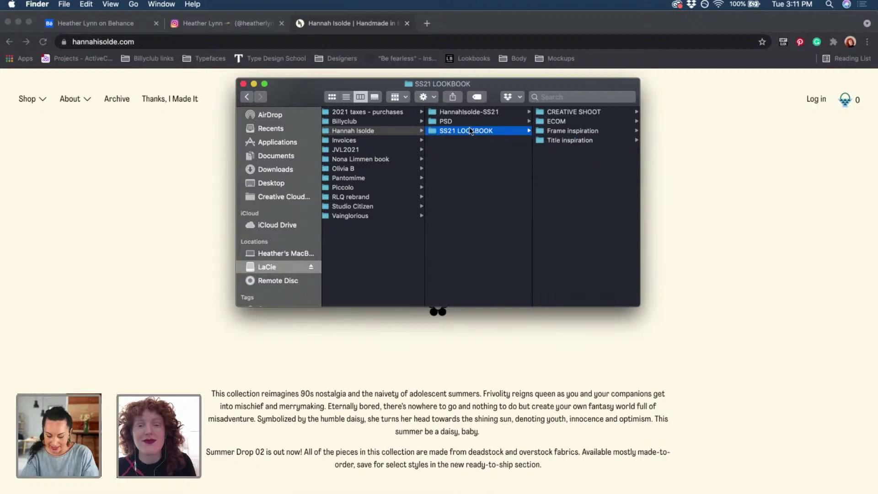
{"action": "right_click", "coordinate": [471, 131]}
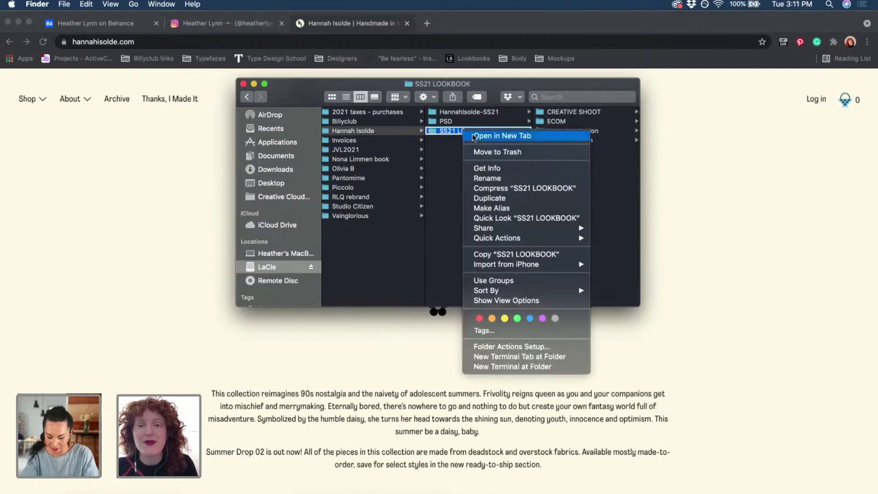
{"action": "left_click", "coordinate": [473, 136]}
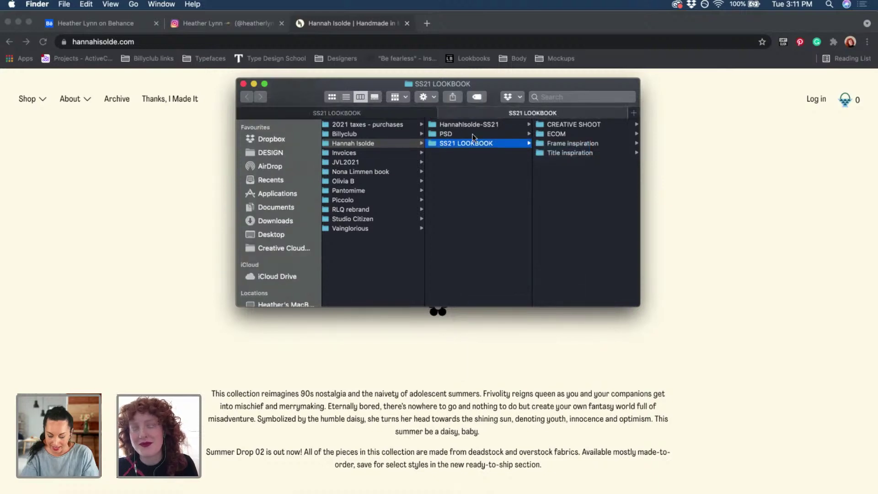
{"action": "left_click", "coordinate": [405, 113]}
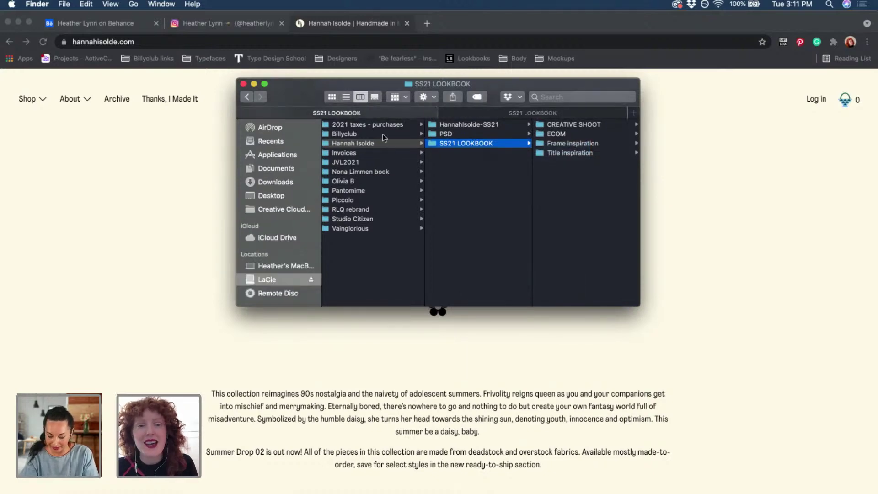
{"action": "scroll", "coordinate": [371, 144], "scroll_direction": "left", "scroll_amount": 5}
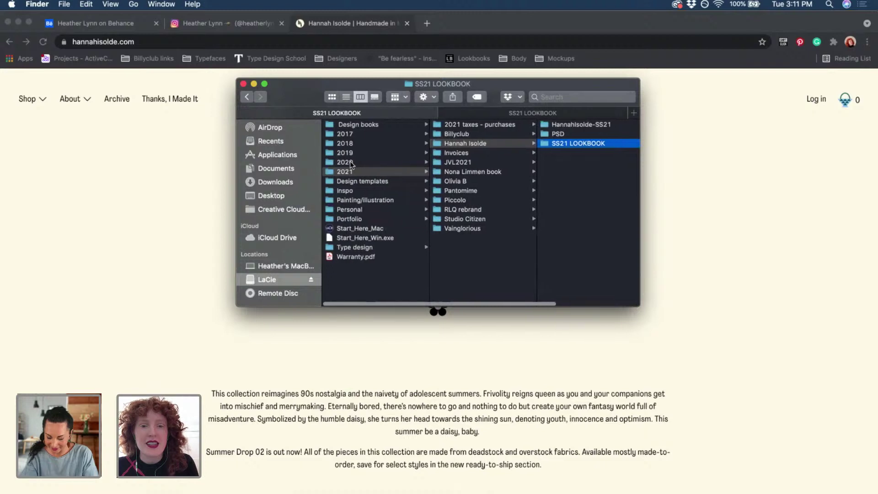
{"action": "left_click", "coordinate": [350, 162]}
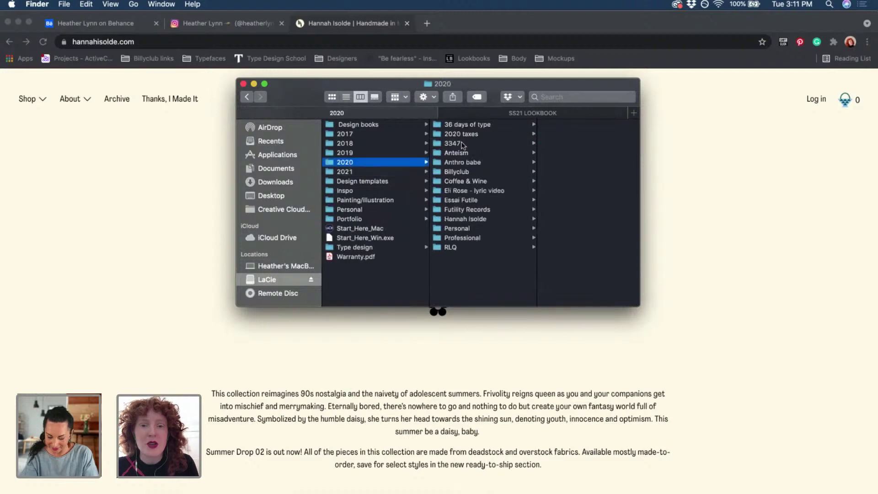
{"action": "left_click", "coordinate": [459, 218]}
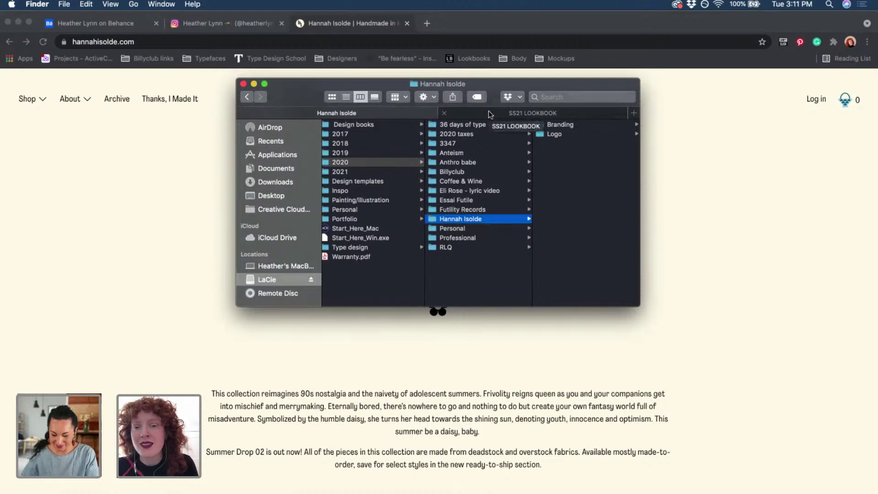
Switch to Illustrator and open the recent Adobe Live hannah-isolde file.
{"action": "right_click", "coordinate": [97, 493]}
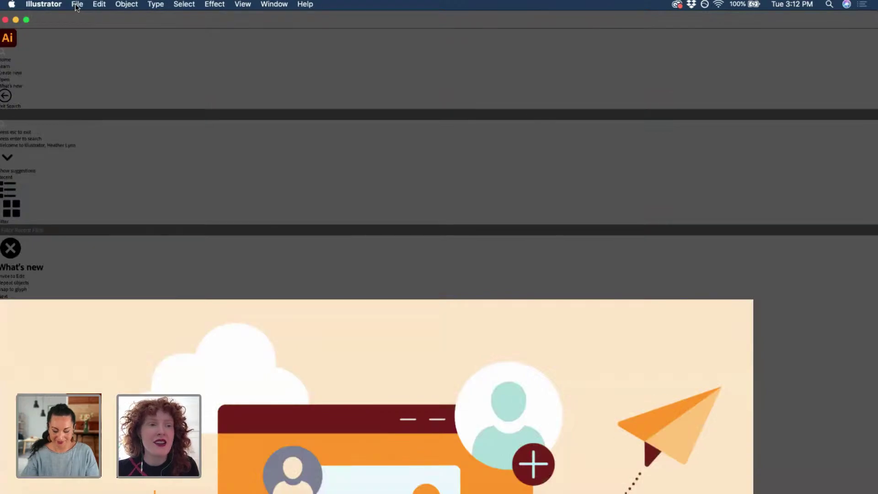
{"action": "left_click", "coordinate": [76, 5]}
{"action": "mouse_move", "coordinate": [107, 46]}
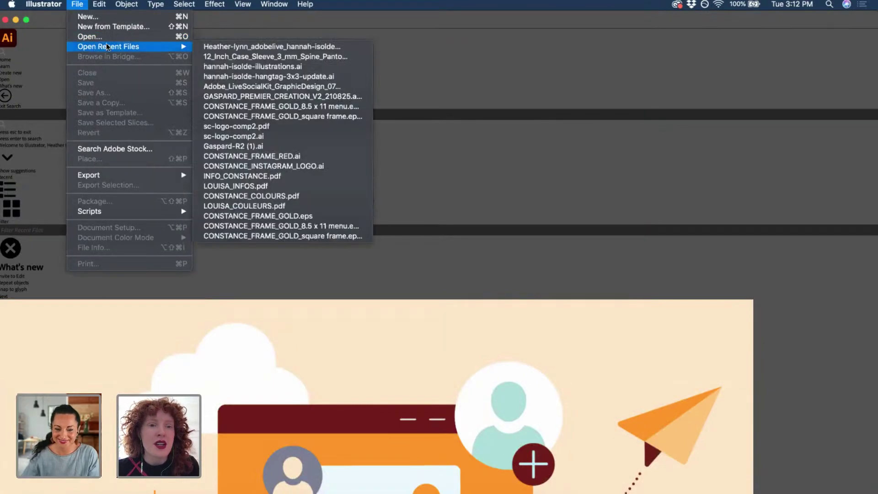
{"action": "left_click", "coordinate": [234, 47]}
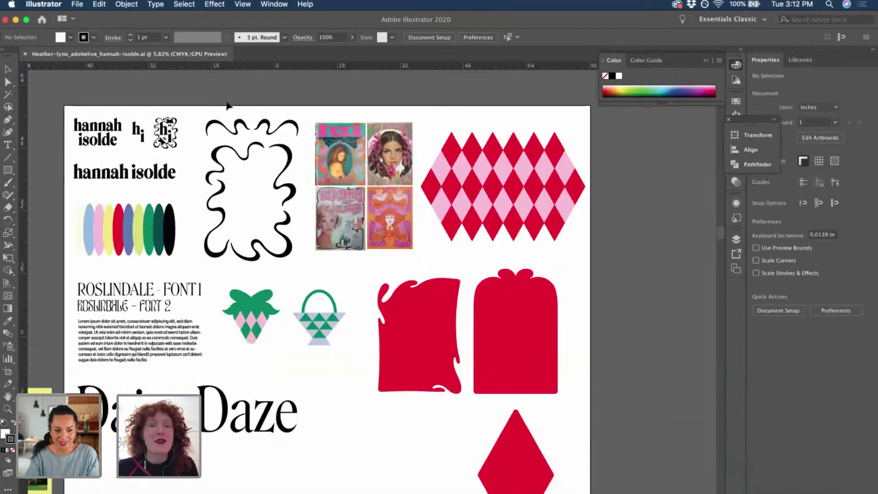
Examine the stacked hannah isolde wordmark on the brand overview artboard up close.
{"action": "scroll", "coordinate": [142, 139], "scroll_direction": "up", "scroll_amount": 5}
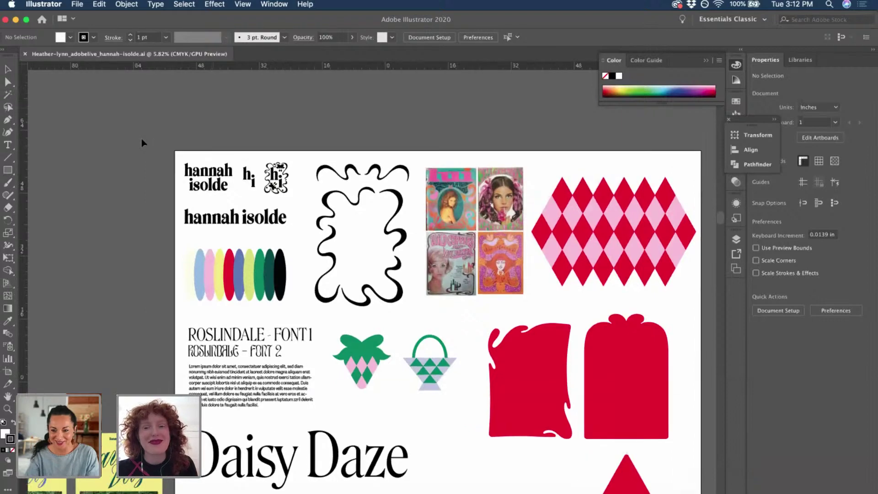
{"action": "scroll", "coordinate": [141, 139], "scroll_direction": "up", "scroll_amount": 5}
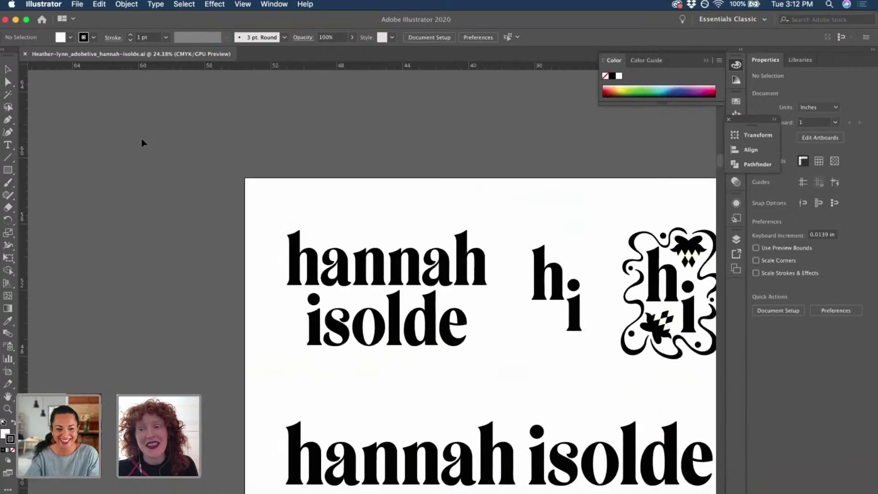
{"action": "scroll", "coordinate": [141, 139], "scroll_direction": "down", "scroll_amount": 3}
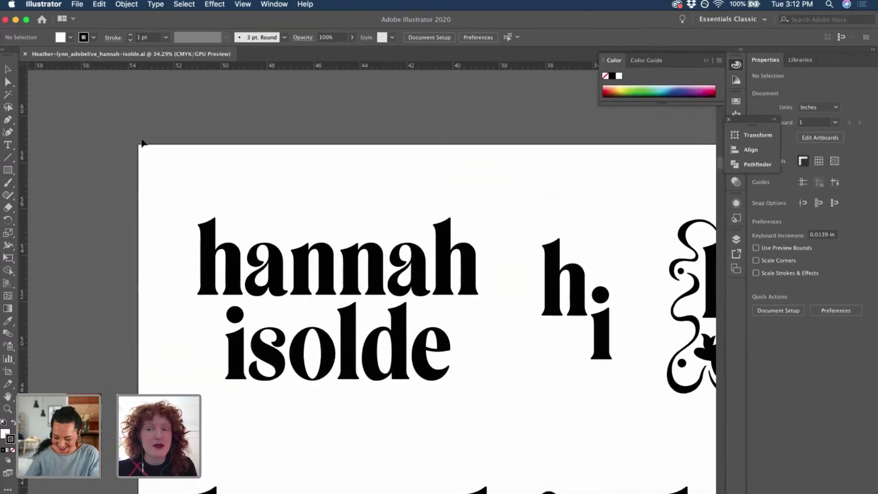
{"action": "scroll", "coordinate": [142, 139], "scroll_direction": "up", "scroll_amount": 4}
{"action": "scroll", "coordinate": [143, 143], "scroll_direction": "down", "scroll_amount": 2}
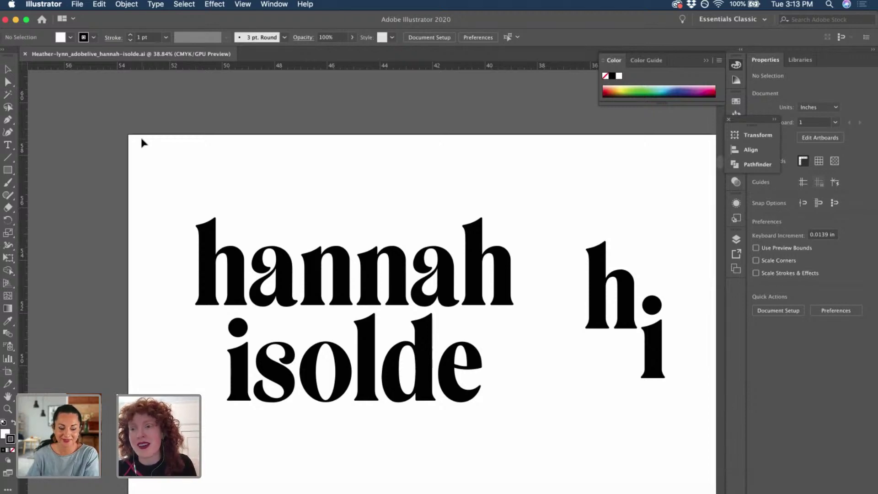
{"action": "scroll", "coordinate": [142, 140], "scroll_direction": "right", "scroll_amount": 1}
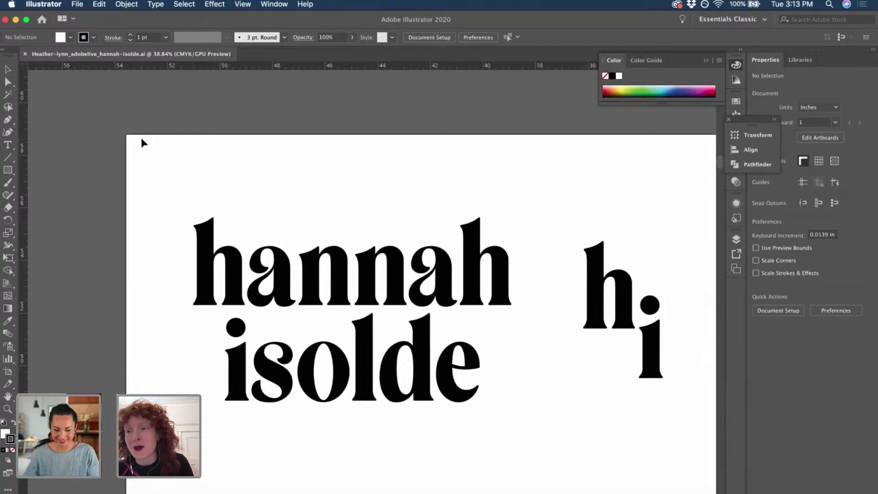
{"action": "scroll", "coordinate": [142, 139], "scroll_direction": "down", "scroll_amount": 1}
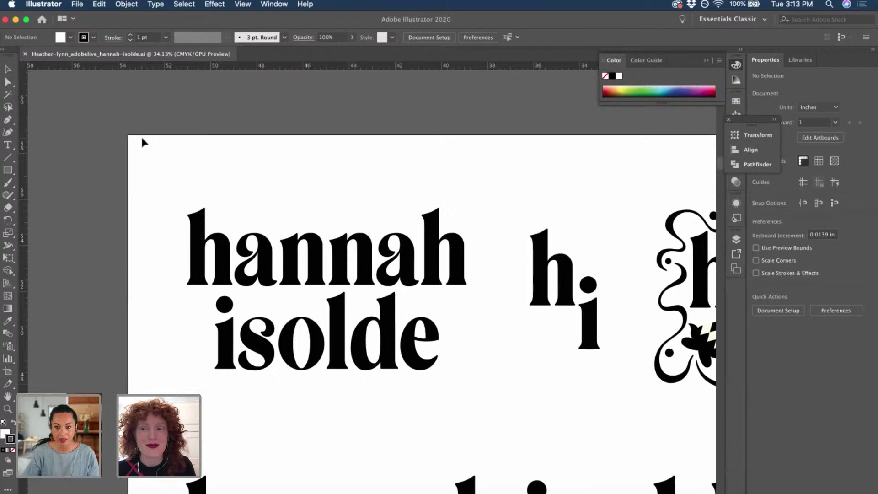
{"action": "scroll", "coordinate": [142, 138], "scroll_direction": "up", "scroll_amount": 2}
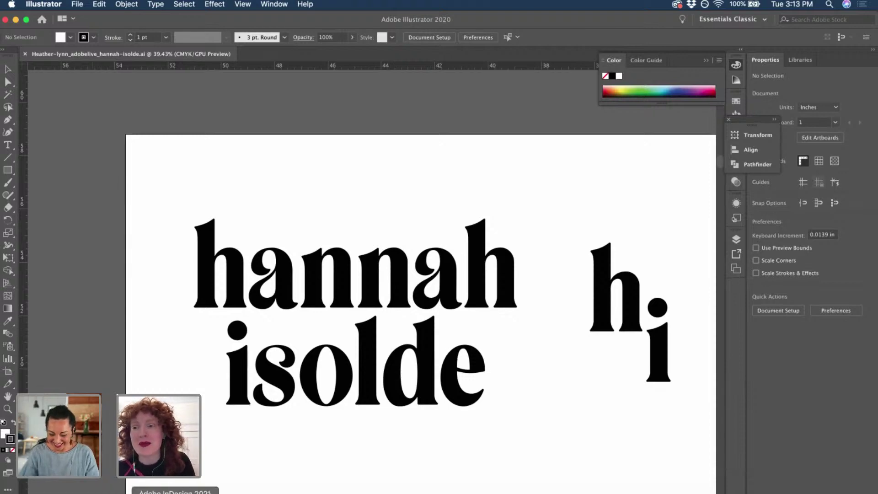
View the stacked wordmark together with the hi monogram, the framed strawberry badge and the one-line wordmark.
{"action": "scroll", "coordinate": [219, 400], "scroll_direction": "down", "scroll_amount": 2}
{"action": "scroll", "coordinate": [220, 400], "scroll_direction": "down", "scroll_amount": 2}
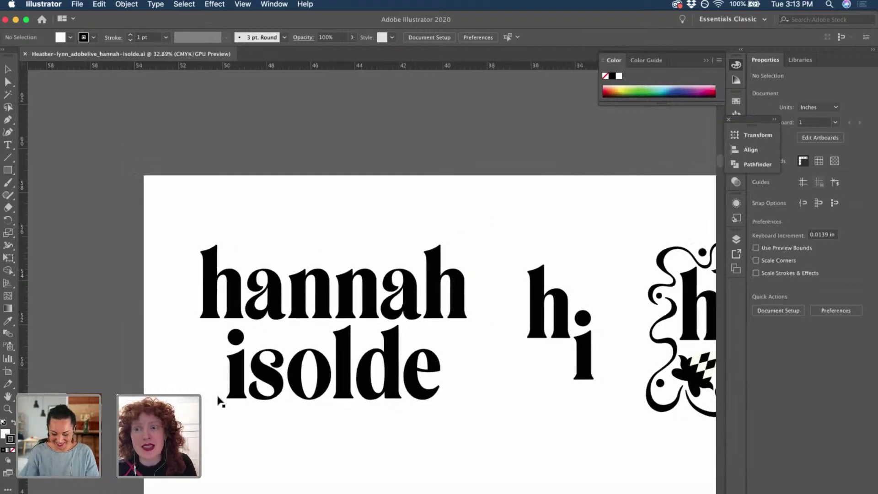
{"action": "scroll", "coordinate": [230, 371], "scroll_direction": "down", "scroll_amount": 2}
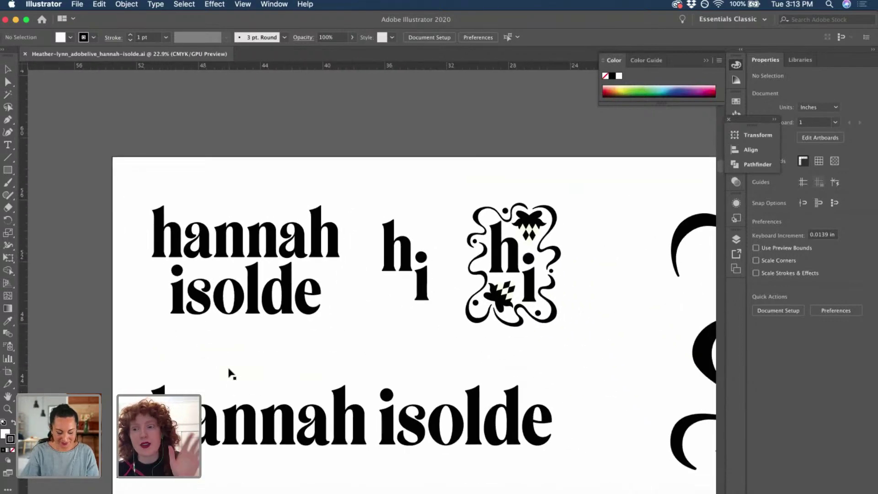
Examine the wordmarks, hi monogram and framed strawberry badge alongside the black swirl ornaments beside them on the artboard.
{"action": "scroll", "coordinate": [231, 374], "scroll_direction": "down", "scroll_amount": 1}
{"action": "scroll", "coordinate": [230, 374], "scroll_direction": "down", "scroll_amount": 1}
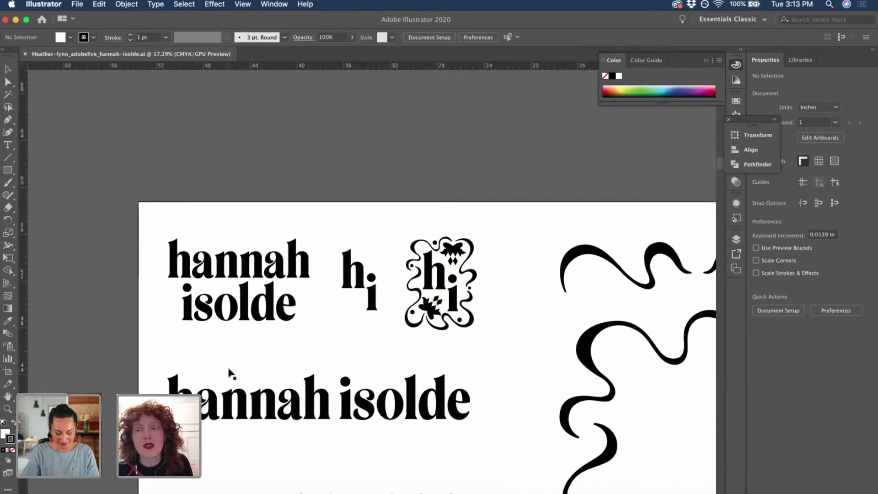
{"action": "scroll", "coordinate": [232, 375], "scroll_direction": "up", "scroll_amount": 2}
{"action": "scroll", "coordinate": [231, 374], "scroll_direction": "up", "scroll_amount": 2}
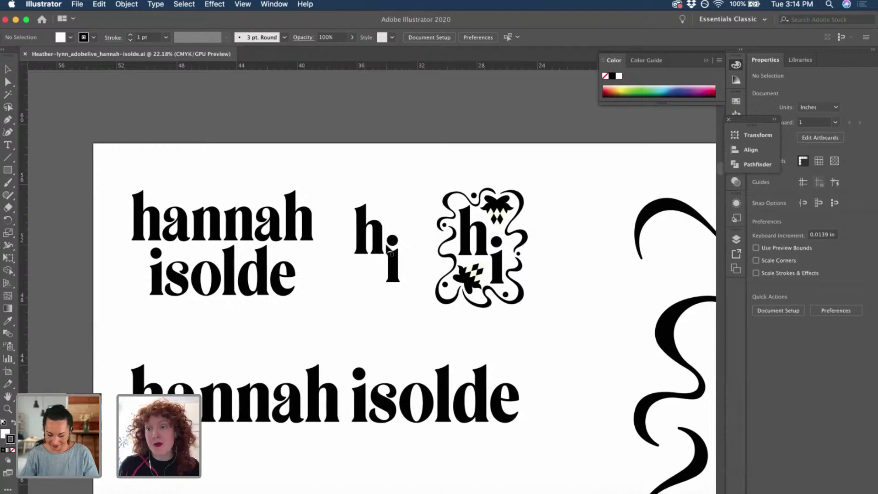
{"action": "scroll", "coordinate": [392, 254], "scroll_direction": "right", "scroll_amount": 10}
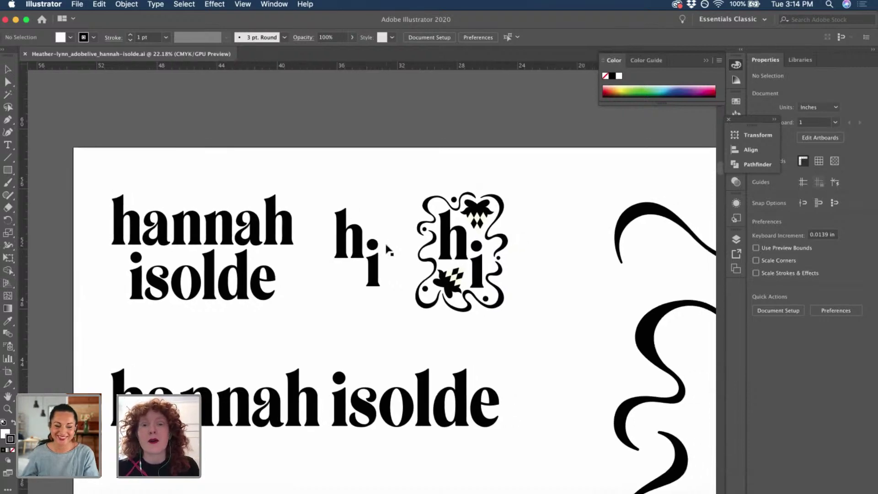
{"action": "scroll", "coordinate": [388, 249], "scroll_direction": "right", "scroll_amount": 3}
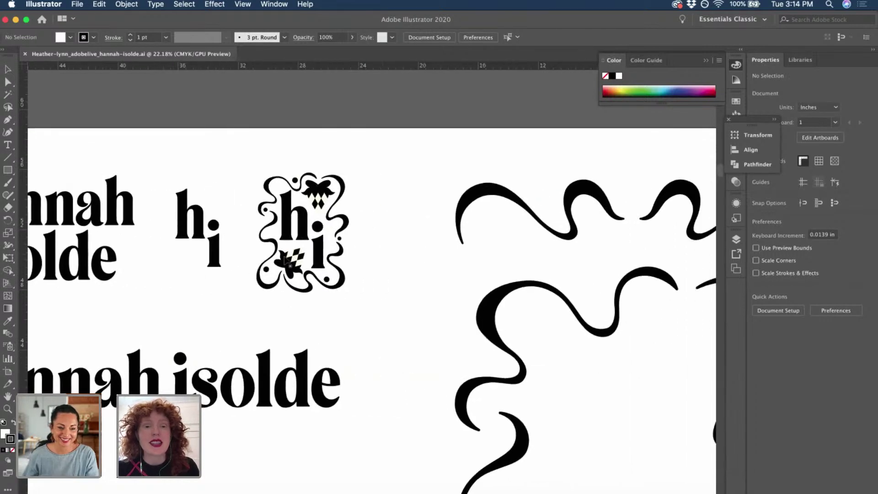
{"action": "scroll", "coordinate": [334, 226], "scroll_direction": "down", "scroll_amount": 5}
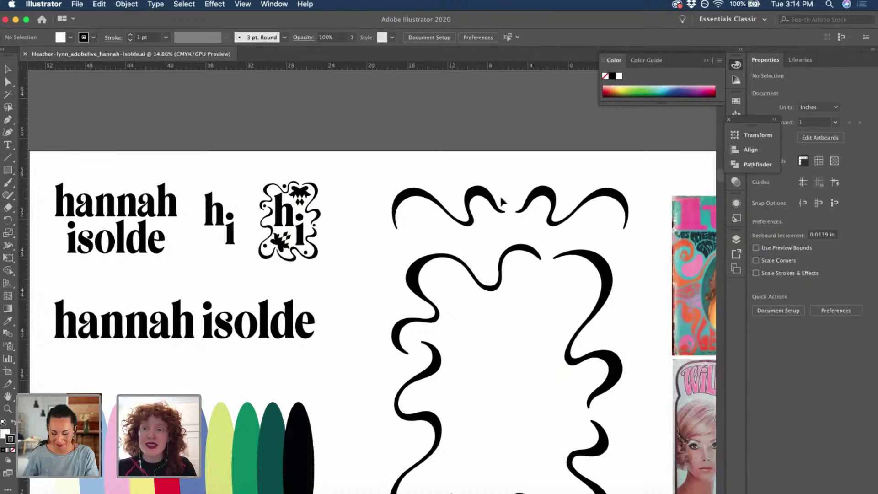
Examine the four psychedelic reference posters placed between the black swirl frame and the red-and-pink diamond pattern.
{"action": "scroll", "coordinate": [502, 201], "scroll_direction": "down", "scroll_amount": 2}
{"action": "scroll", "coordinate": [502, 202], "scroll_direction": "right", "scroll_amount": 5}
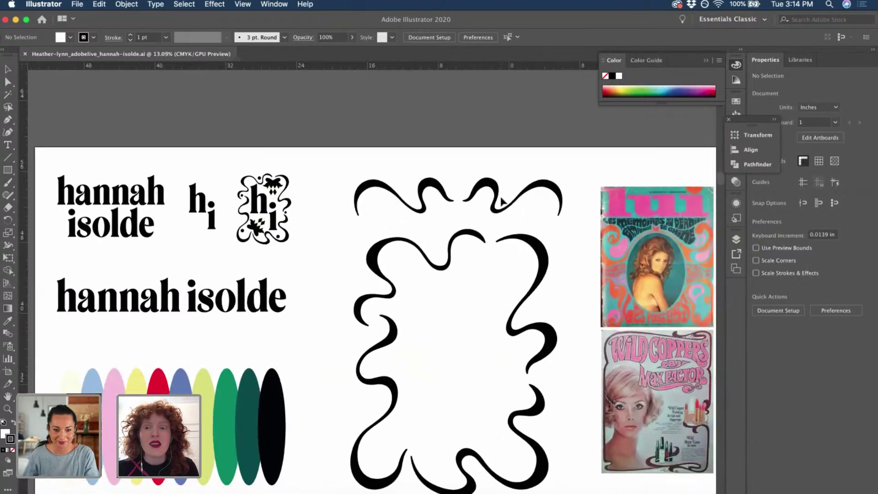
{"action": "scroll", "coordinate": [501, 201], "scroll_direction": "right", "scroll_amount": 2}
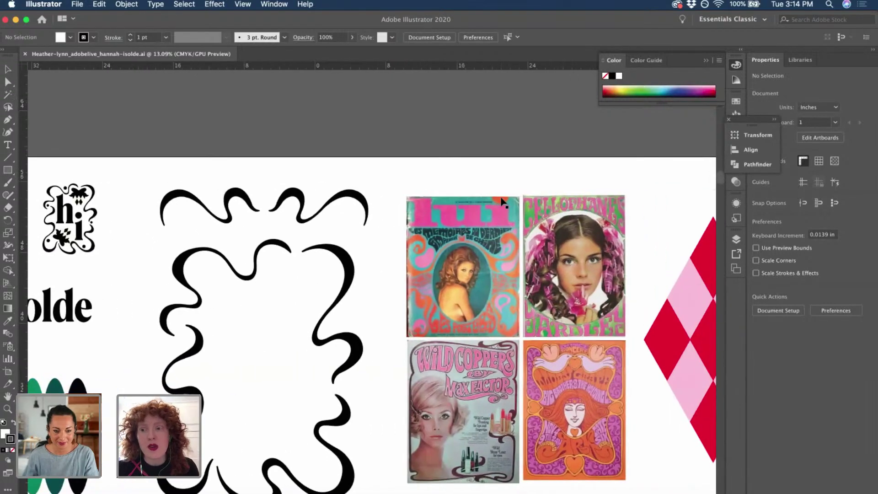
{"action": "scroll", "coordinate": [507, 215], "scroll_direction": "up", "scroll_amount": 3}
{"action": "scroll", "coordinate": [512, 221], "scroll_direction": "right", "scroll_amount": 2}
{"action": "scroll", "coordinate": [512, 221], "scroll_direction": "down", "scroll_amount": 1}
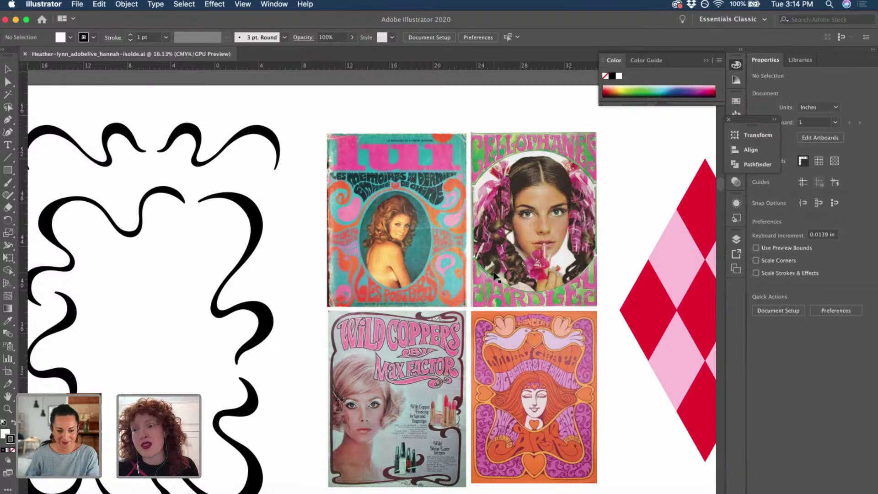
{"action": "scroll", "coordinate": [496, 278], "scroll_direction": "down", "scroll_amount": 2}
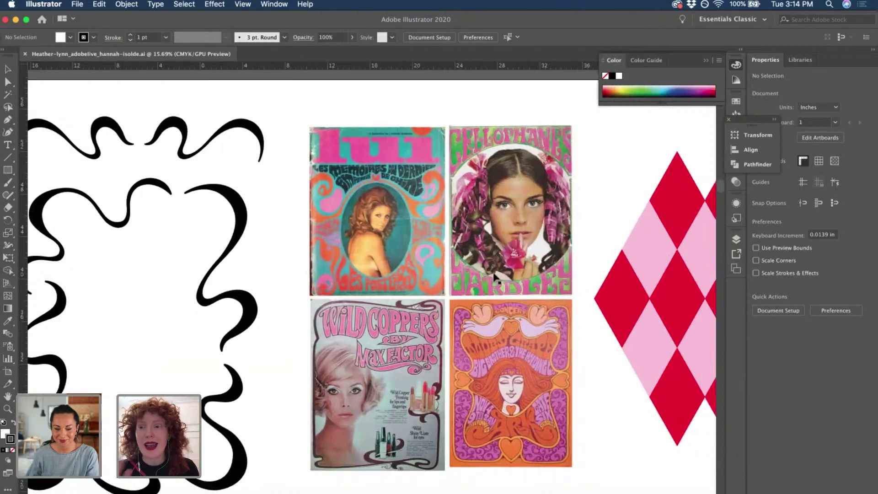
{"action": "scroll", "coordinate": [496, 278], "scroll_direction": "right", "scroll_amount": 10}
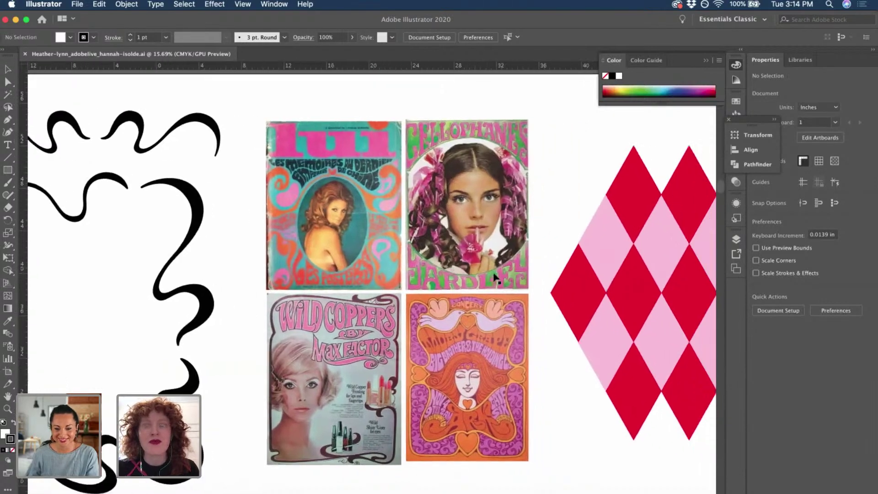
{"action": "scroll", "coordinate": [496, 278], "scroll_direction": "right", "scroll_amount": 3}
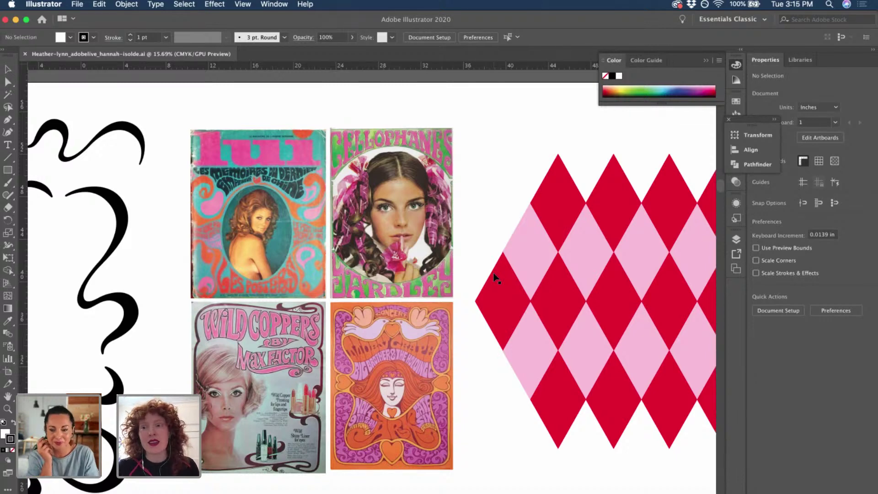
{"action": "scroll", "coordinate": [496, 279], "scroll_direction": "down", "scroll_amount": 3}
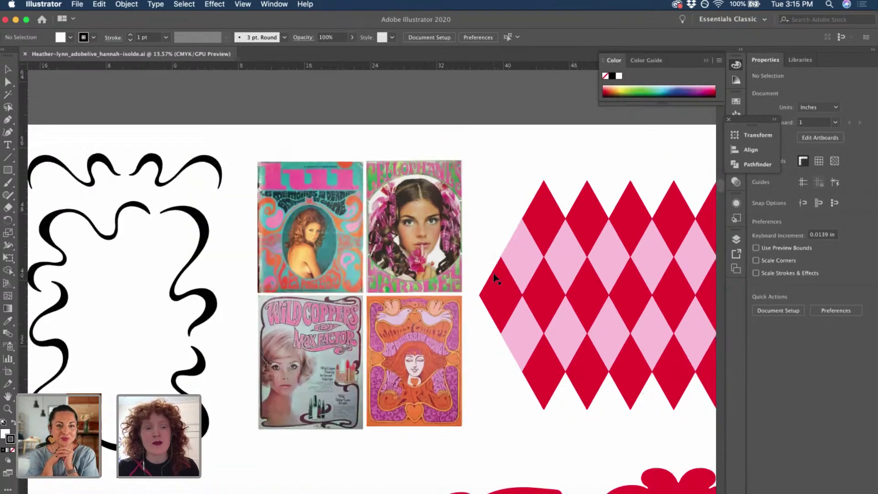
Select the cream ellipse that starts the brand color palette below the one-line wordmark and inspect the full row of swatches.
{"action": "scroll", "coordinate": [490, 274], "scroll_direction": "left", "scroll_amount": 5}
{"action": "scroll", "coordinate": [277, 261], "scroll_direction": "up", "scroll_amount": 2}
{"action": "scroll", "coordinate": [277, 260], "scroll_direction": "up", "scroll_amount": 3}
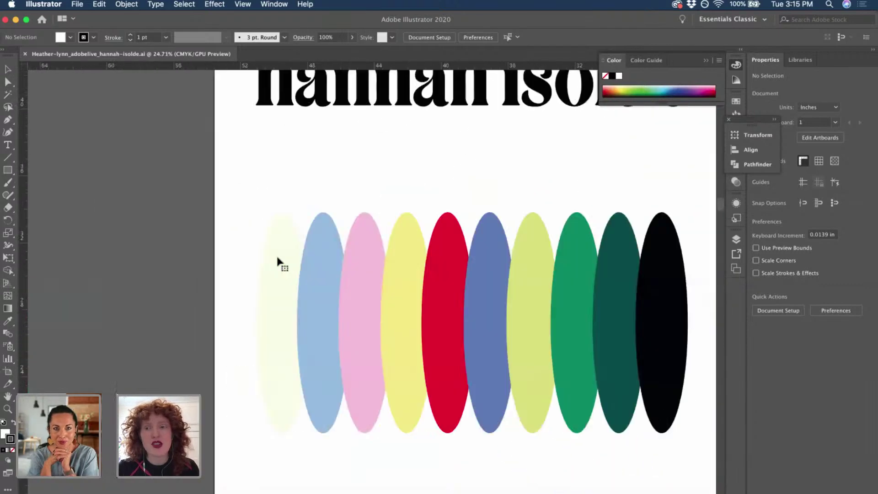
{"action": "left_click", "coordinate": [277, 259]}
{"action": "scroll", "coordinate": [278, 261], "scroll_direction": "right", "scroll_amount": 2}
{"action": "scroll", "coordinate": [278, 261], "scroll_direction": "up", "scroll_amount": 1}
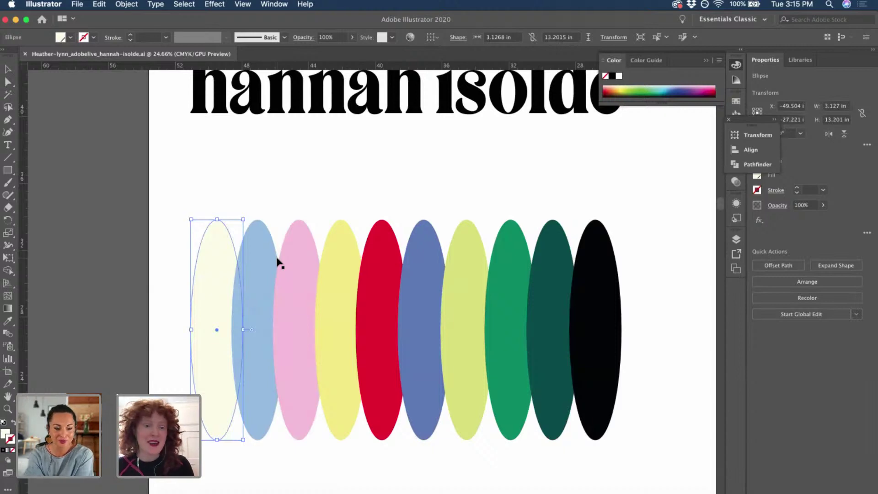
{"action": "scroll", "coordinate": [277, 261], "scroll_direction": "right", "scroll_amount": 3}
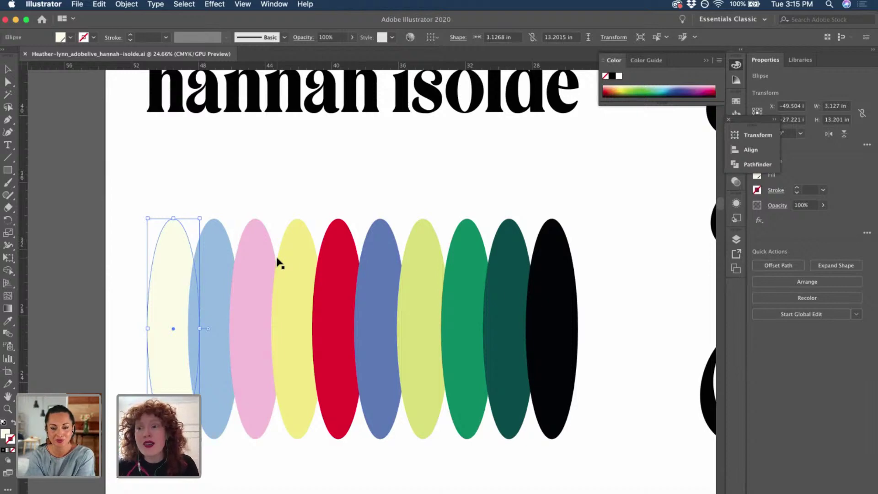
Review the artboard from the color palette across the swirl frame back to the psychedelic posters and the diamond pattern.
{"action": "scroll", "coordinate": [278, 262], "scroll_direction": "down", "scroll_amount": 5}
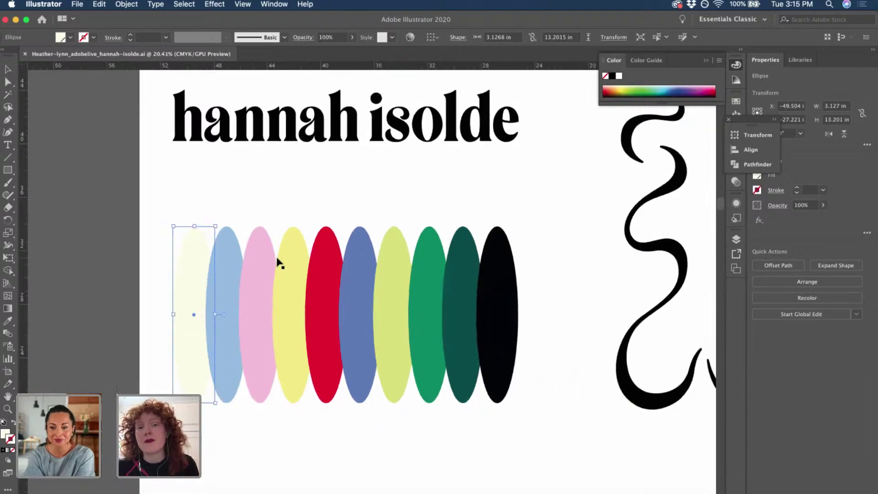
{"action": "scroll", "coordinate": [277, 262], "scroll_direction": "right", "scroll_amount": 10}
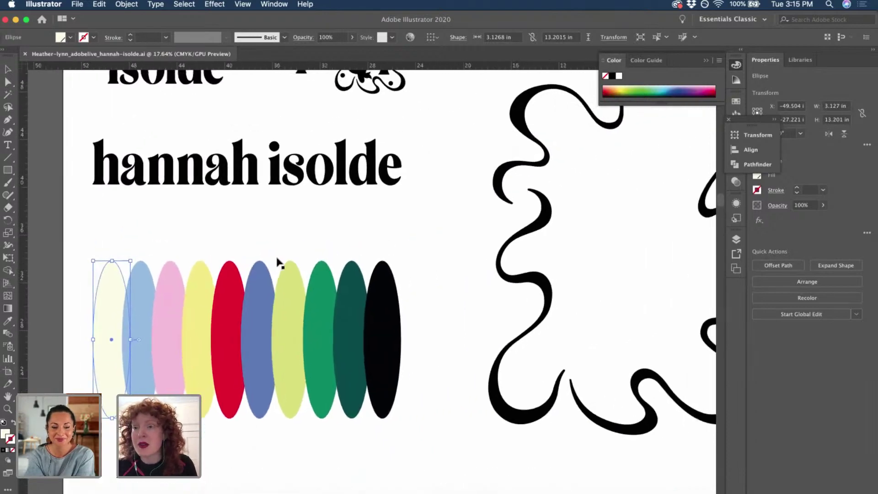
{"action": "scroll", "coordinate": [277, 262], "scroll_direction": "right", "scroll_amount": 10}
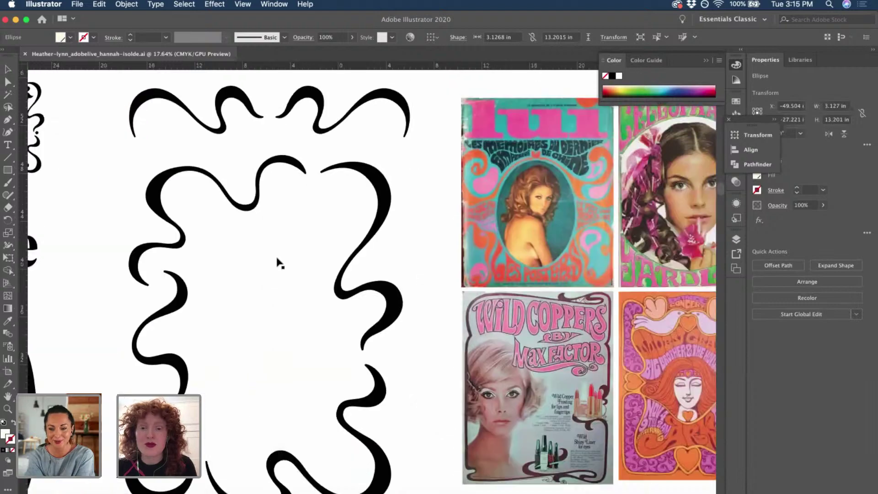
{"action": "scroll", "coordinate": [278, 262], "scroll_direction": "down", "scroll_amount": 1}
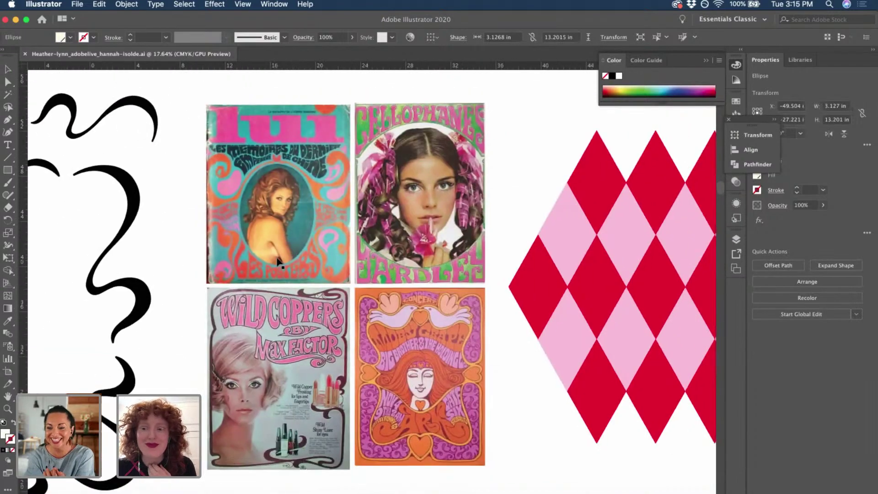
{"action": "scroll", "coordinate": [277, 262], "scroll_direction": "right", "scroll_amount": 5}
{"action": "scroll", "coordinate": [277, 262], "scroll_direction": "right", "scroll_amount": 5}
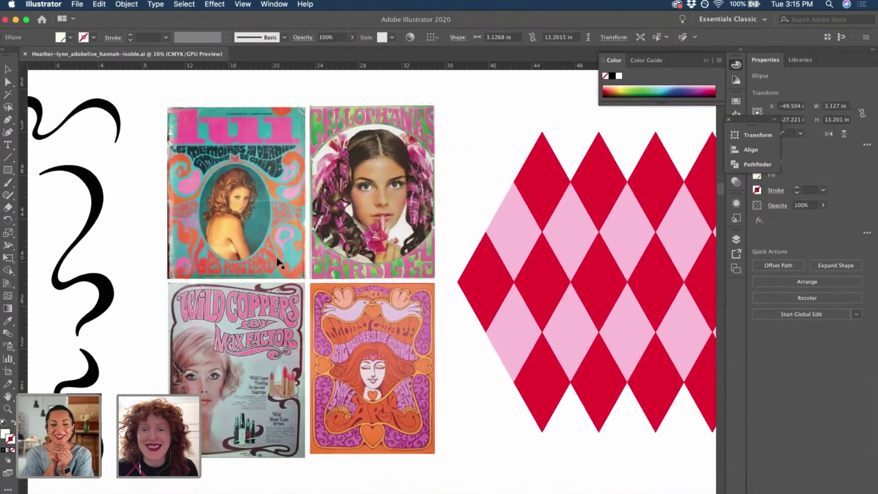
{"action": "scroll", "coordinate": [278, 262], "scroll_direction": "up", "scroll_amount": 1}
{"action": "scroll", "coordinate": [278, 264], "scroll_direction": "right", "scroll_amount": 3}
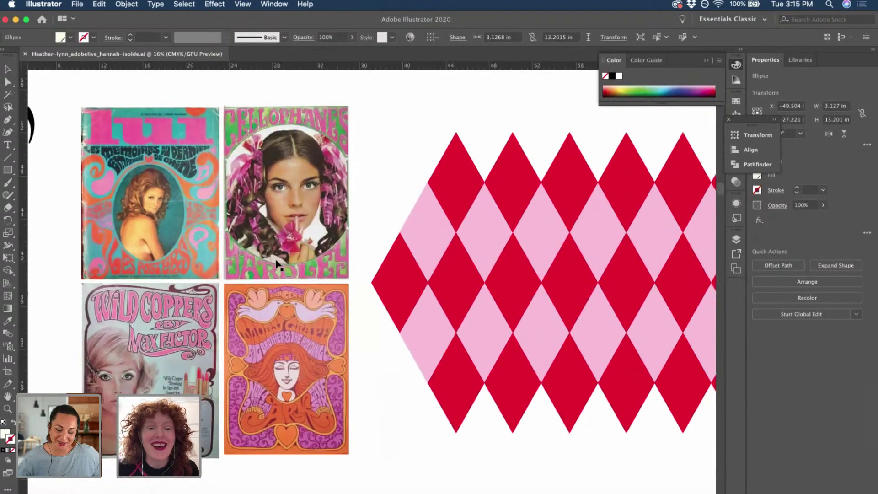
Compare the four reference posters with the complete red-and-pink diamond pattern beside them.
{"action": "scroll", "coordinate": [277, 265], "scroll_direction": "down", "scroll_amount": 1}
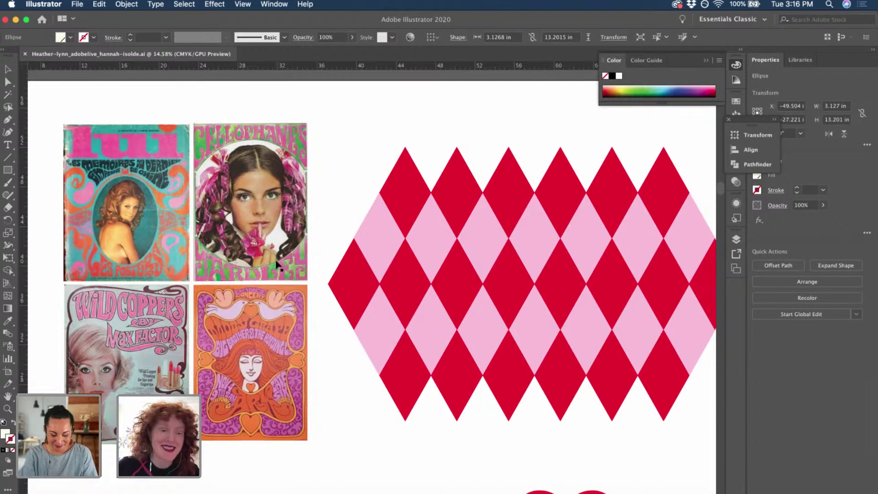
{"action": "scroll", "coordinate": [278, 264], "scroll_direction": "down", "scroll_amount": 2}
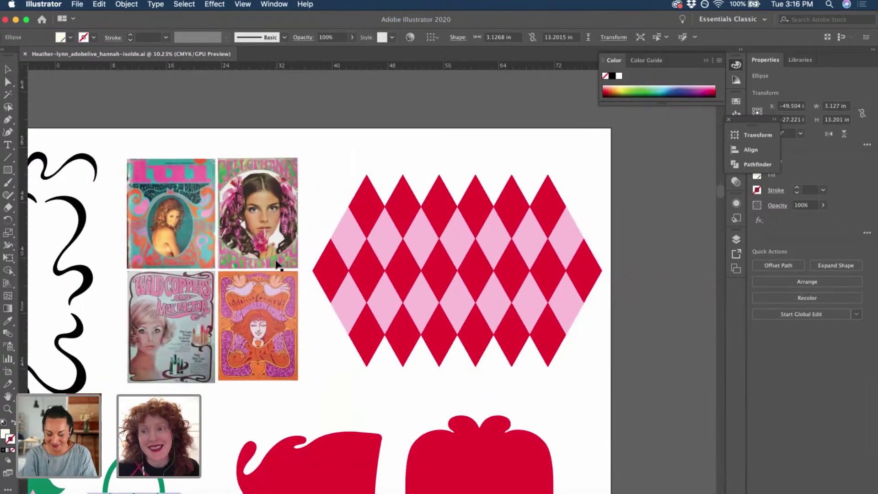
{"action": "scroll", "coordinate": [277, 264], "scroll_direction": "down", "scroll_amount": 1}
{"action": "scroll", "coordinate": [278, 263], "scroll_direction": "left", "scroll_amount": 1}
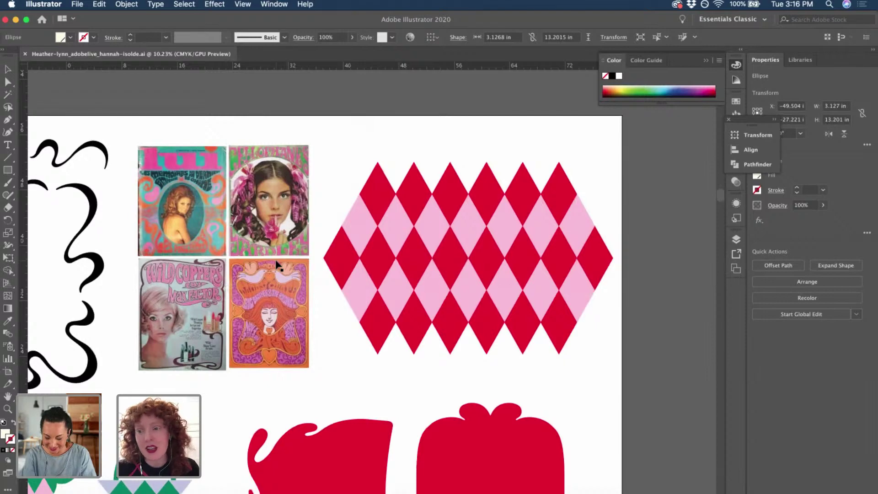
{"action": "scroll", "coordinate": [277, 265], "scroll_direction": "down", "scroll_amount": 1}
{"action": "scroll", "coordinate": [277, 264], "scroll_direction": "left", "scroll_amount": 1}
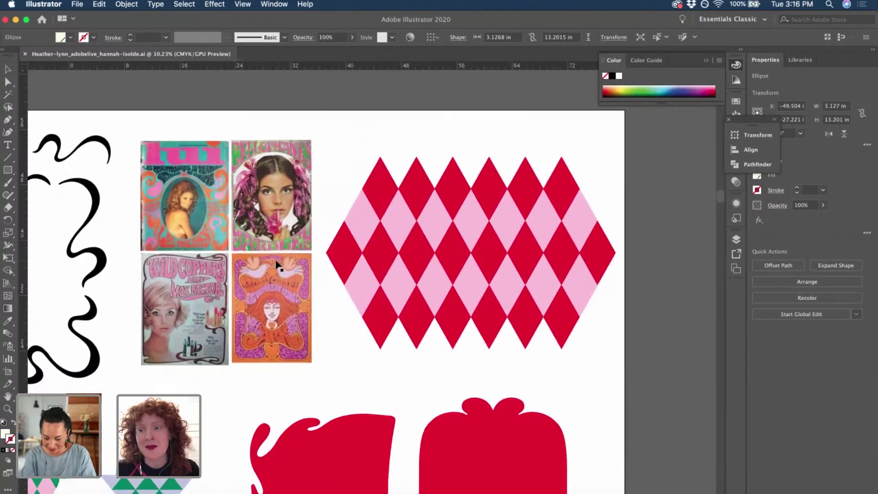
{"action": "scroll", "coordinate": [277, 264], "scroll_direction": "up", "scroll_amount": 1}
{"action": "scroll", "coordinate": [276, 264], "scroll_direction": "up", "scroll_amount": 1}
{"action": "scroll", "coordinate": [277, 265], "scroll_direction": "right", "scroll_amount": 1}
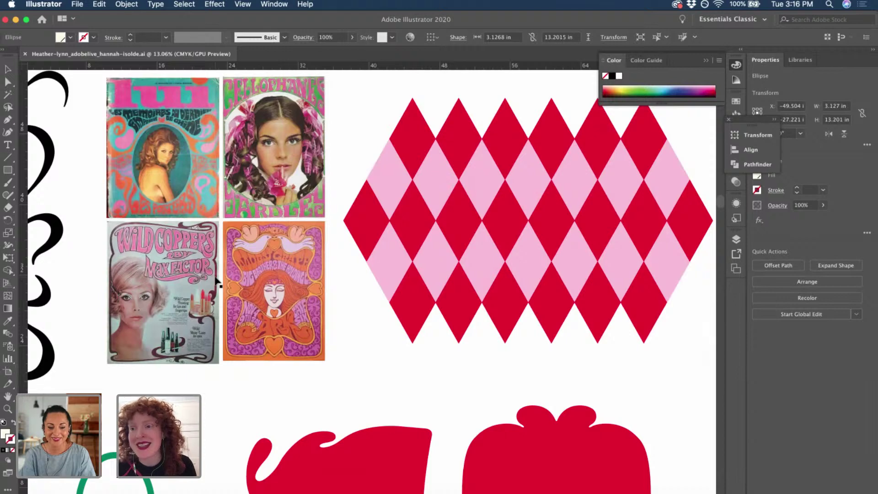
{"action": "scroll", "coordinate": [218, 282], "scroll_direction": "down", "scroll_amount": 2}
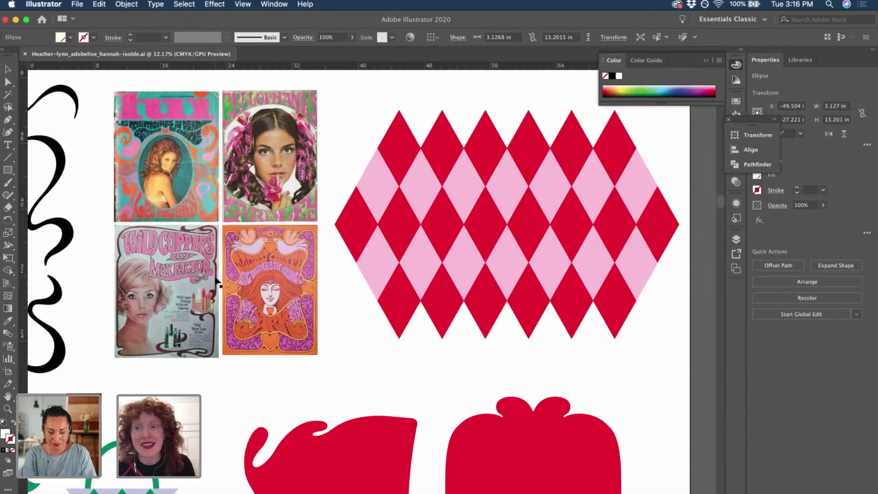
{"action": "scroll", "coordinate": [217, 280], "scroll_direction": "down", "scroll_amount": 1}
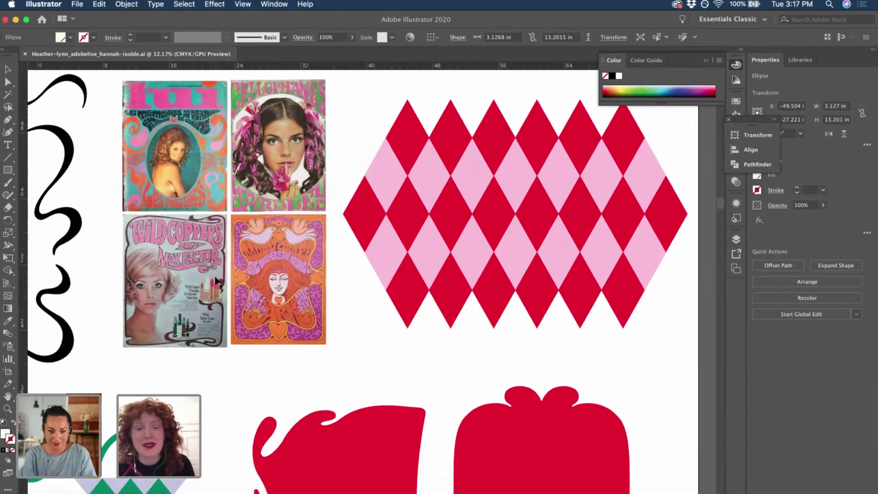
Examine the solid red label shapes, the strawberry and the basket below the posters, along with the diamond pattern above them.
{"action": "scroll", "coordinate": [217, 281], "scroll_direction": "down", "scroll_amount": 5}
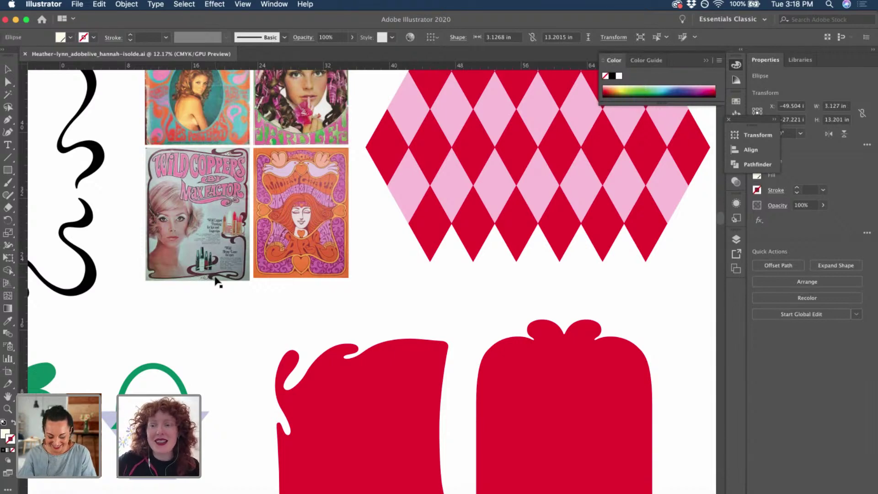
{"action": "scroll", "coordinate": [219, 281], "scroll_direction": "down", "scroll_amount": 2}
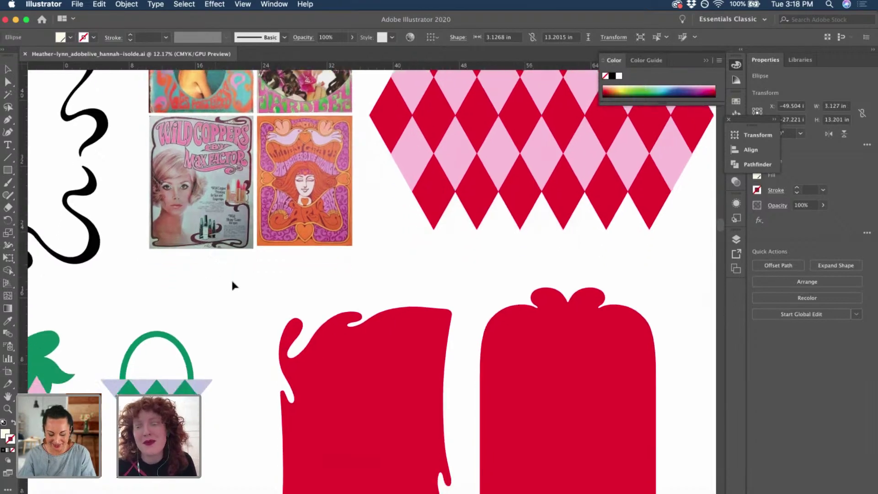
{"action": "scroll", "coordinate": [232, 278], "scroll_direction": "down", "scroll_amount": 2}
{"action": "scroll", "coordinate": [232, 278], "scroll_direction": "down", "scroll_amount": 2}
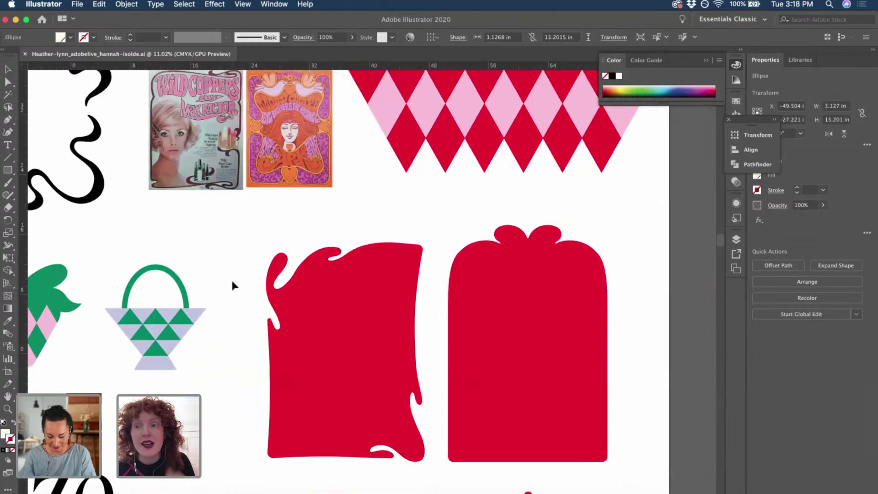
{"action": "scroll", "coordinate": [232, 282], "scroll_direction": "down", "scroll_amount": 1}
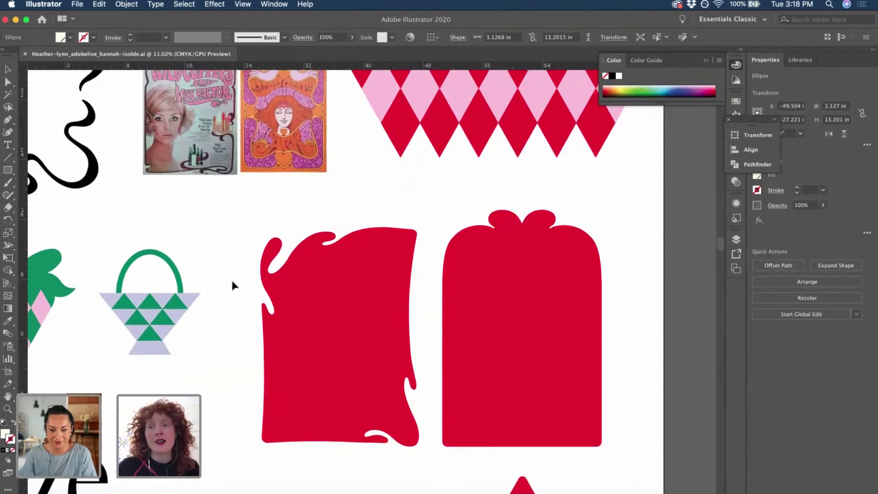
{"action": "scroll", "coordinate": [233, 282], "scroll_direction": "down", "scroll_amount": 5}
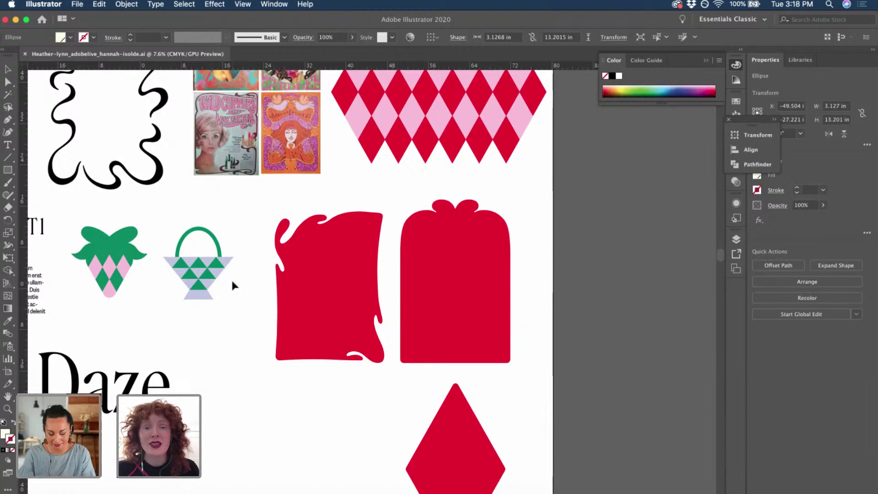
{"action": "scroll", "coordinate": [231, 278], "scroll_direction": "up", "scroll_amount": 1}
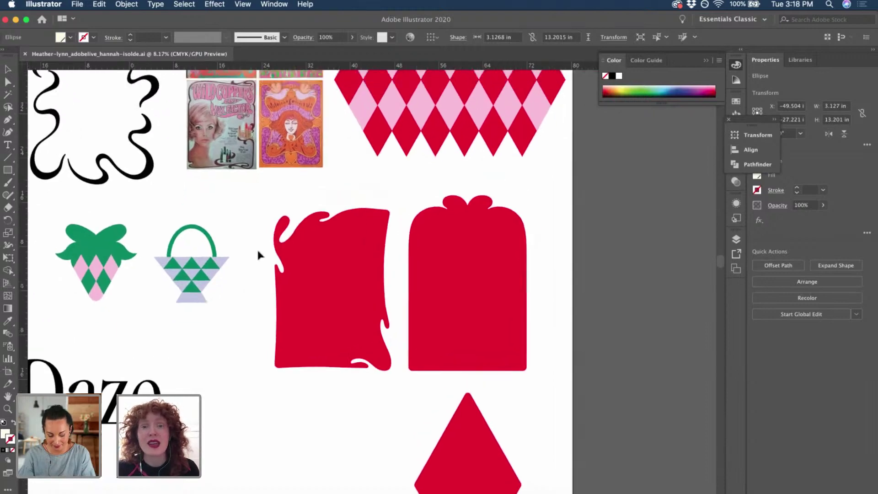
{"action": "scroll", "coordinate": [360, 176], "scroll_direction": "up", "scroll_amount": 4}
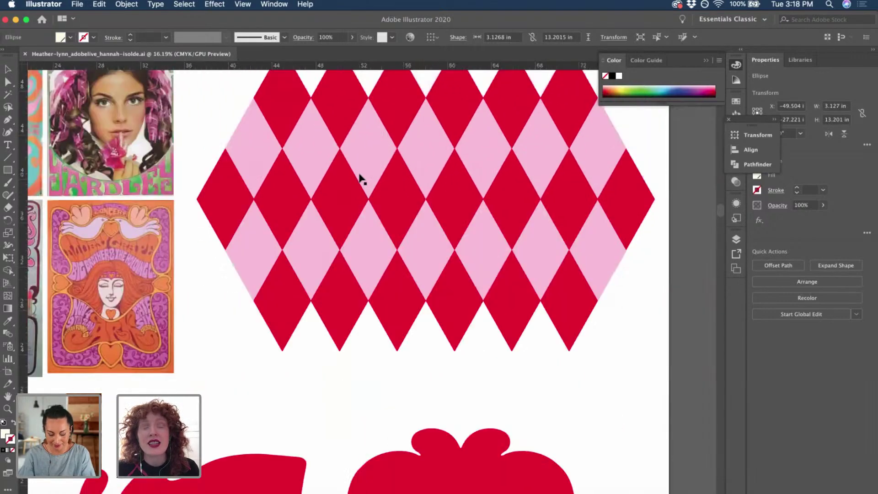
Examine the red-and-pink diamond pattern up close and as a whole beside the reference posters.
{"action": "scroll", "coordinate": [360, 176], "scroll_direction": "up", "scroll_amount": 3}
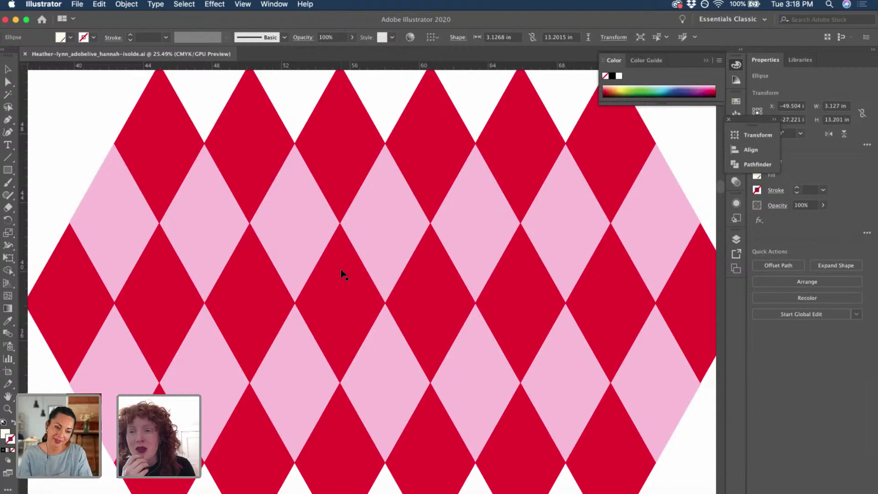
{"action": "scroll", "coordinate": [341, 271], "scroll_direction": "down", "scroll_amount": 2}
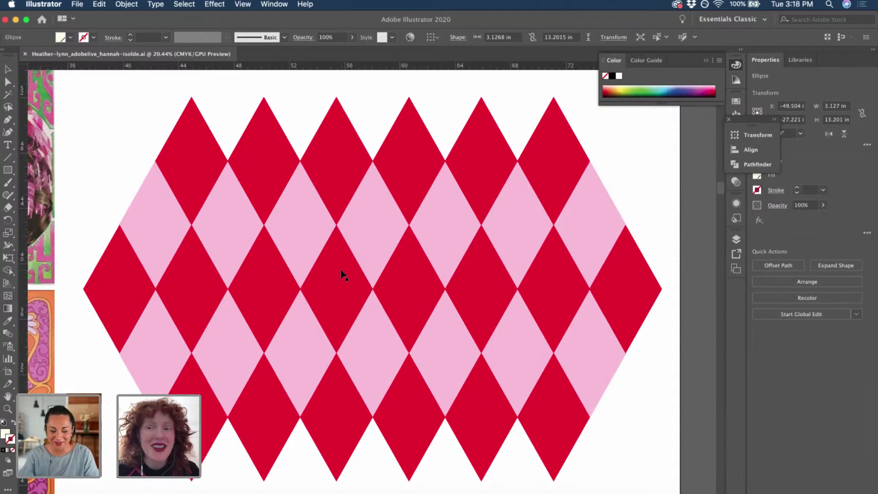
{"action": "scroll", "coordinate": [340, 274], "scroll_direction": "down", "scroll_amount": 1}
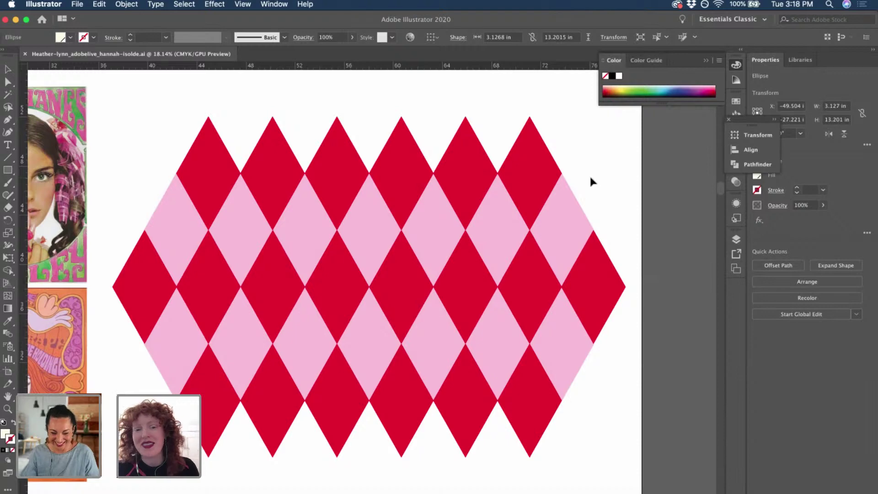
{"action": "scroll", "coordinate": [589, 174], "scroll_direction": "down", "scroll_amount": 2}
{"action": "scroll", "coordinate": [430, 183], "scroll_direction": "down", "scroll_amount": 1}
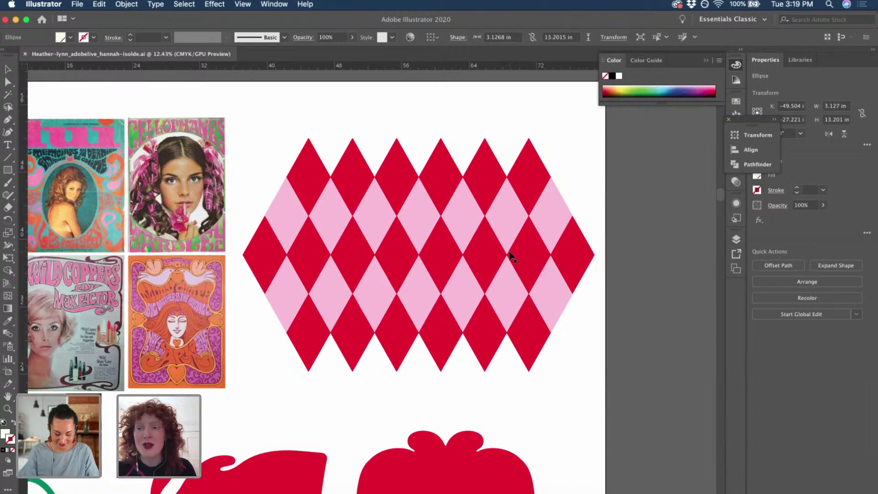
{"action": "scroll", "coordinate": [448, 243], "scroll_direction": "down", "scroll_amount": 1}
{"action": "scroll", "coordinate": [448, 243], "scroll_direction": "right", "scroll_amount": 1}
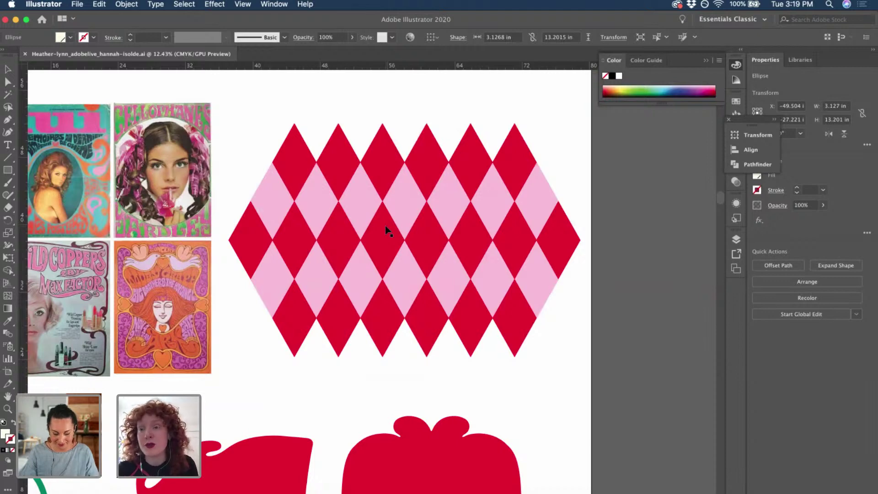
{"action": "scroll", "coordinate": [385, 226], "scroll_direction": "down", "scroll_amount": 2}
{"action": "scroll", "coordinate": [385, 226], "scroll_direction": "right", "scroll_amount": 1}
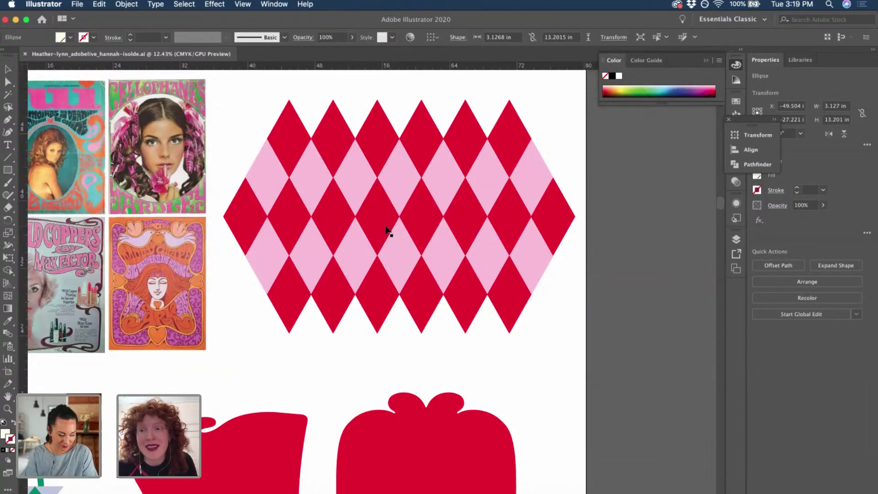
{"action": "scroll", "coordinate": [387, 230], "scroll_direction": "down", "scroll_amount": 1}
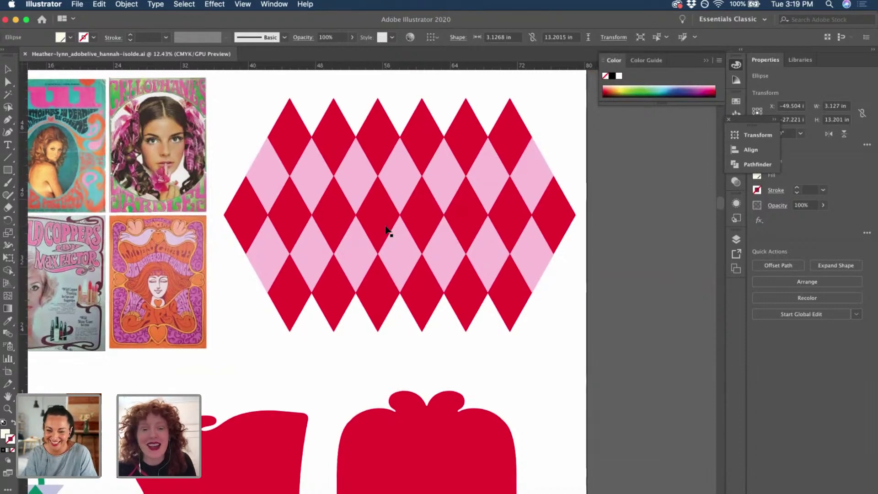
Inspect the two solid red label shapes below the diamond pattern and select the arched one with the scalloped top.
{"action": "scroll", "coordinate": [387, 230], "scroll_direction": "down", "scroll_amount": 10}
{"action": "scroll", "coordinate": [387, 230], "scroll_direction": "left", "scroll_amount": 4}
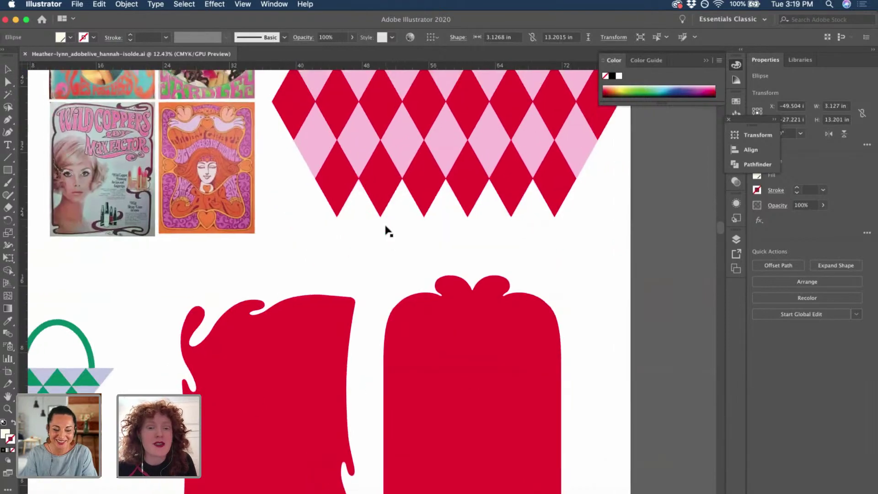
{"action": "scroll", "coordinate": [387, 230], "scroll_direction": "down", "scroll_amount": 2}
{"action": "scroll", "coordinate": [386, 230], "scroll_direction": "down", "scroll_amount": 4}
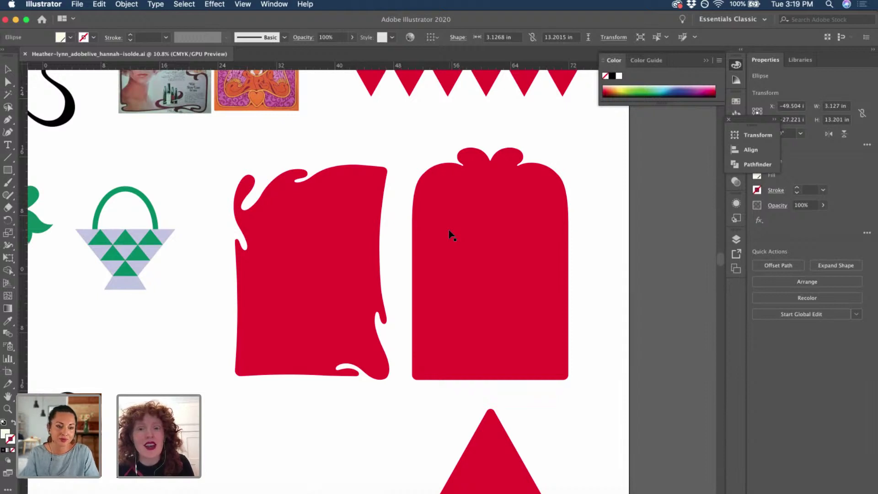
{"action": "scroll", "coordinate": [448, 230], "scroll_direction": "up", "scroll_amount": 3}
{"action": "left_click", "coordinate": [477, 202]}
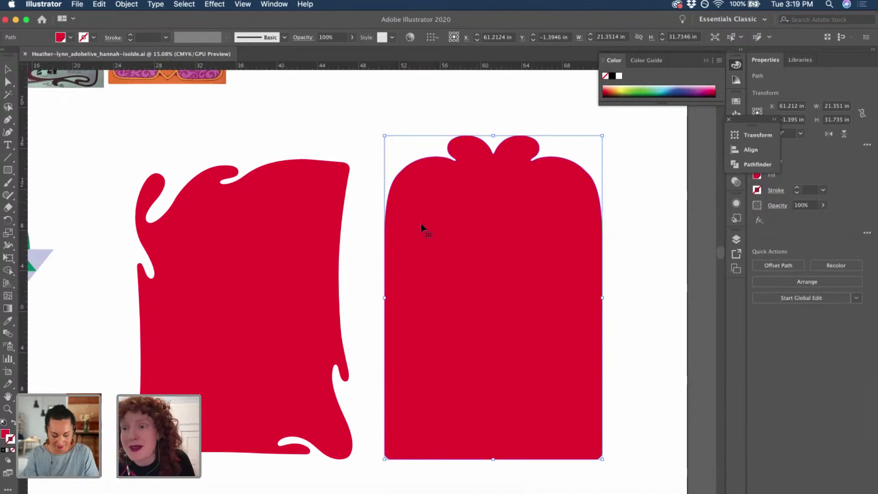
Compare the red label shapes with the palette, swirl frame, posters, strawberry and basket, and clear the selection.
{"action": "scroll", "coordinate": [416, 231], "scroll_direction": "down", "scroll_amount": 3}
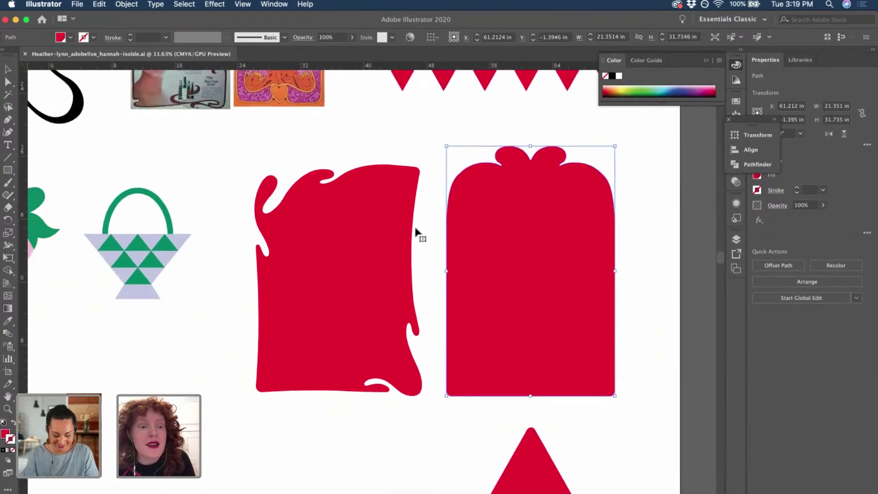
{"action": "scroll", "coordinate": [415, 230], "scroll_direction": "left", "scroll_amount": 10}
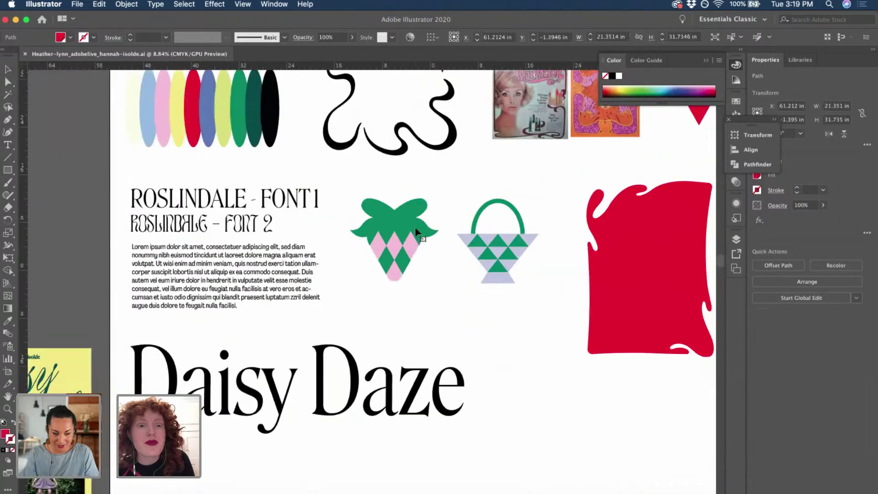
{"action": "scroll", "coordinate": [415, 228], "scroll_direction": "up", "scroll_amount": 4}
{"action": "scroll", "coordinate": [415, 227], "scroll_direction": "right", "scroll_amount": 2}
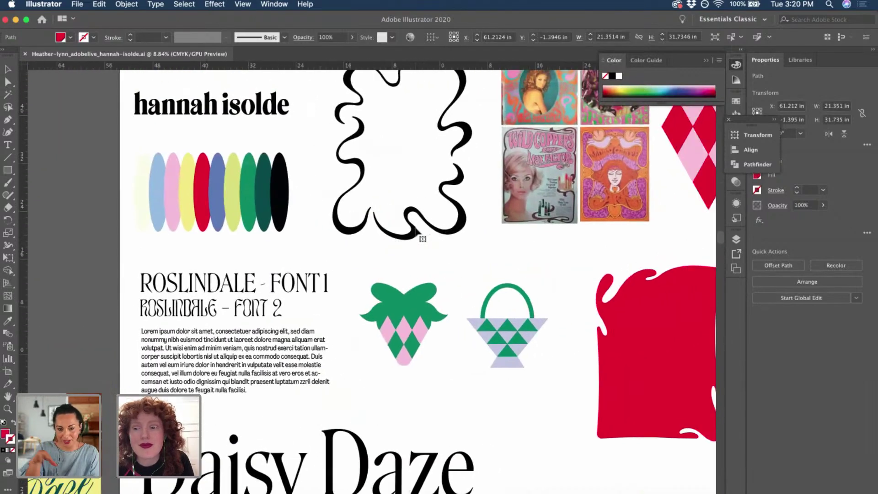
{"action": "scroll", "coordinate": [413, 224], "scroll_direction": "right", "scroll_amount": 10}
{"action": "scroll", "coordinate": [413, 224], "scroll_direction": "down", "scroll_amount": 4}
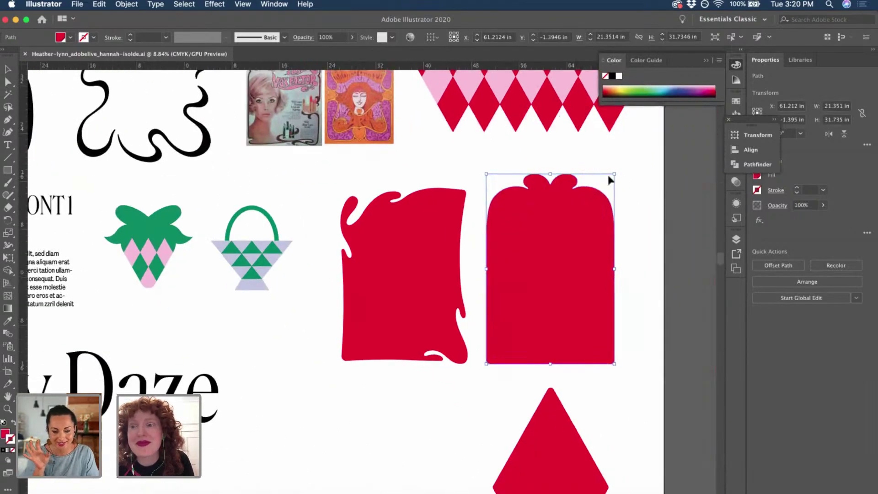
{"action": "left_click", "coordinate": [650, 177]}
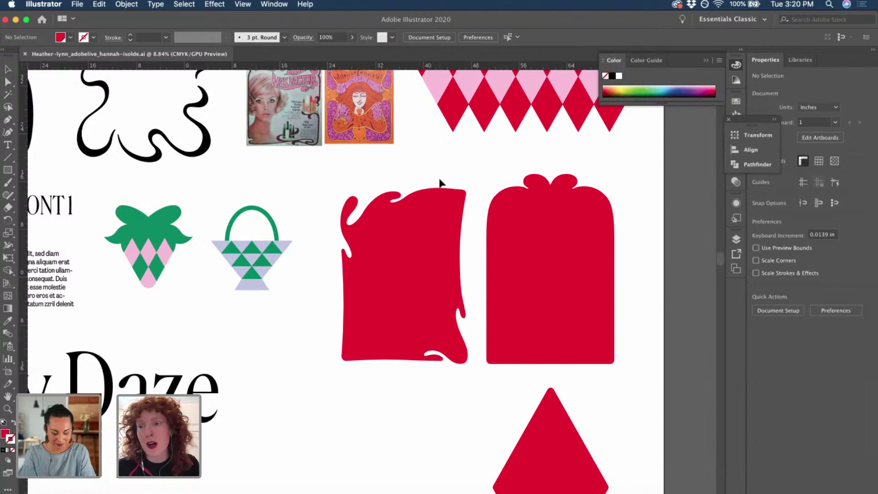
Select the Roslindale Font 1 line, the Font 2 line and the lorem ipsum paragraph in turn to check their typefaces.
{"action": "scroll", "coordinate": [411, 181], "scroll_direction": "left", "scroll_amount": 5}
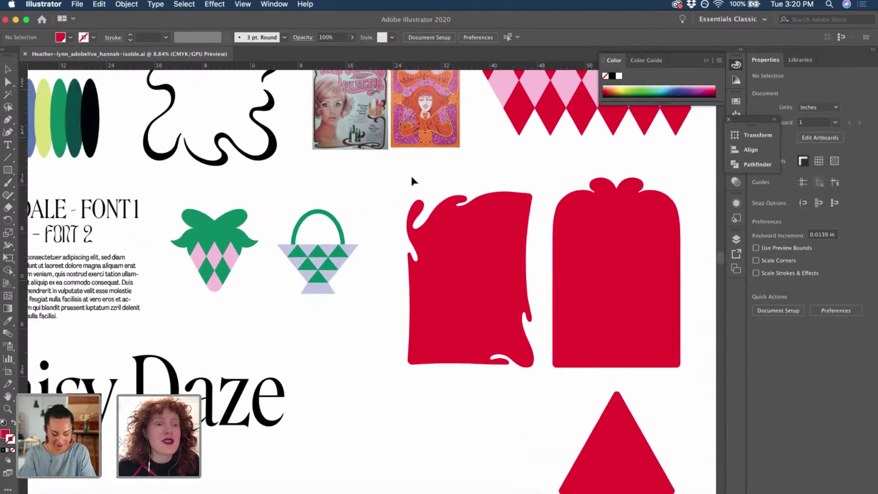
{"action": "scroll", "coordinate": [411, 181], "scroll_direction": "left", "scroll_amount": 3}
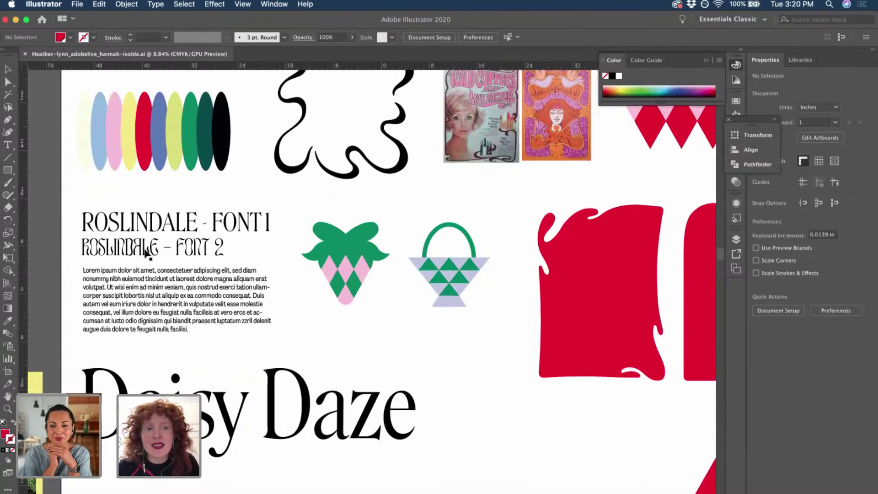
{"action": "left_click", "coordinate": [139, 232]}
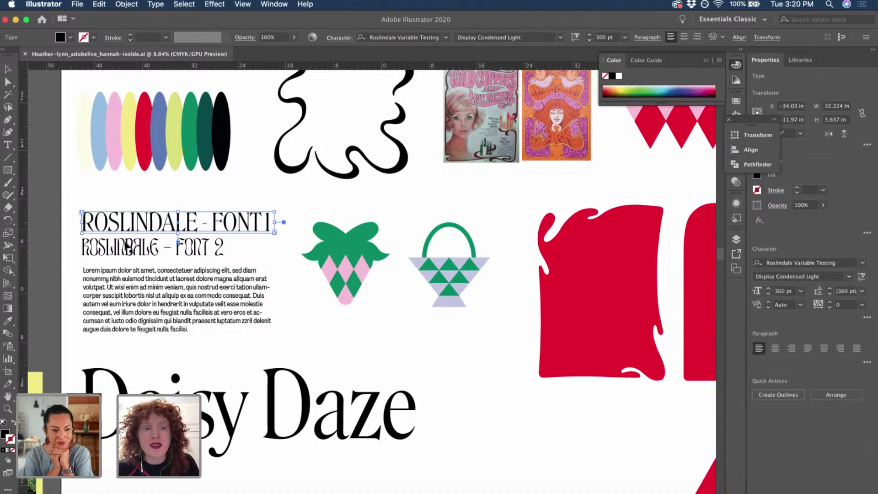
{"action": "left_click", "coordinate": [130, 249]}
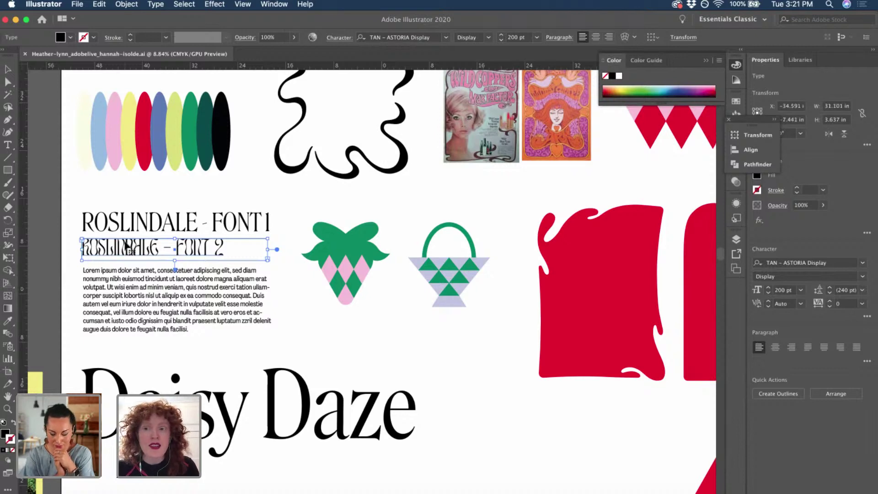
{"action": "left_click", "coordinate": [125, 290]}
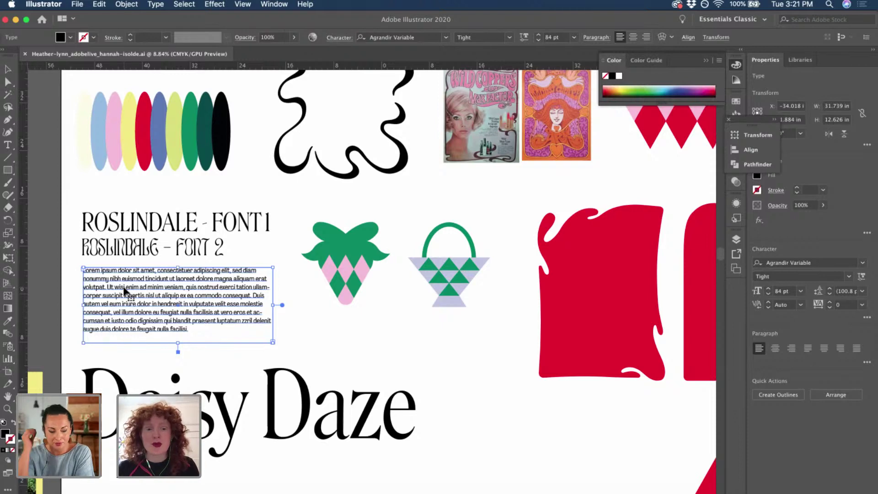
Change the font of the large Daisy Daze headline to Rizado Script Regular and deselect it.
{"action": "left_click", "coordinate": [233, 412]}
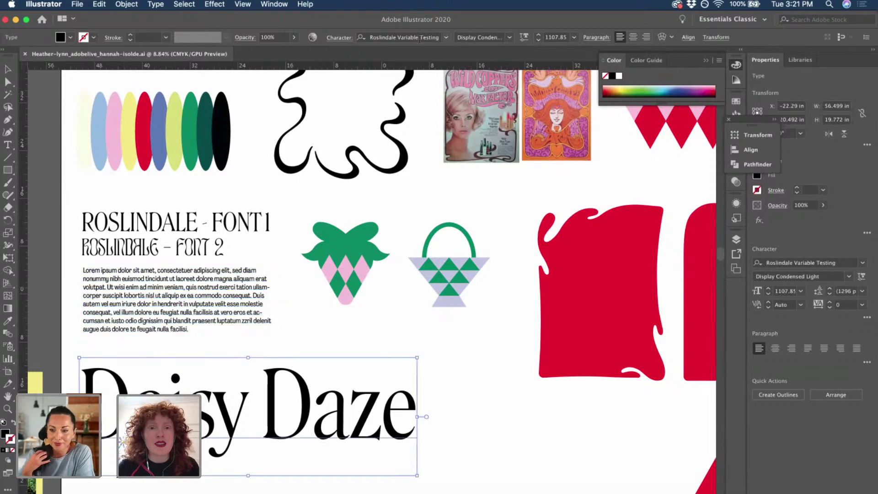
{"action": "left_click", "coordinate": [419, 38]}
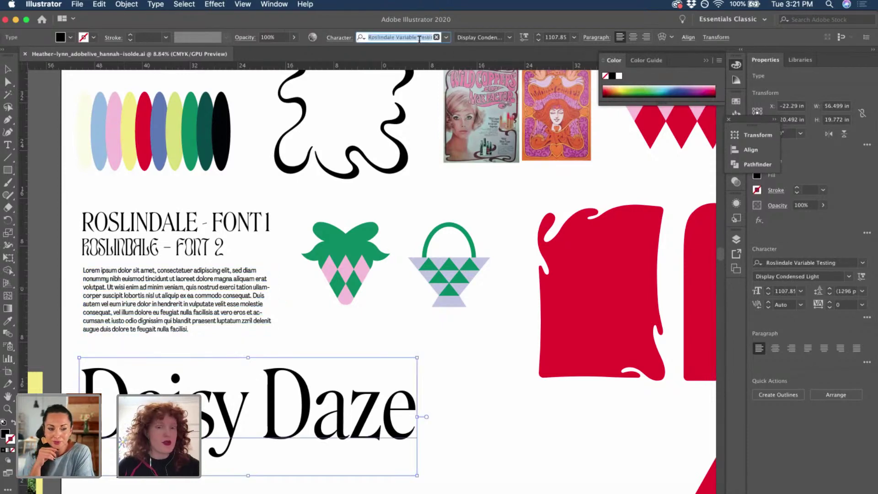
{"action": "type", "text": "Rizard"}
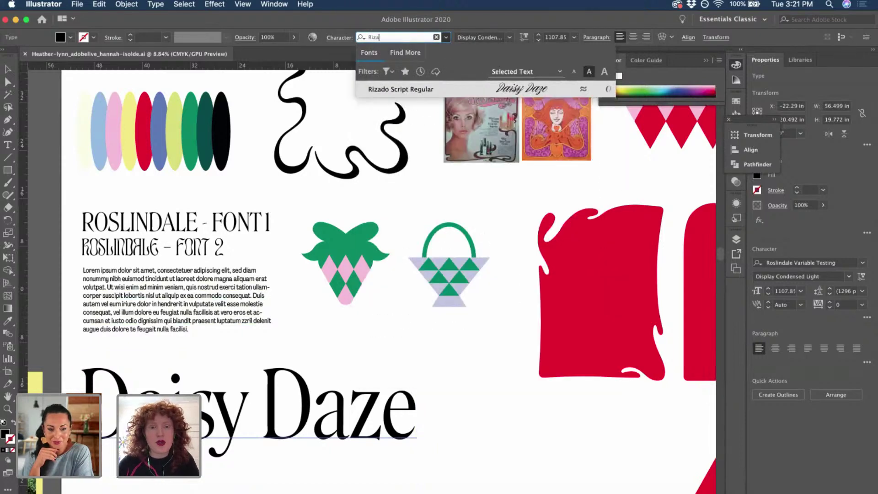
{"action": "key", "text": "BackSpace"}
{"action": "key", "text": "BackSpace"}
{"action": "key", "text": "BackSpace"}
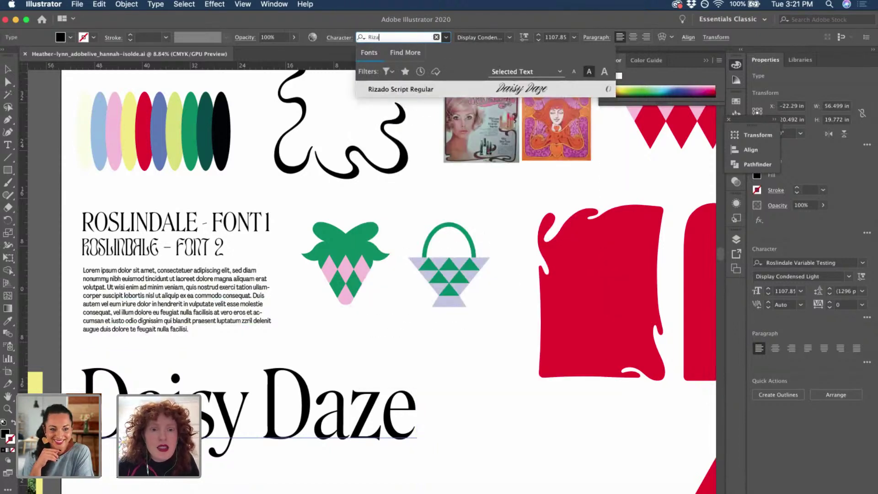
{"action": "left_click", "coordinate": [390, 90]}
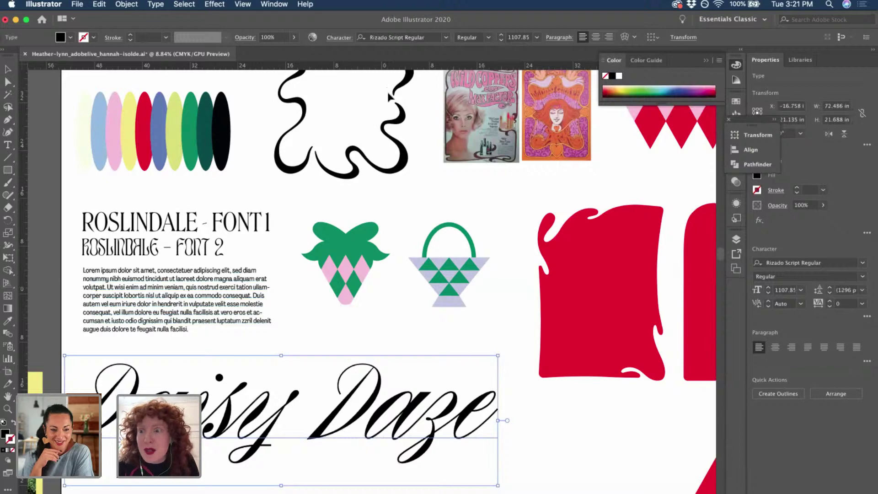
{"action": "left_click", "coordinate": [480, 324]}
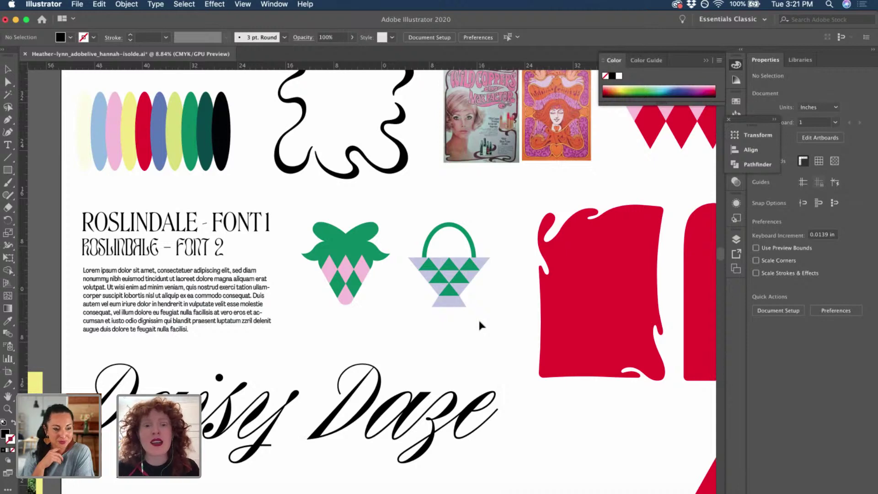
Review the script headline, the strawberry and basket, the red label shapes and the reference posters on the artboard.
{"action": "scroll", "coordinate": [475, 324], "scroll_direction": "down", "scroll_amount": 3}
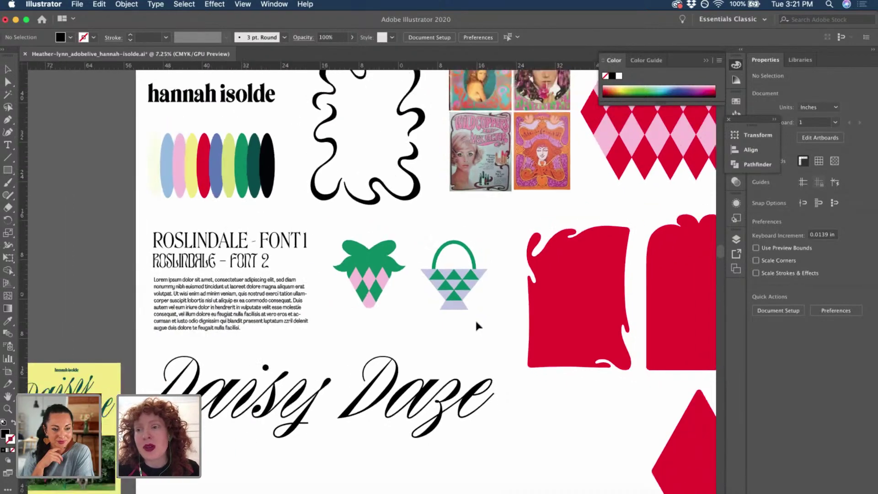
{"action": "scroll", "coordinate": [476, 326], "scroll_direction": "up", "scroll_amount": 3}
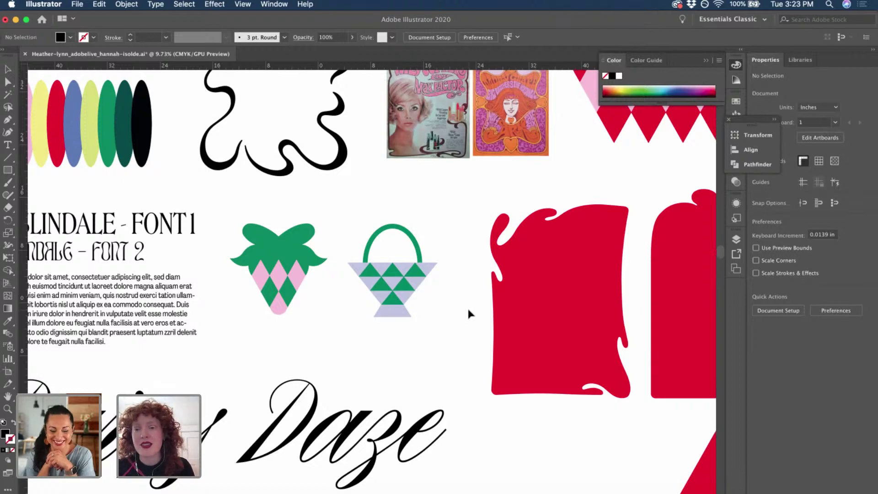
{"action": "scroll", "coordinate": [467, 307], "scroll_direction": "right", "scroll_amount": 10}
{"action": "scroll", "coordinate": [468, 306], "scroll_direction": "up", "scroll_amount": 2}
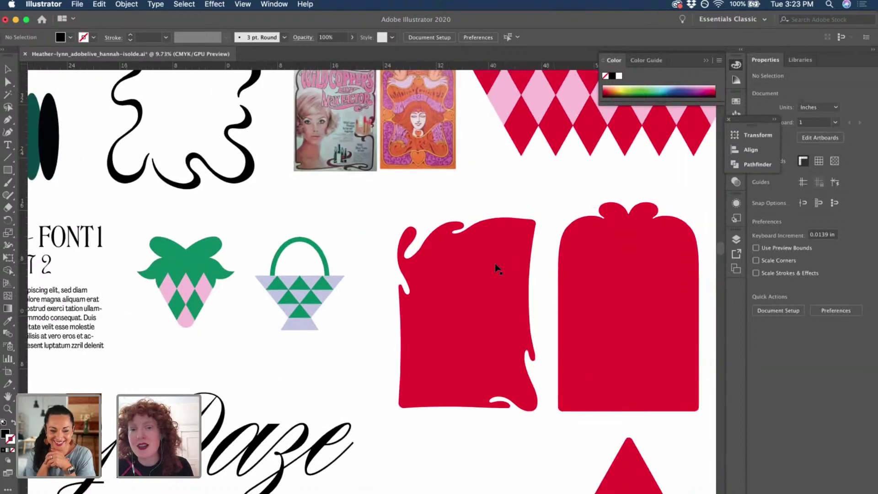
{"action": "scroll", "coordinate": [496, 265], "scroll_direction": "up", "scroll_amount": 5}
{"action": "scroll", "coordinate": [496, 264], "scroll_direction": "right", "scroll_amount": 2}
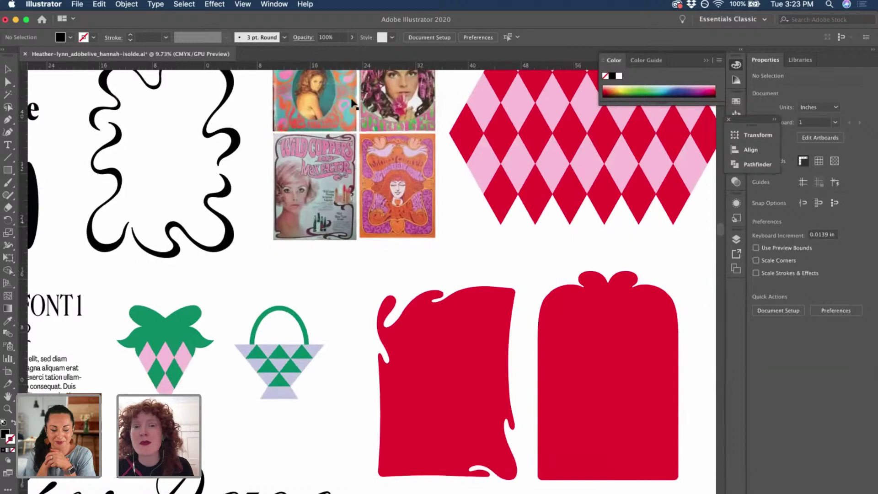
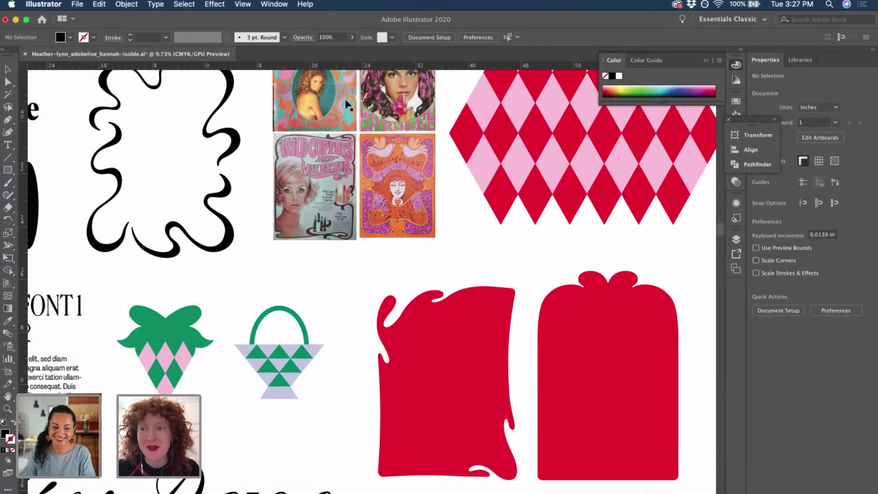
Bring the logos, palette, fonts, ornaments and patterns into one overview, and switch to Adobe InDesign 2021.
{"action": "scroll", "coordinate": [195, 278], "scroll_direction": "down", "scroll_amount": 2}
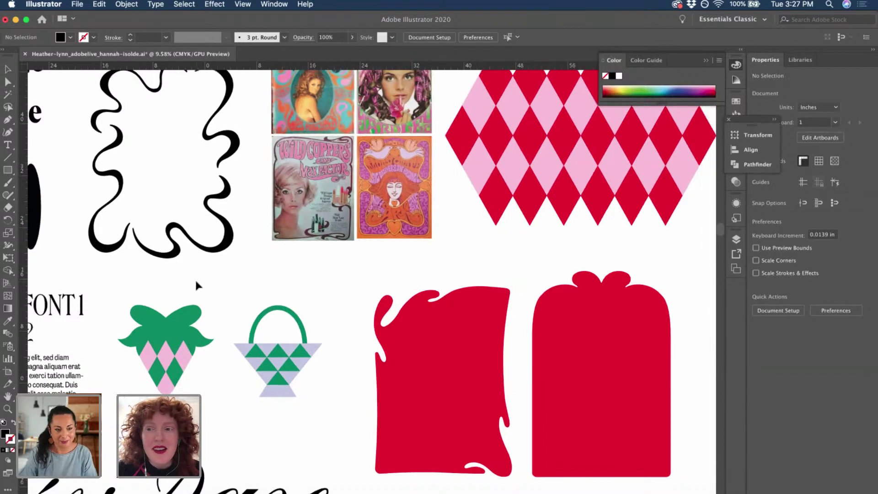
{"action": "scroll", "coordinate": [195, 278], "scroll_direction": "left", "scroll_amount": 5}
{"action": "scroll", "coordinate": [195, 278], "scroll_direction": "down", "scroll_amount": 2}
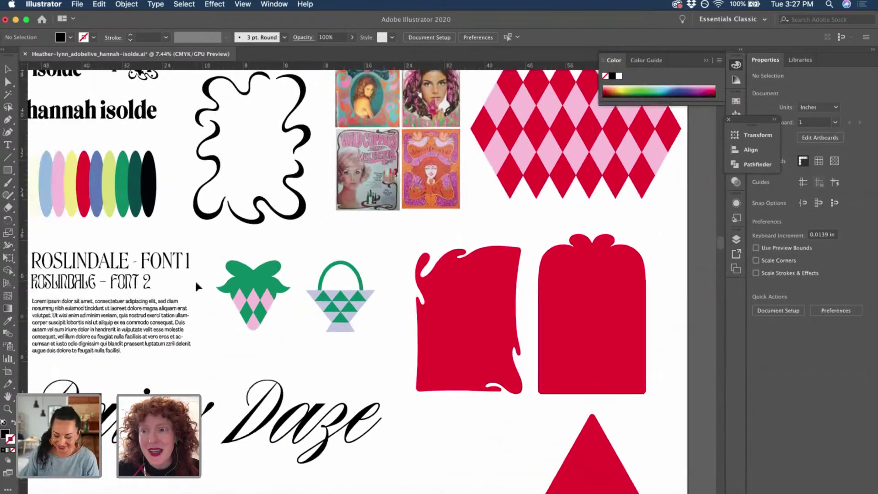
{"action": "scroll", "coordinate": [197, 285], "scroll_direction": "up", "scroll_amount": 2}
{"action": "scroll", "coordinate": [196, 286], "scroll_direction": "left", "scroll_amount": 1}
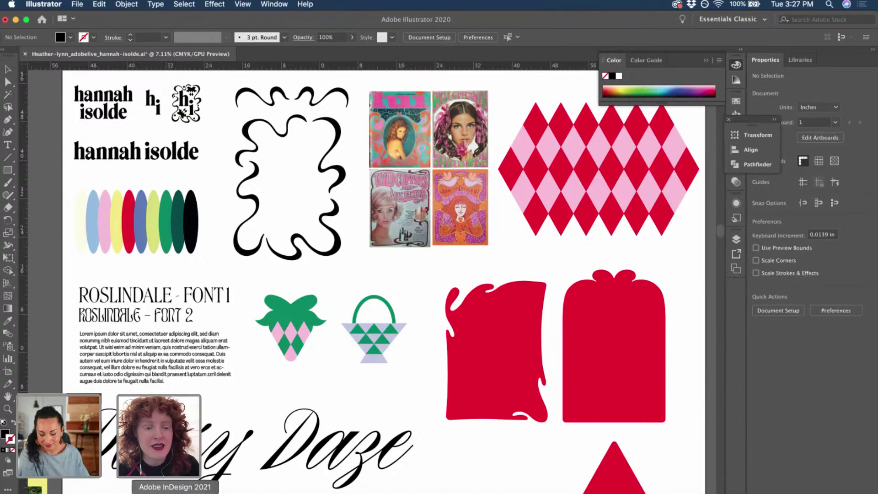
{"action": "left_click", "coordinate": [175, 492]}
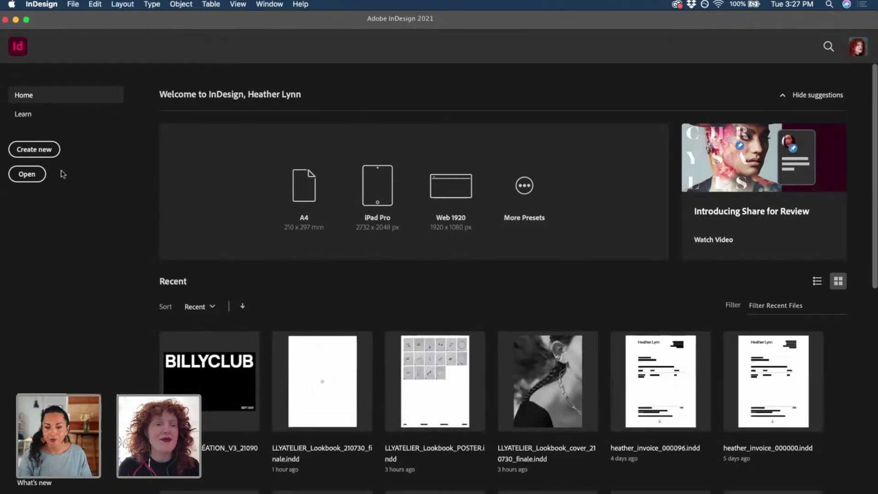
Start a new document from the A4 print preset and set its units to inches.
{"action": "left_click", "coordinate": [34, 151]}
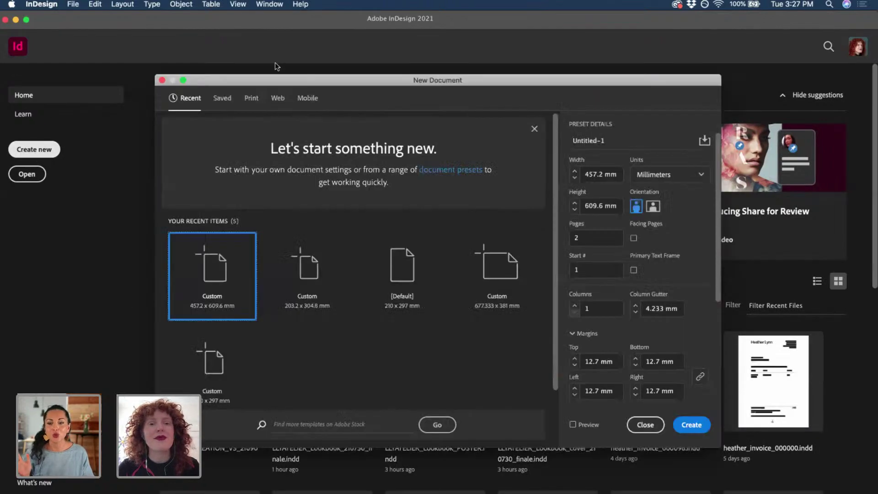
{"action": "left_click_drag", "start_coordinate": [278, 82], "coordinate": [281, 137]}
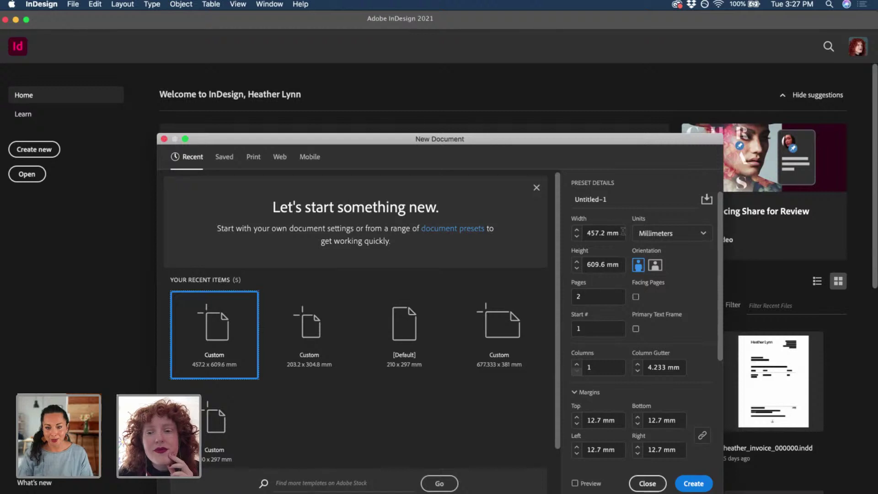
{"action": "left_click", "coordinate": [666, 233]}
{"action": "left_click", "coordinate": [660, 286]}
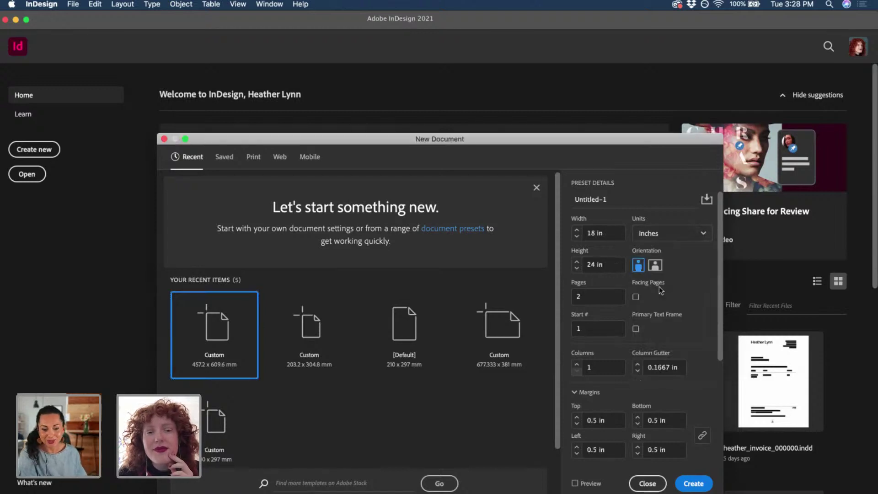
{"action": "left_click", "coordinate": [254, 160]}
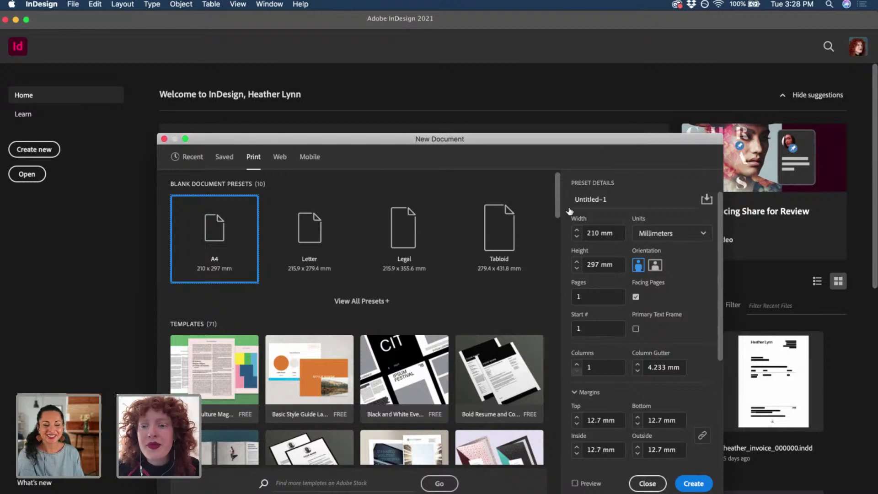
{"action": "left_click", "coordinate": [669, 237]}
{"action": "left_click", "coordinate": [663, 289]}
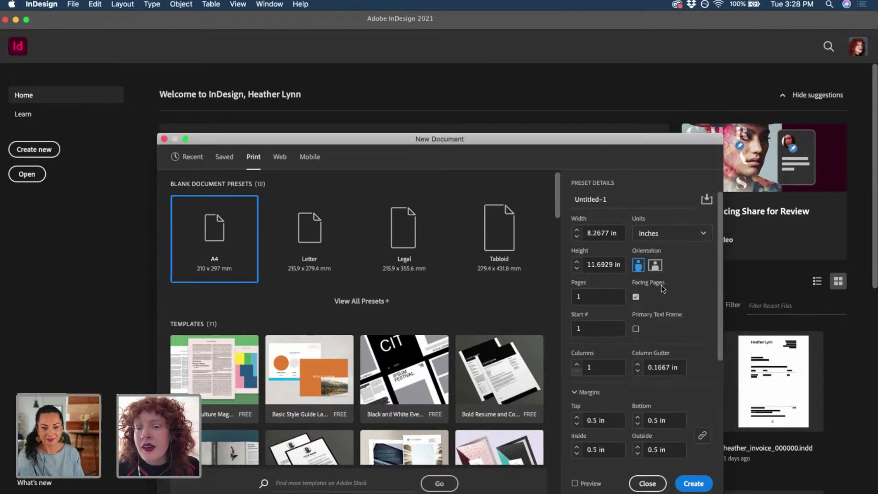
Set the new document's number of pages to 24.
{"action": "triple_click", "coordinate": [613, 232]}
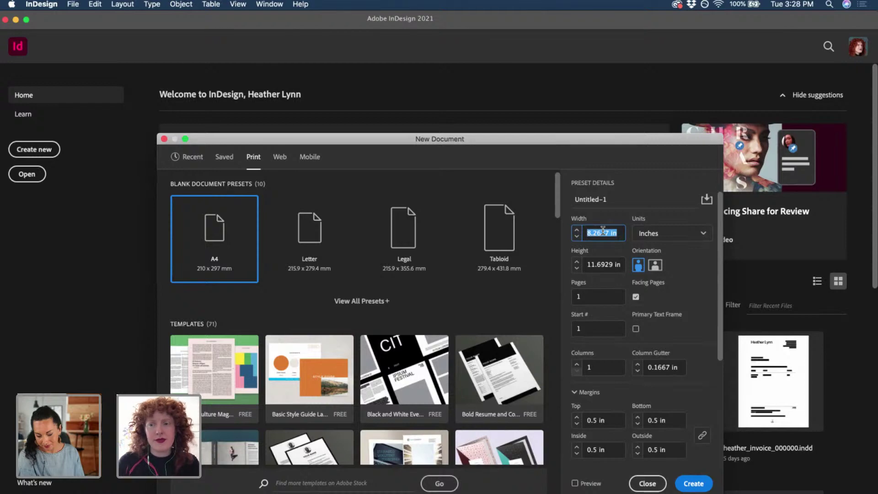
{"action": "left_click", "coordinate": [593, 296]}
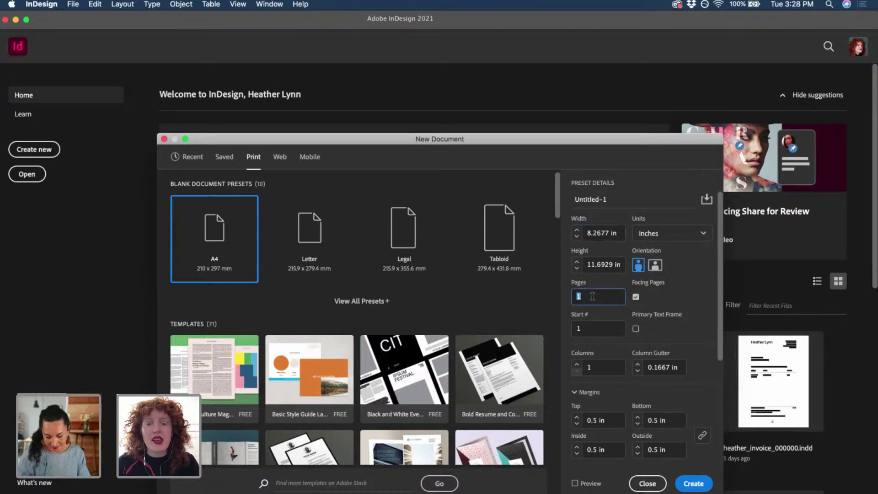
{"action": "type", "text": "2"}
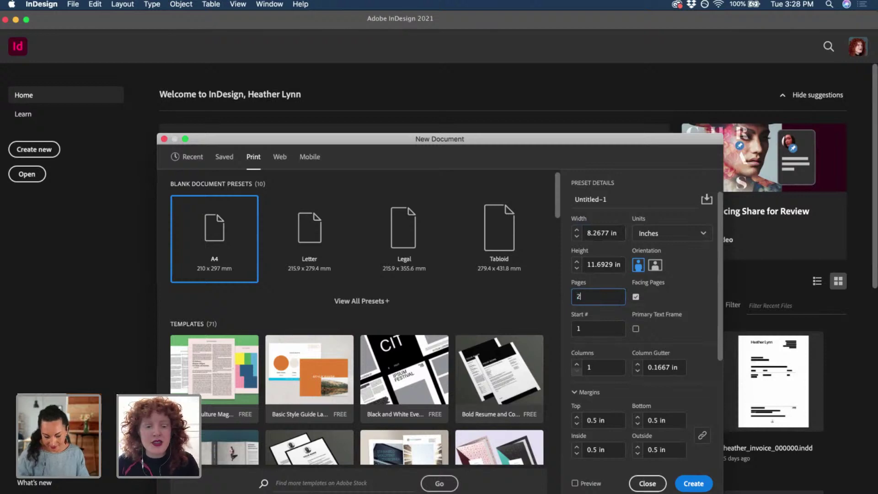
{"action": "type", "text": "4"}
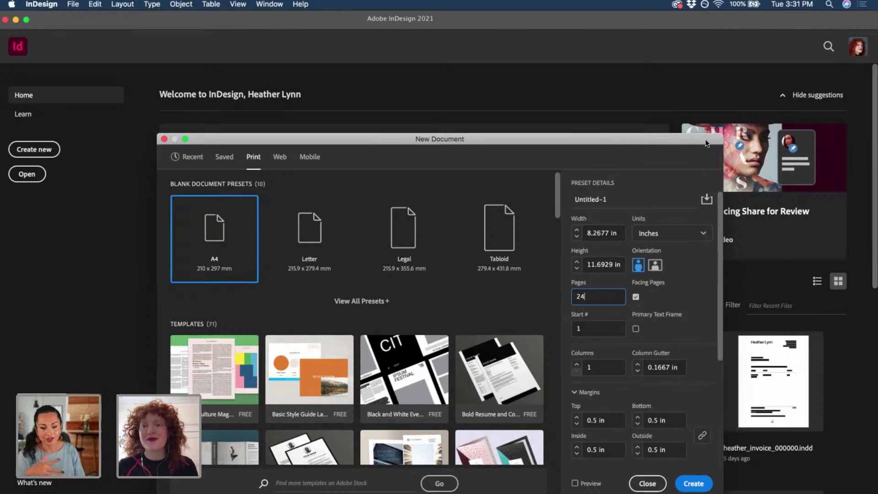
Enlarge the new document dialog, add a one-increment bleed on all sides, and create the document.
{"action": "left_click_drag", "start_coordinate": [723, 143], "coordinate": [857, 156]}
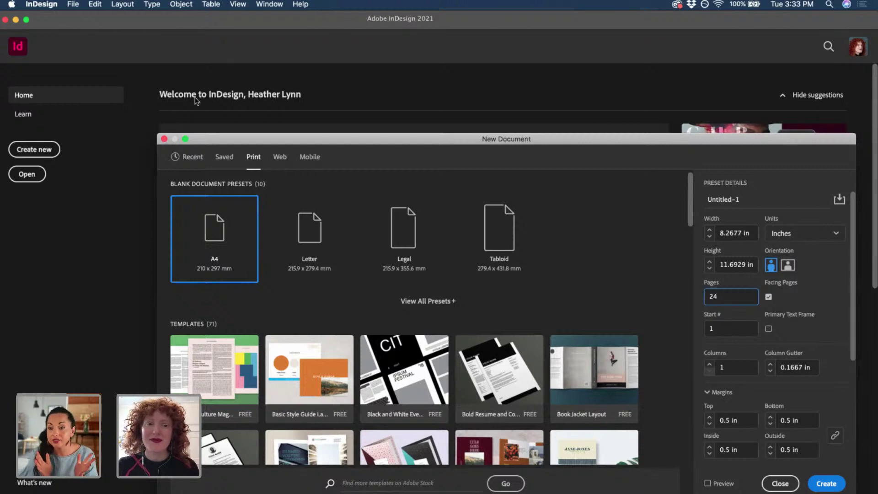
{"action": "left_click_drag", "start_coordinate": [157, 133], "coordinate": [72, 58]}
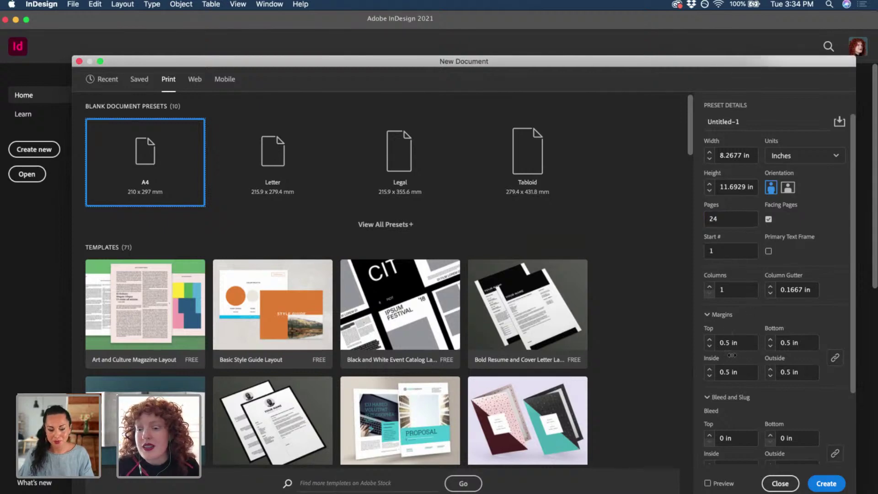
{"action": "scroll", "coordinate": [727, 353], "scroll_direction": "down", "scroll_amount": 4}
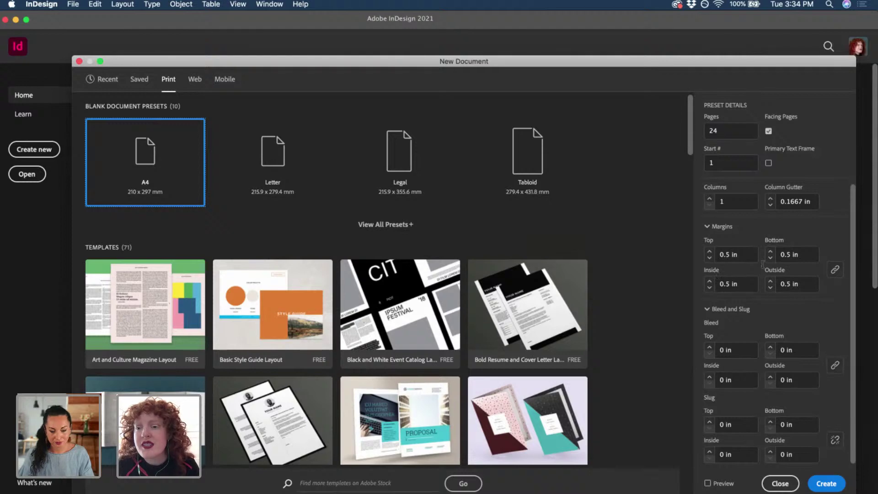
{"action": "left_click", "coordinate": [709, 346]}
{"action": "left_click", "coordinate": [828, 485]}
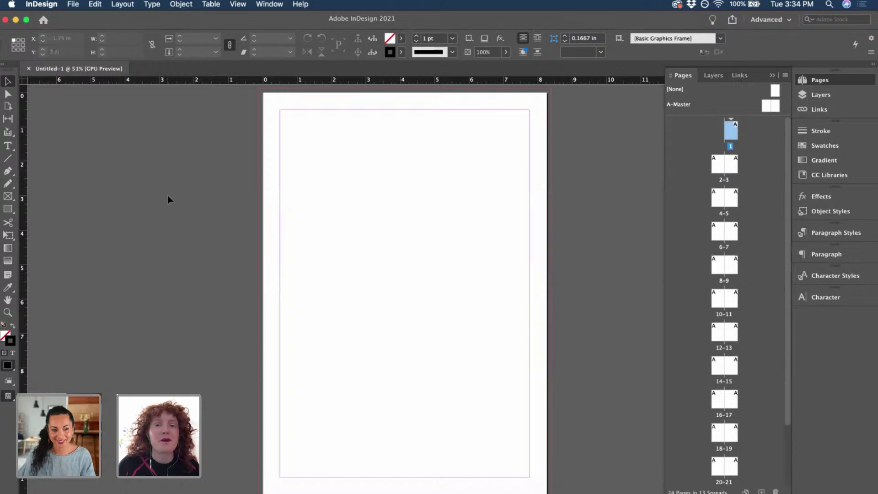
Examine the facing spreads with their margins and bleed edges, return to page 1, and look at the page layout commands.
{"action": "scroll", "coordinate": [167, 197], "scroll_direction": "down", "scroll_amount": 10}
{"action": "scroll", "coordinate": [166, 192], "scroll_direction": "down", "scroll_amount": 8}
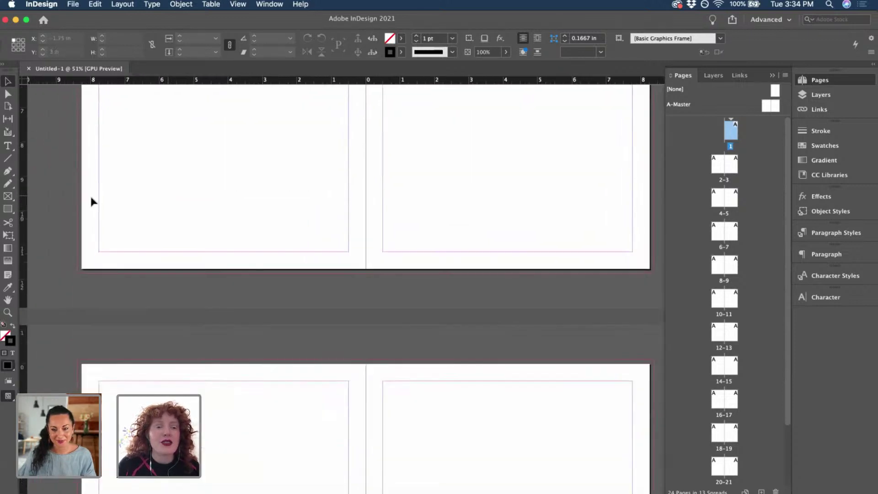
{"action": "scroll", "coordinate": [76, 202], "scroll_direction": "up", "scroll_amount": 3}
{"action": "scroll", "coordinate": [75, 201], "scroll_direction": "up", "scroll_amount": 3}
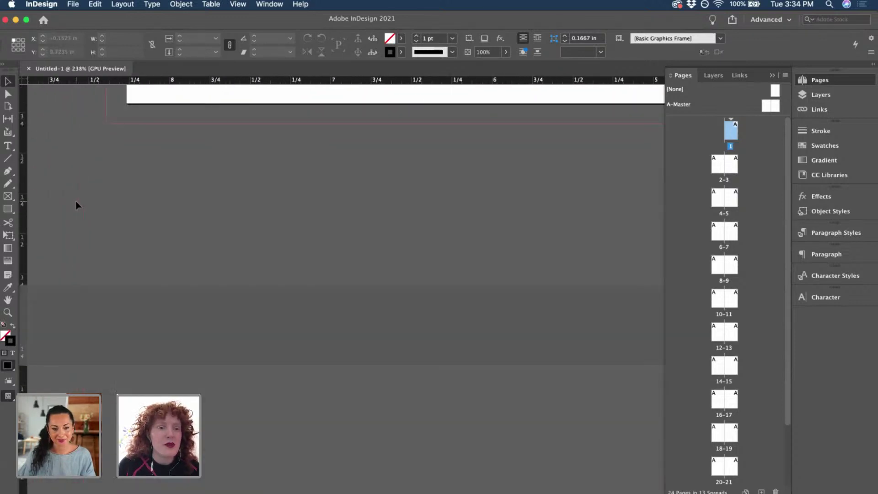
{"action": "scroll", "coordinate": [158, 240], "scroll_direction": "down", "scroll_amount": 5}
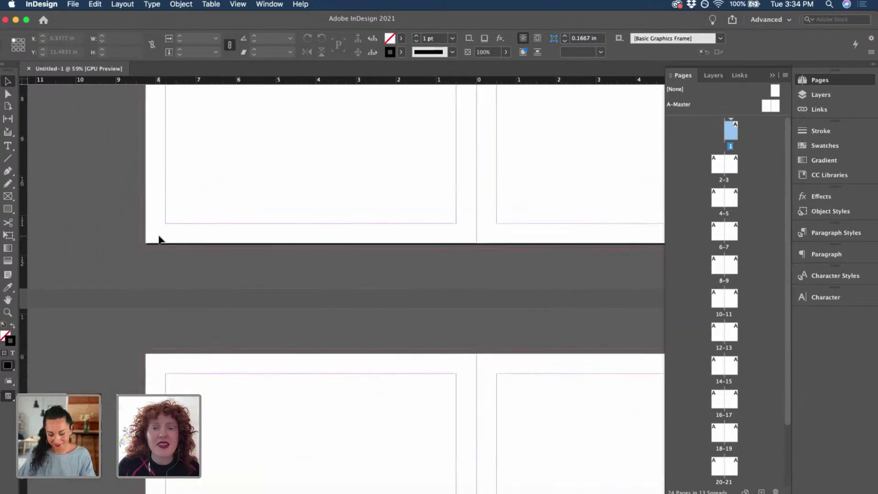
{"action": "scroll", "coordinate": [157, 232], "scroll_direction": "up", "scroll_amount": 10}
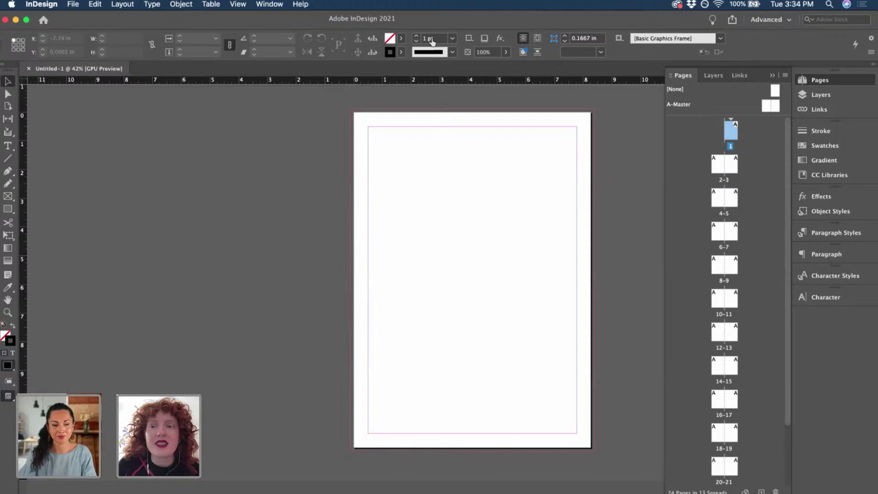
{"action": "left_click", "coordinate": [132, 7]}
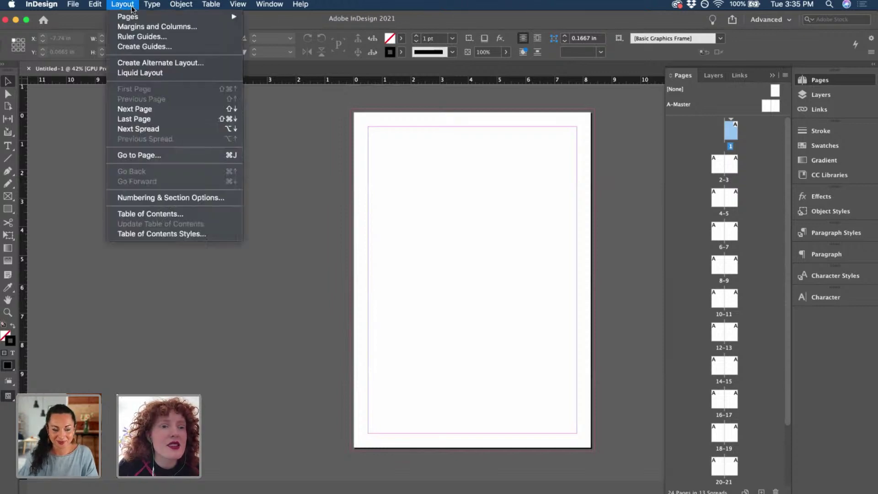
{"action": "mouse_move", "coordinate": [129, 16]}
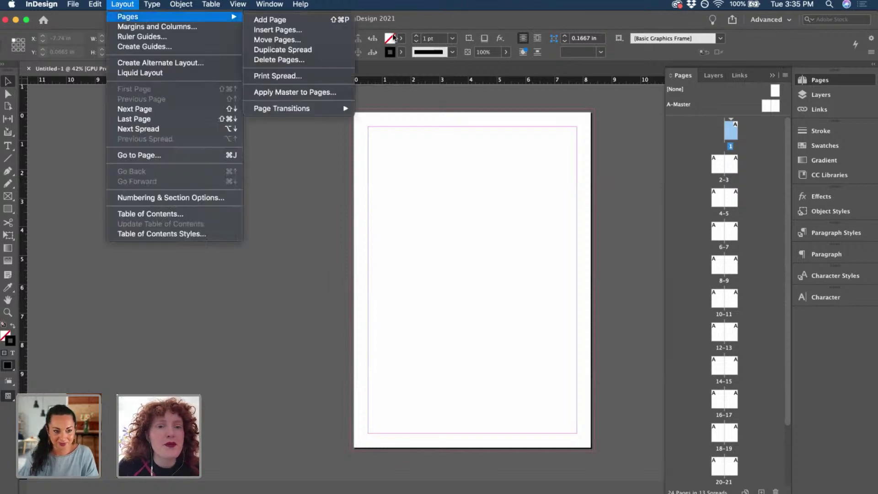
{"action": "left_click", "coordinate": [773, 153]}
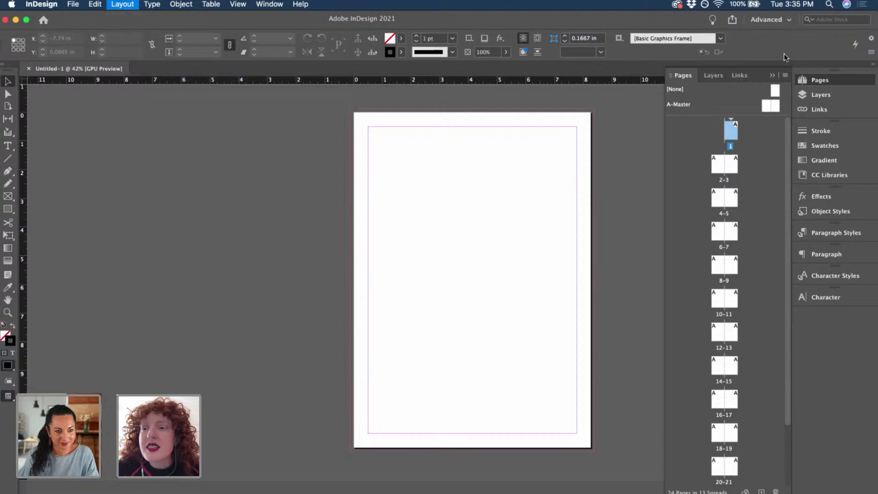
Open the margin and column settings for both pages of the A-Master spread, clear of the page view.
{"action": "double_click", "coordinate": [768, 108]}
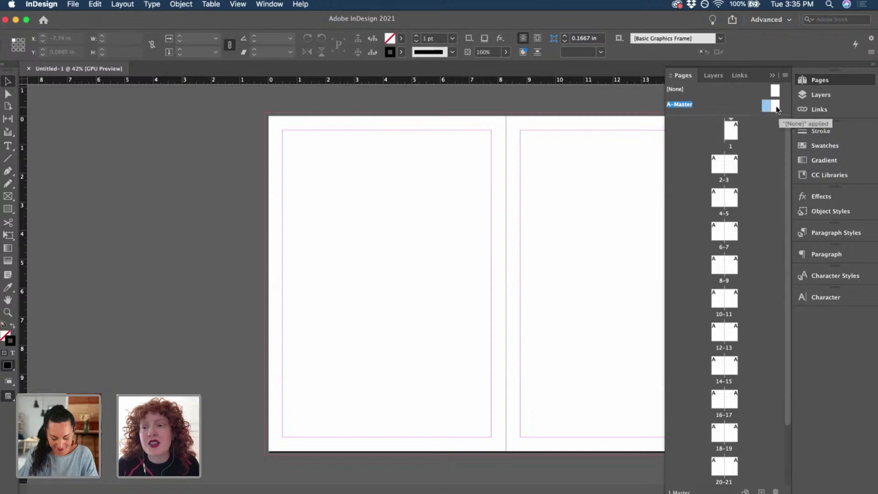
{"action": "left_click", "coordinate": [776, 108]}
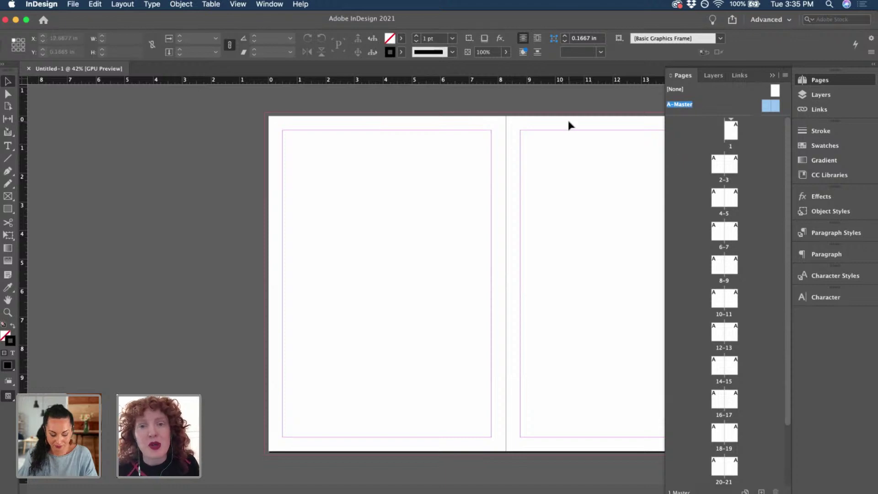
{"action": "left_click", "coordinate": [127, 5]}
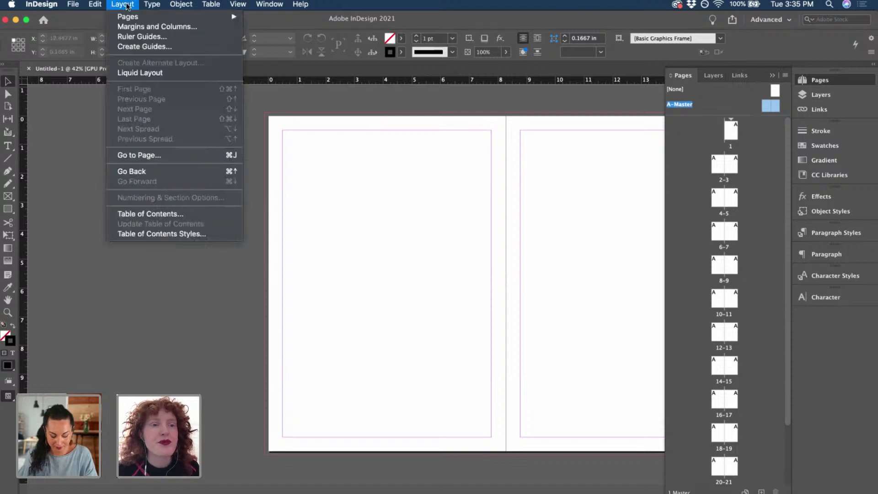
{"action": "left_click", "coordinate": [132, 27]}
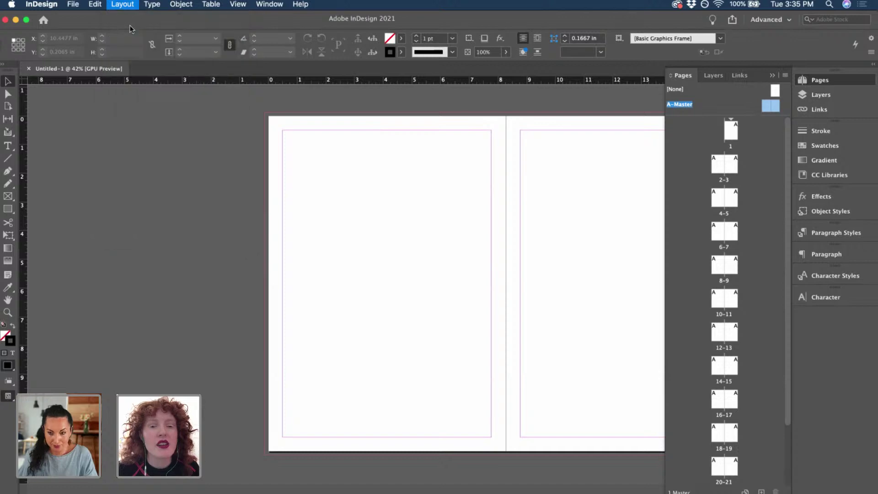
{"action": "left_click_drag", "start_coordinate": [397, 174], "coordinate": [125, 143]}
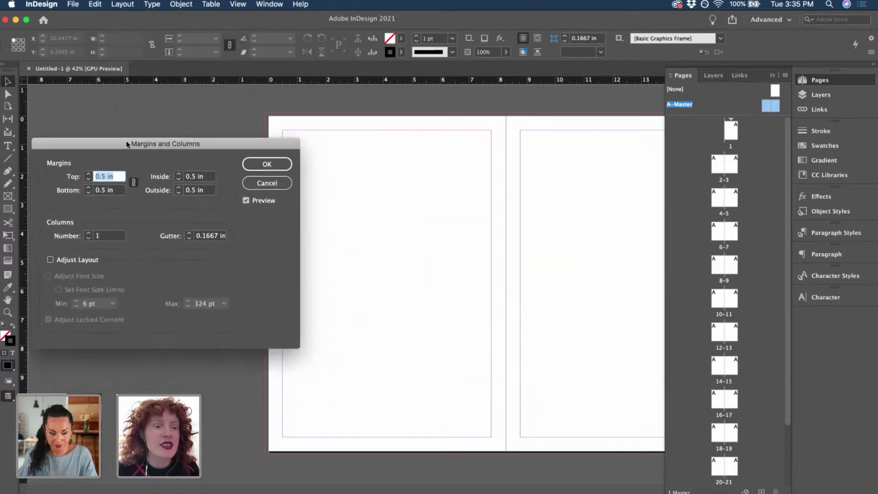
Unlink the master spread's margins and apply an inside margin of 0.5625 in with an outside margin of 0.5 in.
{"action": "left_click", "coordinate": [132, 184]}
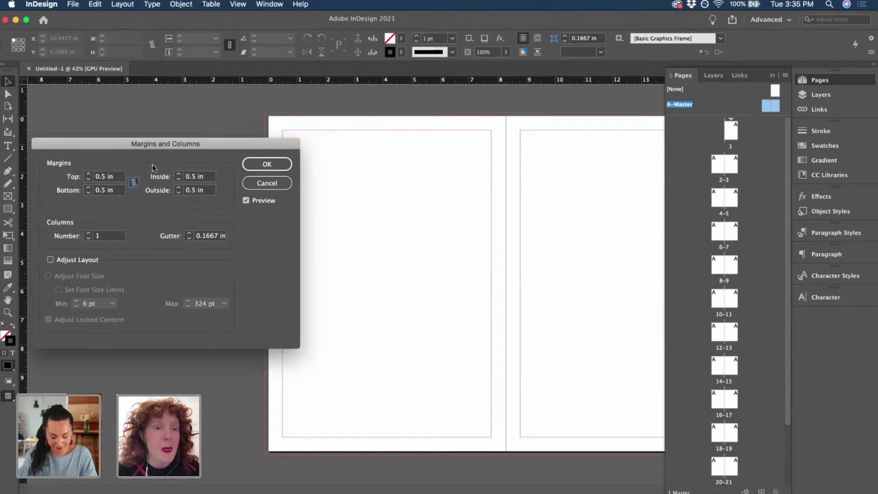
{"action": "left_click", "coordinate": [192, 178]}
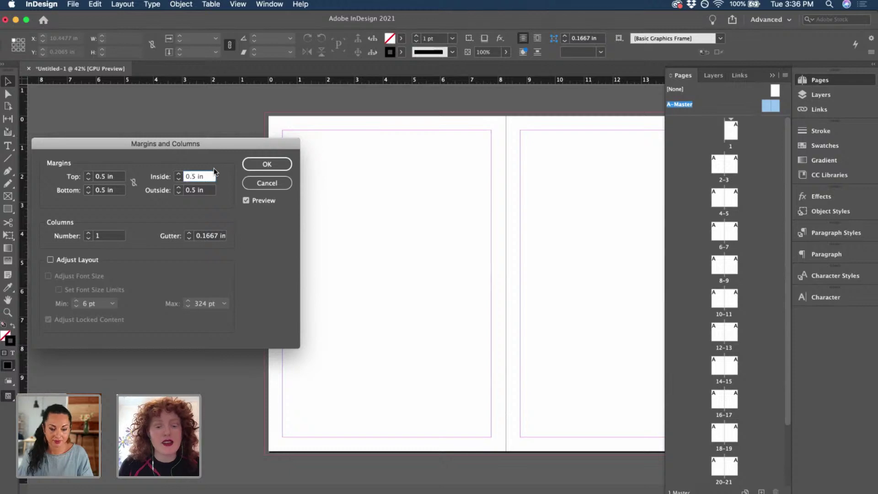
{"action": "left_click", "coordinate": [178, 174]}
{"action": "left_click", "coordinate": [178, 188]}
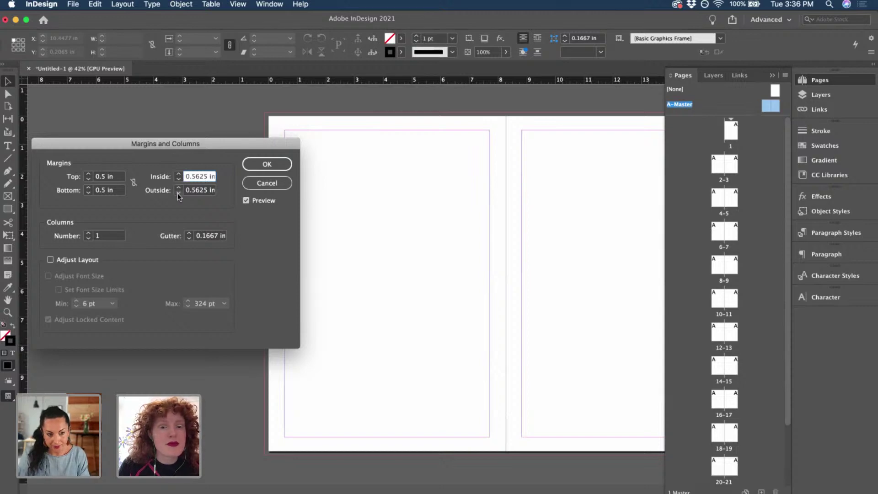
{"action": "left_click", "coordinate": [178, 193]}
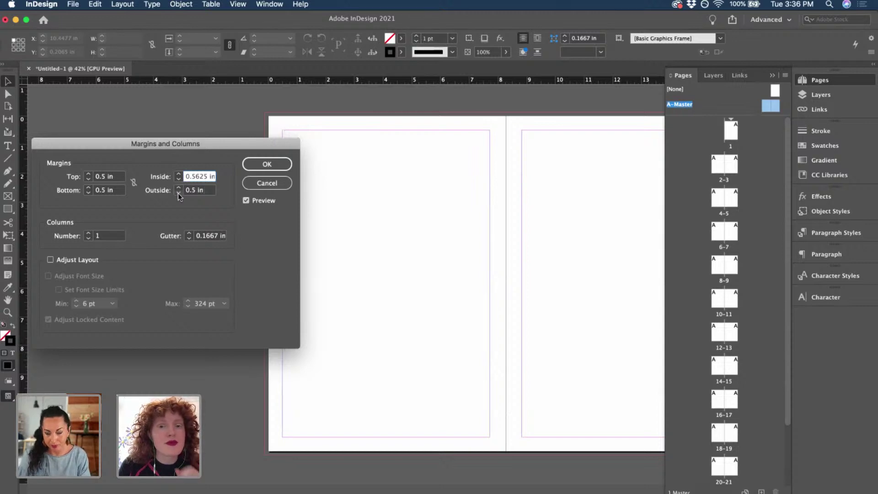
{"action": "left_click", "coordinate": [257, 164]}
Check the margin and column settings of the A-Master's right-hand page and view the whole master spread.
{"action": "scroll", "coordinate": [346, 172], "scroll_direction": "right", "scroll_amount": 5}
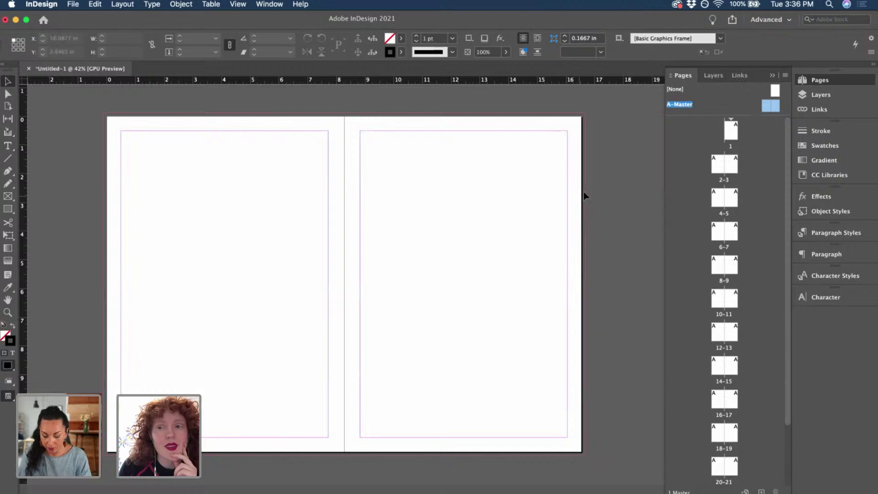
{"action": "double_click", "coordinate": [775, 106]}
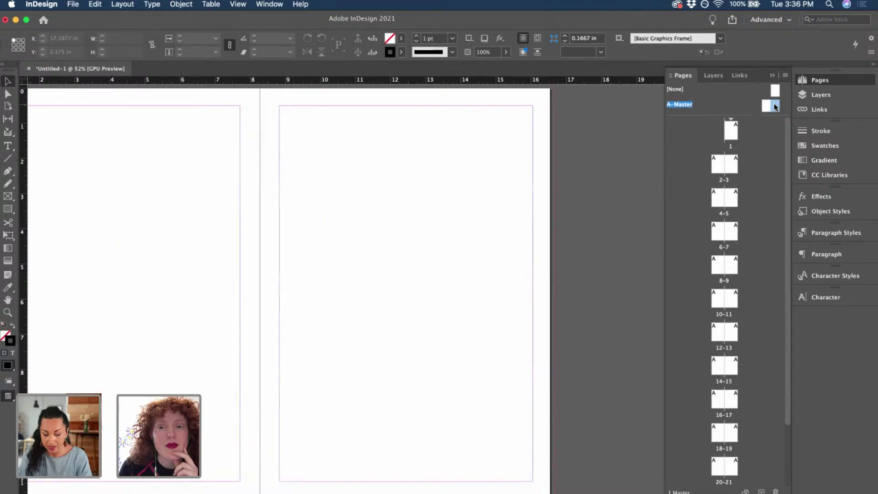
{"action": "left_click", "coordinate": [130, 5]}
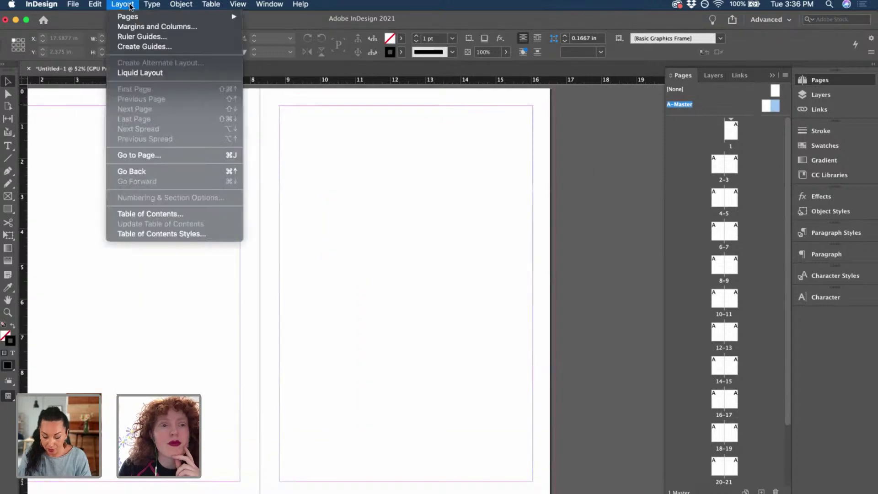
{"action": "left_click", "coordinate": [139, 27]}
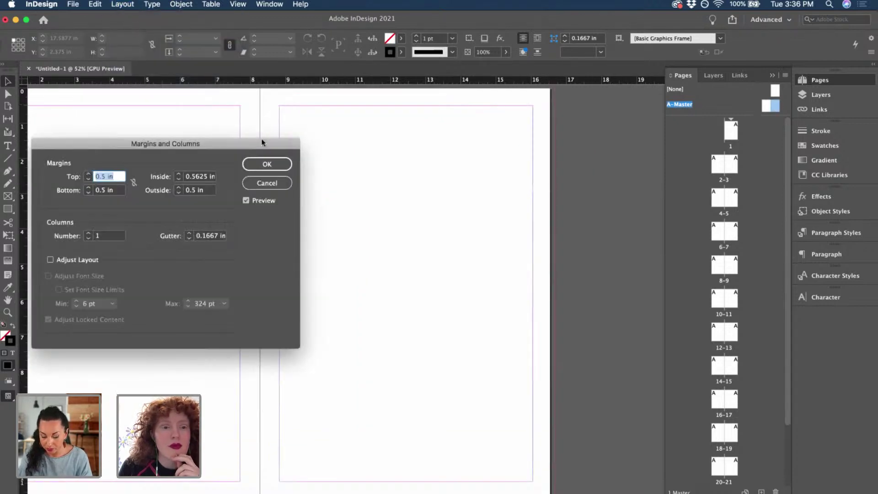
{"action": "left_click", "coordinate": [265, 164]}
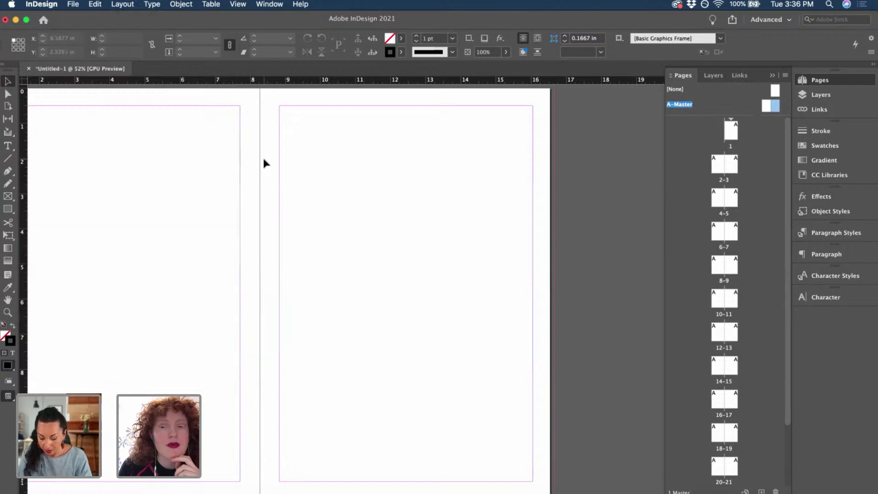
{"action": "key", "text": "super+alt+0"}
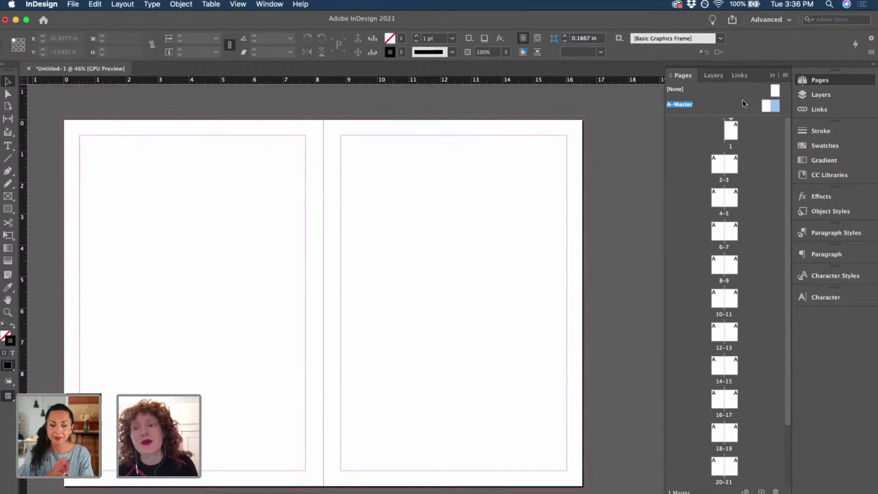
Select both pages of the A-Master spread and start saving the document in the Hannah Isolde folder inside 2021.
{"action": "left_click", "coordinate": [765, 107]}
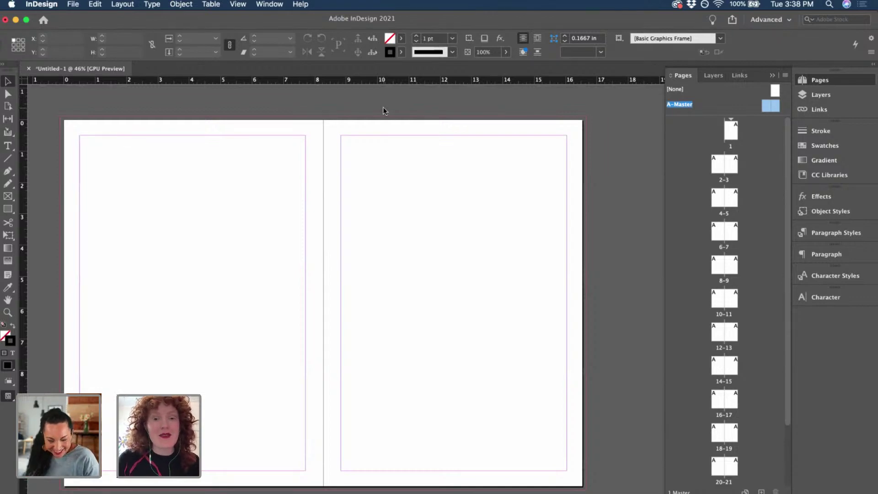
{"action": "key", "text": "super+s"}
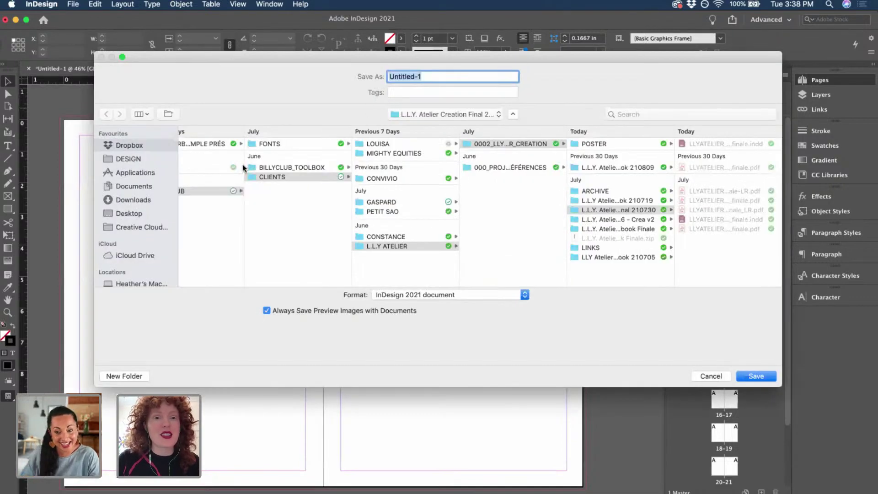
{"action": "left_click", "coordinate": [423, 117]}
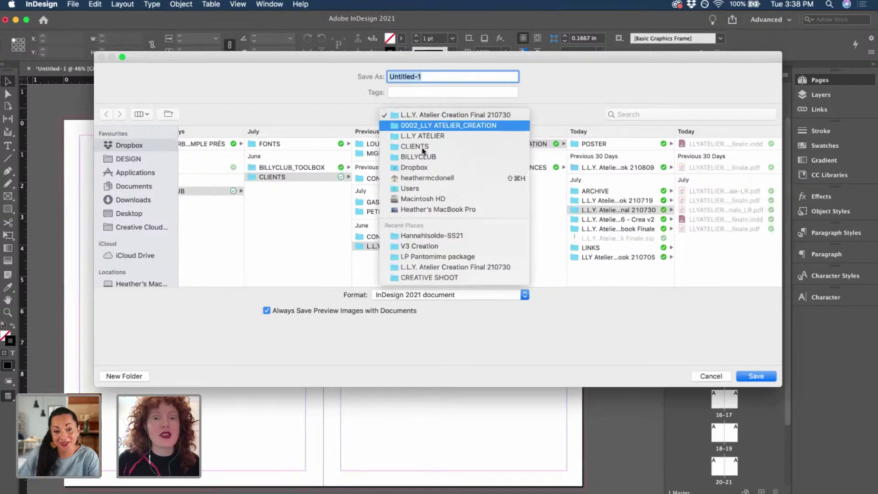
{"action": "left_click", "coordinate": [427, 236]}
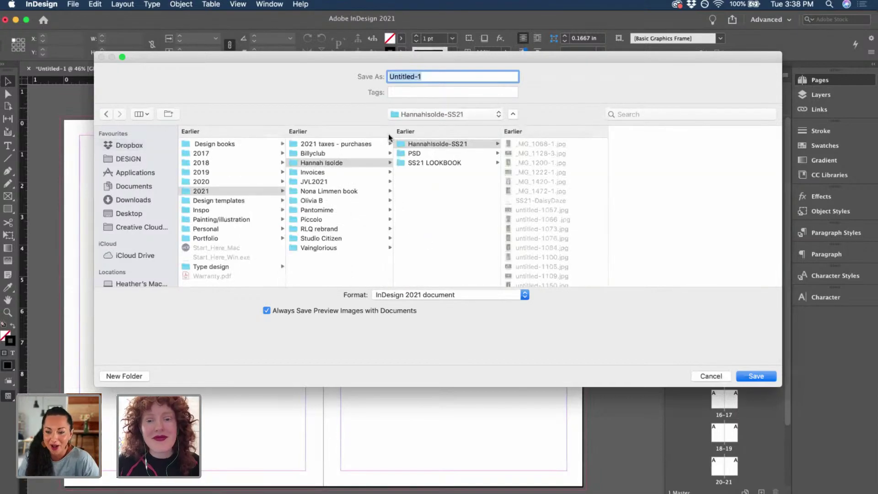
{"action": "left_click", "coordinate": [355, 163]}
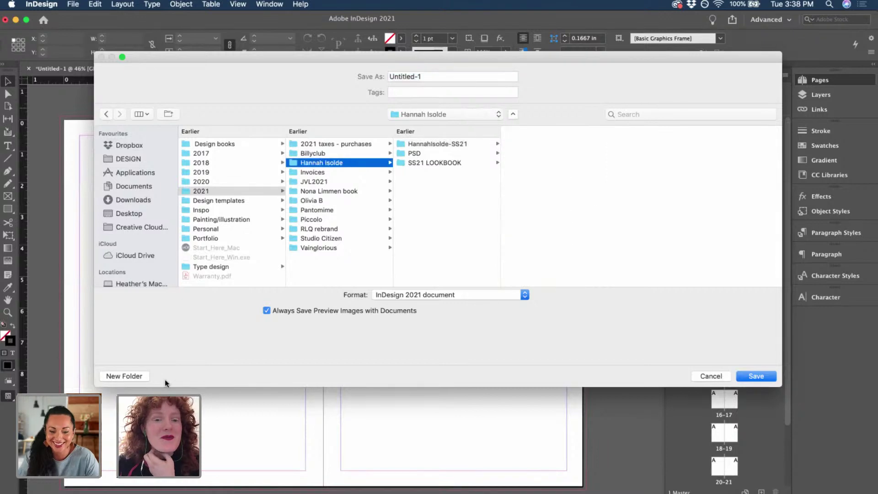
Create a new folder named SS21_HannahIsolde_Lookbook inside the Hannah Isolde folder.
{"action": "left_click", "coordinate": [110, 376]}
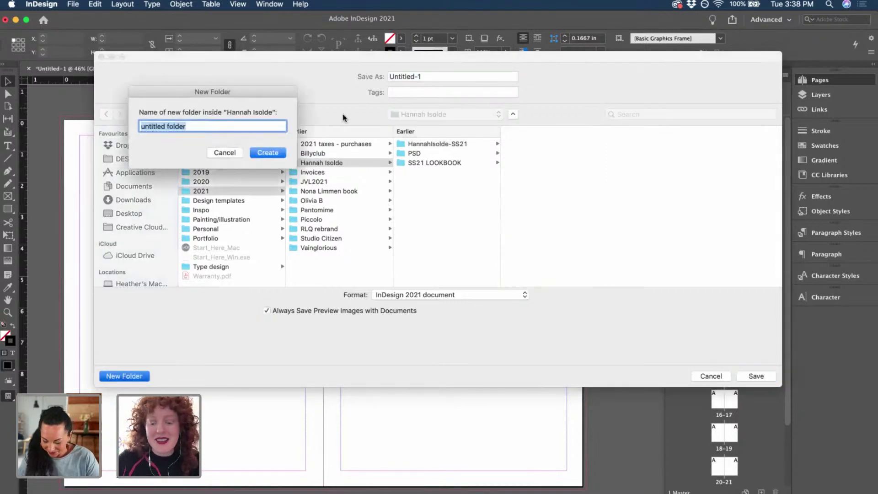
{"action": "type", "text": "S"}
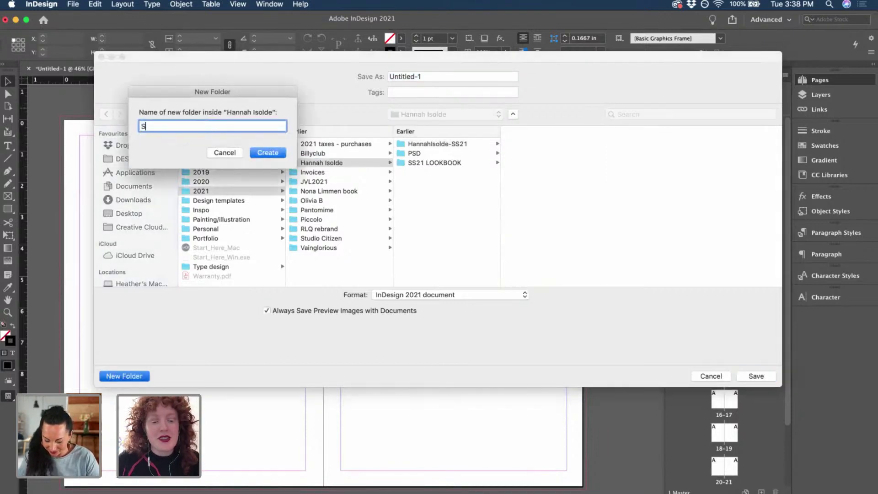
{"action": "type", "text": "S21_"}
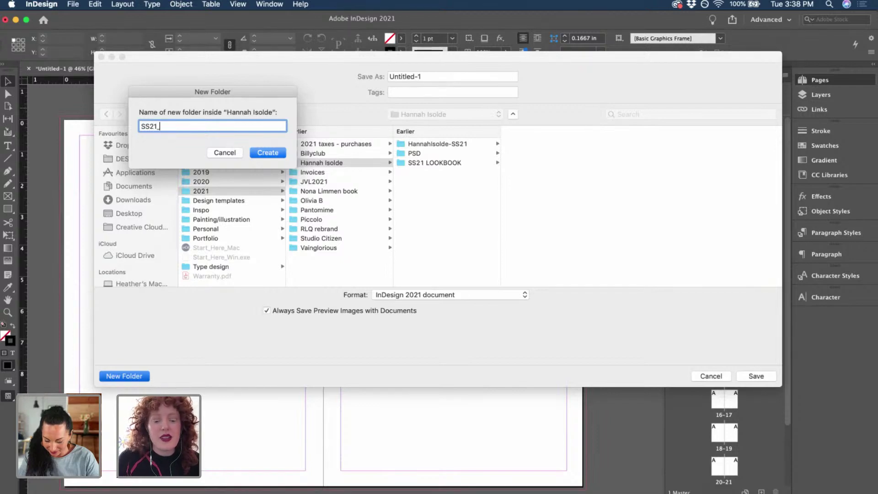
{"action": "type", "text": "Hannah"}
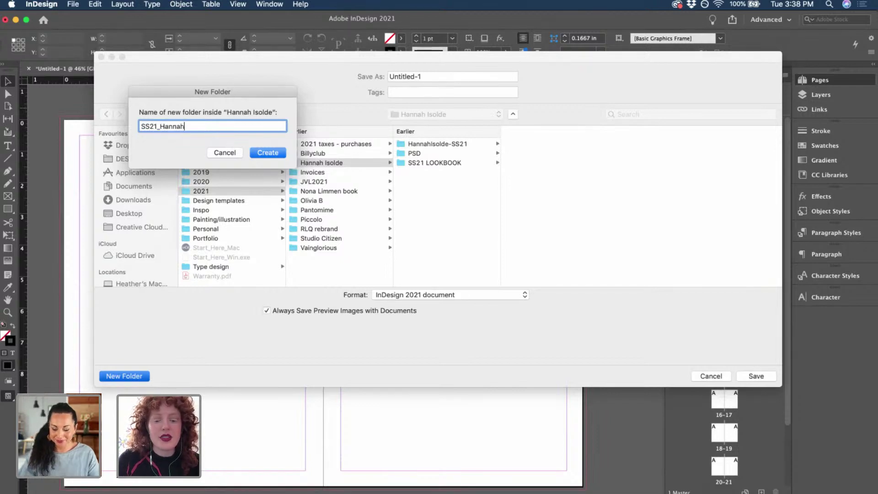
{"action": "type", "text": "Isolde"}
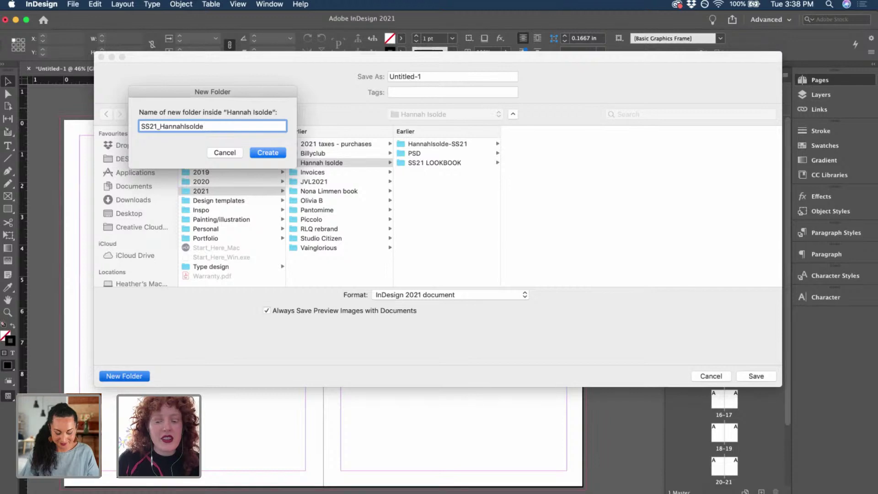
{"action": "type", "text": "_"}
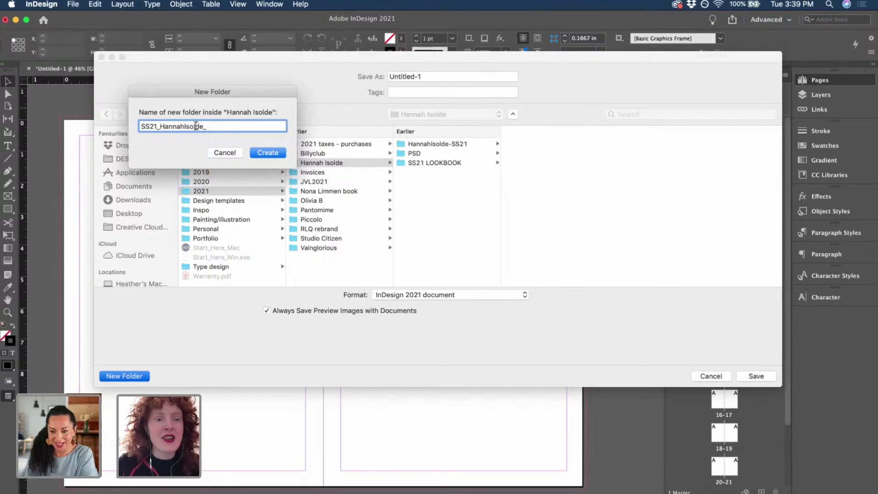
{"action": "type", "text": "Loo"}
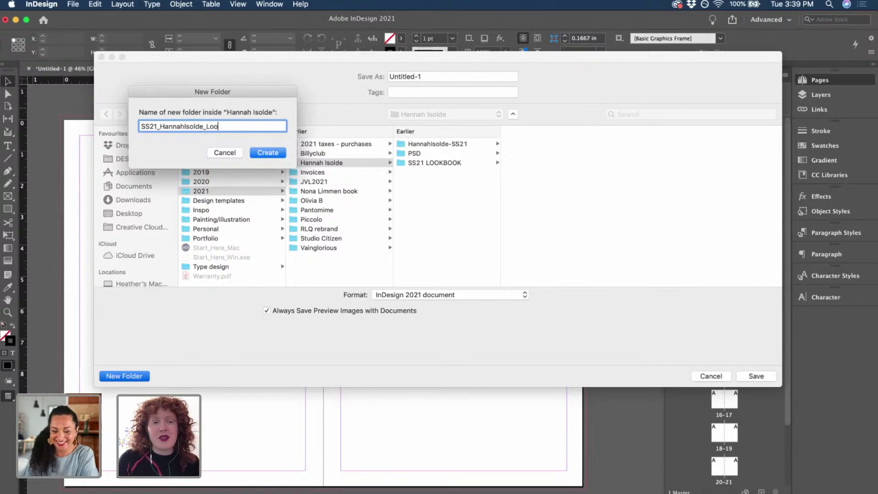
{"action": "type", "text": "kbook"}
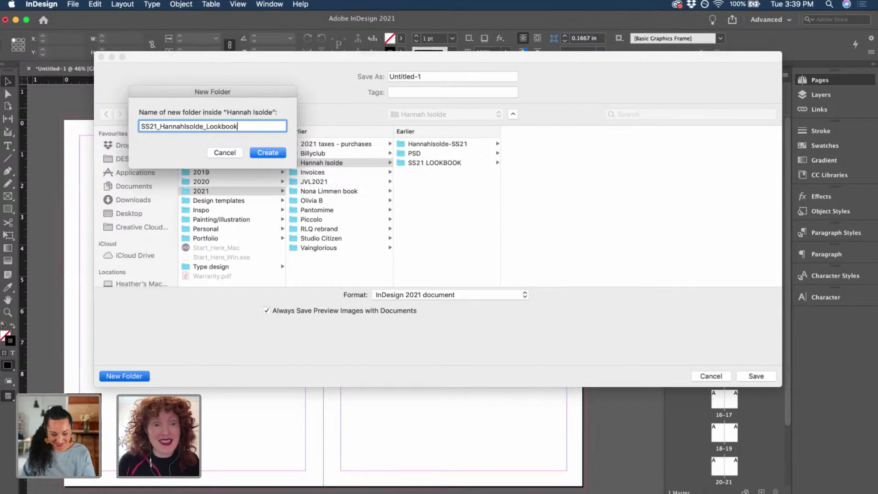
{"action": "left_click", "coordinate": [273, 153]}
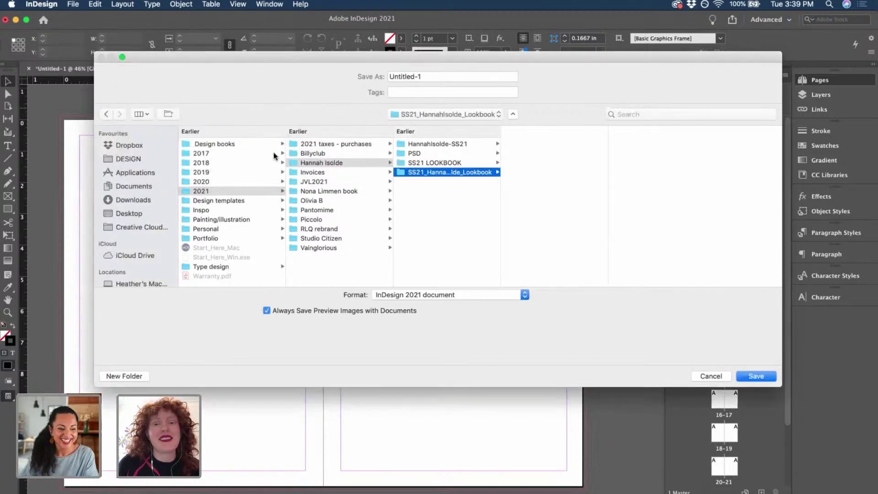
Save the document as HannahIsolde_lookbook_comp1 in InDesign 2021 format in the new lookbook folder.
{"action": "left_click", "coordinate": [423, 78]}
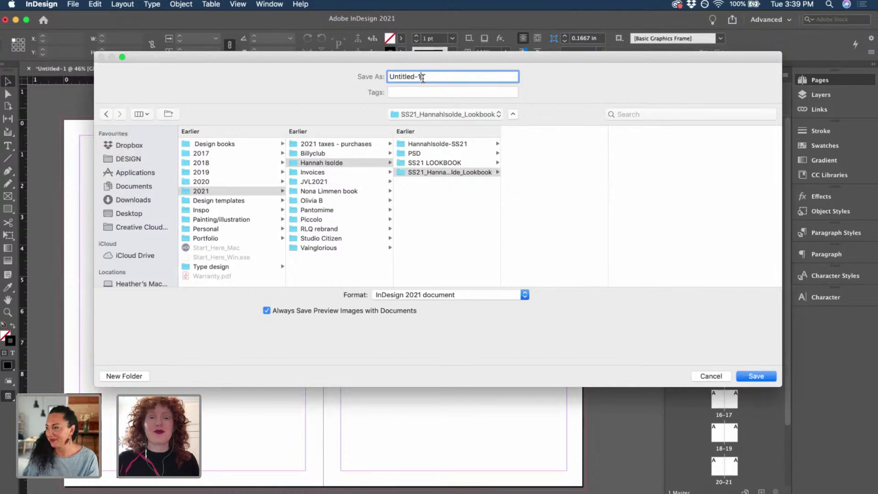
{"action": "triple_click", "coordinate": [422, 78]}
{"action": "type", "text": "Hanna"}
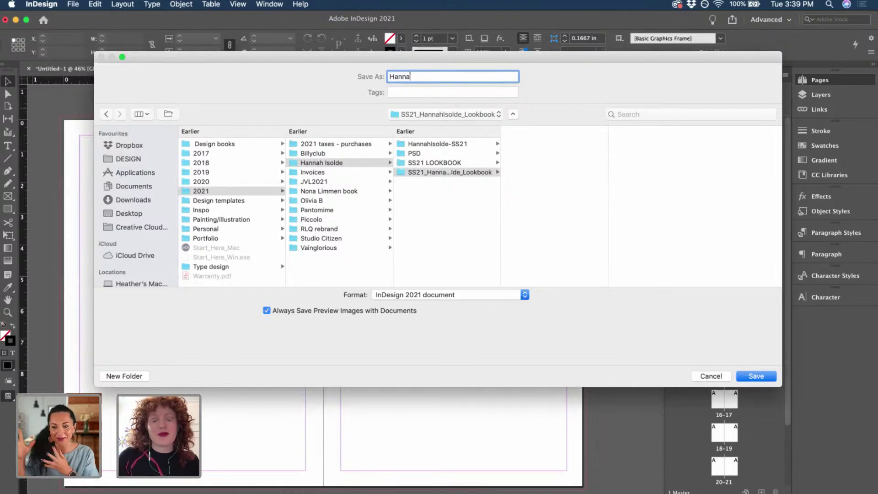
{"action": "type", "text": "hIsolde_lookbo"}
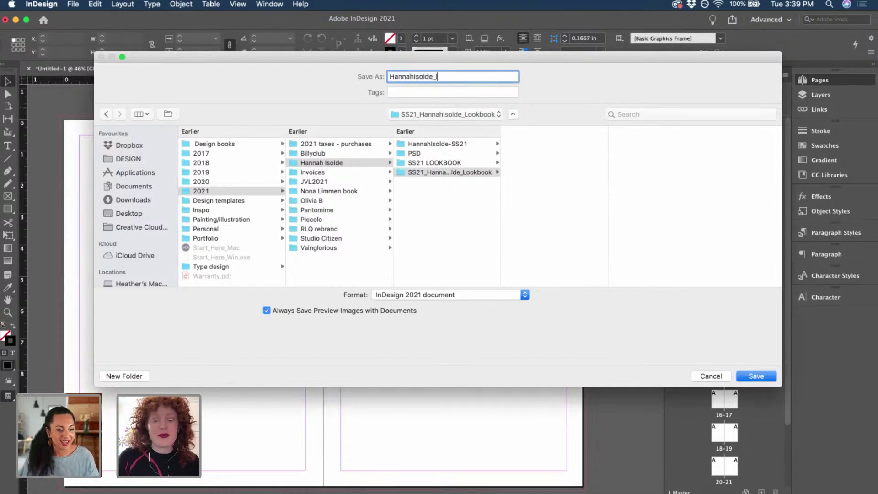
{"action": "type", "text": "ok"}
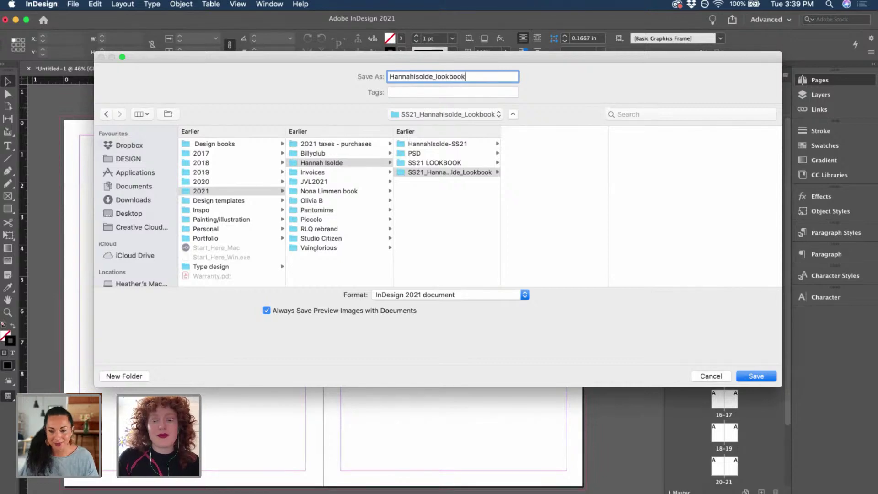
{"action": "type", "text": "_"}
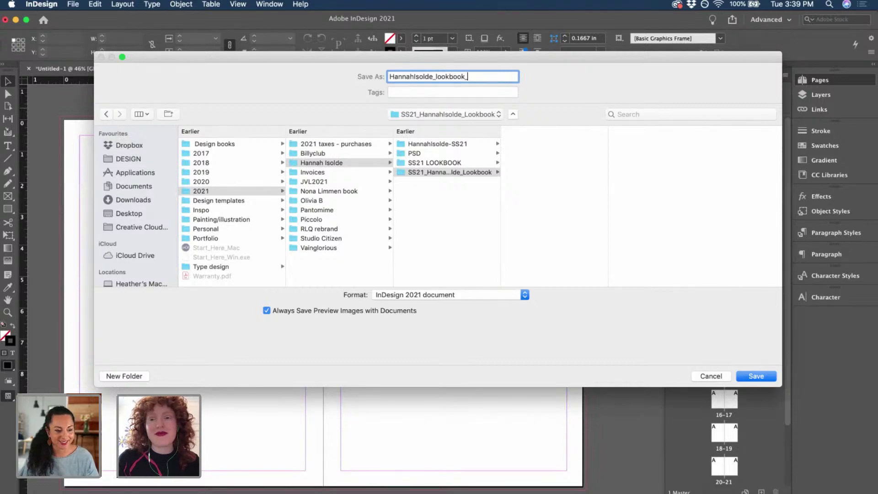
{"action": "type", "text": "comp"}
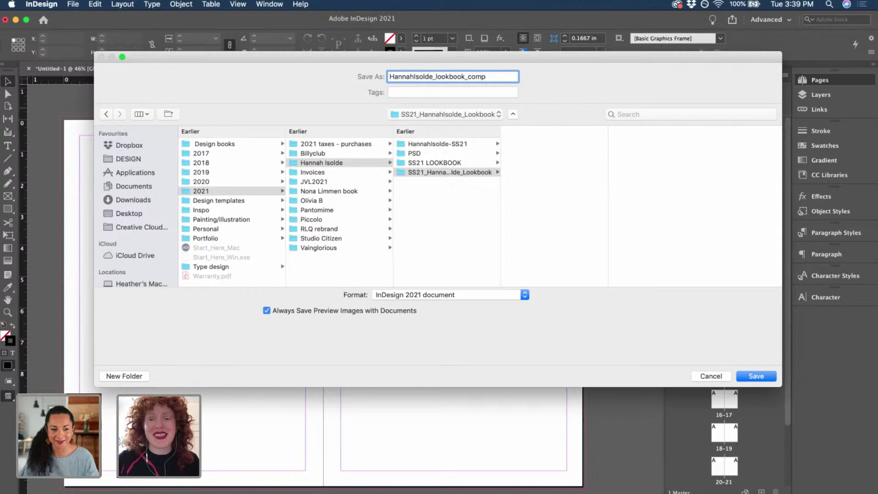
{"action": "type", "text": "1"}
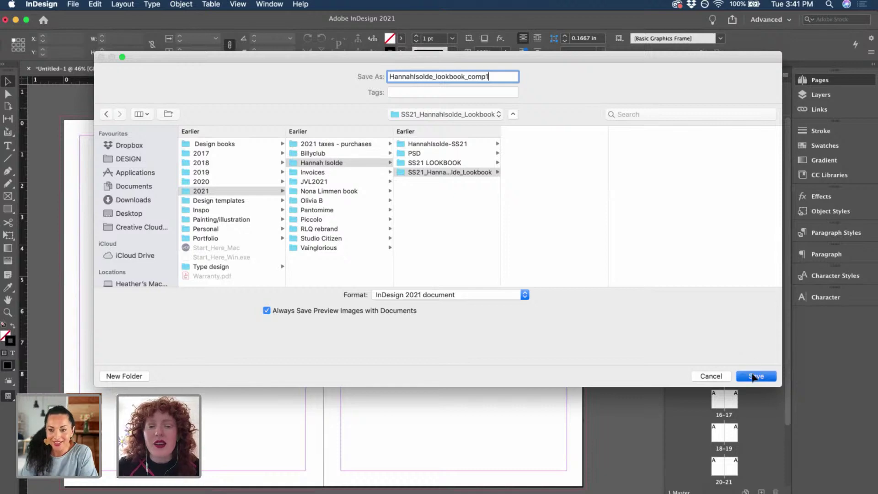
{"action": "left_click", "coordinate": [753, 375]}
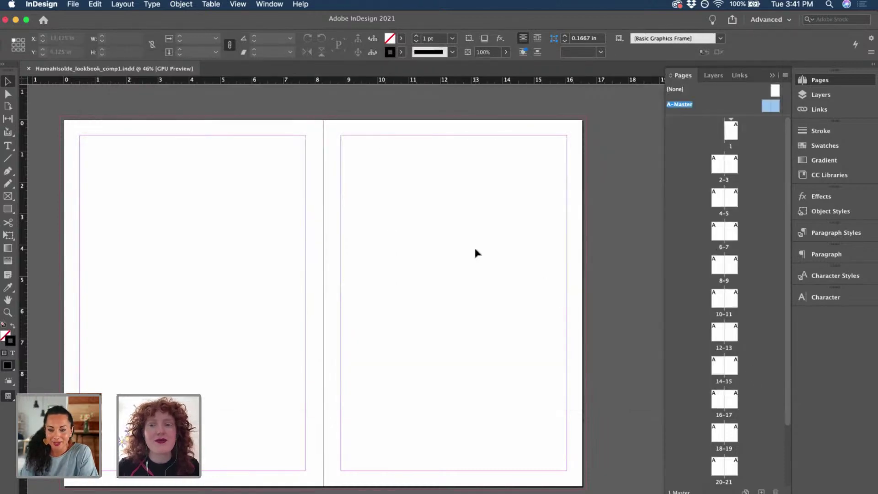
Set the number of columns on both pages of the A-Master spread to 6, with the preview on.
{"action": "scroll", "coordinate": [474, 245], "scroll_direction": "up", "scroll_amount": 2}
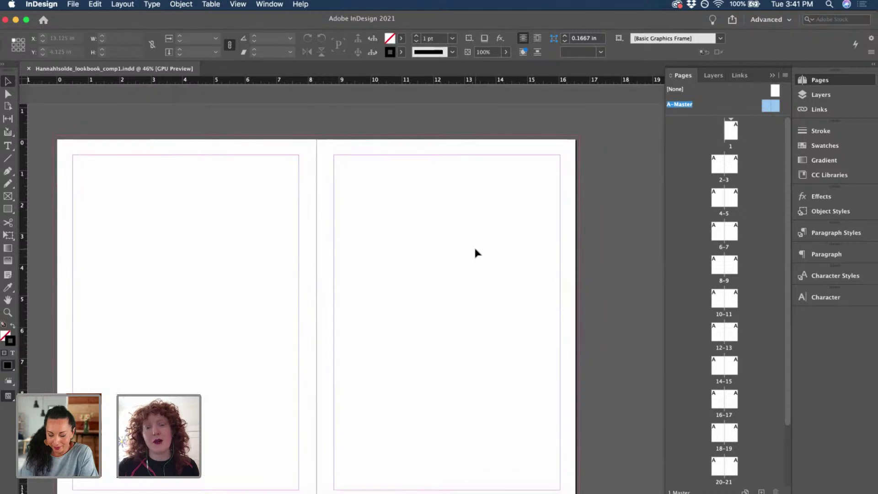
{"action": "scroll", "coordinate": [474, 245], "scroll_direction": "down", "scroll_amount": 2}
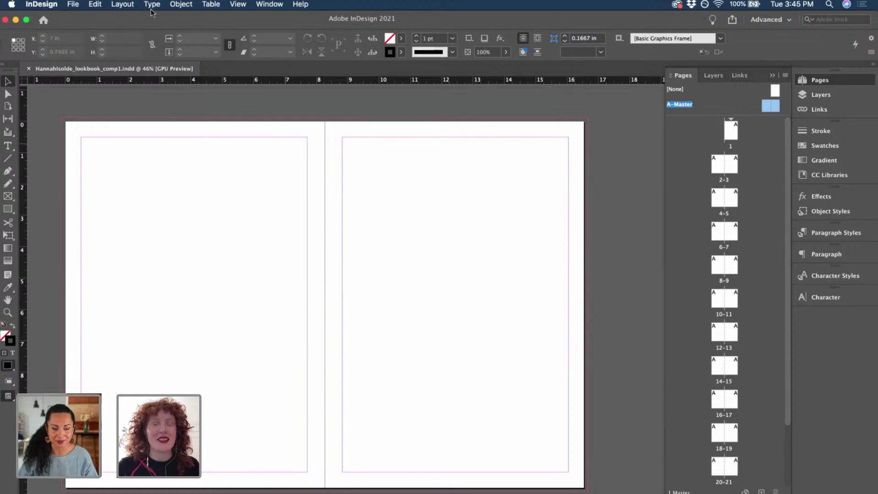
{"action": "left_click", "coordinate": [126, 8]}
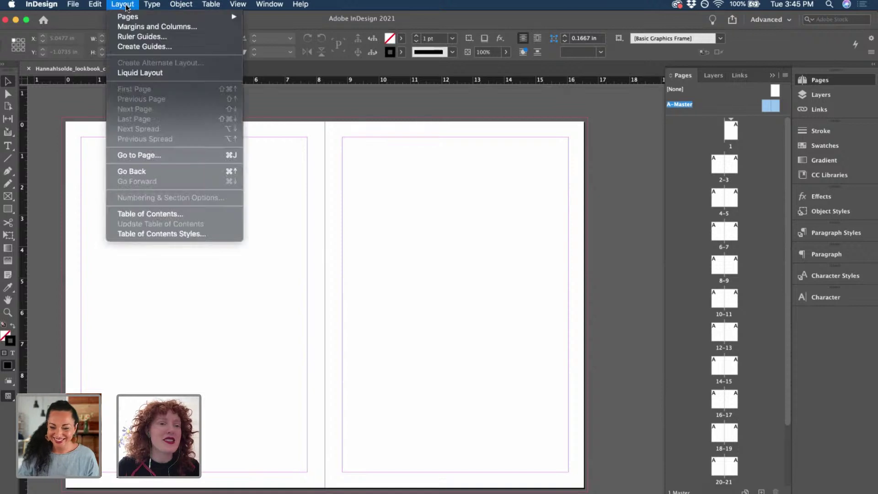
{"action": "left_click", "coordinate": [133, 25]}
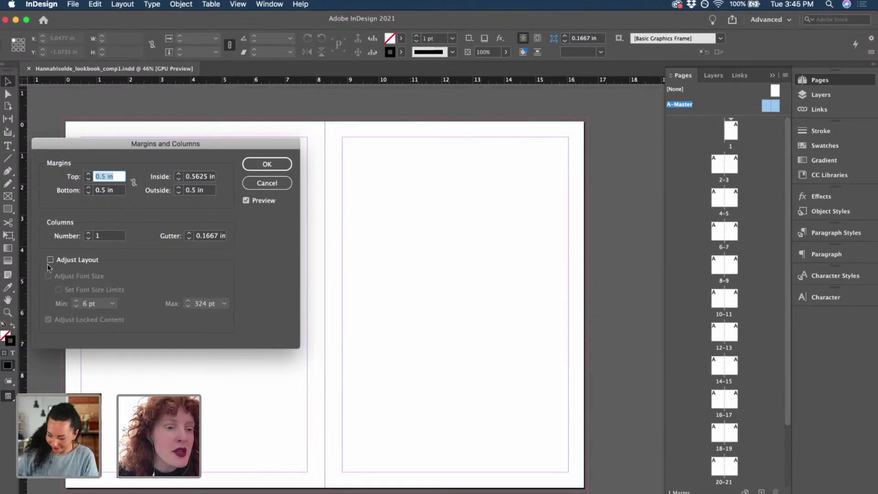
{"action": "left_click", "coordinate": [89, 233]}
{"action": "left_click", "coordinate": [88, 233]}
{"action": "left_click", "coordinate": [89, 233]}
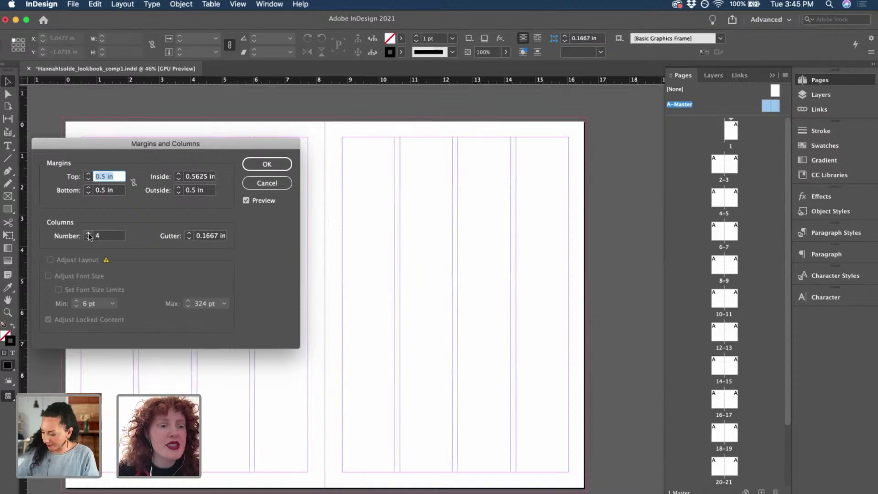
{"action": "left_click", "coordinate": [89, 233]}
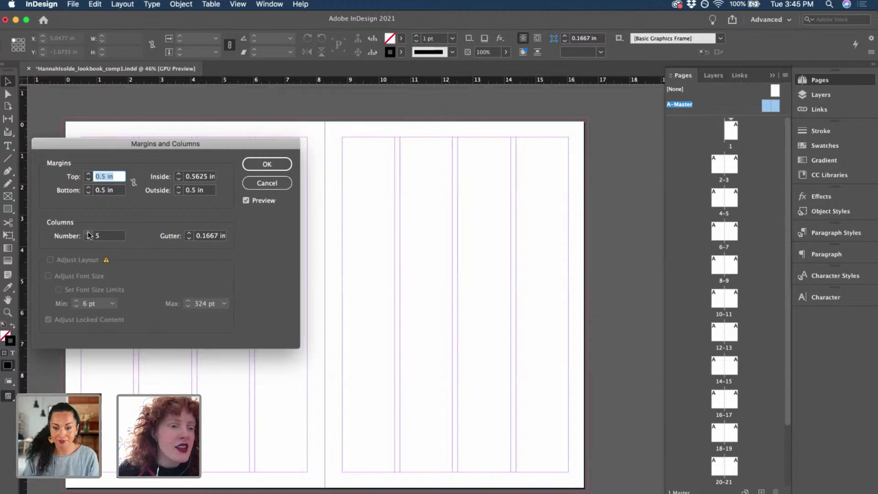
{"action": "left_click", "coordinate": [89, 233]}
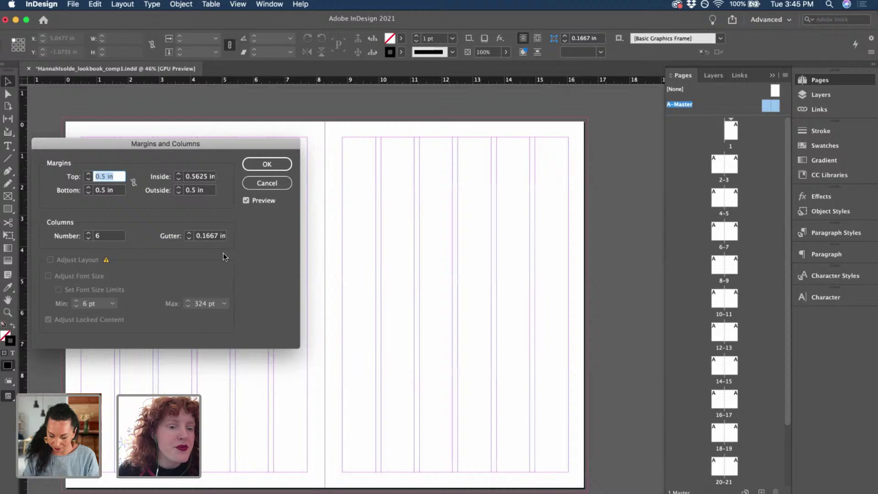
Reduce the column gutter of the A-Master spread to 0.125 in and apply the margin and column settings.
{"action": "left_click", "coordinate": [189, 238]}
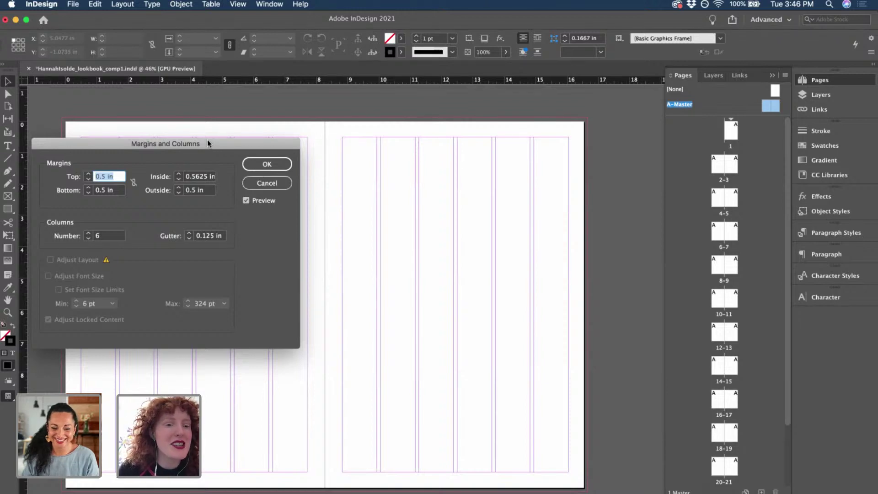
{"action": "left_click_drag", "start_coordinate": [210, 139], "coordinate": [237, 125]}
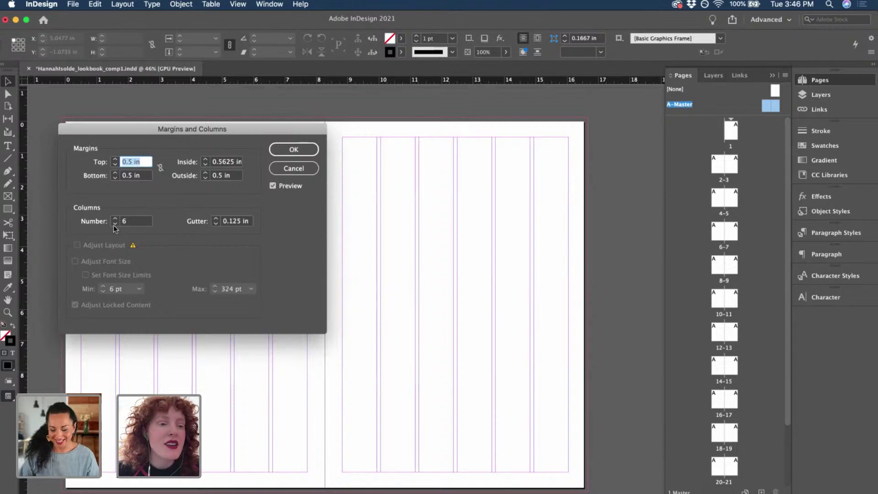
{"action": "left_click", "coordinate": [289, 149]}
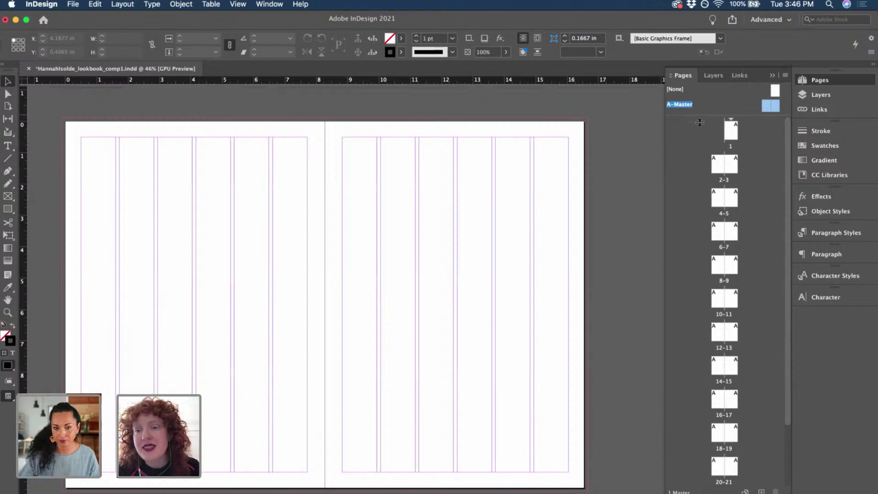
Enlarge the master pages area above the document page thumbnails and look over the page layout commands.
{"action": "left_click_drag", "start_coordinate": [699, 116], "coordinate": [700, 187]}
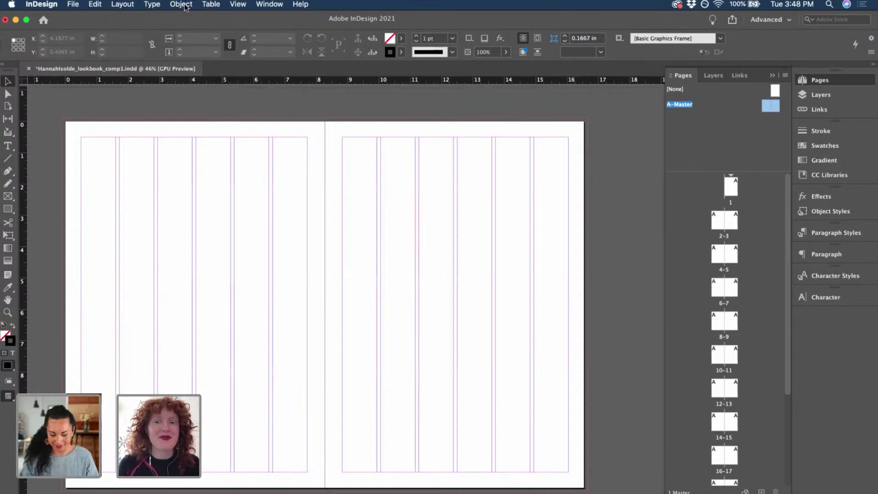
{"action": "left_click", "coordinate": [130, 4]}
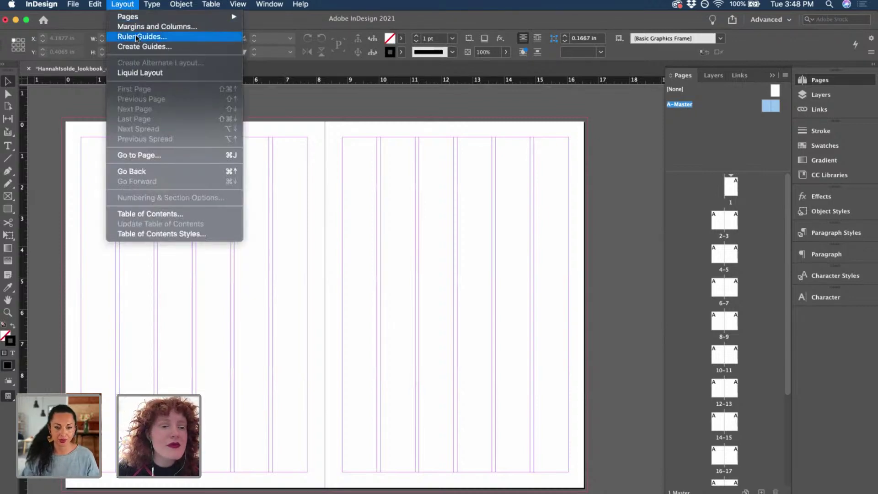
{"action": "left_click", "coordinate": [376, 156]}
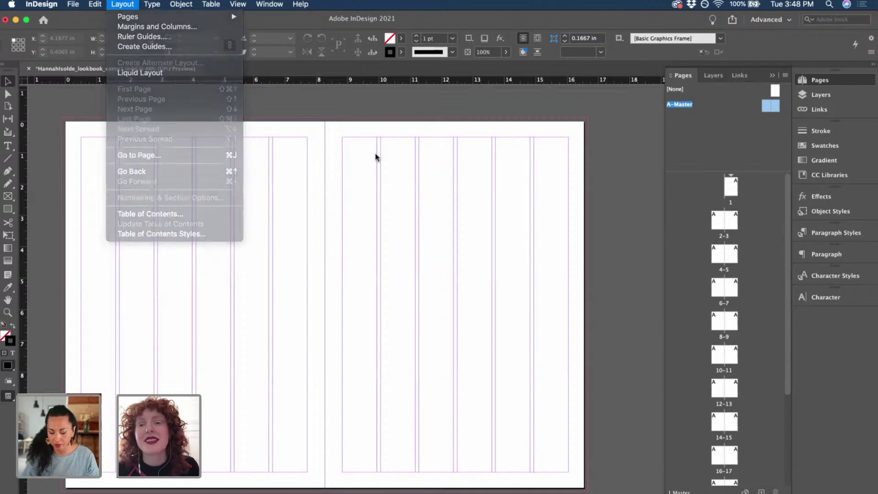
Show the baseline grid over the column layout of the A-Master spread.
{"action": "left_click", "coordinate": [128, 6]}
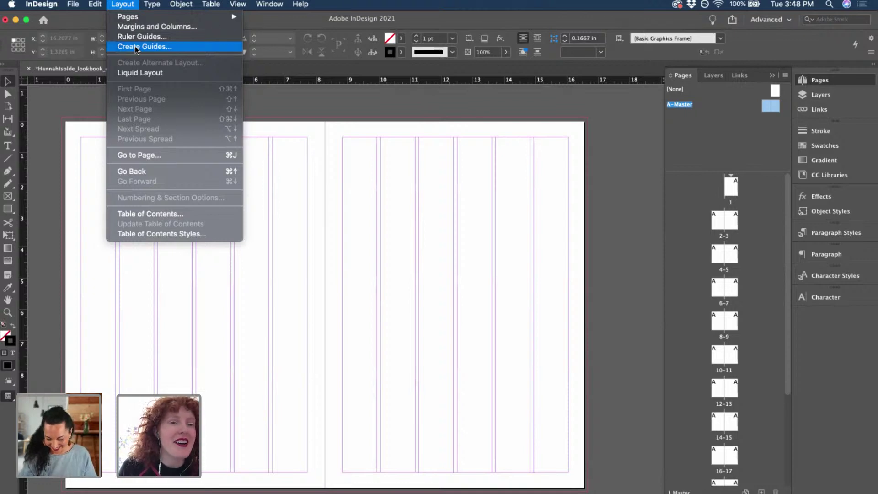
{"action": "mouse_move", "coordinate": [238, 4]}
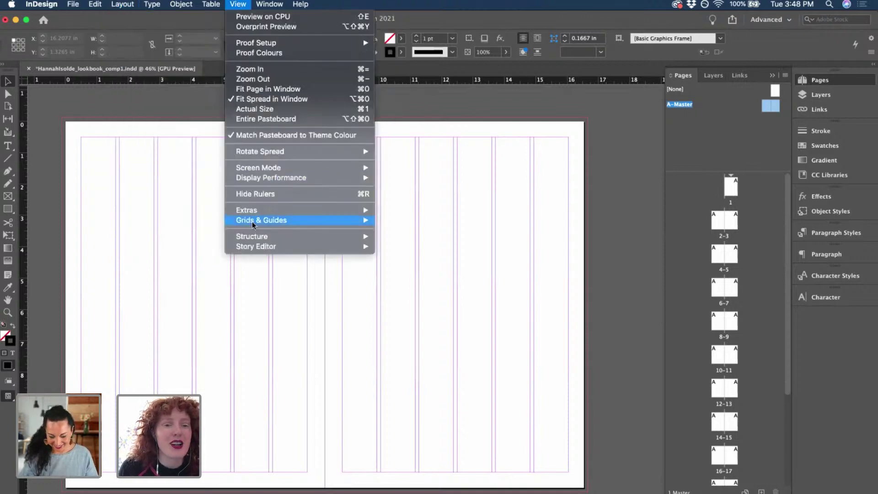
{"action": "mouse_move", "coordinate": [259, 221]}
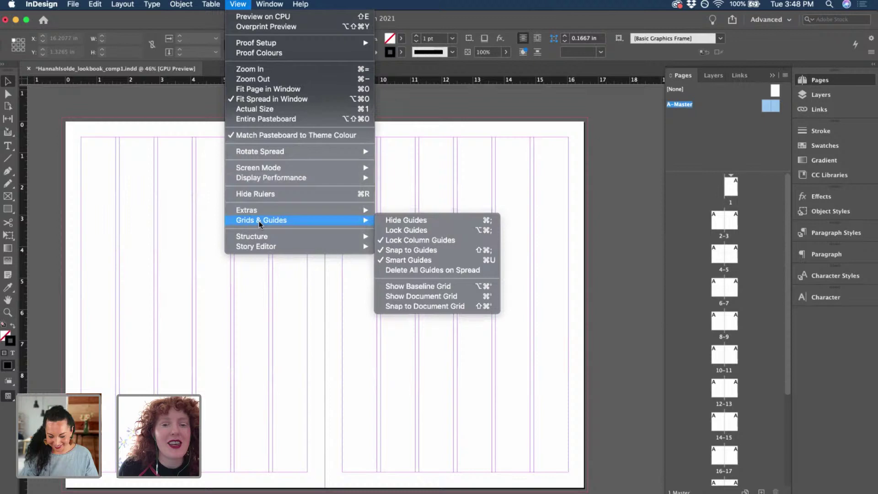
{"action": "left_click", "coordinate": [421, 286]}
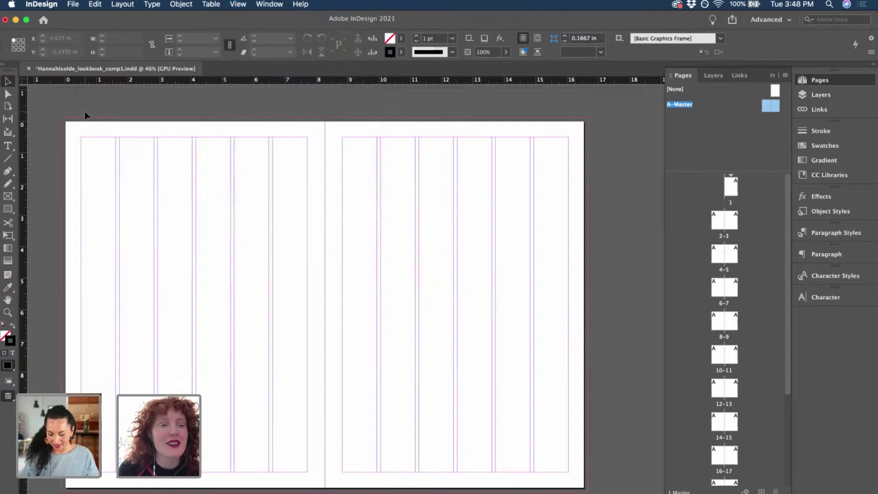
{"action": "scroll", "coordinate": [84, 111], "scroll_direction": "up", "scroll_amount": 2}
{"action": "scroll", "coordinate": [102, 129], "scroll_direction": "up", "scroll_amount": 1}
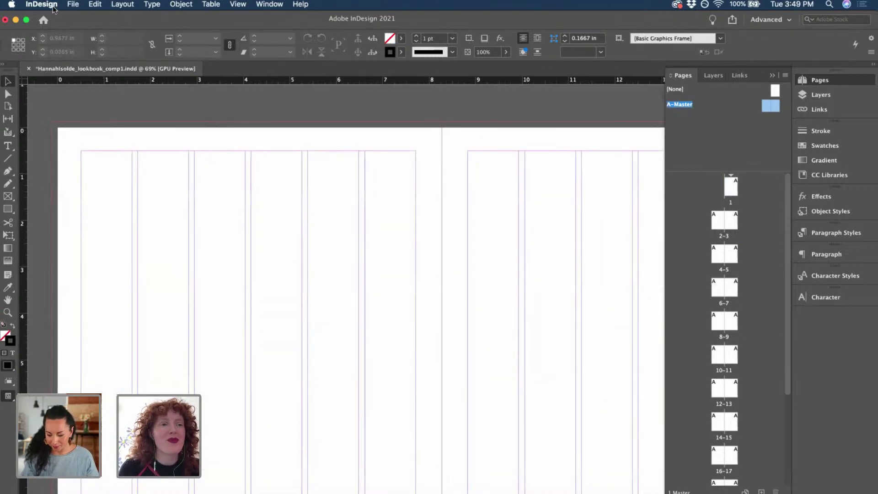
{"action": "left_click", "coordinate": [41, 4]}
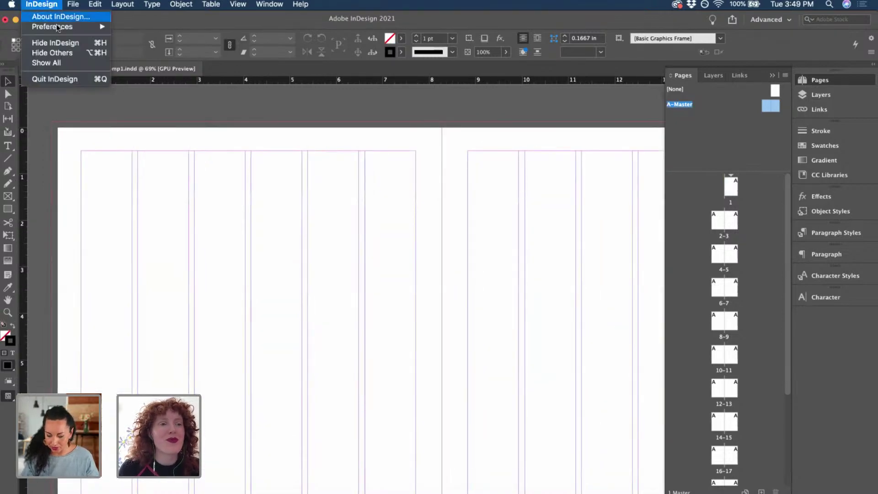
{"action": "left_click", "coordinate": [121, 17]}
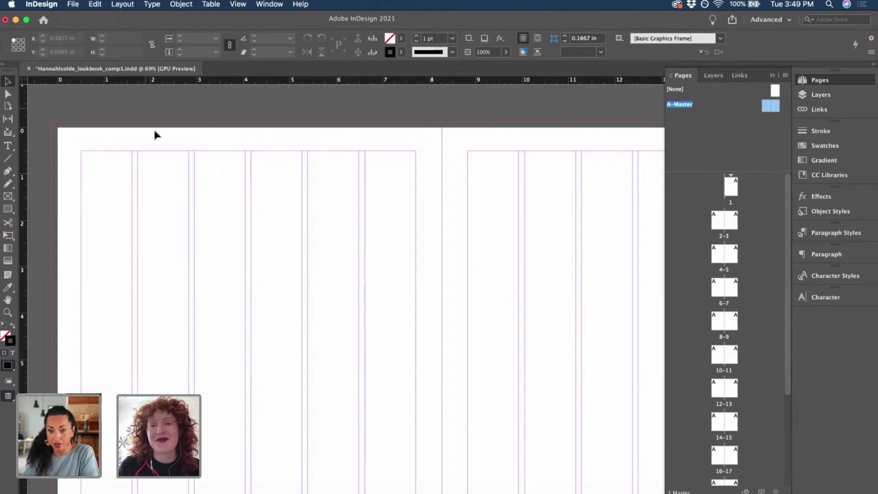
{"action": "scroll", "coordinate": [155, 133], "scroll_direction": "down", "scroll_amount": 2}
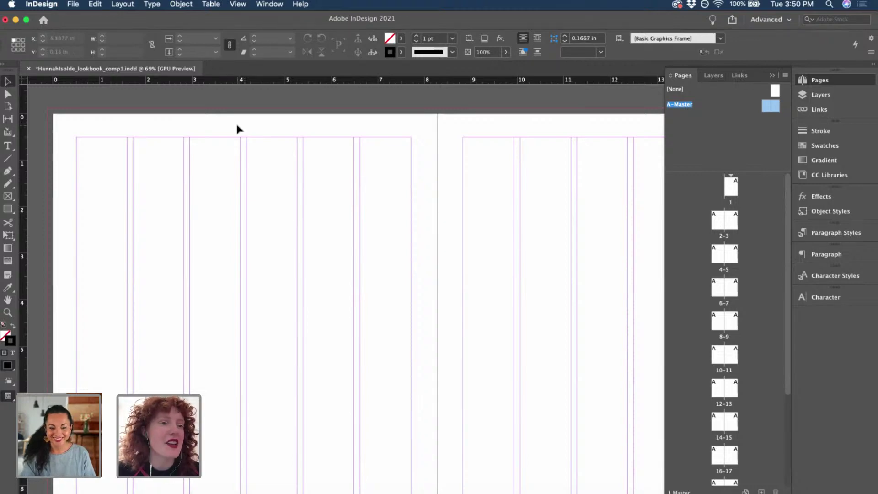
{"action": "scroll", "coordinate": [235, 122], "scroll_direction": "down", "scroll_amount": 1}
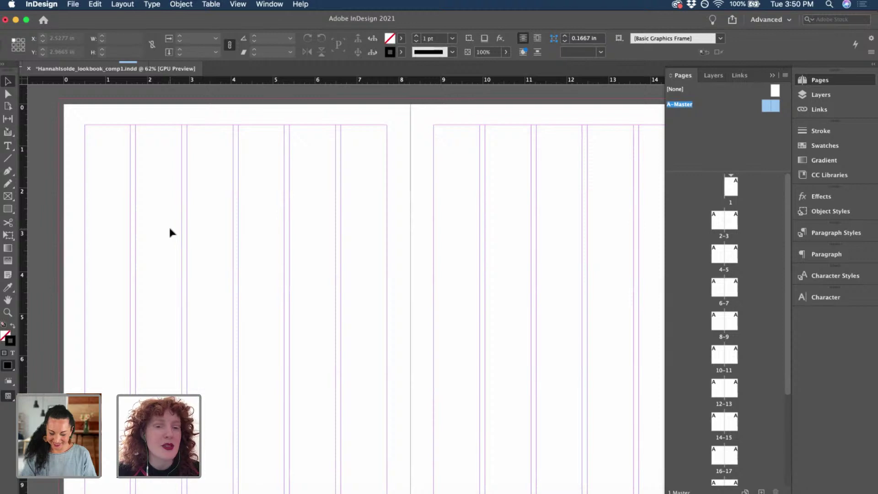
{"action": "scroll", "coordinate": [211, 208], "scroll_direction": "up", "scroll_amount": 3}
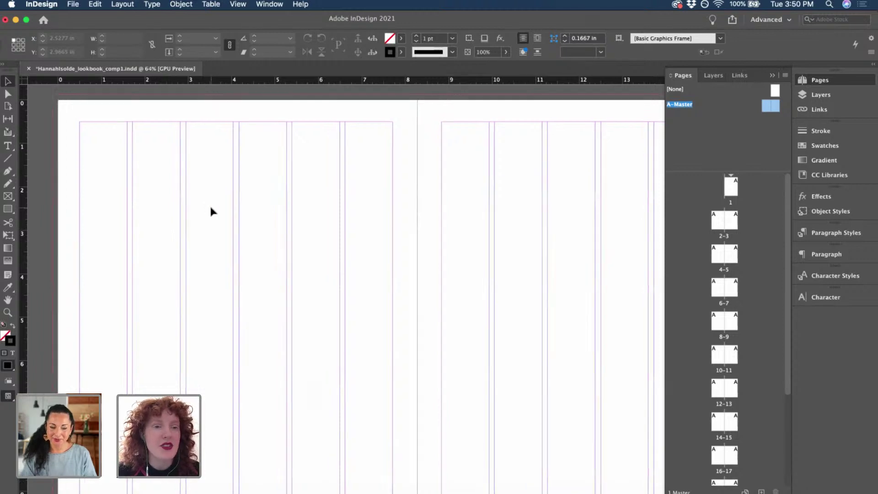
{"action": "scroll", "coordinate": [210, 209], "scroll_direction": "down", "scroll_amount": 2}
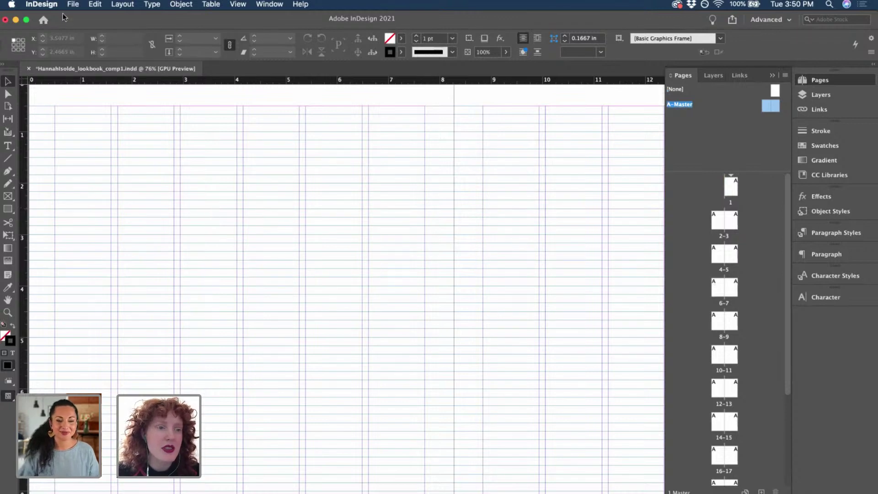
Set the baseline grid's colour to Lavender in the Grids preferences.
{"action": "left_click", "coordinate": [54, 5]}
{"action": "mouse_move", "coordinate": [55, 26]}
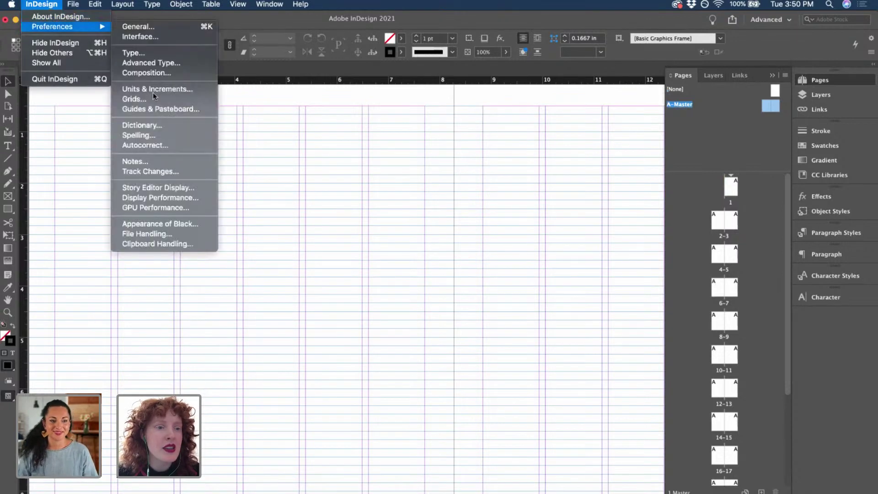
{"action": "left_click", "coordinate": [135, 100]}
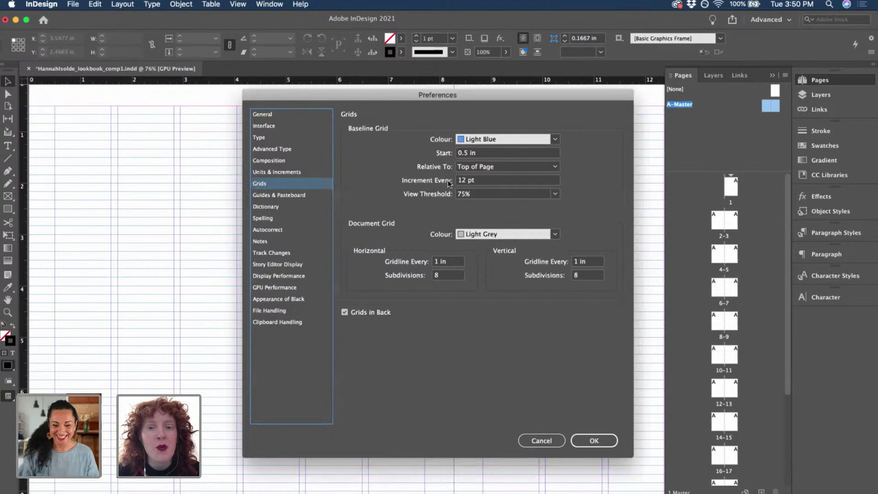
{"action": "left_click", "coordinate": [541, 139]}
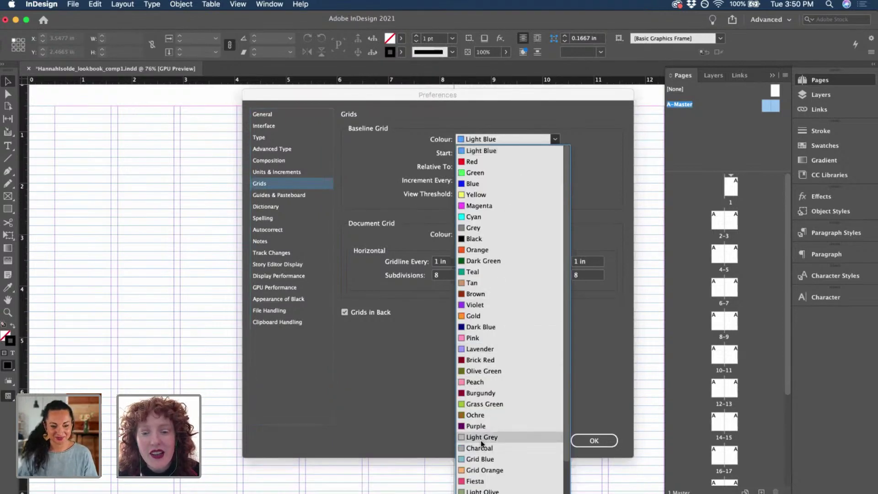
{"action": "left_click", "coordinate": [493, 351]}
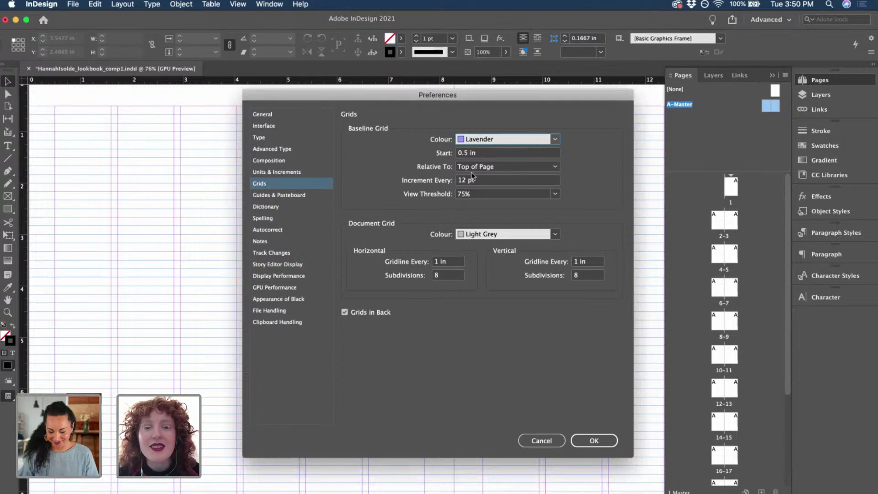
Start the baseline grid at 0 relative to the Top Margin, apply the preferences and check the grid on the spread.
{"action": "left_click", "coordinate": [486, 168]}
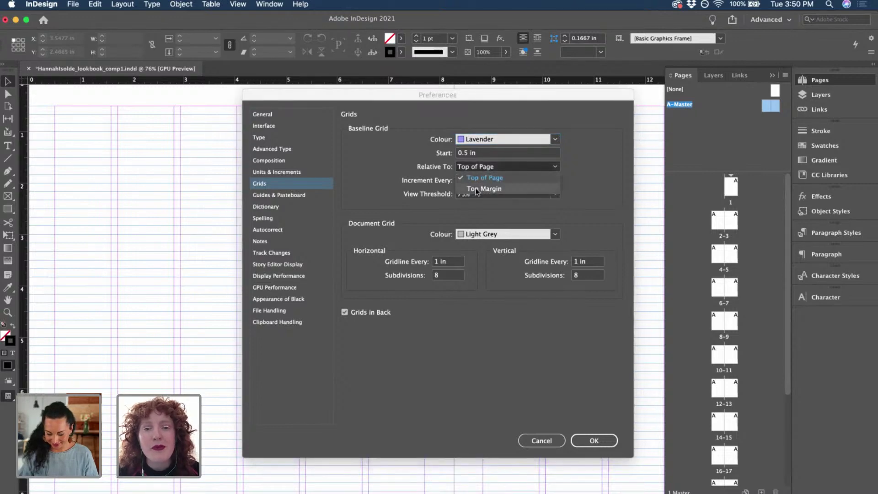
{"action": "left_click", "coordinate": [477, 188]}
{"action": "left_click", "coordinate": [469, 154]}
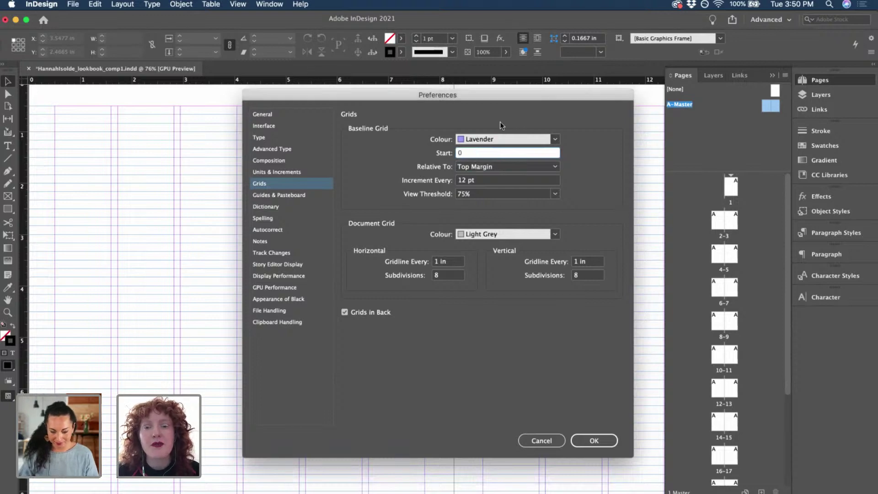
{"action": "type", "text": "0"}
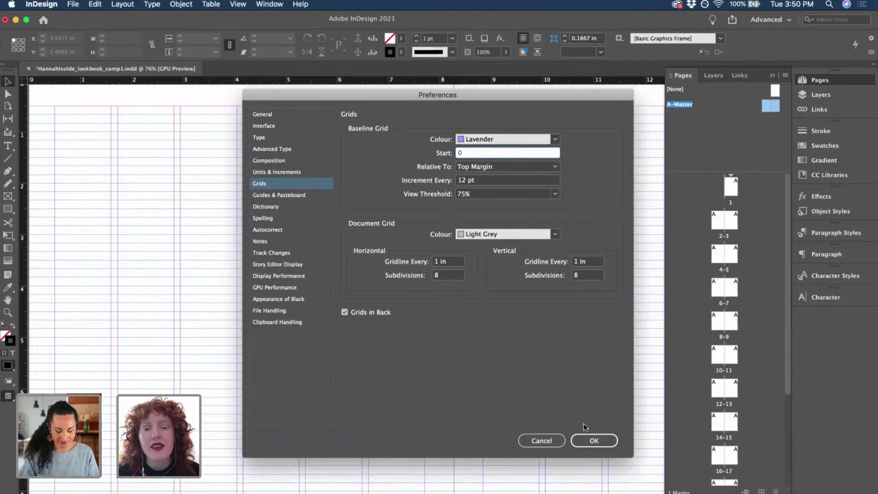
{"action": "left_click", "coordinate": [589, 442]}
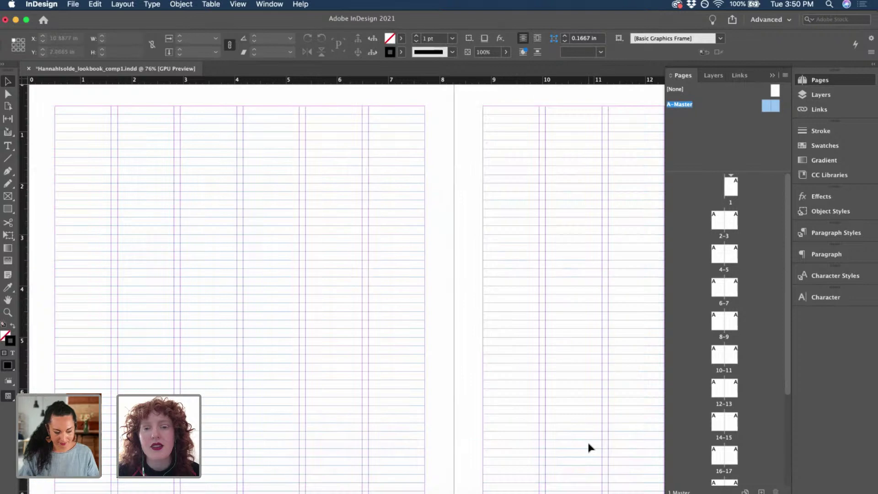
{"action": "scroll", "coordinate": [269, 251], "scroll_direction": "up", "scroll_amount": 3}
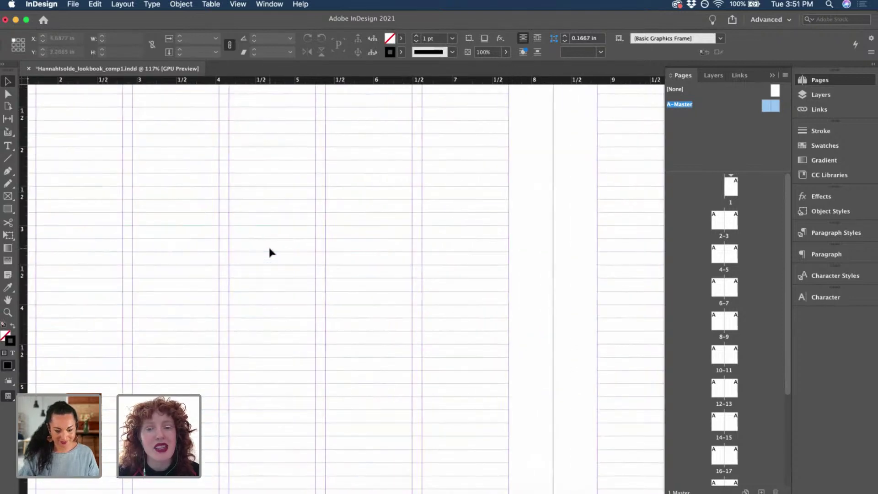
{"action": "scroll", "coordinate": [269, 252], "scroll_direction": "down", "scroll_amount": 3}
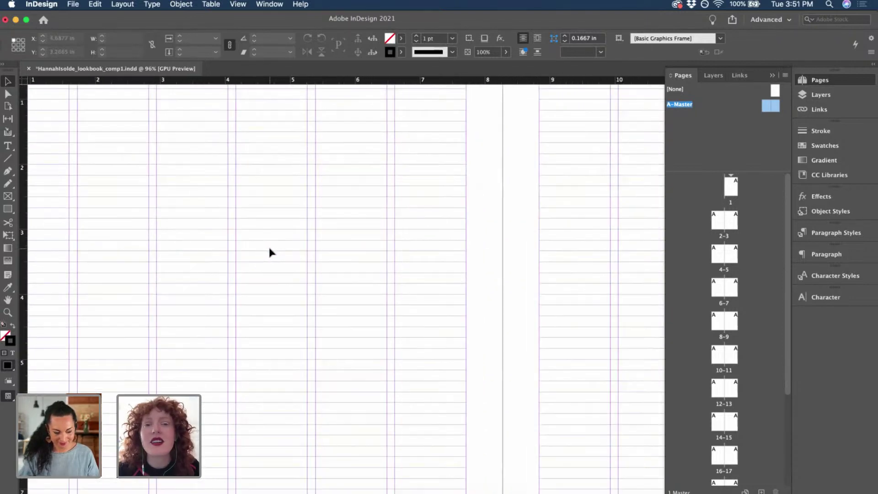
{"action": "scroll", "coordinate": [268, 252], "scroll_direction": "left", "scroll_amount": 2}
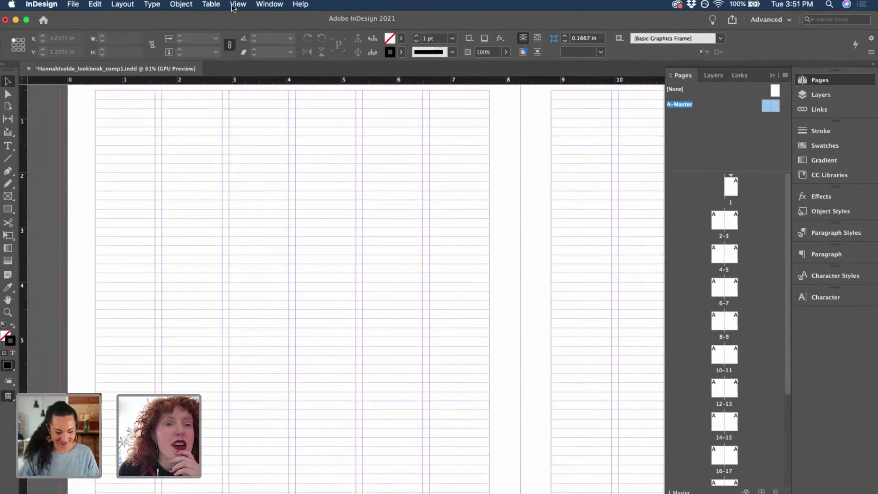
Begin creating guides on the A-Master spread and set the number of rows to 6, with the preview on.
{"action": "left_click", "coordinate": [127, 6]}
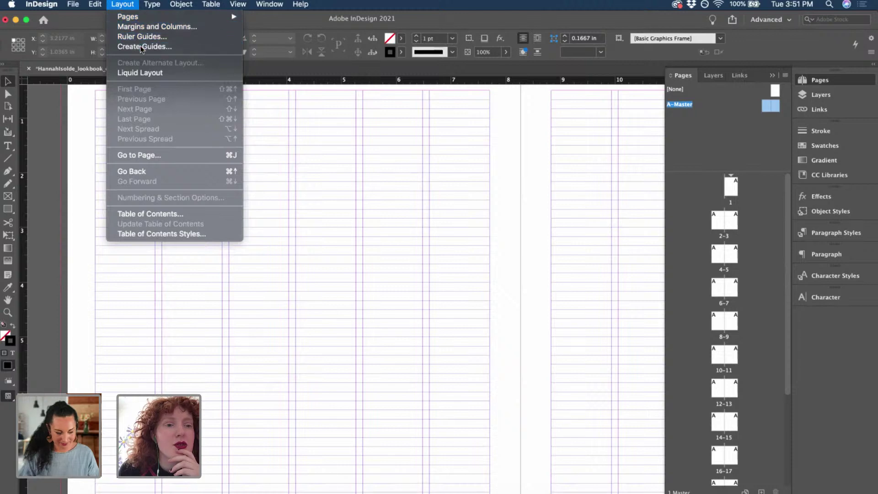
{"action": "left_click", "coordinate": [152, 47]}
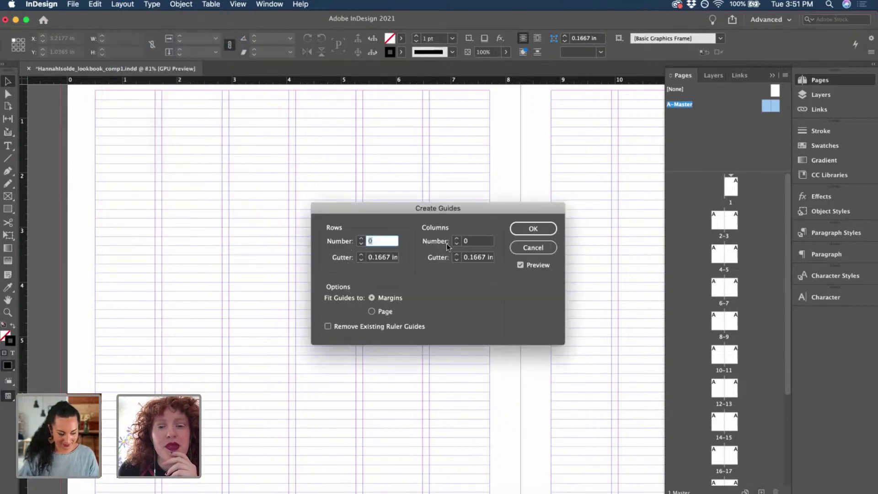
{"action": "left_click", "coordinate": [361, 238]}
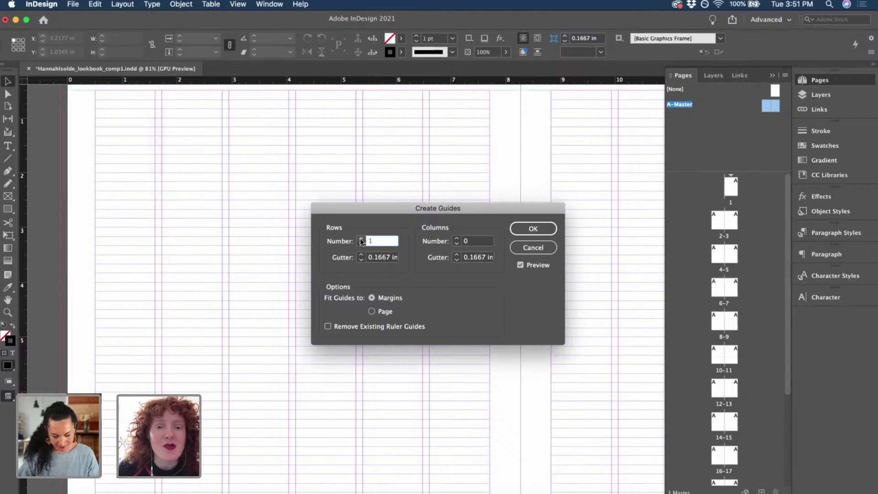
{"action": "left_click", "coordinate": [360, 238]}
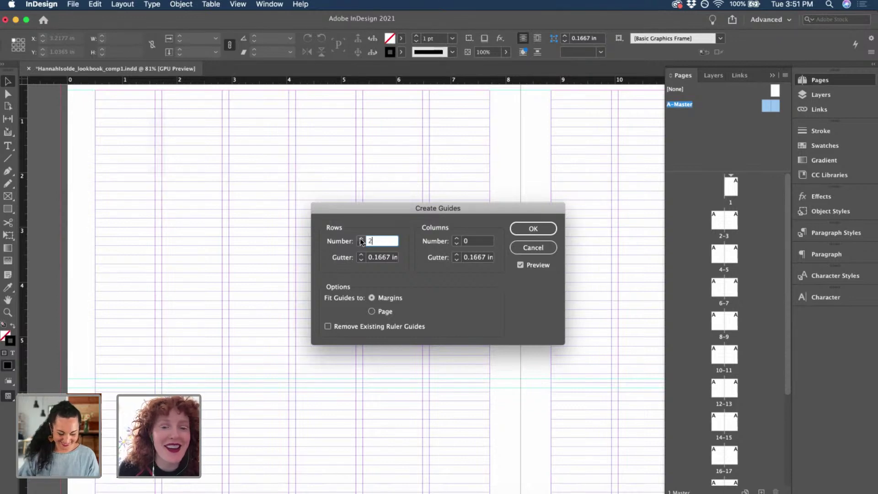
{"action": "left_click", "coordinate": [360, 238]}
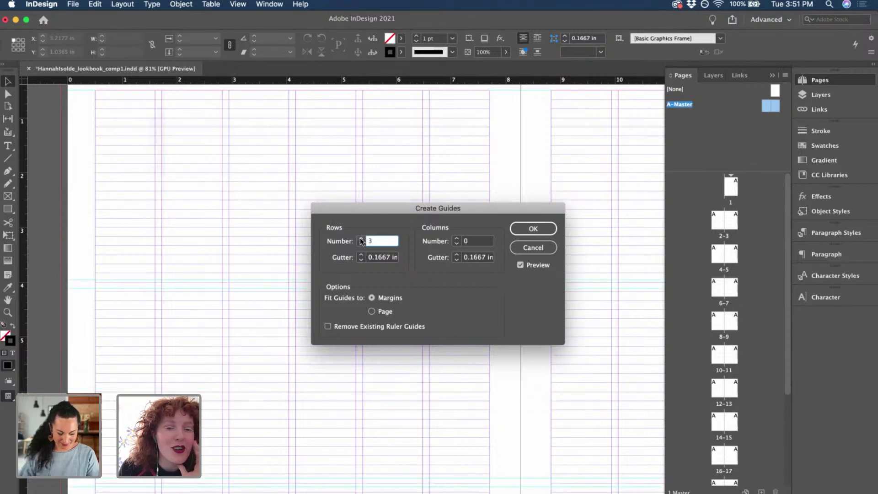
{"action": "left_click", "coordinate": [361, 239]}
{"action": "left_click", "coordinate": [361, 239]}
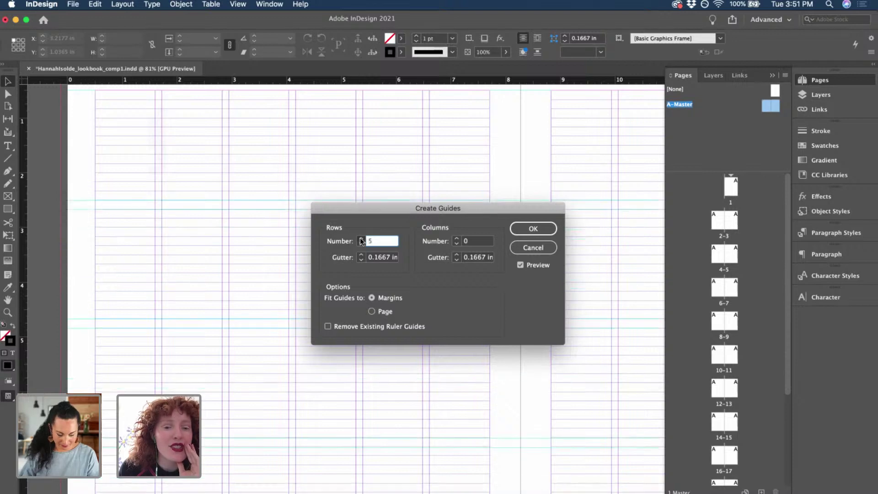
{"action": "left_click", "coordinate": [360, 238]}
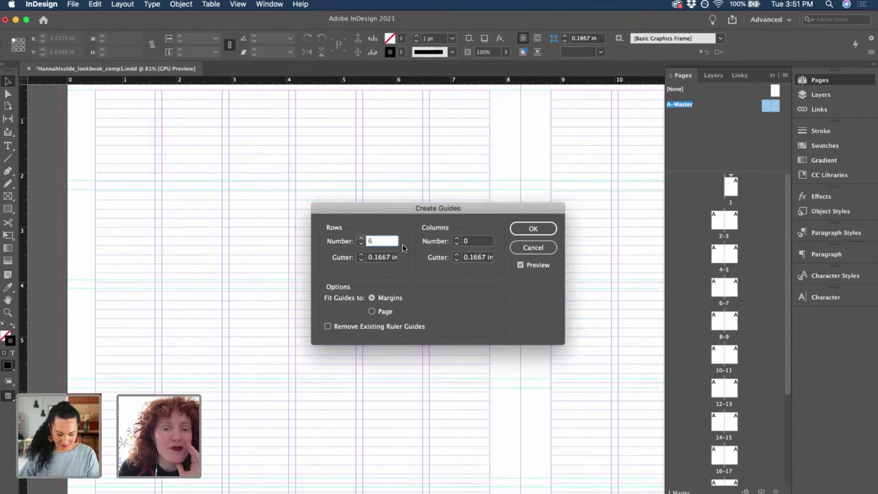
Set the guides' column gutter to 0.125 in and fit the guides to the page.
{"action": "left_click", "coordinate": [456, 255]}
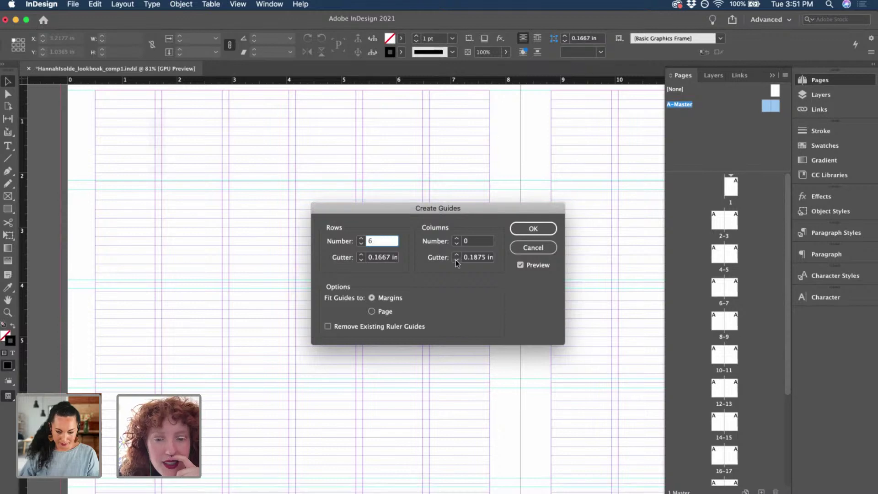
{"action": "left_click", "coordinate": [456, 260]}
{"action": "left_click", "coordinate": [457, 260]}
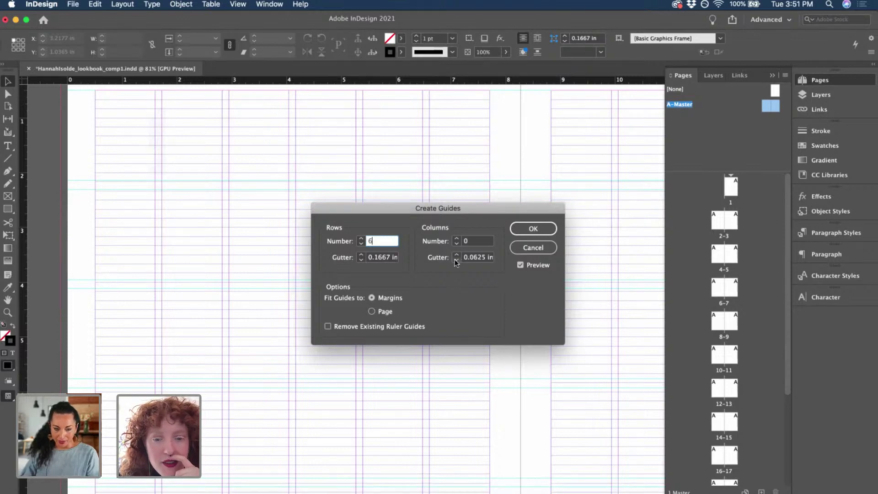
{"action": "left_click", "coordinate": [372, 312]}
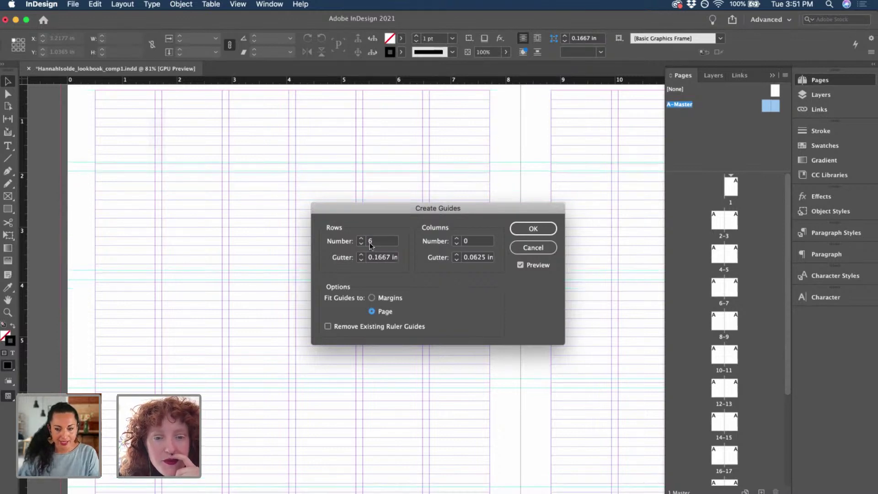
{"action": "left_click", "coordinate": [456, 255]}
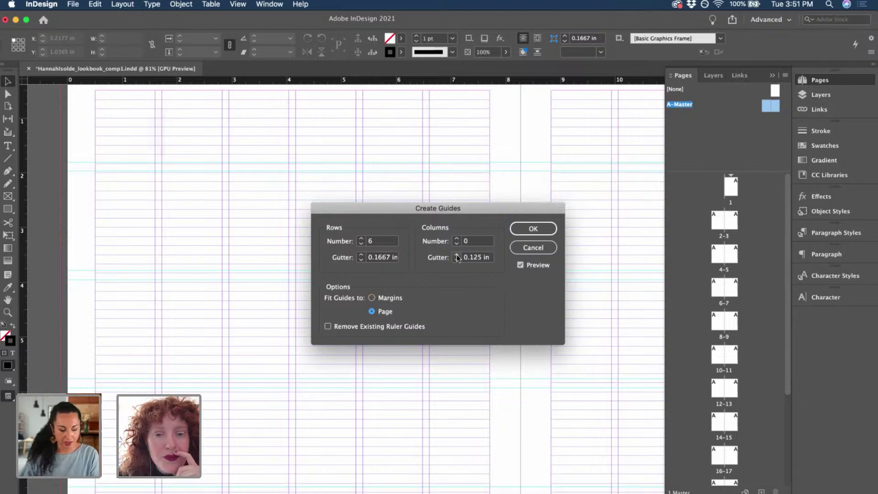
{"action": "left_click", "coordinate": [457, 255]}
{"action": "left_click", "coordinate": [457, 260]}
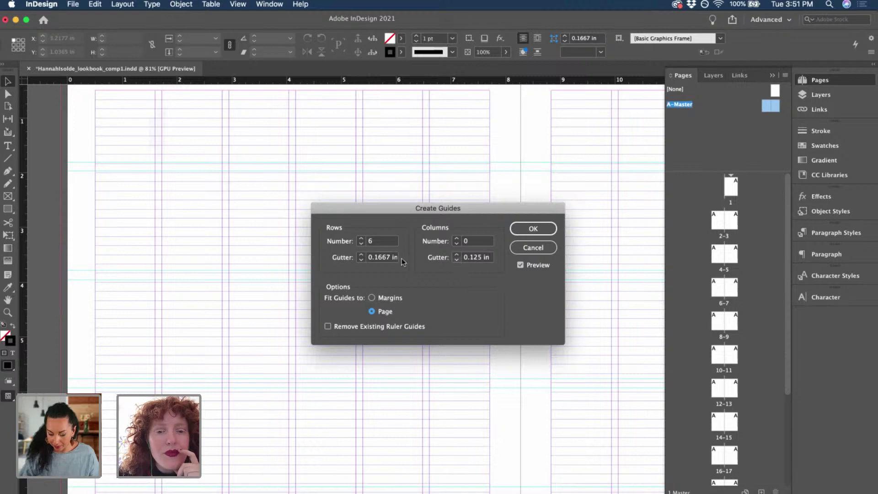
Try 8 guide rows with a 0.0625 in row gutter, and cancel creating the guides.
{"action": "left_click", "coordinate": [361, 261]}
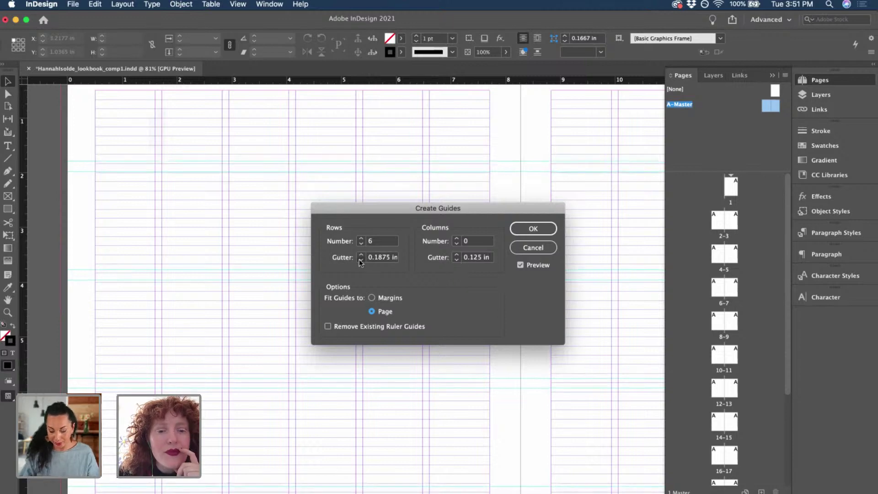
{"action": "left_click", "coordinate": [361, 260]}
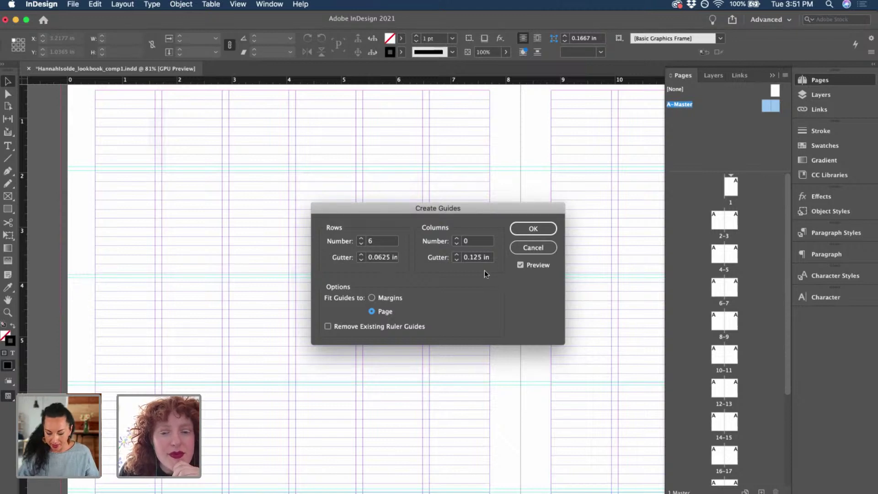
{"action": "left_click", "coordinate": [361, 238]}
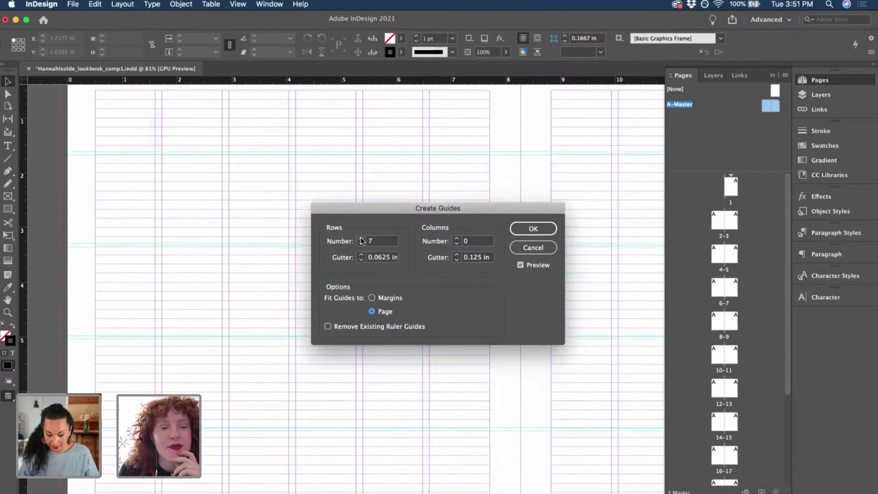
{"action": "left_click", "coordinate": [361, 239]}
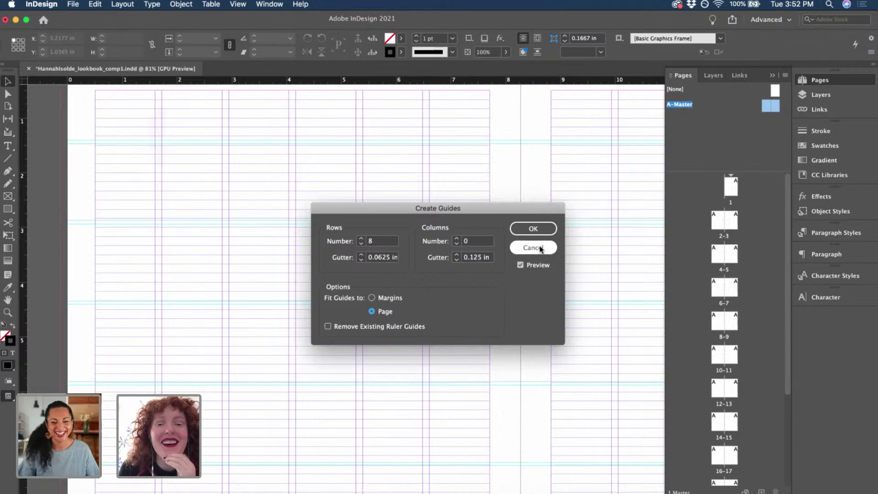
{"action": "left_click", "coordinate": [541, 248]}
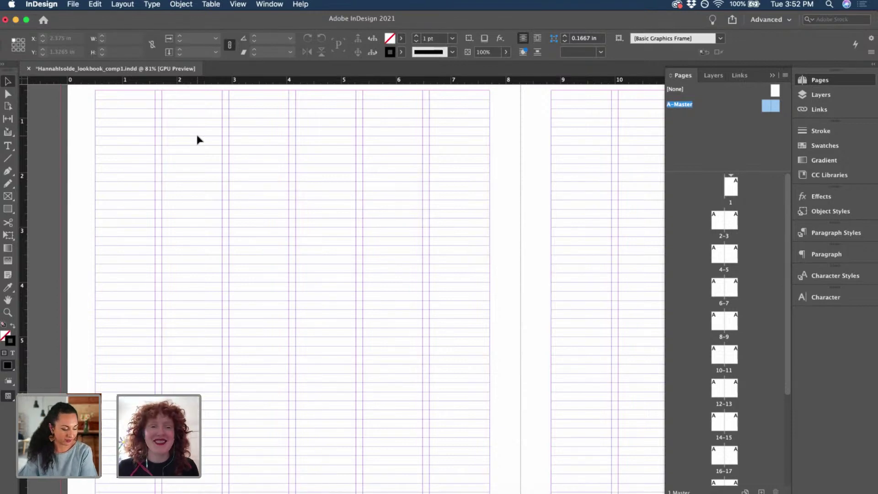
Save the lookbook document.
{"action": "key", "text": "super+s"}
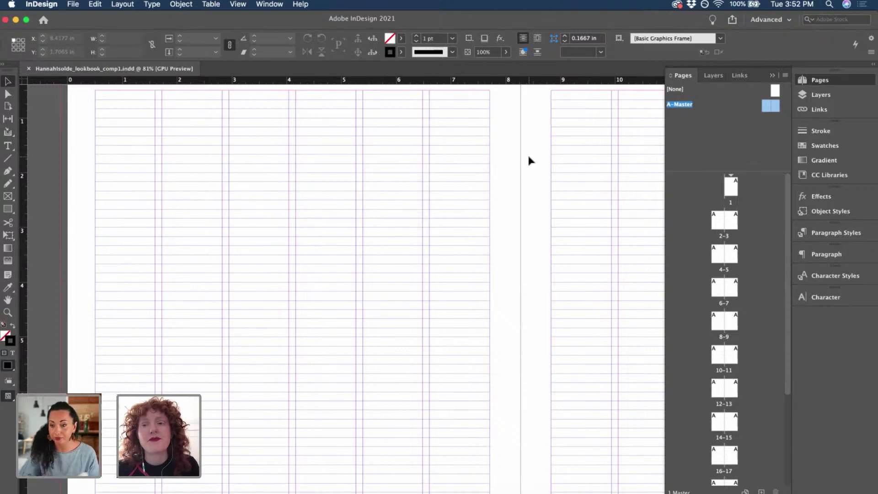
{"action": "right_click", "coordinate": [774, 108]}
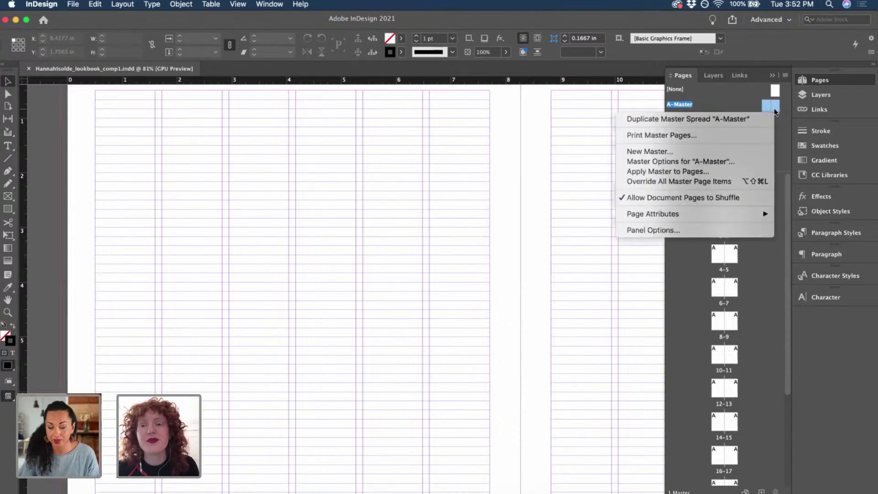
{"action": "left_click", "coordinate": [743, 97]}
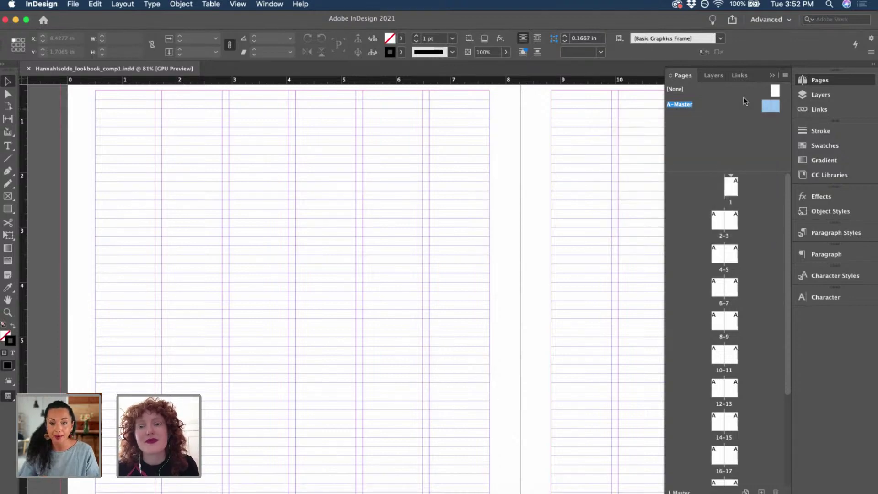
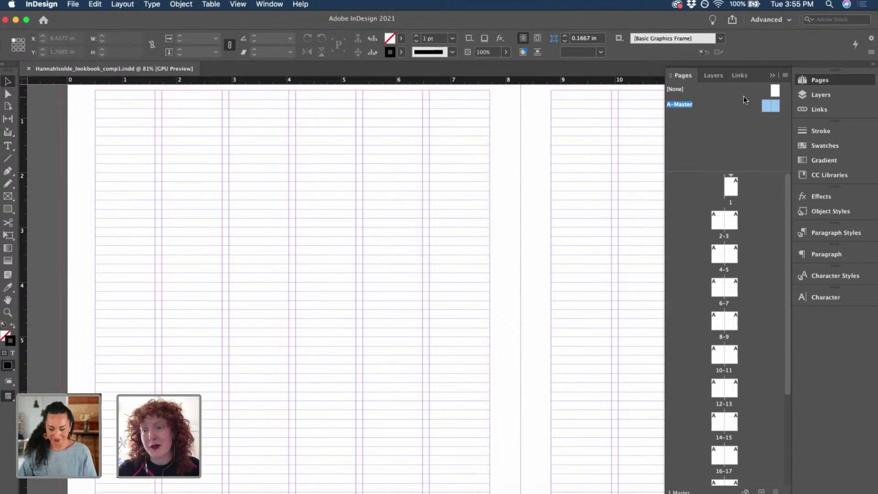
{"action": "left_click", "coordinate": [818, 111]}
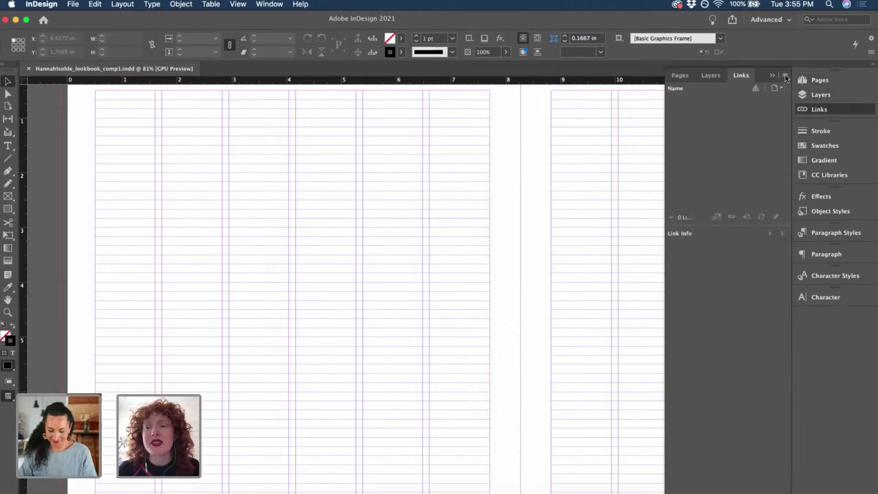
{"action": "left_click", "coordinate": [816, 80]}
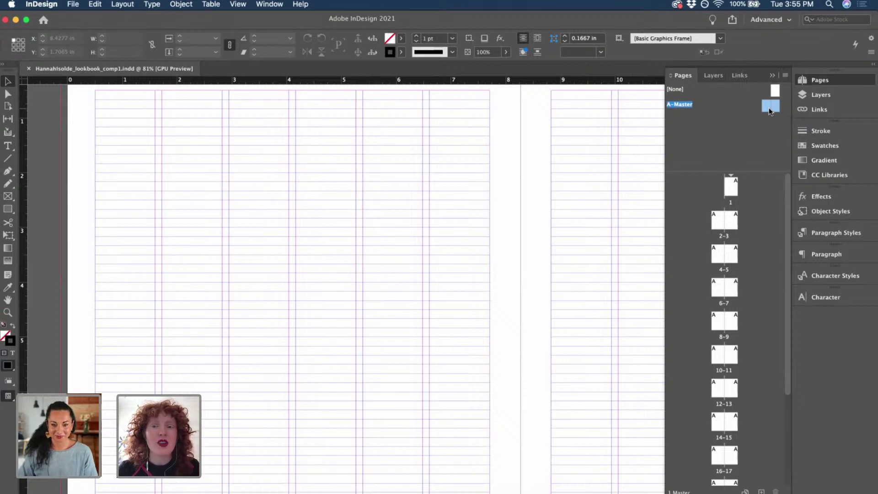
Set the baseline grid's view threshold to 50% in the Grids preferences and check the grid at lower zoom levels.
{"action": "scroll", "coordinate": [596, 195], "scroll_direction": "down", "scroll_amount": 3}
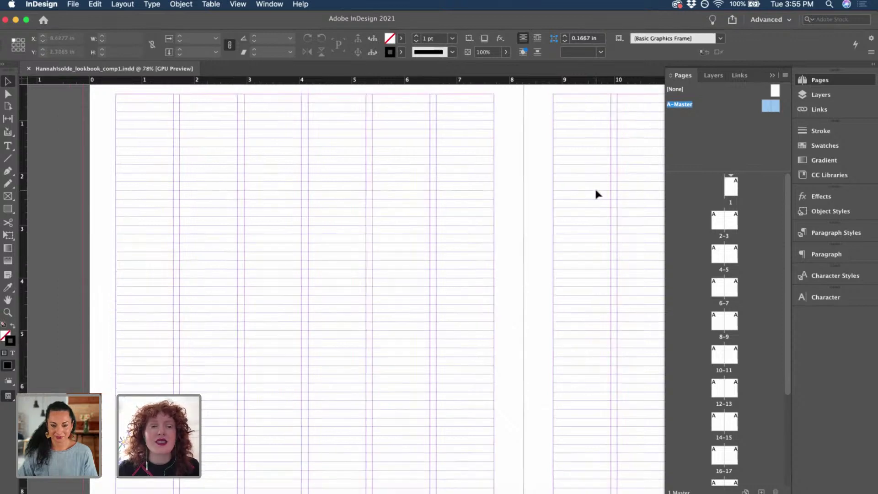
{"action": "scroll", "coordinate": [596, 190], "scroll_direction": "up", "scroll_amount": 1}
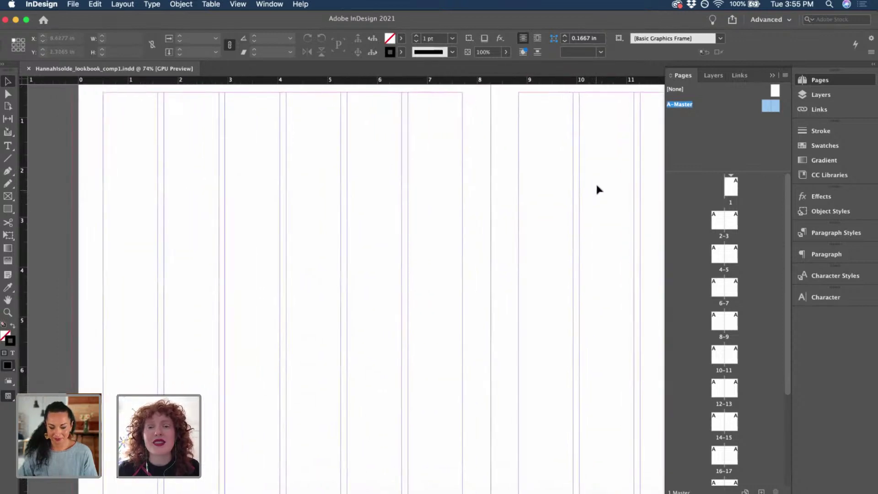
{"action": "scroll", "coordinate": [598, 184], "scroll_direction": "up", "scroll_amount": 2}
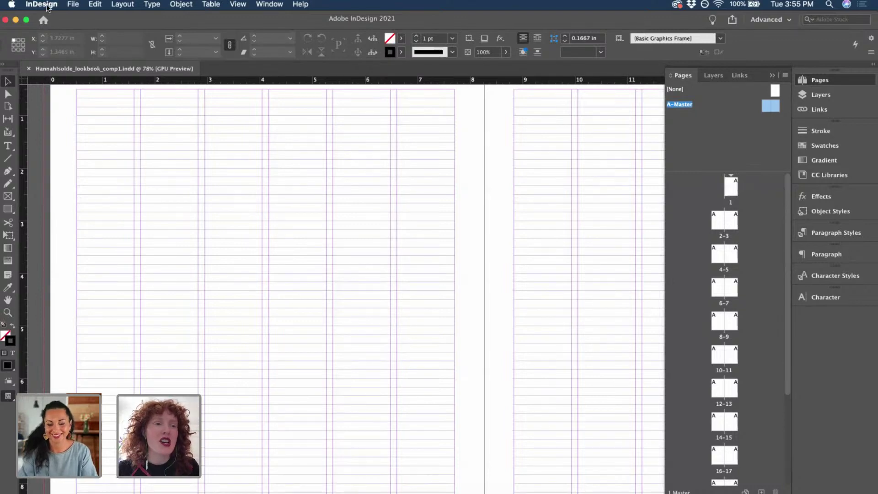
{"action": "left_click", "coordinate": [41, 4]}
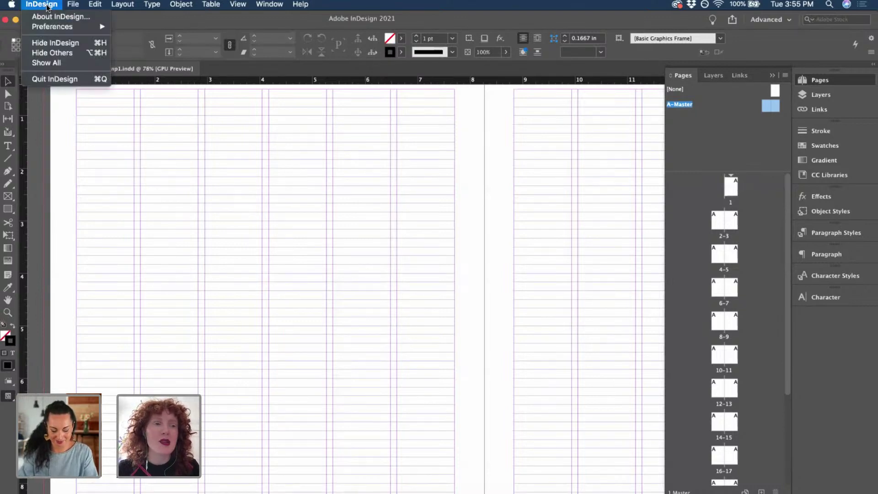
{"action": "mouse_move", "coordinate": [54, 28]}
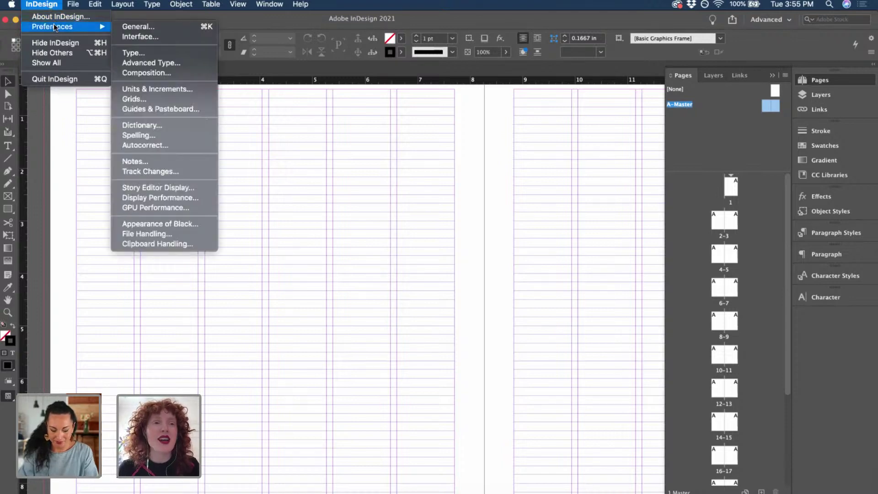
{"action": "left_click", "coordinate": [153, 100]}
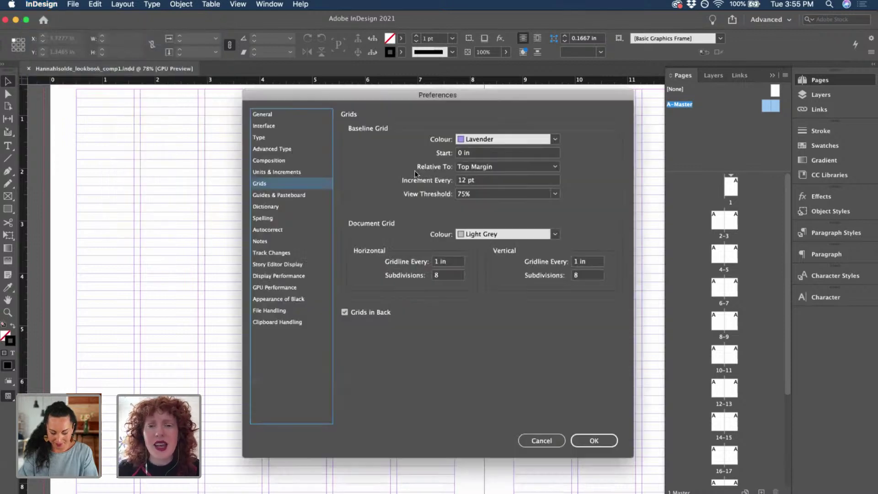
{"action": "left_click", "coordinate": [555, 194]}
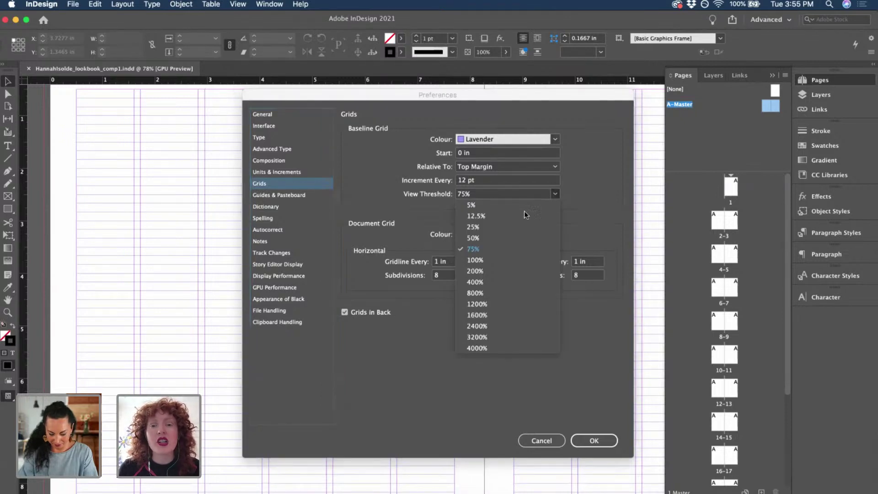
{"action": "left_click", "coordinate": [494, 235]}
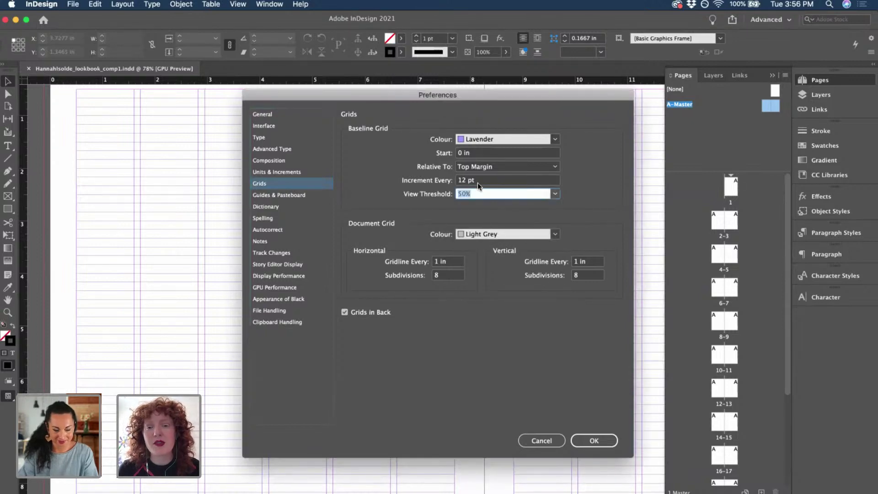
{"action": "left_click", "coordinate": [591, 439]}
{"action": "scroll", "coordinate": [460, 309], "scroll_direction": "down", "scroll_amount": 4}
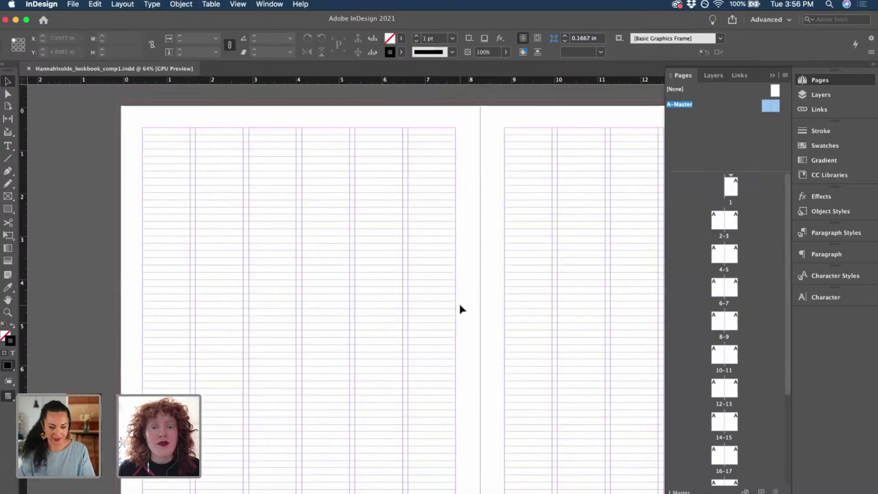
{"action": "scroll", "coordinate": [460, 307], "scroll_direction": "up", "scroll_amount": 3}
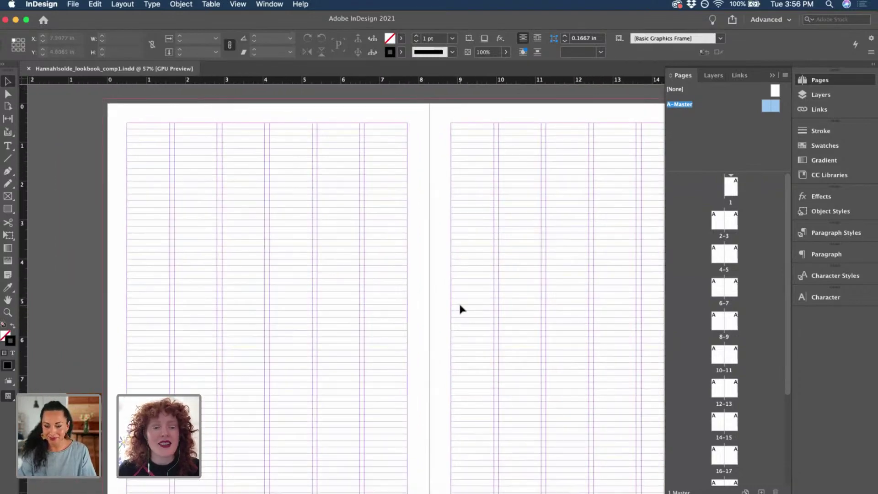
{"action": "scroll", "coordinate": [460, 306], "scroll_direction": "up", "scroll_amount": 1}
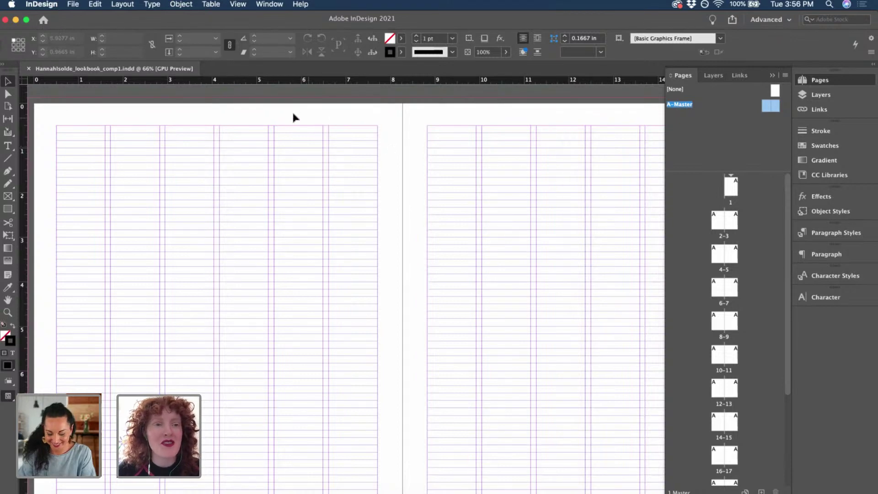
Duplicate the A-Master spread, and duplicate that copy again to get a third master spread.
{"action": "right_click", "coordinate": [772, 110]}
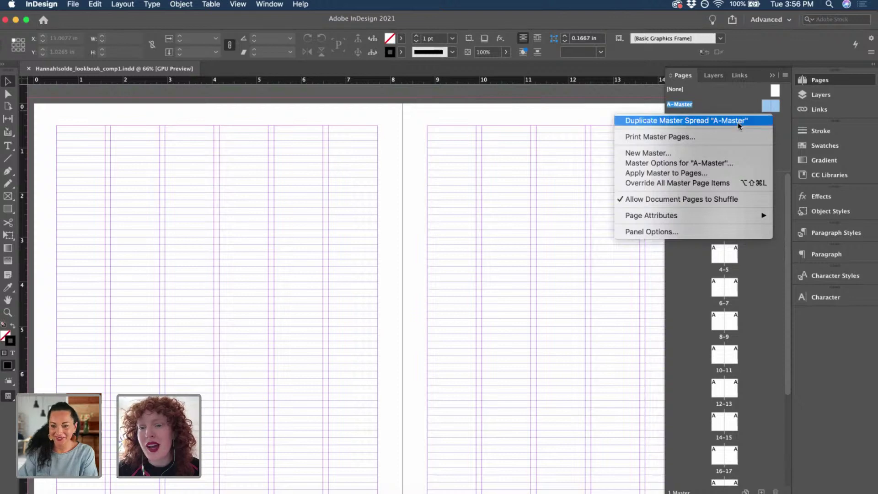
{"action": "left_click", "coordinate": [724, 121]}
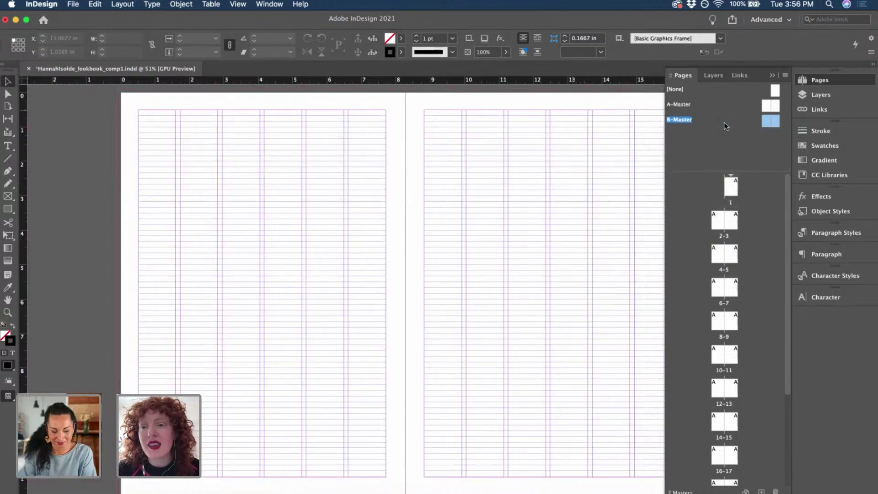
{"action": "double_click", "coordinate": [713, 123]}
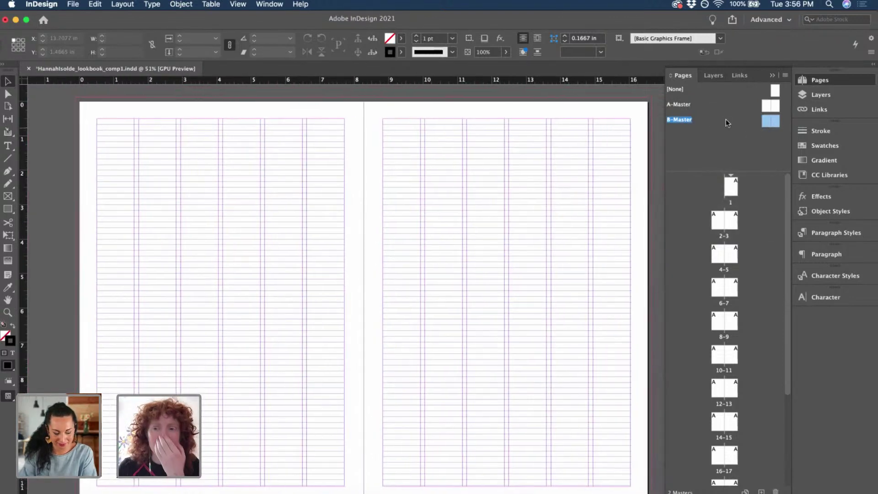
{"action": "right_click", "coordinate": [771, 122]}
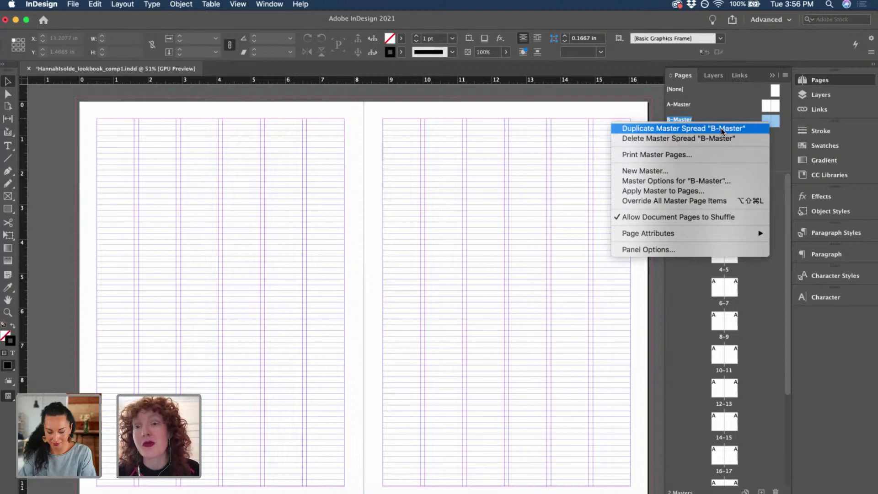
{"action": "left_click", "coordinate": [722, 129]}
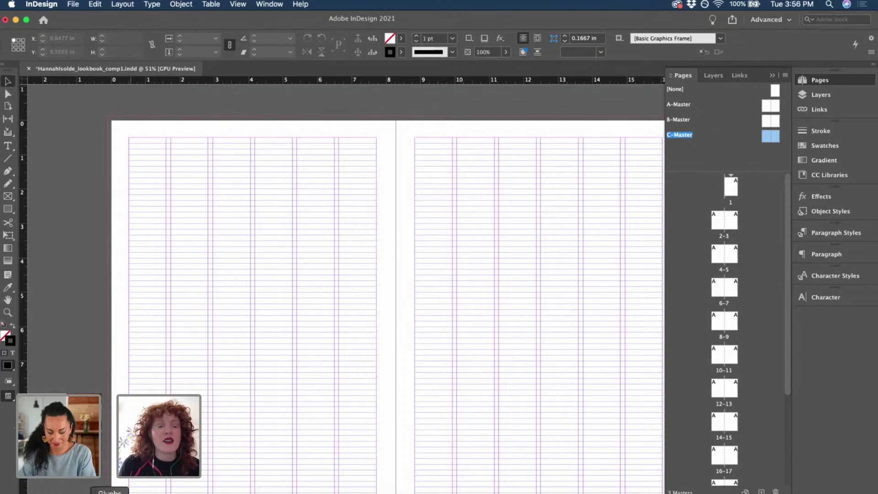
Switch to Illustrator, copy the selected row of colour ellipses and return to InDesign.
{"action": "left_click", "coordinate": [77, 492]}
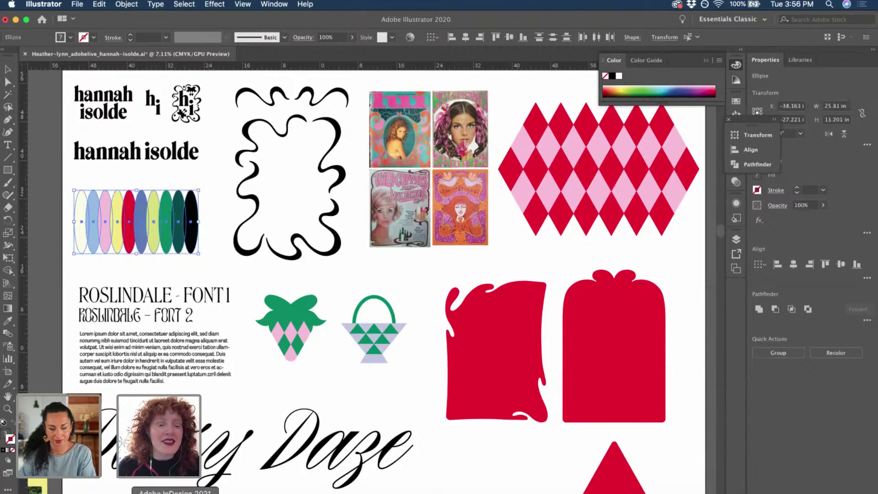
{"action": "left_click", "coordinate": [175, 492]}
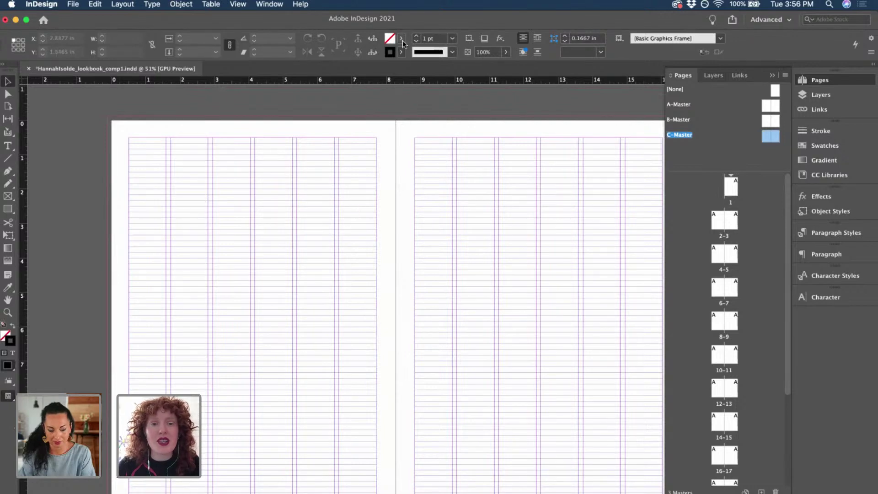
Select all unused colour swatches in the document and delete them.
{"action": "left_click", "coordinate": [402, 52]}
{"action": "left_click", "coordinate": [399, 51]}
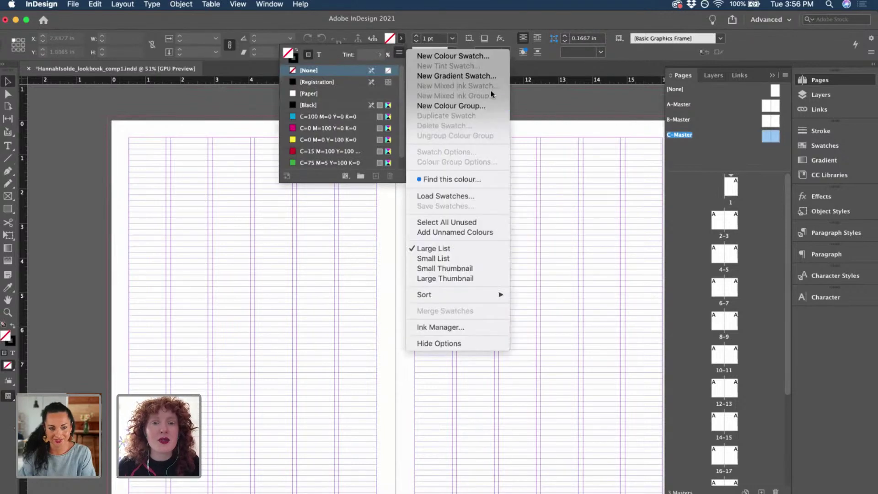
{"action": "left_click", "coordinate": [448, 223]}
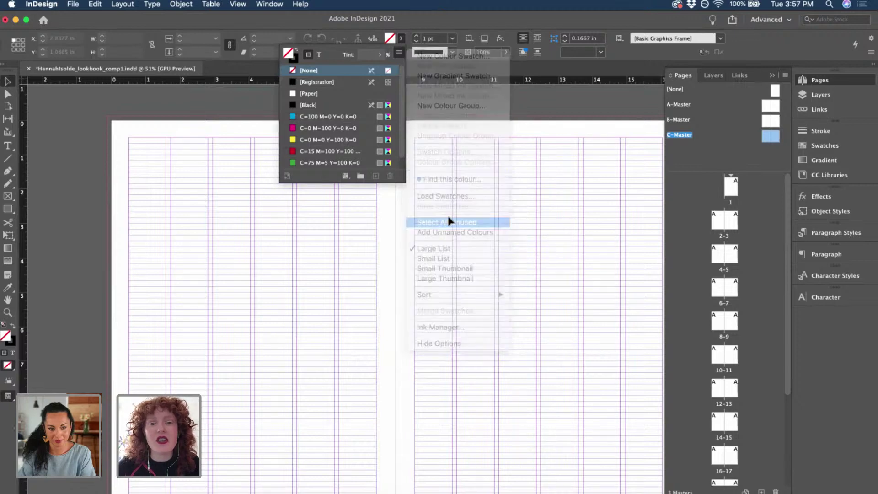
{"action": "left_click", "coordinate": [390, 176]}
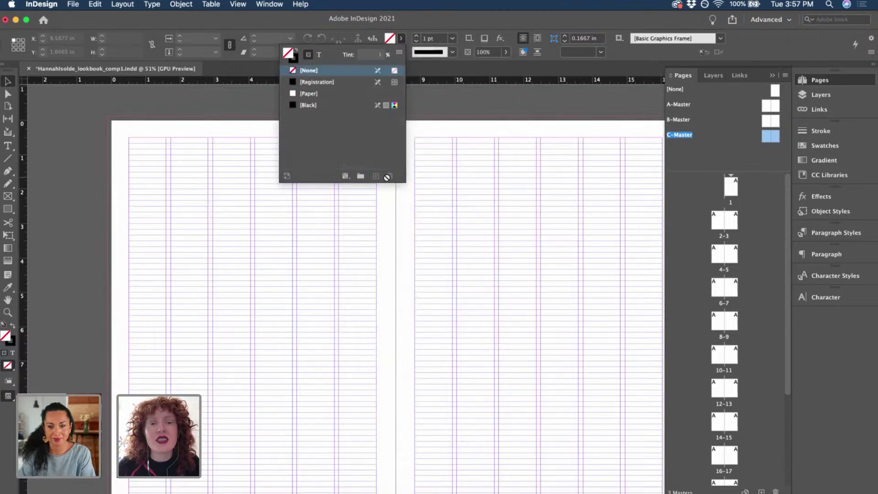
{"action": "left_click", "coordinate": [452, 131]}
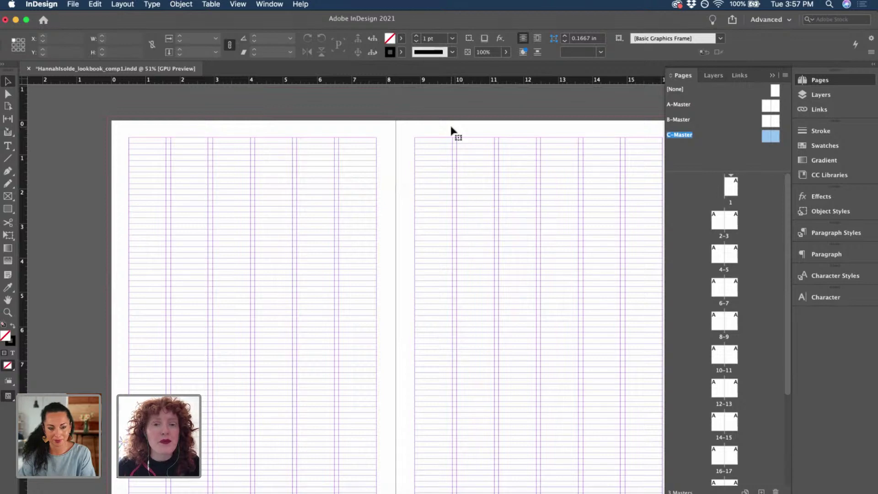
Paste the copied colour ellipses onto the C-Master spread and check the document's swatch list for their CMYK colours.
{"action": "left_click", "coordinate": [451, 128]}
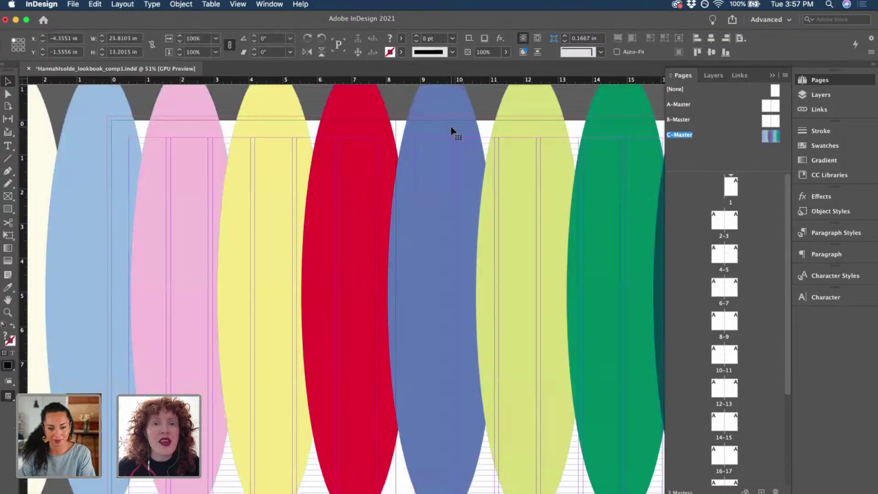
{"action": "left_click", "coordinate": [401, 38]}
{"action": "scroll", "coordinate": [380, 65], "scroll_direction": "down", "scroll_amount": 3}
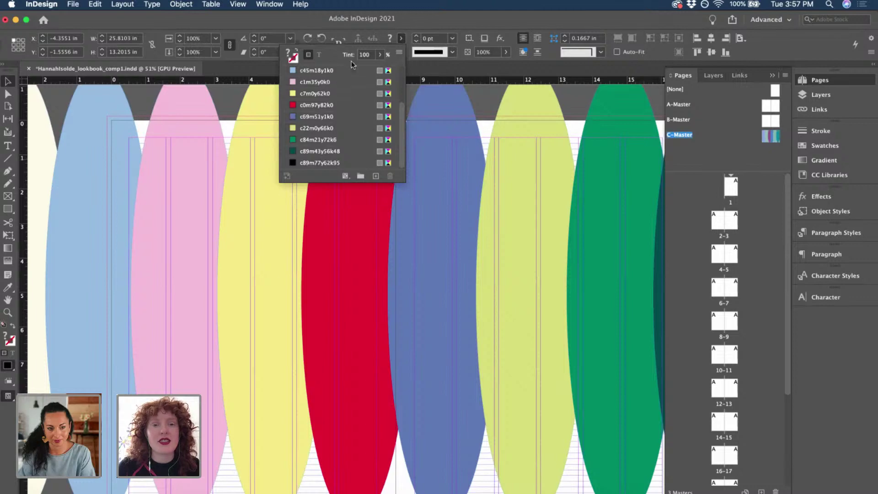
Delete the pasted group of colour ellipses from the C-Master spread.
{"action": "left_click", "coordinate": [221, 96]}
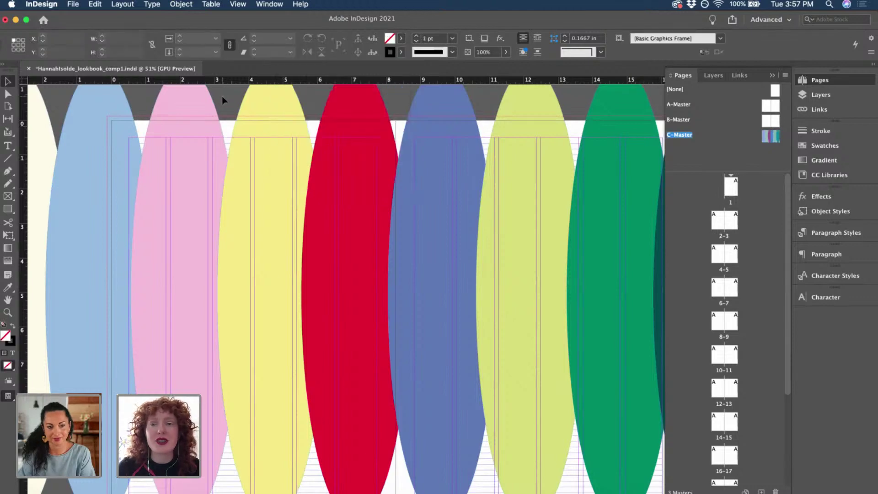
{"action": "scroll", "coordinate": [221, 96], "scroll_direction": "down", "scroll_amount": 1}
{"action": "scroll", "coordinate": [221, 96], "scroll_direction": "down", "scroll_amount": 1}
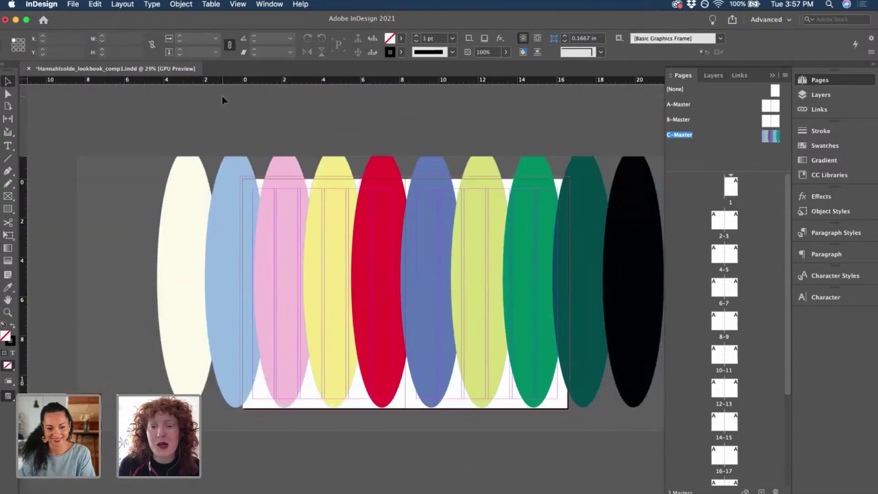
{"action": "left_click", "coordinate": [232, 202]}
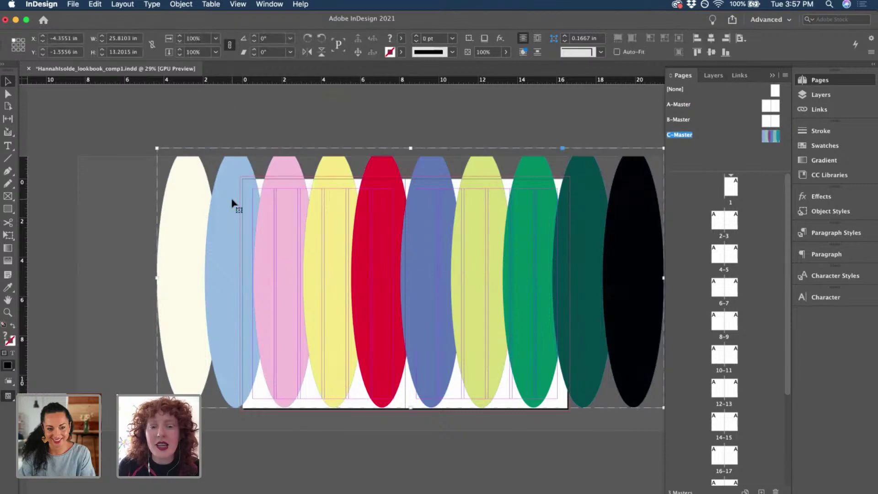
{"action": "key", "text": "BackSpace"}
{"action": "key", "text": "super+equal"}
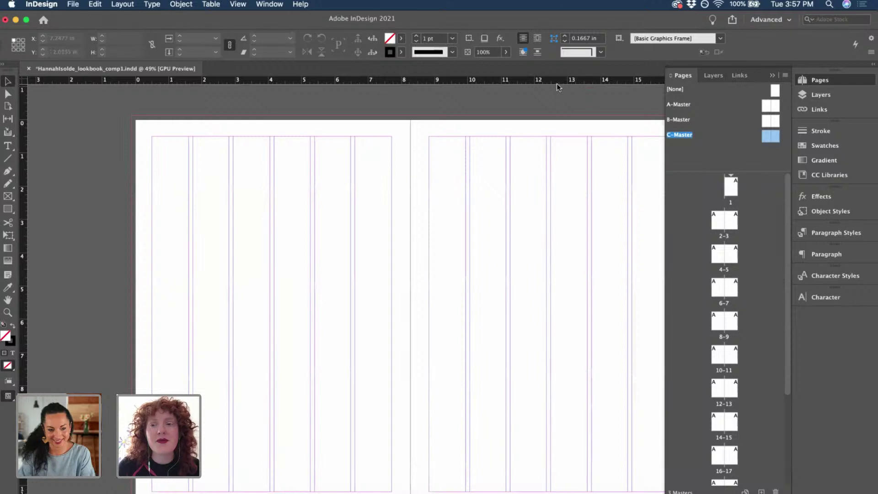
Go to the A-Master spread and fit the whole spread in the window.
{"action": "left_click", "coordinate": [765, 109]}
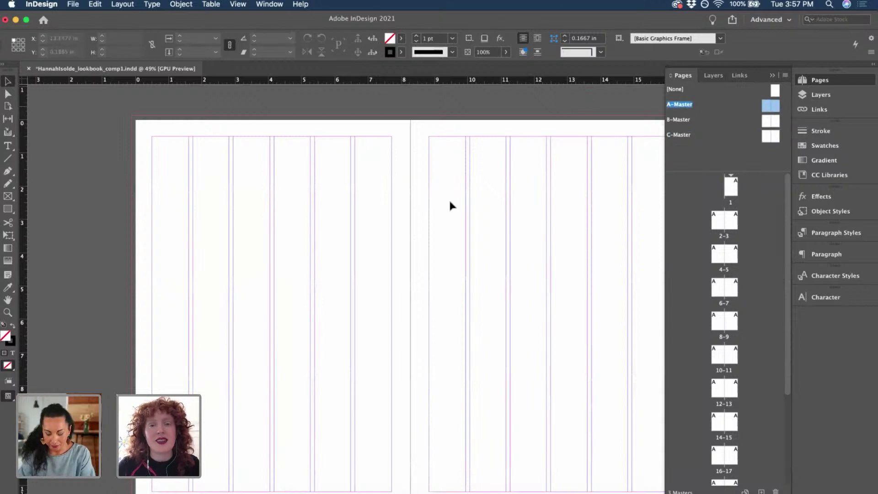
{"action": "key", "text": "super+alt+0"}
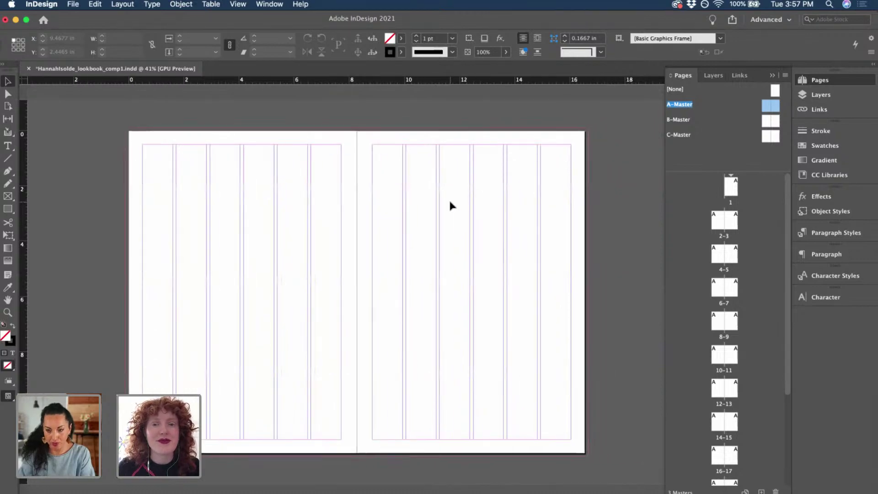
{"action": "scroll", "coordinate": [450, 206], "scroll_direction": "up", "scroll_amount": 2}
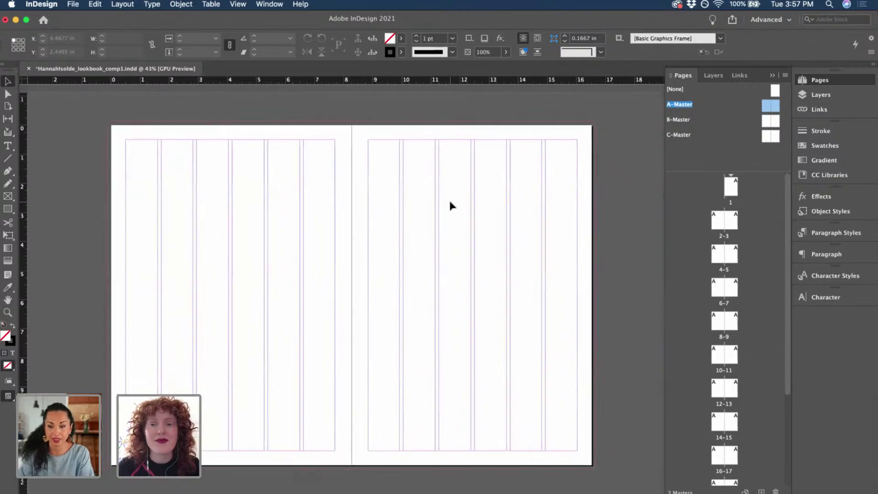
Open the grid preferences and choose Lavender as the baseline grid colour.
{"action": "left_click", "coordinate": [7, 6]}
{"action": "left_click", "coordinate": [33, 6]}
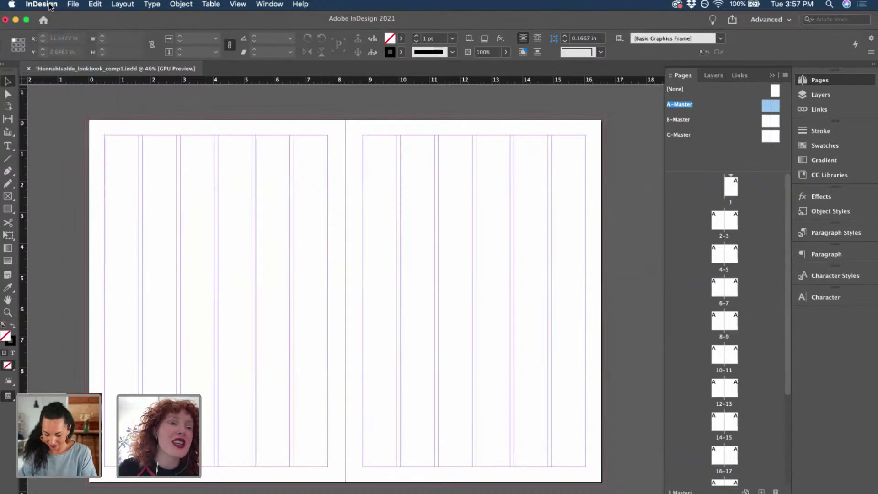
{"action": "left_click", "coordinate": [51, 6]}
{"action": "mouse_move", "coordinate": [51, 28]}
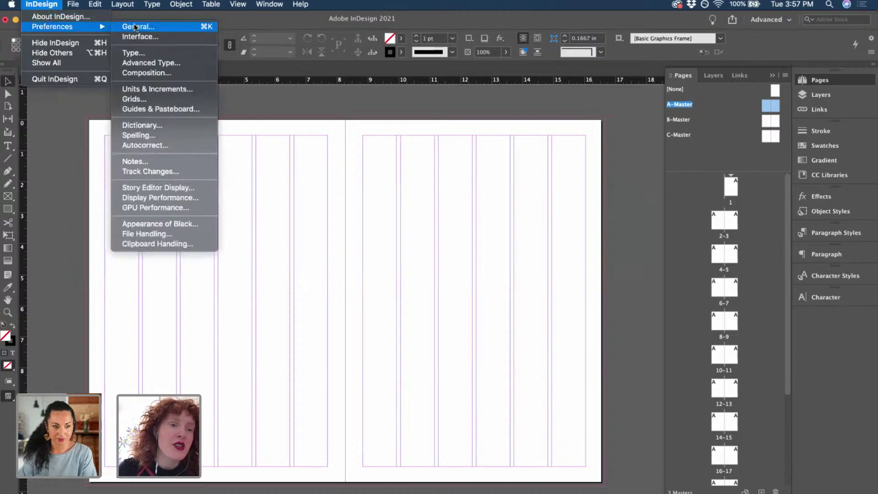
{"action": "left_click", "coordinate": [136, 100]}
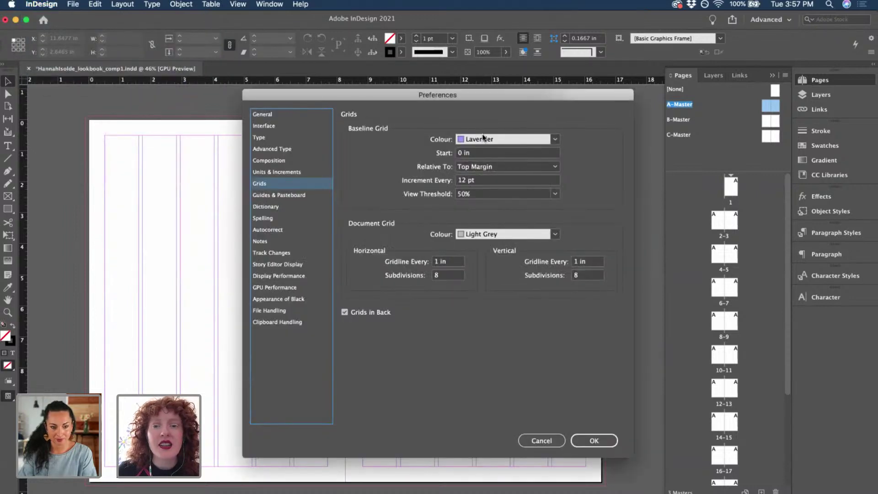
{"action": "left_click", "coordinate": [554, 140]}
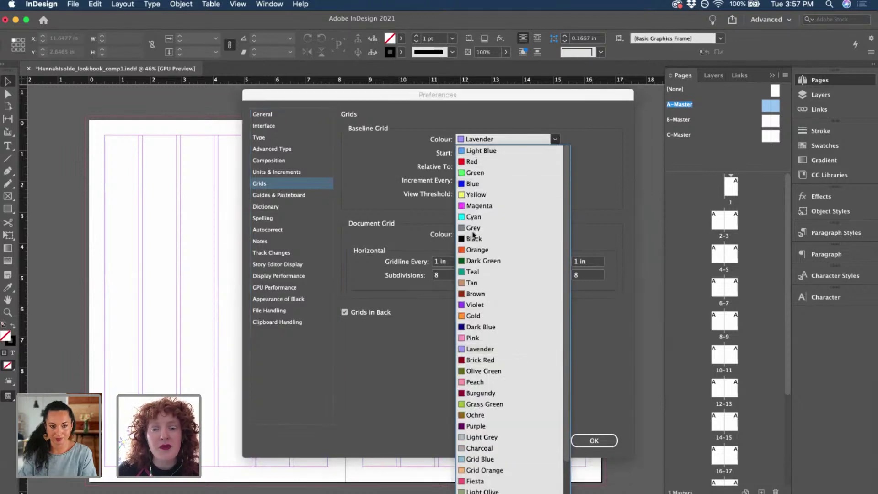
{"action": "left_click", "coordinate": [495, 348]}
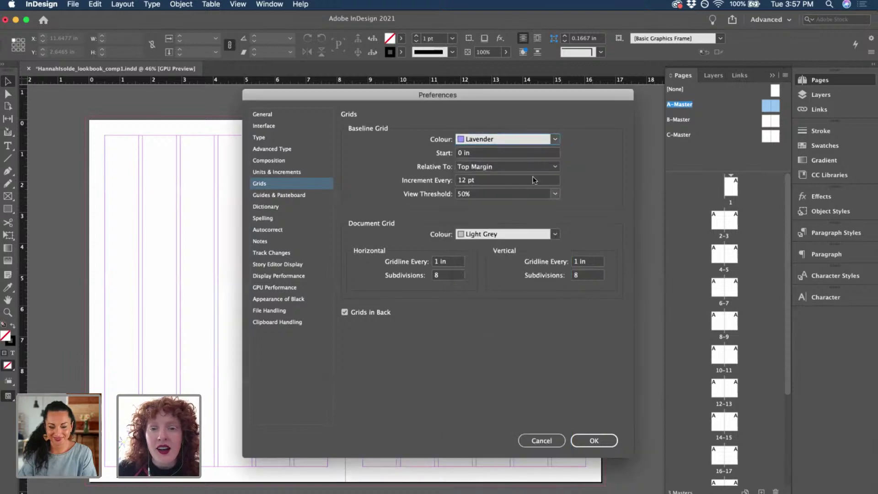
Set the baseline grid relative to the Top Margin with a 50% view threshold and accept the preferences.
{"action": "left_click", "coordinate": [487, 153]}
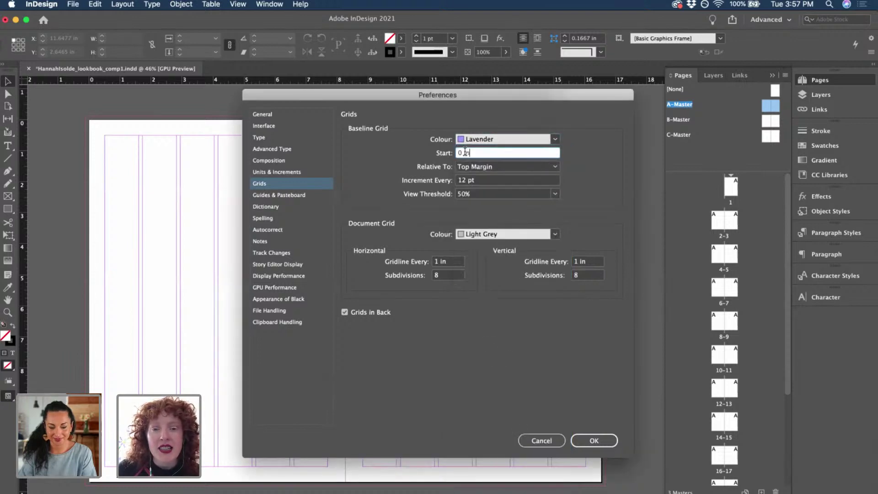
{"action": "left_click", "coordinate": [491, 166]}
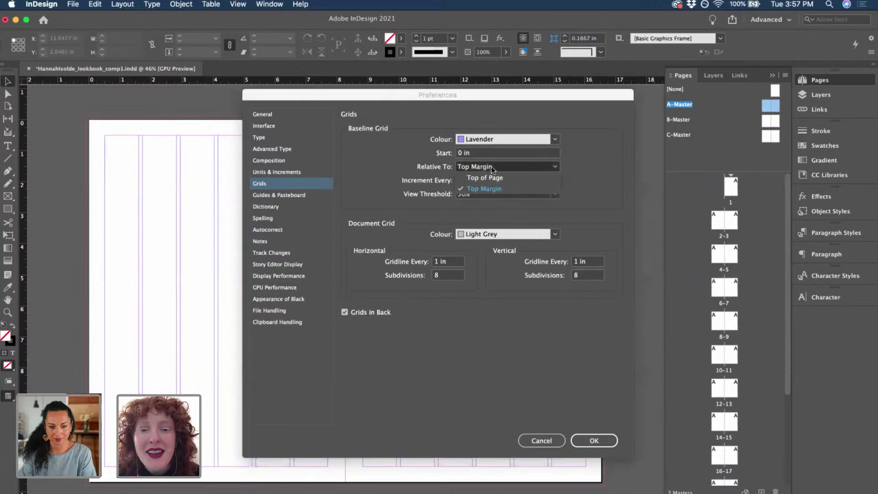
{"action": "left_click", "coordinate": [481, 187]}
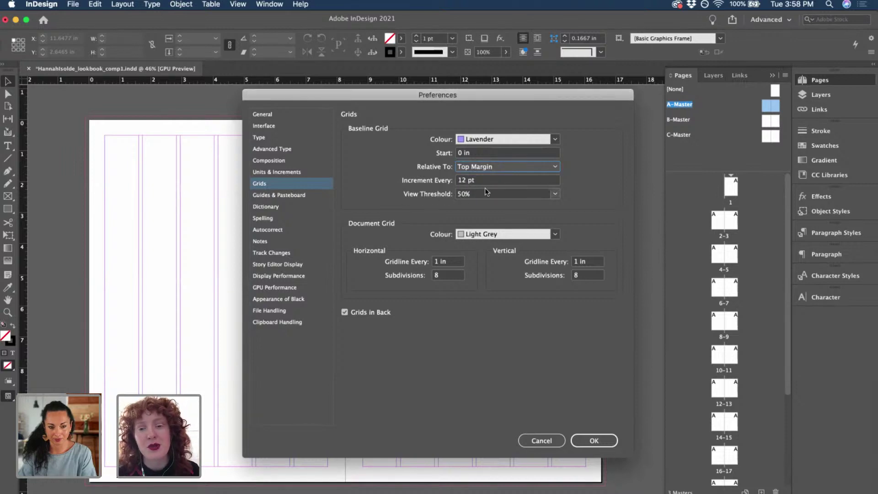
{"action": "left_click", "coordinate": [556, 194]}
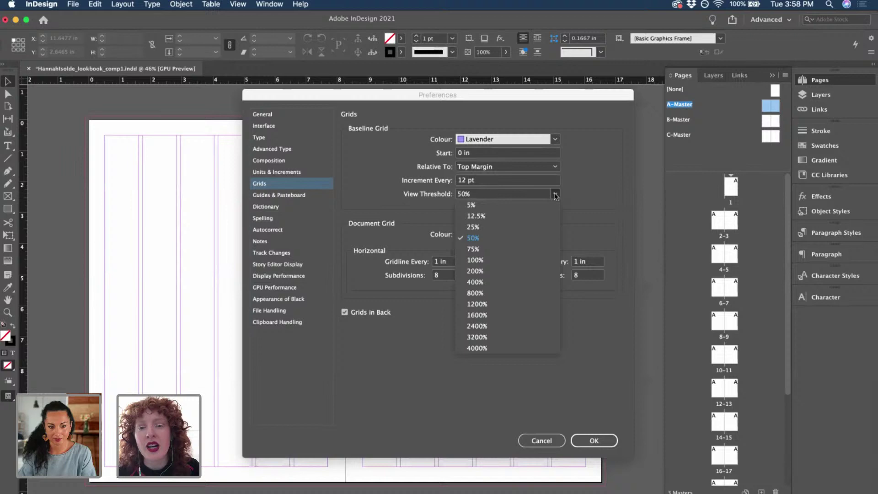
{"action": "left_click", "coordinate": [484, 238]}
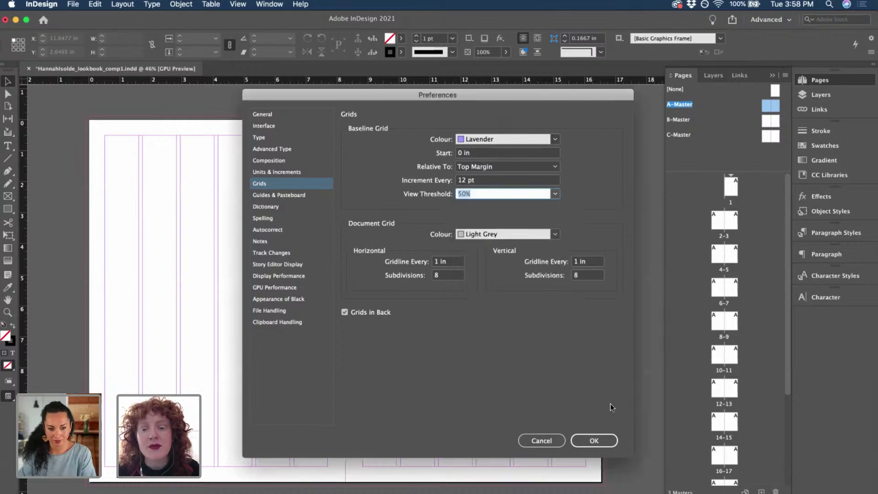
{"action": "left_click", "coordinate": [592, 441]}
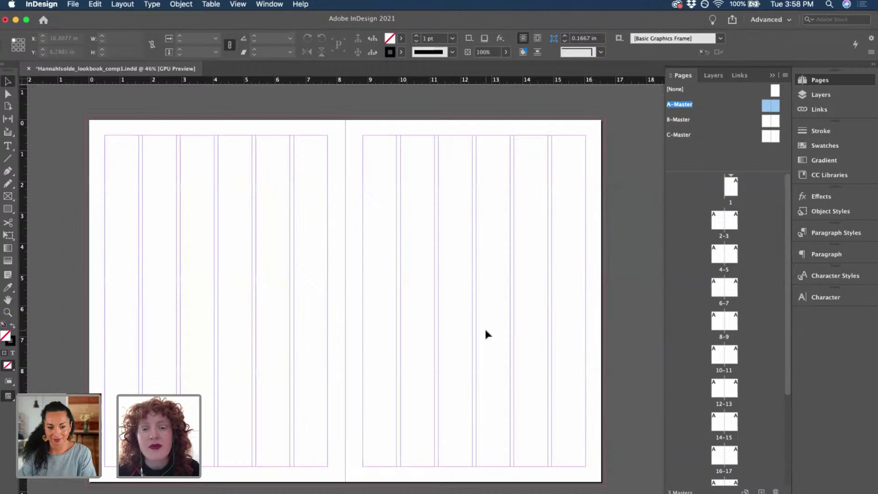
Change the baseline grid's view threshold to 25% in the grid preferences.
{"action": "scroll", "coordinate": [484, 327], "scroll_direction": "up", "scroll_amount": 3}
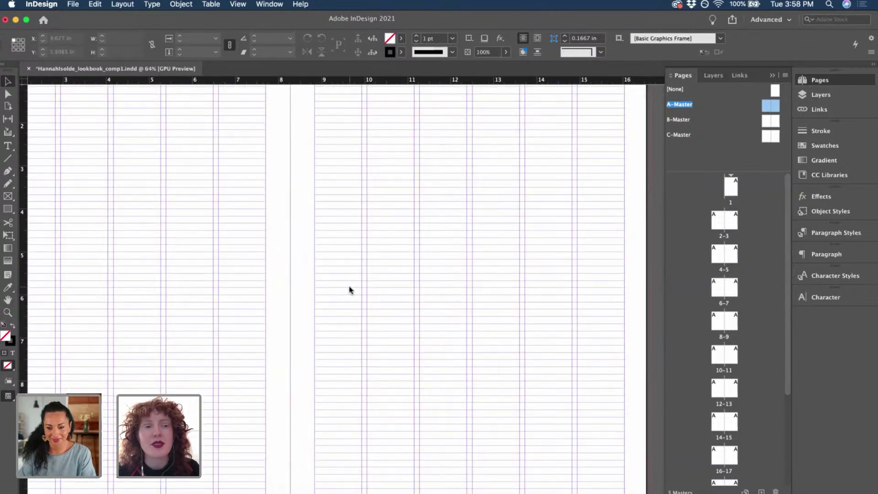
{"action": "left_click", "coordinate": [40, 4]}
{"action": "mouse_move", "coordinate": [96, 27]}
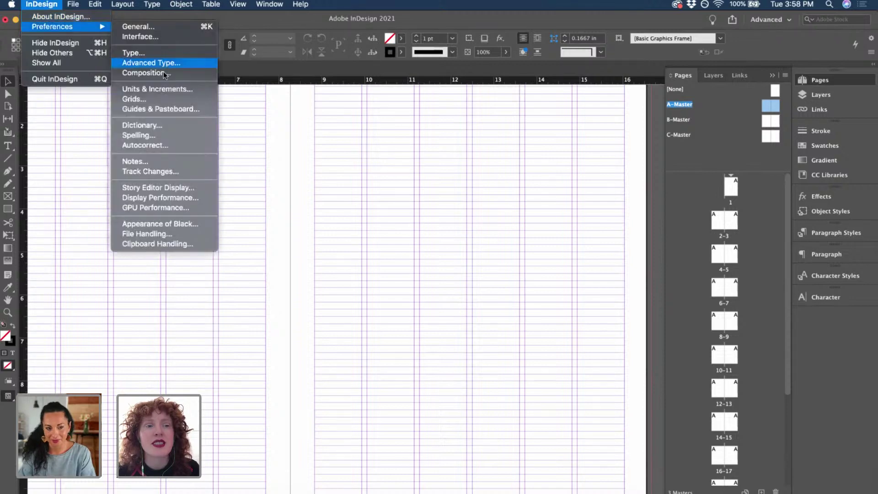
{"action": "left_click", "coordinate": [147, 98]}
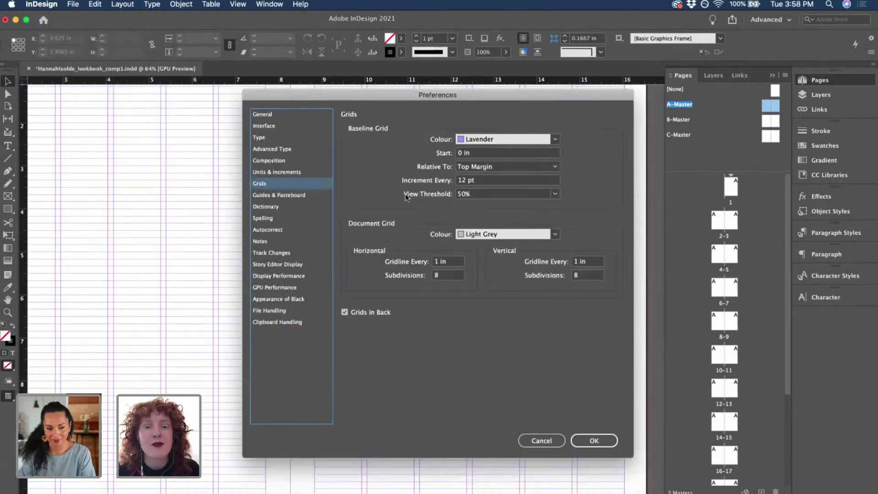
{"action": "left_click", "coordinate": [554, 194]}
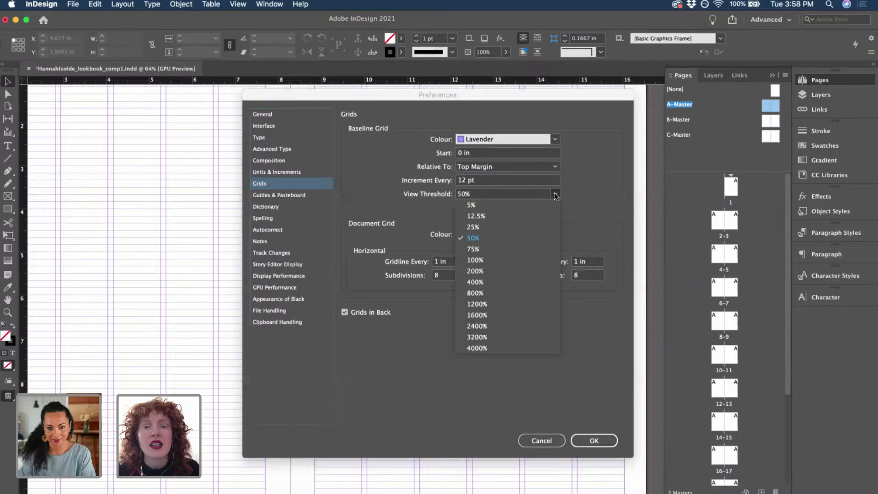
{"action": "left_click", "coordinate": [516, 225]}
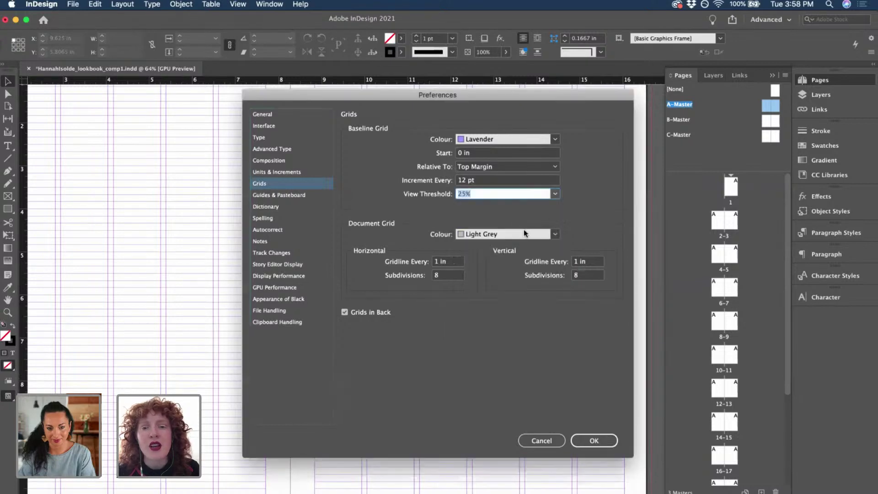
{"action": "left_click", "coordinate": [584, 440]}
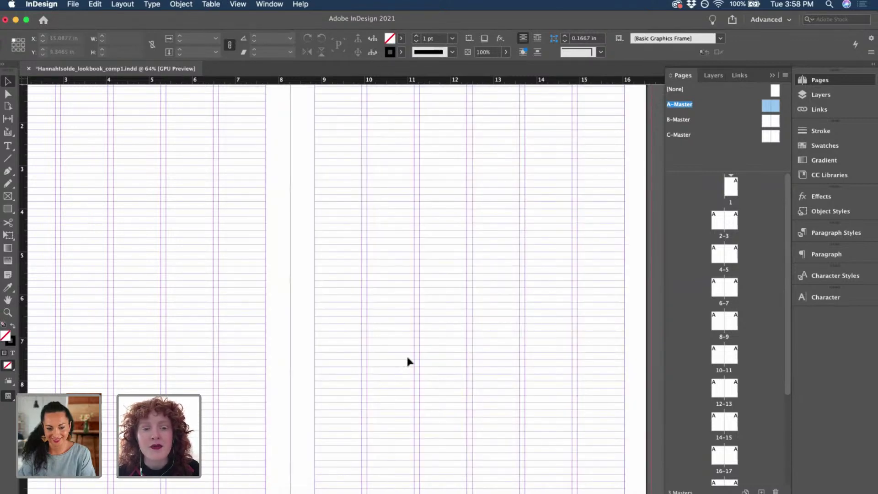
Check the baseline grid across the whole A-Master spread and show the spread in presentation mode.
{"action": "scroll", "coordinate": [407, 361], "scroll_direction": "down", "scroll_amount": 3}
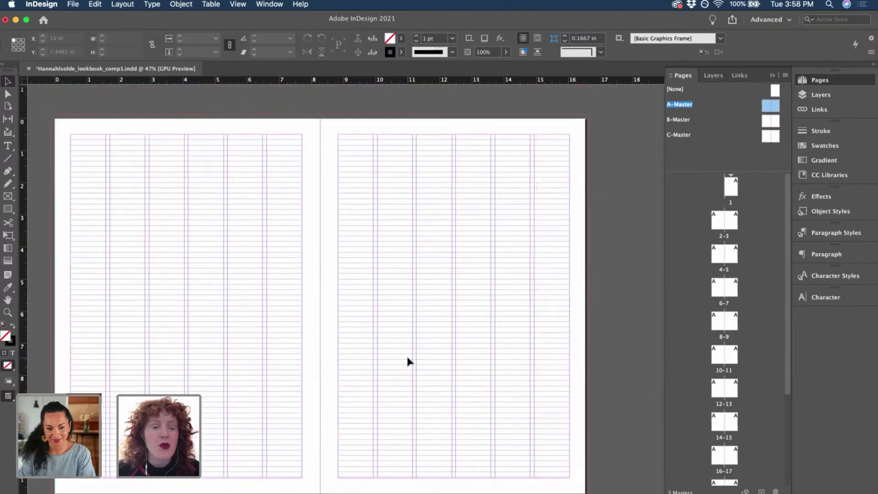
{"action": "scroll", "coordinate": [408, 361], "scroll_direction": "left", "scroll_amount": 2}
{"action": "scroll", "coordinate": [408, 361], "scroll_direction": "down", "scroll_amount": 1}
{"action": "key", "text": "shift+w"}
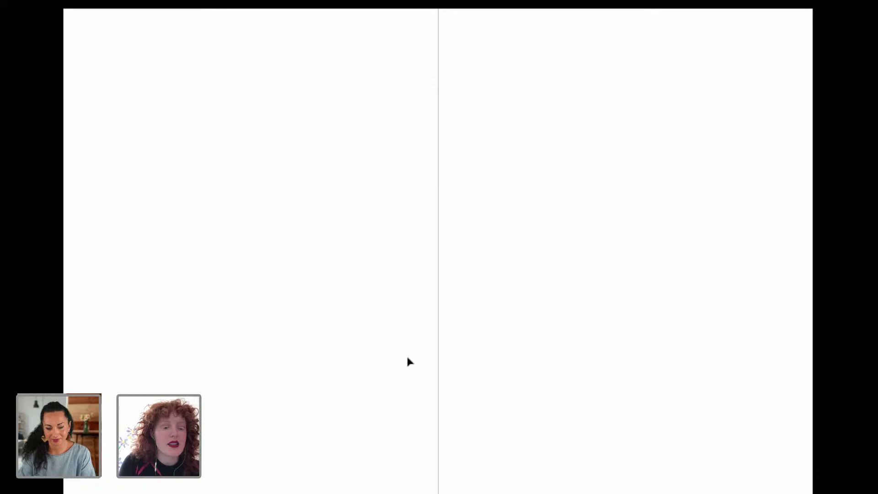
Check the blank A-Master spread in full-screen presentation view, return to the normal view, and save the document.
{"action": "key", "text": "shift+w"}
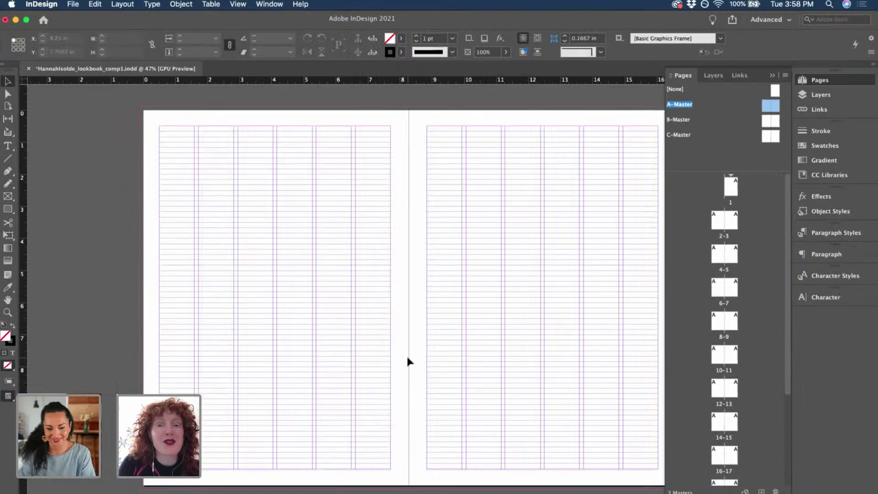
{"action": "key", "text": "shift+w"}
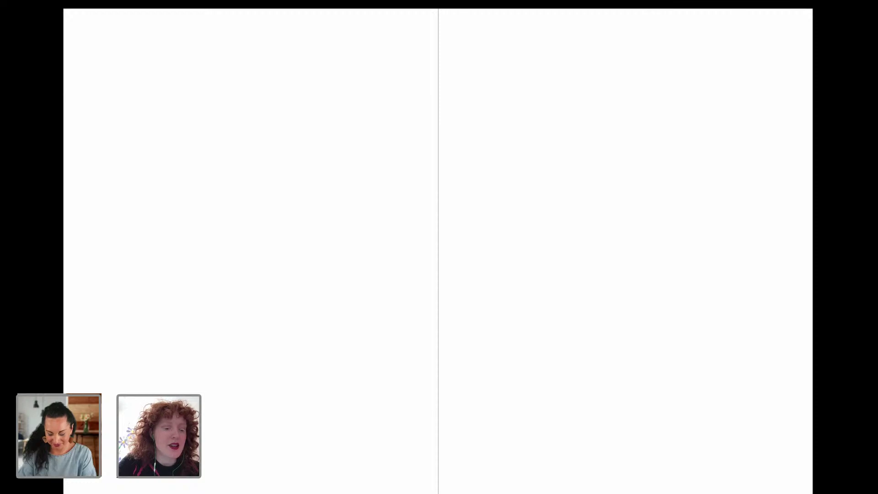
{"action": "key", "text": "Escape"}
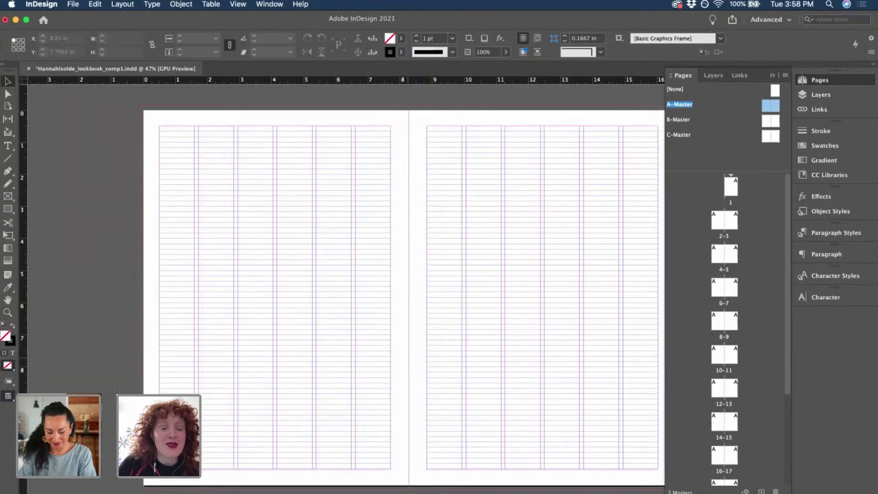
{"action": "key", "text": "super+s"}
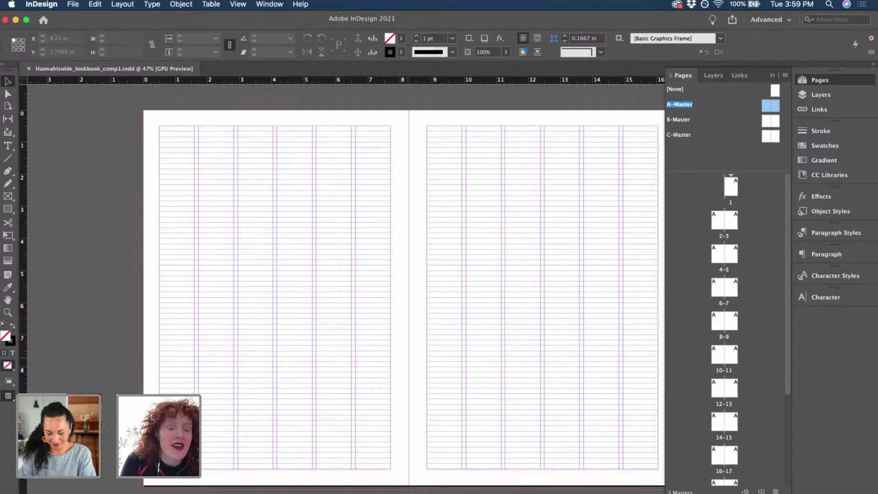
Preview the A-Master spread without its column guides and baseline grid, and restore the normal view.
{"action": "scroll", "coordinate": [342, 282], "scroll_direction": "right", "scroll_amount": 2}
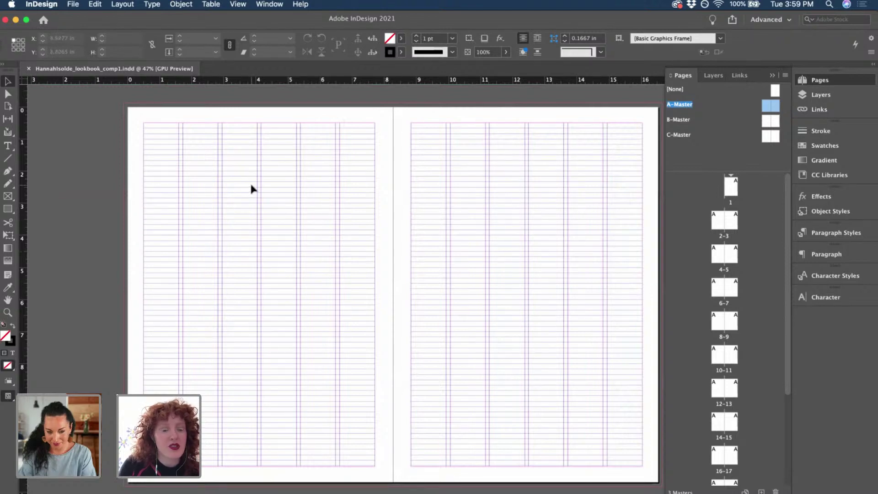
{"action": "key", "text": "w"}
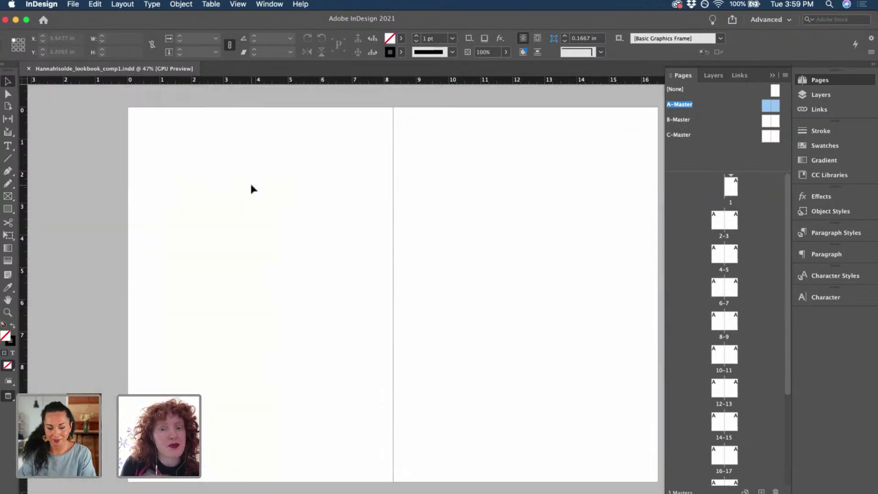
{"action": "key", "text": "w"}
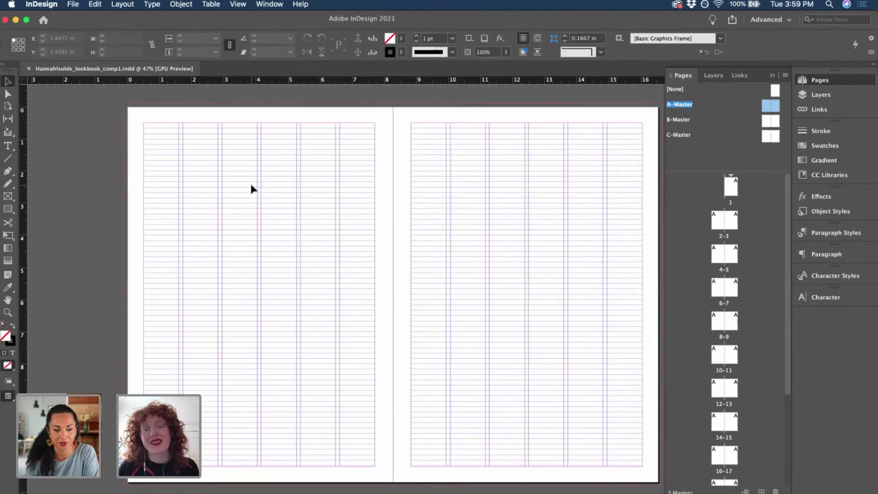
{"action": "scroll", "coordinate": [251, 184], "scroll_direction": "right", "scroll_amount": 5}
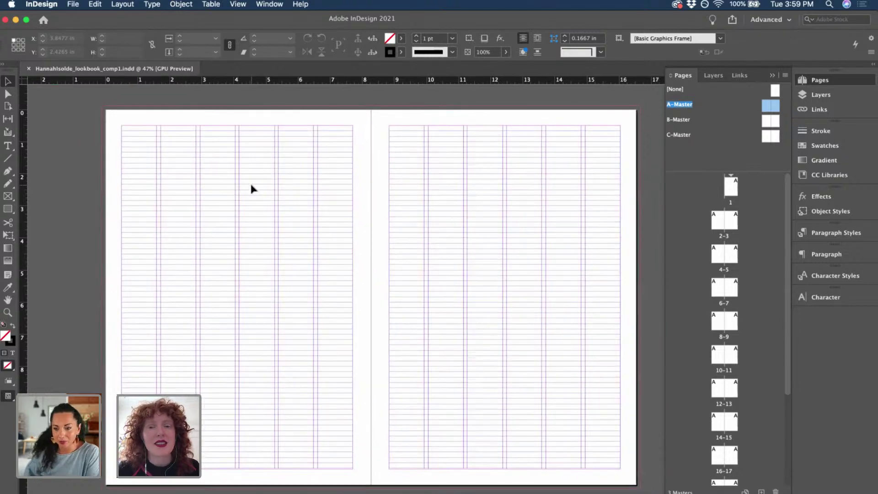
Draw a rectangle covering the whole A-Master spread out to the bleed, about 16.79 by 11.94 in.
{"action": "scroll", "coordinate": [251, 188], "scroll_direction": "down", "scroll_amount": 2}
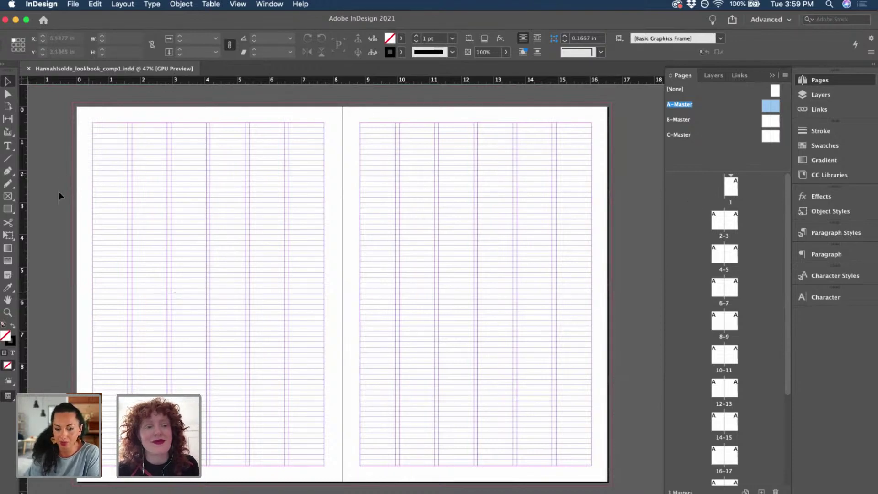
{"action": "left_click", "coordinate": [7, 209]}
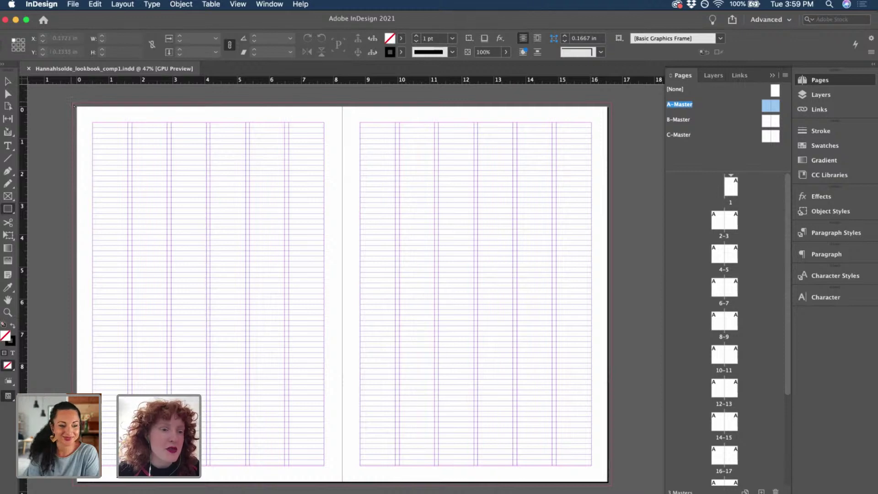
{"action": "mouse_move", "coordinate": [72, 101]}
{"action": "left_mouse_down"}
{"action": "mouse_move", "coordinate": [115, 113]}
{"action": "mouse_move", "coordinate": [594, 462]}
{"action": "mouse_move", "coordinate": [614, 455]}
{"action": "left_mouse_up"}
Remove the rectangle's stroke and fill it with the cream swatch c2m0y14k0.
{"action": "left_click", "coordinate": [401, 51]}
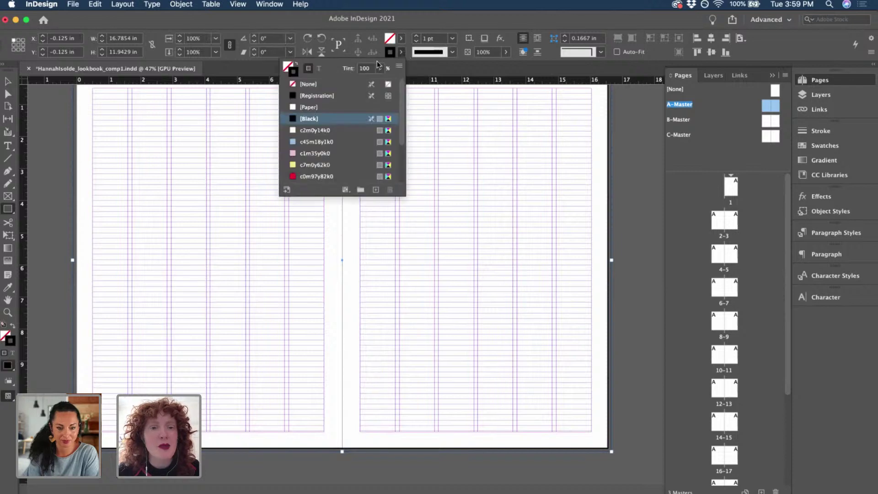
{"action": "left_click", "coordinate": [307, 84]}
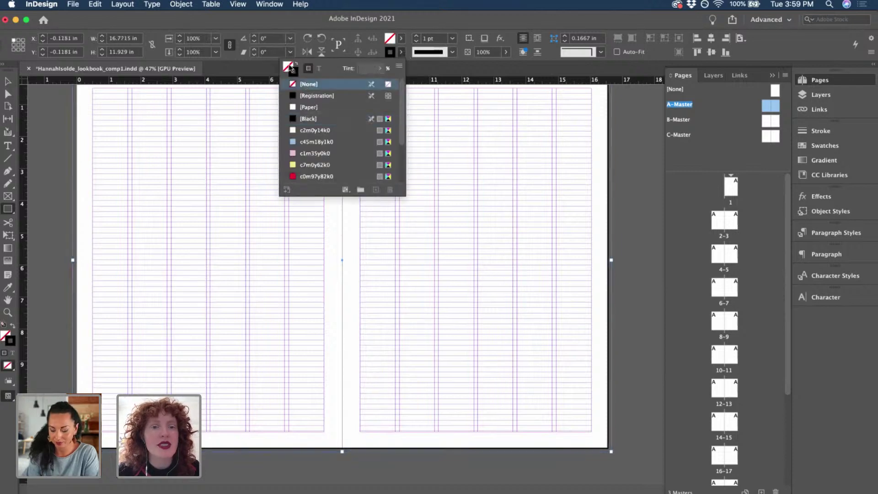
{"action": "left_click", "coordinate": [288, 67]}
{"action": "left_click", "coordinate": [310, 131]}
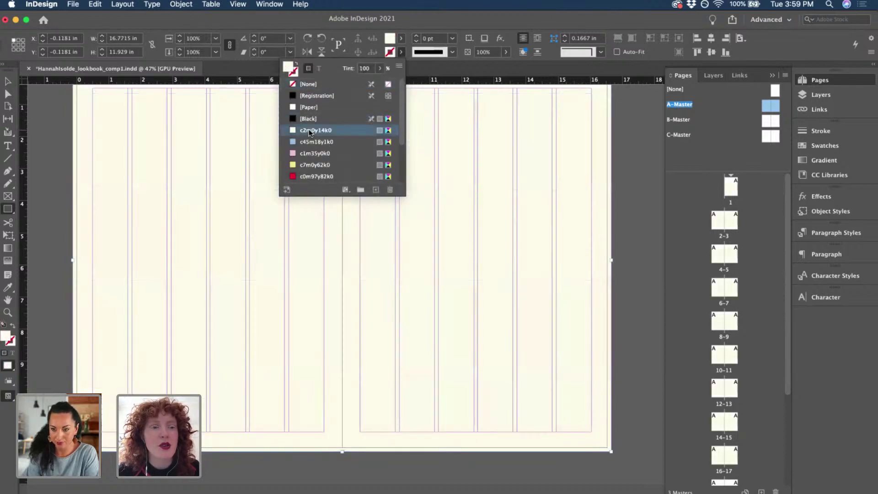
{"action": "key", "text": "v"}
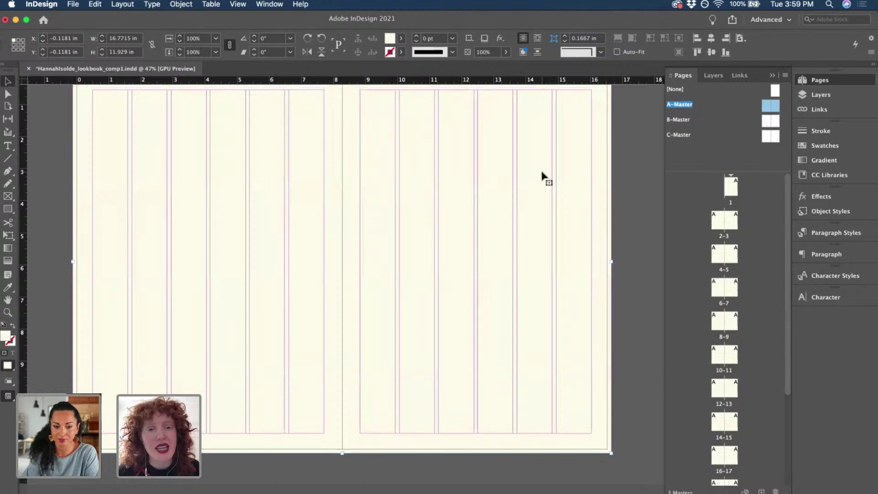
Paste a copy of the cream background rectangle in place on the B-Master and C-Master spreads.
{"action": "scroll", "coordinate": [414, 183], "scroll_direction": "up", "scroll_amount": 2}
{"action": "scroll", "coordinate": [413, 182], "scroll_direction": "up", "scroll_amount": 2}
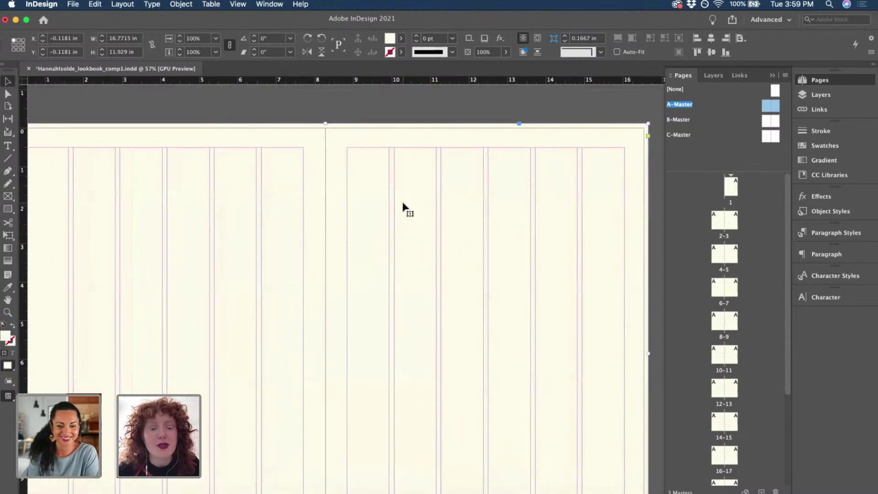
{"action": "double_click", "coordinate": [773, 123]}
{"action": "key", "text": "super+alt+shift+v"}
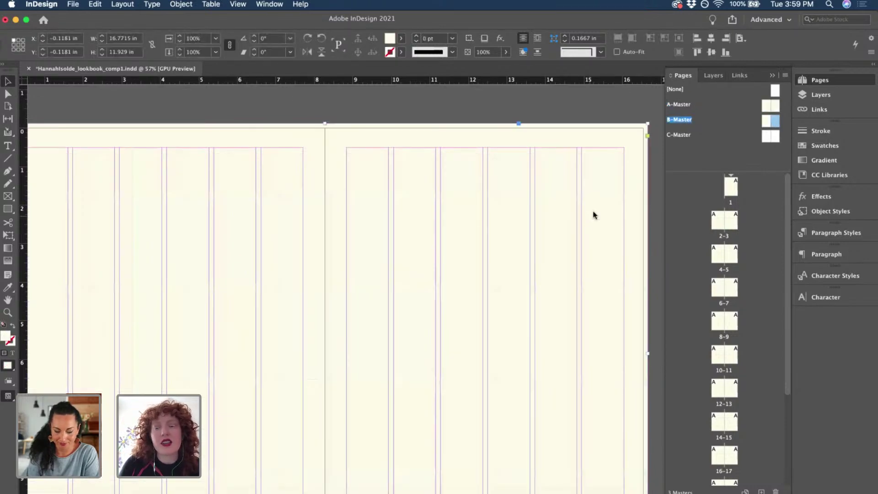
{"action": "double_click", "coordinate": [776, 136]}
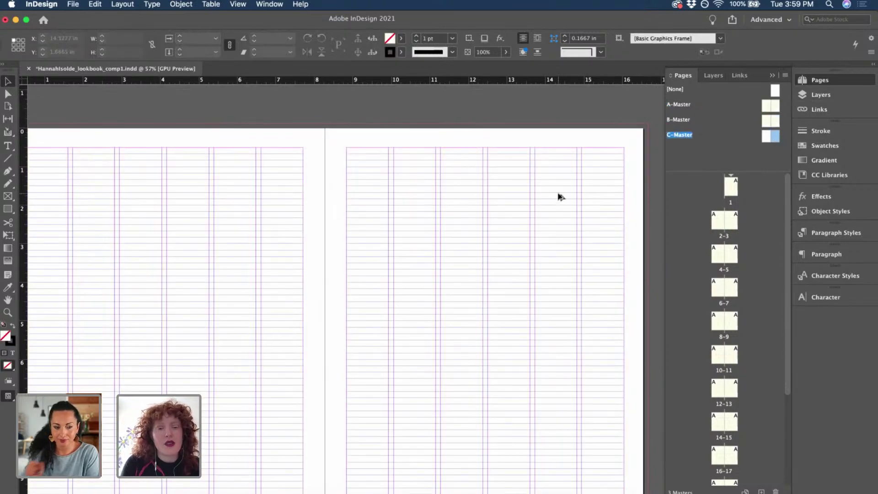
{"action": "key", "text": "super+alt+shift+v"}
Change the fill of the B-Master background rectangle to the pink swatch c1m35y0k0.
{"action": "double_click", "coordinate": [770, 119]}
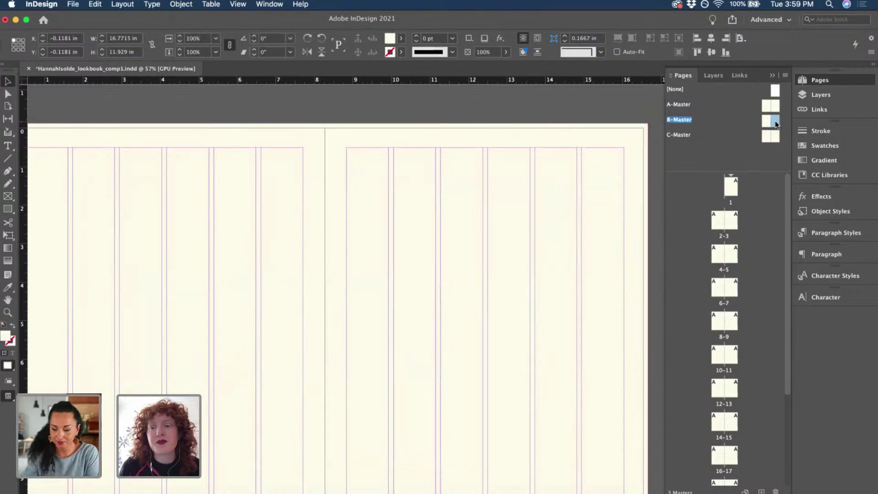
{"action": "left_click", "coordinate": [490, 164]}
{"action": "left_click", "coordinate": [402, 38]}
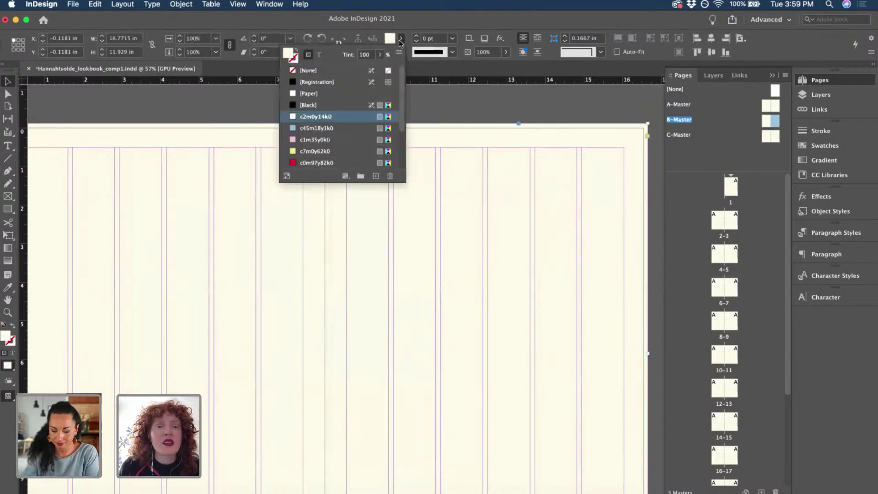
{"action": "scroll", "coordinate": [311, 110], "scroll_direction": "down", "scroll_amount": 2}
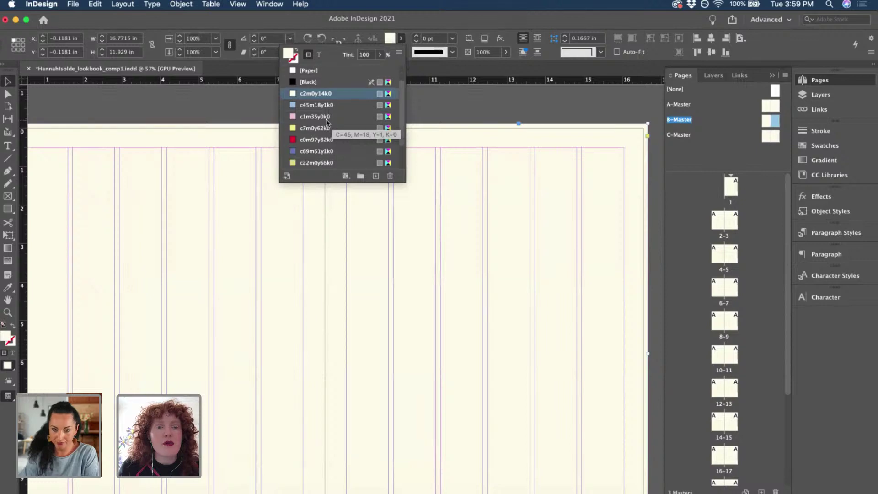
{"action": "left_click", "coordinate": [301, 105]}
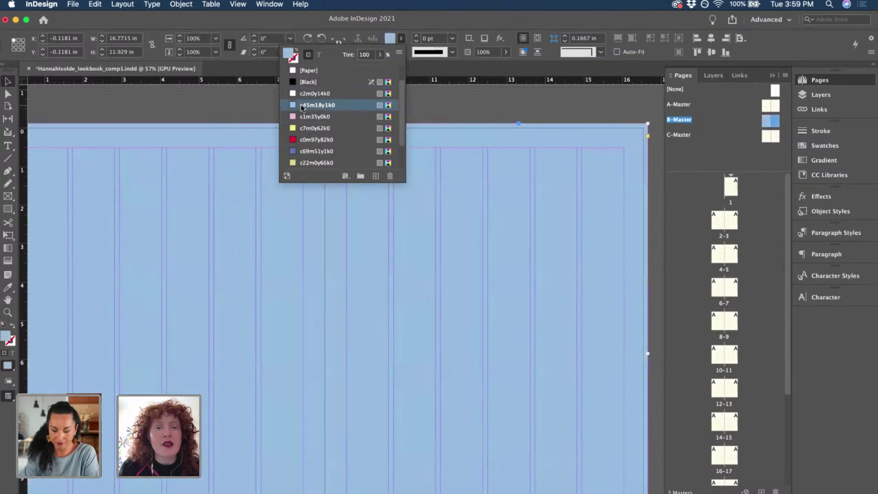
{"action": "left_click", "coordinate": [323, 117]}
{"action": "scroll", "coordinate": [323, 119], "scroll_direction": "up", "scroll_amount": 2}
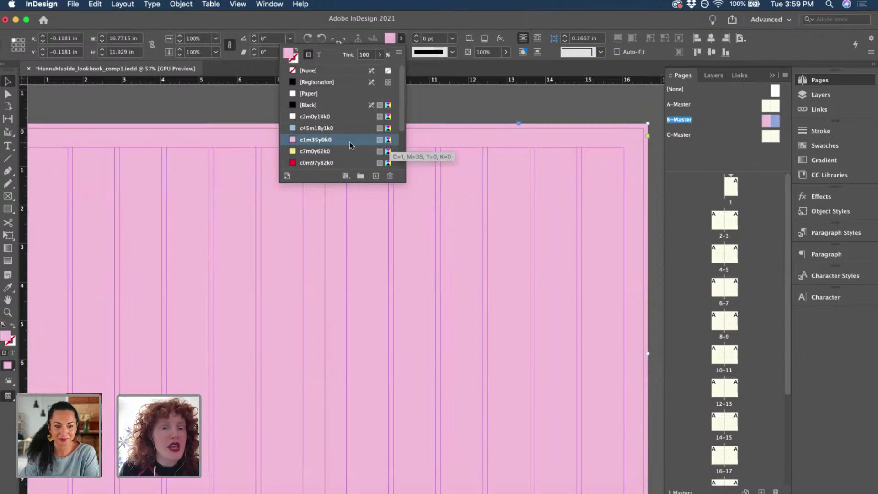
{"action": "scroll", "coordinate": [350, 146], "scroll_direction": "down", "scroll_amount": 3}
{"action": "scroll", "coordinate": [350, 145], "scroll_direction": "up", "scroll_amount": 1}
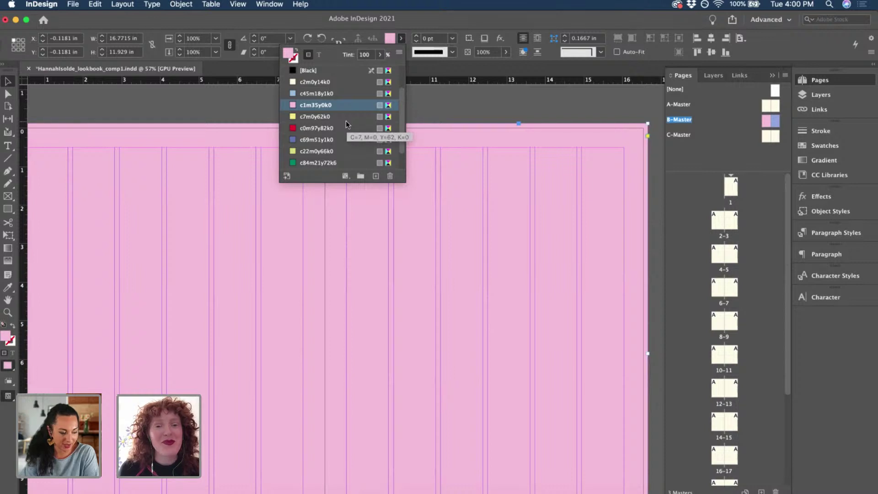
{"action": "scroll", "coordinate": [346, 120], "scroll_direction": "down", "scroll_amount": 2}
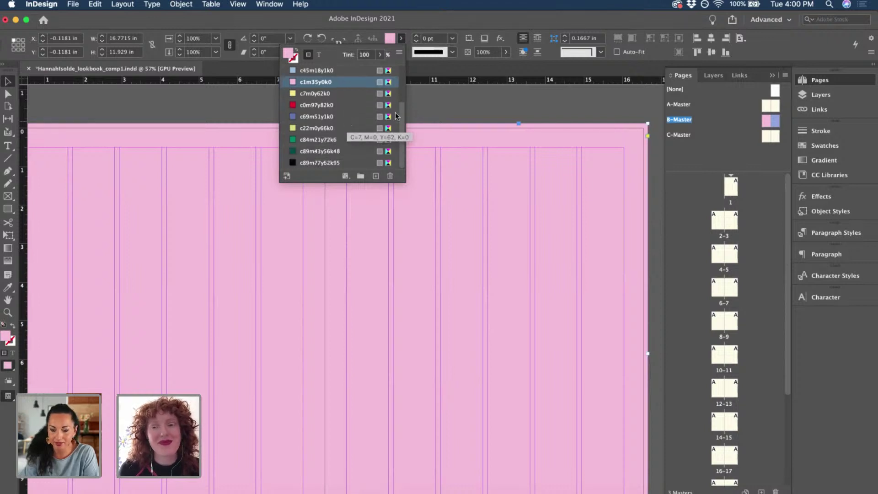
{"action": "left_click", "coordinate": [476, 106]}
Change the fill of the C-Master background rectangle to the yellow-green swatch c22m0y66k0.
{"action": "double_click", "coordinate": [748, 135]}
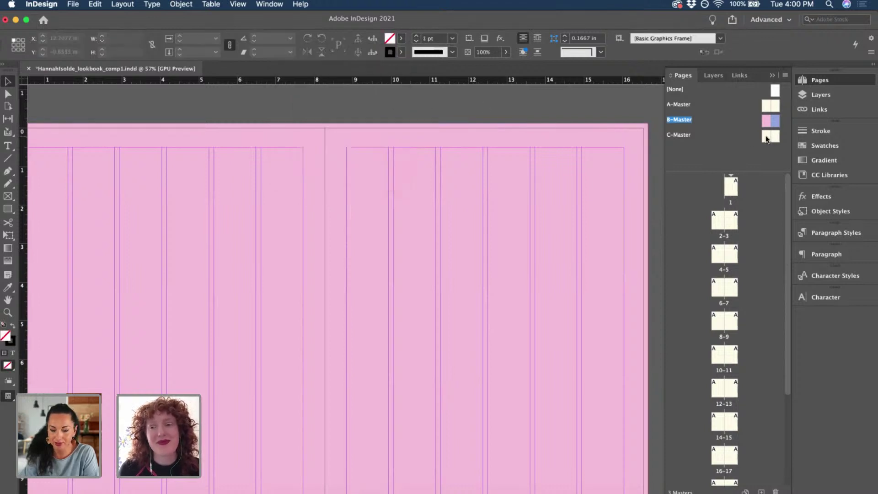
{"action": "scroll", "coordinate": [572, 184], "scroll_direction": "right", "scroll_amount": 5}
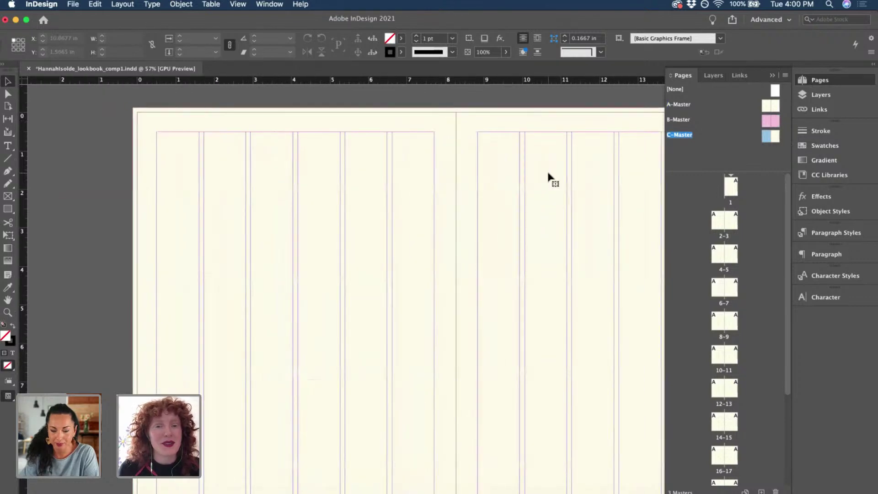
{"action": "left_click", "coordinate": [382, 114]}
{"action": "left_click", "coordinate": [401, 39]}
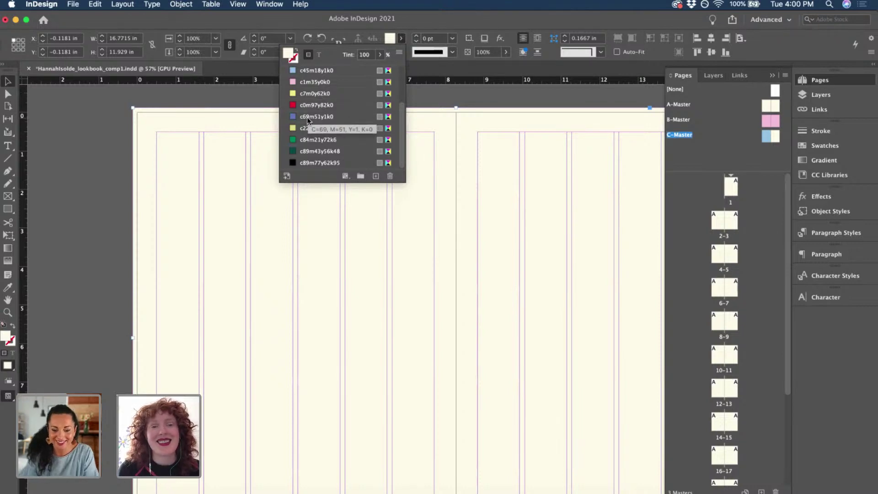
{"action": "left_click", "coordinate": [300, 127]}
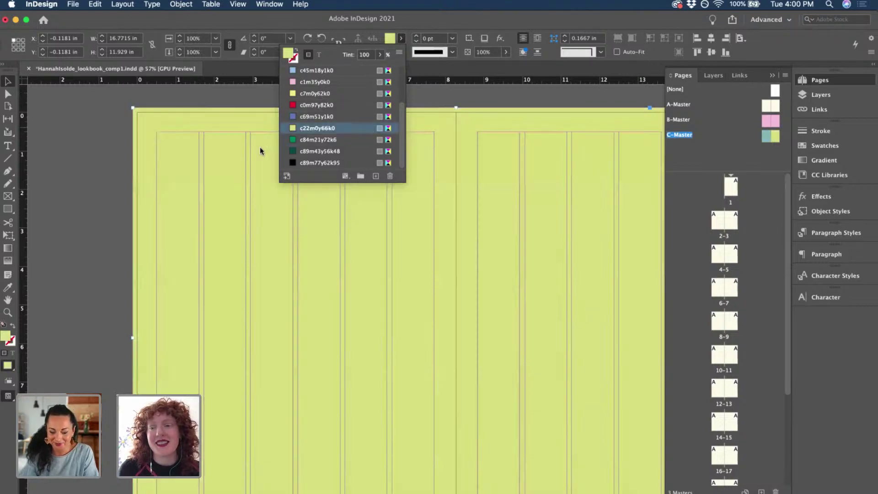
{"action": "left_click", "coordinate": [117, 189]}
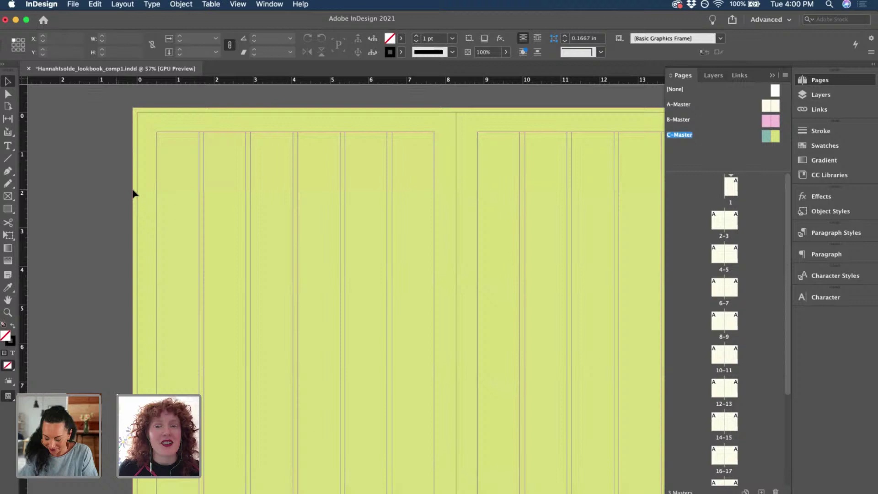
Fit the A-Master spread in the window and review the C-Master spread.
{"action": "double_click", "coordinate": [773, 112]}
{"action": "key", "text": "super+alt+0"}
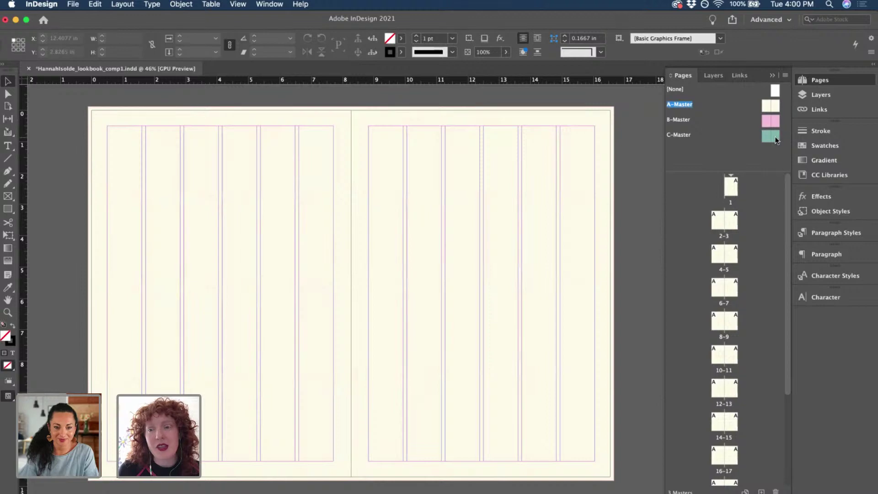
{"action": "double_click", "coordinate": [775, 137]}
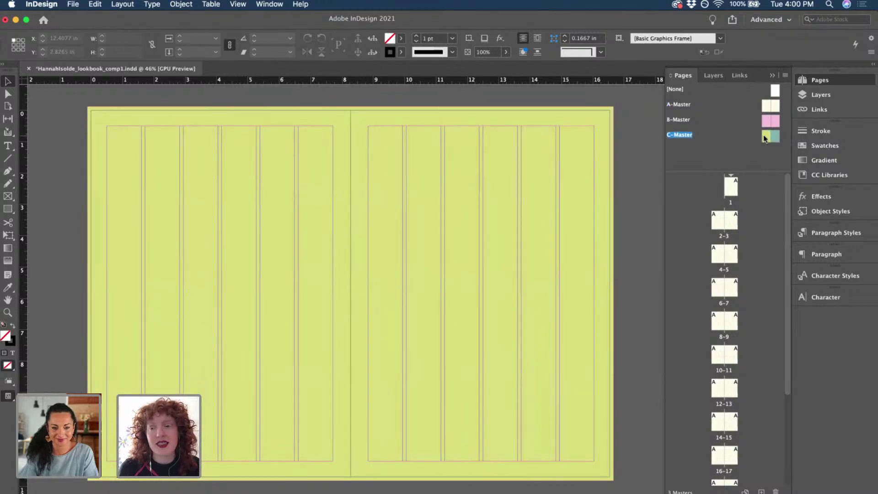
{"action": "right_click", "coordinate": [764, 137]}
{"action": "left_click", "coordinate": [801, 111]}
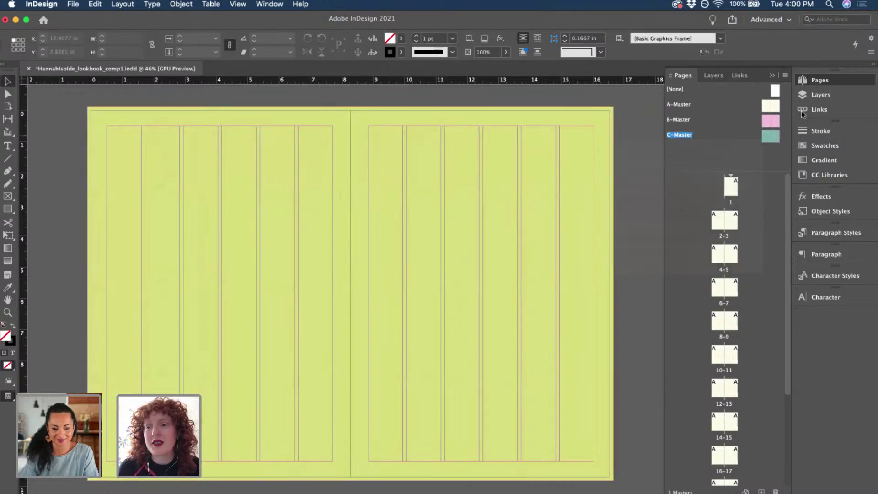
Rename Layer 1 as "background colour".
{"action": "left_click", "coordinate": [823, 96]}
{"action": "double_click", "coordinate": [721, 94]}
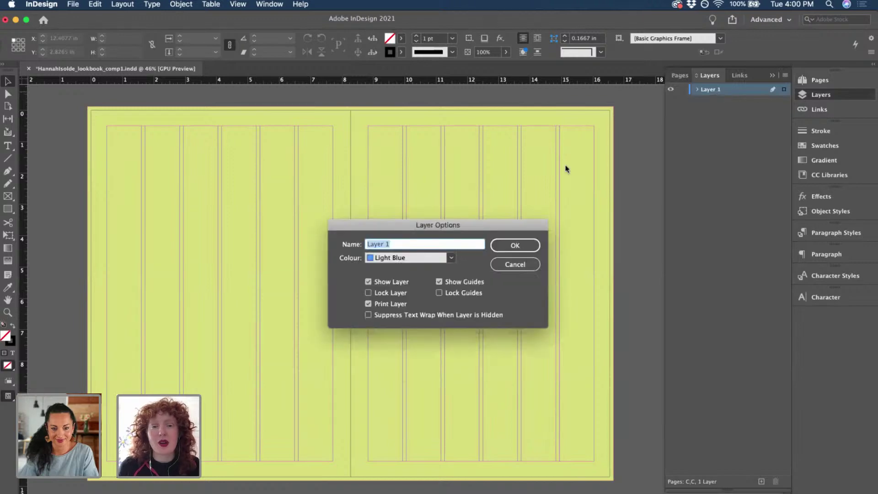
{"action": "type", "text": "backgroun"}
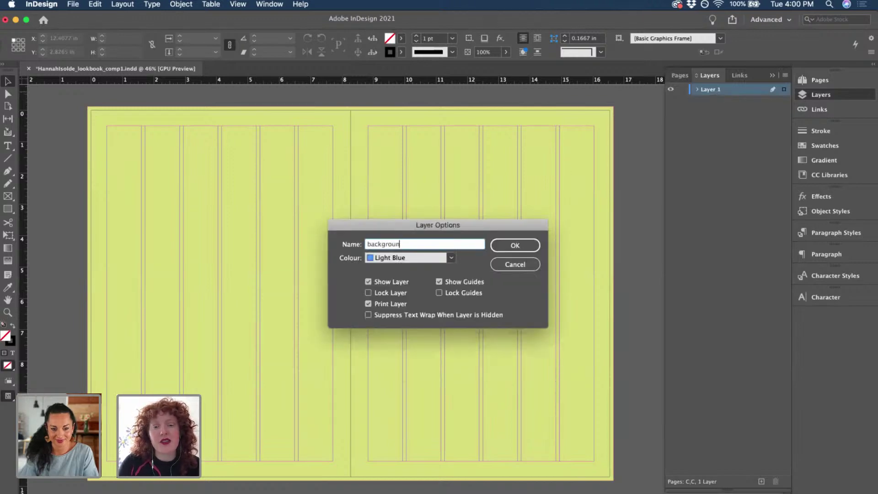
{"action": "type", "text": "d colour"}
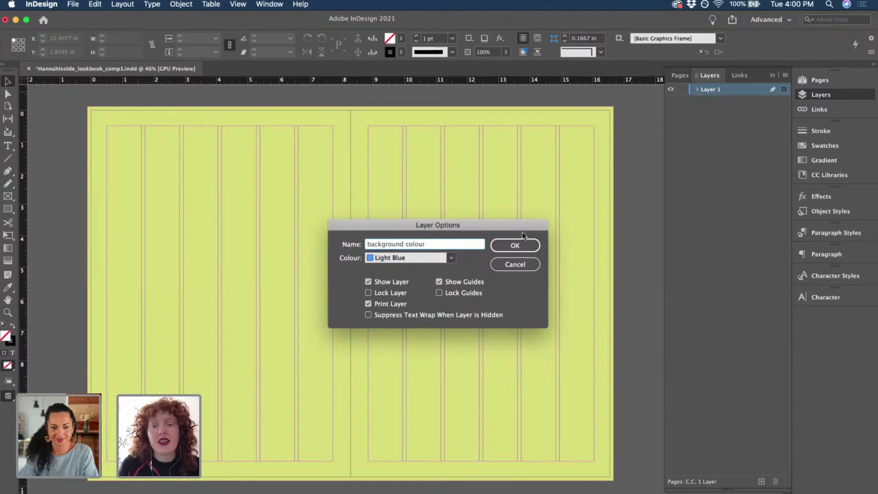
{"action": "left_click", "coordinate": [514, 246]}
Add a new layer above the background colour layer and name it "Type".
{"action": "left_click", "coordinate": [761, 481]}
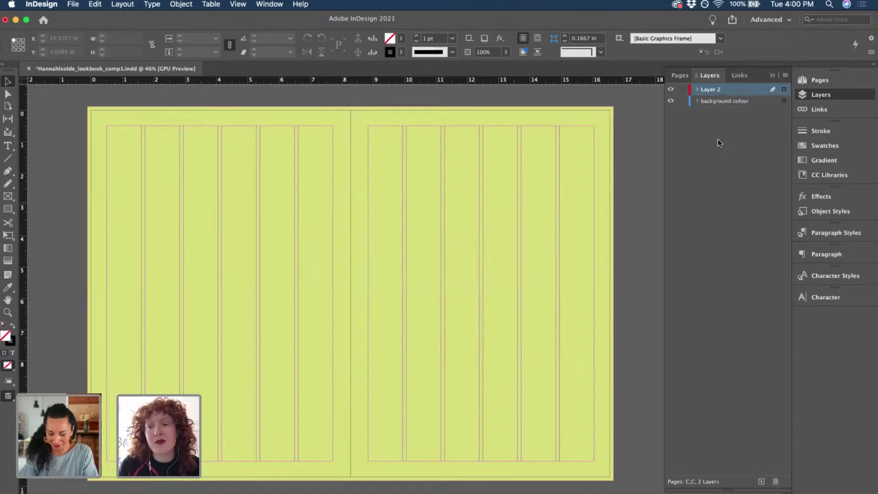
{"action": "double_click", "coordinate": [708, 91]}
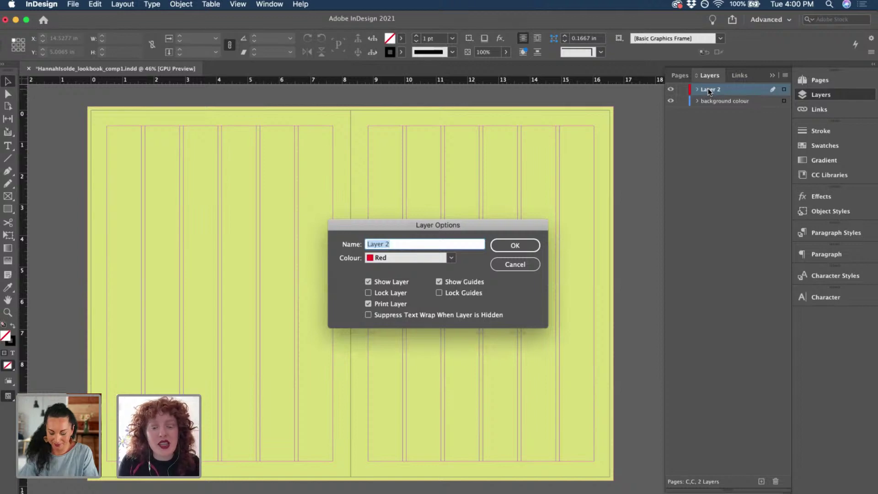
{"action": "type", "text": "Type"}
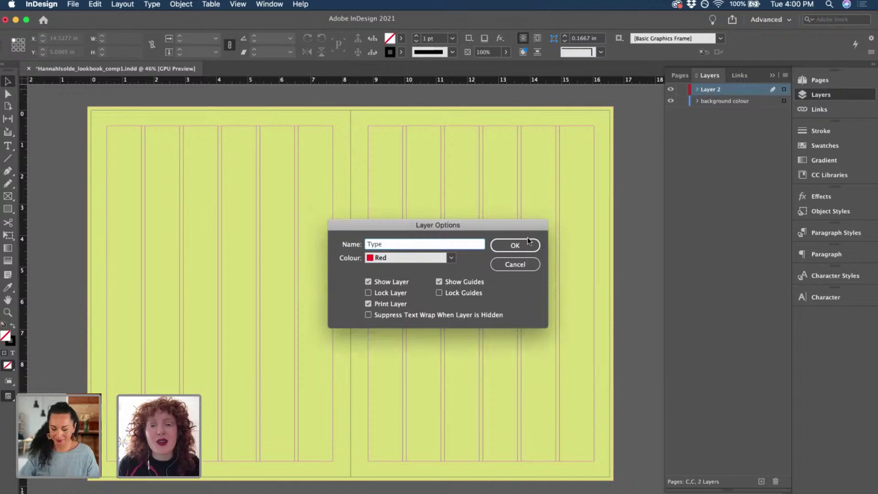
{"action": "left_click", "coordinate": [510, 244]}
{"action": "left_click", "coordinate": [511, 244]}
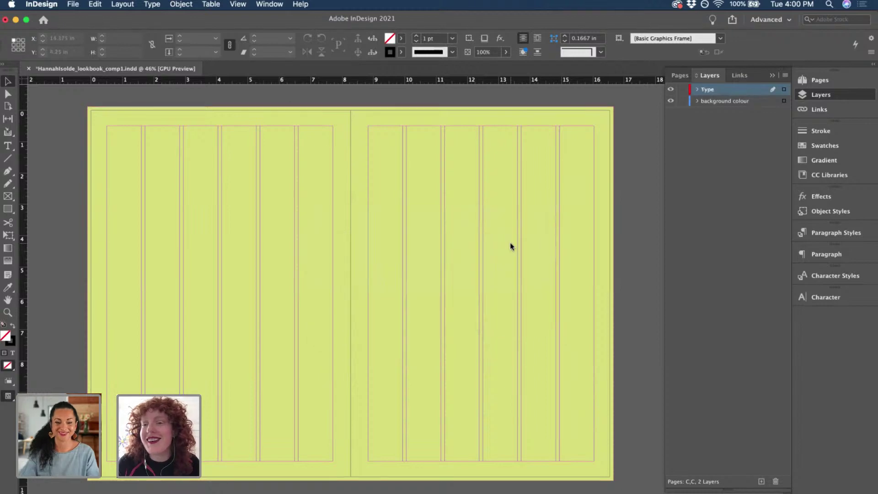
Add another new layer above the Type layer and name it "Images".
{"action": "left_click", "coordinate": [761, 481]}
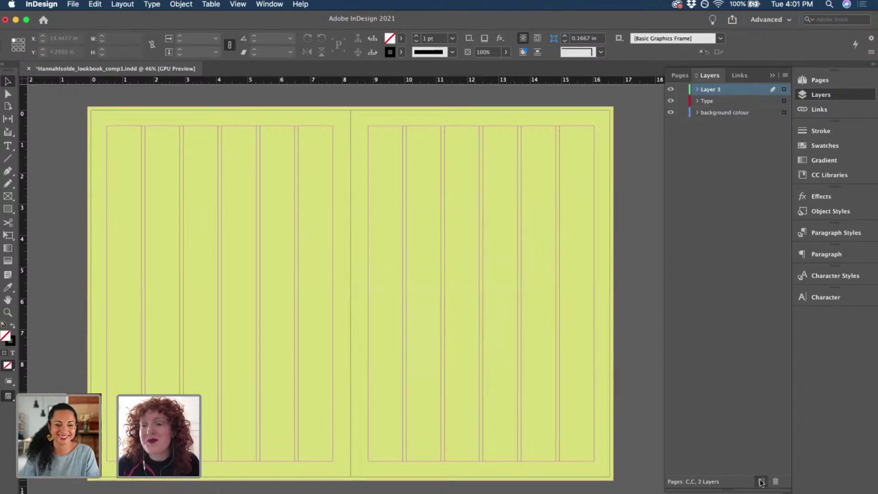
{"action": "double_click", "coordinate": [709, 88]}
{"action": "key", "text": "BackSpace"}
{"action": "type", "text": "Images"}
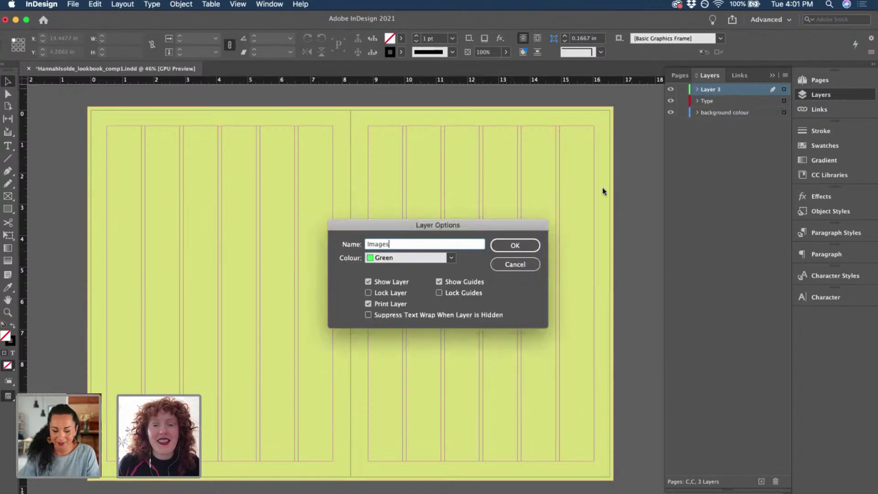
{"action": "left_click", "coordinate": [515, 246]}
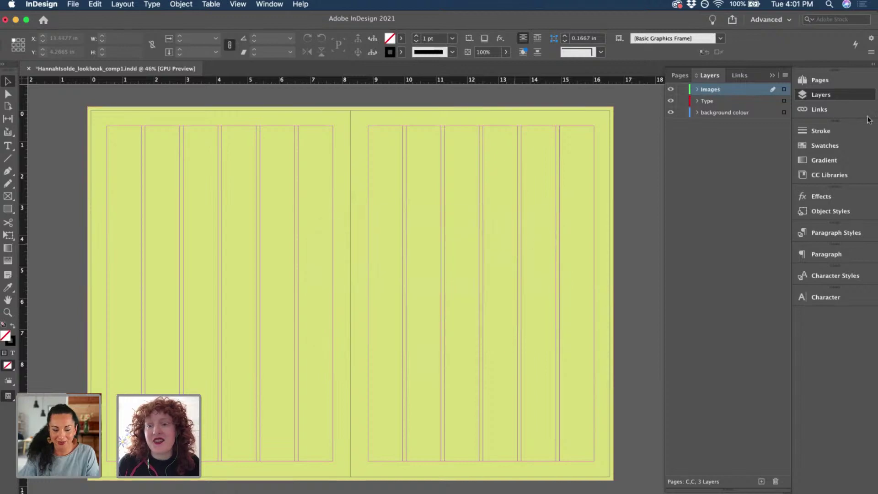
Duplicate the C-Master spread to create a fourth master spread.
{"action": "left_click", "coordinate": [824, 80]}
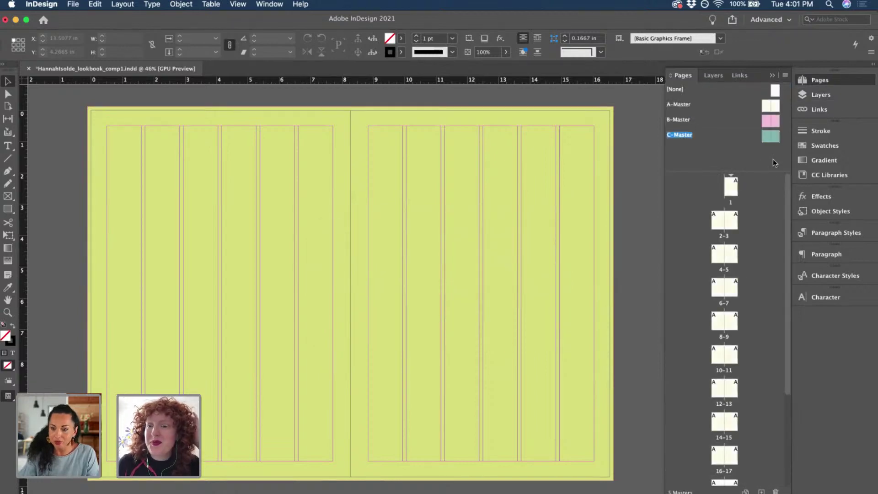
{"action": "left_click_drag", "start_coordinate": [773, 139], "coordinate": [773, 145]}
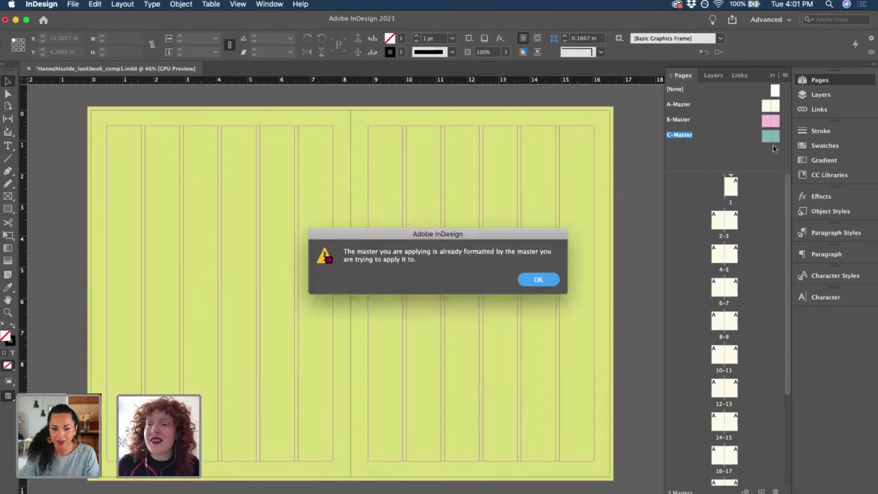
{"action": "left_click", "coordinate": [542, 279]}
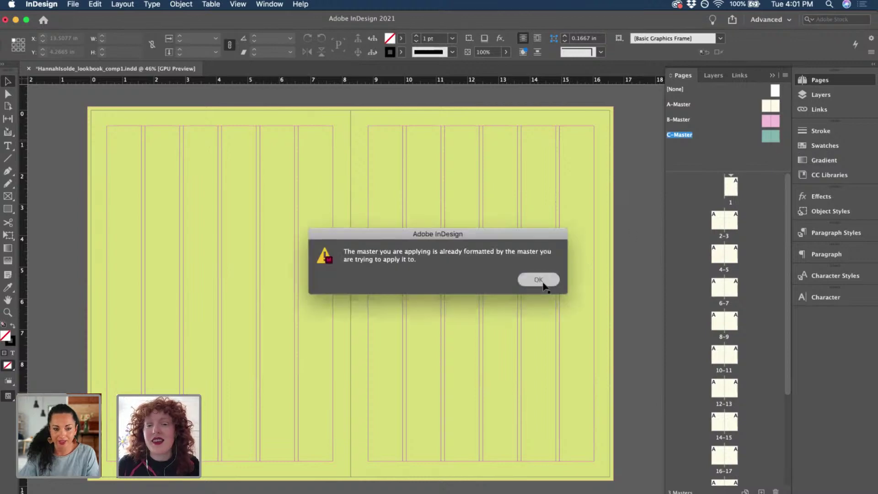
{"action": "right_click", "coordinate": [776, 133]}
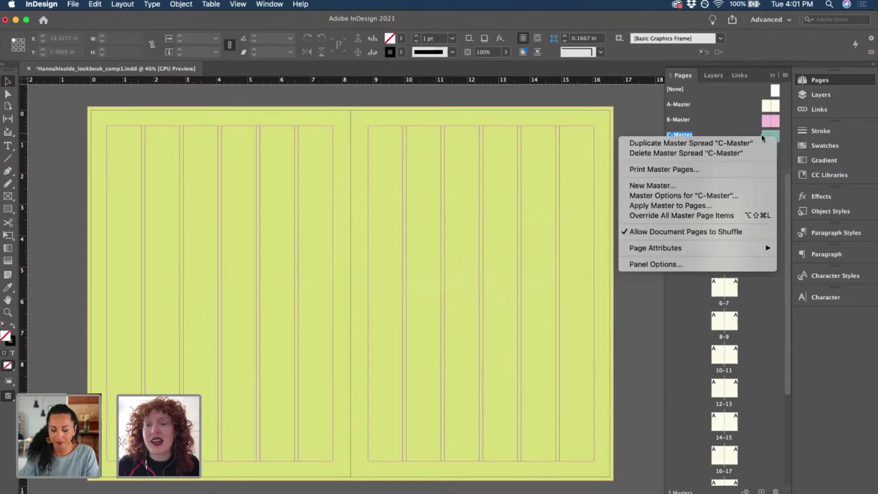
{"action": "left_click", "coordinate": [710, 143]}
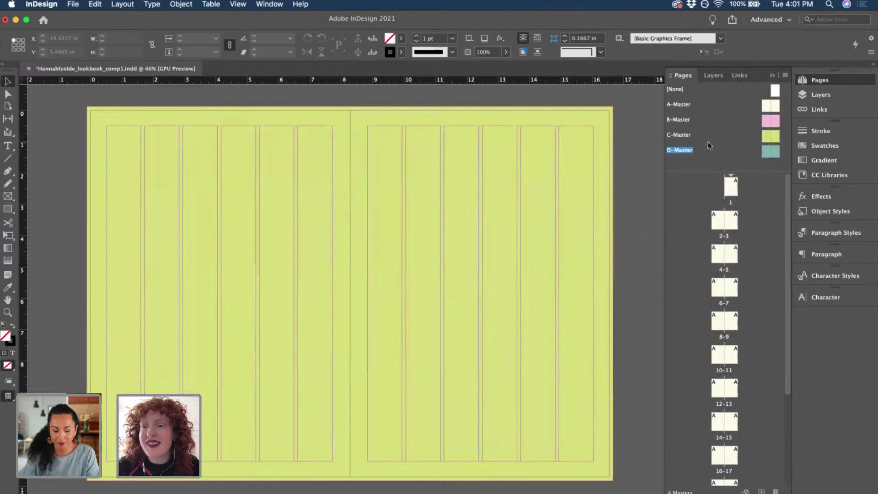
{"action": "left_click", "coordinate": [363, 122]}
{"action": "left_click", "coordinate": [401, 39]}
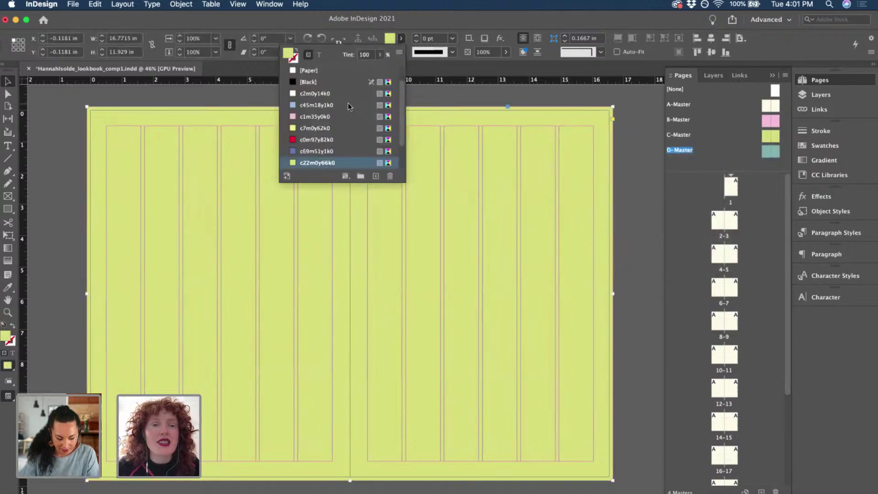
{"action": "scroll", "coordinate": [348, 102], "scroll_direction": "down", "scroll_amount": 3}
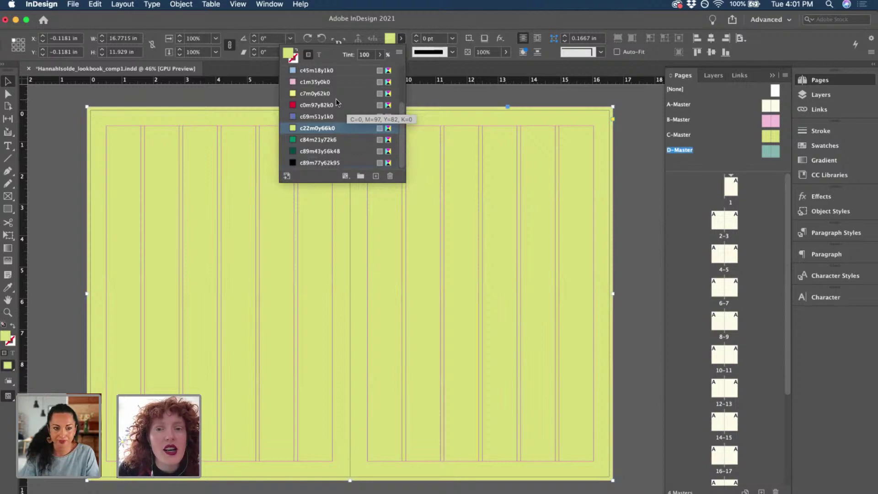
{"action": "left_click", "coordinate": [614, 219]}
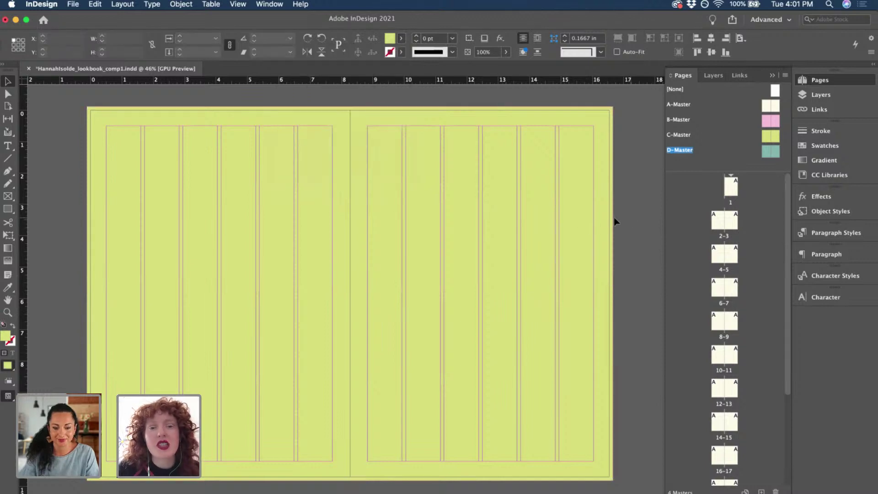
Narrow the D-Master background rectangle to end at the spine and place a copy of it over the right-hand page.
{"action": "left_click_drag", "start_coordinate": [613, 294], "coordinate": [350, 290]}
{"action": "left_click_drag", "start_coordinate": [270, 232], "coordinate": [536, 240]}
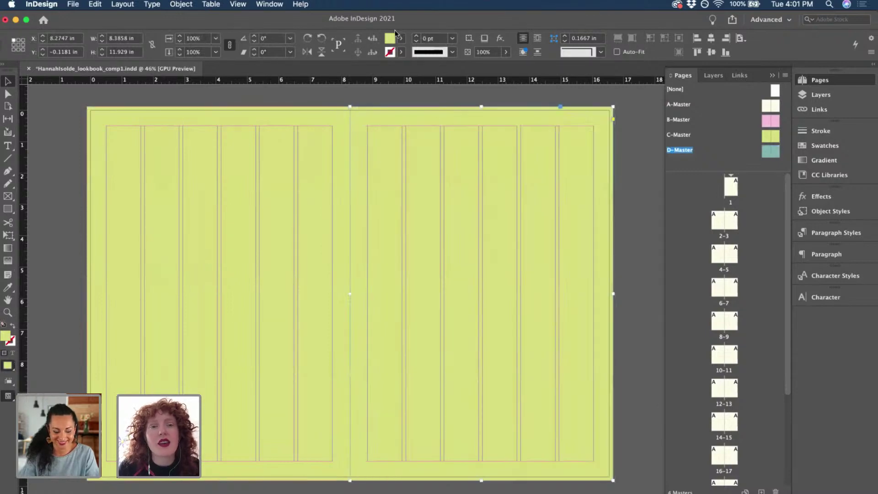
Fill the right-hand page's background rectangle on D-Master with the yellow swatch c7m0y62k0.
{"action": "left_click", "coordinate": [401, 38]}
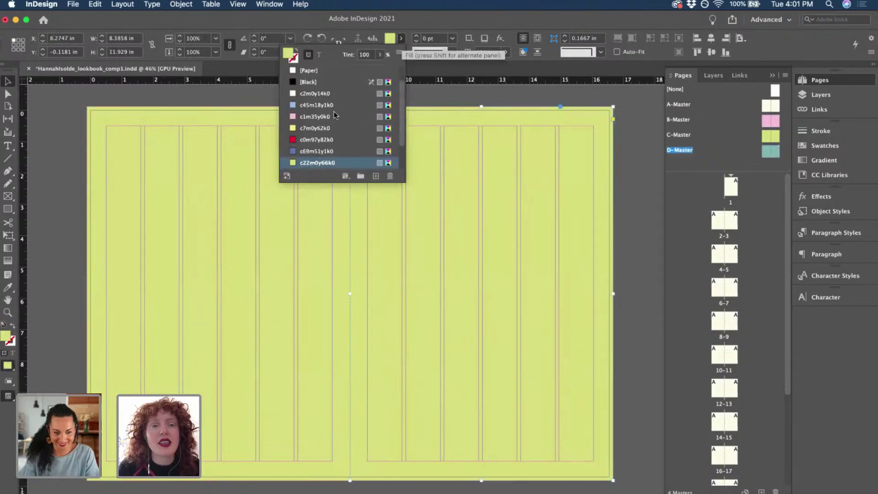
{"action": "left_click", "coordinate": [293, 129]}
{"action": "left_click", "coordinate": [634, 146]}
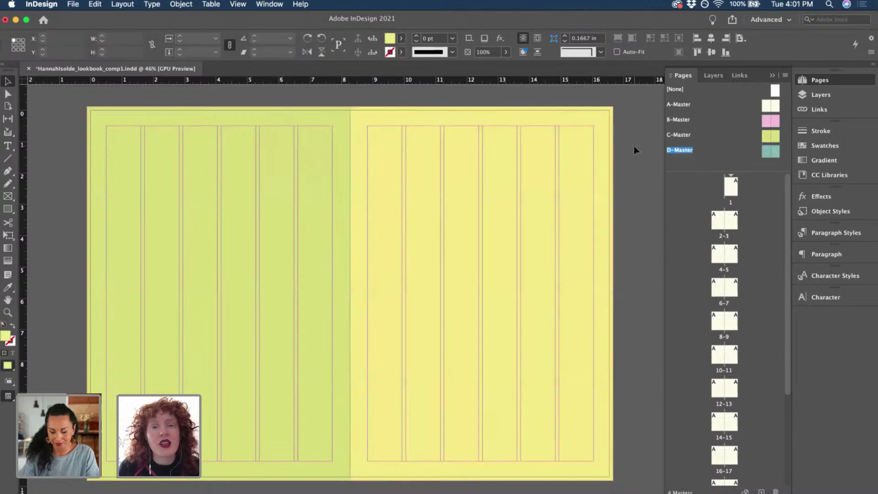
Preview the two-colour D-Master spread without guides, save the document and fit the spread in the window.
{"action": "scroll", "coordinate": [338, 94], "scroll_direction": "up", "scroll_amount": 3}
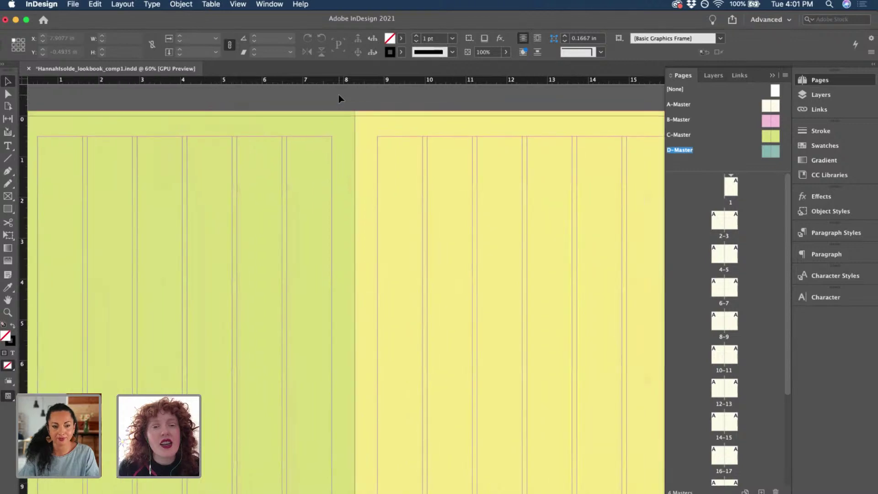
{"action": "scroll", "coordinate": [338, 94], "scroll_direction": "up", "scroll_amount": 4}
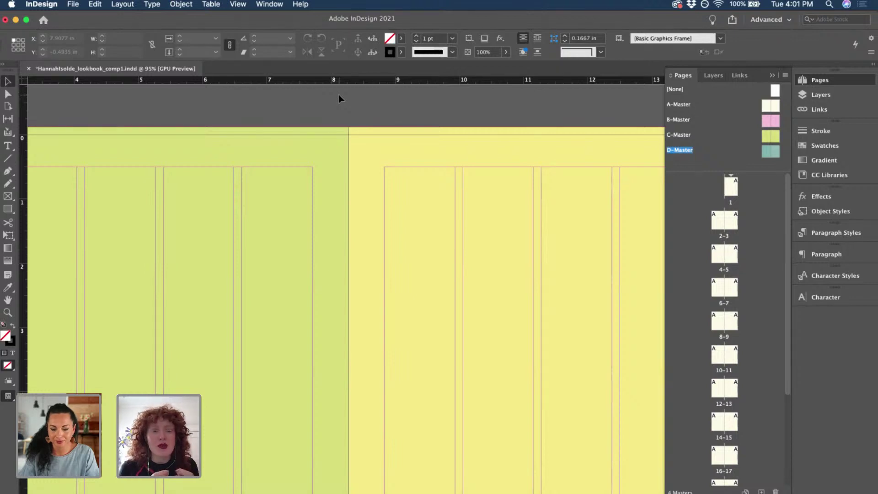
{"action": "scroll", "coordinate": [338, 94], "scroll_direction": "down", "scroll_amount": 3}
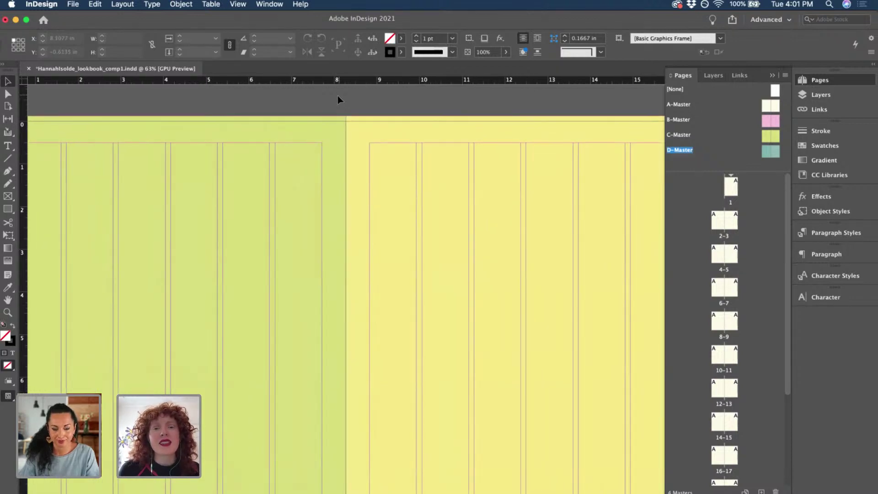
{"action": "key", "text": "w"}
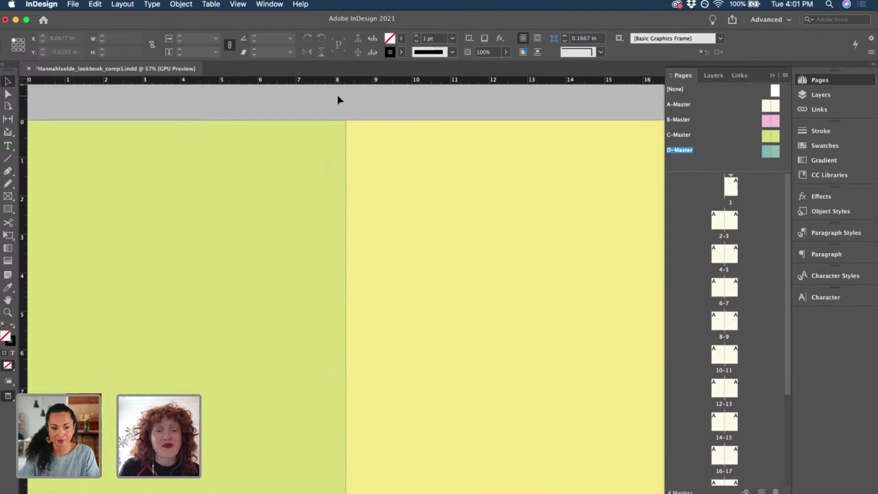
{"action": "scroll", "coordinate": [337, 99], "scroll_direction": "down", "scroll_amount": 1}
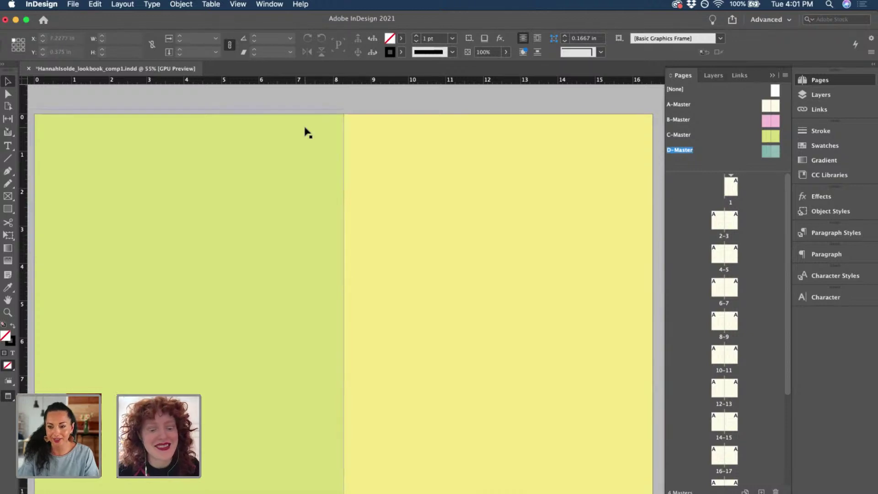
{"action": "key", "text": "super+s"}
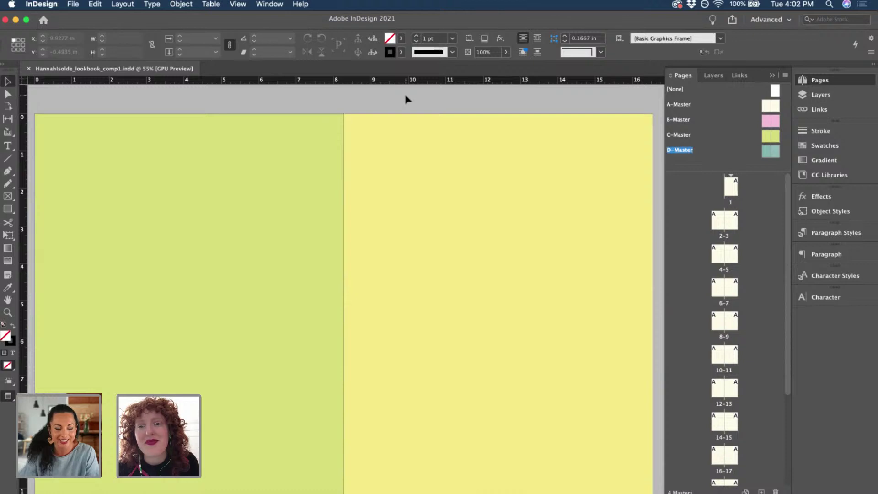
{"action": "key", "text": "super+alt+0"}
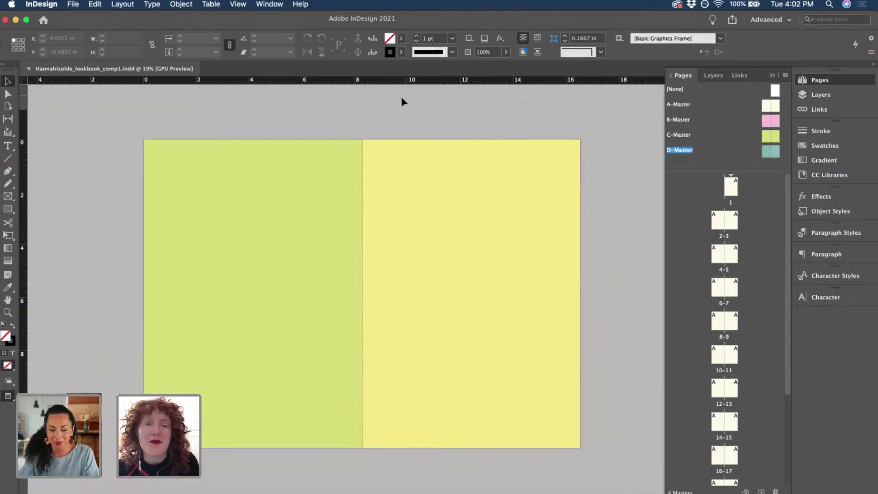
Open the A-Master spread for editing with the upper part of its column grid in close view.
{"action": "left_click", "coordinate": [397, 176]}
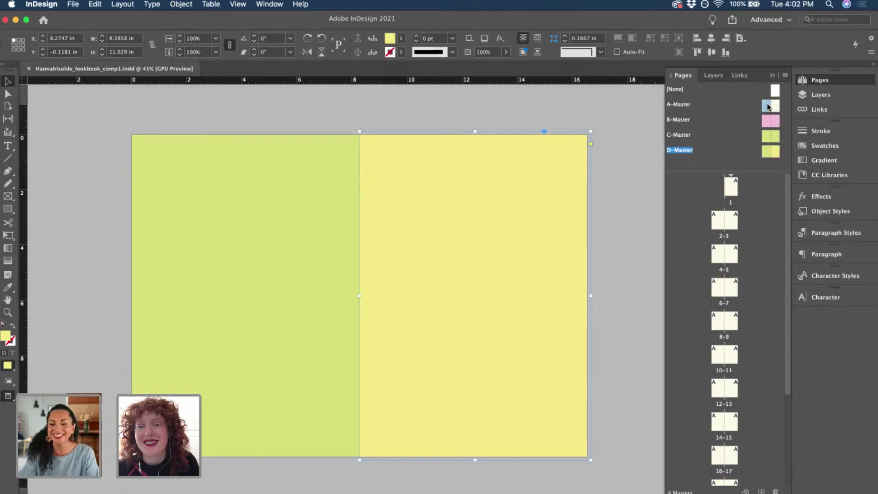
{"action": "double_click", "coordinate": [770, 105]}
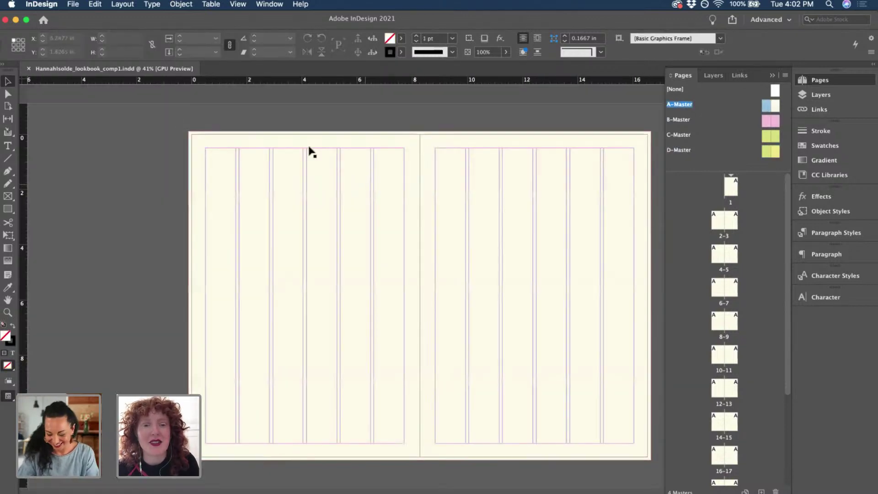
{"action": "scroll", "coordinate": [308, 150], "scroll_direction": "up", "scroll_amount": 3}
{"action": "scroll", "coordinate": [311, 152], "scroll_direction": "right", "scroll_amount": 2}
{"action": "scroll", "coordinate": [311, 152], "scroll_direction": "down", "scroll_amount": 1}
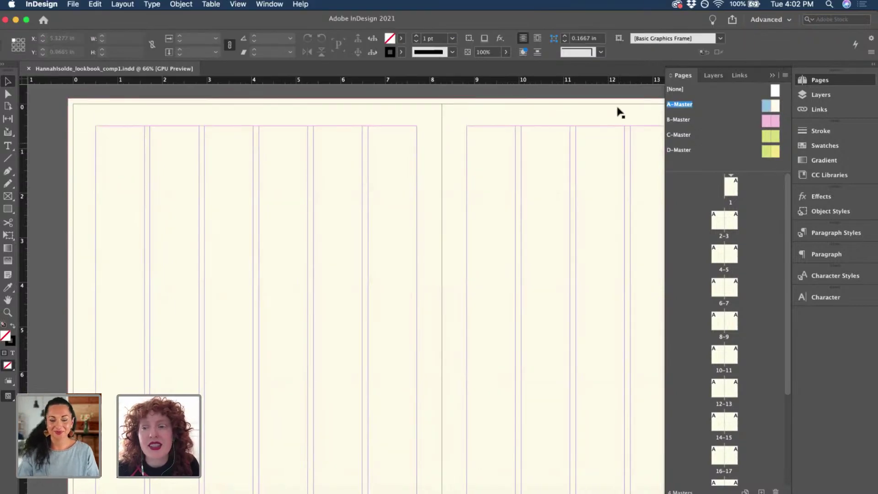
Activate the Type tool and make the Type layer the active layer on the A-Master spread.
{"action": "left_click", "coordinate": [8, 145]}
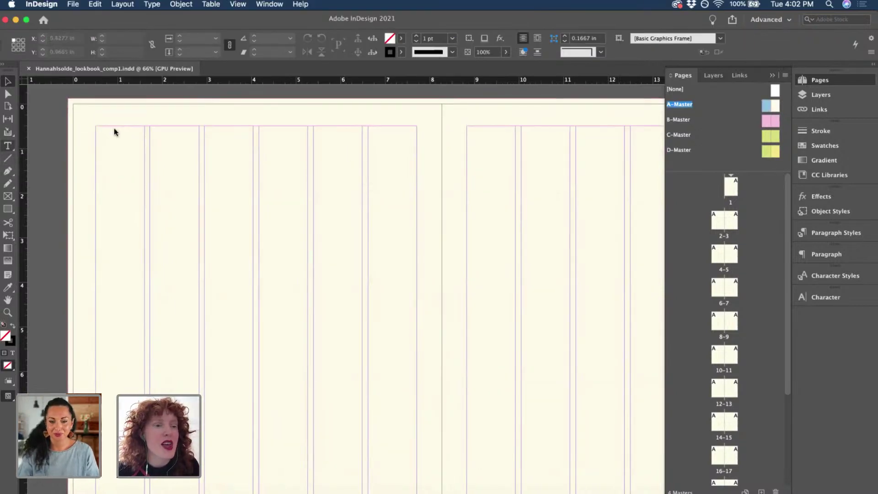
{"action": "left_click", "coordinate": [819, 94]}
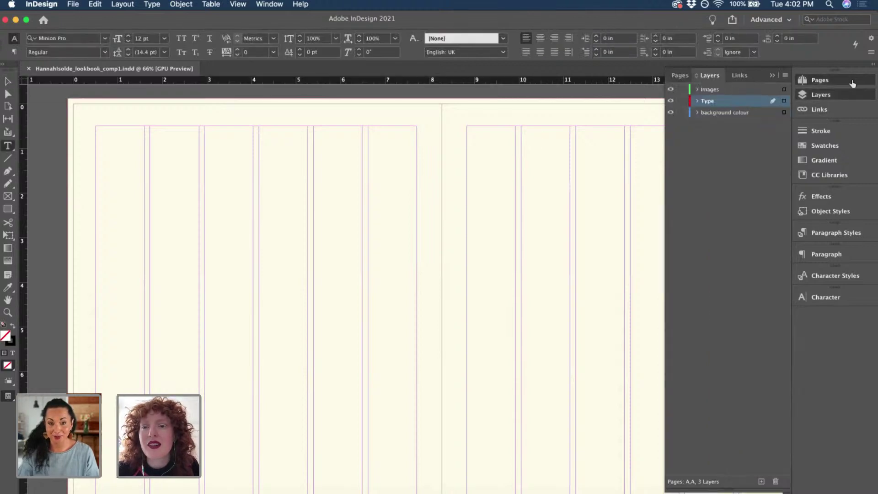
{"action": "left_click", "coordinate": [818, 80]}
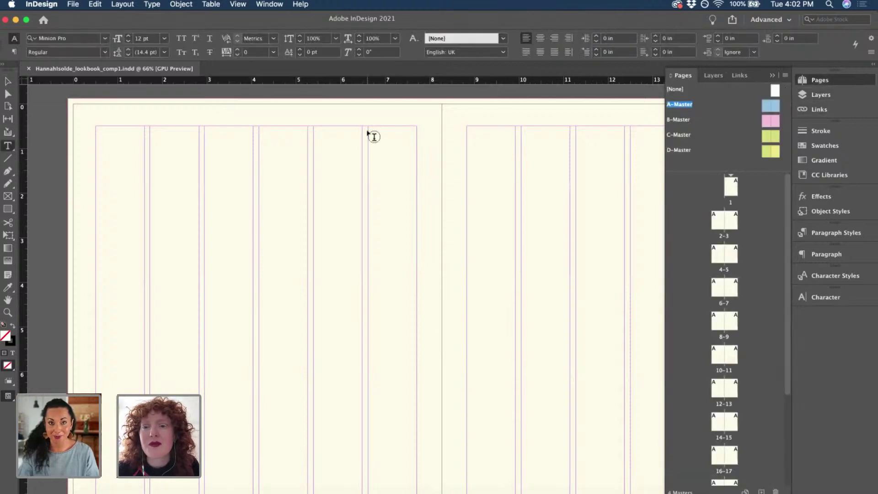
{"action": "left_click", "coordinate": [819, 97]}
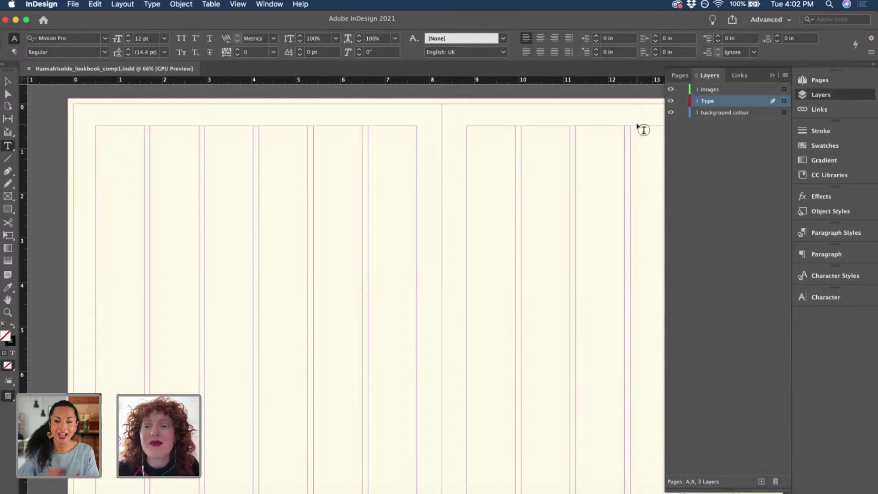
Lock the background colour layer and add a text frame about 7.2 by 5 in across the left page's upper columns, reading "H1 - Roslindale".
{"action": "left_click", "coordinate": [683, 113]}
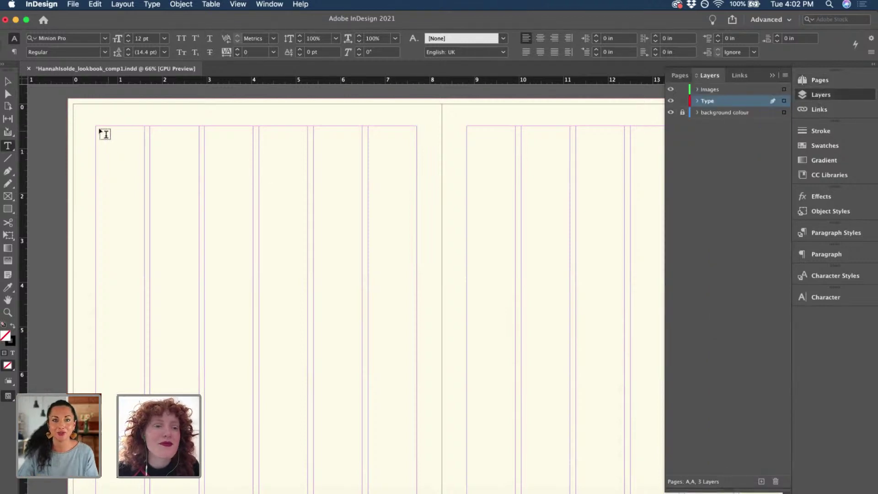
{"action": "left_click_drag", "start_coordinate": [95, 125], "coordinate": [416, 348]}
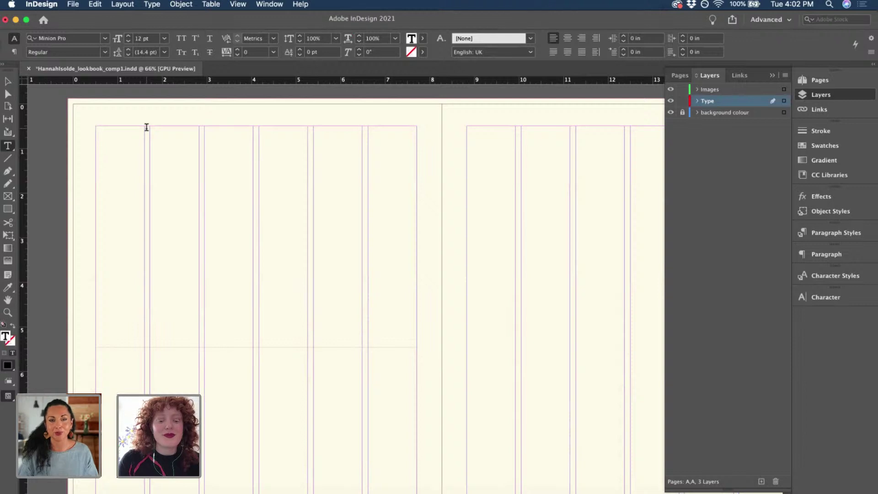
{"action": "type", "text": "H1 -"}
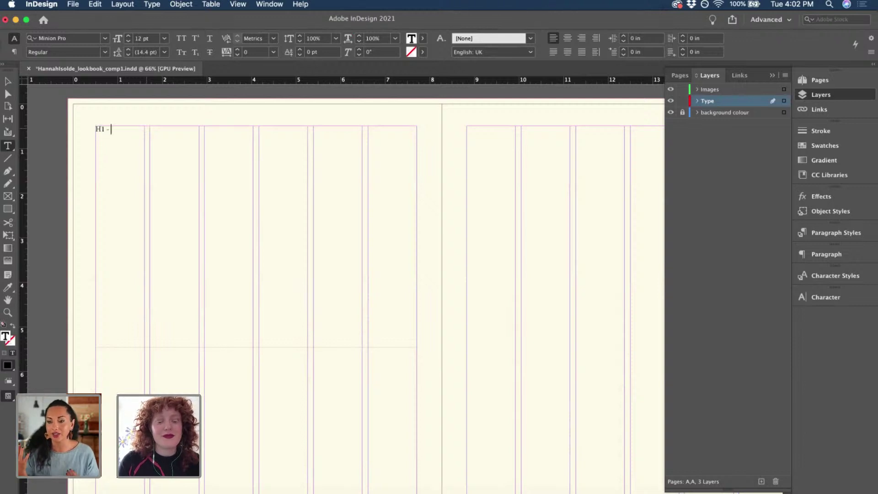
{"action": "type", "text": " Roslindale"}
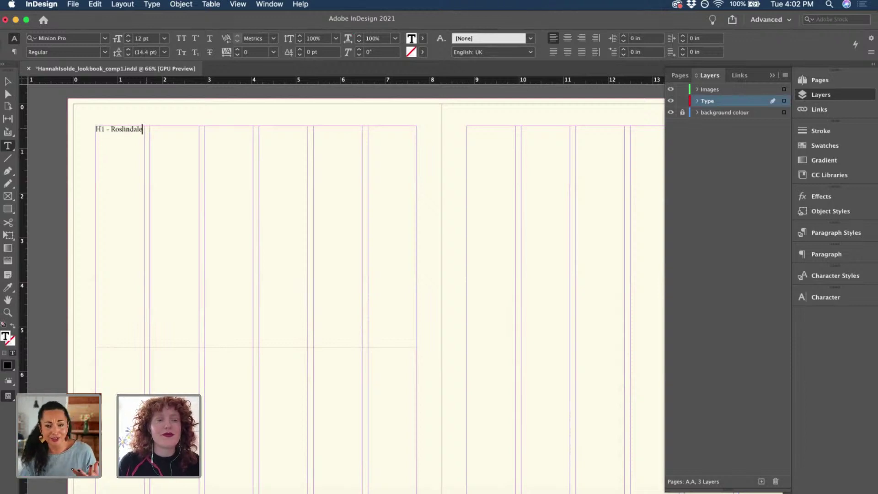
Duplicate the "H1 - Roslindale" line beneath itself and change the copy to "H2 - Roslindale".
{"action": "triple_click", "coordinate": [143, 129]}
{"action": "key", "text": "cmd+c"}
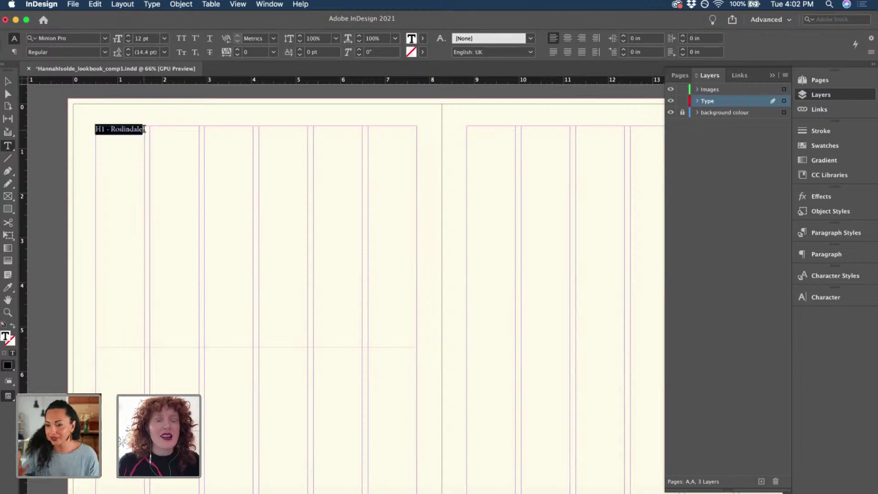
{"action": "key", "text": "BackSpace"}
{"action": "key", "text": "cmd+z"}
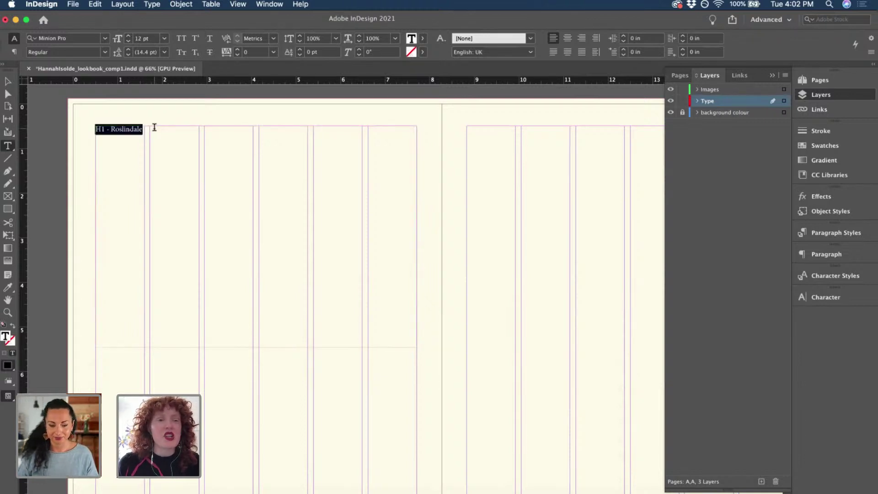
{"action": "left_click", "coordinate": [150, 129]}
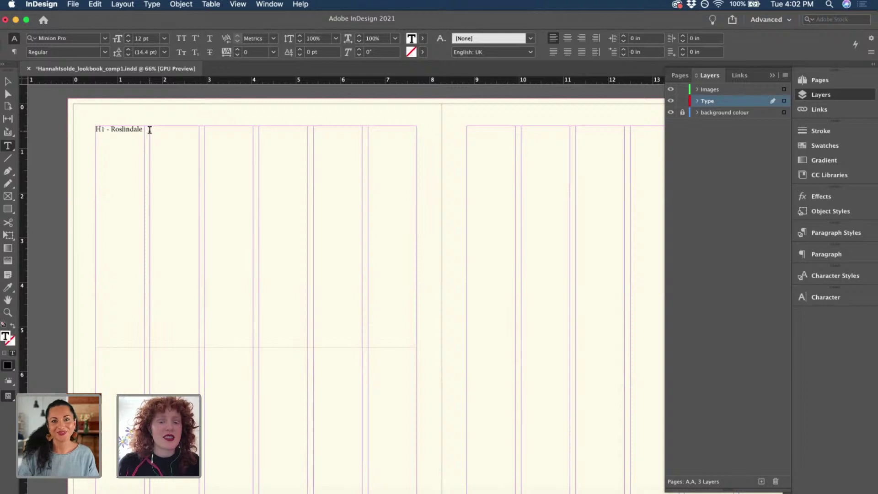
{"action": "key", "text": "Return"}
{"action": "key", "text": "cmd+v"}
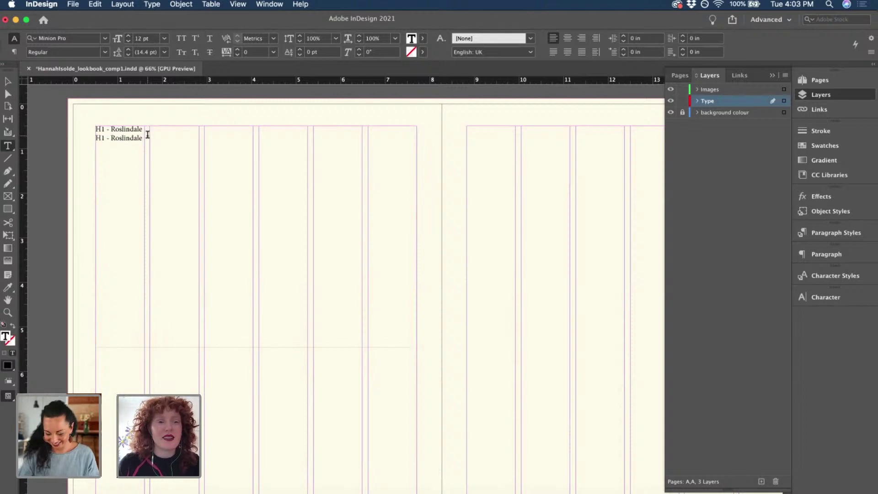
{"action": "left_click", "coordinate": [105, 138]}
{"action": "key", "text": "BackSpace"}
{"action": "type", "text": "2"}
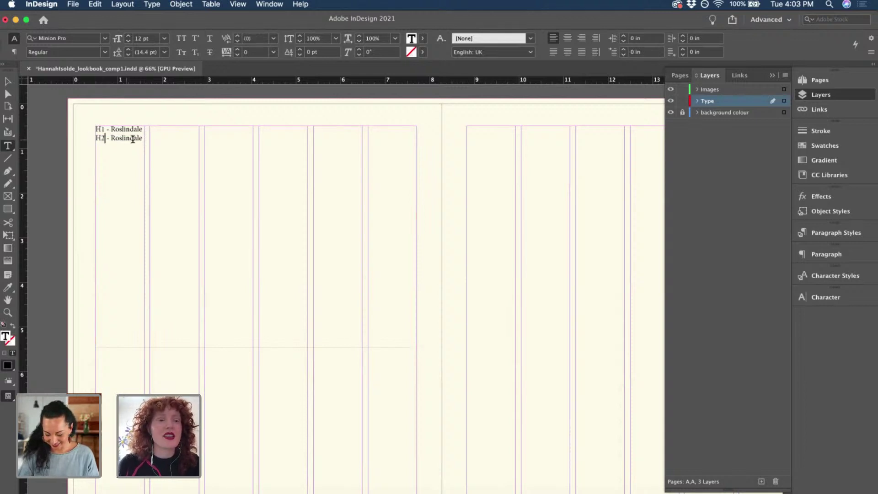
Add the lines "H3 - Astoria" and "Bodycopy -" below the H2 line in the text frame.
{"action": "left_click", "coordinate": [143, 138]}
{"action": "key", "text": "Return"}
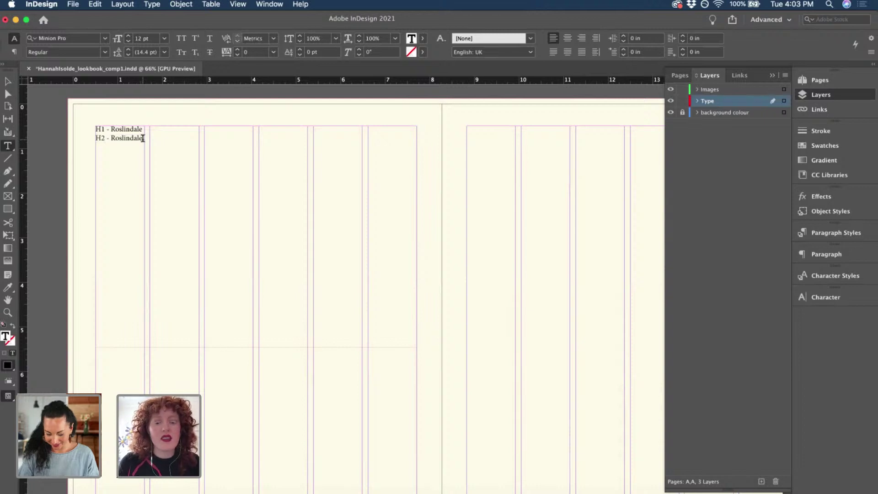
{"action": "type", "text": "H3"}
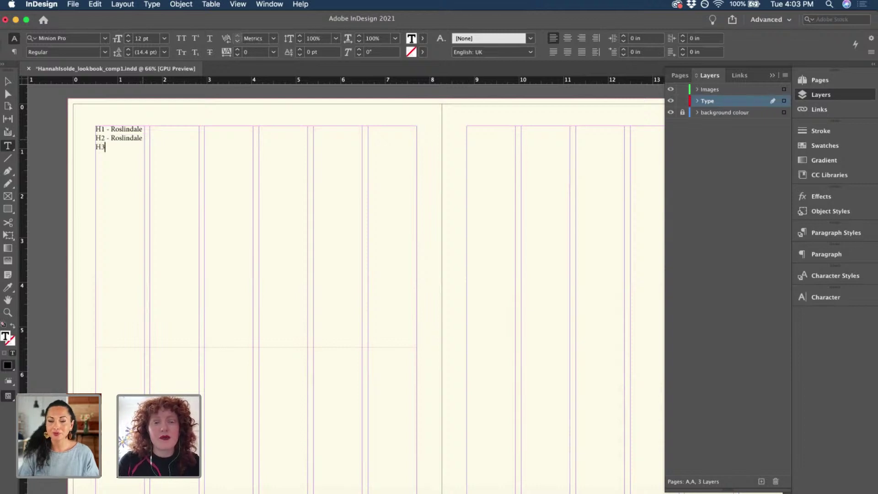
{"action": "type", "text": " - Astoria"}
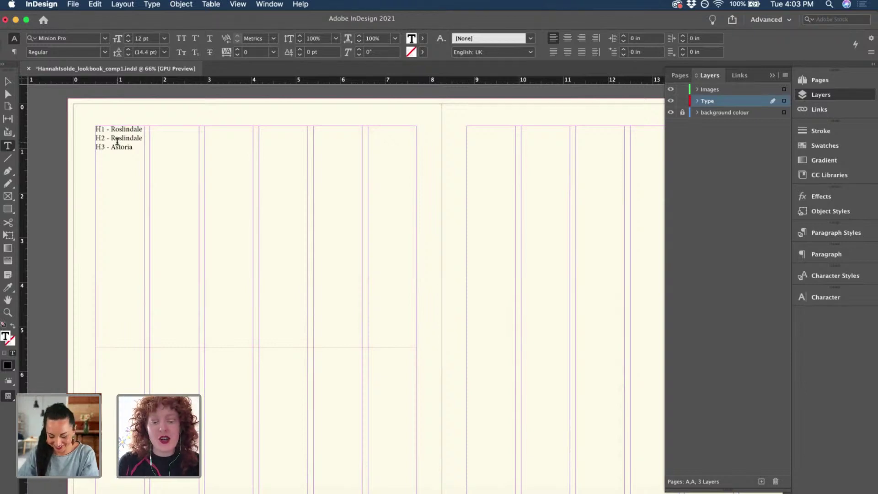
{"action": "type", "text": "Body"}
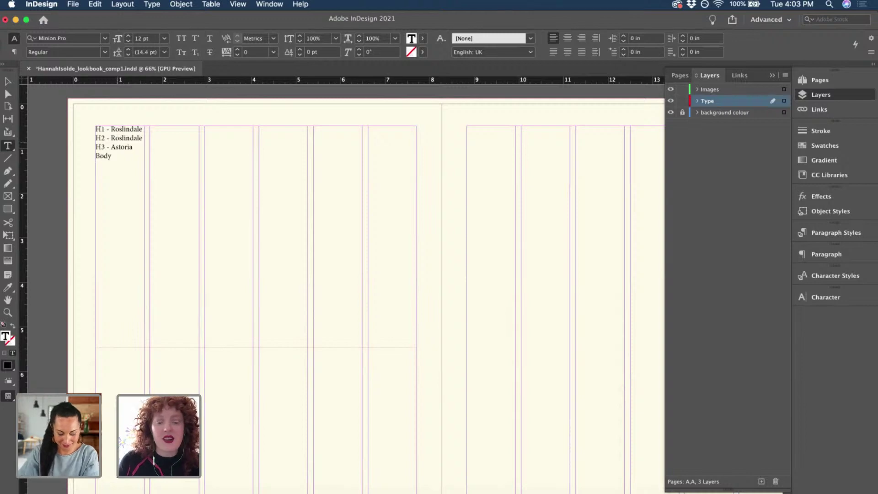
{"action": "type", "text": "copy"}
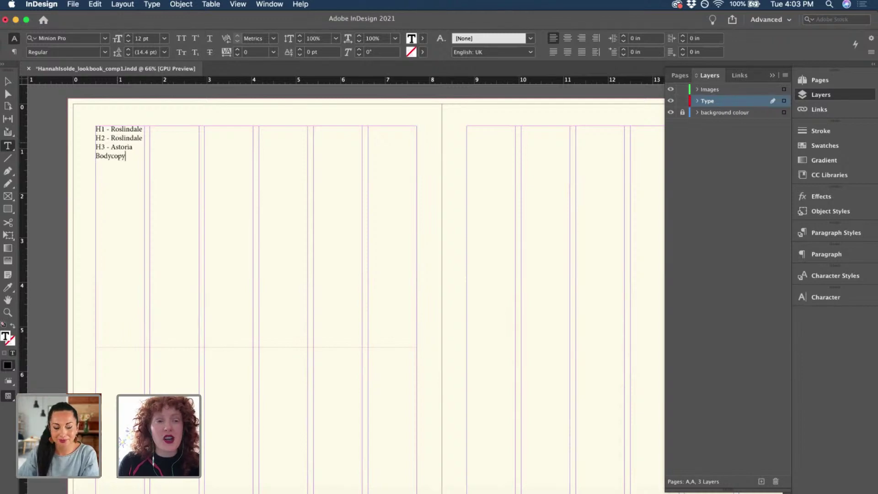
{"action": "type", "text": " -"}
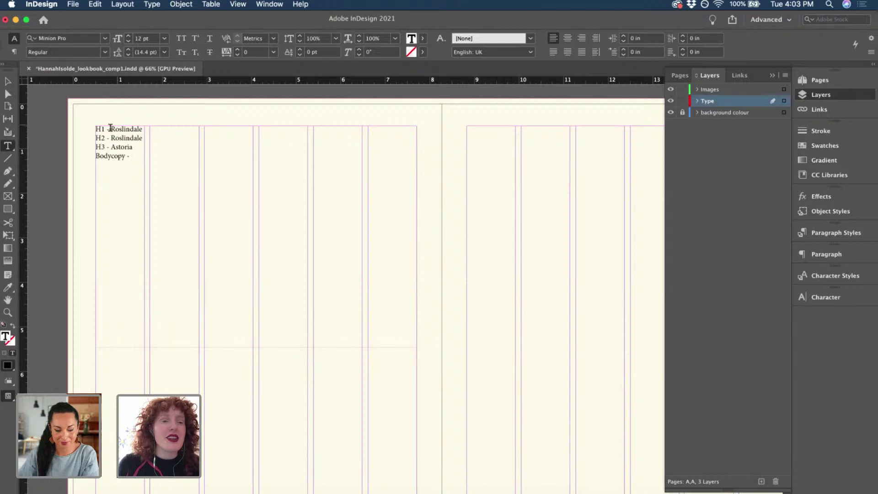
Format the H1 line in Roslindale Display Condensed Light at 72 pt with All Caps.
{"action": "left_click_drag", "start_coordinate": [141, 128], "coordinate": [93, 130]}
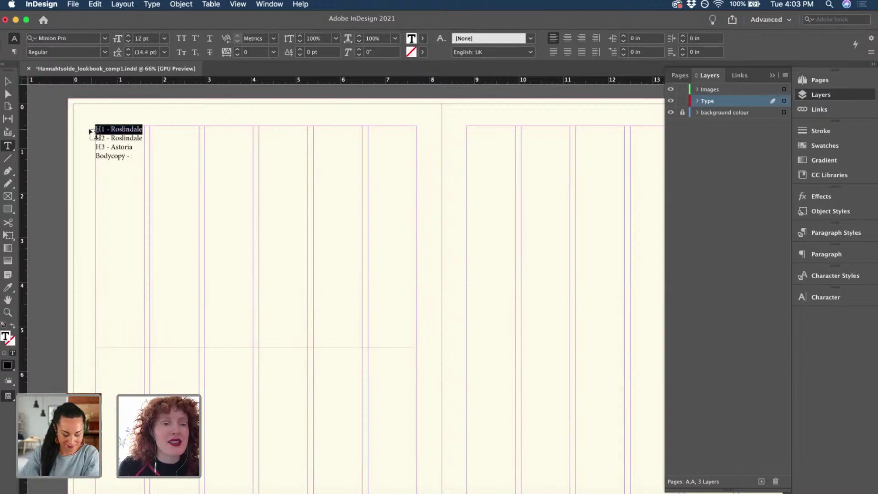
{"action": "left_click", "coordinate": [75, 38]}
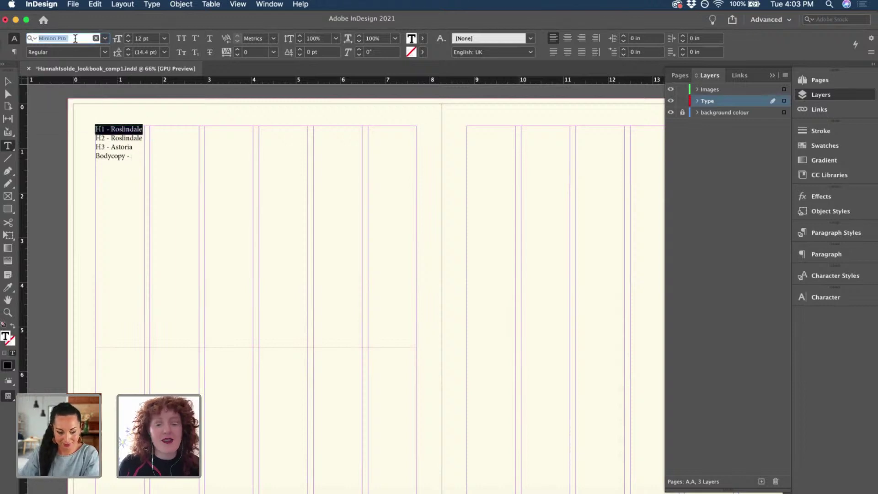
{"action": "type", "text": "ros"}
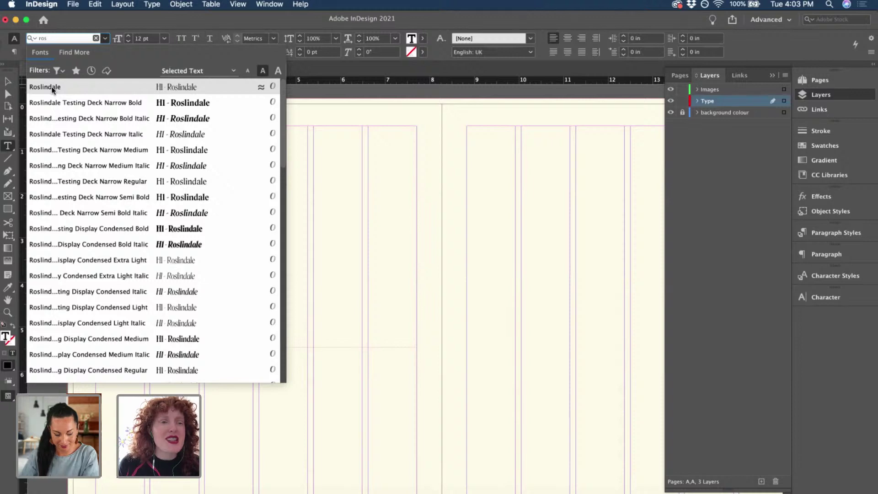
{"action": "key", "text": "Return"}
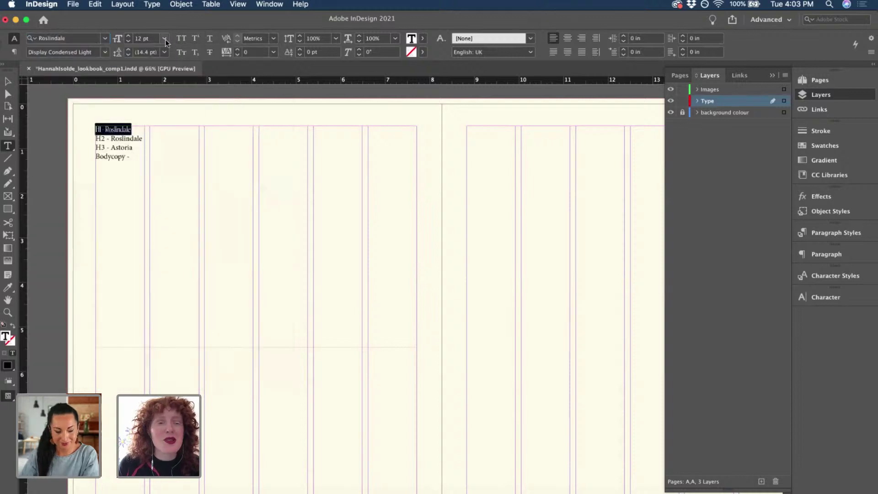
{"action": "left_click", "coordinate": [164, 39]}
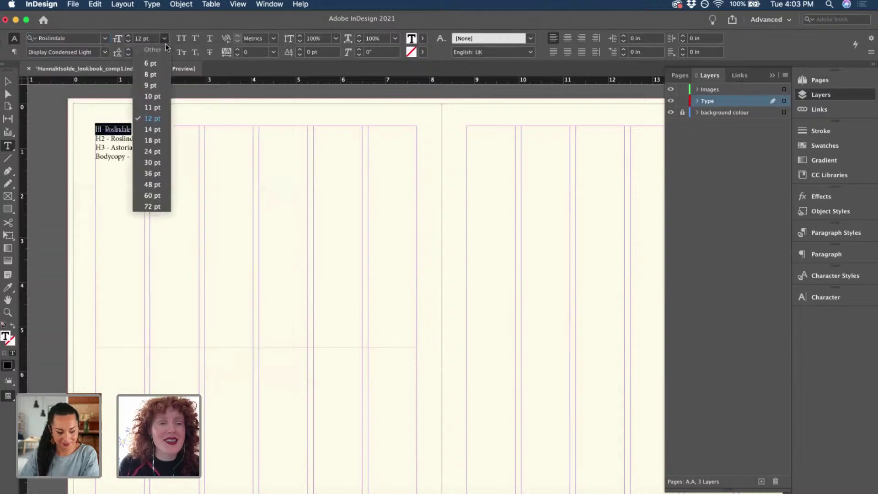
{"action": "left_click", "coordinate": [156, 204]}
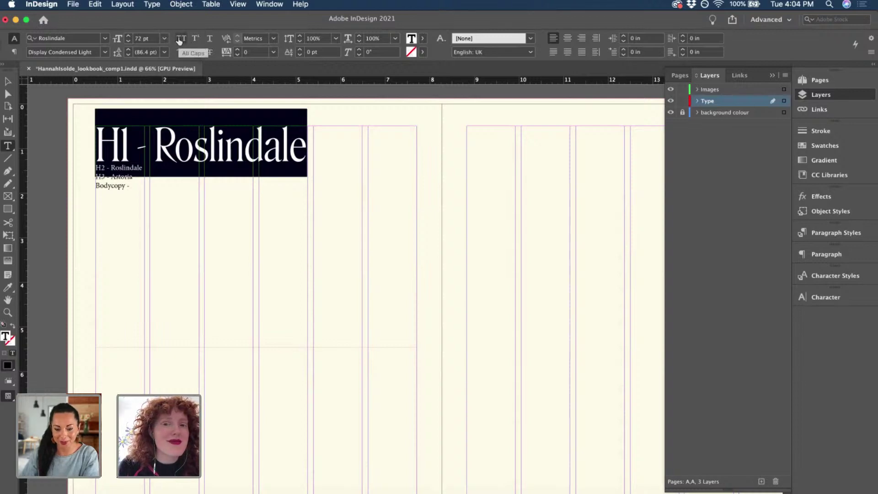
{"action": "left_click", "coordinate": [181, 38]}
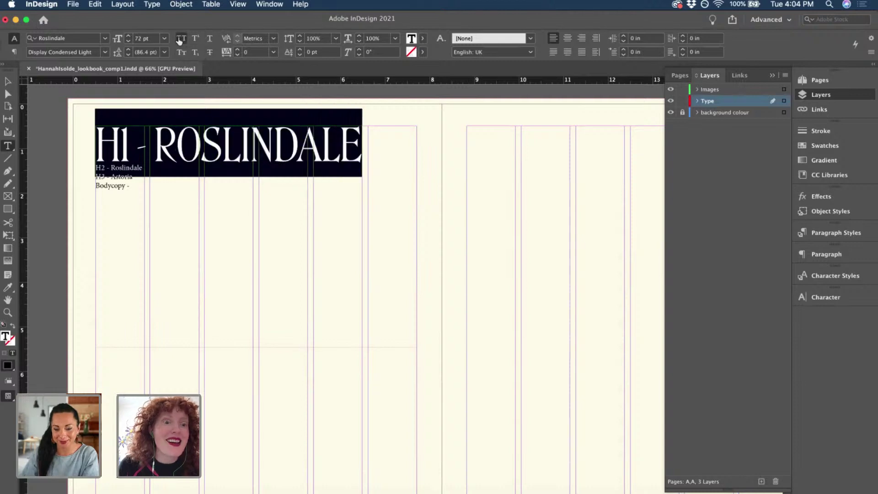
Set the kerning of the whole H1 heading line to Optical.
{"action": "left_click", "coordinate": [154, 144]}
{"action": "key", "text": "super+a"}
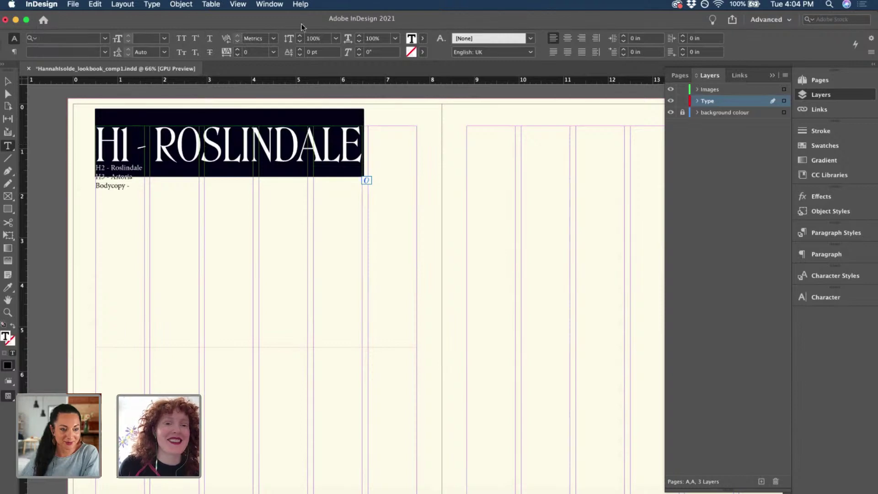
{"action": "double_click", "coordinate": [218, 143]}
{"action": "key", "text": "super+a"}
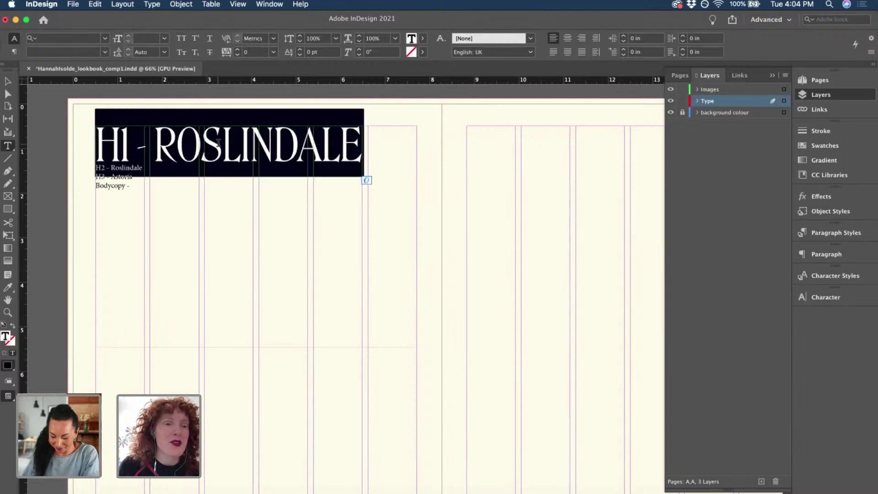
{"action": "left_click", "coordinate": [323, 143]}
{"action": "left_click_drag", "start_coordinate": [362, 143], "coordinate": [67, 150]}
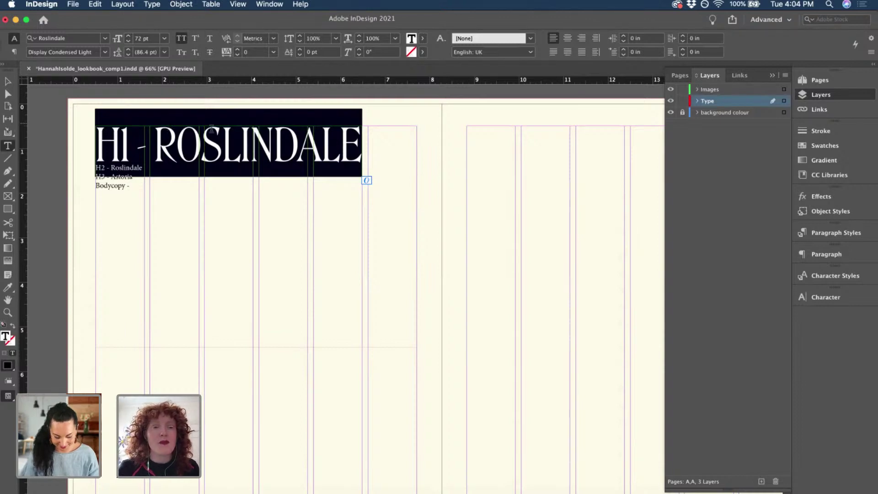
{"action": "scroll", "coordinate": [212, 129], "scroll_direction": "up", "scroll_amount": 3}
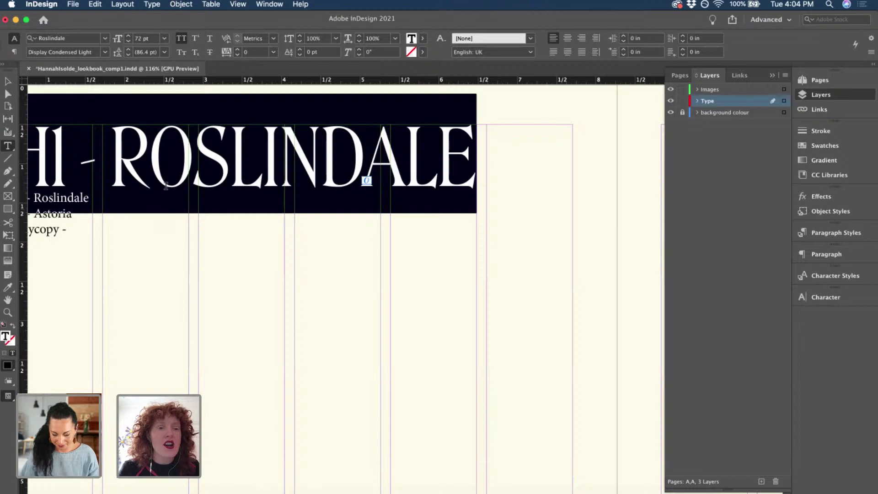
{"action": "scroll", "coordinate": [194, 230], "scroll_direction": "left", "scroll_amount": 3}
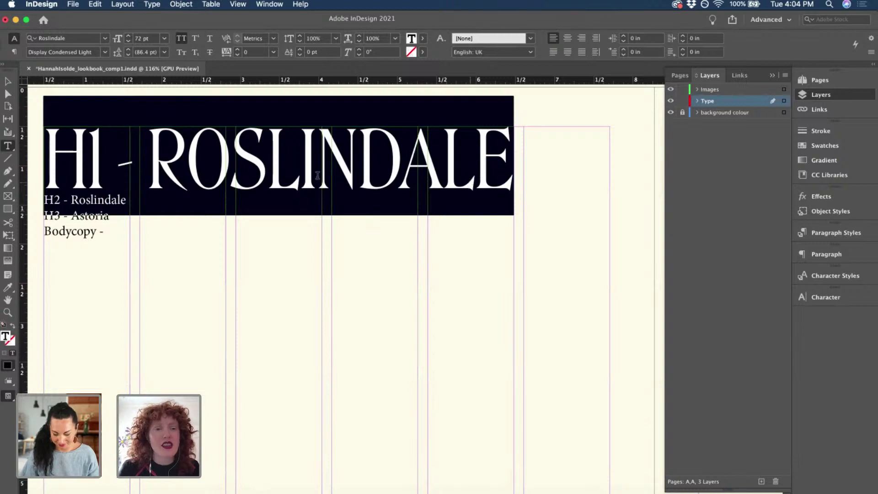
{"action": "left_click", "coordinate": [275, 38]}
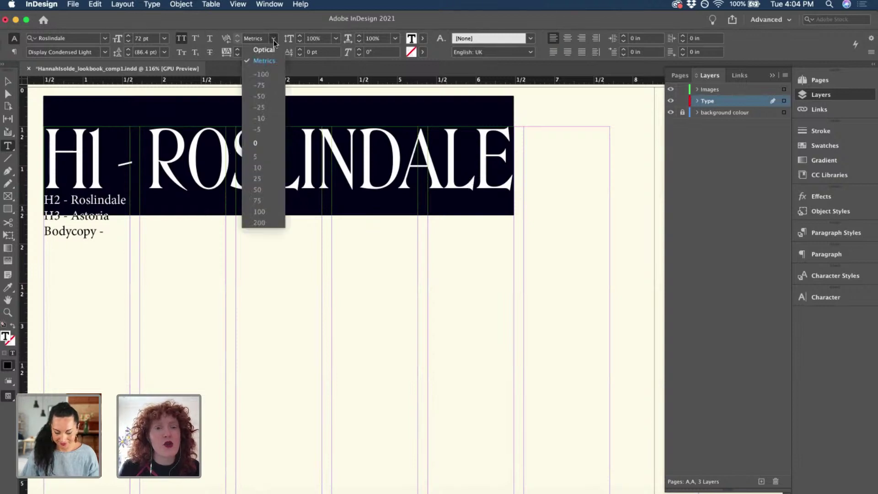
{"action": "left_click", "coordinate": [279, 26]}
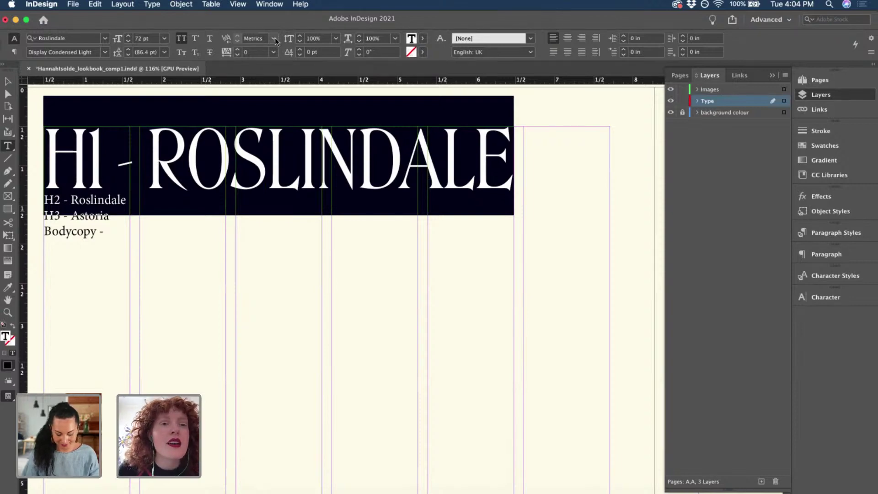
{"action": "left_click", "coordinate": [274, 38]}
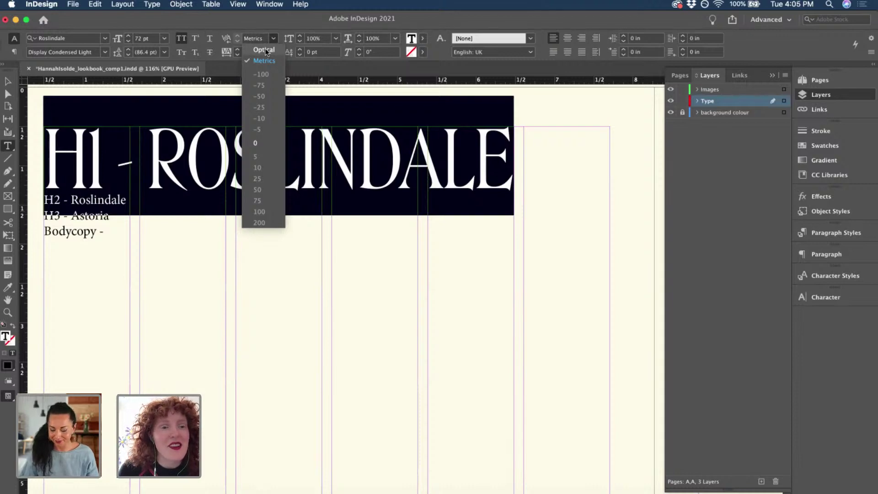
{"action": "left_click", "coordinate": [265, 49]}
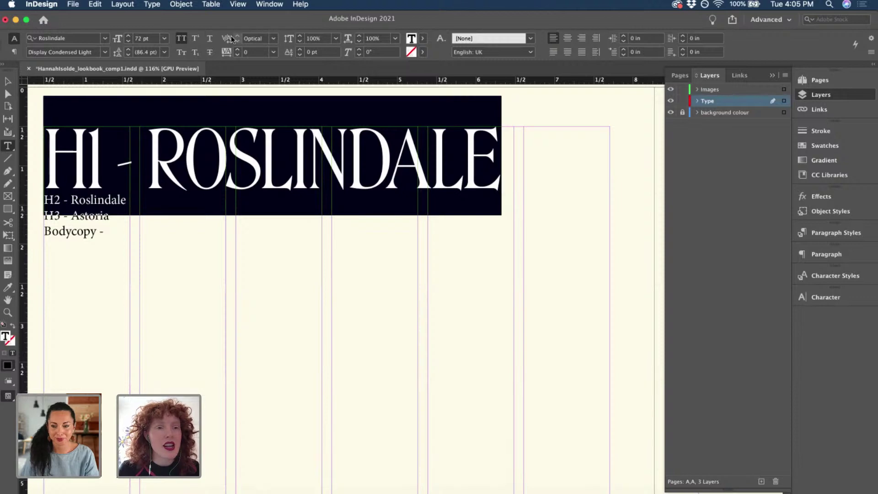
Increase the font size of the whole H1 heading line to 84 pt.
{"action": "left_click", "coordinate": [8, 82]}
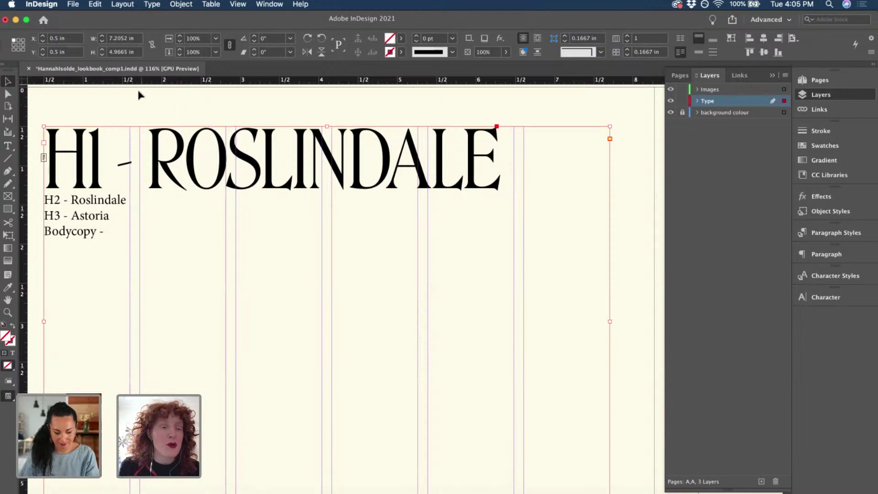
{"action": "double_click", "coordinate": [191, 151]}
{"action": "triple_click", "coordinate": [190, 151]}
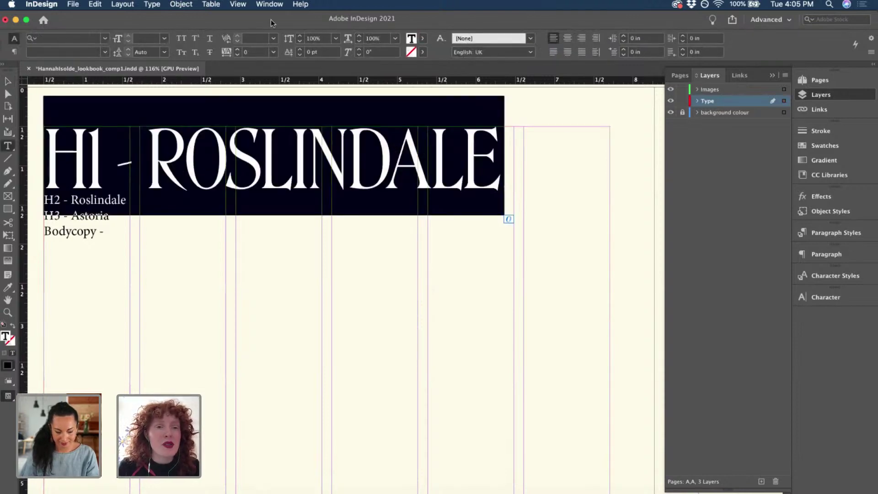
{"action": "left_click", "coordinate": [281, 146]}
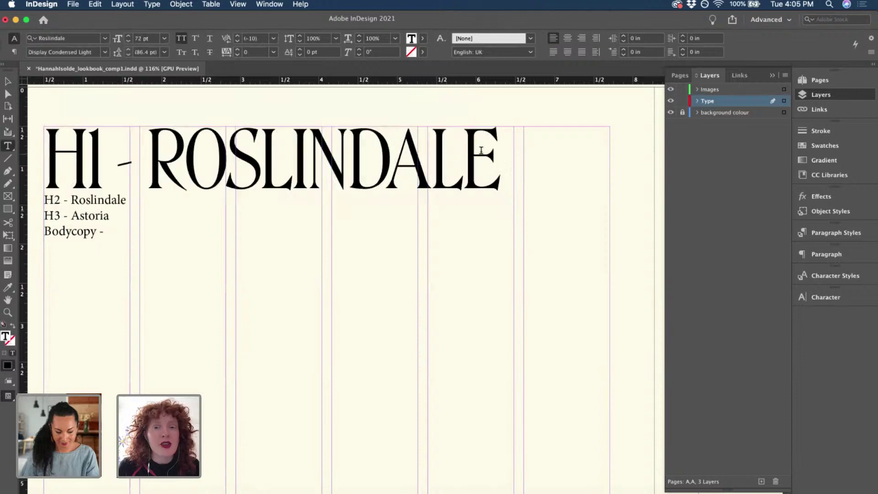
{"action": "left_click_drag", "start_coordinate": [267, 150], "coordinate": [47, 162]}
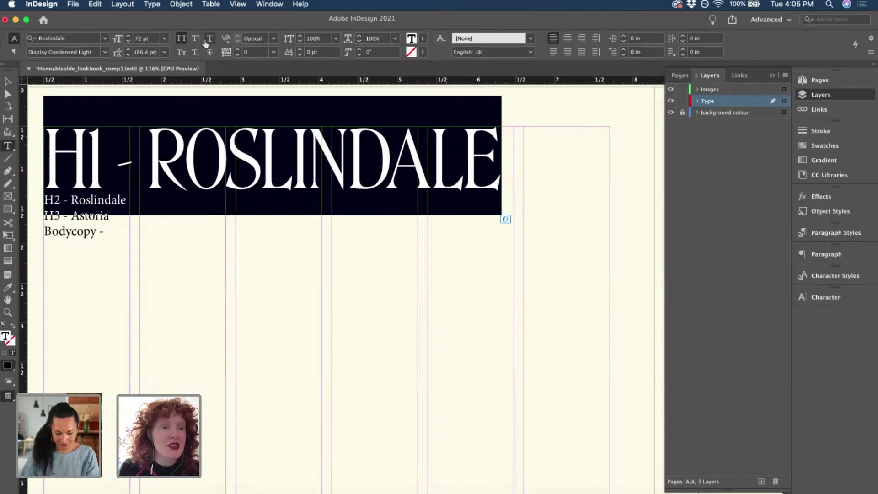
{"action": "left_click", "coordinate": [129, 37]}
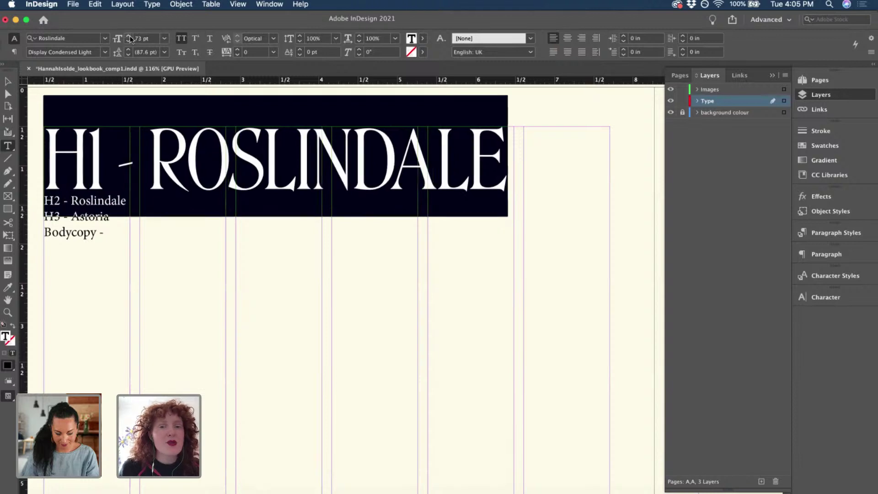
{"action": "left_click", "coordinate": [130, 36]}
{"action": "left_click", "coordinate": [129, 37]}
{"action": "left_click", "coordinate": [129, 37]}
{"action": "left_click", "coordinate": [129, 36]}
{"action": "left_click", "coordinate": [129, 36]}
{"action": "left_click", "coordinate": [129, 36]}
{"action": "left_click", "coordinate": [129, 37]}
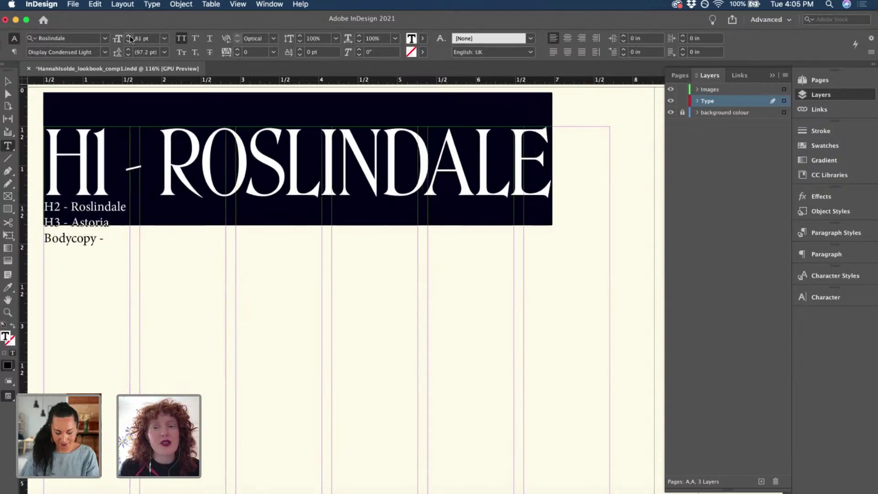
{"action": "left_click", "coordinate": [129, 36]}
{"action": "left_click", "coordinate": [130, 37]}
{"action": "left_click", "coordinate": [129, 36]}
{"action": "left_click", "coordinate": [129, 36]}
{"action": "left_click", "coordinate": [119, 211]}
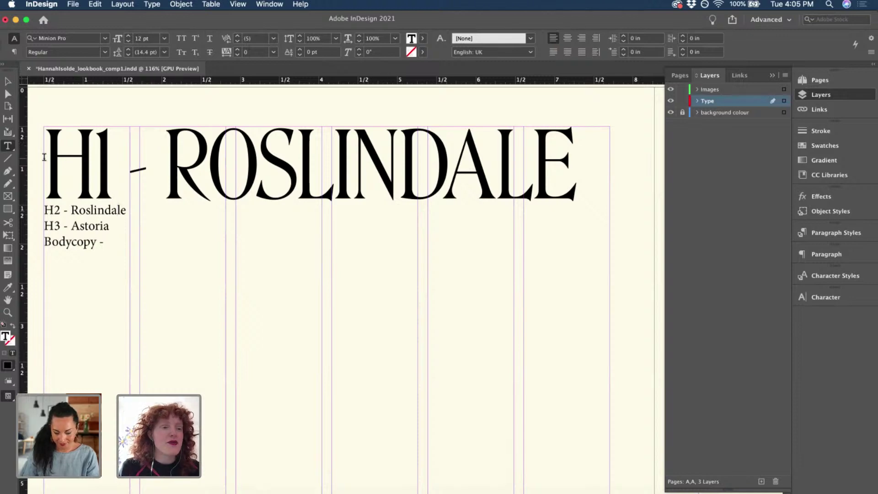
Insert a new line reading "TITLE - RIZADO" above the H1 heading in the text frame.
{"action": "left_click", "coordinate": [45, 180]}
{"action": "key", "text": "Return"}
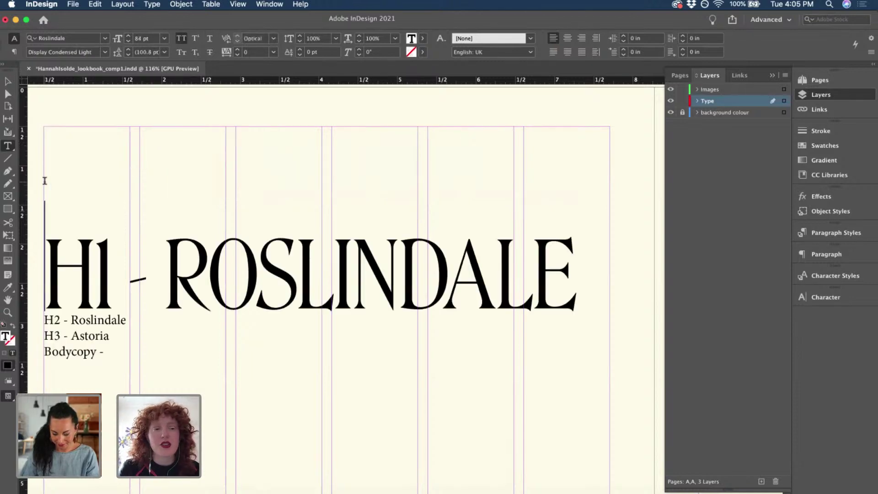
{"action": "type", "text": "TITLEW"}
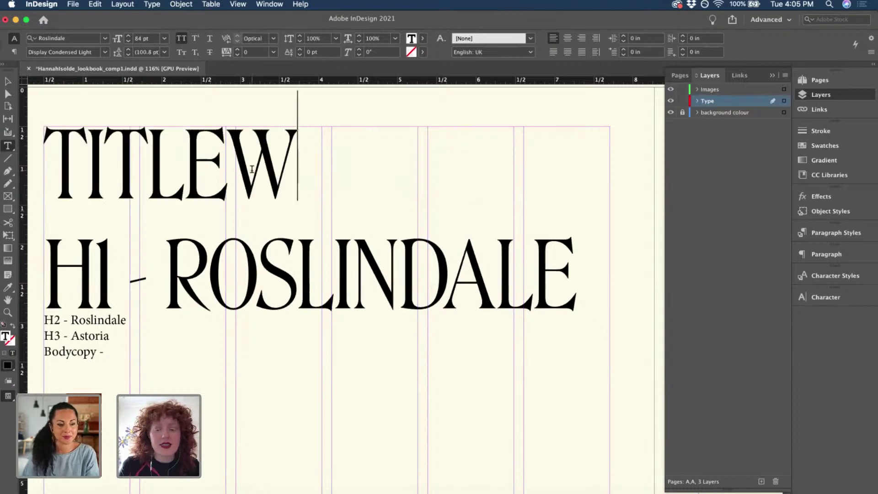
{"action": "key", "text": "BackSpace"}
{"action": "type", "text": "- "}
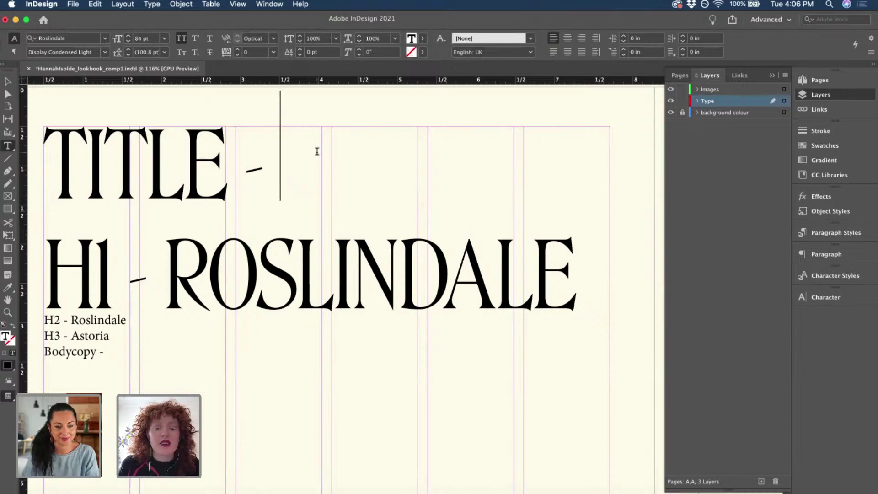
{"action": "type", "text": "RIZADO"}
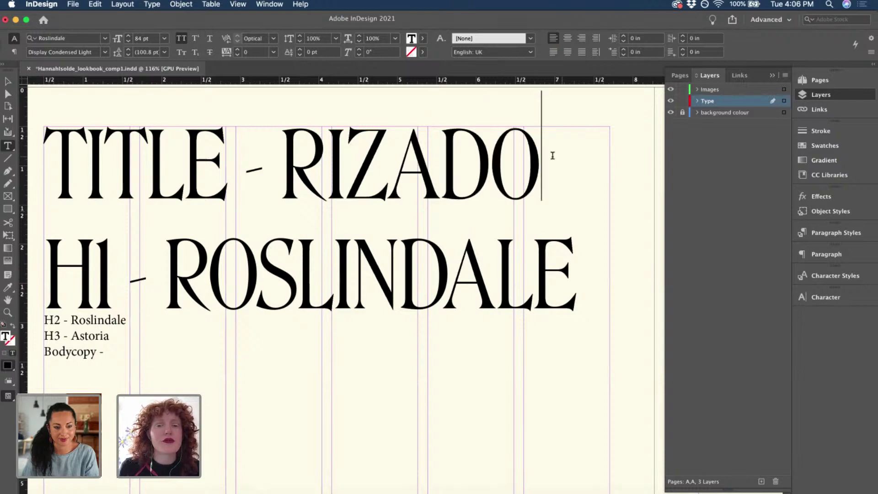
Set the title line in Rizado Script and turn off All Caps for it.
{"action": "left_click_drag", "start_coordinate": [552, 153], "coordinate": [73, 112]}
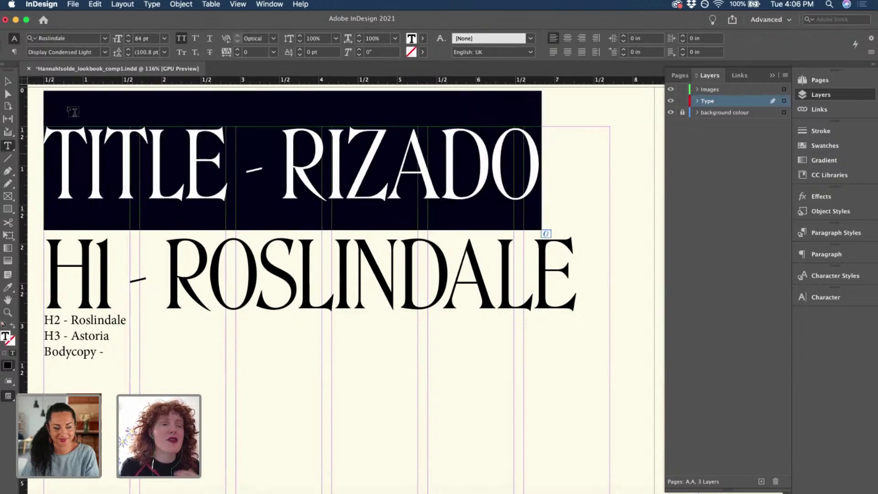
{"action": "left_click", "coordinate": [78, 37]}
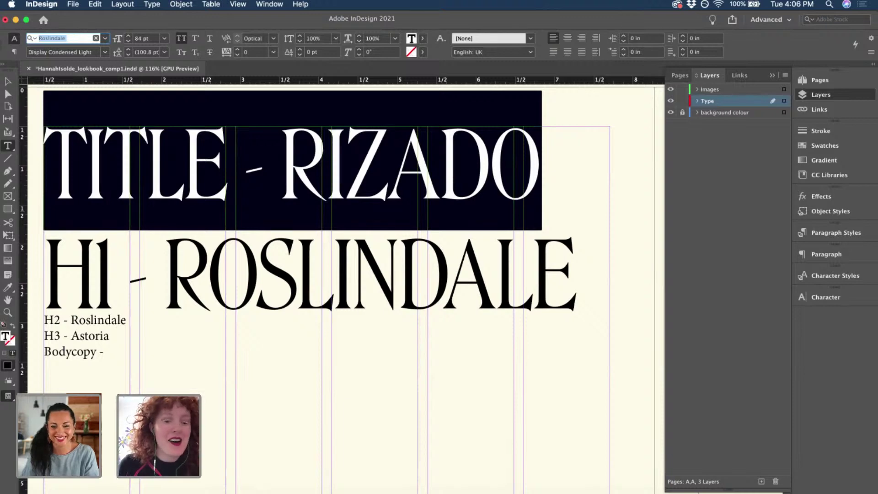
{"action": "type", "text": "riz"}
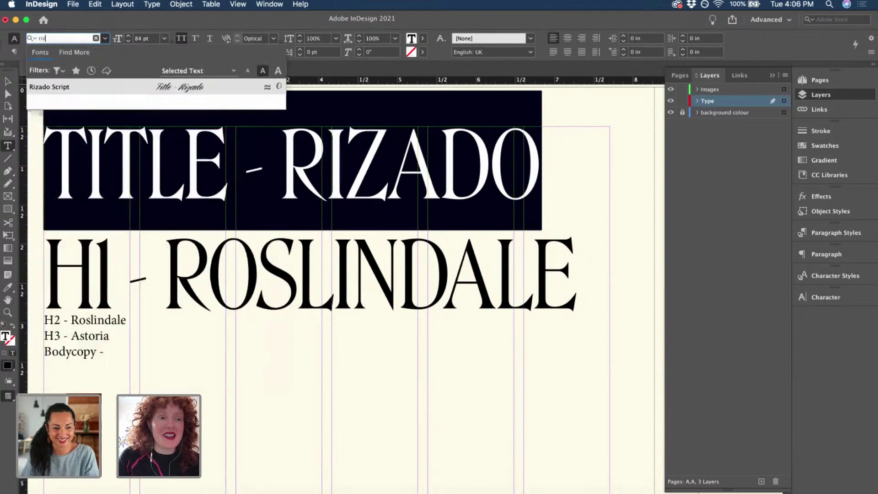
{"action": "left_click", "coordinate": [41, 91]}
{"action": "left_click", "coordinate": [181, 41]}
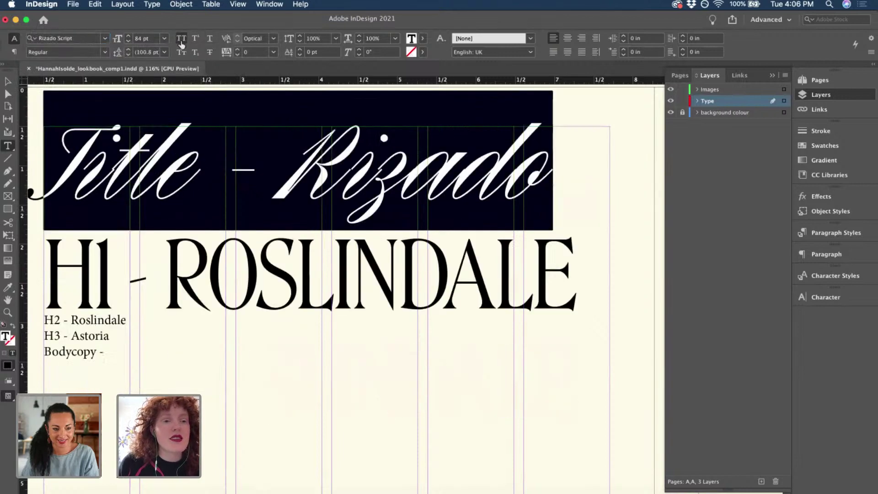
Set the title line's kerning to Metrics and its tracking to 0.
{"action": "left_click", "coordinate": [237, 49]}
{"action": "left_click", "coordinate": [236, 50]}
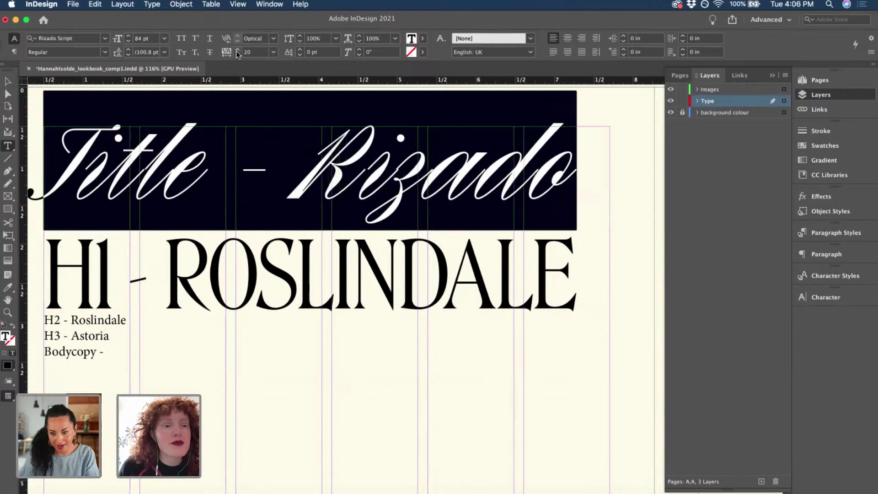
{"action": "left_click", "coordinate": [273, 39]}
{"action": "left_click", "coordinate": [261, 59]}
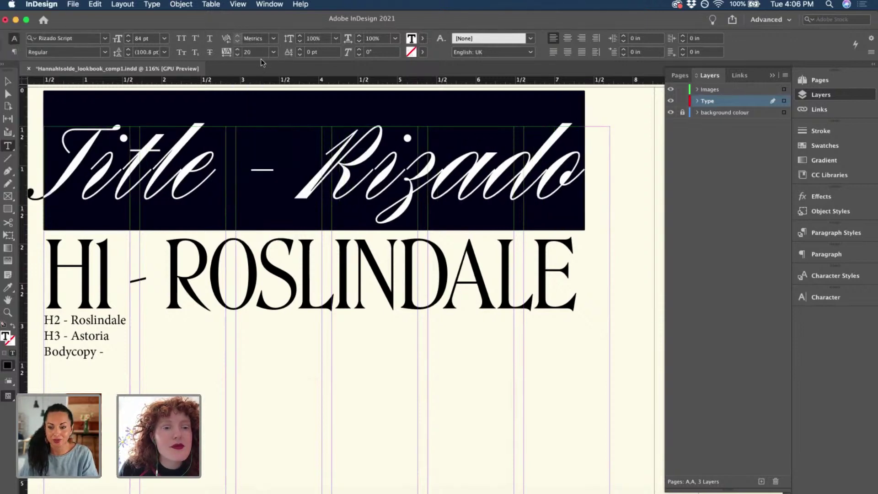
{"action": "left_click", "coordinate": [238, 53]}
{"action": "left_click", "coordinate": [238, 53]}
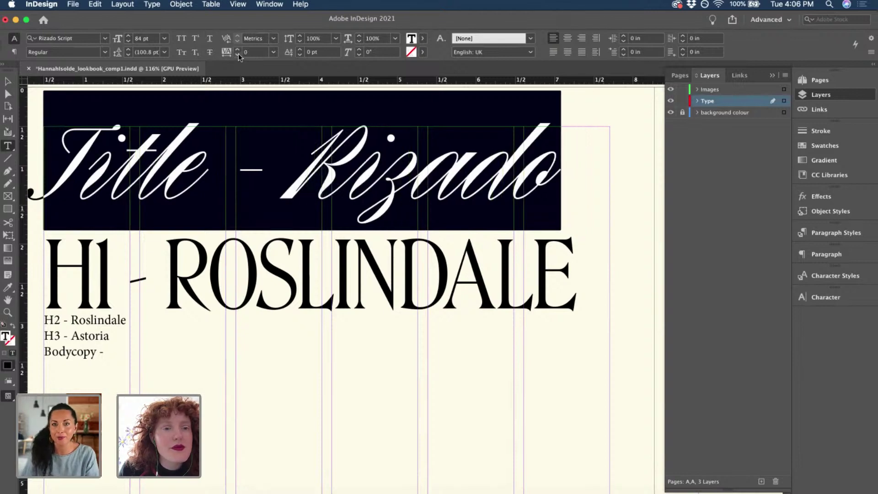
{"action": "left_click", "coordinate": [204, 152]}
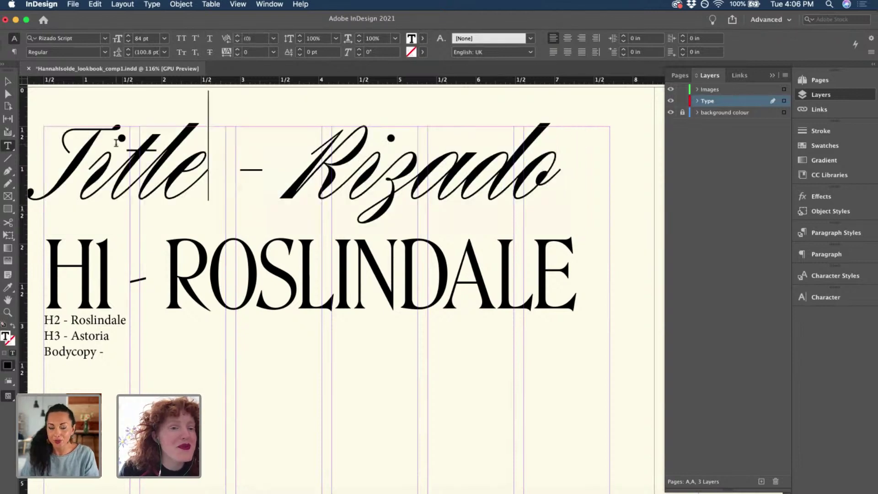
Examine the background colours of the D-Master spread and return to the type hierarchy on A-Master.
{"action": "scroll", "coordinate": [117, 143], "scroll_direction": "up", "scroll_amount": 2}
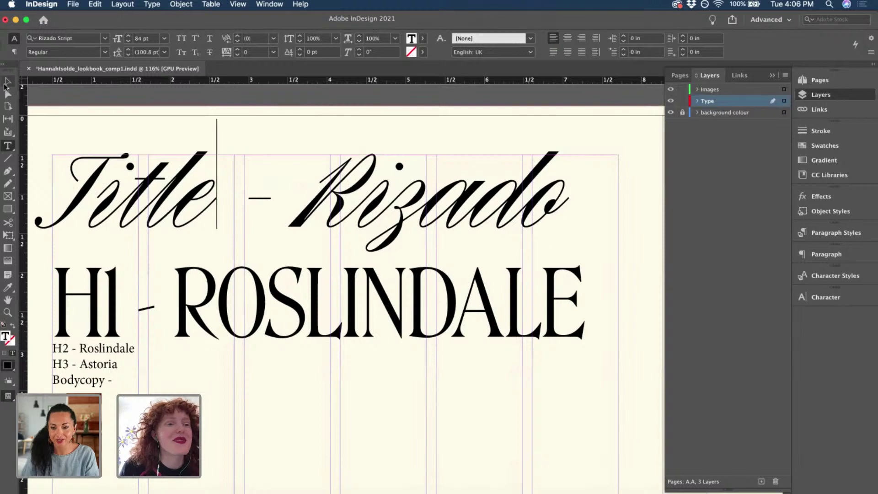
{"action": "left_click", "coordinate": [6, 82]}
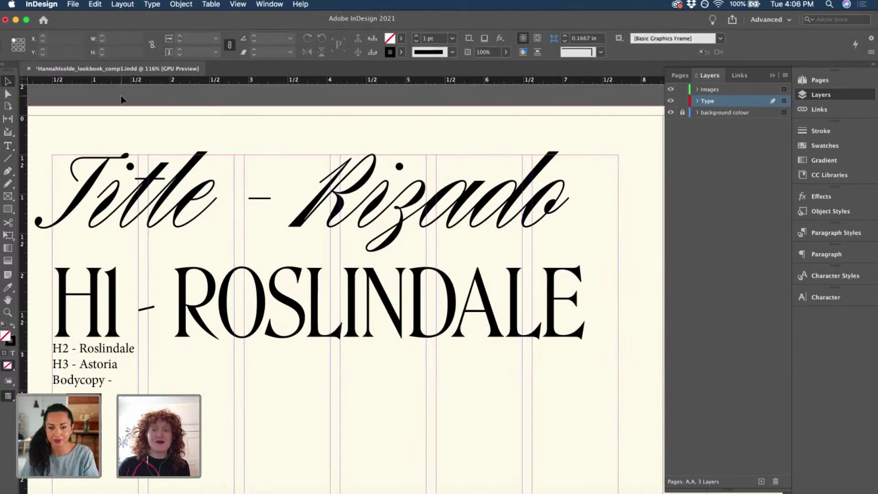
{"action": "left_click", "coordinate": [820, 80]}
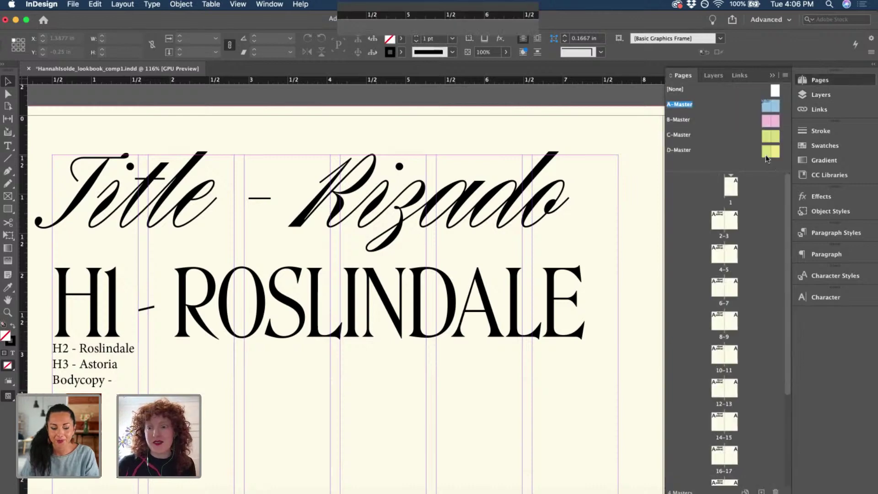
{"action": "double_click", "coordinate": [766, 154]}
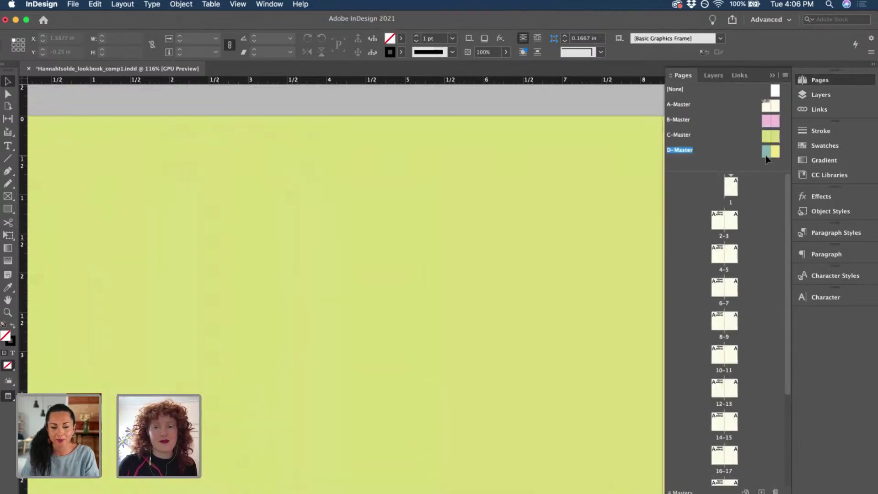
{"action": "scroll", "coordinate": [509, 224], "scroll_direction": "down", "scroll_amount": 5}
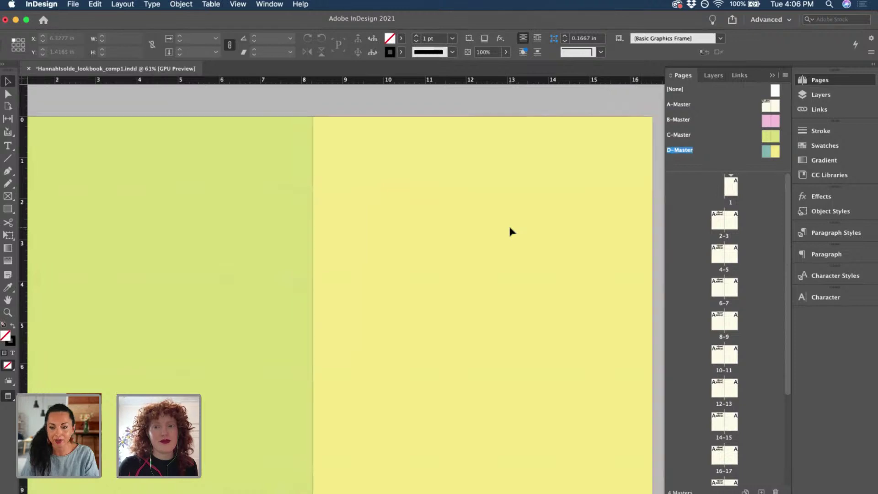
{"action": "scroll", "coordinate": [508, 224], "scroll_direction": "down", "scroll_amount": 2}
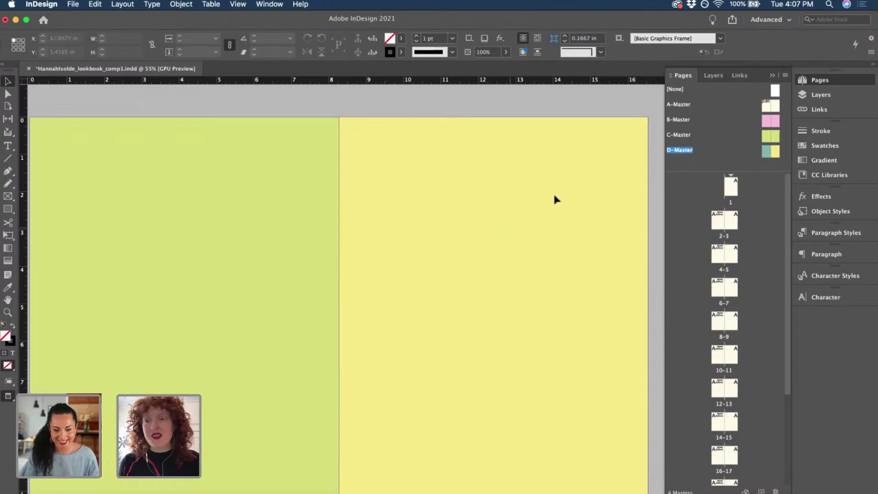
{"action": "double_click", "coordinate": [680, 104]}
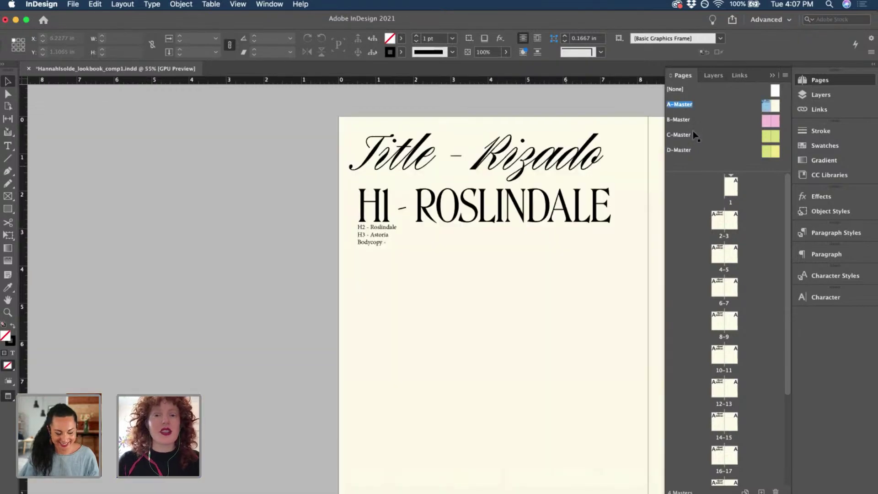
{"action": "scroll", "coordinate": [180, 168], "scroll_direction": "up", "scroll_amount": 5}
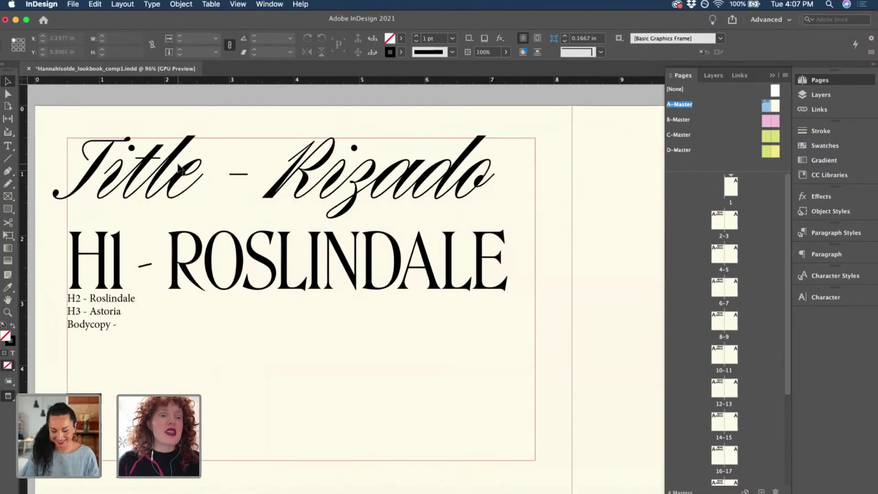
{"action": "scroll", "coordinate": [179, 168], "scroll_direction": "up", "scroll_amount": 3}
{"action": "scroll", "coordinate": [180, 169], "scroll_direction": "down", "scroll_amount": 2}
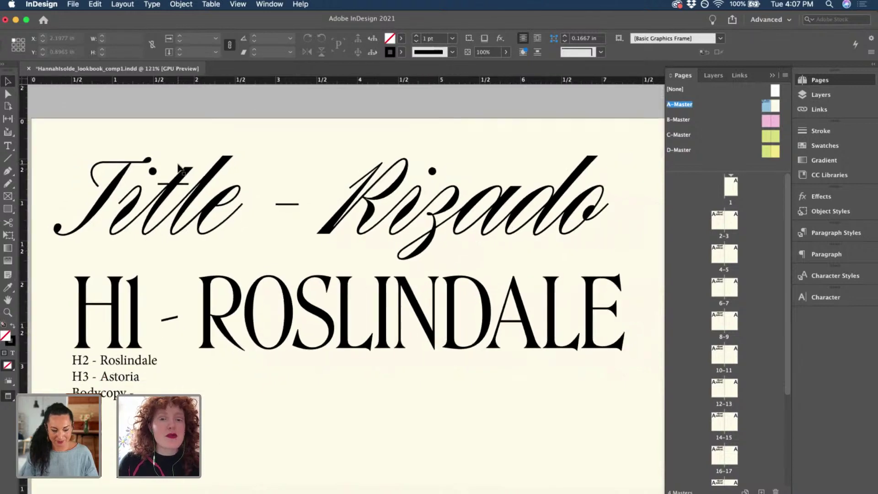
Check the kerning options for the word "ROSLINDALE" in the H1 heading without changing the setting.
{"action": "left_click", "coordinate": [307, 287]}
{"action": "double_click", "coordinate": [308, 287]}
{"action": "triple_click", "coordinate": [308, 287]}
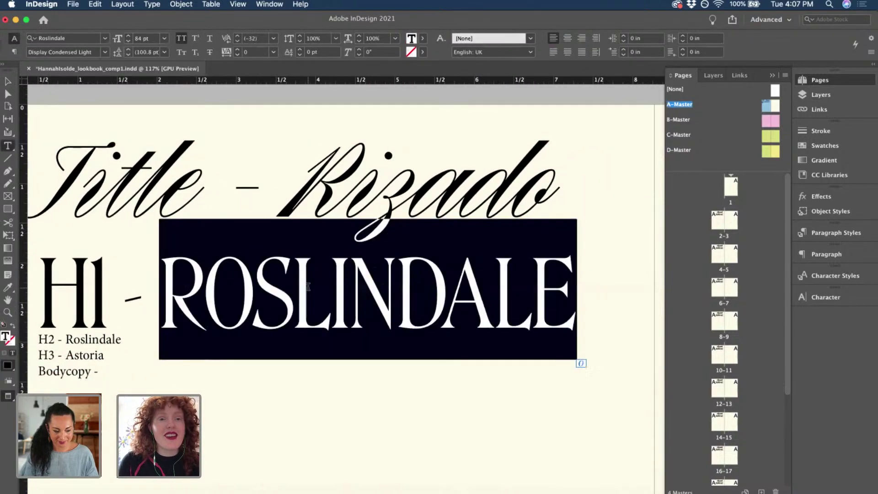
{"action": "left_click", "coordinate": [273, 38]}
{"action": "left_click", "coordinate": [343, 147]}
{"action": "left_click", "coordinate": [337, 171]}
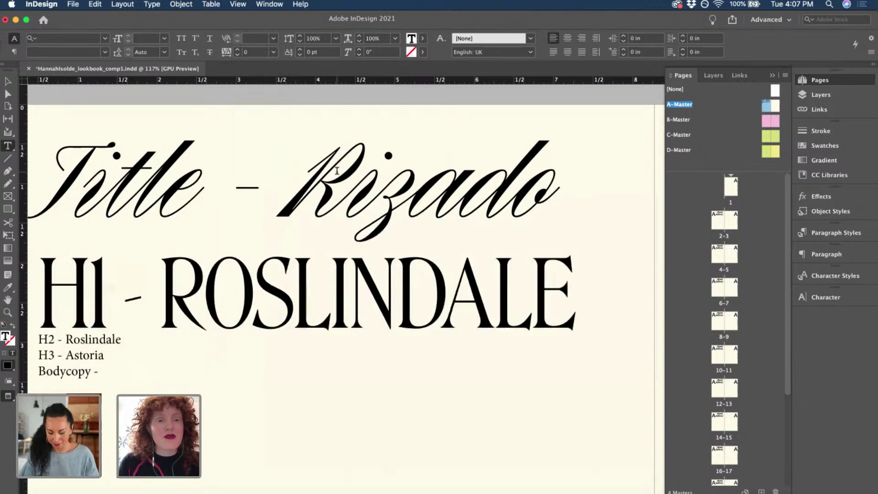
Select the "Title - Rizado" line and examine up close how its script letters connect.
{"action": "left_click_drag", "start_coordinate": [557, 183], "coordinate": [49, 170]}
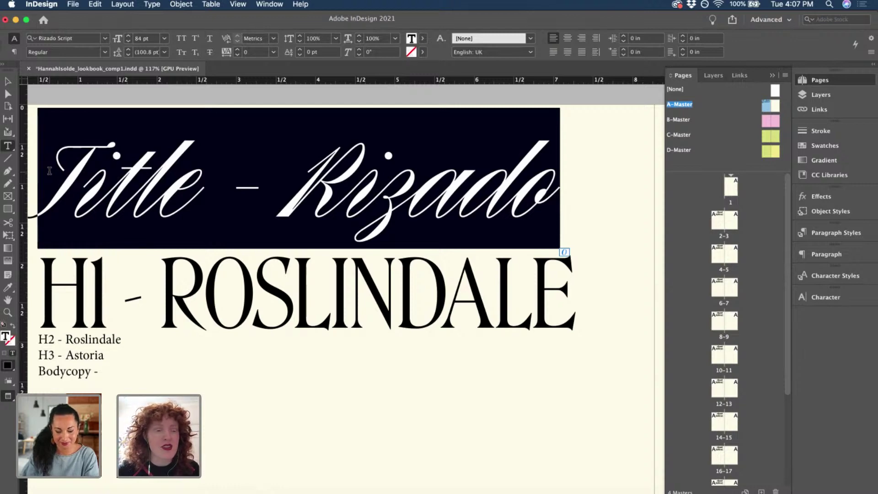
{"action": "scroll", "coordinate": [274, 207], "scroll_direction": "up", "scroll_amount": 5}
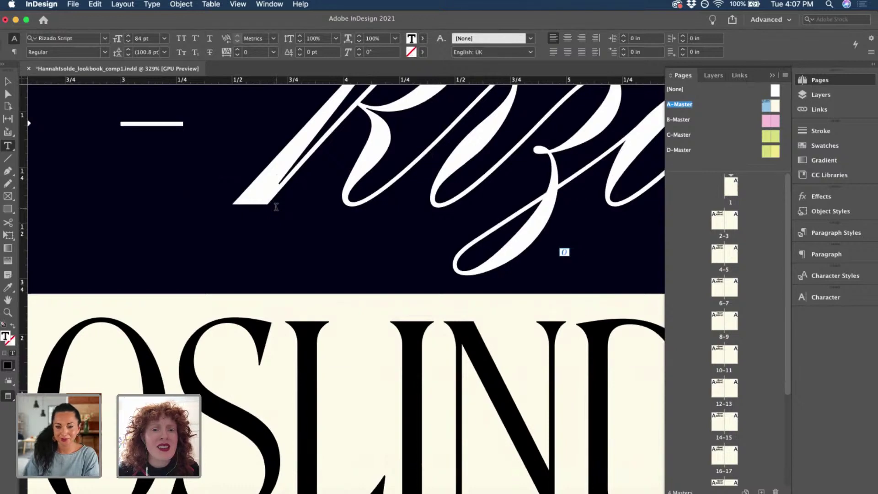
{"action": "scroll", "coordinate": [276, 207], "scroll_direction": "right", "scroll_amount": 5}
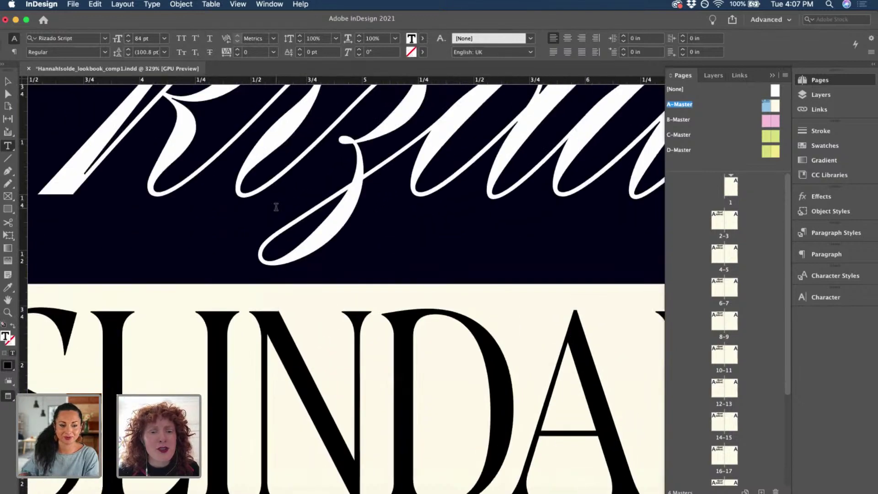
{"action": "scroll", "coordinate": [276, 207], "scroll_direction": "down", "scroll_amount": 4}
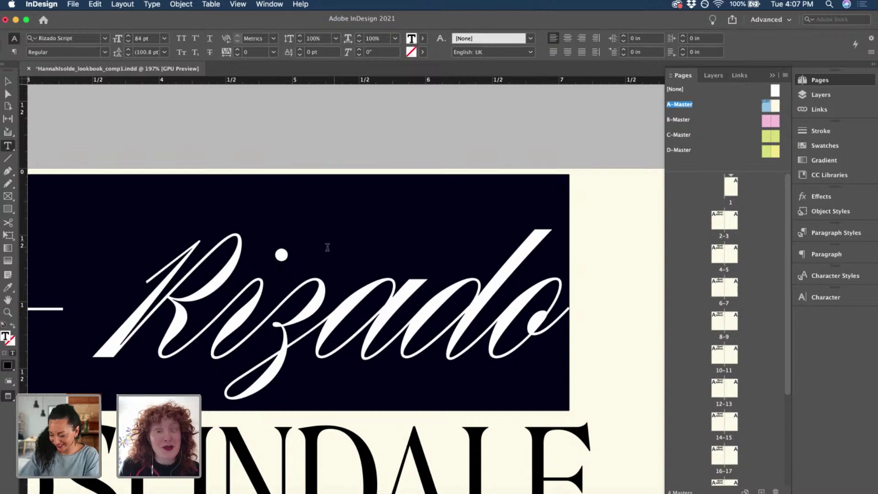
{"action": "left_click", "coordinate": [268, 275]}
{"action": "key", "text": "super+a"}
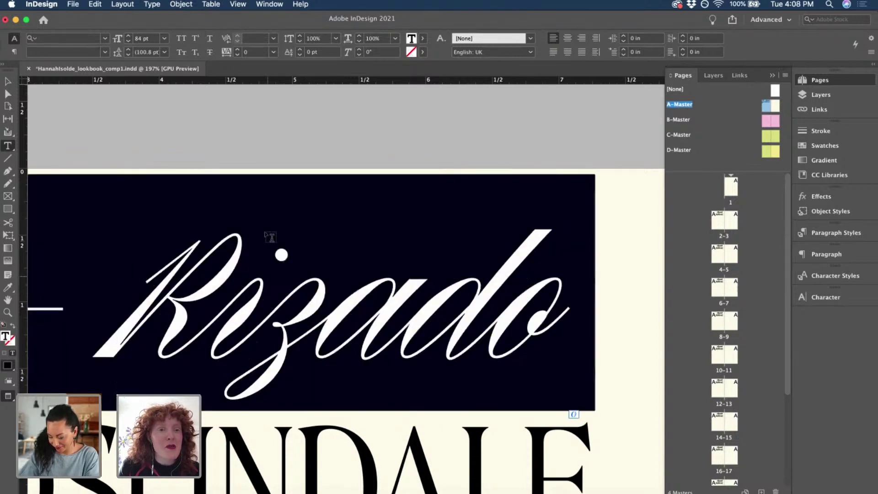
Try Optical kerning on the title line and examine how its script letters join.
{"action": "left_click", "coordinate": [273, 38]}
{"action": "left_click", "coordinate": [259, 51]}
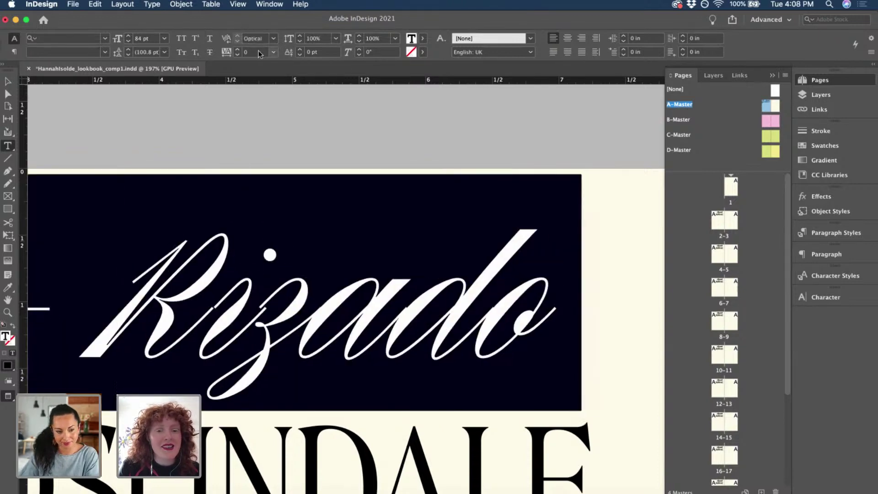
{"action": "scroll", "coordinate": [282, 308], "scroll_direction": "left", "scroll_amount": 1}
{"action": "scroll", "coordinate": [283, 309], "scroll_direction": "left", "scroll_amount": 10}
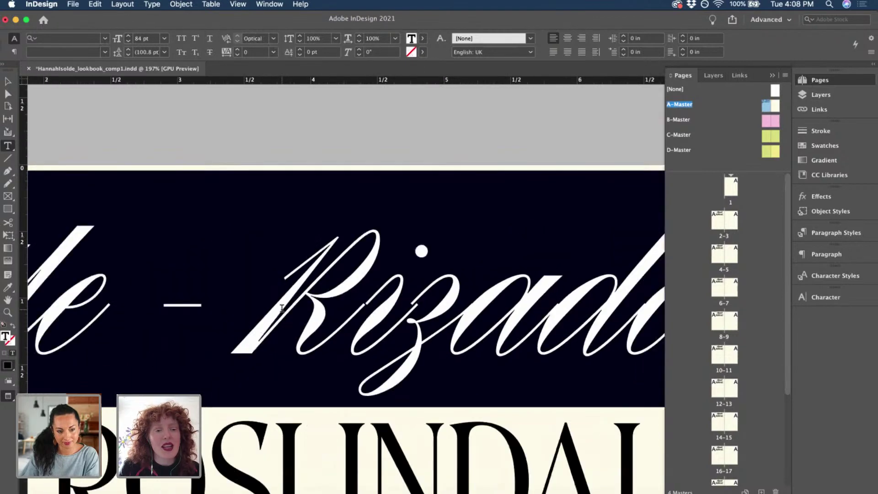
Set the title line's kerning back to Metrics and deselect the text.
{"action": "left_click", "coordinate": [273, 41]}
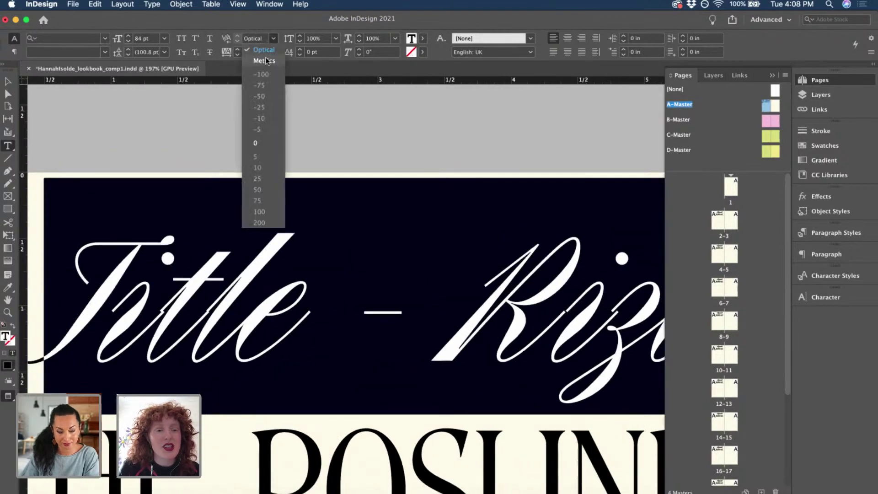
{"action": "left_click", "coordinate": [265, 57]}
{"action": "left_click", "coordinate": [259, 270]}
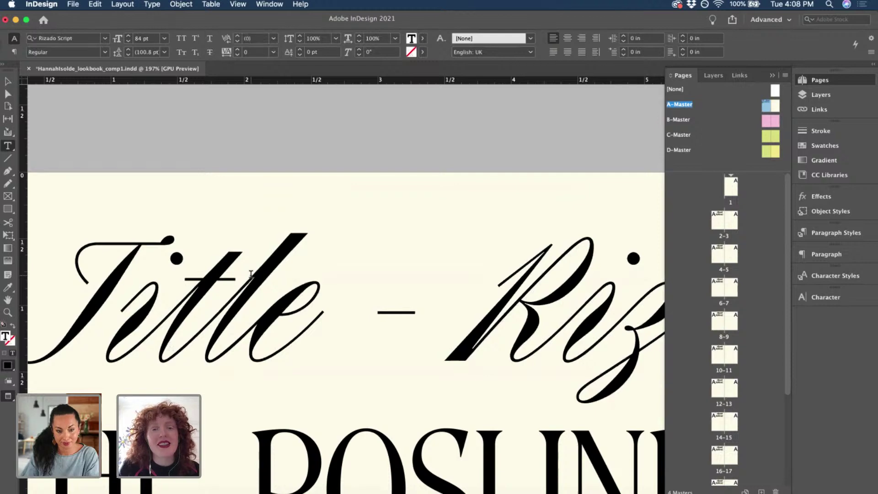
Examine the letter joins of the "Title - Rizado" line up close and at overall size.
{"action": "scroll", "coordinate": [252, 274], "scroll_direction": "down", "scroll_amount": 2}
{"action": "scroll", "coordinate": [251, 273], "scroll_direction": "right", "scroll_amount": 3}
{"action": "scroll", "coordinate": [250, 274], "scroll_direction": "down", "scroll_amount": 2}
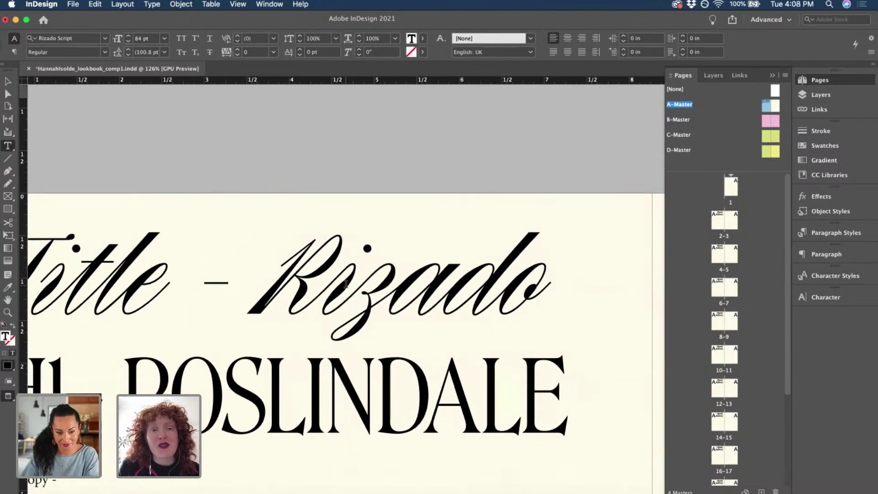
{"action": "left_click", "coordinate": [345, 284]}
{"action": "scroll", "coordinate": [141, 160], "scroll_direction": "down", "scroll_amount": 3}
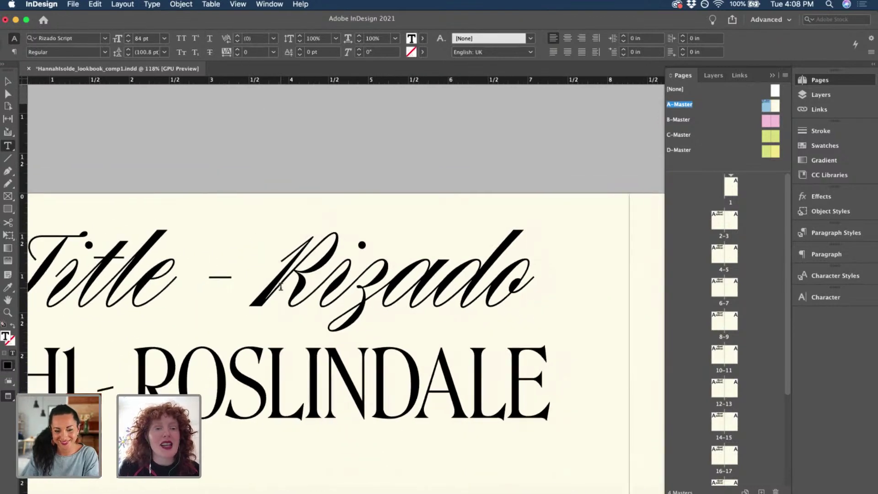
{"action": "left_click", "coordinate": [8, 81]}
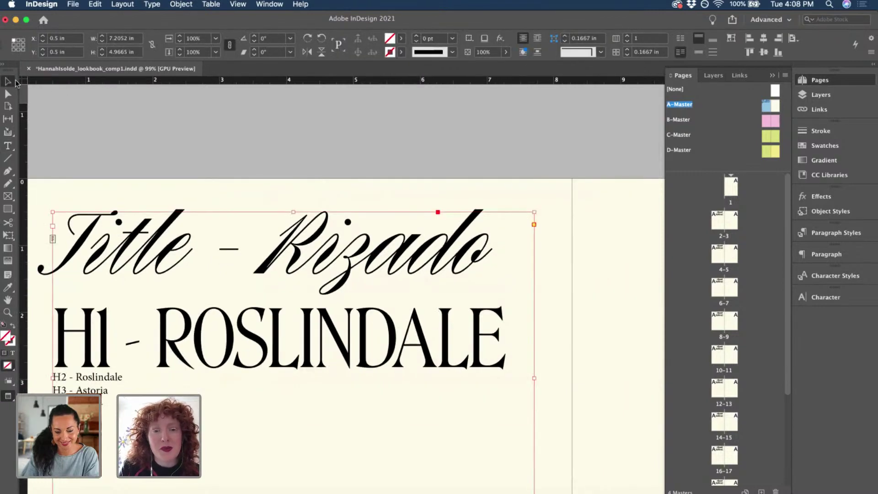
{"action": "scroll", "coordinate": [173, 263], "scroll_direction": "up", "scroll_amount": 10}
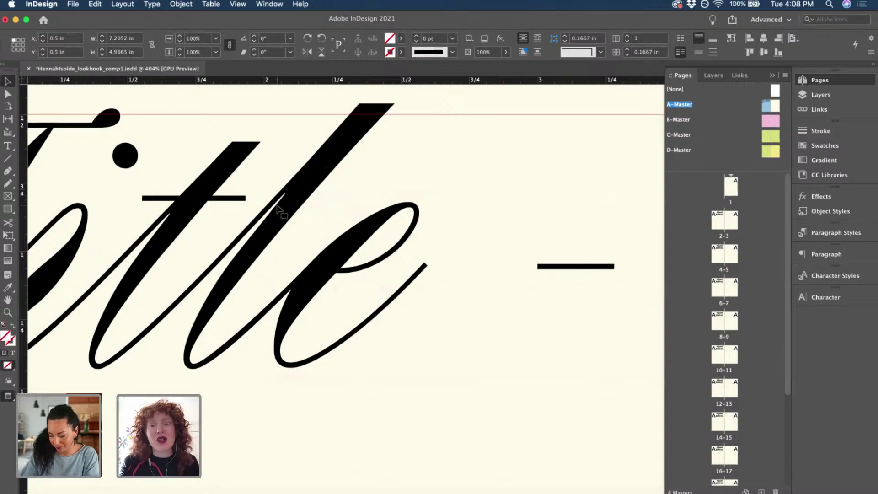
{"action": "scroll", "coordinate": [278, 208], "scroll_direction": "down", "scroll_amount": 6}
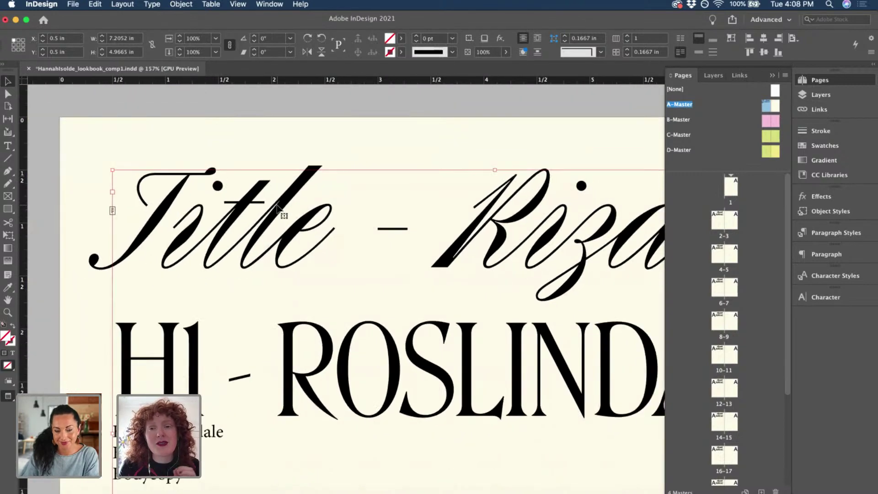
{"action": "scroll", "coordinate": [263, 221], "scroll_direction": "down", "scroll_amount": 3}
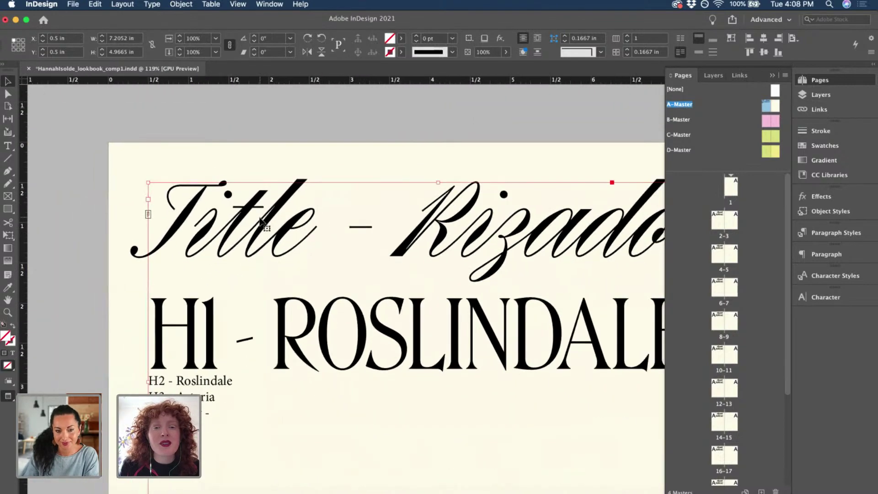
Select the whole "H1 - ROSLINDALE" line and check its font and kerning settings.
{"action": "double_click", "coordinate": [323, 322]}
{"action": "triple_click", "coordinate": [284, 251]}
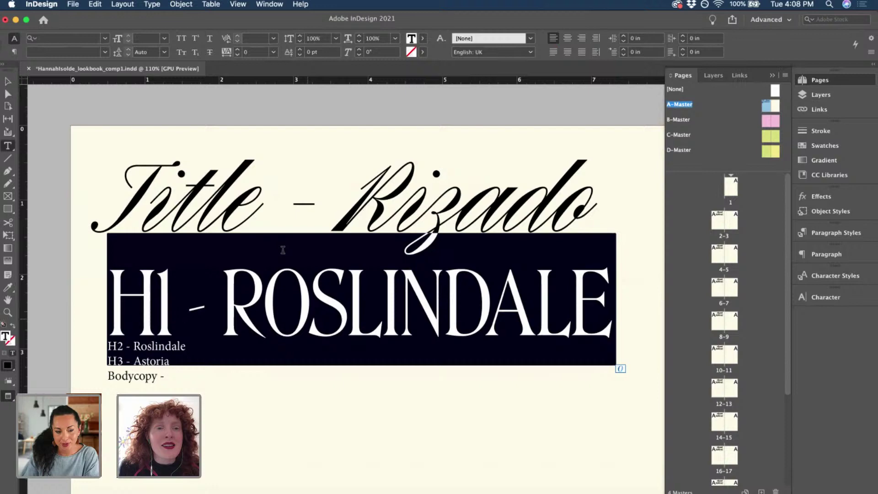
{"action": "left_click", "coordinate": [269, 279]}
{"action": "left_click_drag", "start_coordinate": [613, 288], "coordinate": [109, 291]}
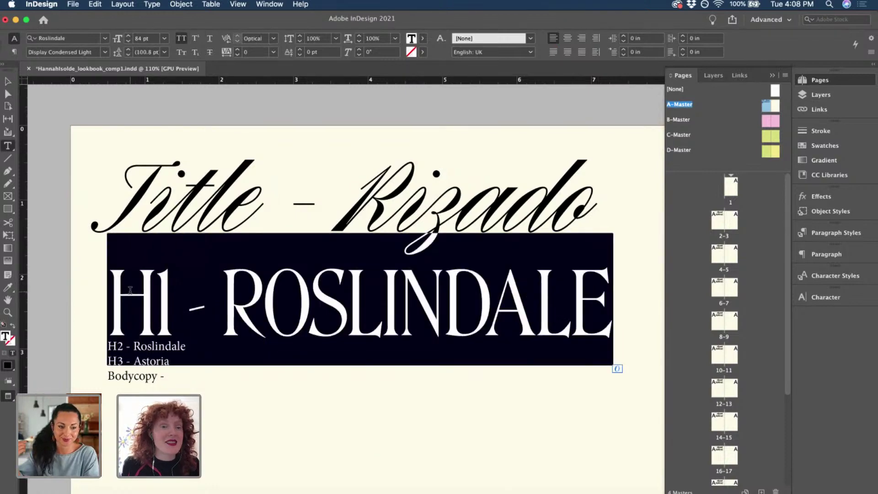
Compare the kerning between individual letters in the title line and the H1 heading.
{"action": "left_click", "coordinate": [394, 198]}
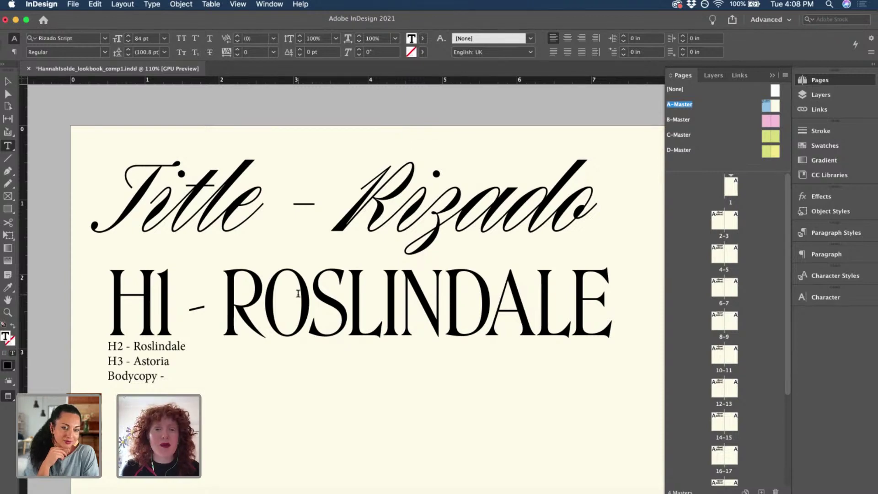
{"action": "left_click", "coordinate": [267, 296]}
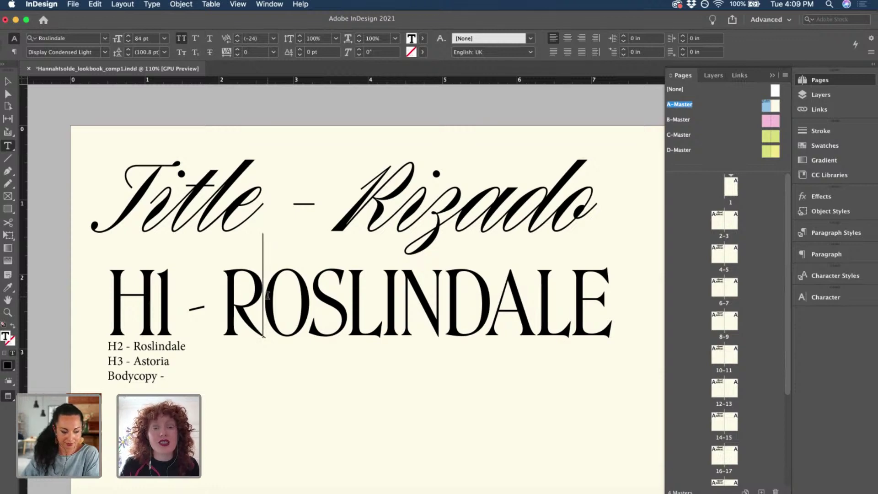
{"action": "scroll", "coordinate": [268, 296], "scroll_direction": "down", "scroll_amount": 2}
{"action": "key", "text": "super+a"}
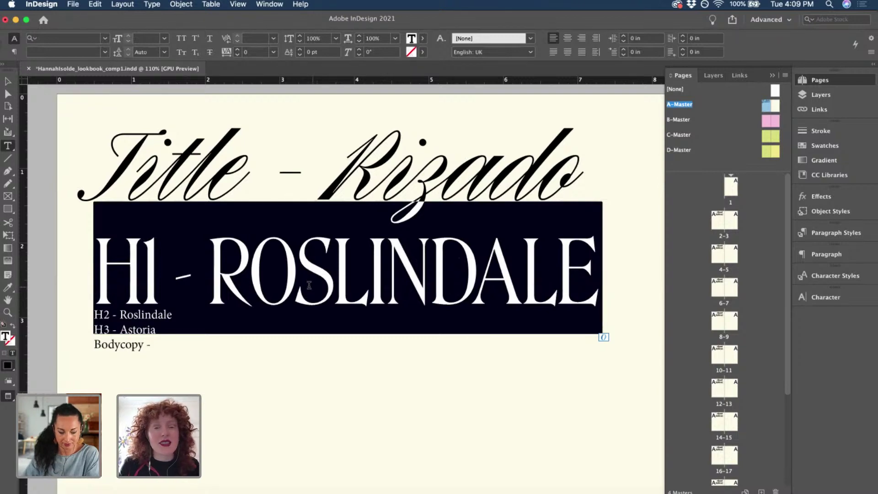
{"action": "scroll", "coordinate": [275, 282], "scroll_direction": "down", "scroll_amount": 2}
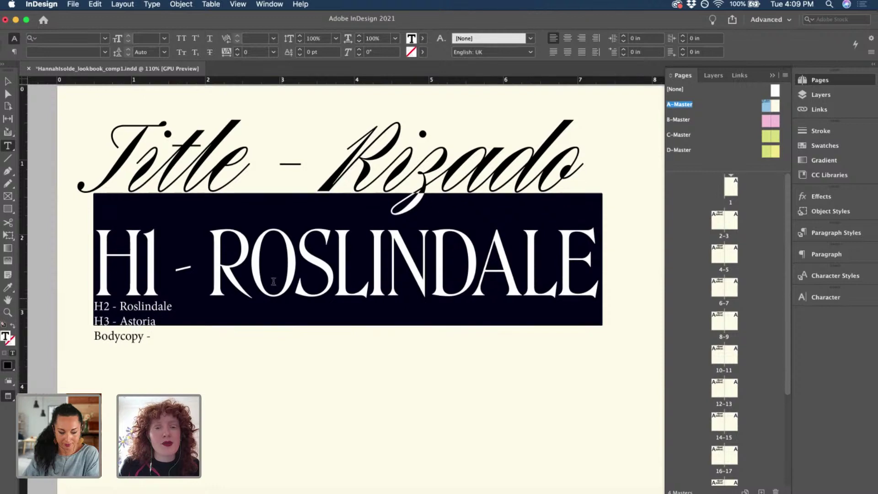
{"action": "left_click", "coordinate": [207, 275]}
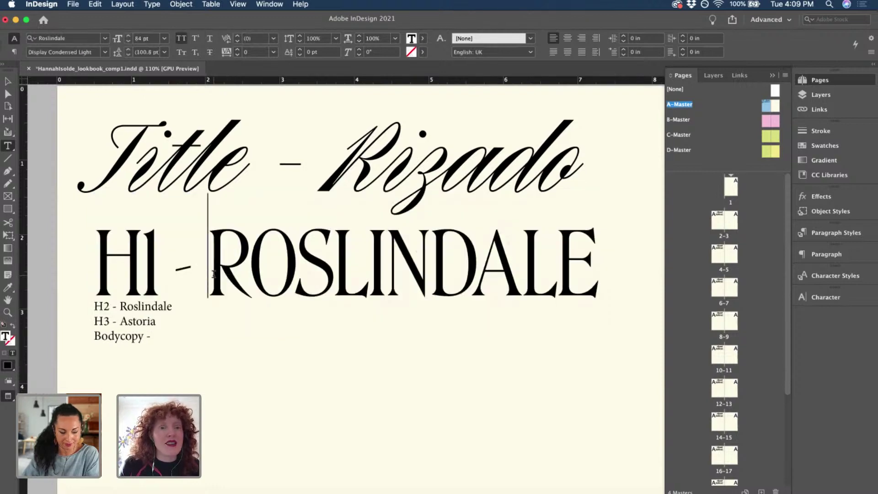
{"action": "scroll", "coordinate": [214, 275], "scroll_direction": "up", "scroll_amount": 2}
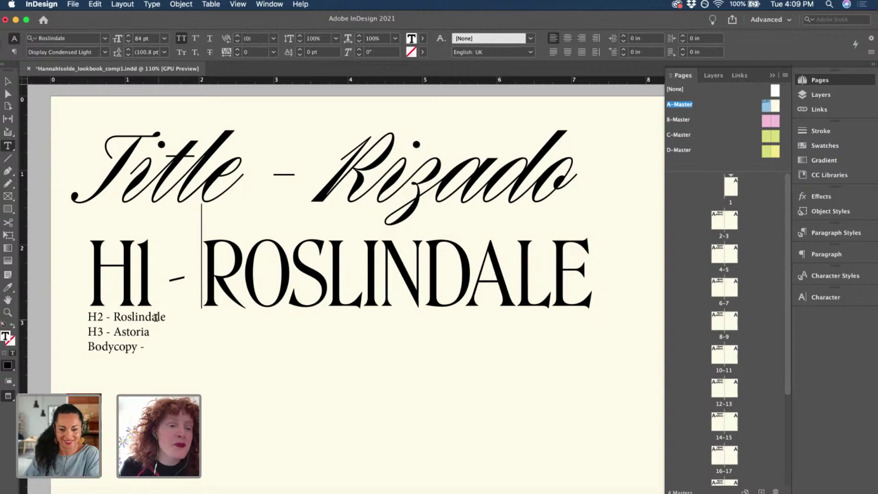
{"action": "triple_click", "coordinate": [155, 316]}
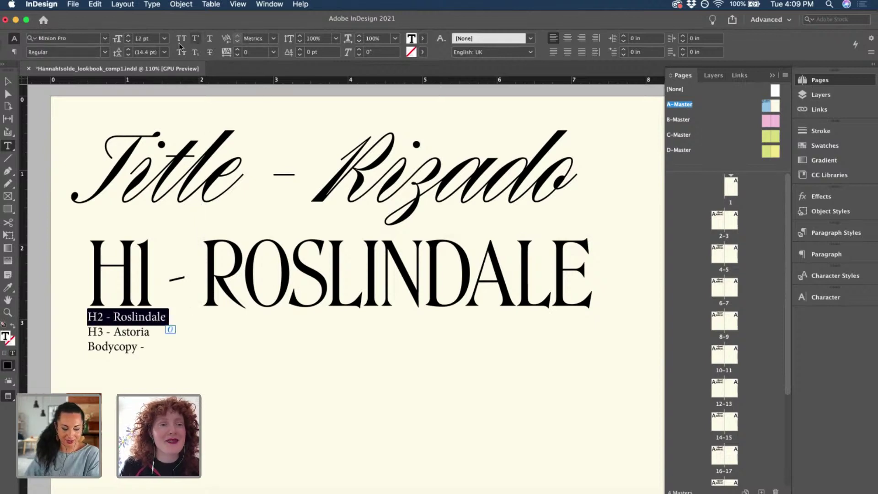
{"action": "left_click", "coordinate": [104, 40]}
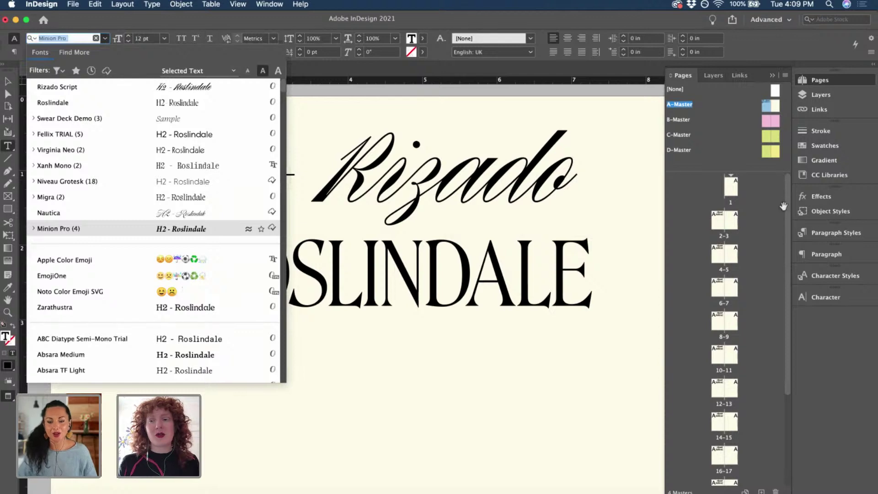
{"action": "left_click", "coordinate": [783, 161]}
Open the D-Master spread and turn off the preview to show its column guides and bleed.
{"action": "double_click", "coordinate": [772, 152]}
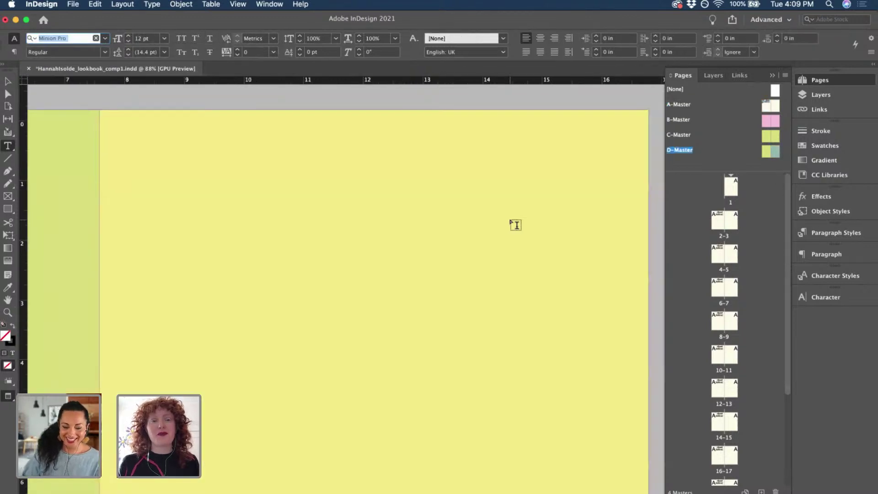
{"action": "key", "text": "super+alt+0"}
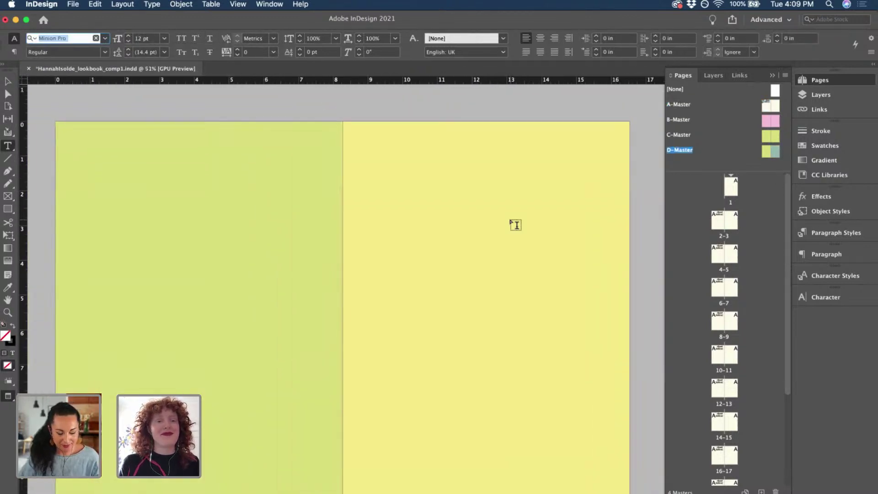
{"action": "left_click", "coordinate": [5, 82]}
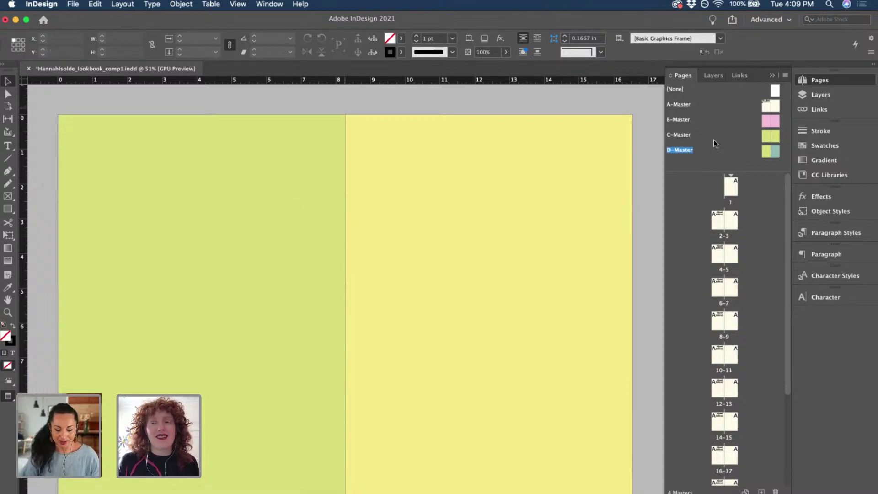
{"action": "key", "text": "w"}
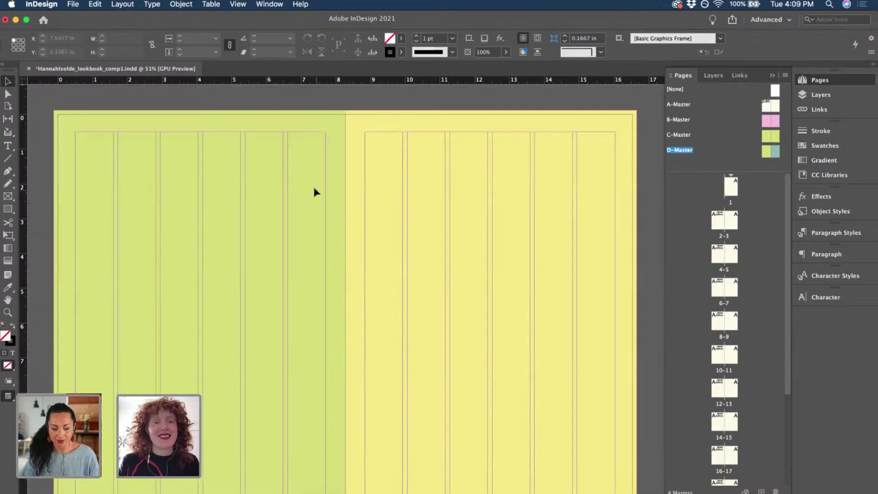
Unlock the background colour layer and delete the green background rectangle from D-Master's left page.
{"action": "left_click", "coordinate": [819, 110]}
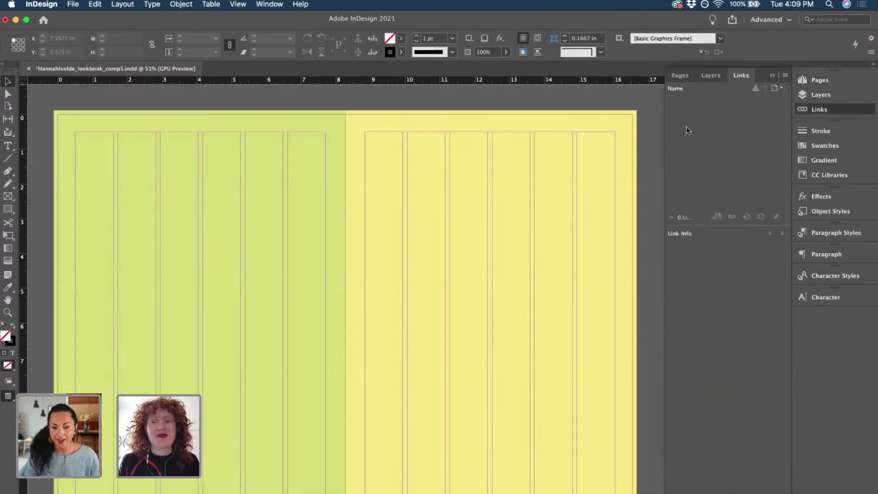
{"action": "left_click", "coordinate": [714, 76]}
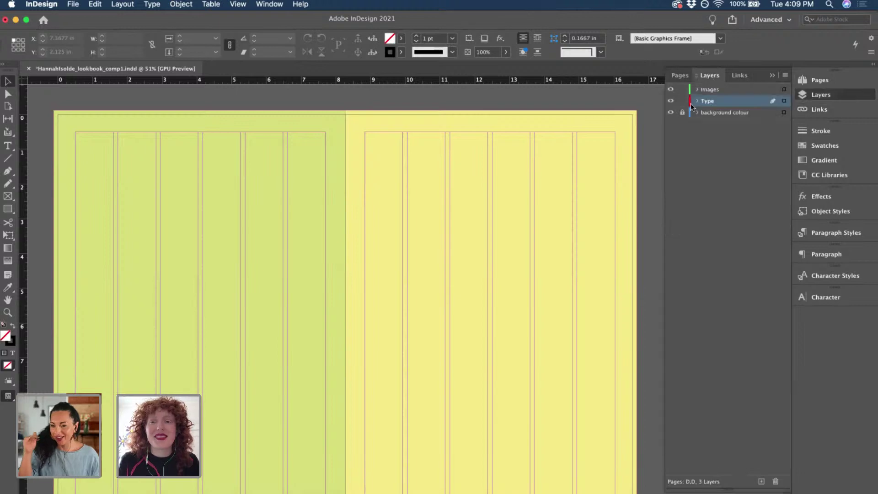
{"action": "left_click", "coordinate": [682, 112]}
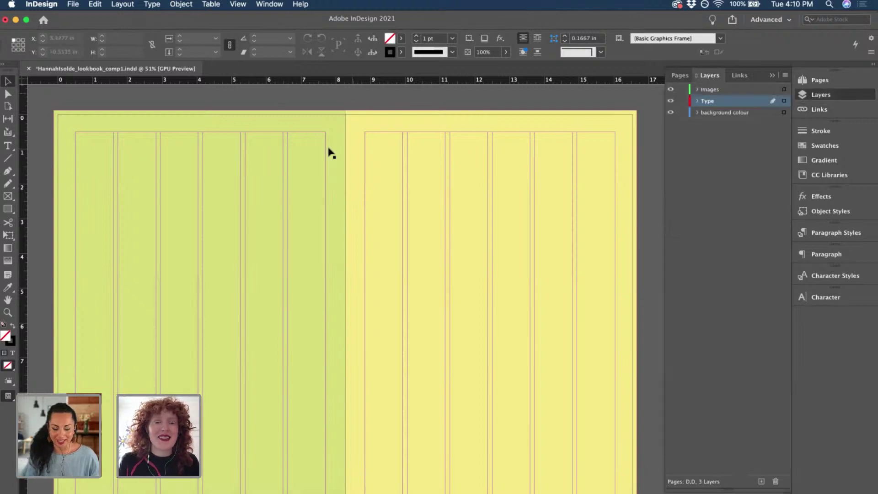
{"action": "left_click", "coordinate": [324, 179]}
{"action": "key", "text": "BackSpace"}
Extend D-Master's yellow background frame across the left page to the bleed edge and save the document.
{"action": "left_click", "coordinate": [382, 288]}
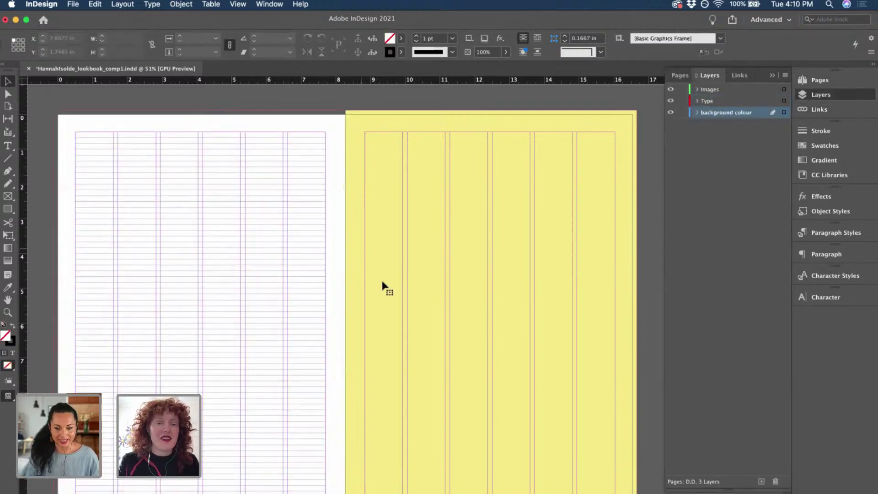
{"action": "left_click_drag", "start_coordinate": [344, 318], "coordinate": [54, 319]}
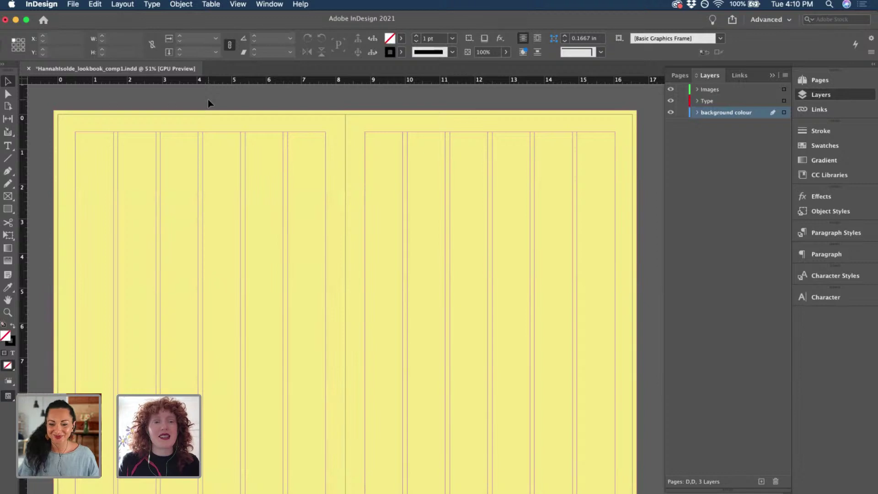
{"action": "key", "text": "super+s"}
Lock the background colour layer and open the C-Master spread.
{"action": "left_click", "coordinate": [682, 113]}
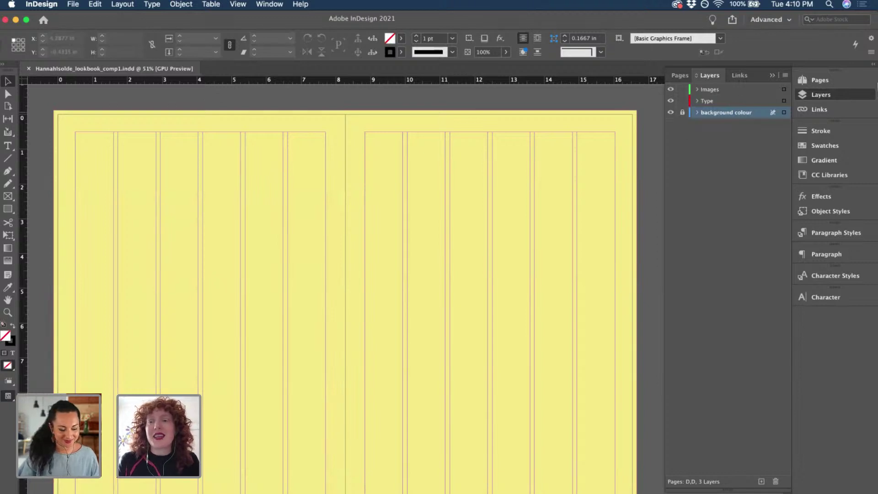
{"action": "left_click", "coordinate": [824, 80]}
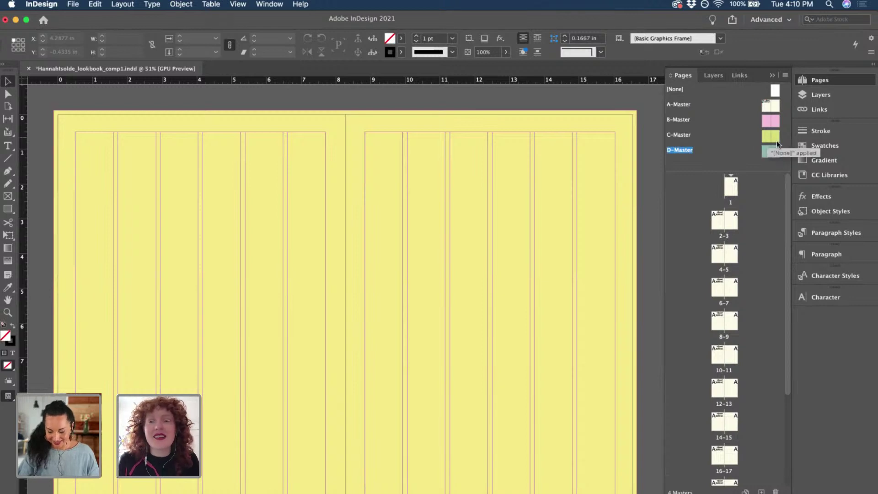
{"action": "double_click", "coordinate": [767, 140]}
{"action": "scroll", "coordinate": [562, 146], "scroll_direction": "right", "scroll_amount": 5}
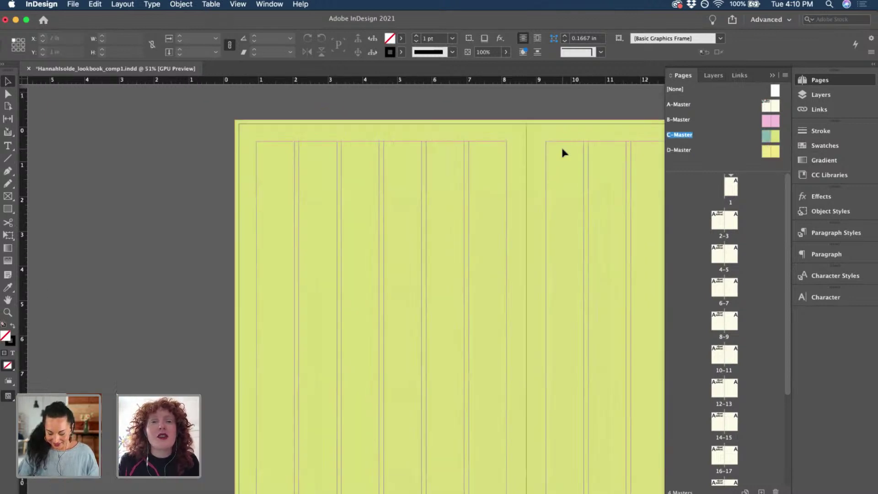
Unlock the background colour layer and select the green background frame on C-Master.
{"action": "left_click", "coordinate": [811, 110]}
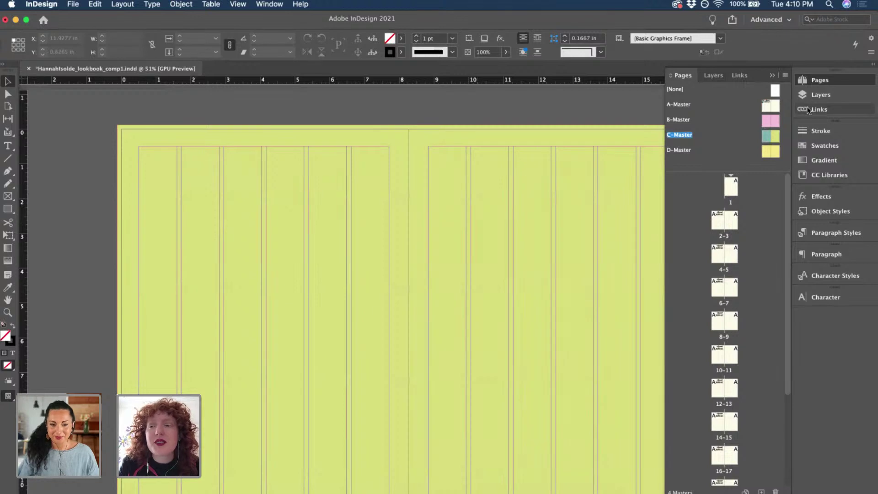
{"action": "left_click", "coordinate": [809, 96]}
{"action": "left_click", "coordinate": [683, 113]}
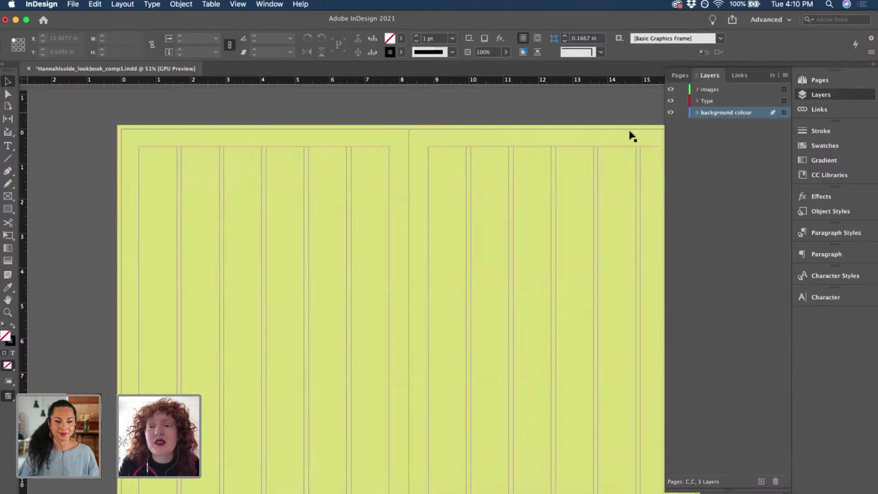
{"action": "left_click", "coordinate": [553, 144]}
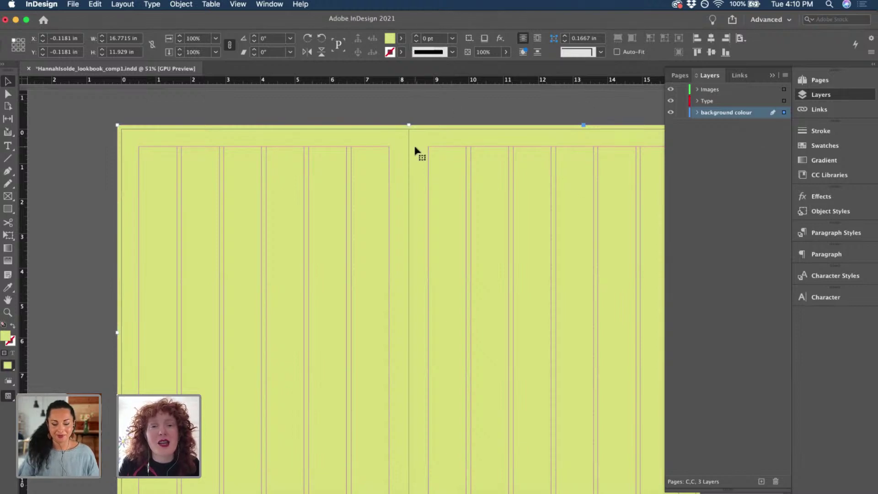
{"action": "left_click", "coordinate": [8, 145]}
{"action": "key", "text": "Escape"}
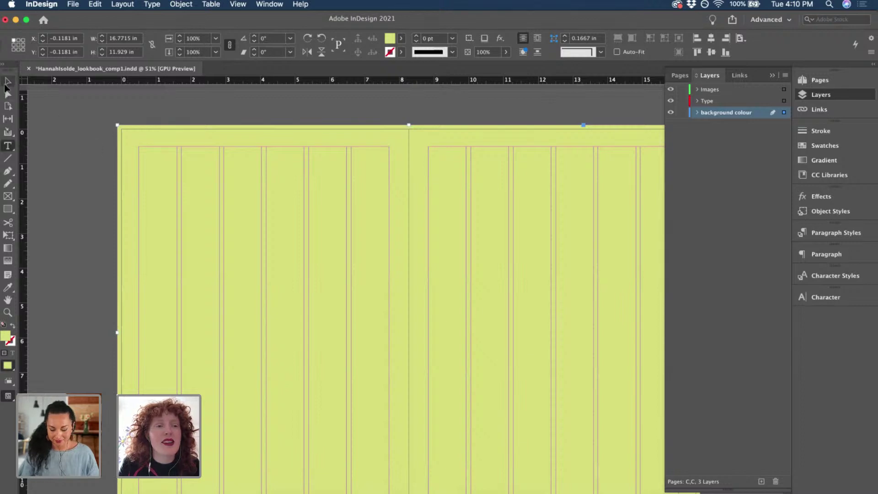
{"action": "left_click", "coordinate": [82, 151]}
{"action": "left_click", "coordinate": [8, 146]}
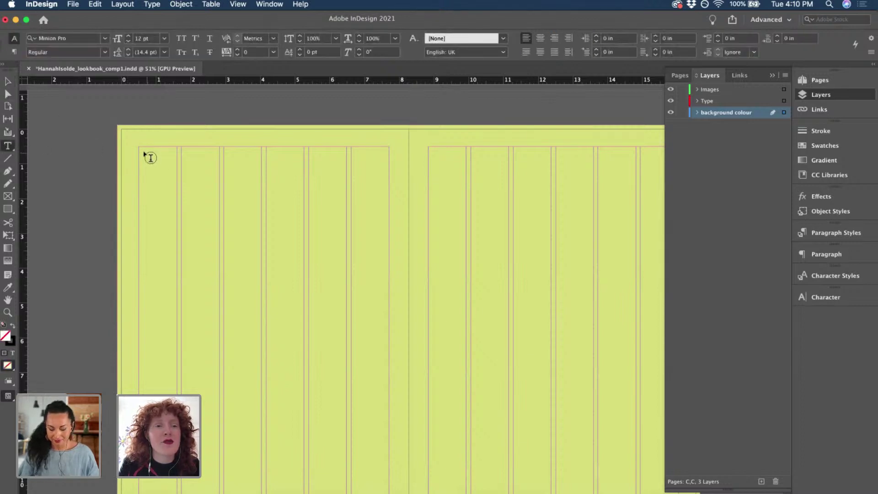
{"action": "left_click", "coordinate": [10, 84]}
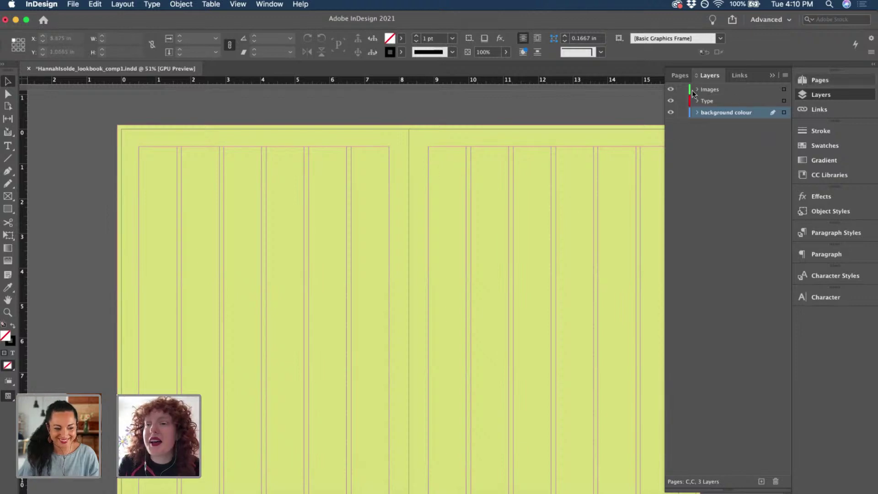
Change the fill of C-Master's background frame to the blue swatch c69m51y1k0 and deselect the frame.
{"action": "left_click", "coordinate": [823, 79]}
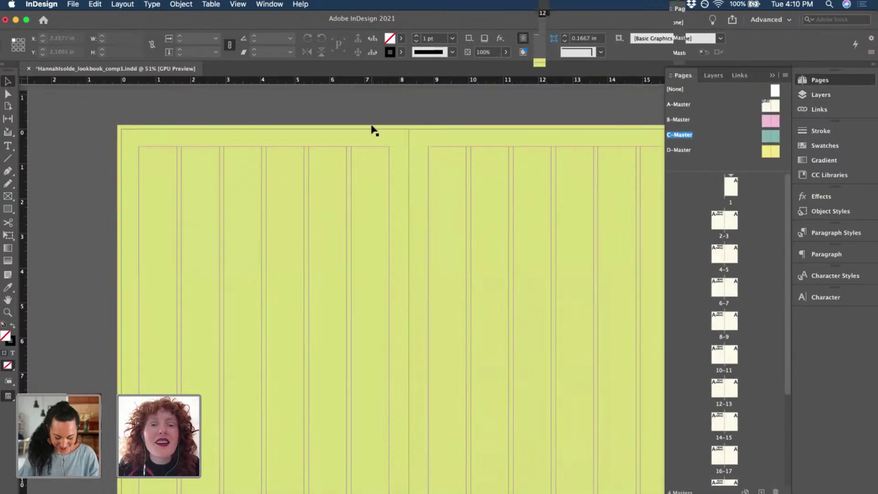
{"action": "left_click", "coordinate": [371, 132]}
{"action": "left_click", "coordinate": [401, 38]}
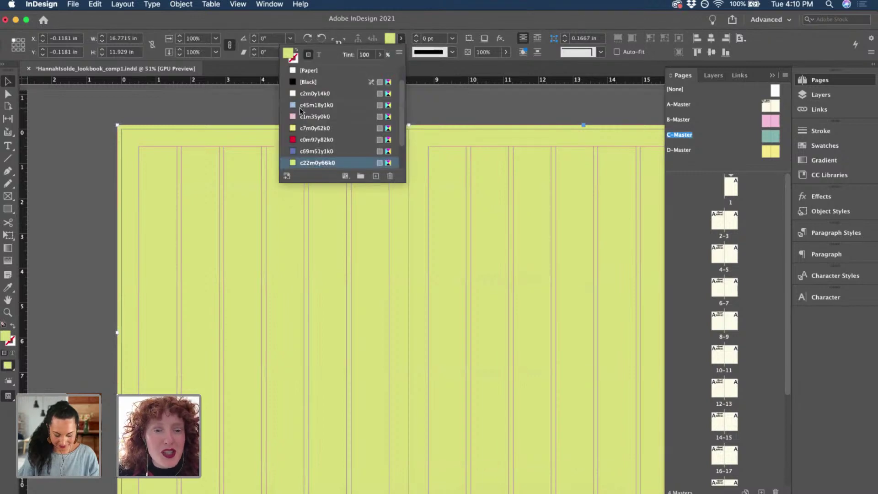
{"action": "scroll", "coordinate": [313, 114], "scroll_direction": "down", "scroll_amount": 1}
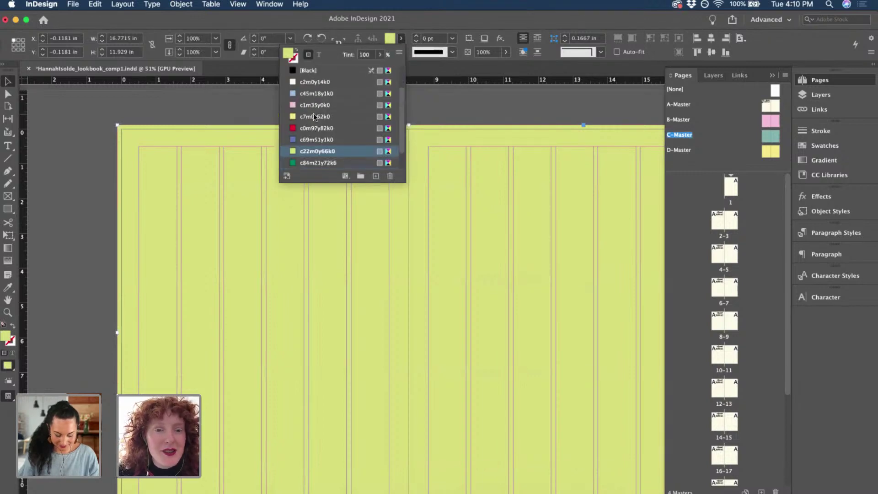
{"action": "left_click", "coordinate": [296, 139]}
{"action": "key", "text": "super+alt+0"}
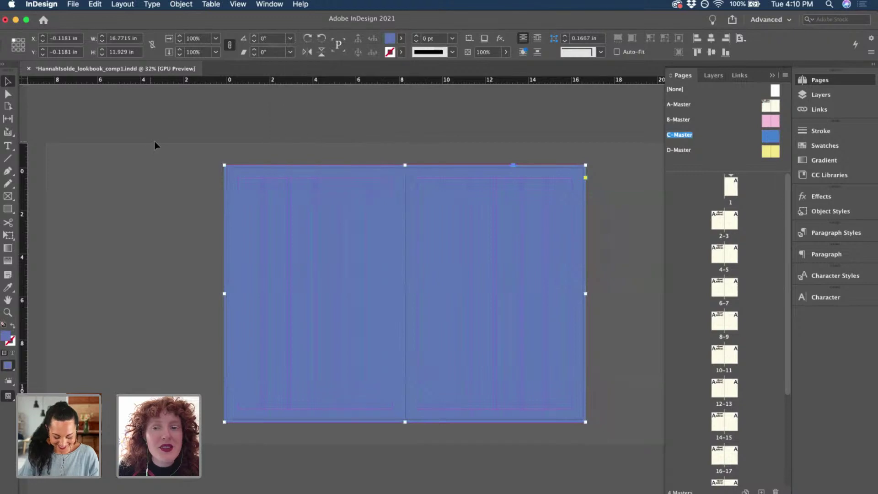
{"action": "scroll", "coordinate": [531, 233], "scroll_direction": "up", "scroll_amount": 3}
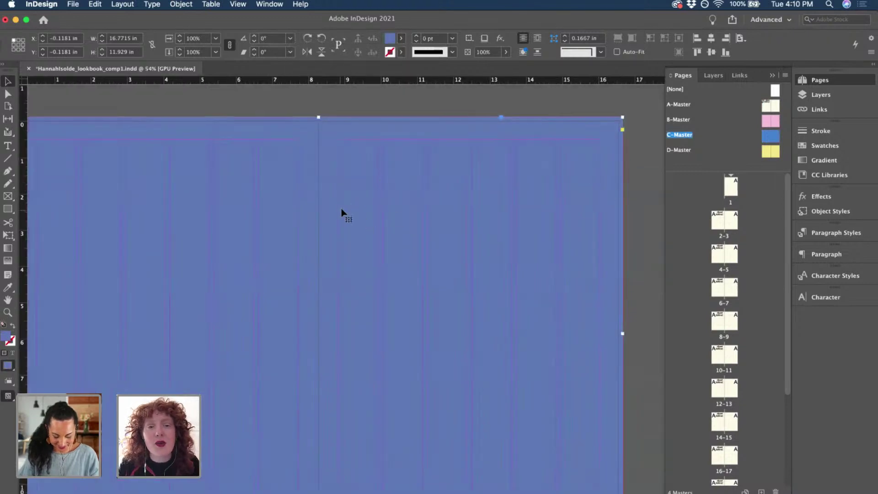
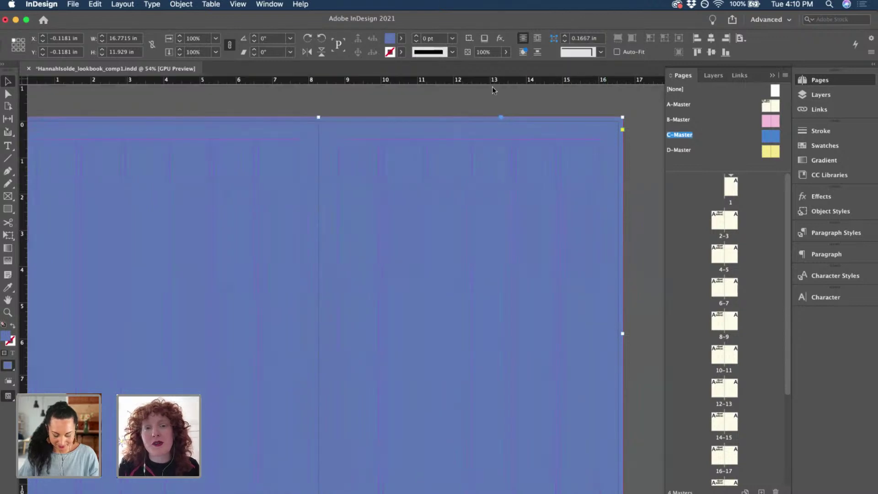
{"action": "left_click", "coordinate": [401, 40]}
{"action": "left_click", "coordinate": [639, 161]}
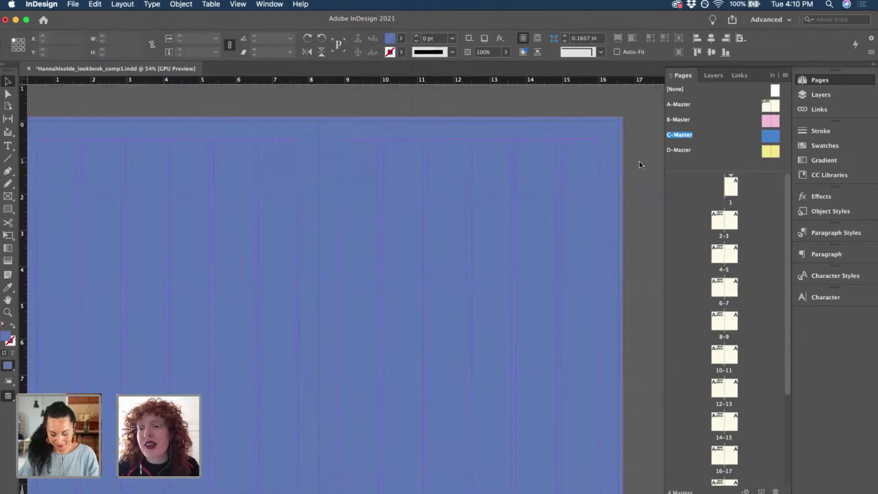
Check the B-Master spread and open the A-Master spread at its type hierarchy text.
{"action": "double_click", "coordinate": [765, 122]}
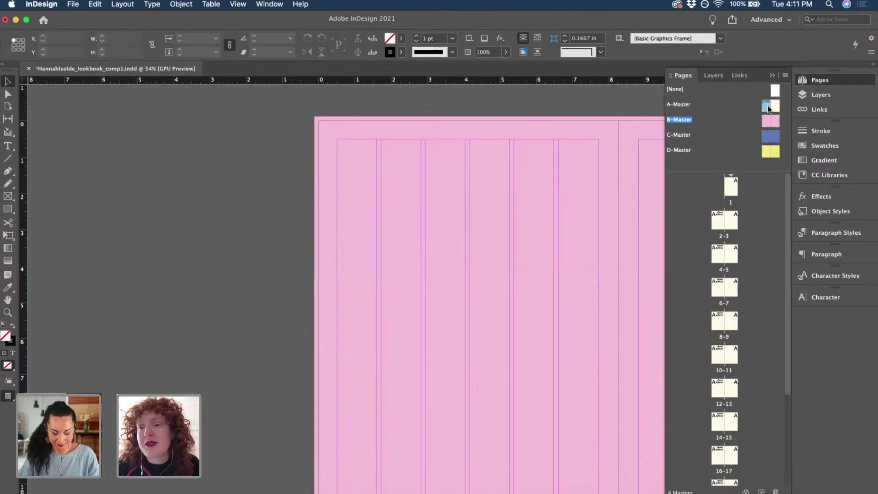
{"action": "double_click", "coordinate": [768, 108]}
{"action": "scroll", "coordinate": [356, 136], "scroll_direction": "up", "scroll_amount": 5}
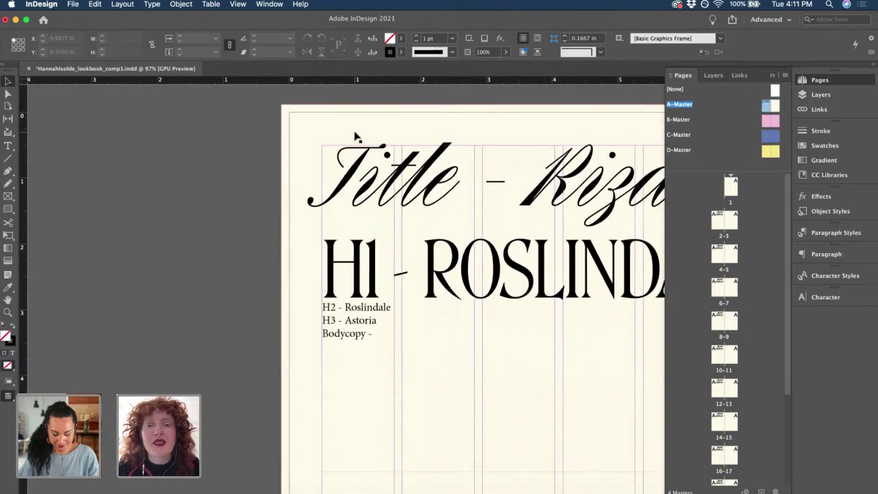
{"action": "scroll", "coordinate": [320, 151], "scroll_direction": "right", "scroll_amount": 5}
{"action": "scroll", "coordinate": [275, 169], "scroll_direction": "down", "scroll_amount": 1}
{"action": "double_click", "coordinate": [226, 176]}
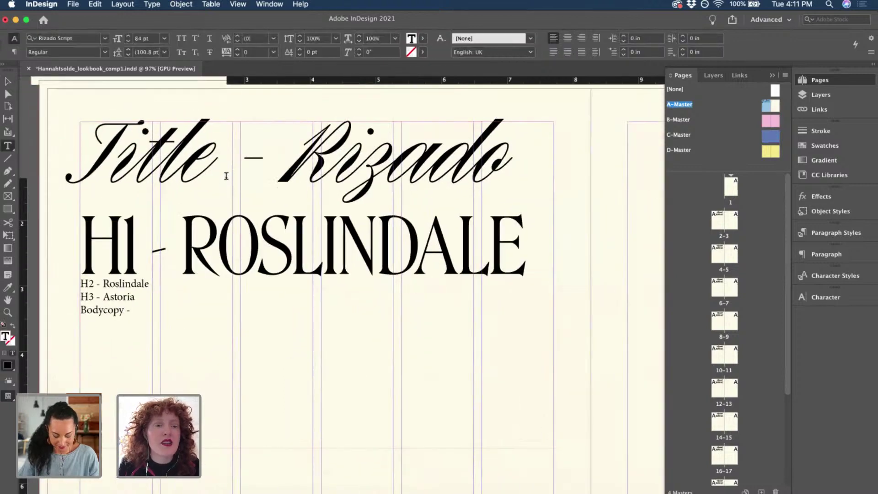
{"action": "triple_click", "coordinate": [226, 176]}
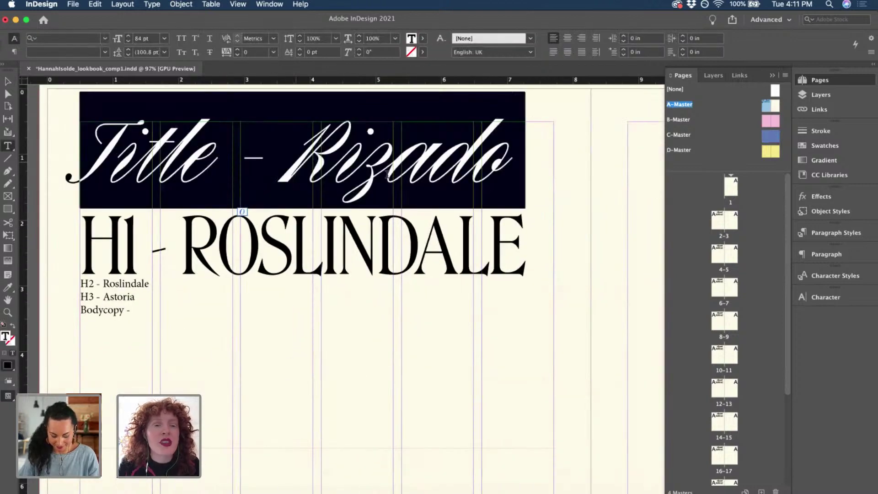
{"action": "left_click", "coordinate": [487, 160]}
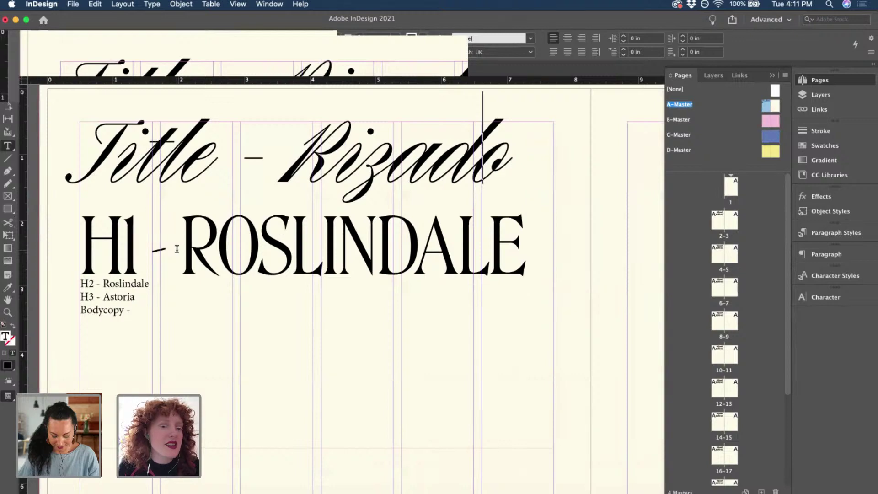
Set the "H2 - Roslindale" line on A-Master in the Roslindale font.
{"action": "scroll", "coordinate": [177, 249], "scroll_direction": "up", "scroll_amount": 2}
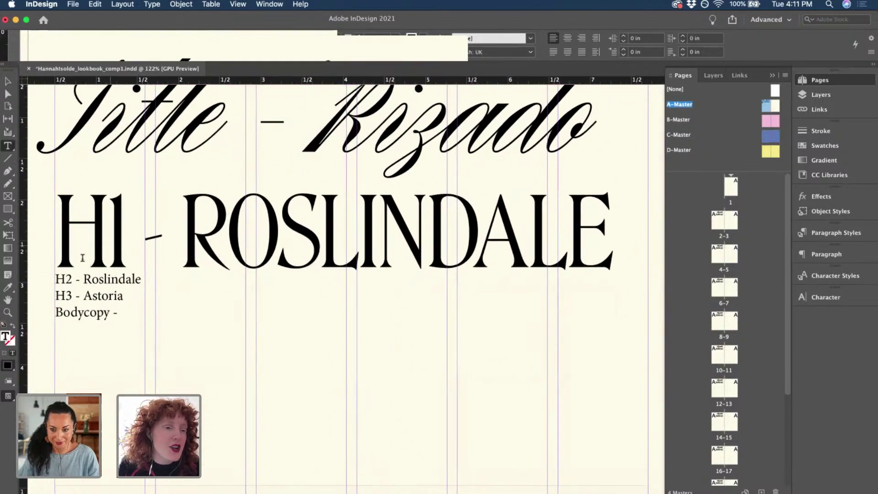
{"action": "left_click", "coordinate": [73, 278]}
{"action": "triple_click", "coordinate": [73, 279]}
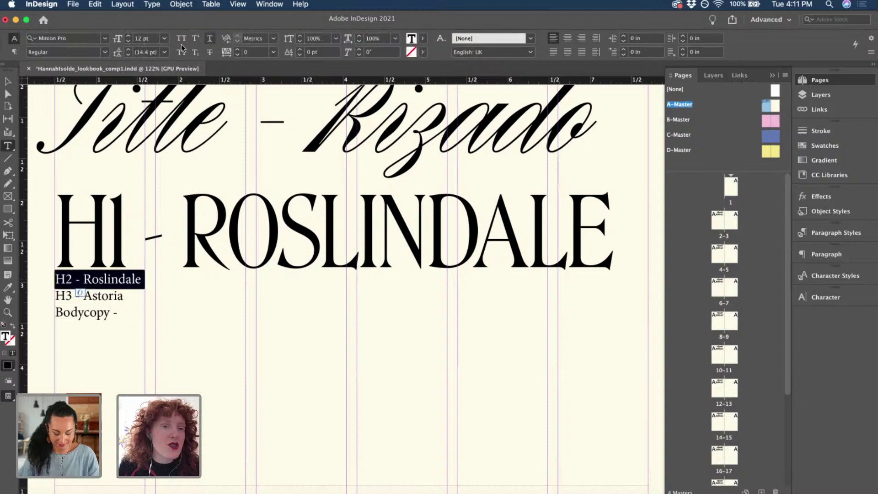
{"action": "left_click", "coordinate": [104, 39]}
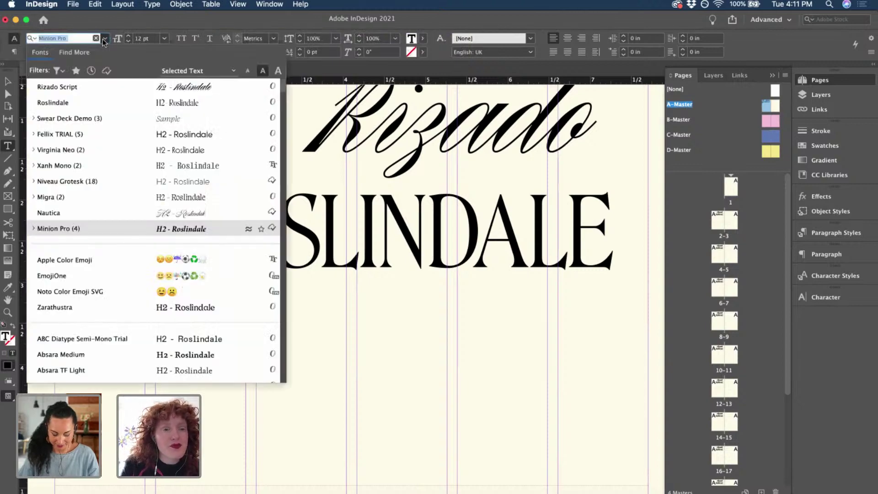
{"action": "left_click", "coordinate": [103, 103]}
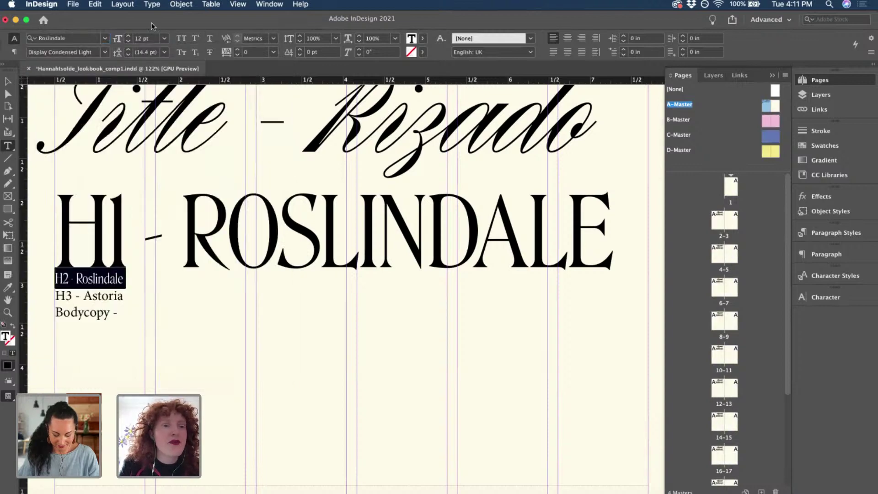
Enlarge the H2 line to about 40 pt so it ranks below the H1 line.
{"action": "left_click", "coordinate": [129, 37]}
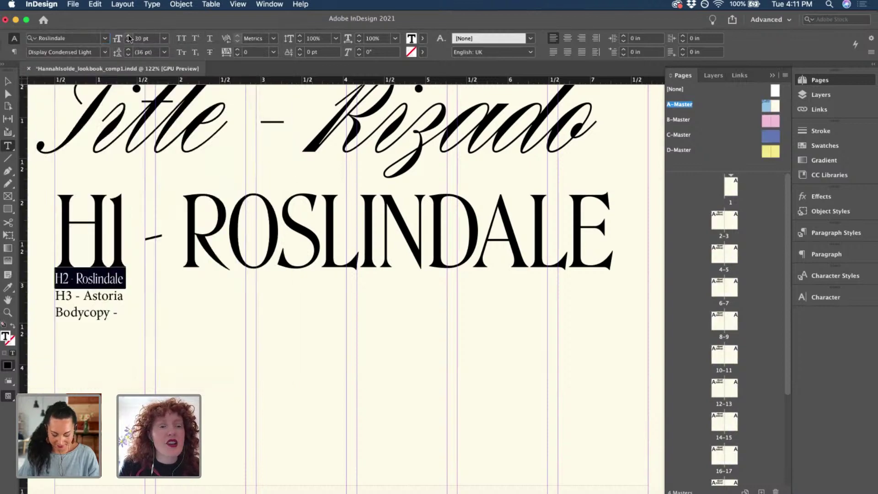
{"action": "left_click", "coordinate": [129, 37]}
{"action": "left_click", "coordinate": [130, 37]}
{"action": "left_click", "coordinate": [129, 36]}
{"action": "left_click", "coordinate": [129, 36]}
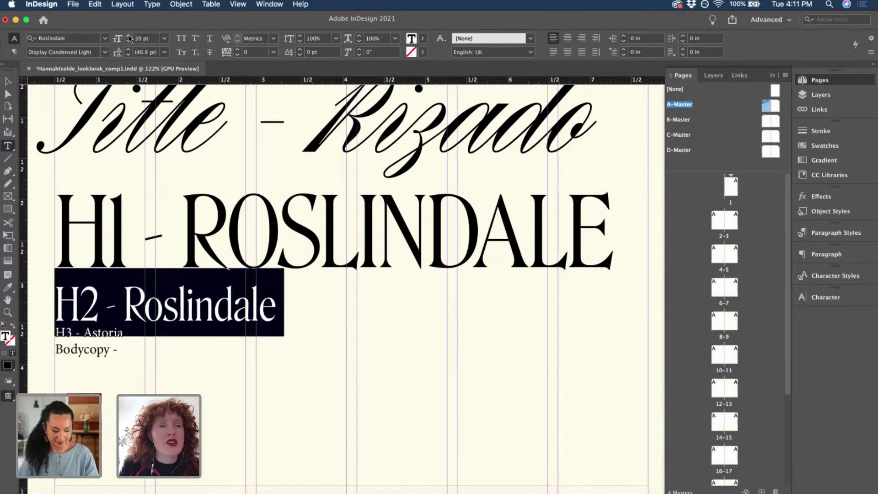
{"action": "left_click", "coordinate": [129, 37]}
{"action": "left_click", "coordinate": [8, 84]}
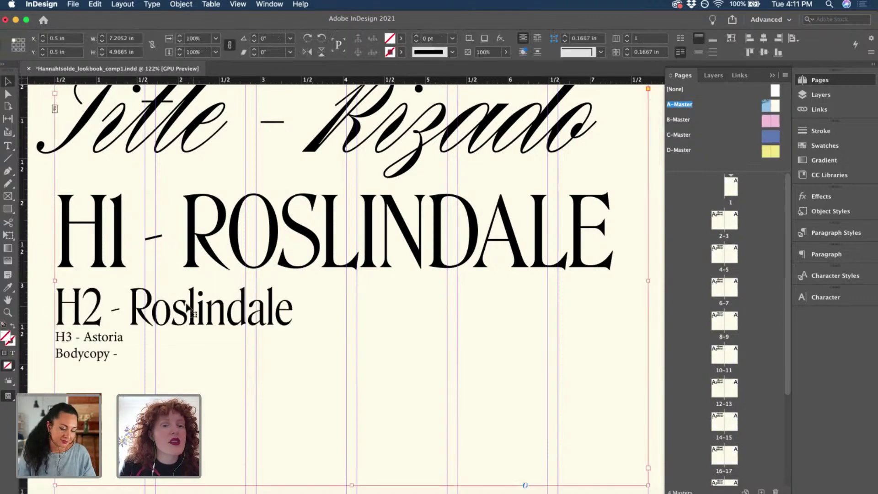
Set the "H3 - Astoria" line in the TAN - ASTORIA font.
{"action": "scroll", "coordinate": [189, 311], "scroll_direction": "down", "scroll_amount": 3}
{"action": "double_click", "coordinate": [135, 283]}
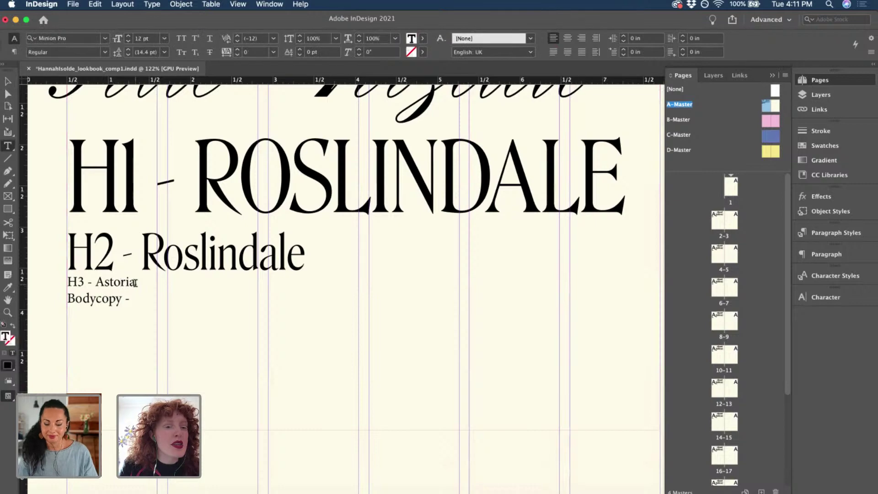
{"action": "left_click_drag", "start_coordinate": [136, 282], "coordinate": [67, 282]}
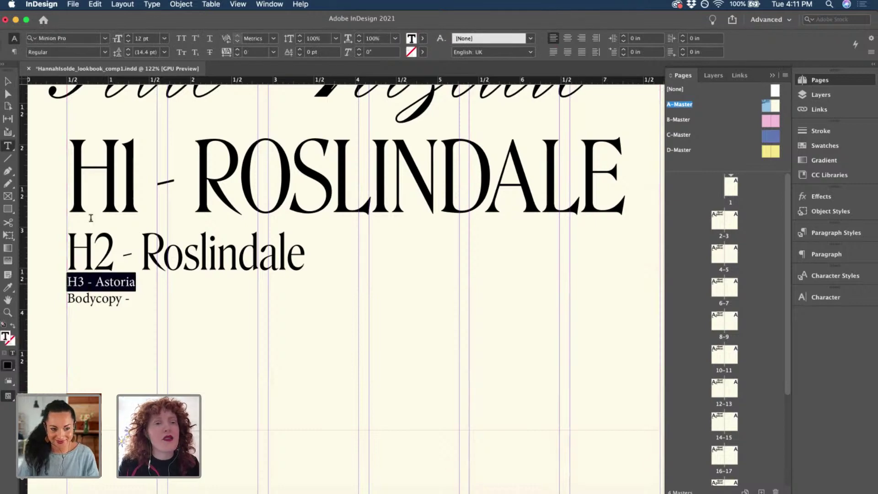
{"action": "left_click", "coordinate": [84, 38]}
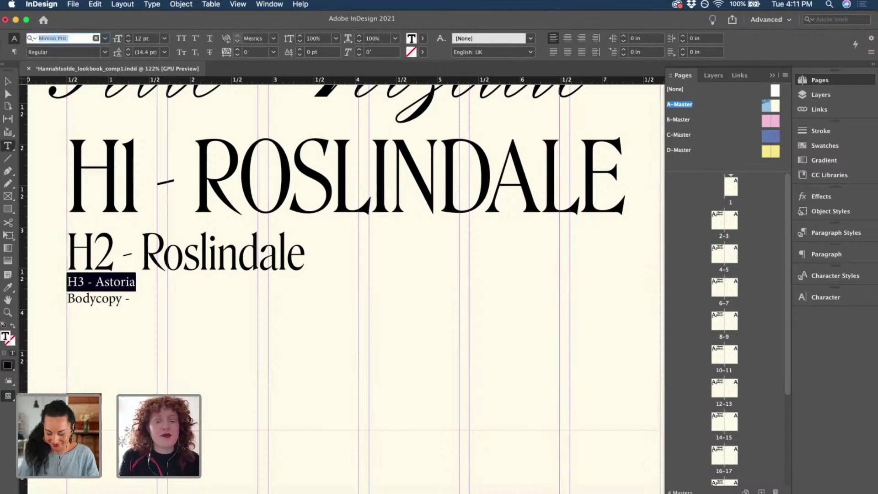
{"action": "type", "text": "astoria"}
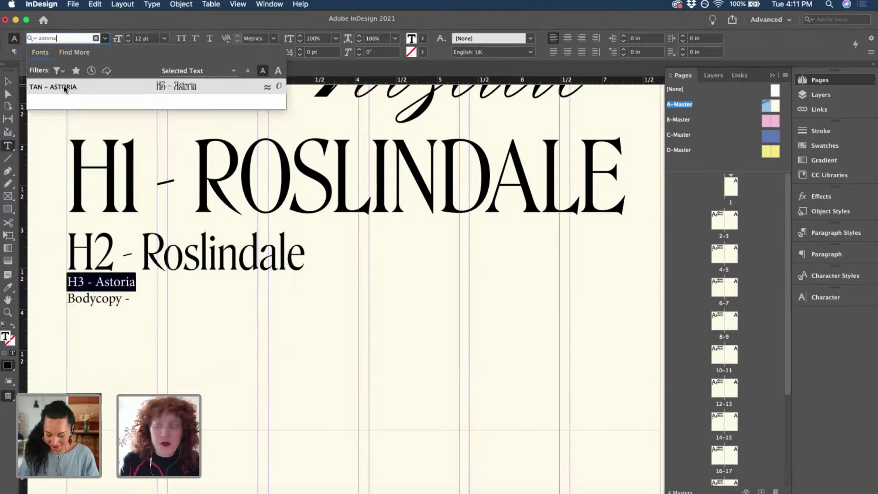
{"action": "left_click", "coordinate": [65, 87]}
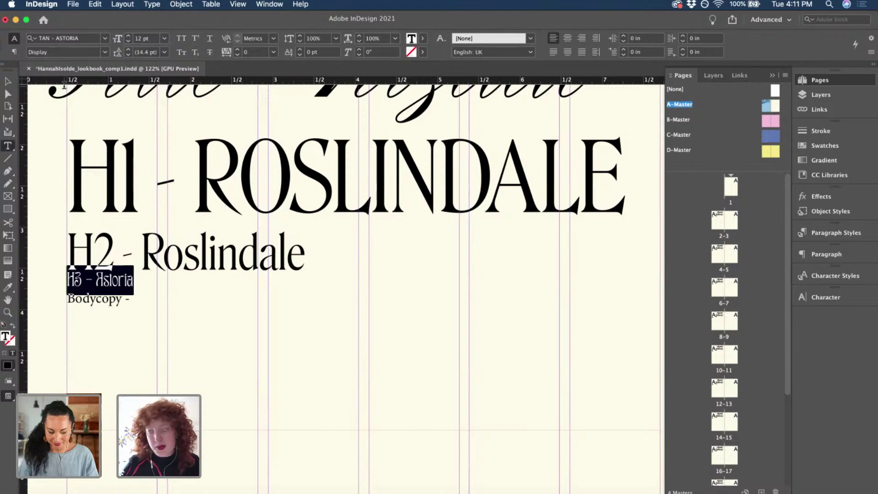
Increase the H3 line's font size to 31 pt and deselect the text.
{"action": "left_click", "coordinate": [129, 37]}
{"action": "left_click", "coordinate": [129, 36]}
{"action": "left_click", "coordinate": [129, 37]}
{"action": "left_click", "coordinate": [129, 36]}
{"action": "left_click", "coordinate": [129, 37]}
{"action": "left_click", "coordinate": [129, 37]}
{"action": "left_click", "coordinate": [129, 37]}
{"action": "left_click", "coordinate": [129, 37]}
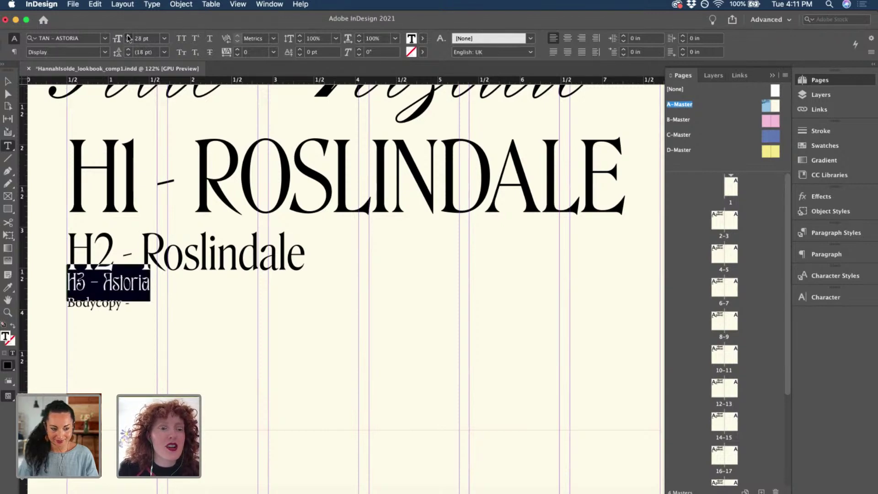
{"action": "left_click", "coordinate": [129, 36]}
{"action": "left_click", "coordinate": [129, 36]}
{"action": "left_click", "coordinate": [129, 36]}
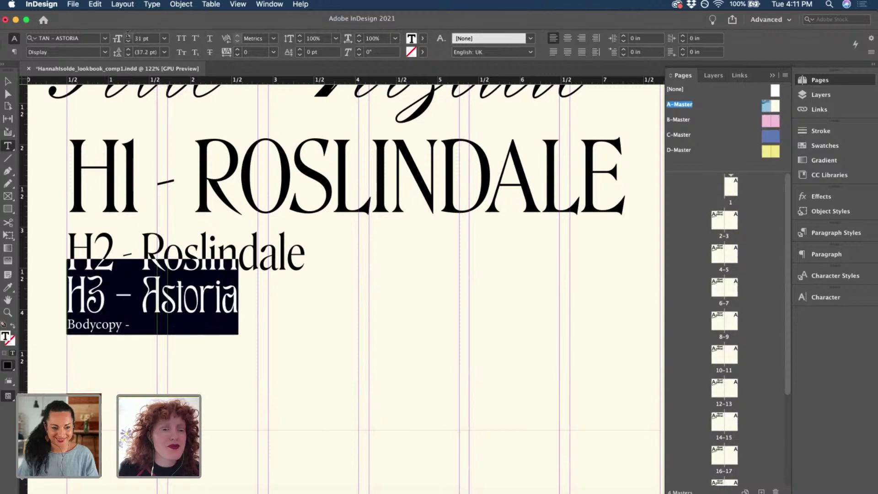
{"action": "left_click", "coordinate": [203, 299]}
Complete the Bodycopy line with the font name "Agrandir" after the dash.
{"action": "scroll", "coordinate": [203, 300], "scroll_direction": "up", "scroll_amount": 5}
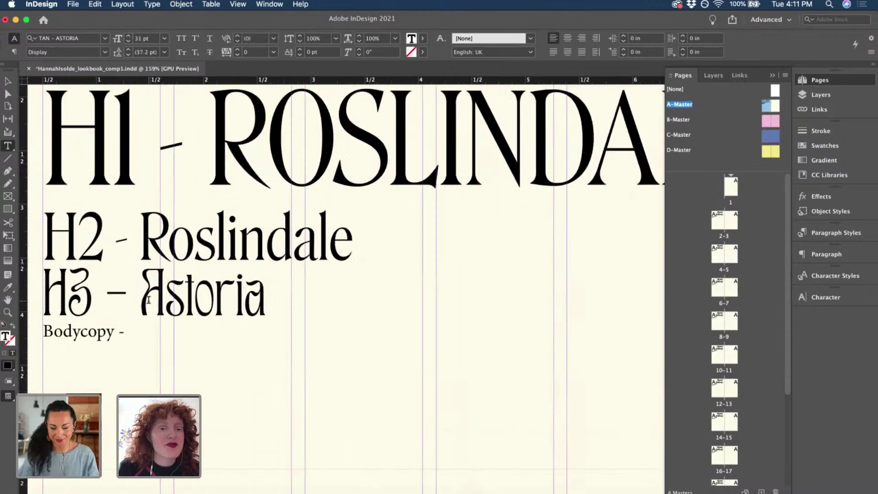
{"action": "scroll", "coordinate": [290, 323], "scroll_direction": "down", "scroll_amount": 2}
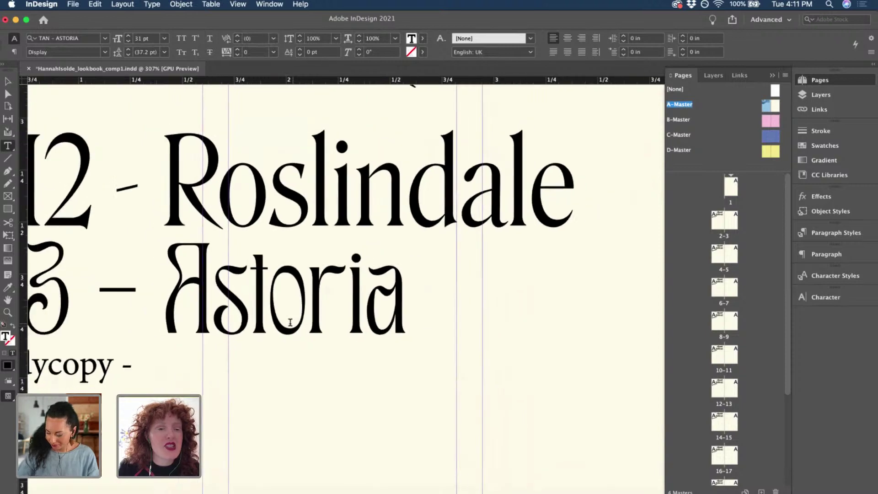
{"action": "scroll", "coordinate": [290, 322], "scroll_direction": "down", "scroll_amount": 1}
{"action": "left_click", "coordinate": [182, 355]}
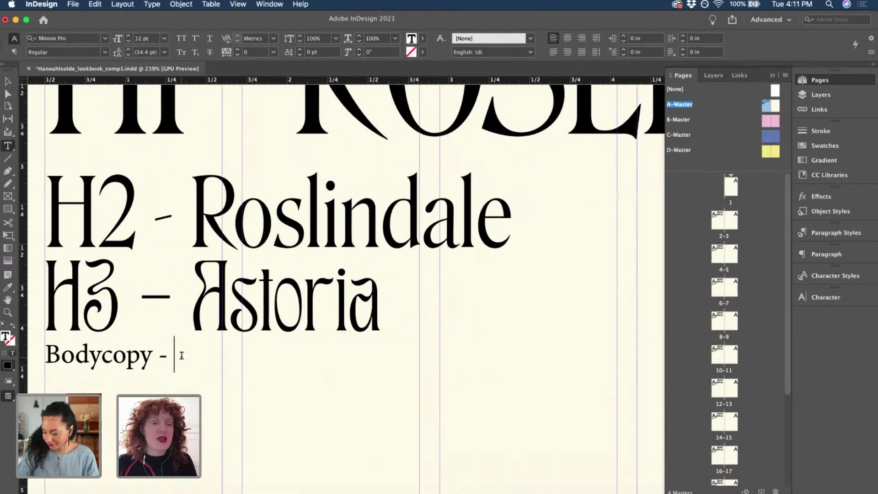
{"action": "type", "text": "A"}
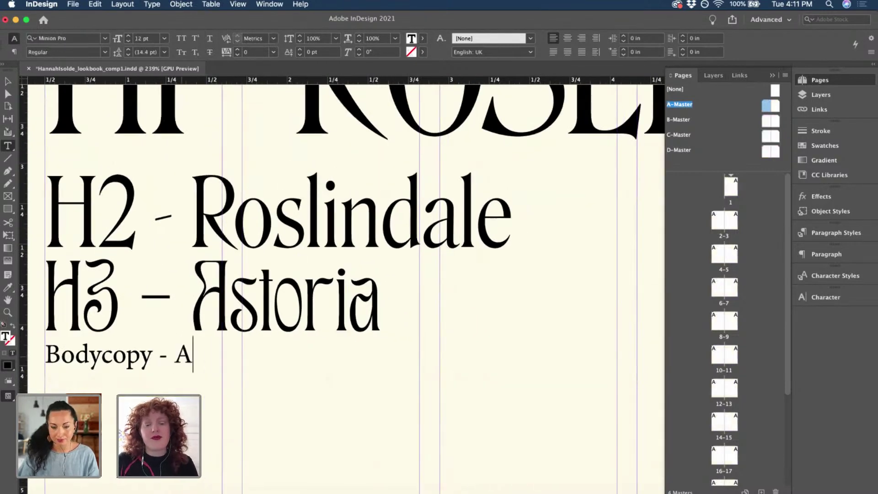
{"action": "type", "text": "grandir"}
{"action": "key", "text": "super+shift+Left"}
{"action": "key", "text": "super+shift+Left"}
{"action": "key", "text": "super+shift+Left"}
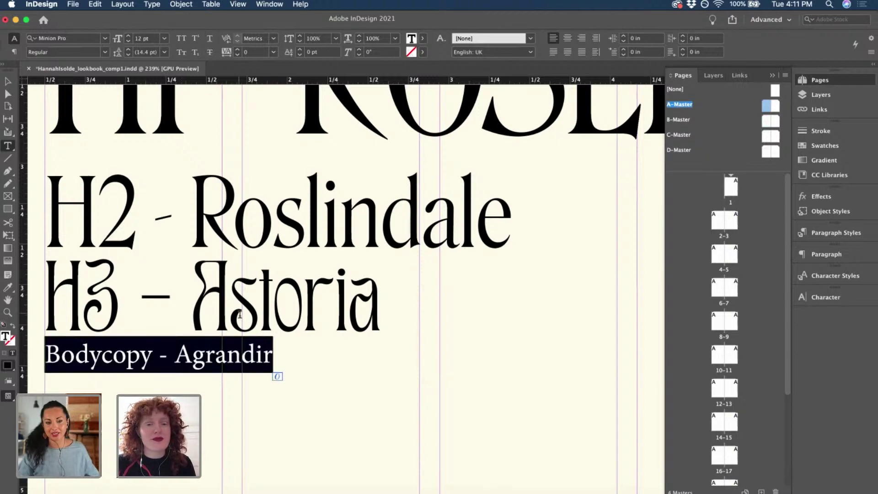
{"action": "left_click", "coordinate": [250, 357]}
{"action": "scroll", "coordinate": [250, 356], "scroll_direction": "down", "scroll_amount": 3}
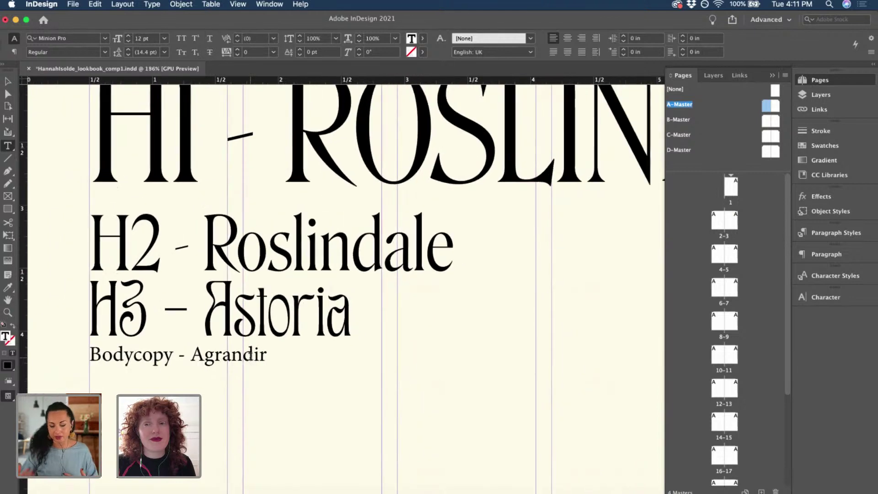
Select all five lines of the type hierarchy, set their leading to 72 pt and raise it to 76 pt.
{"action": "scroll", "coordinate": [252, 355], "scroll_direction": "down", "scroll_amount": 2}
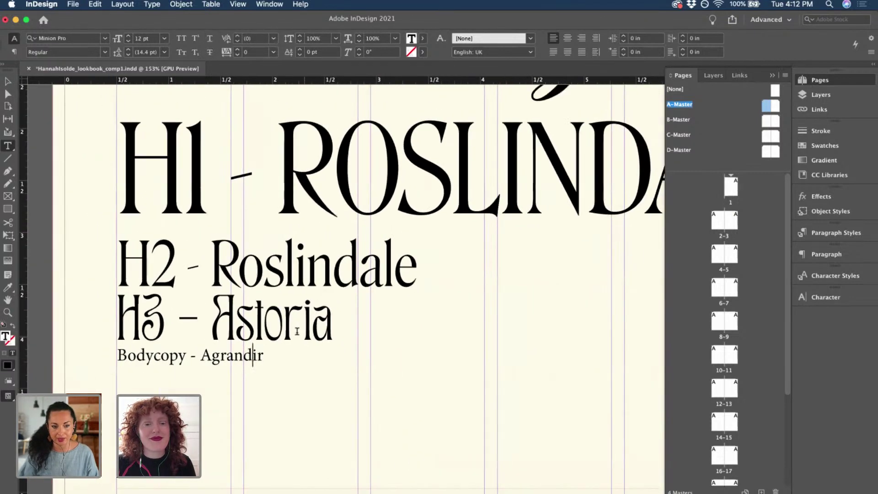
{"action": "scroll", "coordinate": [314, 326], "scroll_direction": "down", "scroll_amount": 3}
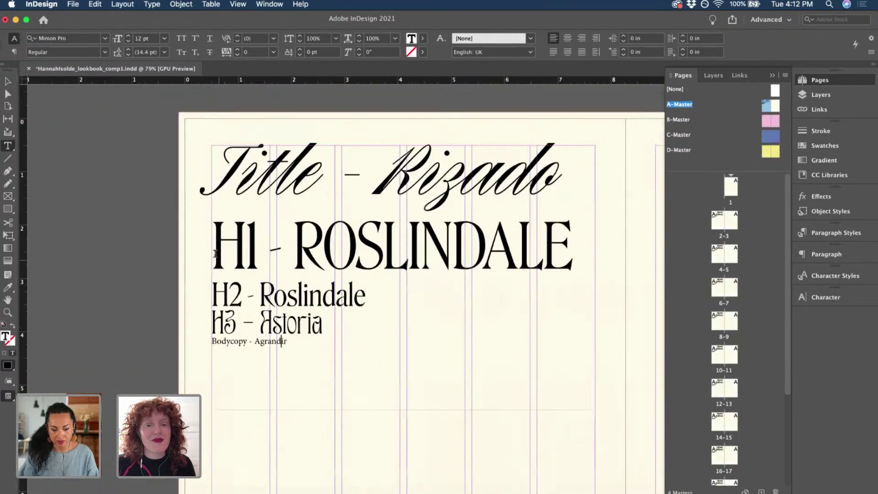
{"action": "left_click_drag", "start_coordinate": [212, 150], "coordinate": [328, 353]}
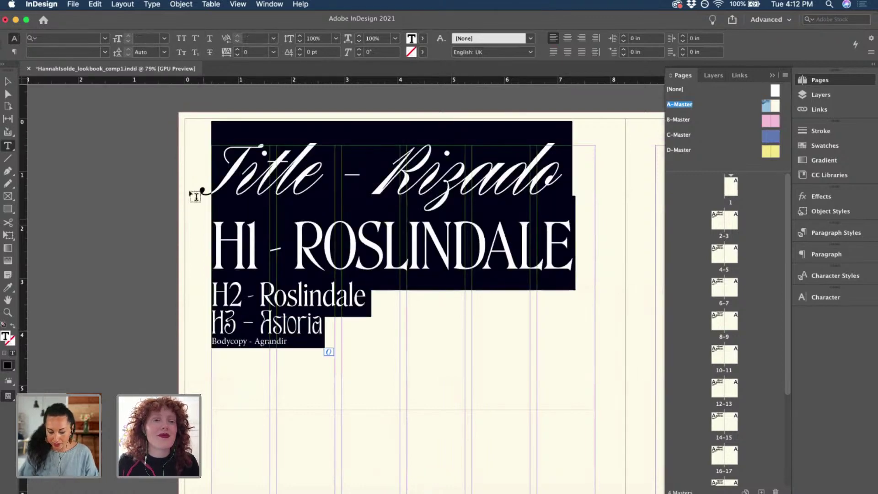
{"action": "left_click", "coordinate": [164, 53]}
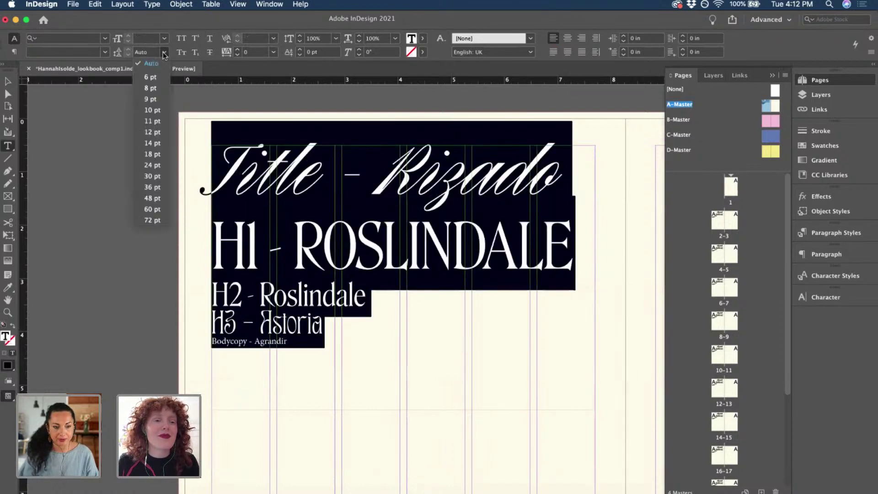
{"action": "left_click", "coordinate": [162, 226]}
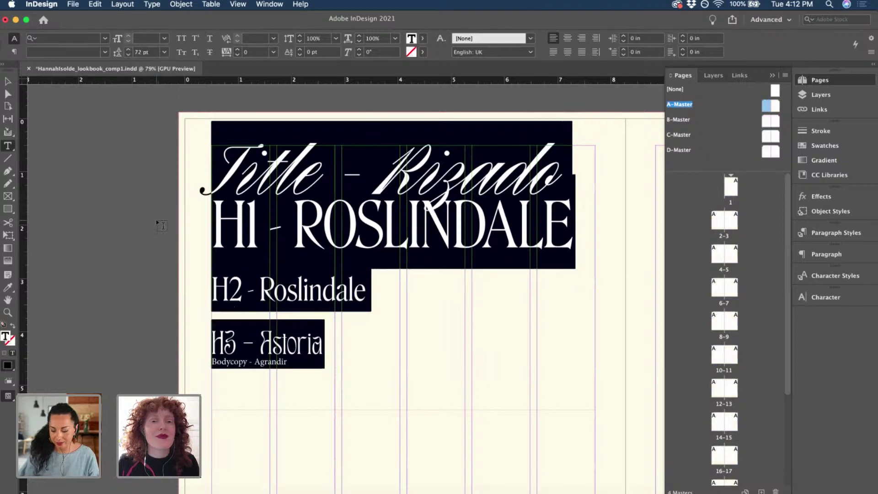
{"action": "left_click", "coordinate": [128, 49]}
{"action": "left_click", "coordinate": [128, 49]}
{"action": "left_click", "coordinate": [129, 50]}
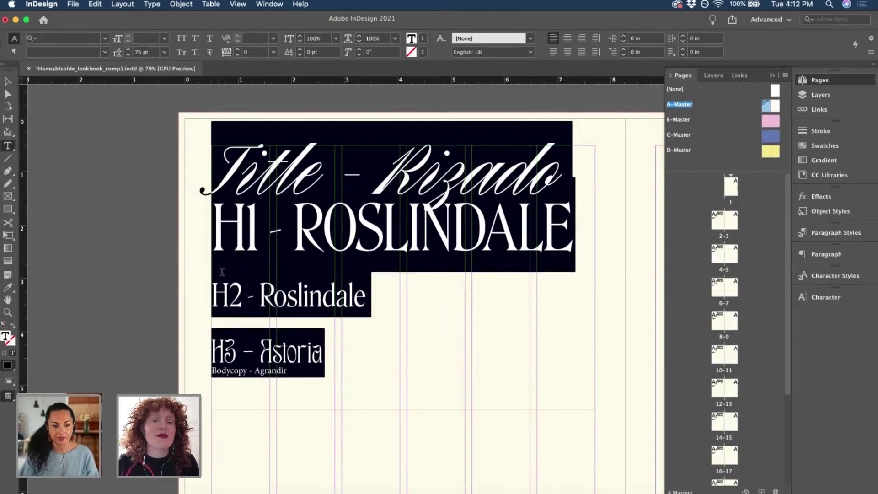
Set the leading of all the selected hierarchy lines to 100 pt and deselect the text.
{"action": "double_click", "coordinate": [149, 54]}
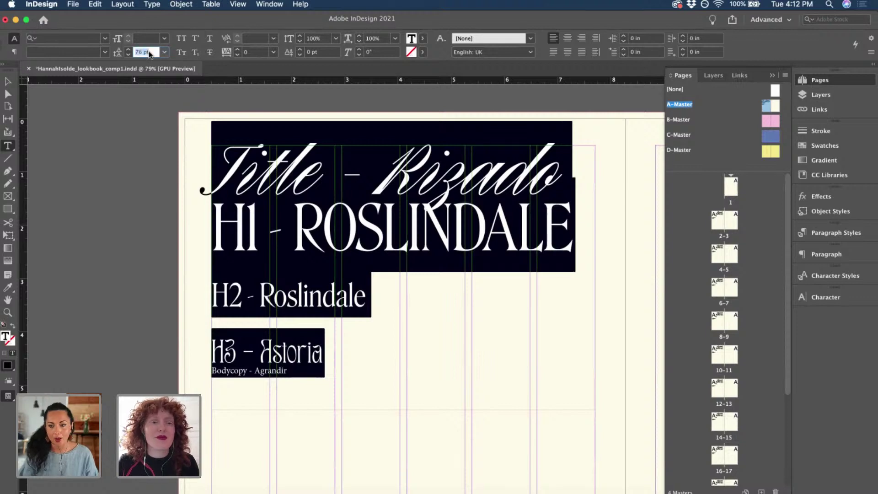
{"action": "type", "text": "1"}
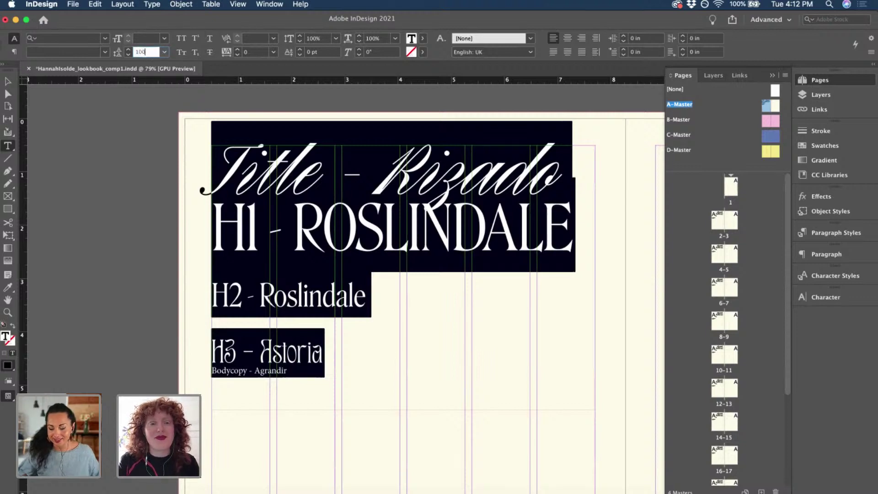
{"action": "type", "text": "00"}
{"action": "key", "text": "Return"}
{"action": "left_click", "coordinate": [262, 270]}
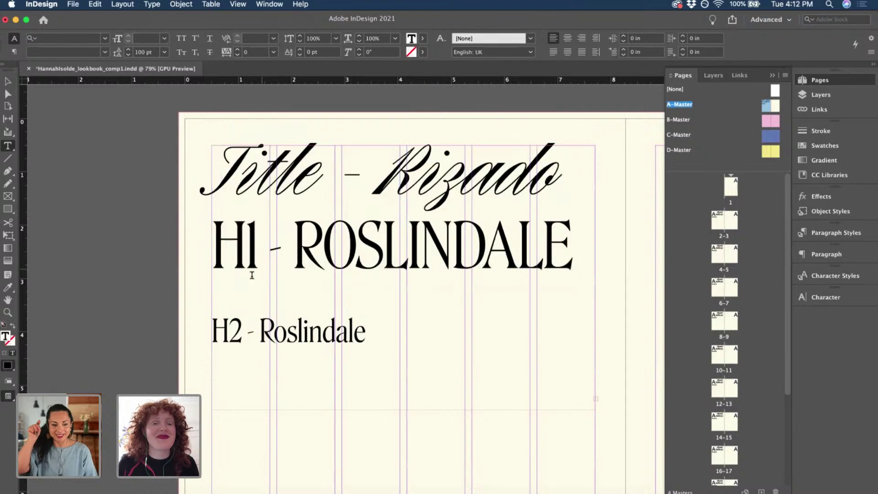
Set the H2 line's leading to 72 pt and deselect the text.
{"action": "triple_click", "coordinate": [219, 328]}
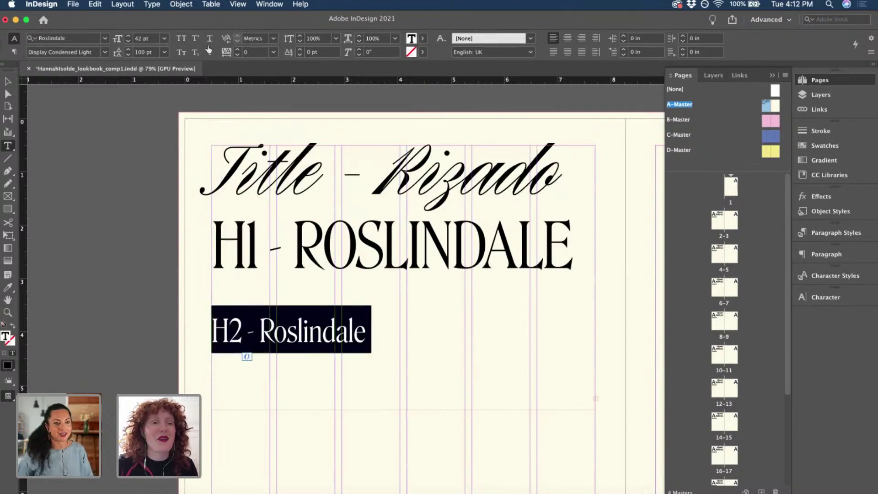
{"action": "left_click", "coordinate": [164, 52]}
{"action": "left_click", "coordinate": [156, 63]}
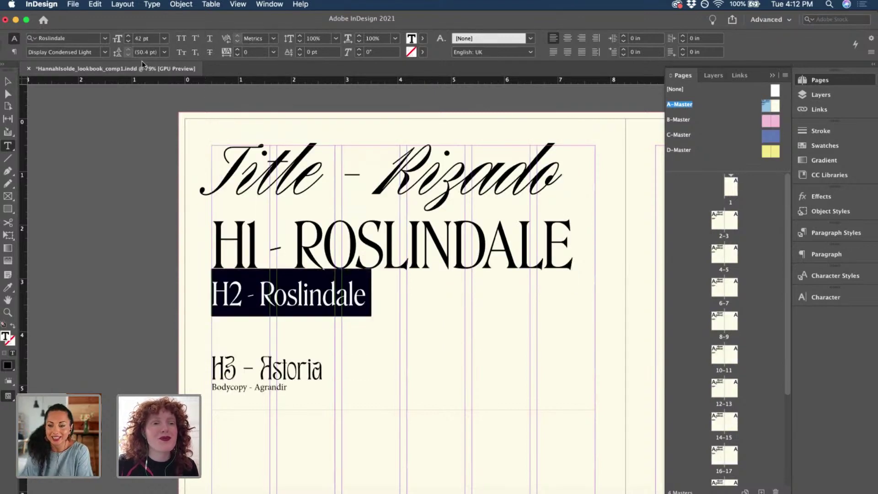
{"action": "left_click", "coordinate": [164, 52]}
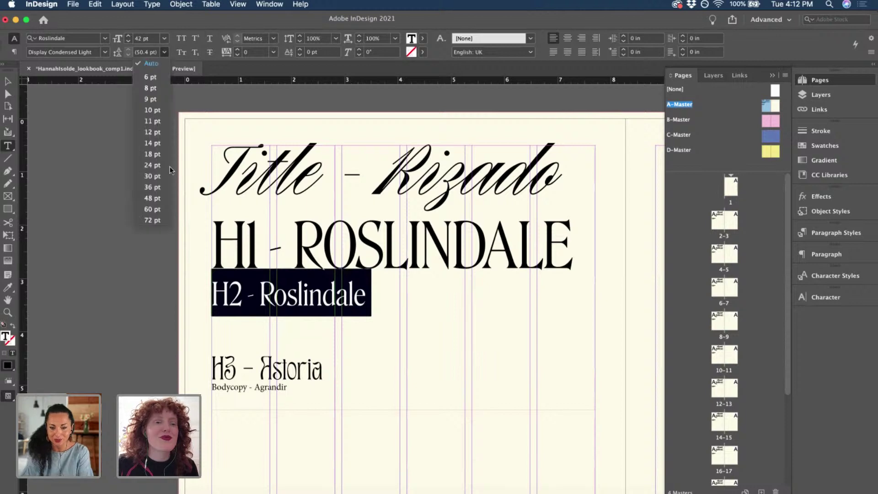
{"action": "left_click", "coordinate": [152, 219]}
{"action": "left_click", "coordinate": [258, 365]}
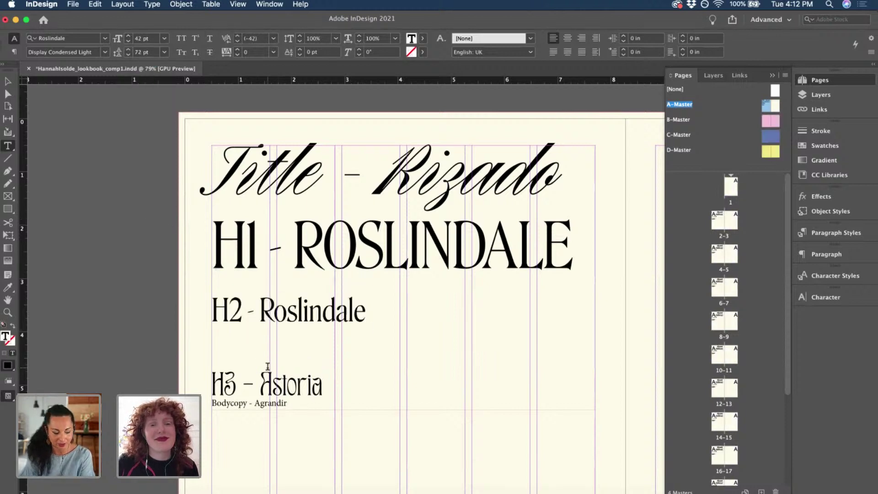
Reduce the H3 line's leading to 72 pt and deselect the text.
{"action": "scroll", "coordinate": [274, 387], "scroll_direction": "up", "scroll_amount": 1}
{"action": "scroll", "coordinate": [274, 387], "scroll_direction": "up", "scroll_amount": 2}
{"action": "triple_click", "coordinate": [274, 387]}
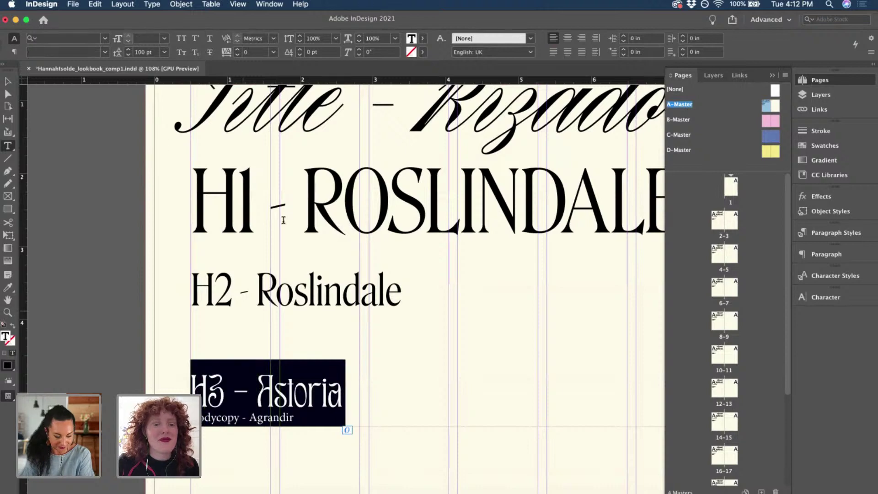
{"action": "left_click", "coordinate": [281, 383]}
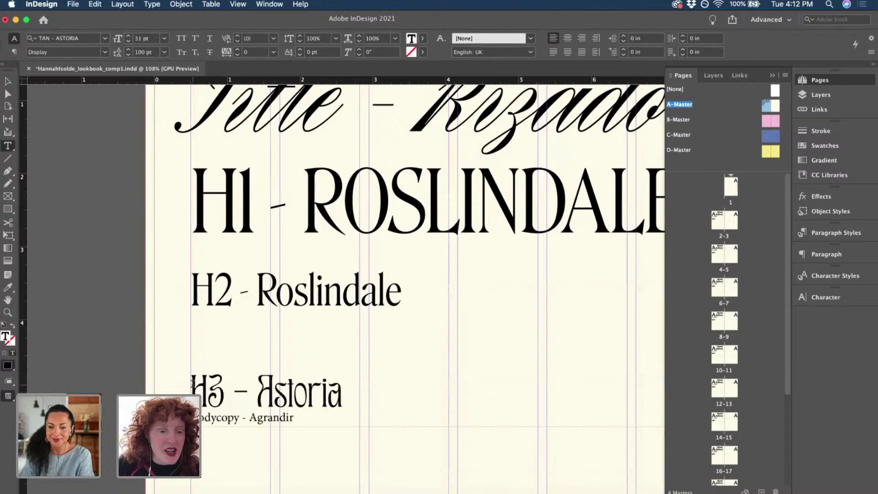
{"action": "triple_click", "coordinate": [359, 386]}
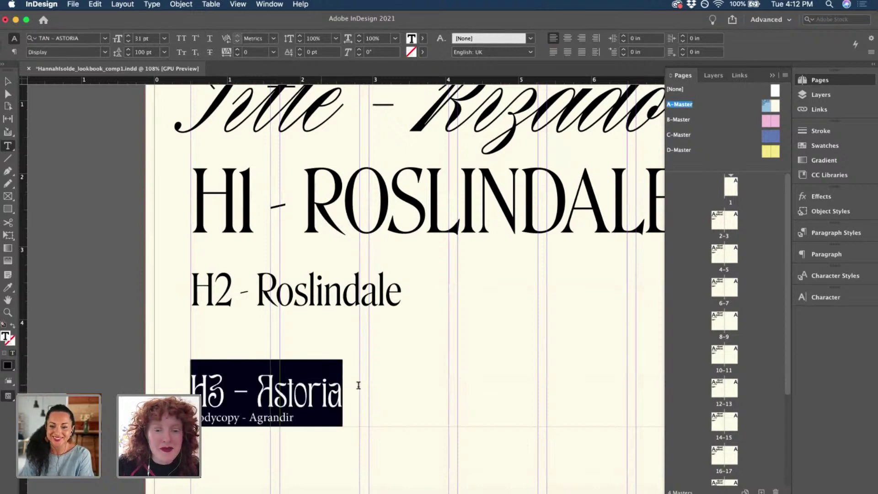
{"action": "left_click", "coordinate": [165, 52]}
{"action": "left_click", "coordinate": [155, 221]}
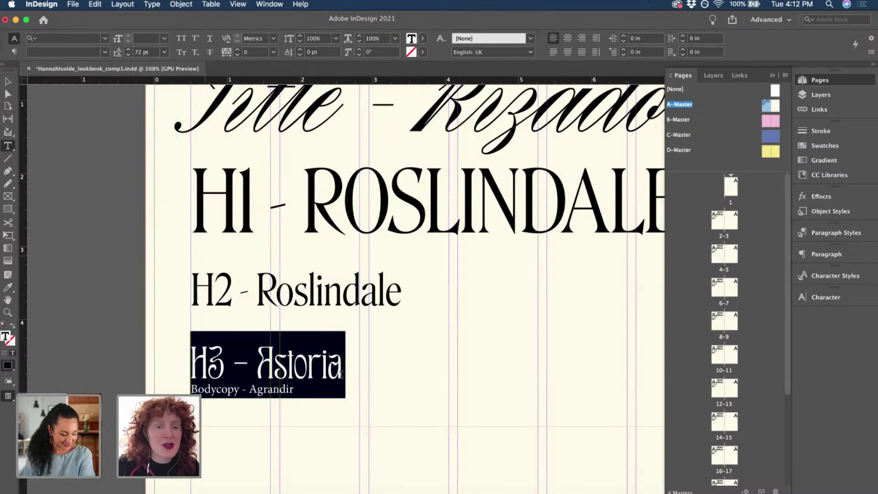
{"action": "left_click", "coordinate": [321, 362]}
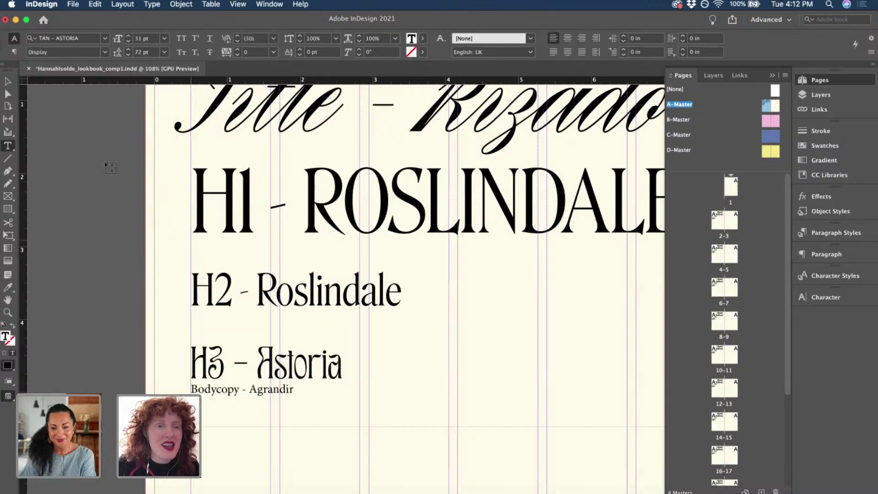
Extend the hierarchy text frame's lower edge down to a height of about 6.17 in.
{"action": "left_click", "coordinate": [10, 80]}
{"action": "scroll", "coordinate": [442, 410], "scroll_direction": "down", "scroll_amount": 2}
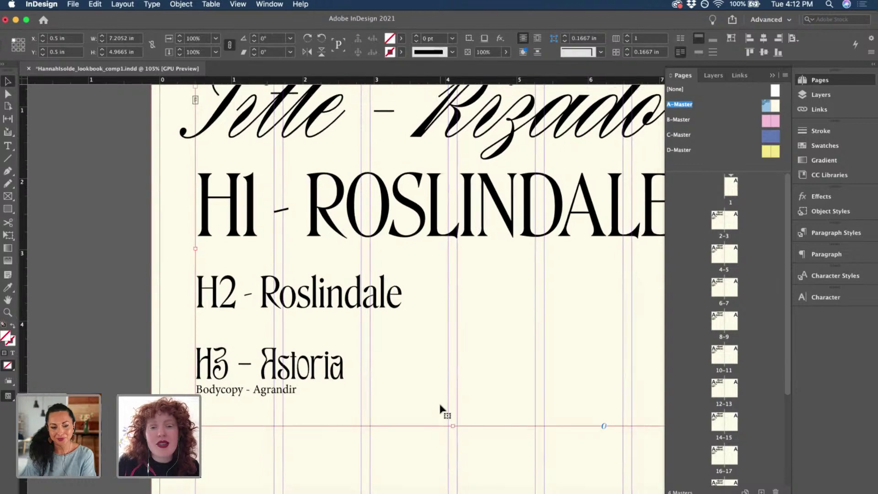
{"action": "scroll", "coordinate": [441, 405], "scroll_direction": "down", "scroll_amount": 1}
{"action": "left_click_drag", "start_coordinate": [426, 389], "coordinate": [426, 455]}
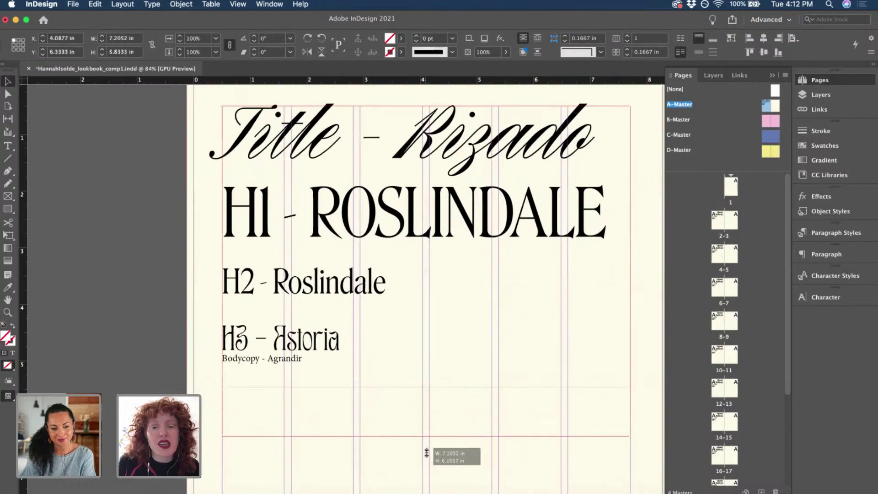
Set the Bodycopy line in the Agrandir Tight font.
{"action": "scroll", "coordinate": [277, 351], "scroll_direction": "up", "scroll_amount": 2}
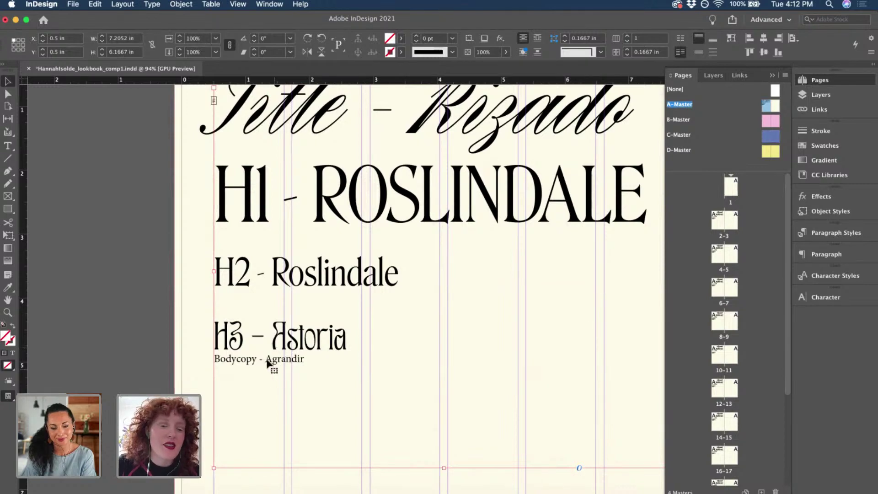
{"action": "triple_click", "coordinate": [265, 357]}
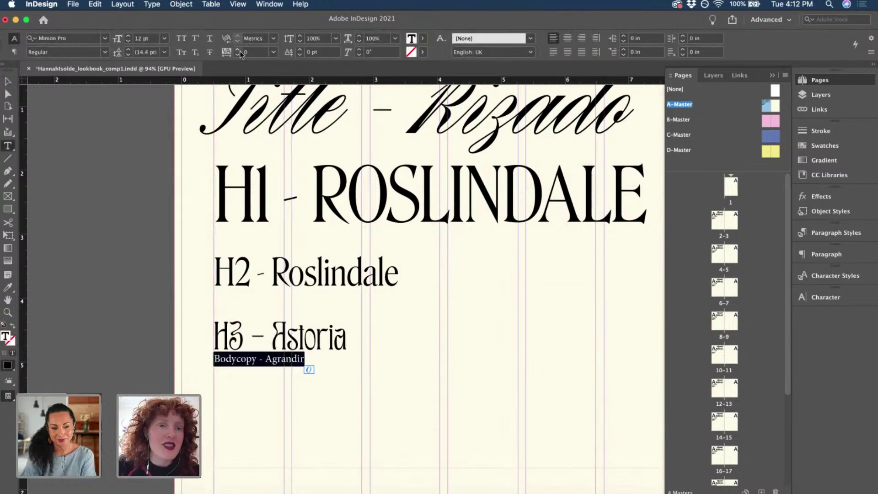
{"action": "left_click", "coordinate": [105, 40]}
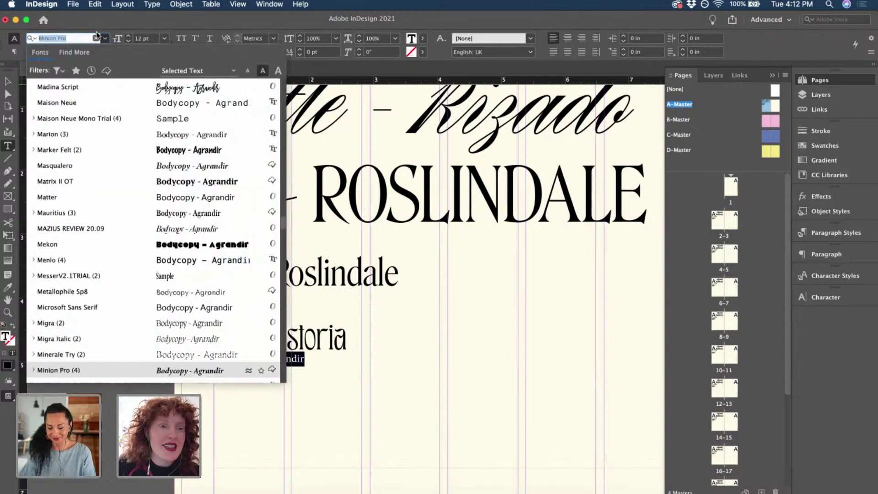
{"action": "type", "text": "agrandir"}
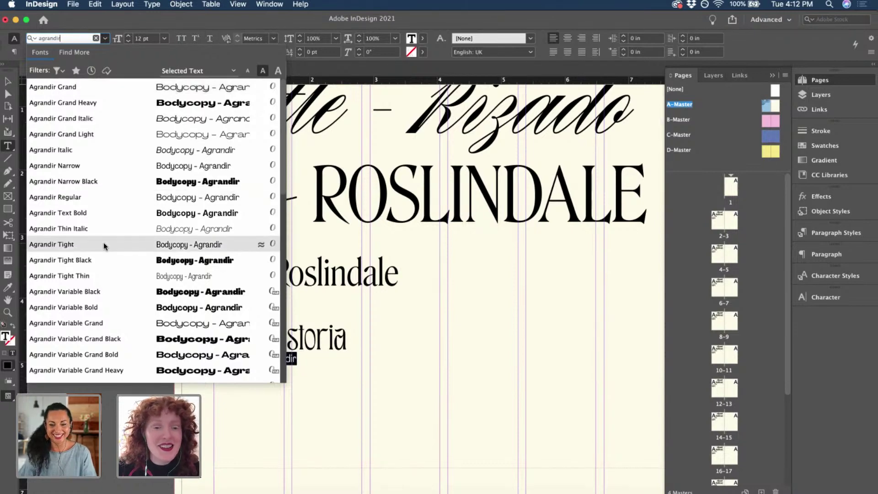
{"action": "left_click", "coordinate": [183, 245]}
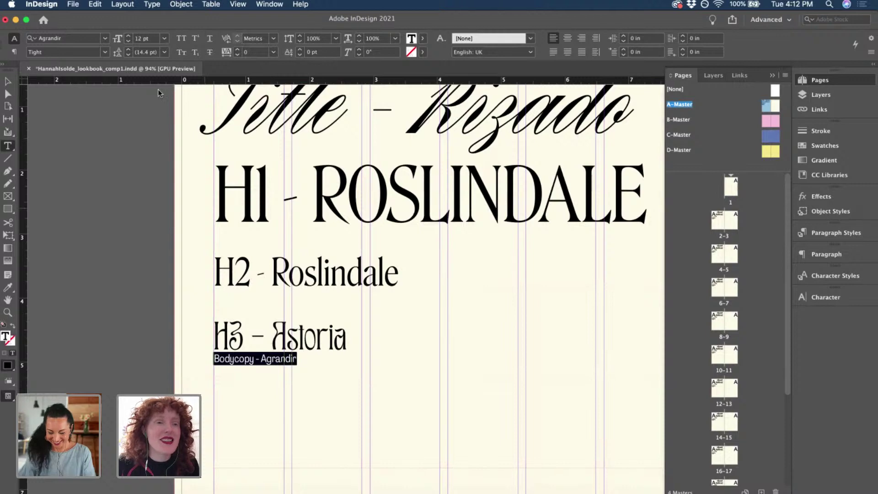
Try the Bodycopy line at sizes up to 16 pt and return it to 12 pt.
{"action": "left_click", "coordinate": [128, 36]}
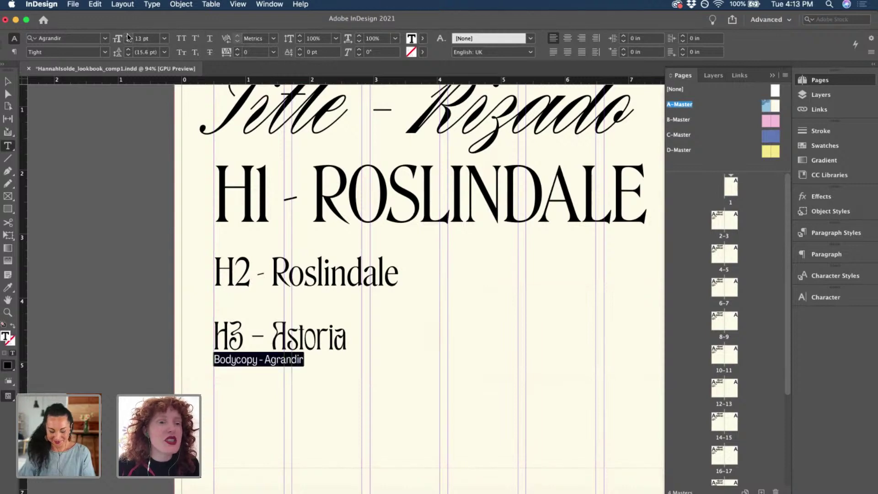
{"action": "left_click", "coordinate": [128, 36]}
{"action": "left_click", "coordinate": [129, 36]}
{"action": "left_click", "coordinate": [128, 41]}
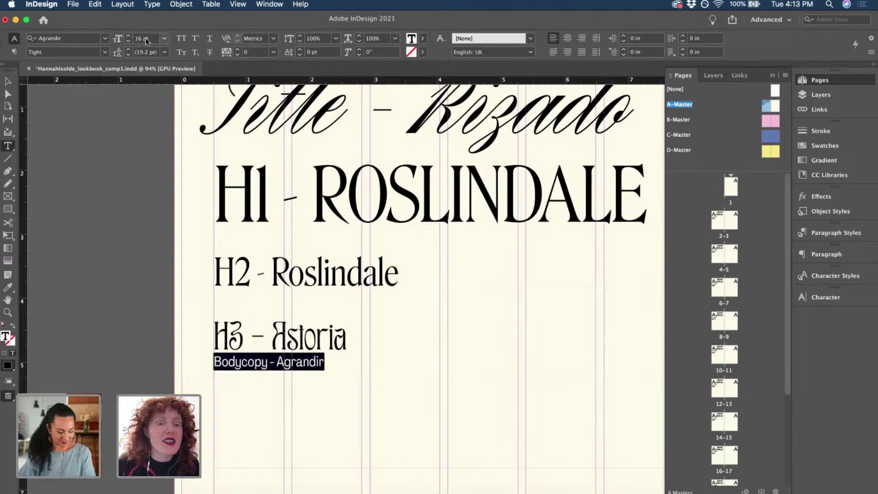
{"action": "left_click", "coordinate": [128, 40]}
{"action": "left_click", "coordinate": [129, 41]}
{"action": "left_click", "coordinate": [129, 40]}
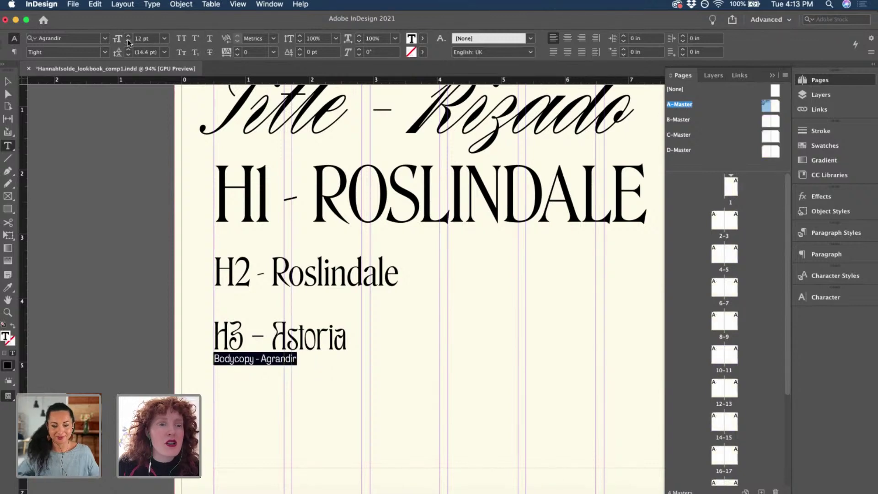
Increase the Bodycopy line's leading to 35 pt and deselect the text.
{"action": "left_click", "coordinate": [130, 52]}
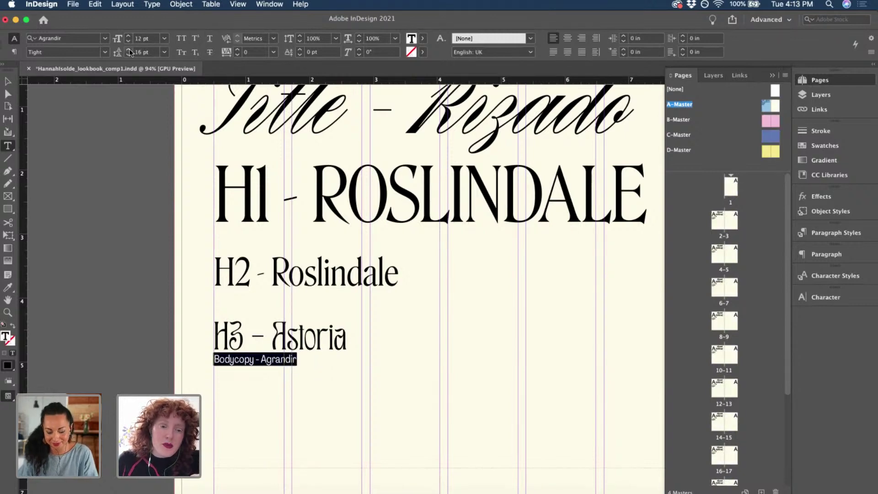
{"action": "left_click", "coordinate": [129, 51]}
{"action": "left_click", "coordinate": [129, 51]}
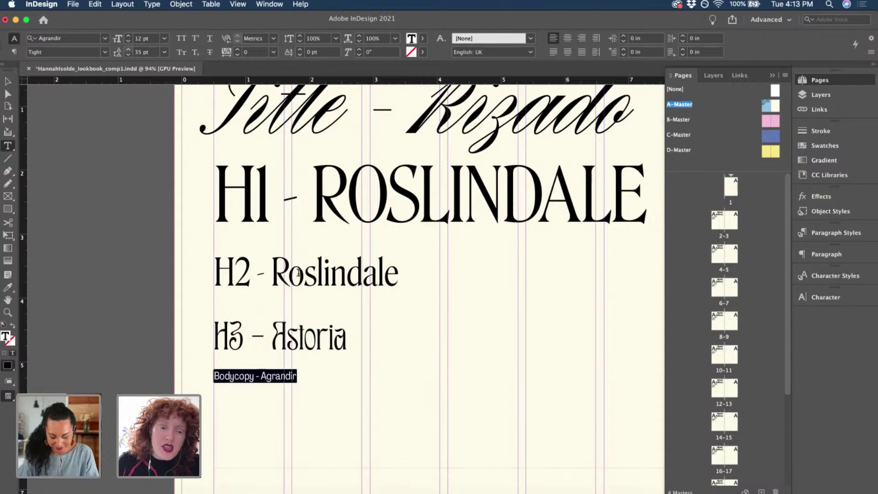
{"action": "left_click", "coordinate": [130, 52]}
{"action": "left_click", "coordinate": [292, 387]}
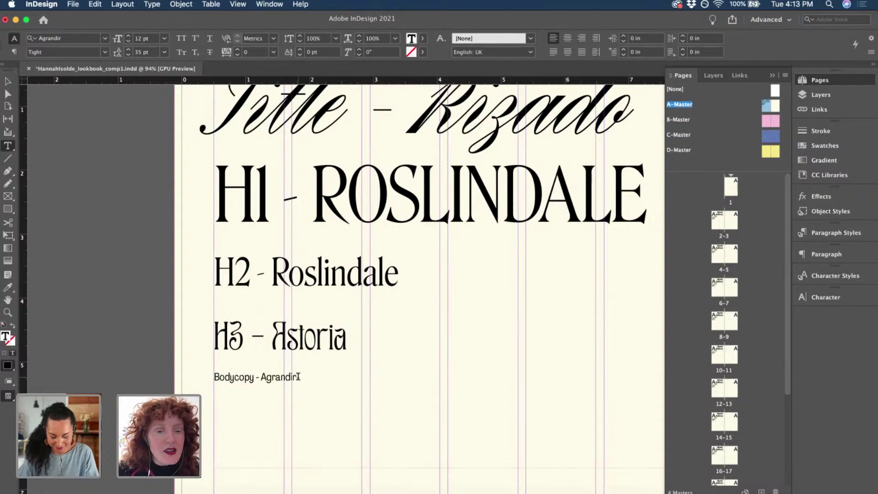
{"action": "right_click", "coordinate": [298, 380]}
{"action": "mouse_move", "coordinate": [333, 398]}
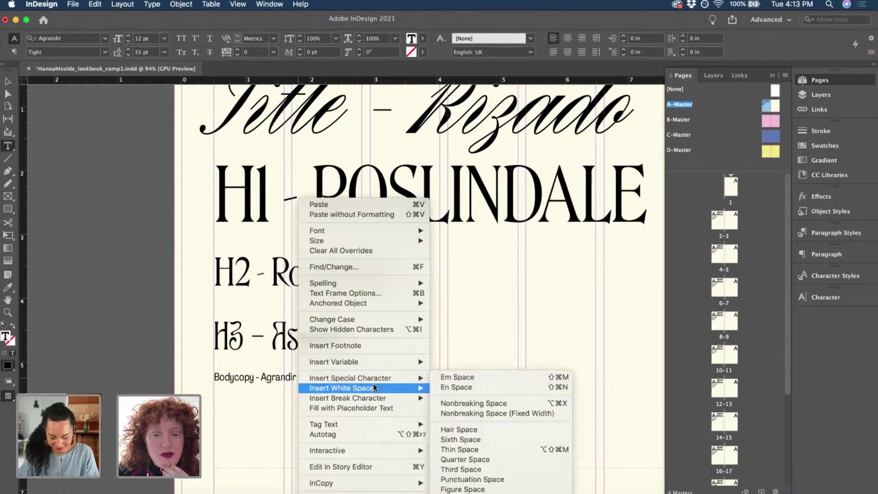
{"action": "mouse_move", "coordinate": [376, 379]}
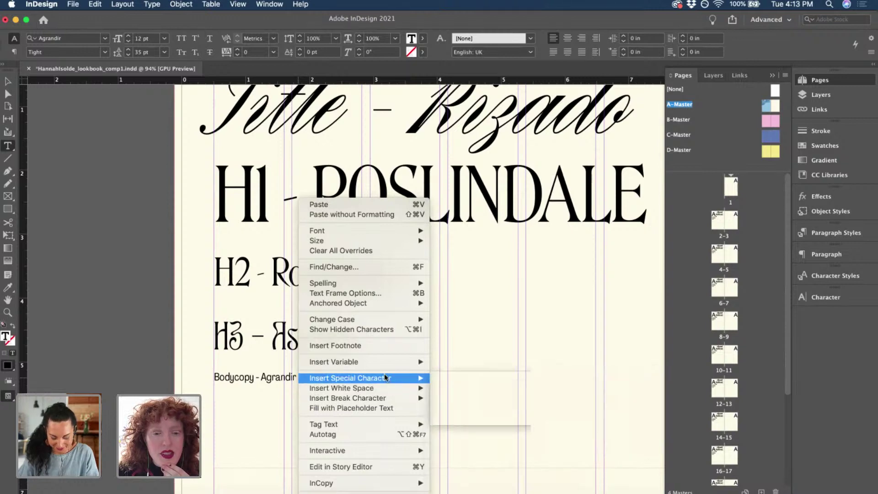
{"action": "left_click", "coordinate": [7, 80]}
Leave text editing with the Selection tool active and switch to Google Chrome.
{"action": "left_click", "coordinate": [7, 80]}
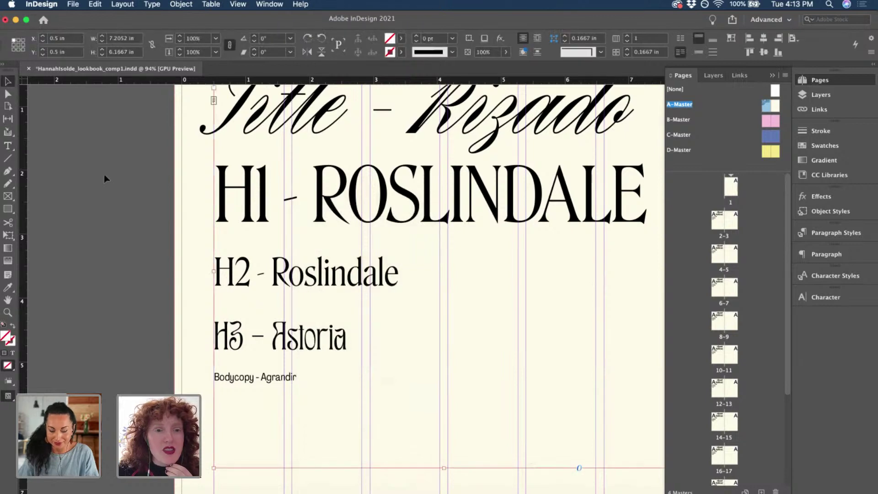
{"action": "left_click", "coordinate": [340, 487]}
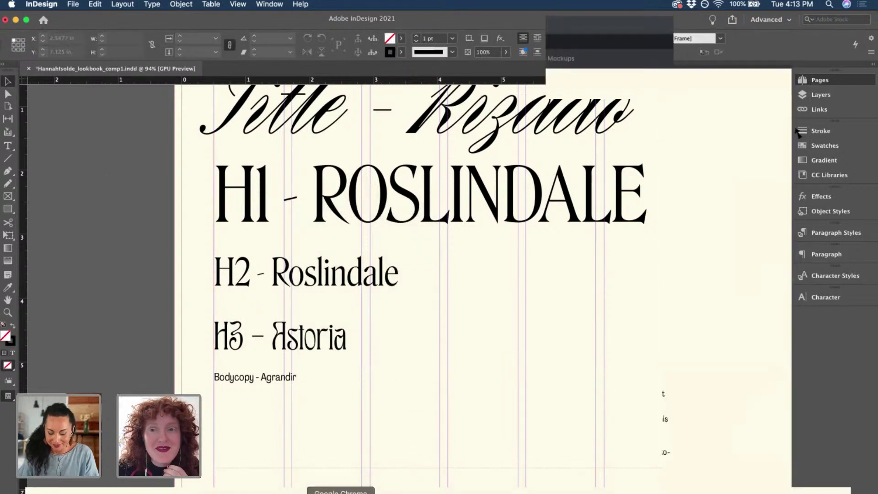
Search Google for lorem ipsum in a new tab and open the lipsum.com generator.
{"action": "left_click", "coordinate": [426, 23]}
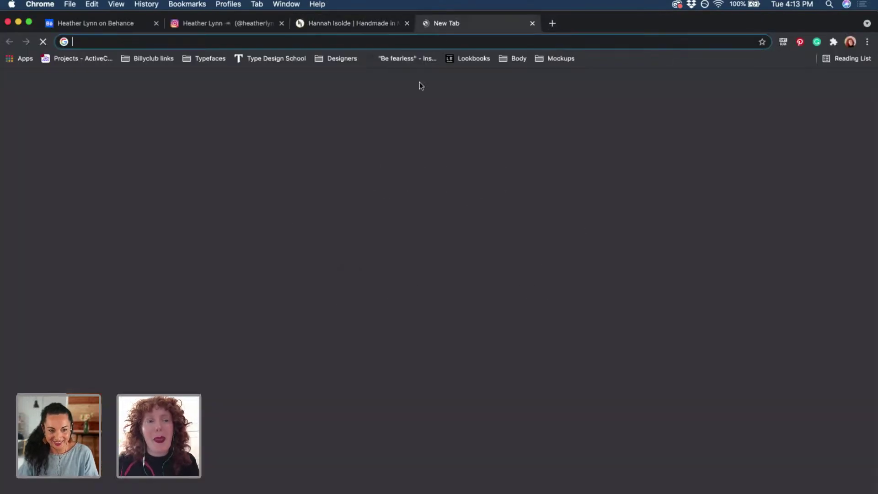
{"action": "type", "text": "lorem"}
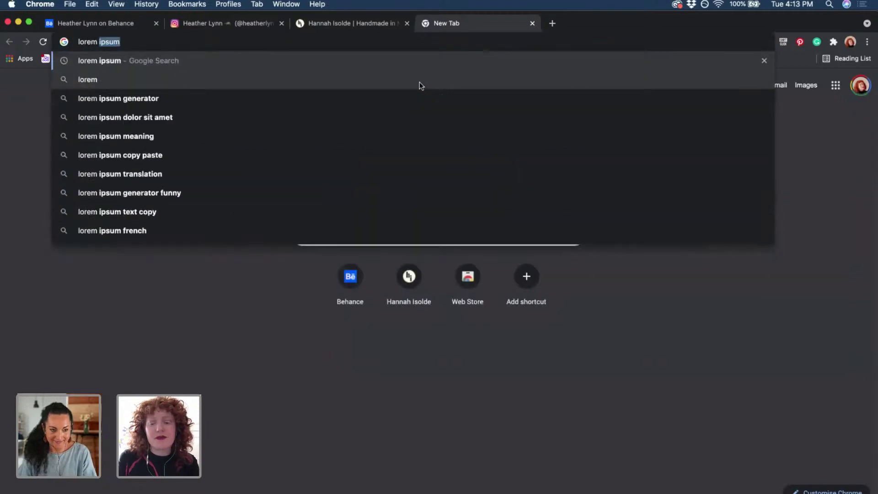
{"action": "key", "text": "Return"}
{"action": "left_click", "coordinate": [172, 184]}
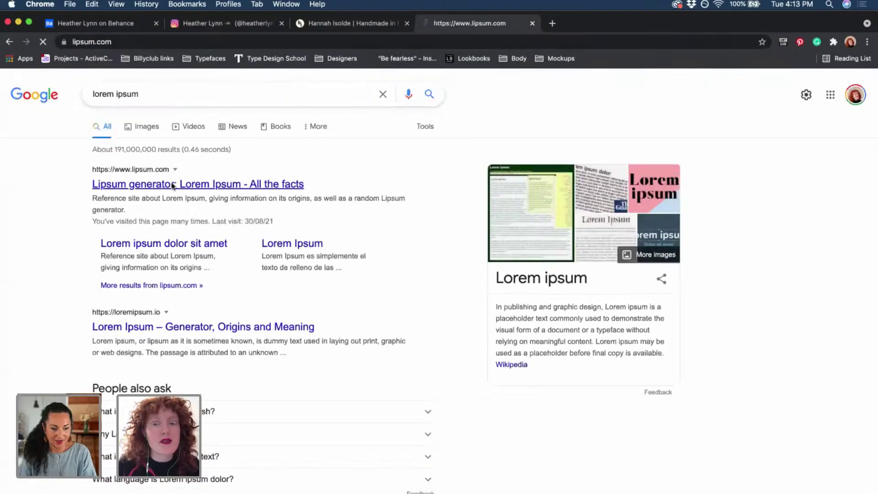
Generate 5 paragraphs of Lorem Ipsum, copy the first paragraph, and switch back to InDesign.
{"action": "scroll", "coordinate": [396, 221], "scroll_direction": "down", "scroll_amount": 6}
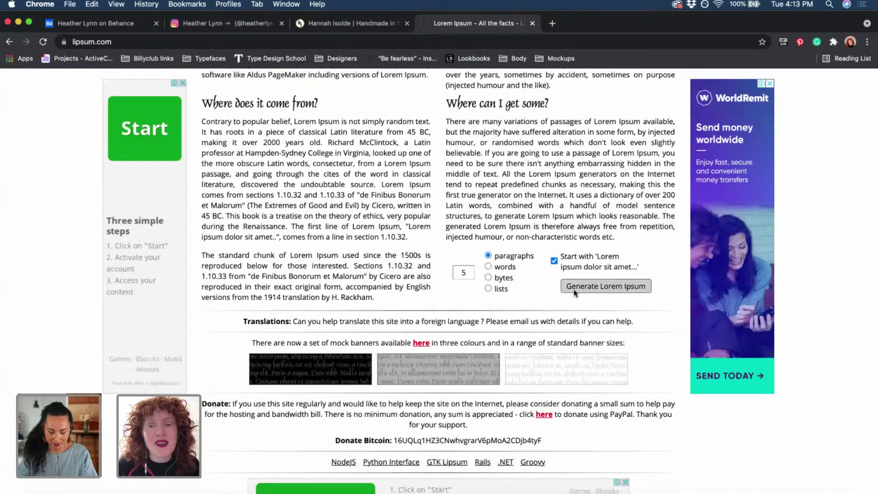
{"action": "left_click", "coordinate": [574, 289]}
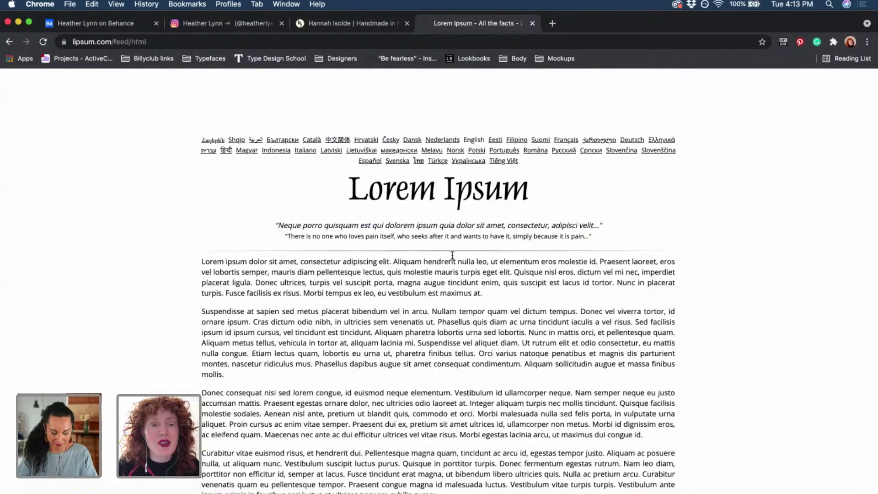
{"action": "scroll", "coordinate": [262, 231], "scroll_direction": "down", "scroll_amount": 2}
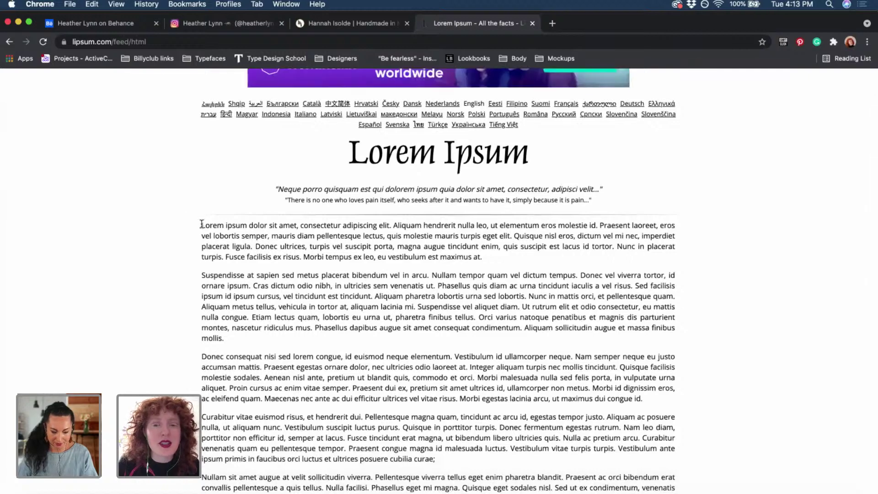
{"action": "left_click_drag", "start_coordinate": [202, 224], "coordinate": [495, 257]}
{"action": "key", "text": "super+c"}
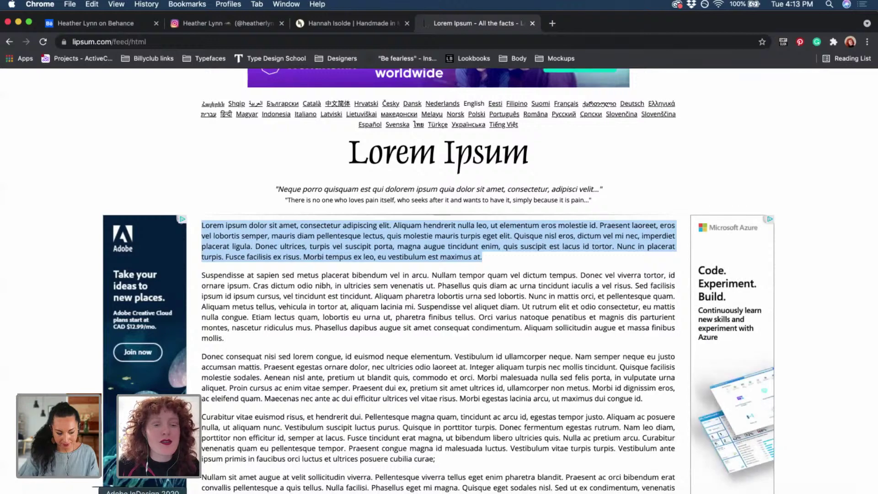
{"action": "left_click", "coordinate": [142, 493]}
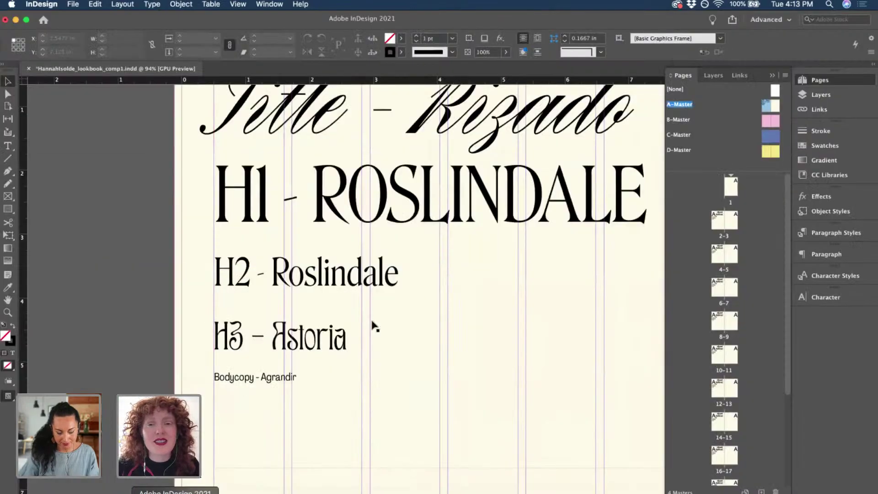
Try pasting the copied paragraph below the Bodycopy line at its current leading, and undo the paste.
{"action": "double_click", "coordinate": [282, 378]}
{"action": "mouse_move", "coordinate": [299, 378]}
{"action": "left_mouse_down"}
{"action": "mouse_move", "coordinate": [238, 378]}
{"action": "mouse_move", "coordinate": [297, 377]}
{"action": "left_mouse_up"}
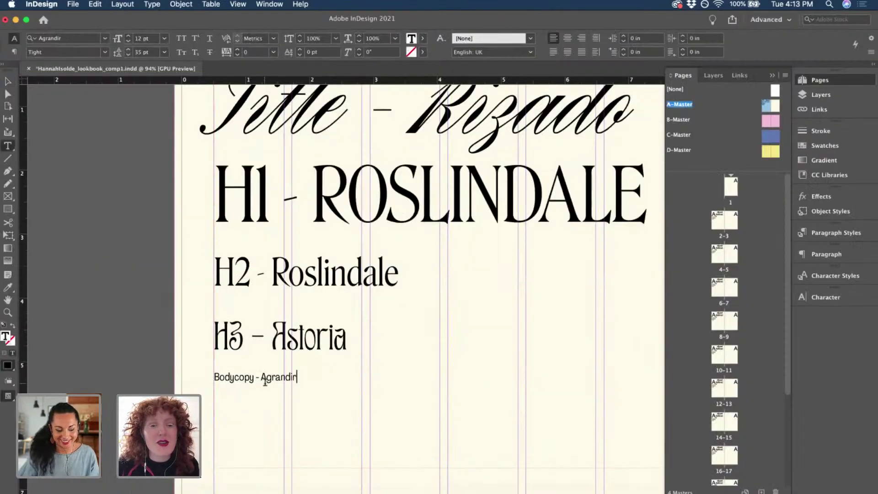
{"action": "key", "text": "super+v"}
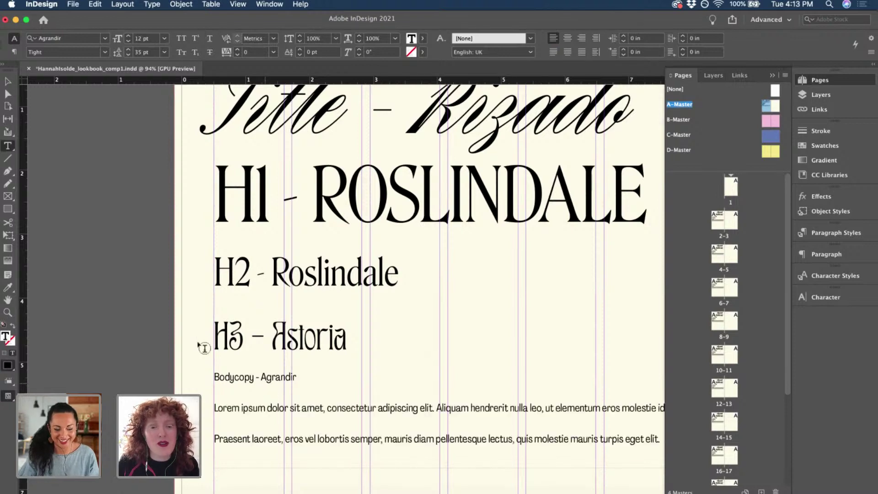
{"action": "key", "text": "super+z"}
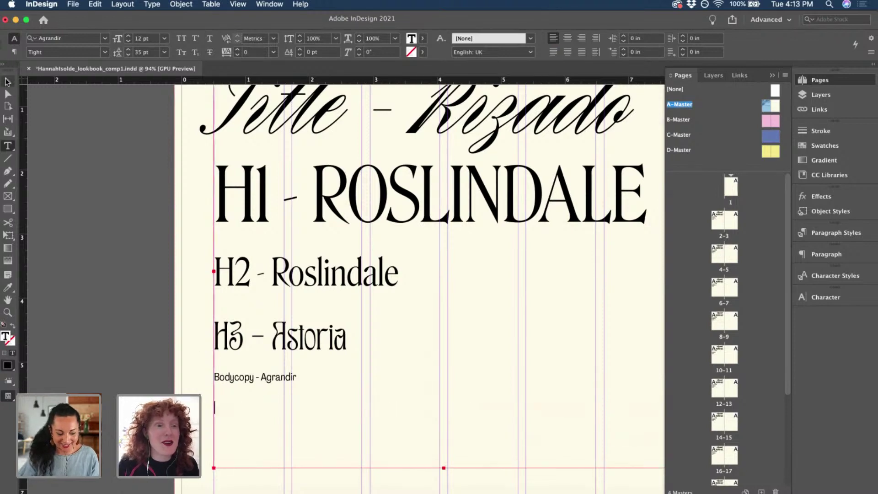
Insert an empty line above the Bodycopy line and set the Bodycopy line's leading to Auto.
{"action": "triple_click", "coordinate": [279, 376]}
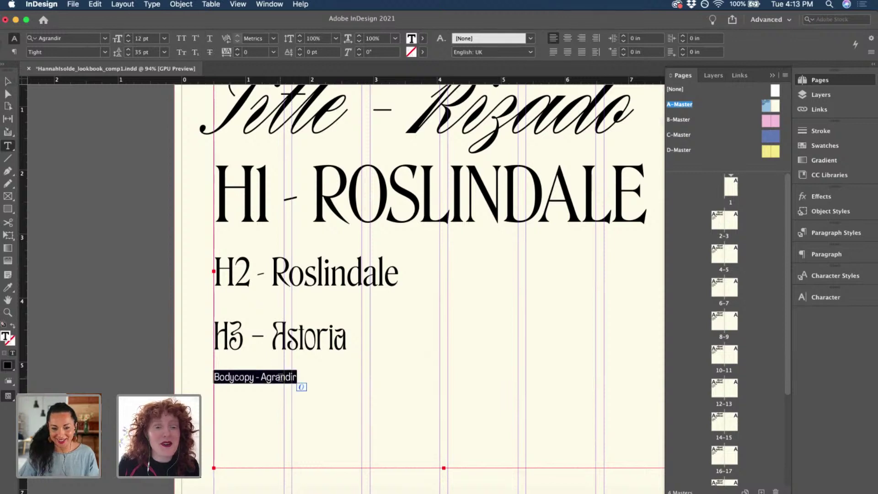
{"action": "left_click", "coordinate": [225, 363]}
{"action": "left_click", "coordinate": [213, 374]}
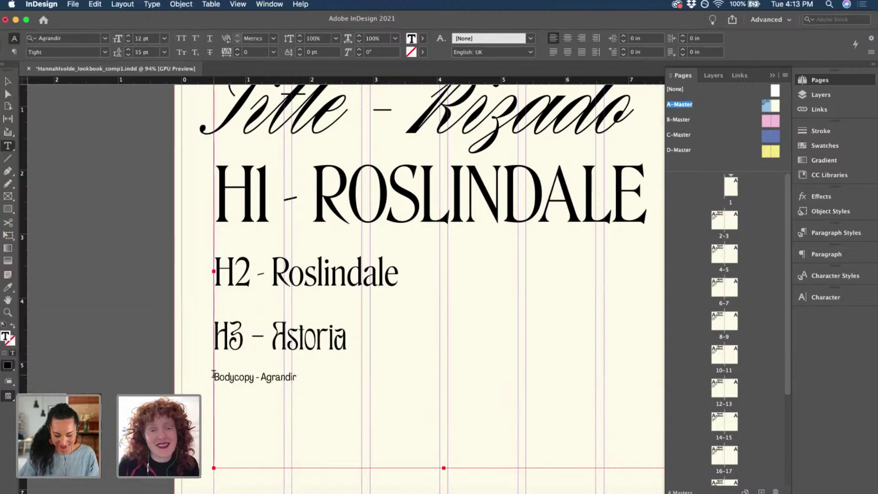
{"action": "key", "text": "Return"}
{"action": "triple_click", "coordinate": [276, 406]}
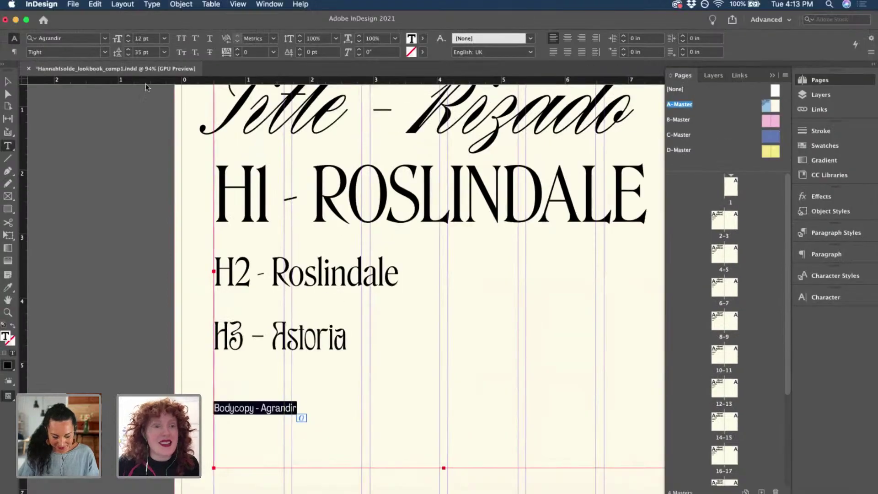
{"action": "left_click", "coordinate": [165, 52]}
{"action": "left_click", "coordinate": [164, 64]}
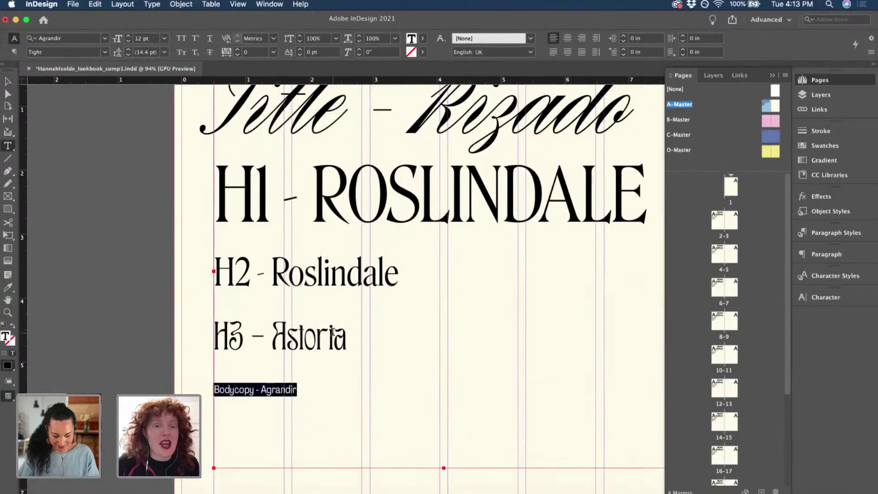
Paste the lorem ipsum paragraph on a new line below the Bodycopy line, deselect the text frame, and save the document.
{"action": "left_click", "coordinate": [300, 390]}
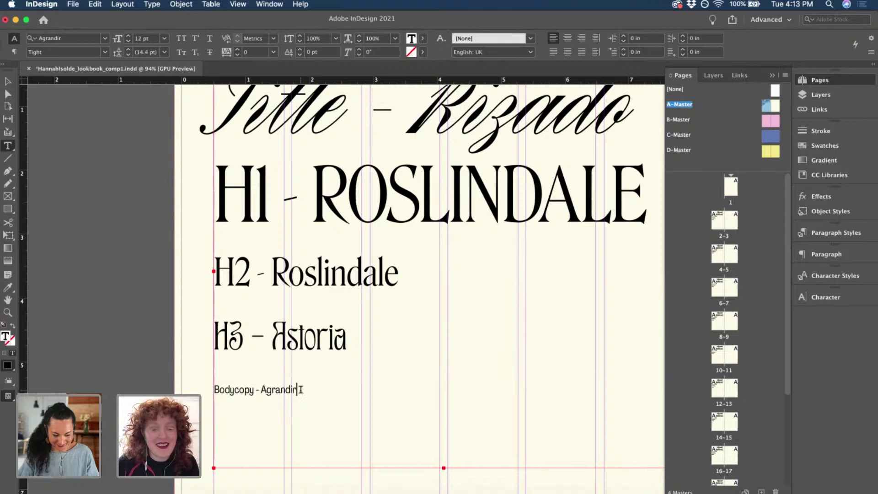
{"action": "key", "text": "Return"}
{"action": "key", "text": "super+v"}
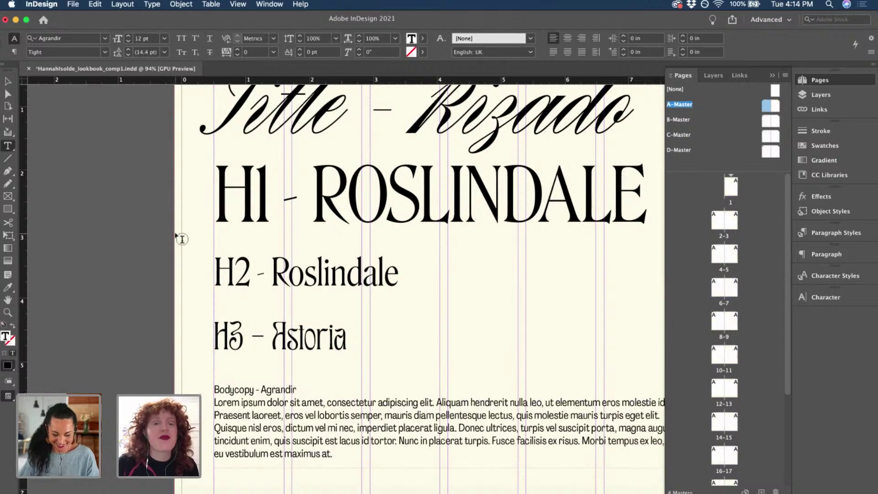
{"action": "scroll", "coordinate": [135, 283], "scroll_direction": "down", "scroll_amount": 5}
{"action": "key", "text": "Escape"}
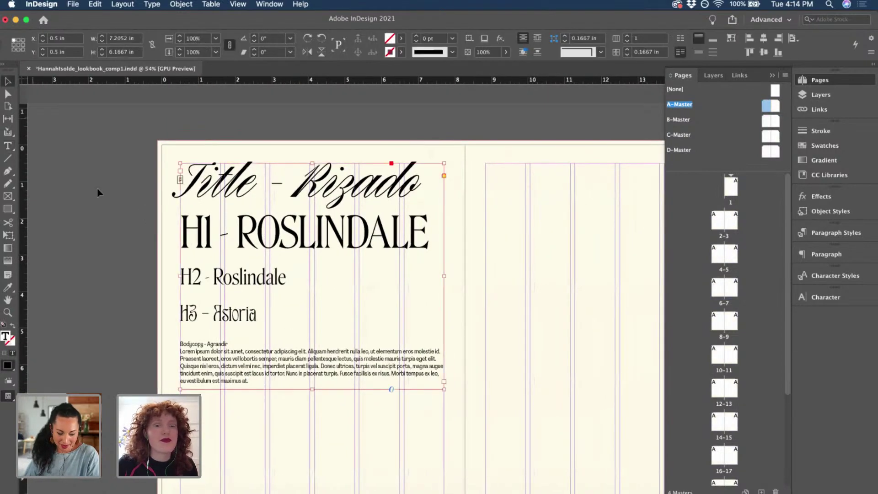
{"action": "left_click", "coordinate": [97, 189]}
{"action": "scroll", "coordinate": [97, 189], "scroll_direction": "down", "scroll_amount": 3}
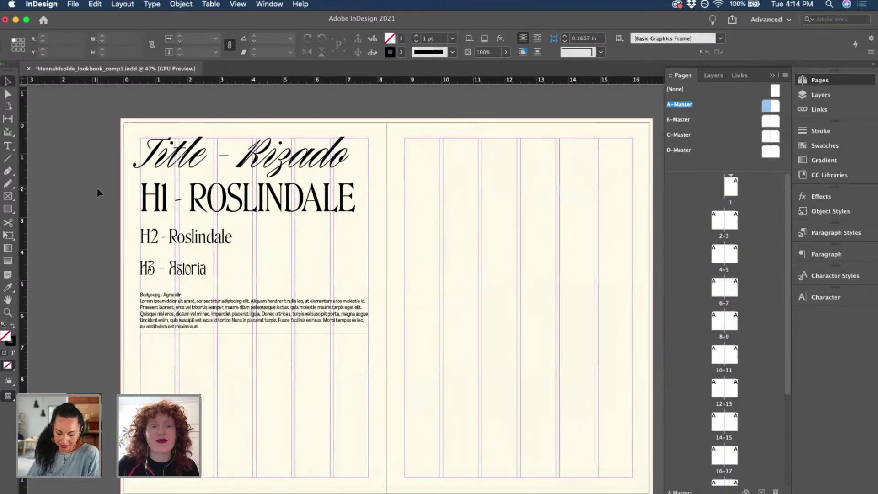
{"action": "scroll", "coordinate": [97, 189], "scroll_direction": "right", "scroll_amount": 2}
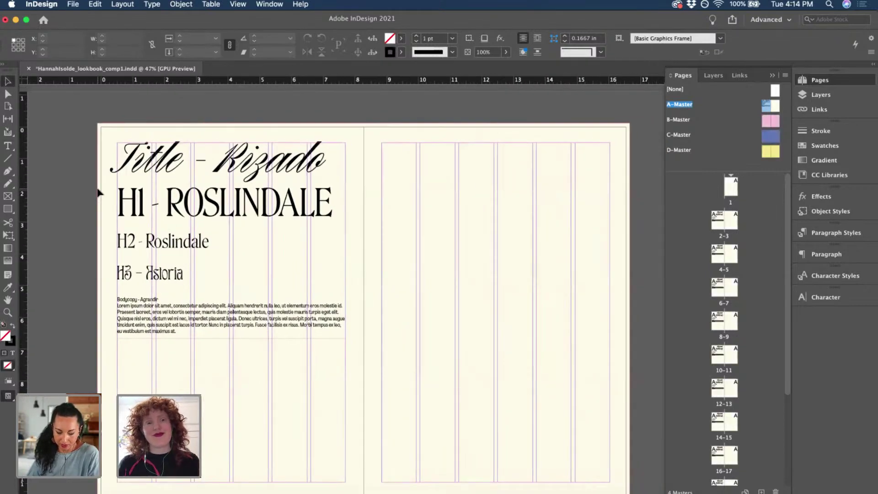
{"action": "key", "text": "super+s"}
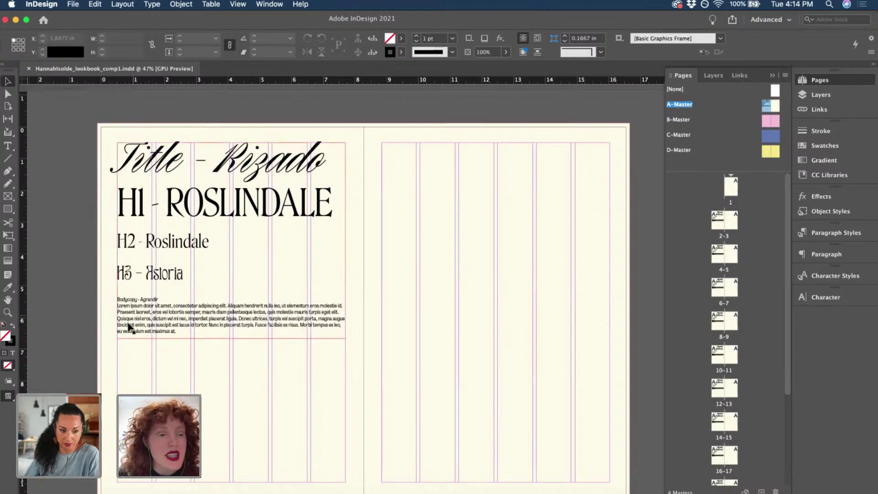
Draw an empty text frame about 6.17 by 3.74 in below the body copy and look through its Type context options.
{"action": "key", "text": "t"}
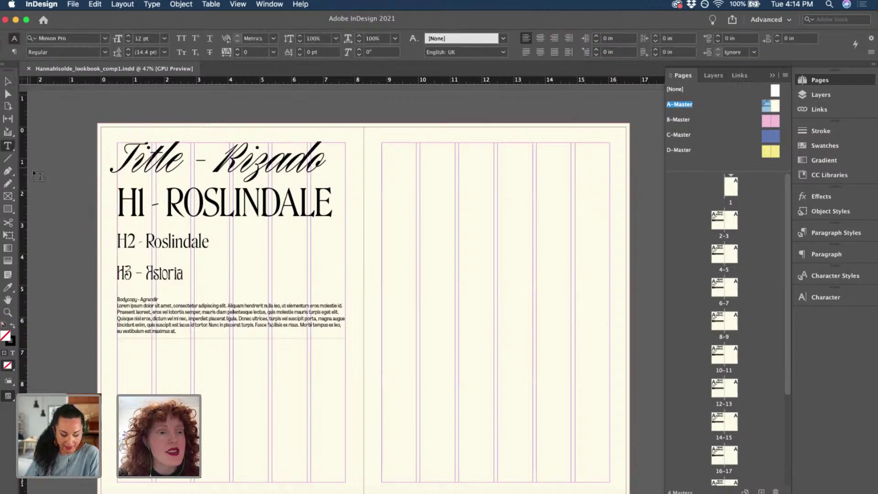
{"action": "key", "text": "v"}
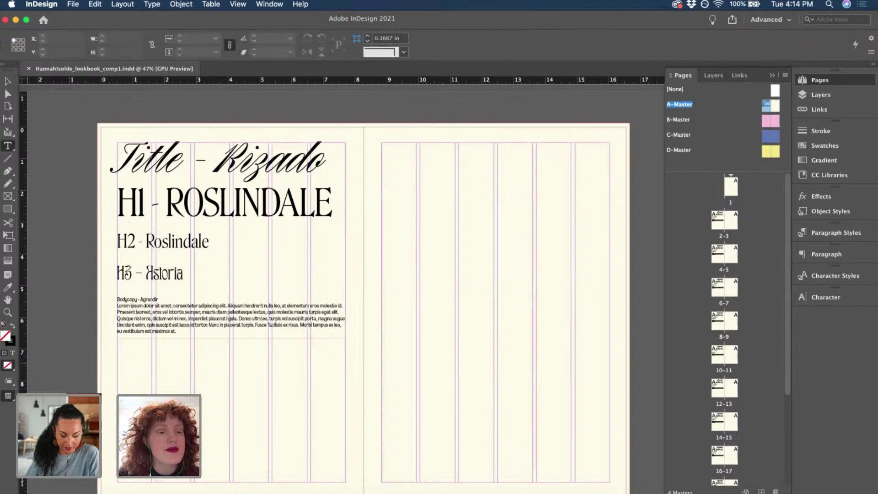
{"action": "left_click_drag", "start_coordinate": [101, 362], "coordinate": [266, 476]}
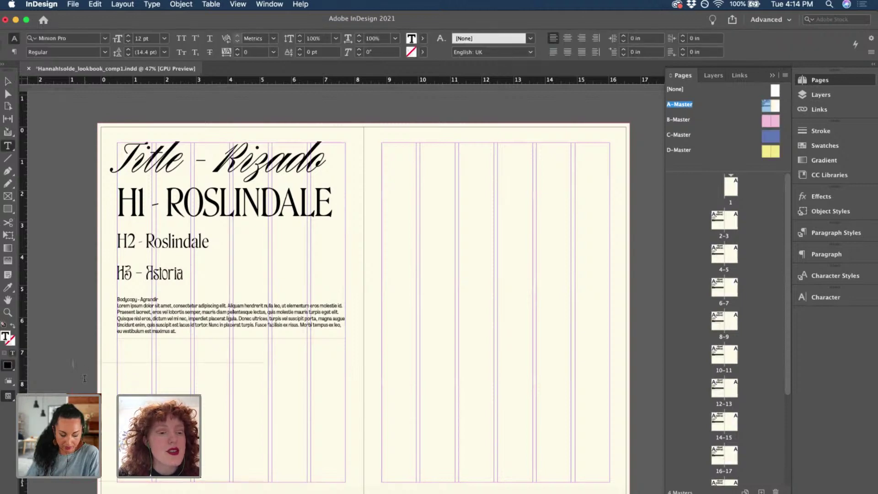
{"action": "right_click", "coordinate": [73, 366]}
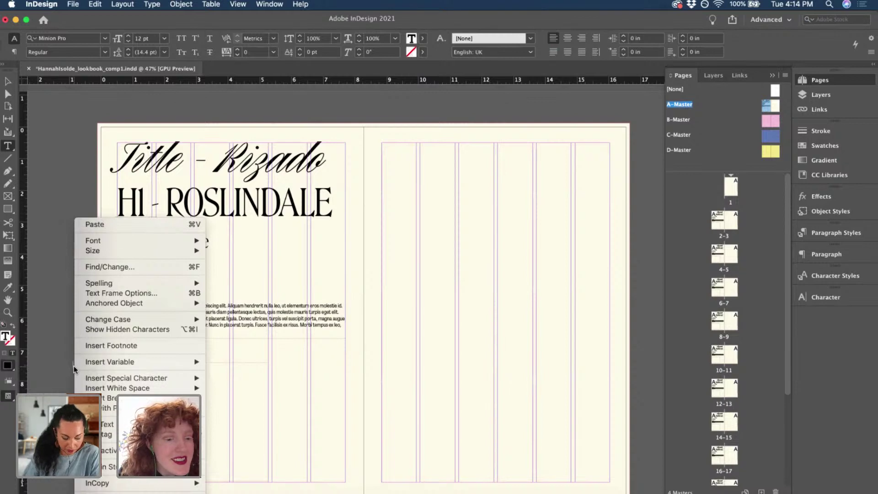
{"action": "mouse_move", "coordinate": [84, 363]}
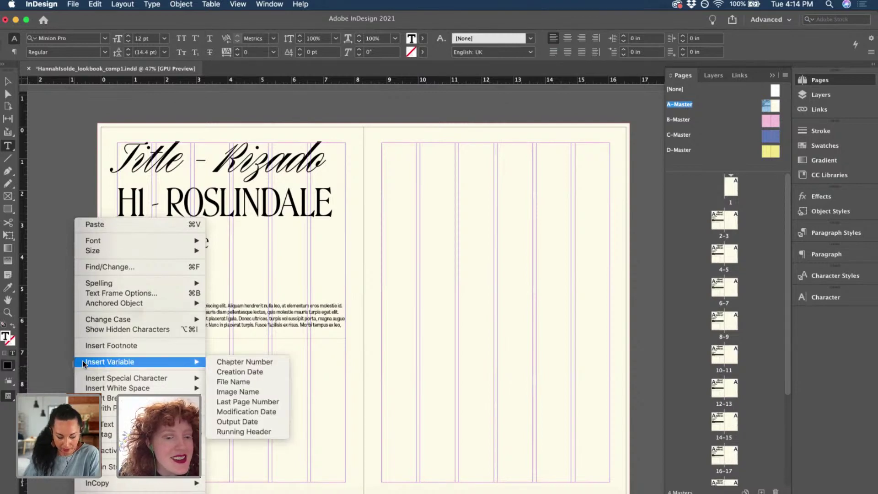
{"action": "key", "text": "Escape"}
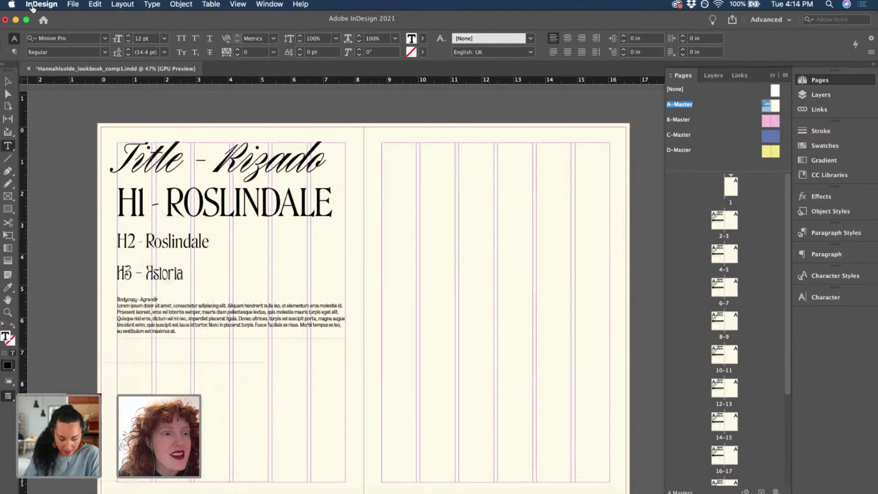
{"action": "left_click", "coordinate": [8, 81]}
Check the Type and Advanced Type preferences including the default composer, cancel the dialog, and delete the empty text frame.
{"action": "left_click", "coordinate": [46, 6]}
{"action": "mouse_move", "coordinate": [56, 28]}
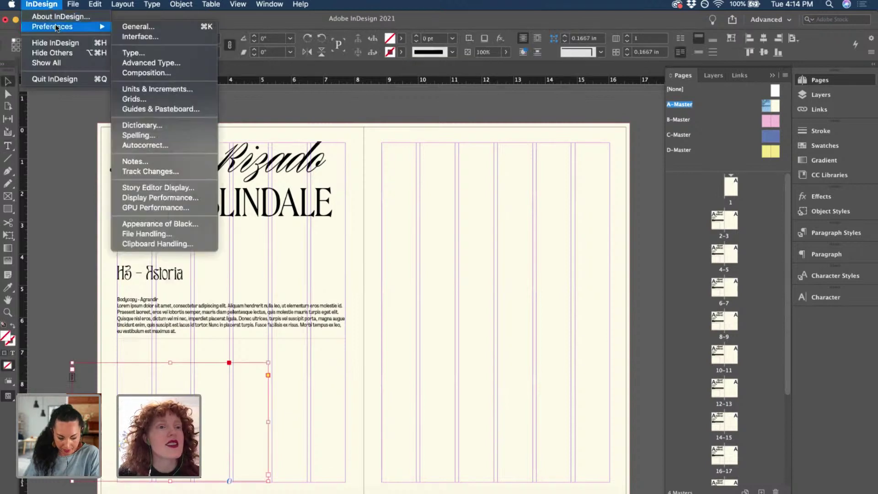
{"action": "left_click", "coordinate": [144, 51]}
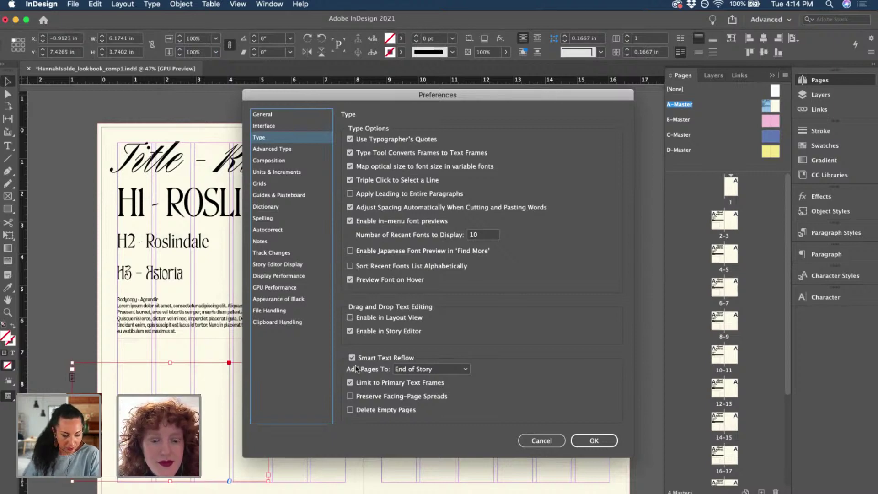
{"action": "left_click", "coordinate": [275, 151]}
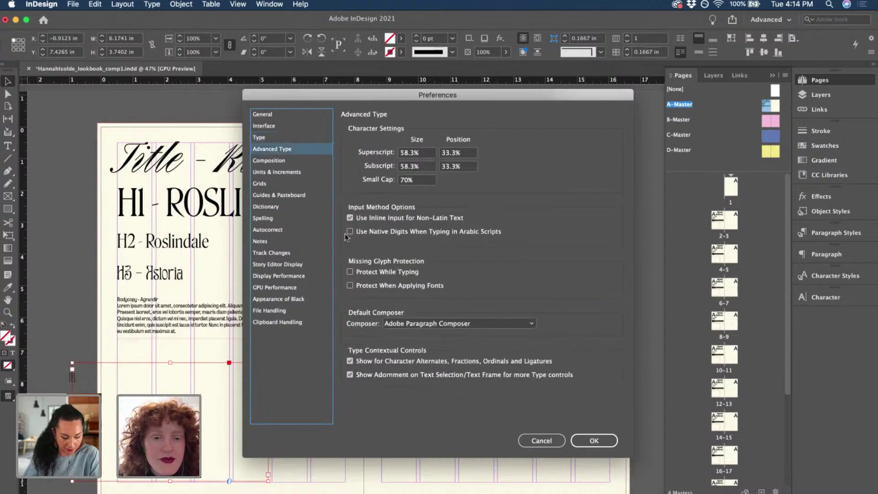
{"action": "left_click", "coordinate": [413, 324]}
{"action": "left_click", "coordinate": [413, 327]}
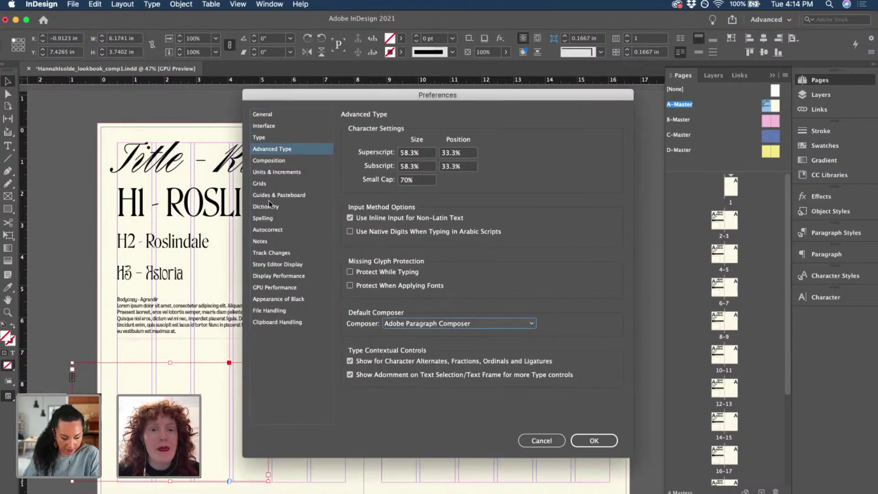
{"action": "left_click", "coordinate": [553, 440]}
{"action": "left_click", "coordinate": [281, 360]}
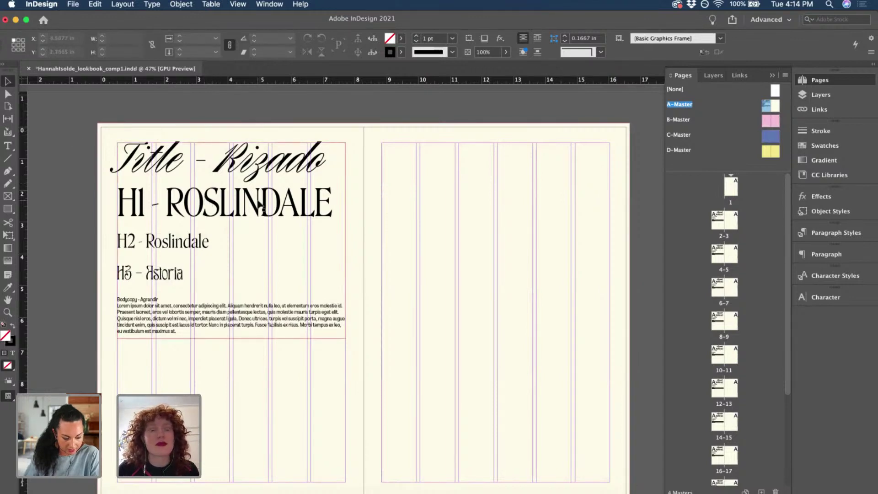
Draw an unfilled rectangle about 7.21 by 9.5 in from the upper margin of A-Master's right page, and deselect it.
{"action": "left_click", "coordinate": [196, 221]}
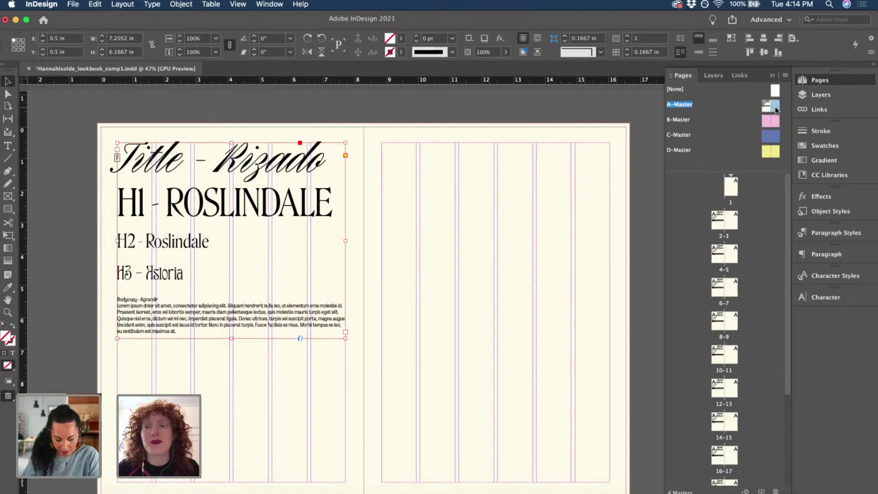
{"action": "scroll", "coordinate": [555, 147], "scroll_direction": "up", "scroll_amount": 2}
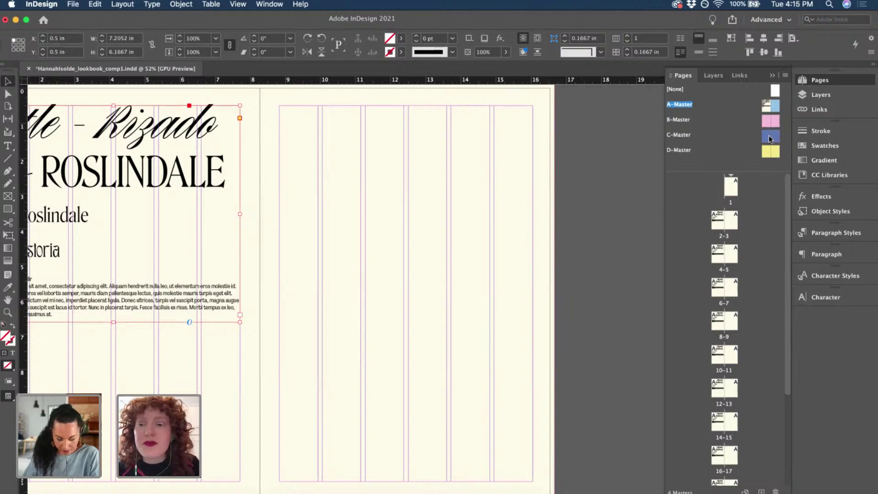
{"action": "left_click", "coordinate": [11, 209]}
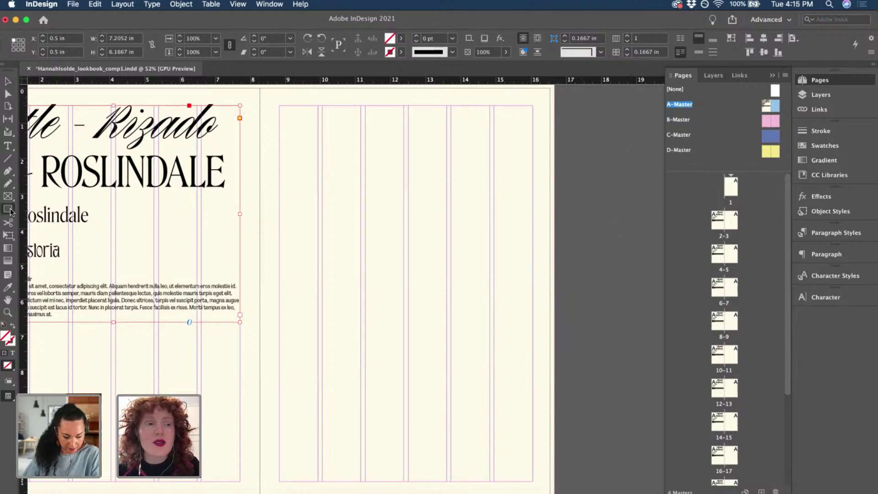
{"action": "left_click_drag", "start_coordinate": [12, 210], "coordinate": [39, 220]}
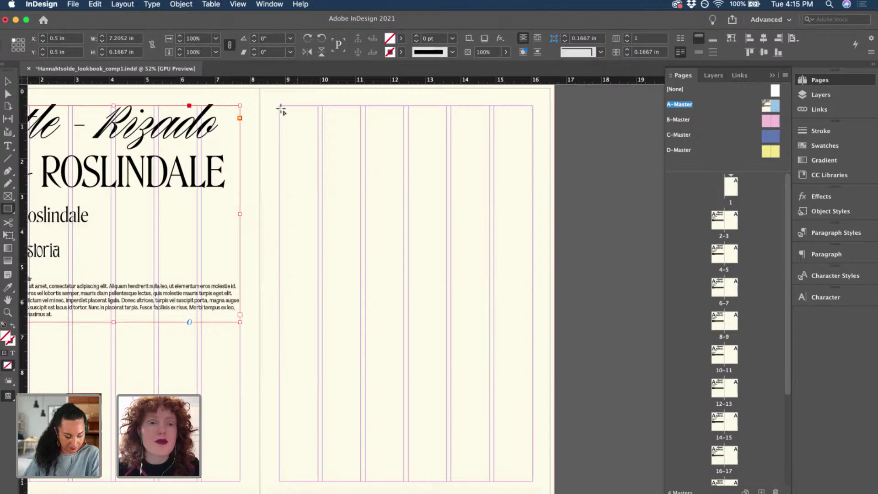
{"action": "left_click_drag", "start_coordinate": [280, 106], "coordinate": [533, 439]}
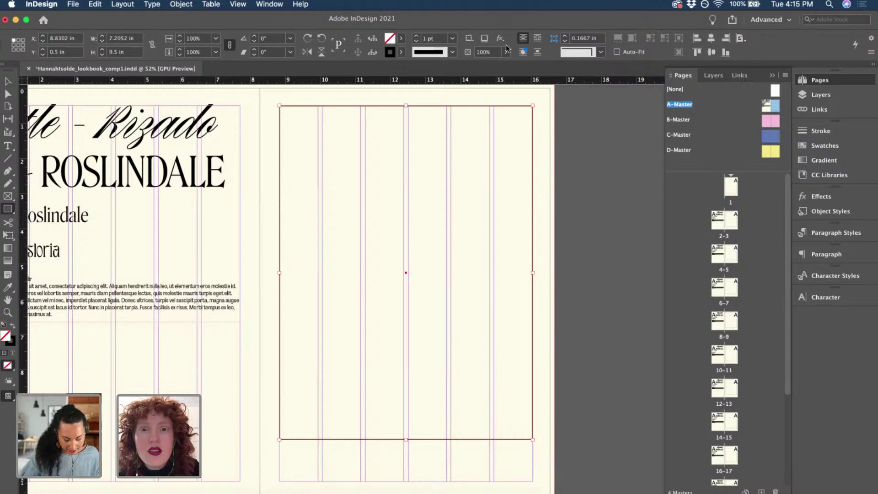
{"action": "key", "text": "super+shift+a"}
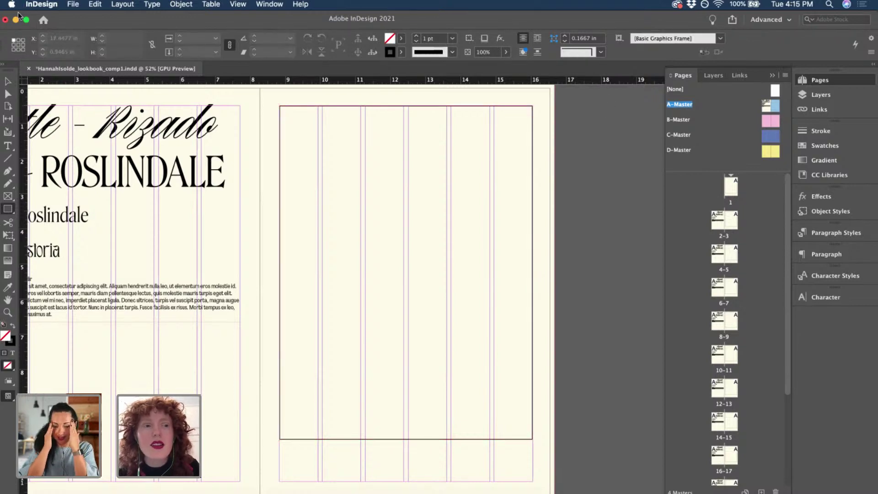
{"action": "left_click", "coordinate": [8, 82]}
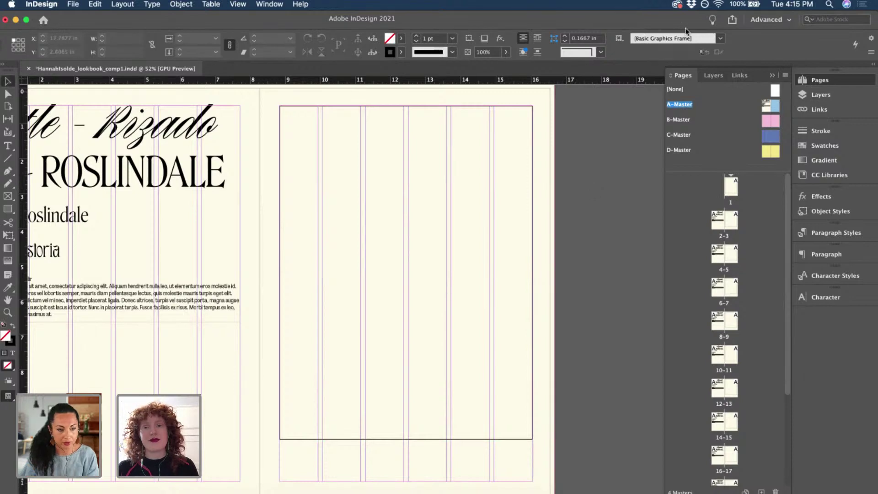
{"action": "left_click_drag", "start_coordinate": [663, 27], "coordinate": [663, 44]}
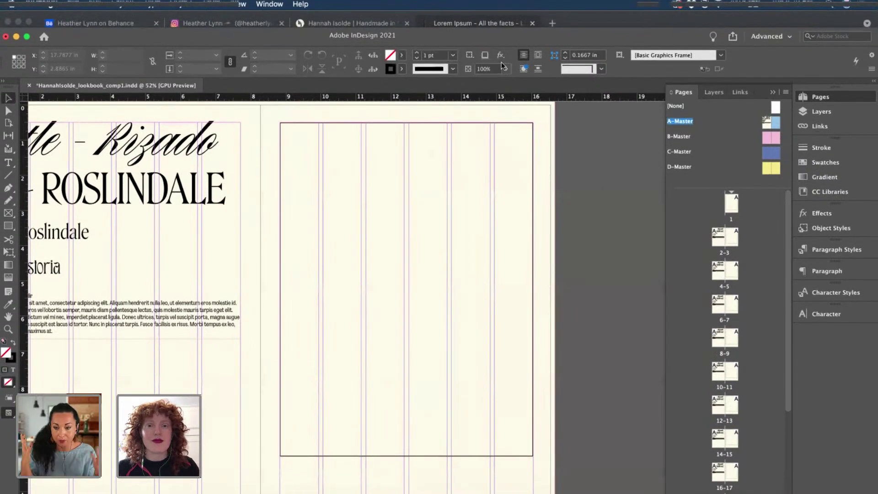
{"action": "left_click", "coordinate": [581, 20]}
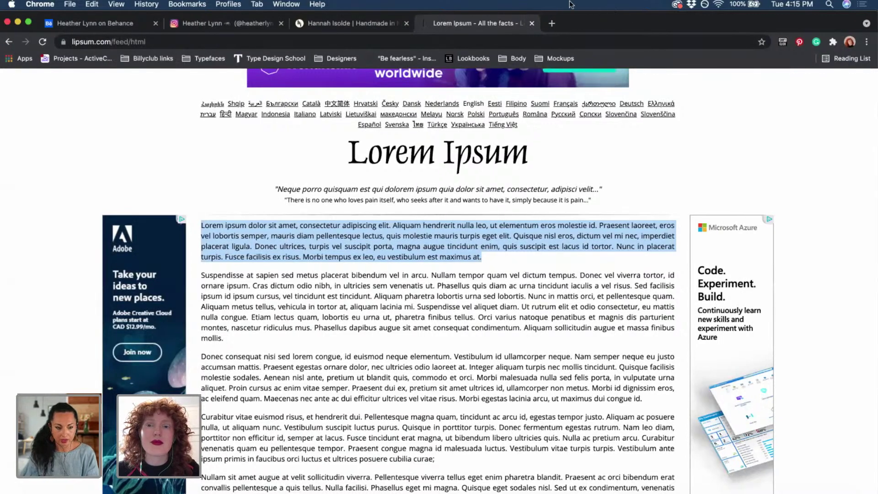
{"action": "left_click", "coordinate": [175, 492]}
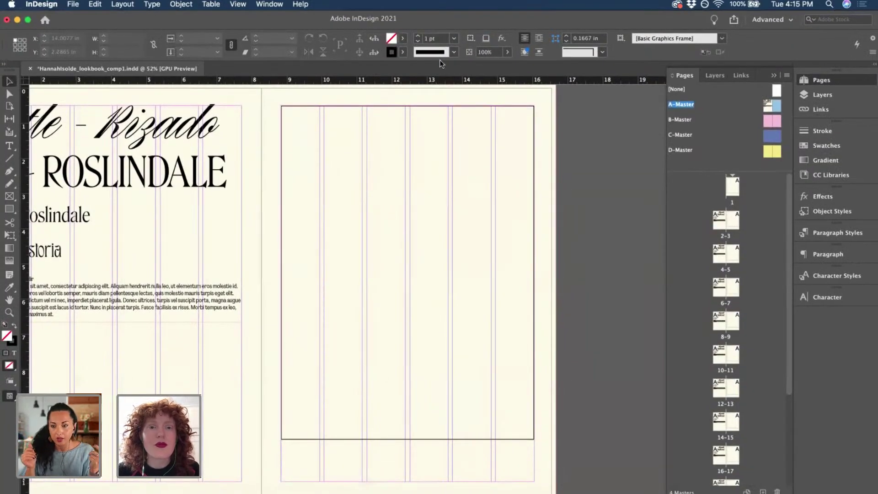
Draw a text frame about 4.08 by 2.67 in below the body copy and fill it with placeholder text.
{"action": "scroll", "coordinate": [192, 303], "scroll_direction": "left", "scroll_amount": 5}
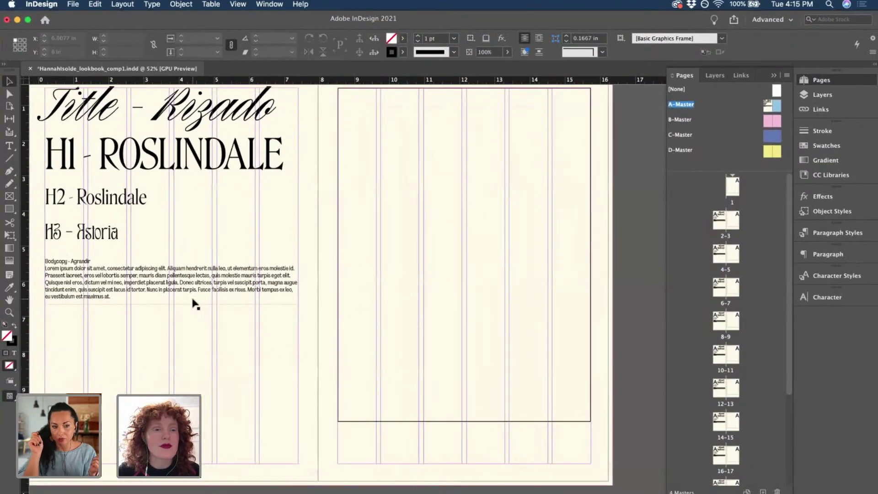
{"action": "left_click", "coordinate": [9, 146]}
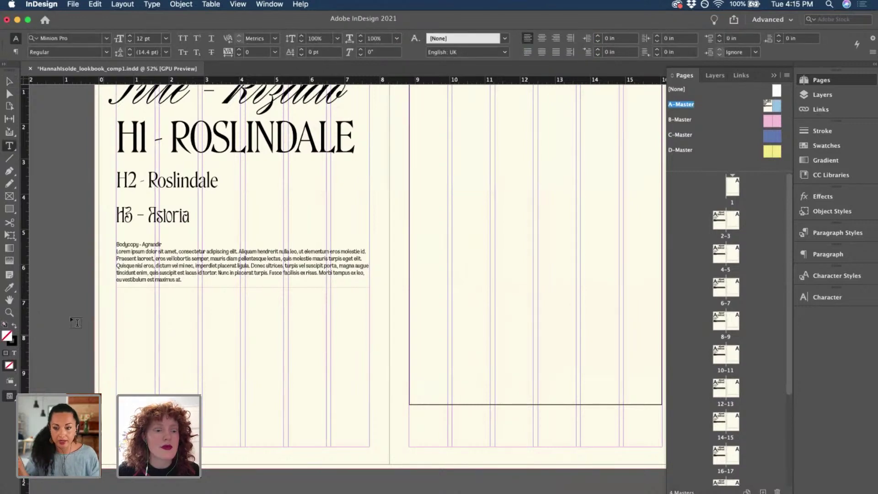
{"action": "left_click_drag", "start_coordinate": [69, 317], "coordinate": [212, 409]}
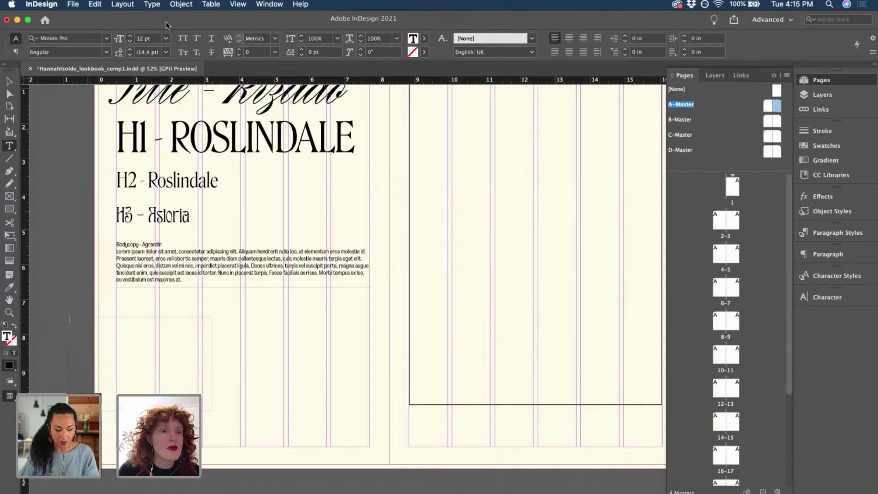
{"action": "left_click", "coordinate": [152, 4]}
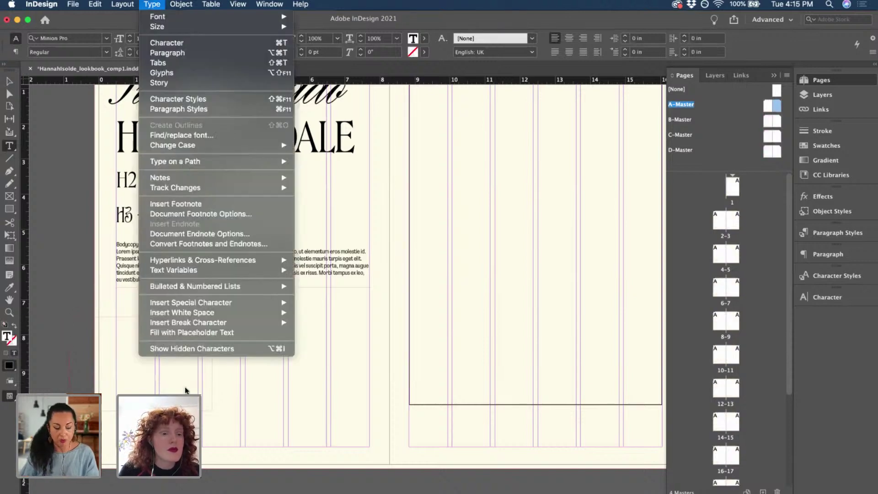
{"action": "left_click", "coordinate": [196, 333]}
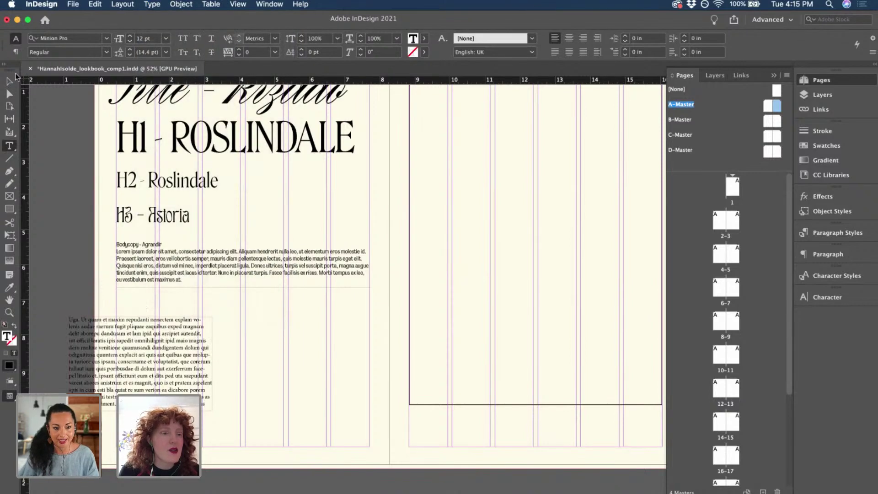
Select all text in the placeholder frame to check its font, style and size.
{"action": "left_click", "coordinate": [9, 81]}
{"action": "scroll", "coordinate": [113, 393], "scroll_direction": "up", "scroll_amount": 2}
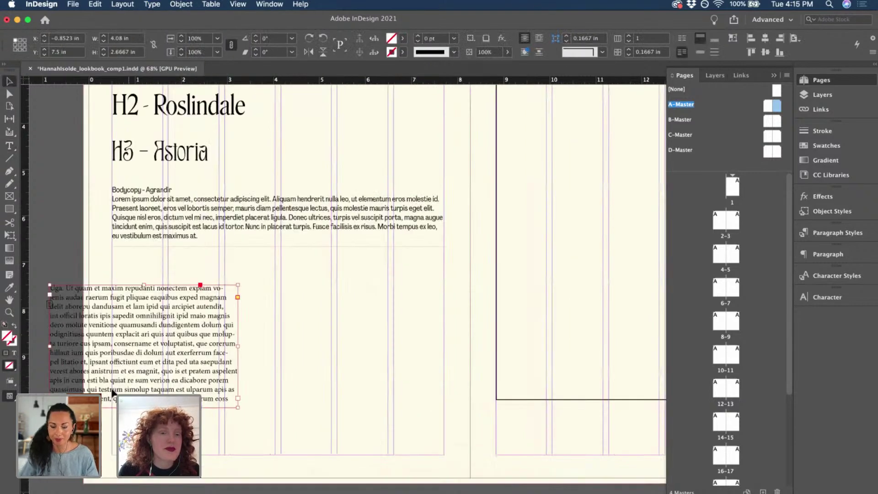
{"action": "scroll", "coordinate": [113, 393], "scroll_direction": "up", "scroll_amount": 4}
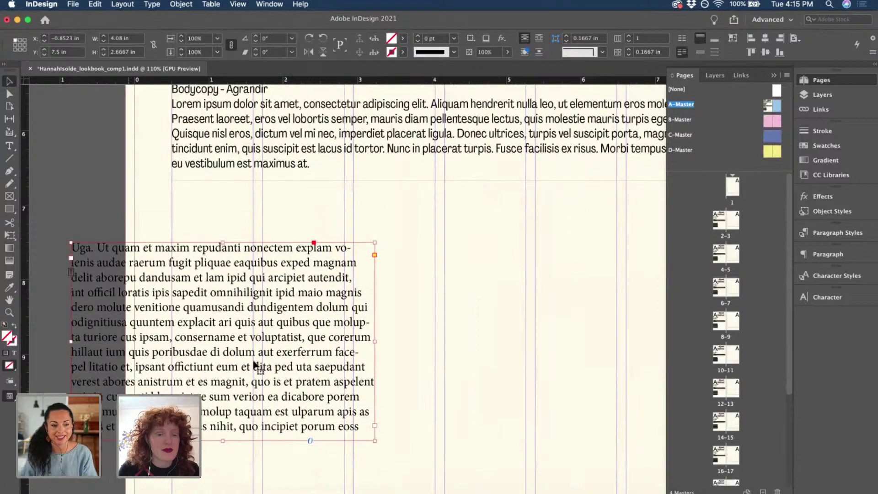
{"action": "scroll", "coordinate": [254, 364], "scroll_direction": "down", "scroll_amount": 2}
{"action": "double_click", "coordinate": [253, 359]}
{"action": "key", "text": "super+a"}
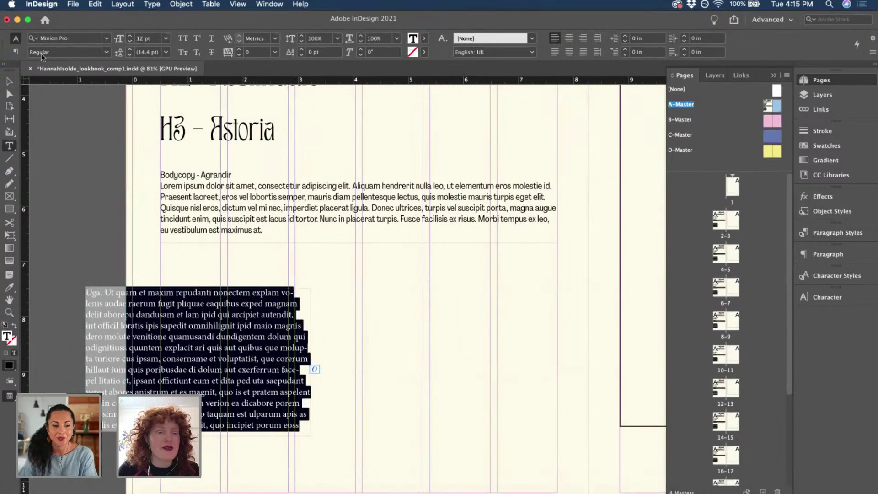
Move the placeholder text frame onto the pasteboard beside the left page, deselect it, and save the document.
{"action": "left_click", "coordinate": [10, 81]}
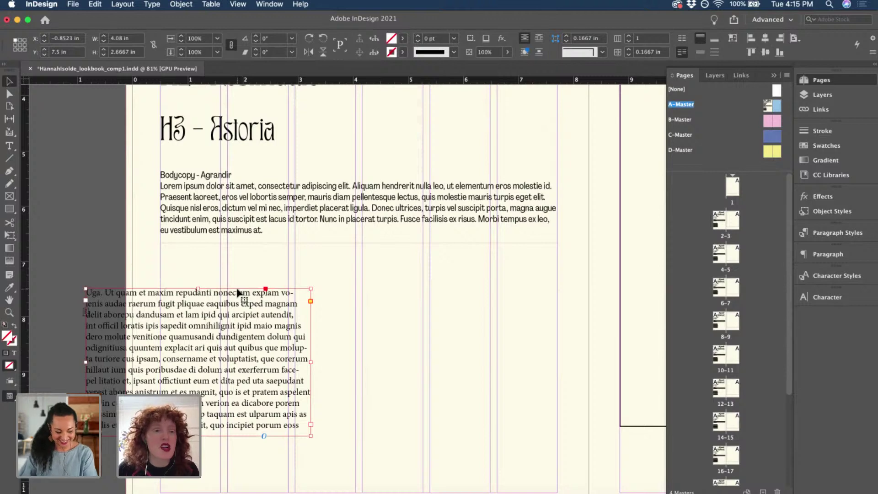
{"action": "scroll", "coordinate": [239, 291], "scroll_direction": "down", "scroll_amount": 5}
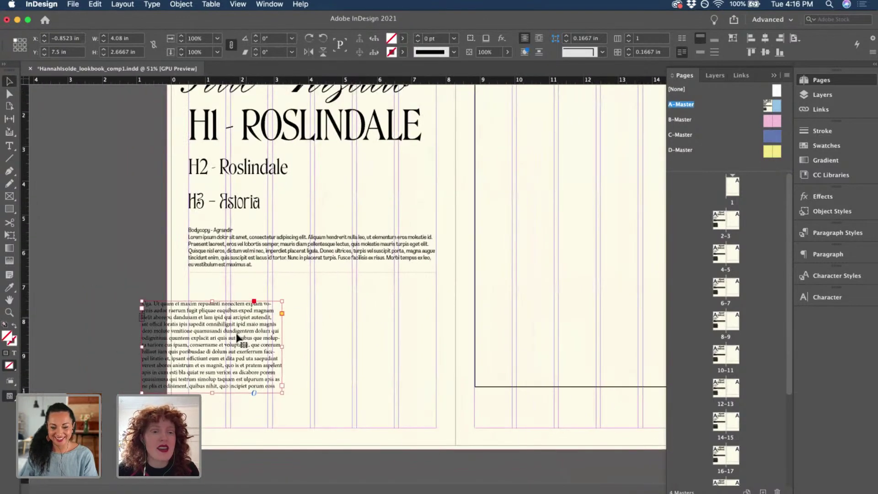
{"action": "left_click_drag", "start_coordinate": [141, 323], "coordinate": [30, 298]}
{"action": "left_click", "coordinate": [125, 218]}
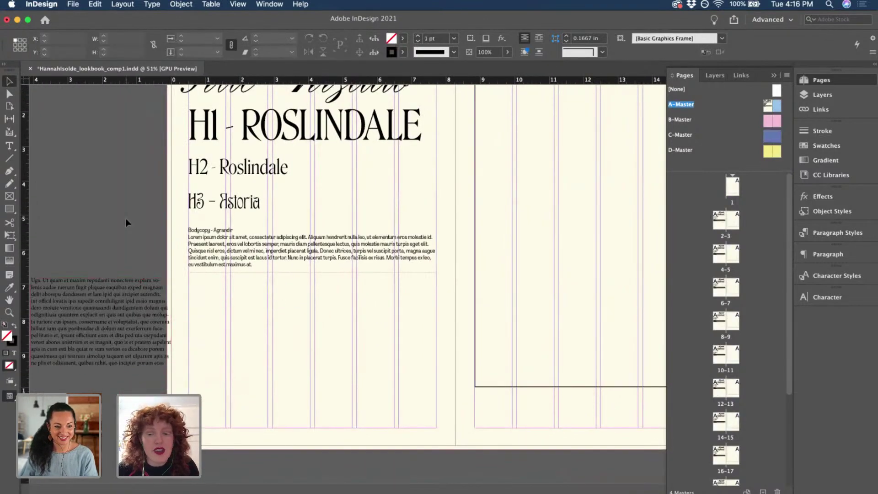
{"action": "key", "text": "super+s"}
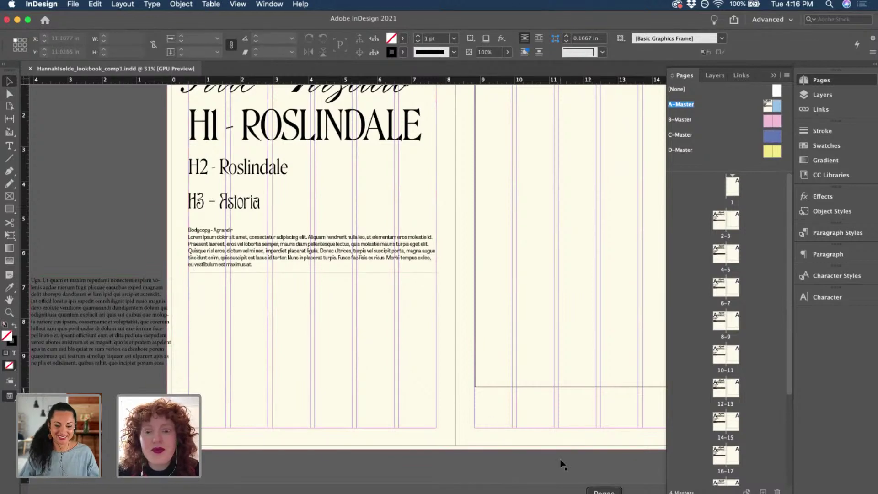
Delete the empty rectangle from A-Master's right page.
{"action": "scroll", "coordinate": [563, 464], "scroll_direction": "down", "scroll_amount": 1}
{"action": "scroll", "coordinate": [560, 462], "scroll_direction": "right", "scroll_amount": 6}
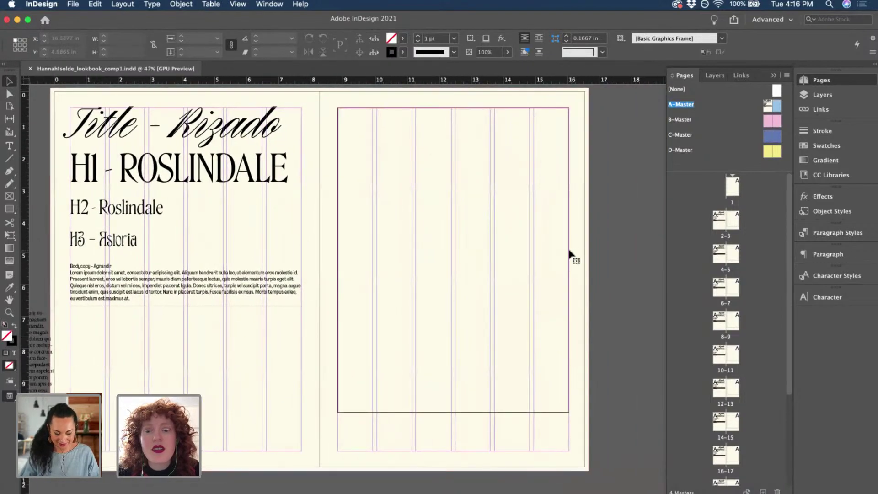
{"action": "left_click", "coordinate": [569, 255]}
{"action": "key", "text": "Delete"}
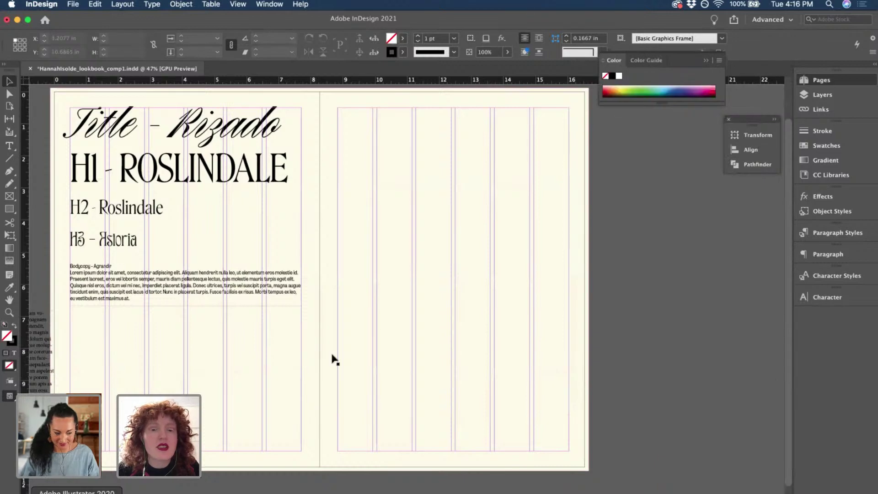
Switch to Illustrator, copy the red wavy-edged shape, and paste it onto the A-Master spread in InDesign.
{"action": "key", "text": "super+Tab"}
{"action": "left_click", "coordinate": [613, 337]}
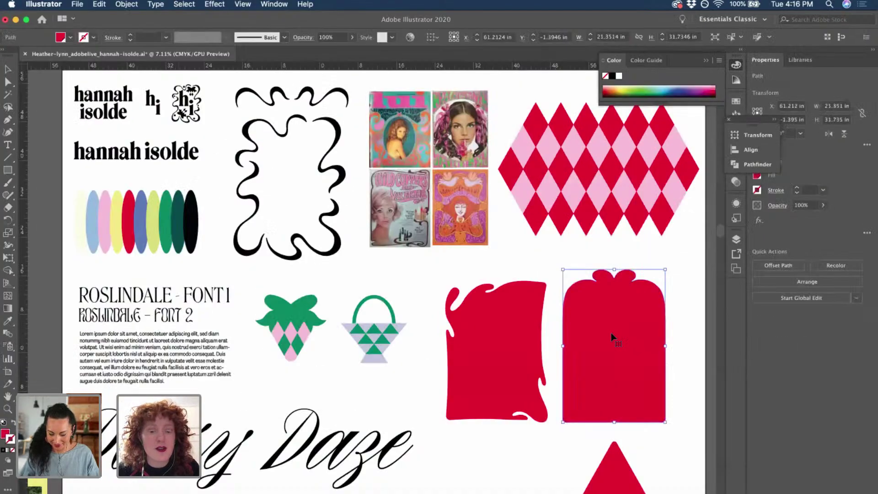
{"action": "left_click", "coordinate": [527, 333]}
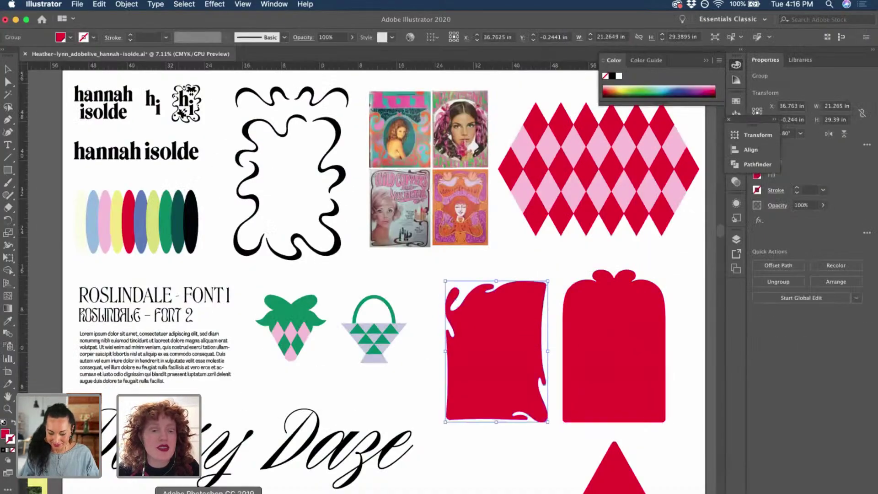
{"action": "left_click", "coordinate": [175, 493]}
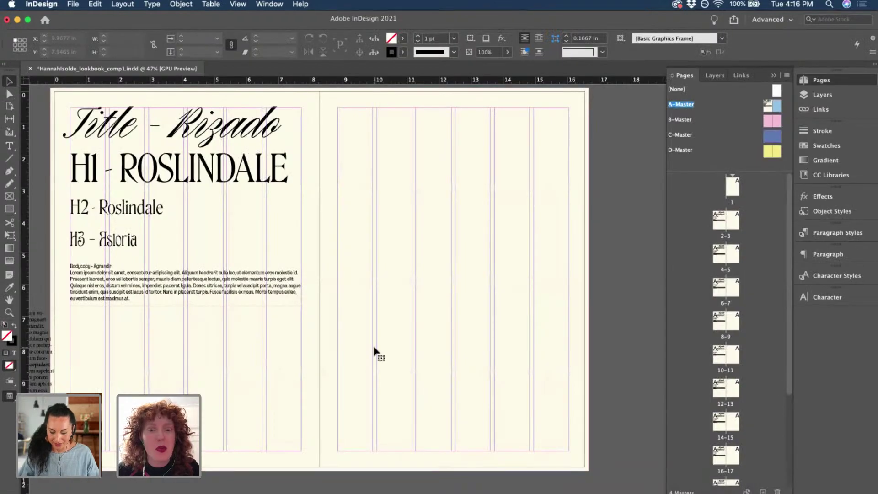
{"action": "key", "text": "super+v"}
Scale the red shape proportionally to about 7.12 by 9.85 in and position it over the right page's columns.
{"action": "key", "text": "super+minus"}
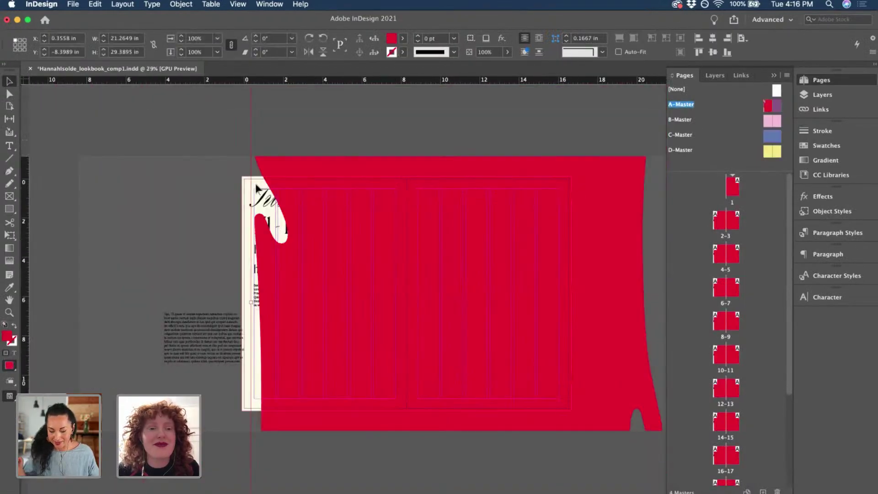
{"action": "key", "text": "super+minus"}
{"action": "left_click_drag", "start_coordinate": [298, 100], "coordinate": [411, 235]}
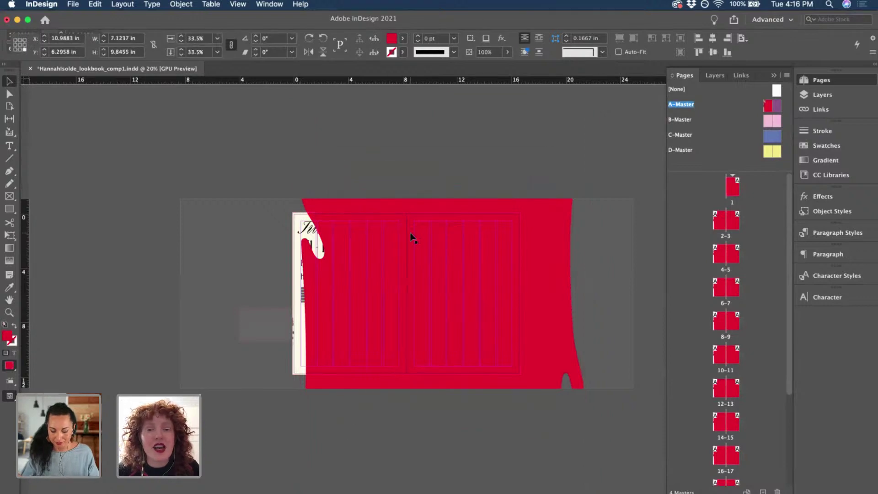
{"action": "scroll", "coordinate": [501, 272], "scroll_direction": "up", "scroll_amount": 5}
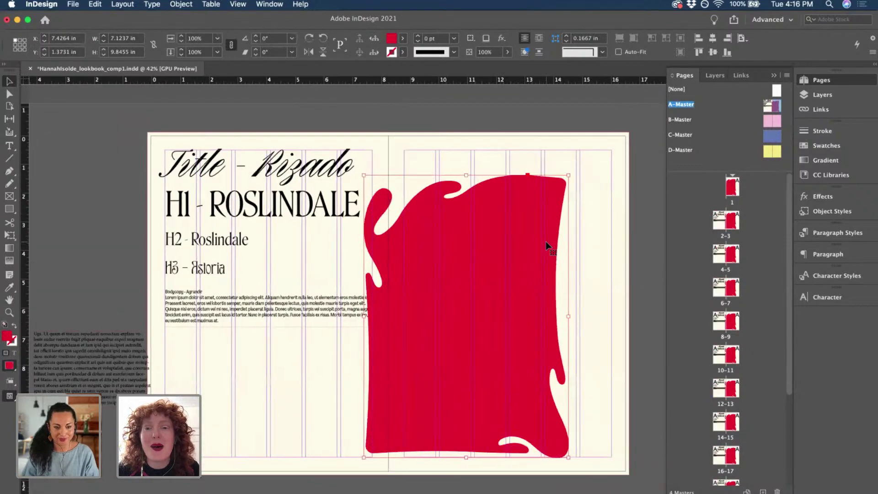
{"action": "left_click_drag", "start_coordinate": [510, 231], "coordinate": [552, 223]}
Select the Title line and review the type hierarchy alongside the red shape on the spread.
{"action": "scroll", "coordinate": [170, 177], "scroll_direction": "up", "scroll_amount": 5}
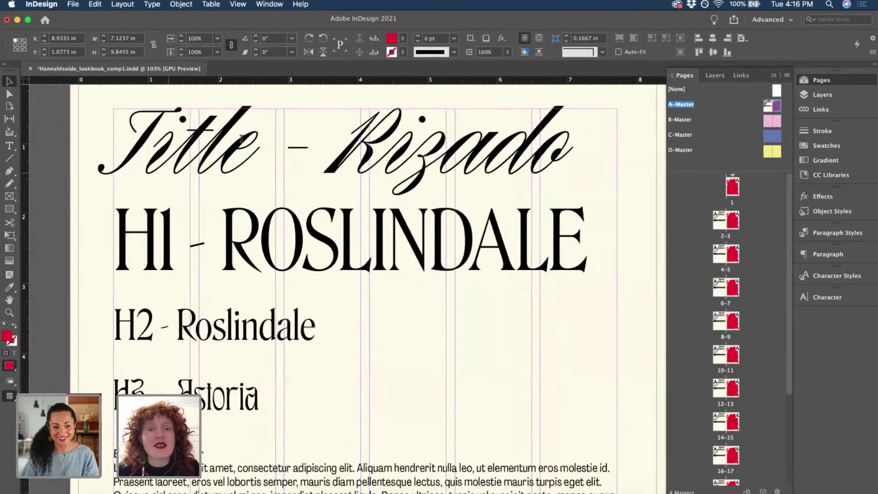
{"action": "triple_click", "coordinate": [199, 161]}
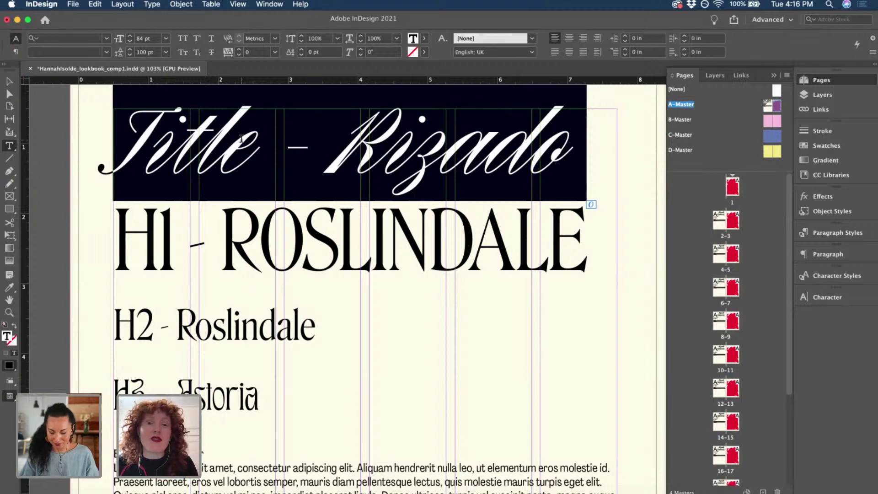
{"action": "scroll", "coordinate": [241, 139], "scroll_direction": "down", "scroll_amount": 3}
{"action": "scroll", "coordinate": [241, 139], "scroll_direction": "down", "scroll_amount": 1}
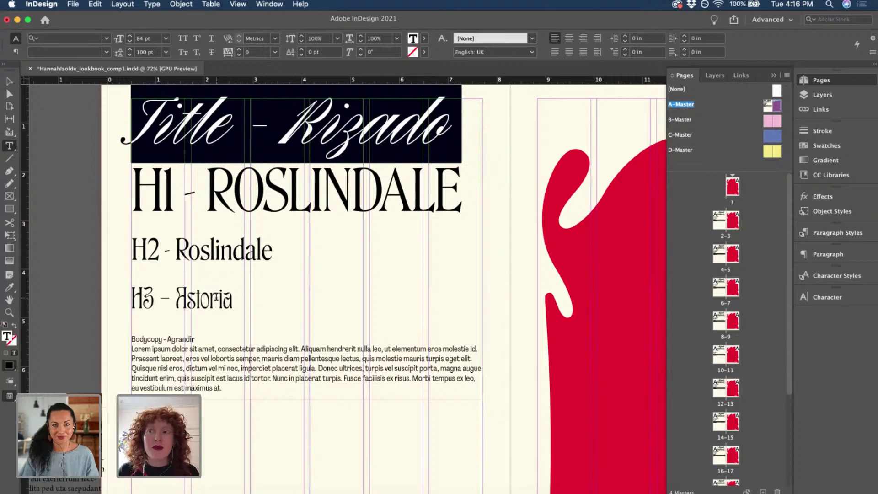
{"action": "scroll", "coordinate": [172, 293], "scroll_direction": "down", "scroll_amount": 5}
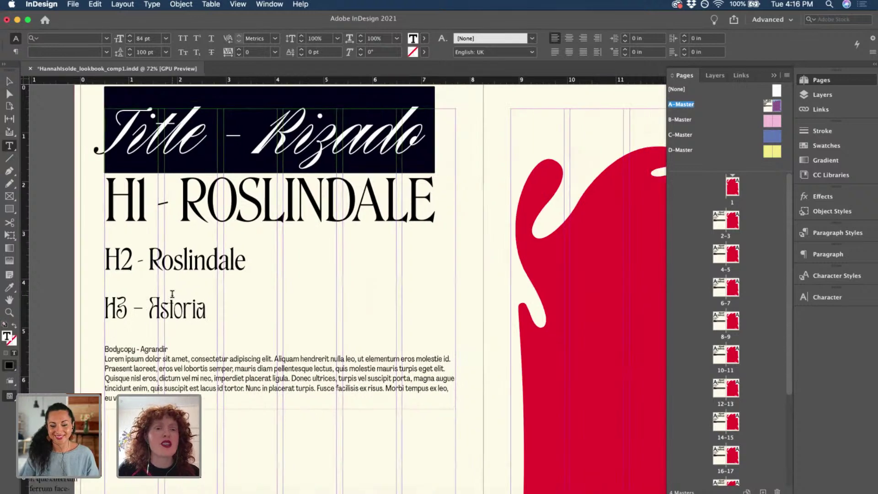
{"action": "scroll", "coordinate": [157, 254], "scroll_direction": "right", "scroll_amount": 2}
{"action": "scroll", "coordinate": [158, 253], "scroll_direction": "down", "scroll_amount": 1}
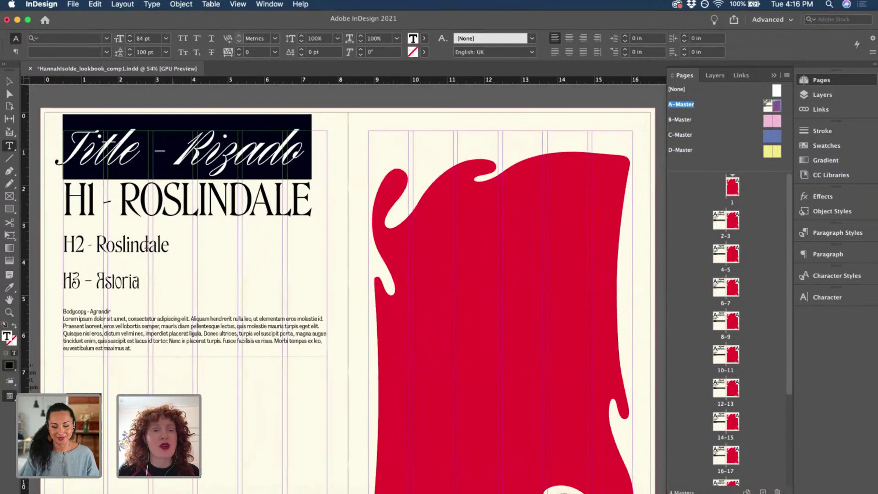
Enlarge the red liquid shape on the A-Master right page to about 7.3 by 10.1 in and move it up to the top margin.
{"action": "key", "text": "Escape"}
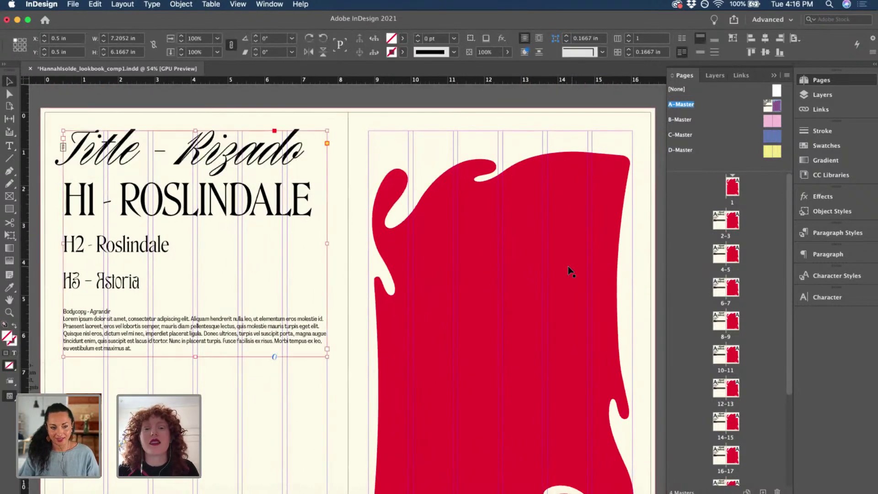
{"action": "scroll", "coordinate": [571, 269], "scroll_direction": "right", "scroll_amount": 2}
{"action": "scroll", "coordinate": [571, 268], "scroll_direction": "down", "scroll_amount": 1}
{"action": "left_click", "coordinate": [552, 237]}
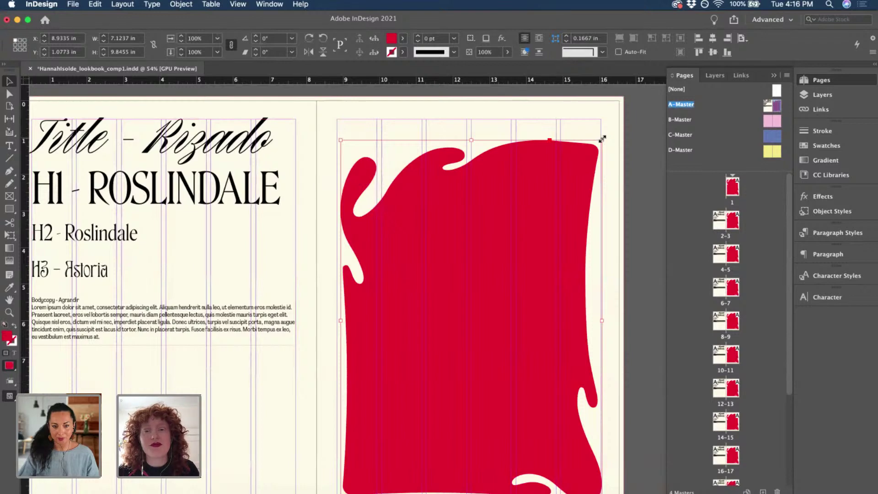
{"action": "left_click_drag", "start_coordinate": [603, 138], "coordinate": [605, 136]}
{"action": "left_click_drag", "start_coordinate": [581, 169], "coordinate": [581, 139]}
{"action": "left_click", "coordinate": [646, 219]}
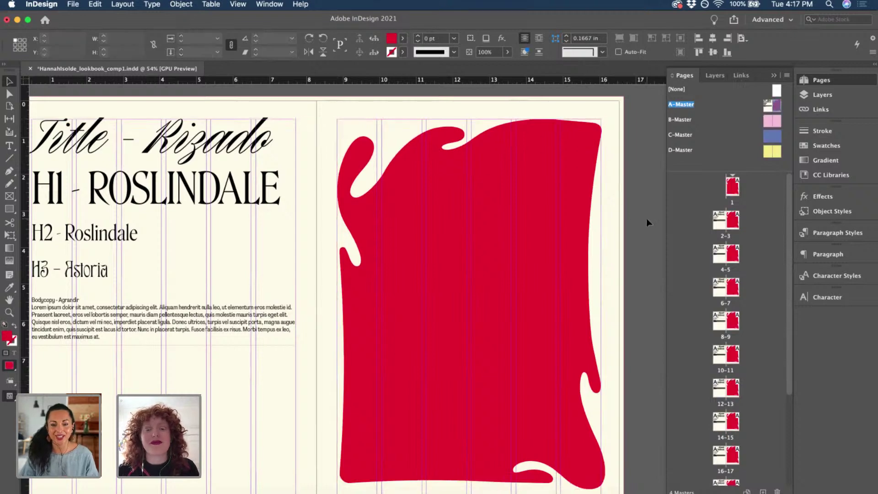
Delete the stray block of text on the pasteboard beside the A-Master left page.
{"action": "scroll", "coordinate": [647, 218], "scroll_direction": "down", "scroll_amount": 2}
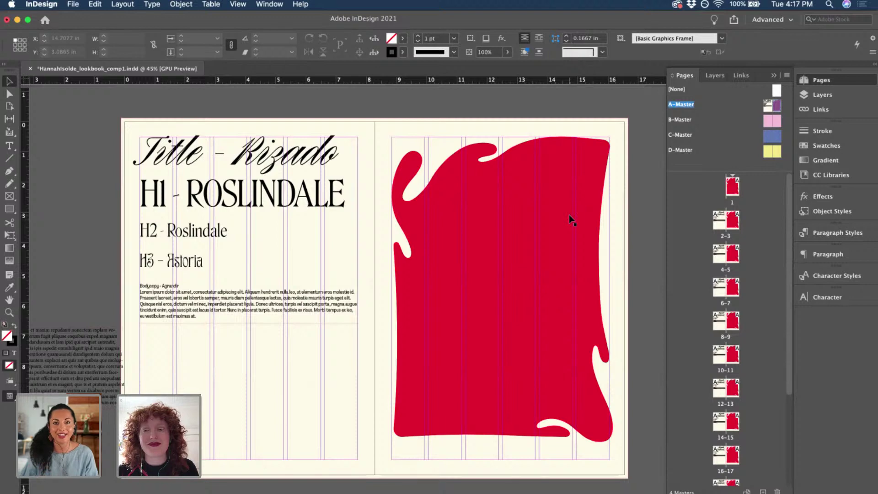
{"action": "left_click", "coordinate": [114, 351]}
{"action": "key", "text": "Delete"}
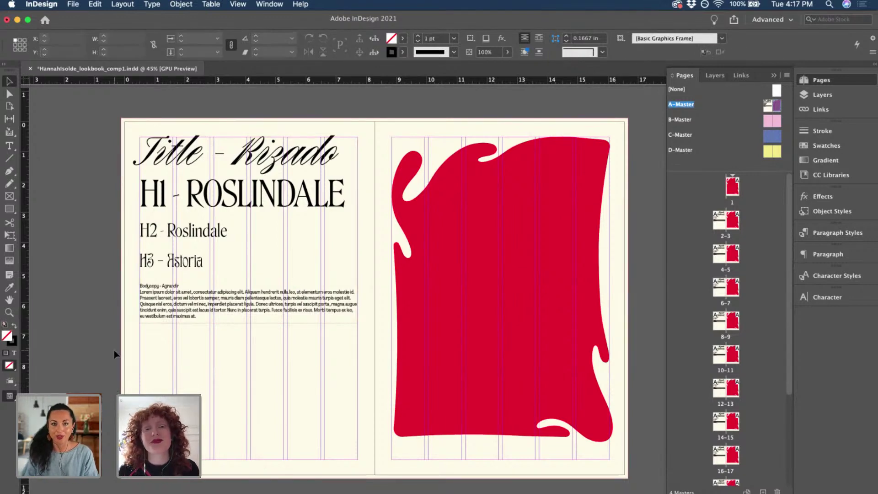
Fill the red liquid shape on A-Master with the [Registration] swatch and save the document.
{"action": "scroll", "coordinate": [114, 350], "scroll_direction": "down", "scroll_amount": 1}
{"action": "left_click", "coordinate": [471, 289]}
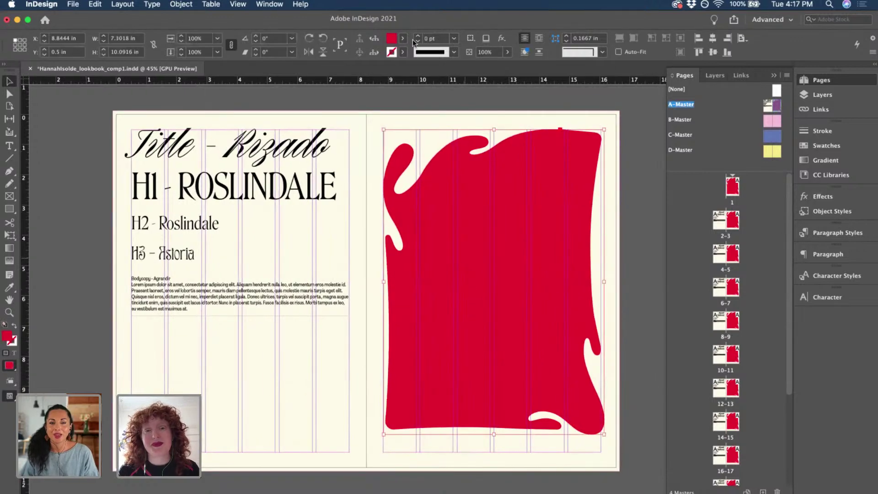
{"action": "left_click", "coordinate": [403, 39]}
{"action": "scroll", "coordinate": [331, 72], "scroll_direction": "up", "scroll_amount": 3}
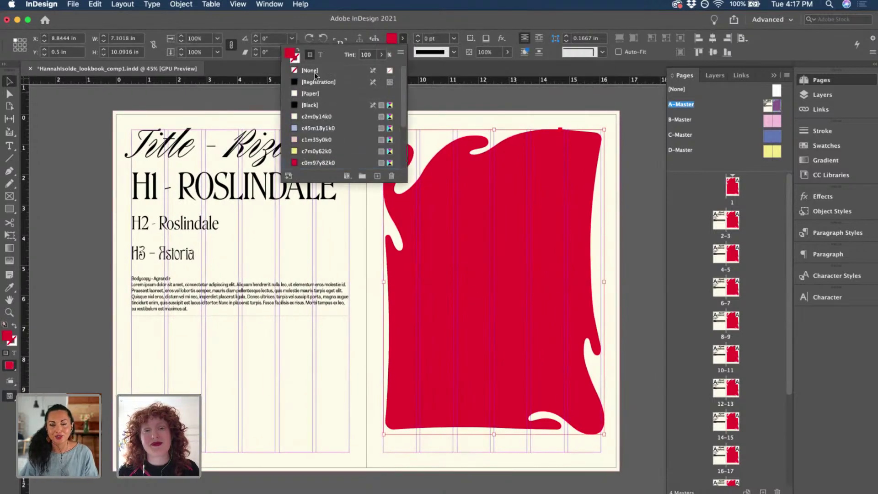
{"action": "left_click", "coordinate": [314, 72]}
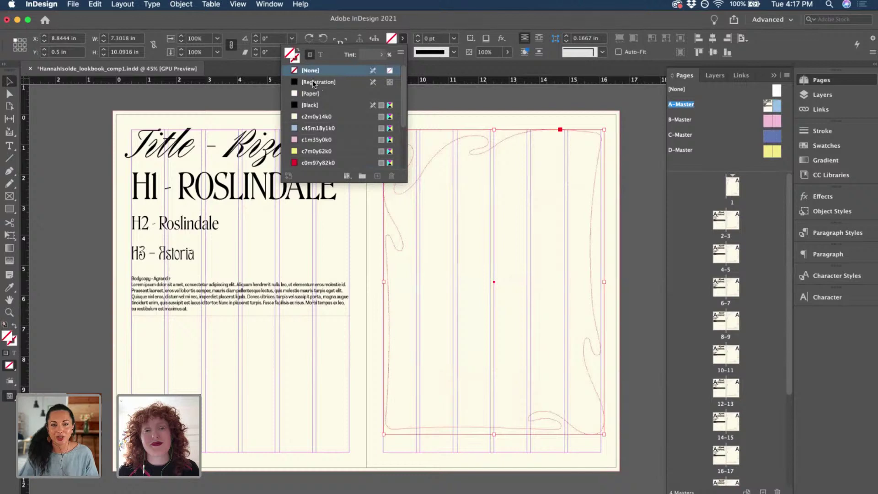
{"action": "left_click", "coordinate": [318, 82]}
{"action": "left_click", "coordinate": [212, 98]}
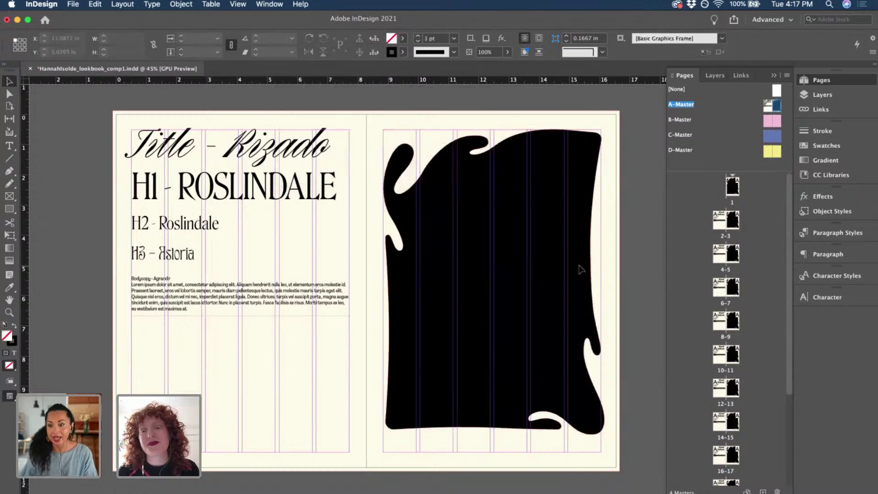
{"action": "key", "text": "super+equal"}
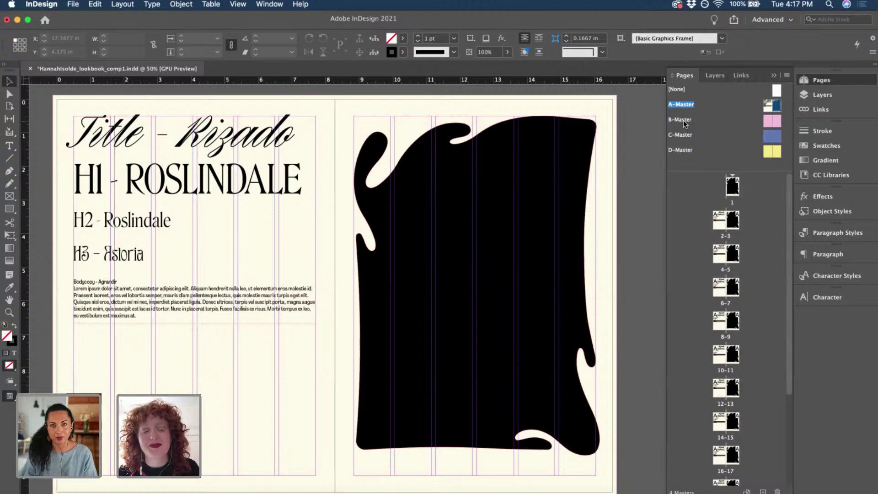
{"action": "key", "text": "super+s"}
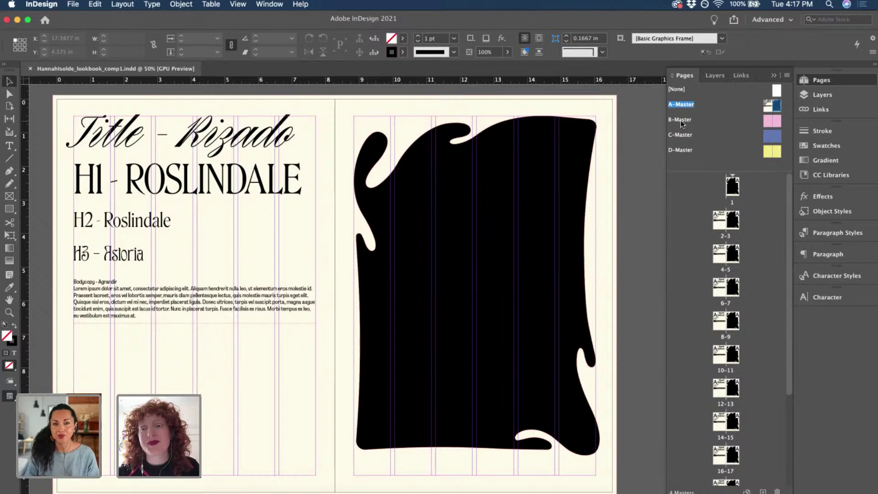
Copy the red diamond from the Illustrator artwork and paste it onto the InDesign B-Master spread.
{"action": "double_click", "coordinate": [681, 120]}
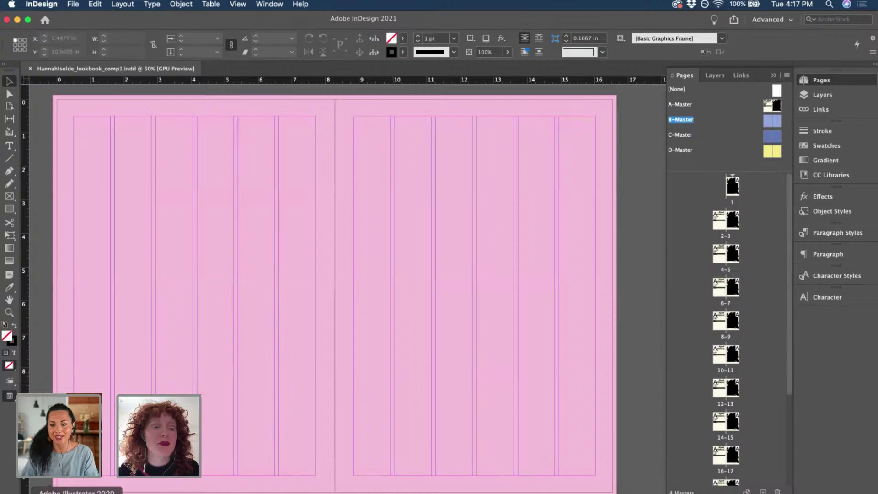
{"action": "left_click", "coordinate": [75, 493]}
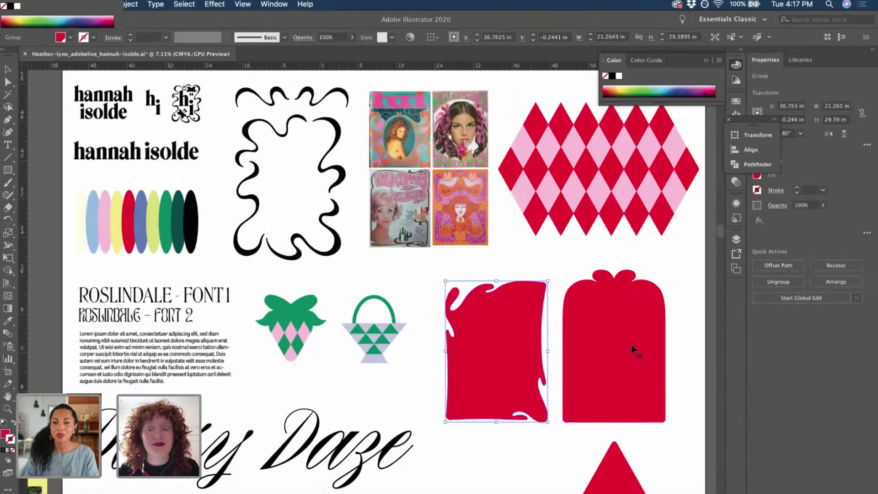
{"action": "left_click", "coordinate": [615, 492]}
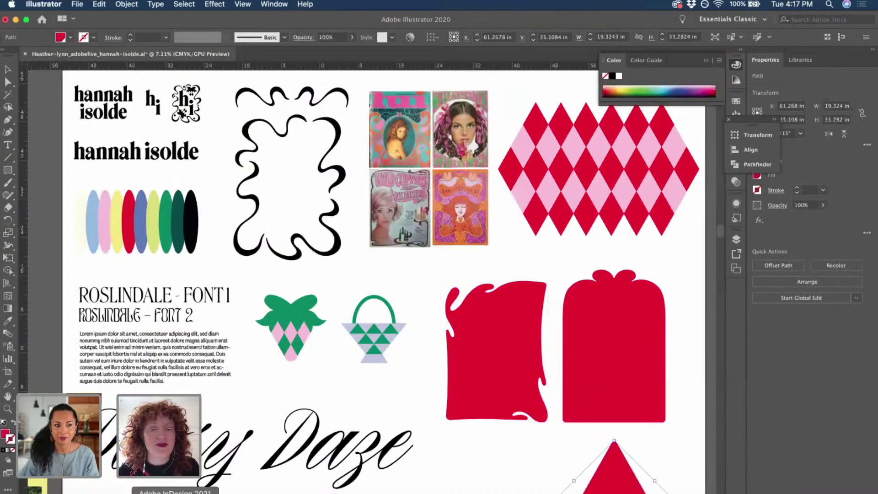
{"action": "left_click", "coordinate": [246, 493]}
{"action": "key", "text": "super+v"}
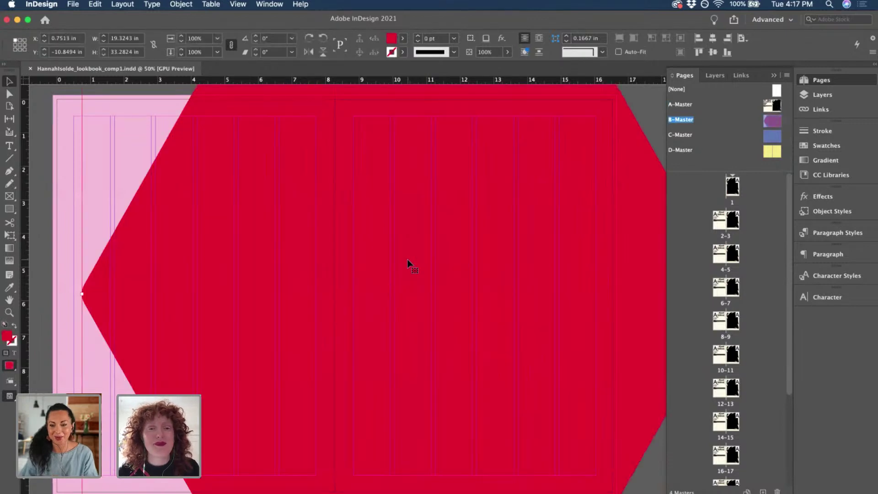
Scale the diamond to about 6.15 by 10.58 in and centre it horizontally on the B-Master right page.
{"action": "key", "text": "super+alt+equal"}
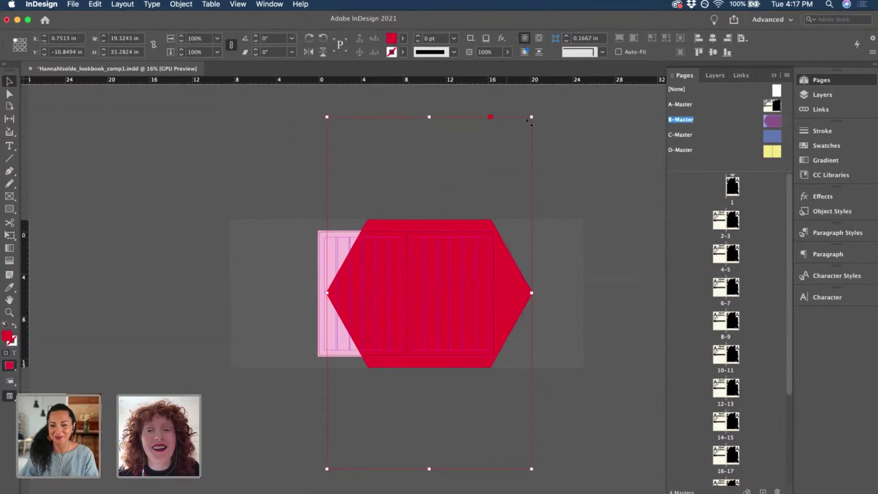
{"action": "left_click_drag", "start_coordinate": [531, 117], "coordinate": [440, 240]}
{"action": "scroll", "coordinate": [392, 344], "scroll_direction": "up", "scroll_amount": 2}
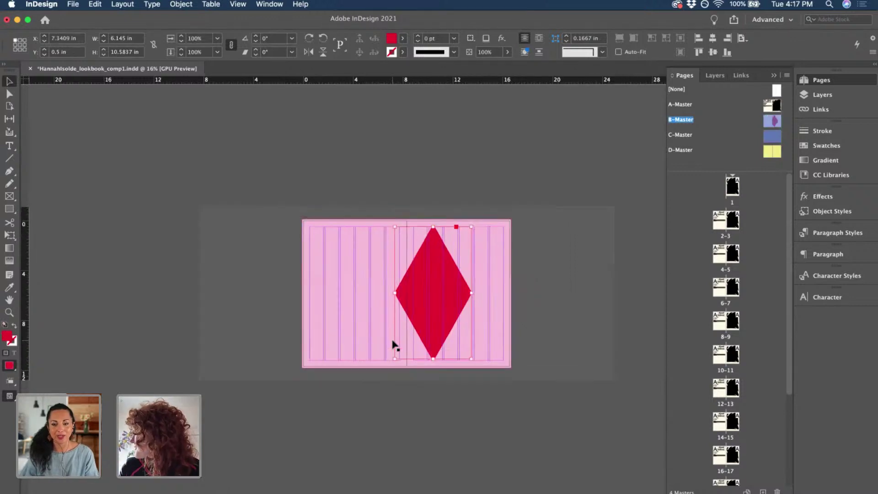
{"action": "left_click", "coordinate": [713, 38]}
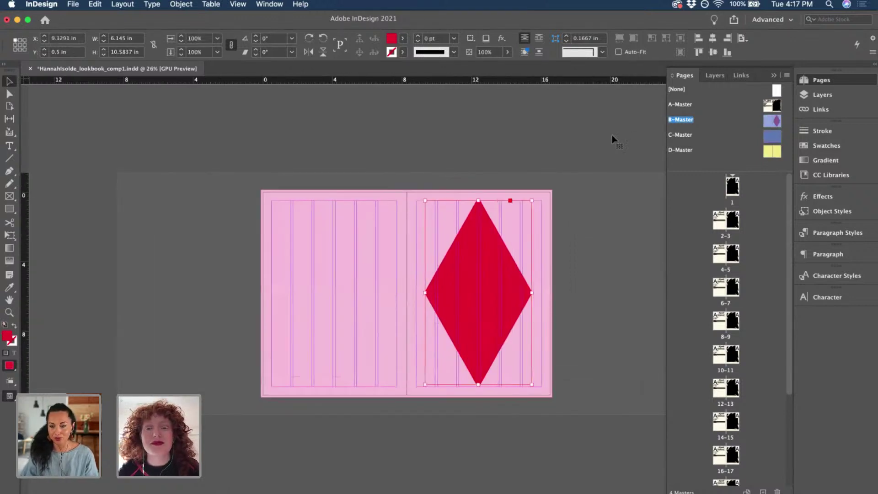
{"action": "left_click", "coordinate": [547, 287]}
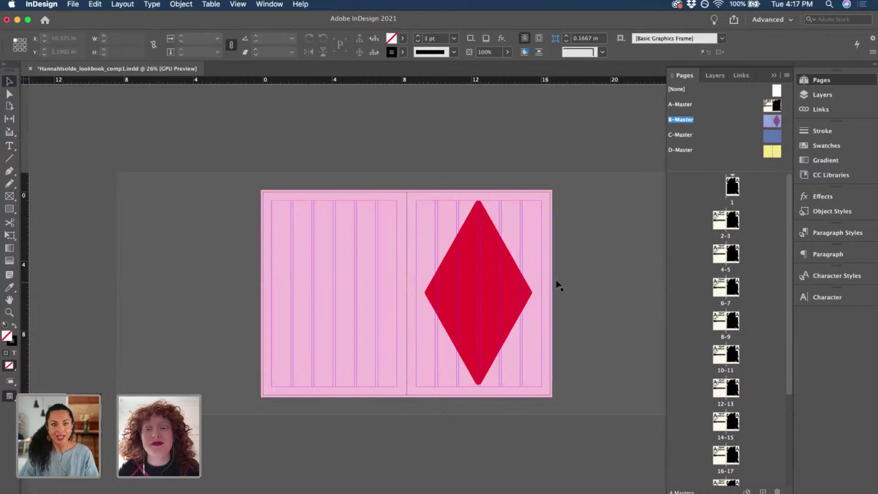
Move the diamond to the B-Master left page and centre it on that page.
{"action": "left_click_drag", "start_coordinate": [516, 273], "coordinate": [374, 276]}
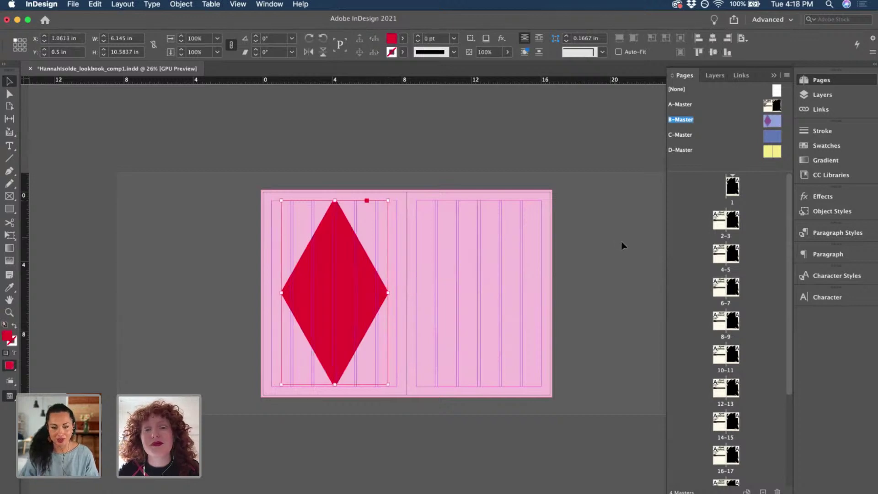
{"action": "left_click", "coordinate": [557, 257]}
{"action": "scroll", "coordinate": [421, 285], "scroll_direction": "up", "scroll_amount": 3}
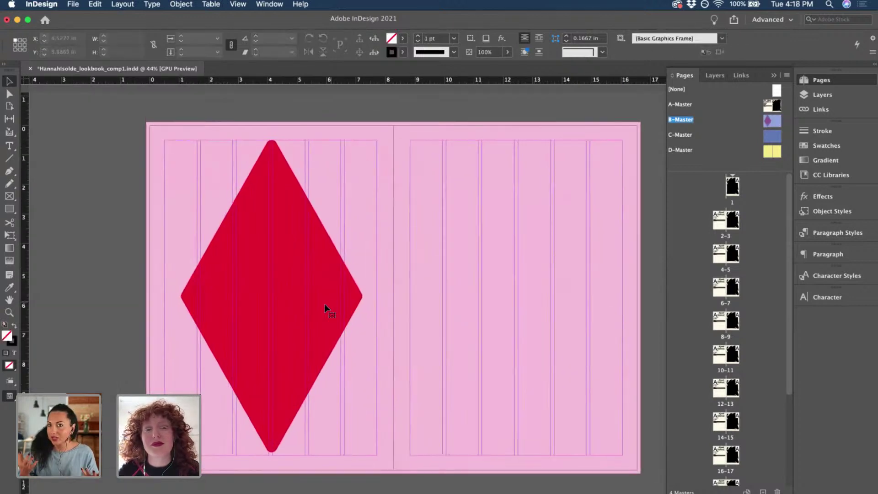
{"action": "left_click", "coordinate": [325, 304]}
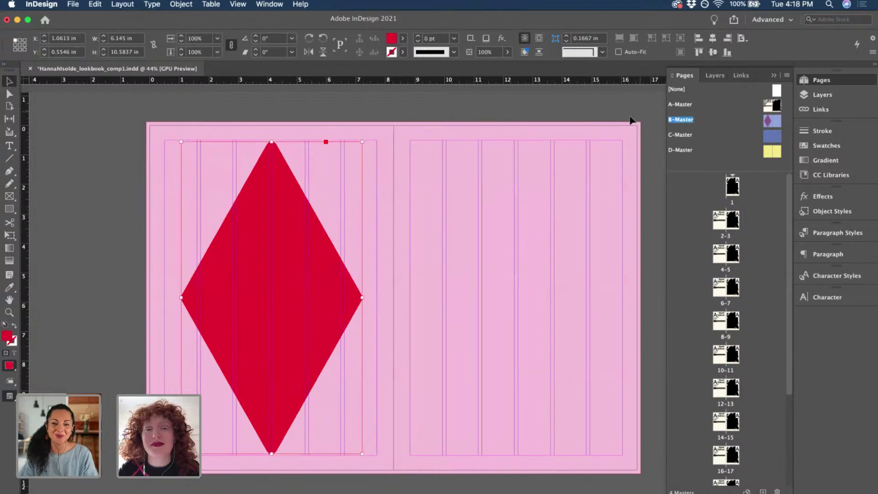
{"action": "left_click", "coordinate": [646, 111]}
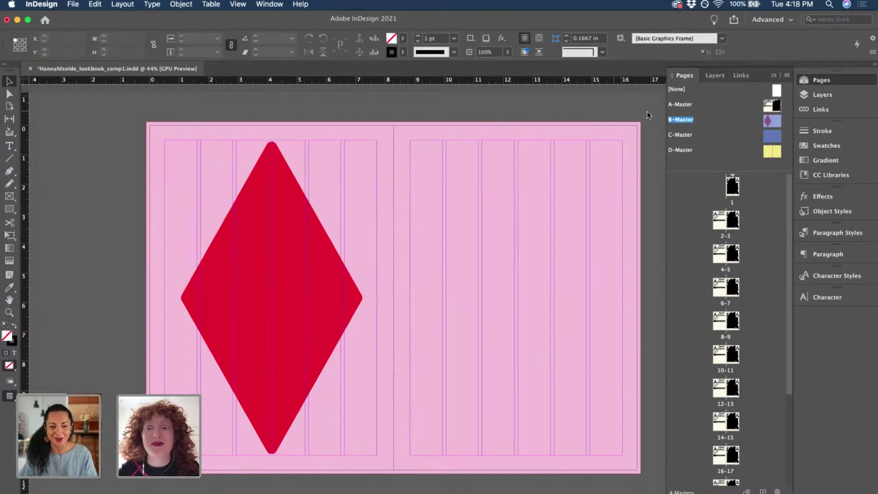
Copy the sample type text frame from A-Master and place it at the top margin of the B-Master right page.
{"action": "double_click", "coordinate": [767, 110]}
{"action": "left_click", "coordinate": [461, 173]}
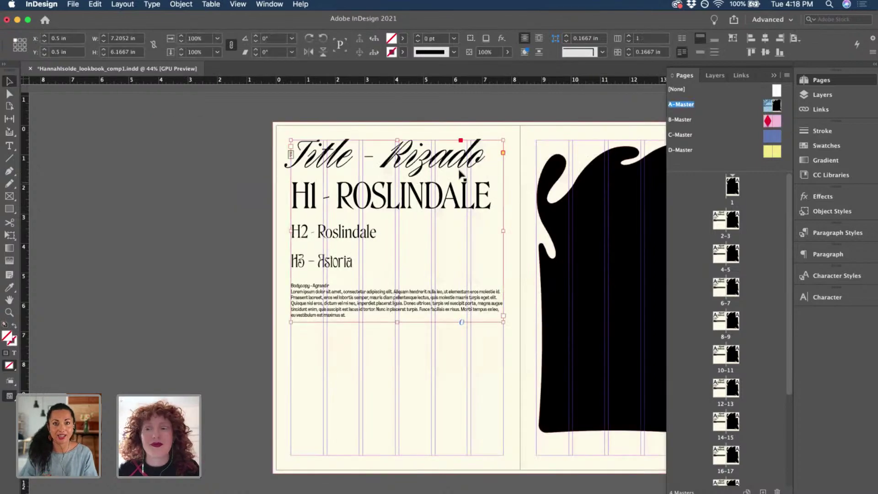
{"action": "double_click", "coordinate": [778, 123]}
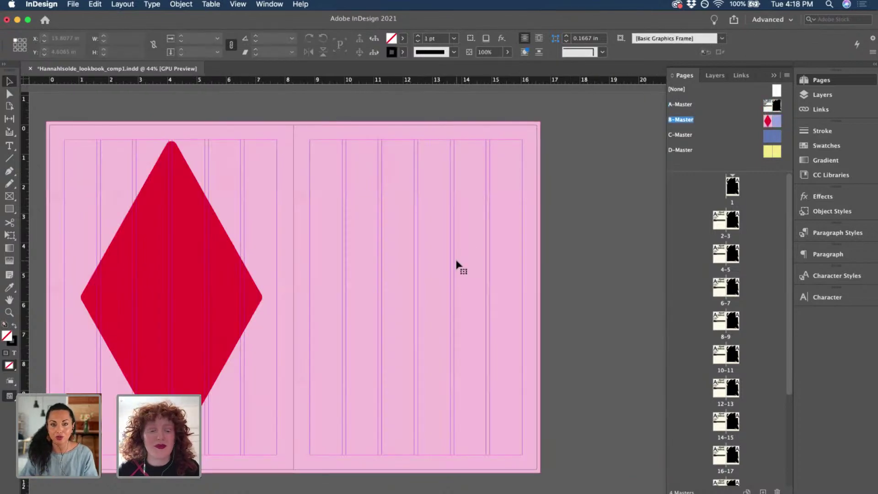
{"action": "left_click_drag", "start_coordinate": [234, 201], "coordinate": [477, 202]}
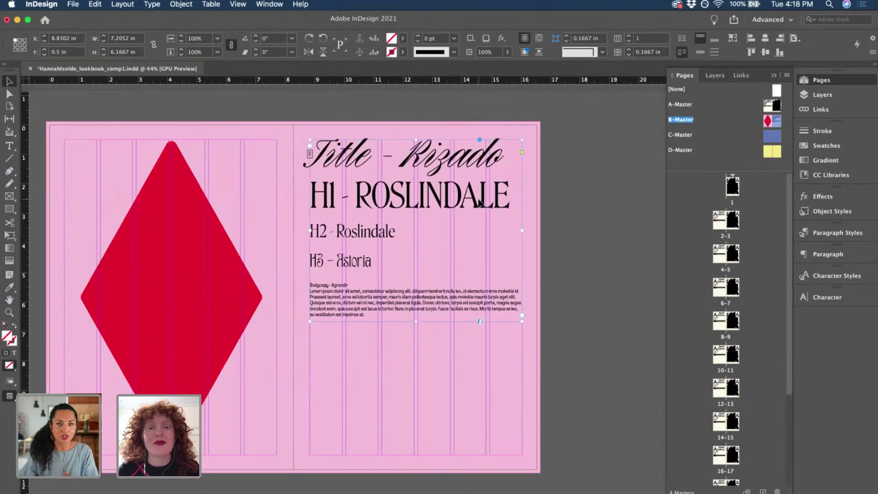
Delete all the sample lines from the copied B-Master text frame, clearing the H1 Roslindale line last to keep its formatting.
{"action": "double_click", "coordinate": [363, 308]}
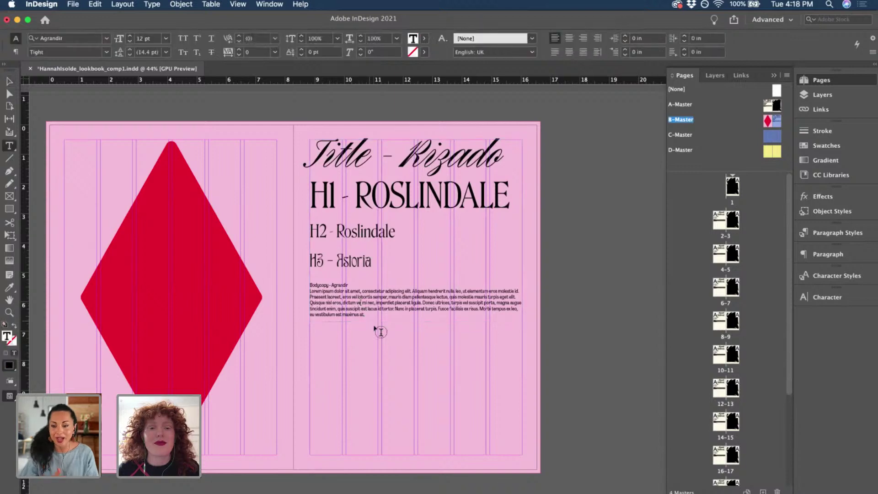
{"action": "left_click_drag", "start_coordinate": [325, 264], "coordinate": [309, 231]}
{"action": "key", "text": "BackSpace"}
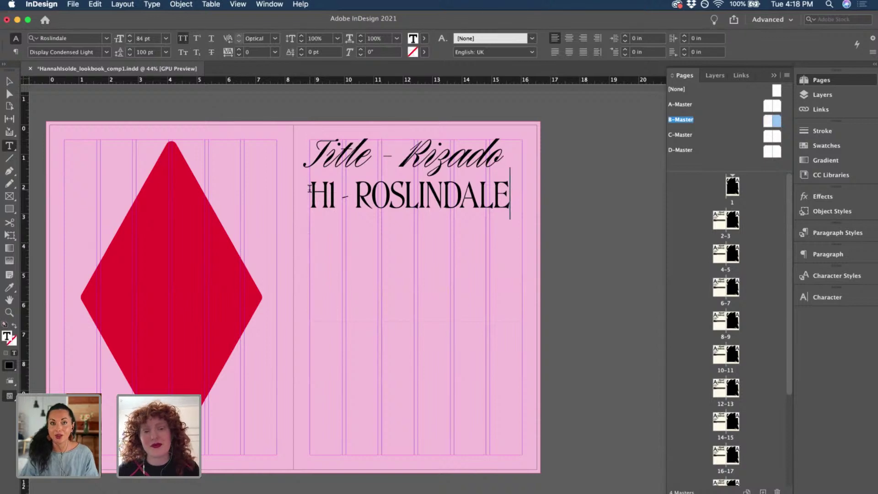
{"action": "triple_click", "coordinate": [299, 160]}
{"action": "key", "text": "BackSpace"}
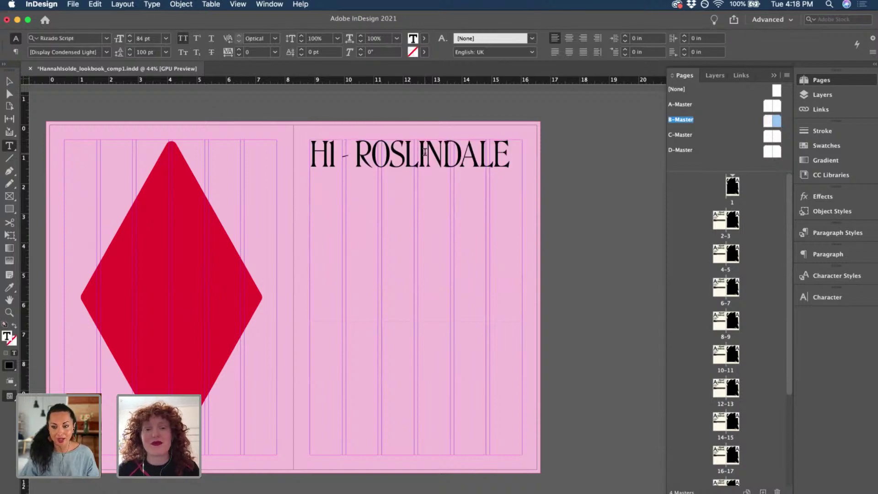
{"action": "triple_click", "coordinate": [425, 152]}
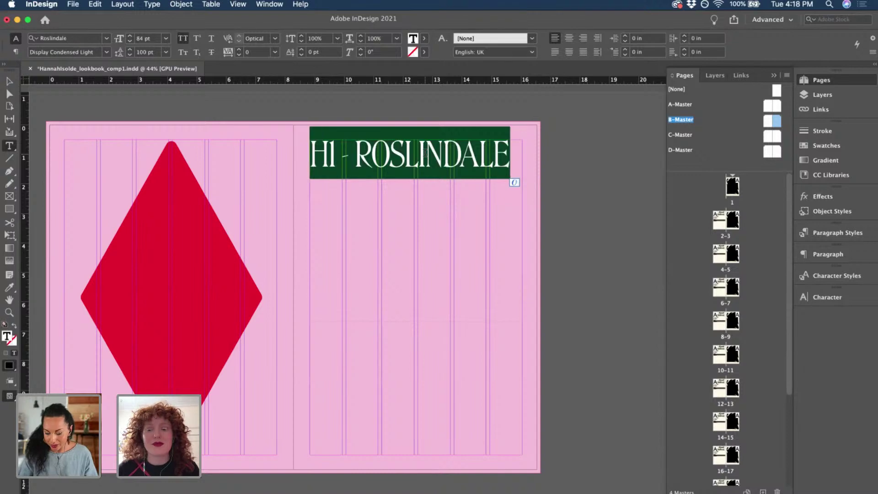
{"action": "key", "text": "BackSpace"}
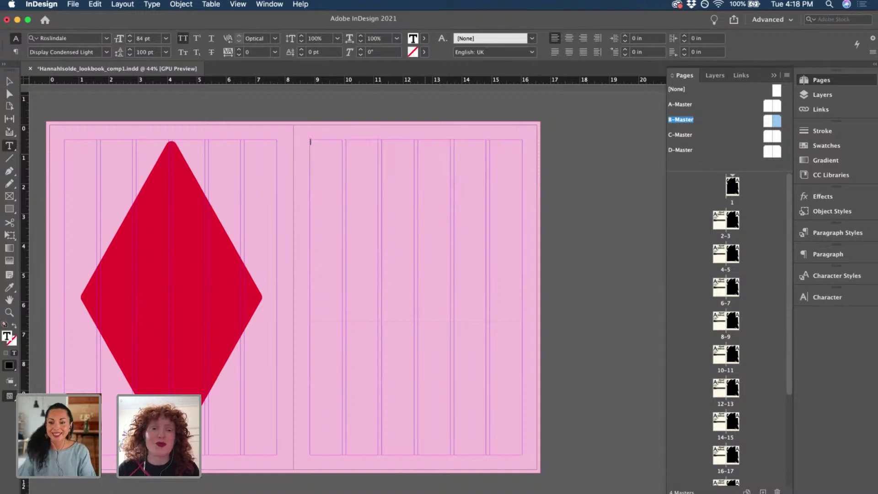
Fill the empty B-Master frame with placeholder text and centre-align it.
{"action": "left_click", "coordinate": [151, 5]}
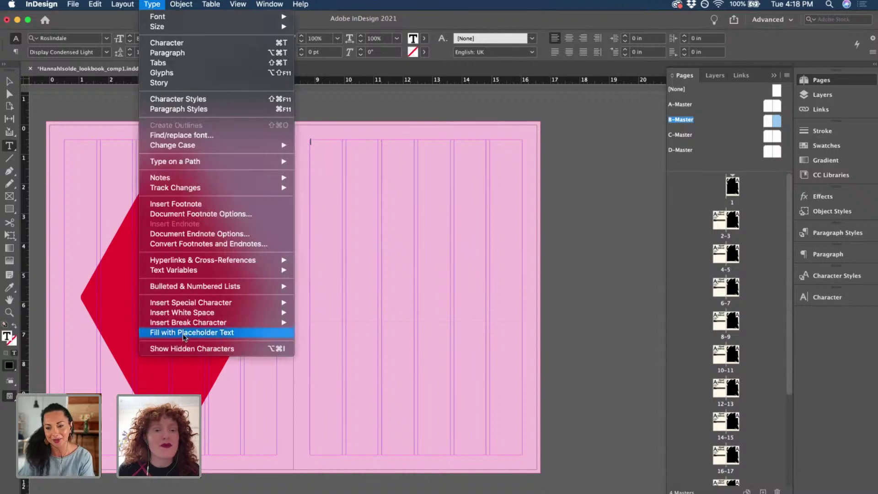
{"action": "left_click", "coordinate": [187, 332]}
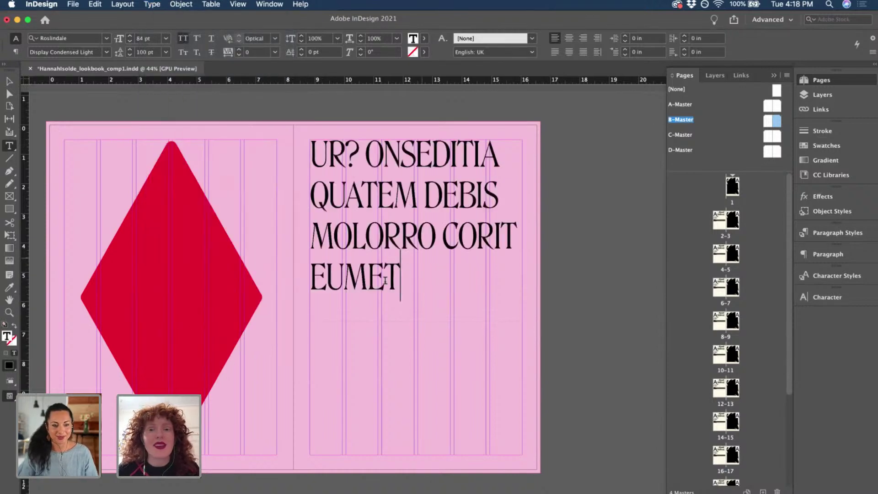
{"action": "left_click_drag", "start_coordinate": [415, 273], "coordinate": [304, 151]}
{"action": "left_click", "coordinate": [569, 38]}
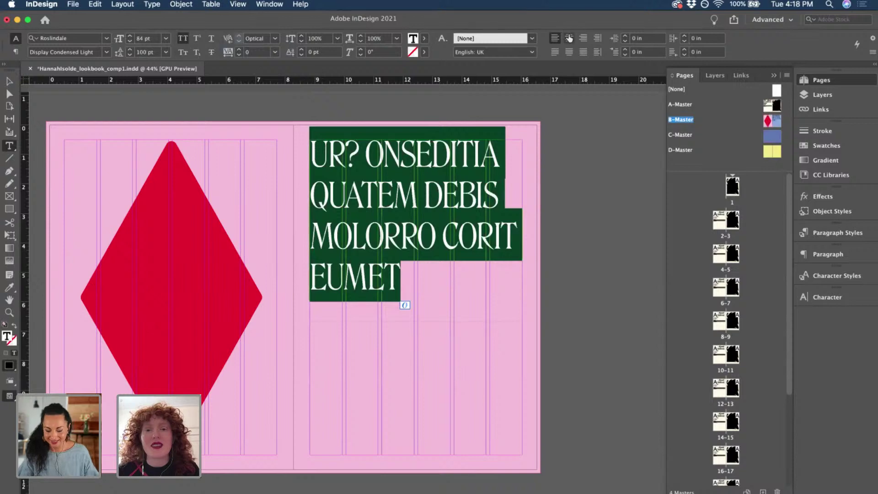
{"action": "key", "text": "Escape"}
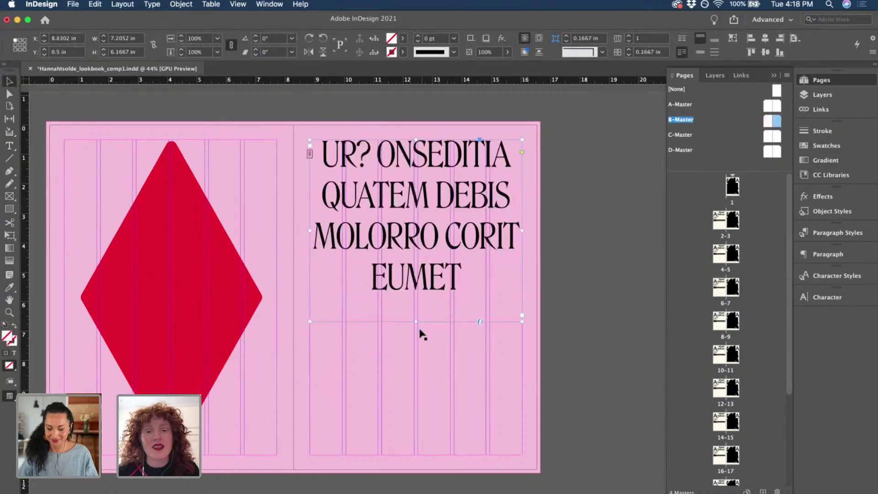
Resize the B-Master placeholder text frame to 5.1667 in high, centre it vertically on its page, and preview the spread without guides.
{"action": "left_click_drag", "start_coordinate": [416, 321], "coordinate": [416, 419]}
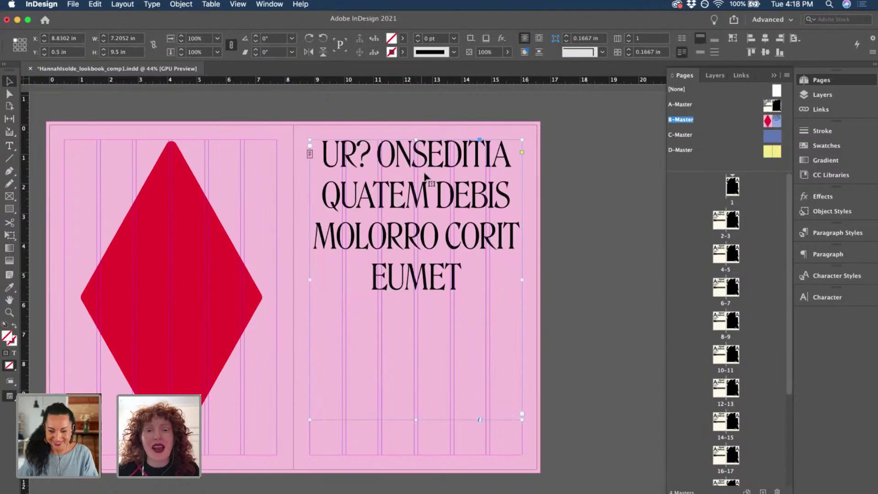
{"action": "left_click_drag", "start_coordinate": [414, 147], "coordinate": [415, 238]}
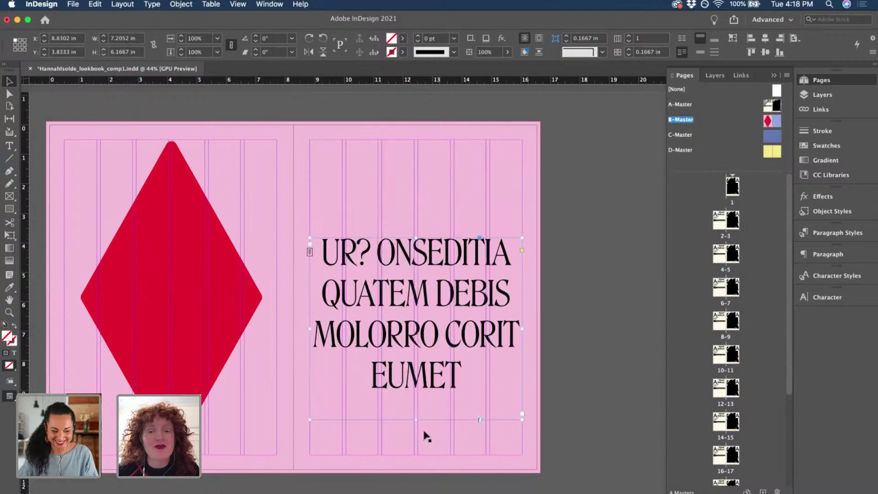
{"action": "left_click_drag", "start_coordinate": [414, 418], "coordinate": [415, 390]}
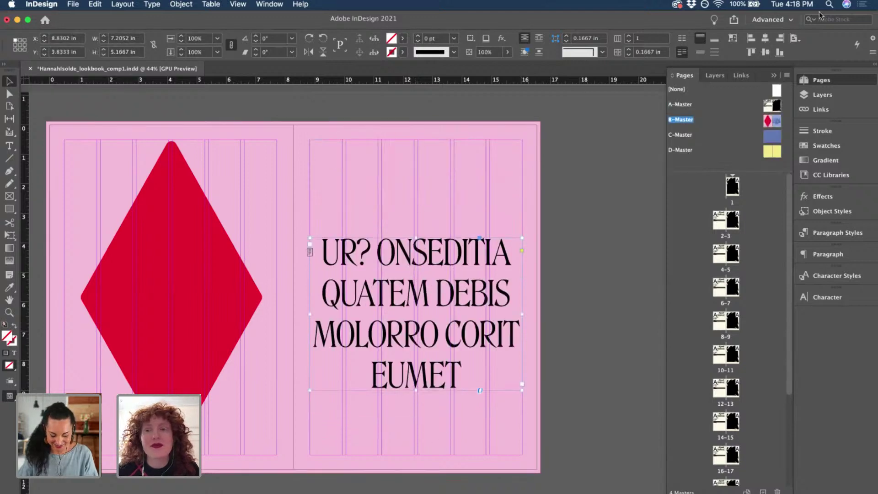
{"action": "left_click", "coordinate": [765, 52]}
{"action": "left_click", "coordinate": [590, 261]}
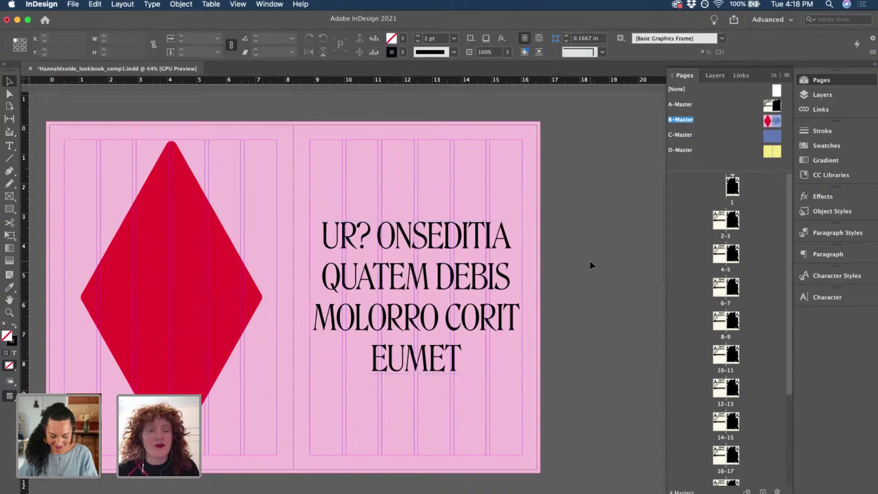
{"action": "key", "text": "w"}
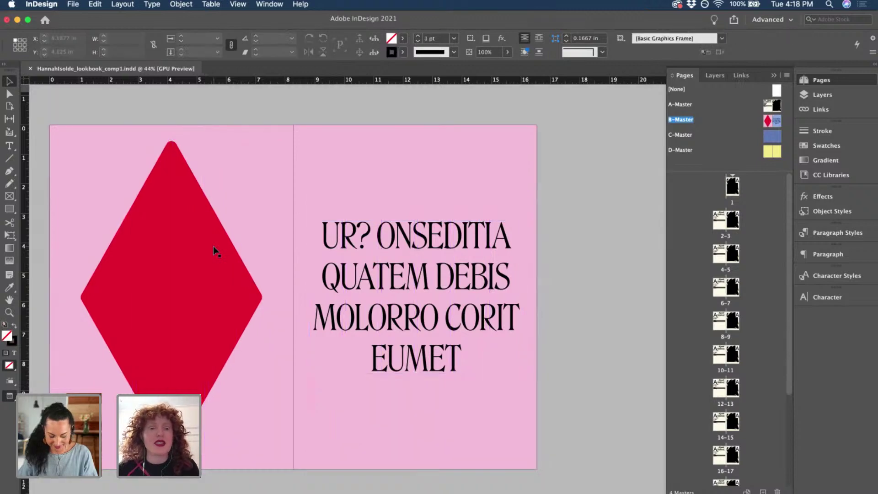
{"action": "scroll", "coordinate": [214, 251], "scroll_direction": "up", "scroll_amount": 3}
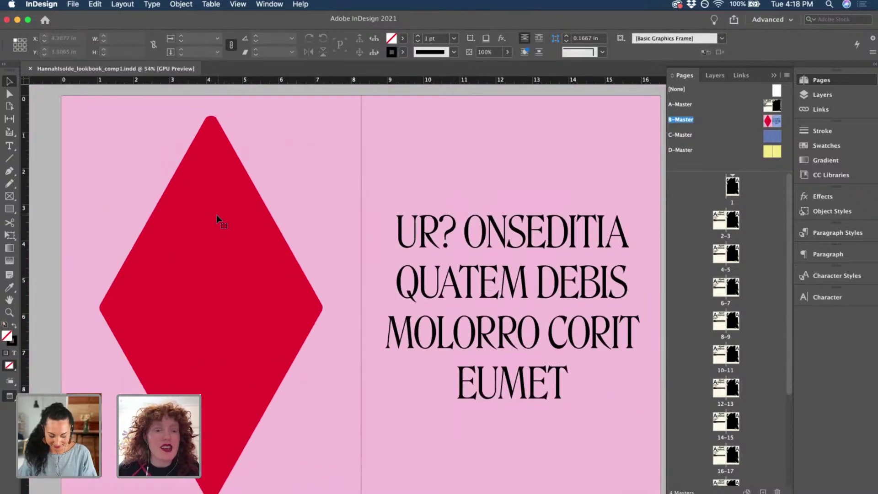
{"action": "left_click", "coordinate": [216, 216]}
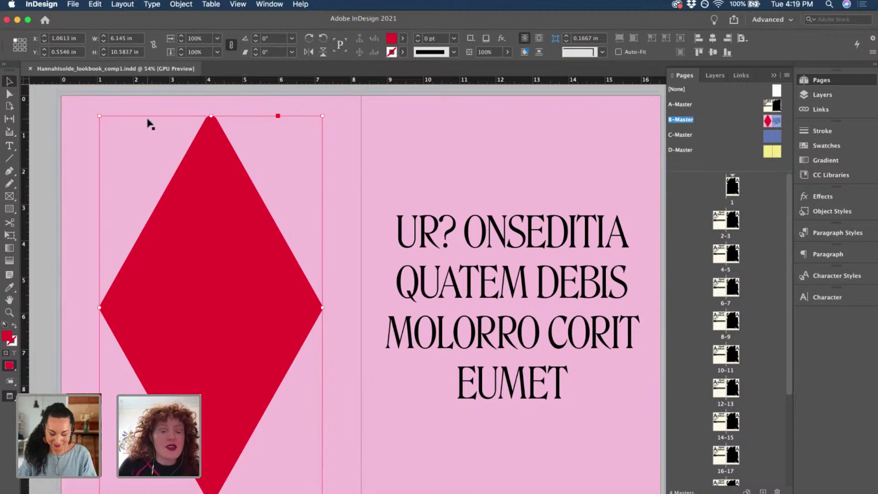
{"action": "key", "text": "super+d"}
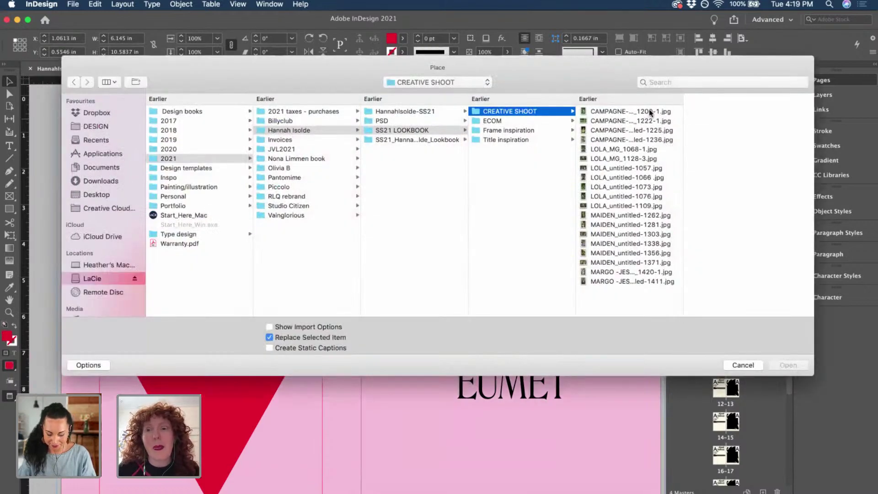
{"action": "left_click", "coordinate": [743, 365]}
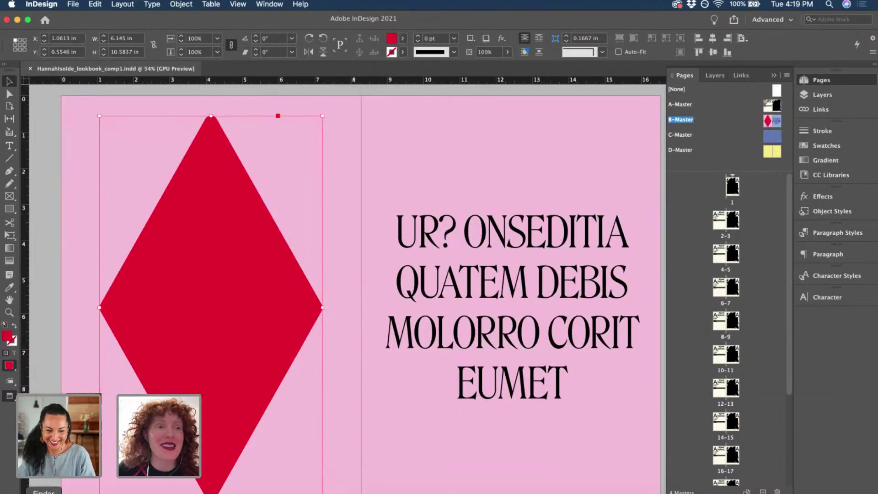
Switch to Finder and open the CREATIVE SHOOT folder inside 2021 > Hannah Isolde > SS21 LOOKBOOK, widening the window to show full file names.
{"action": "left_click", "coordinate": [44, 492]}
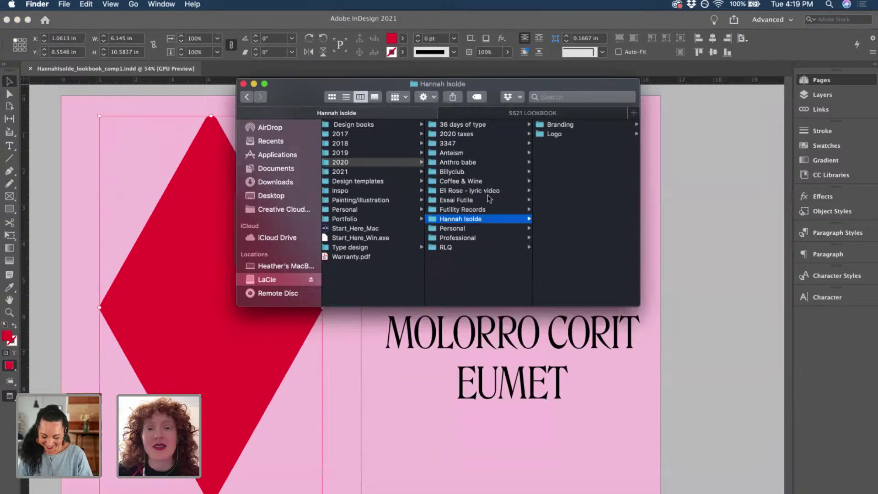
{"action": "left_click", "coordinate": [366, 172]}
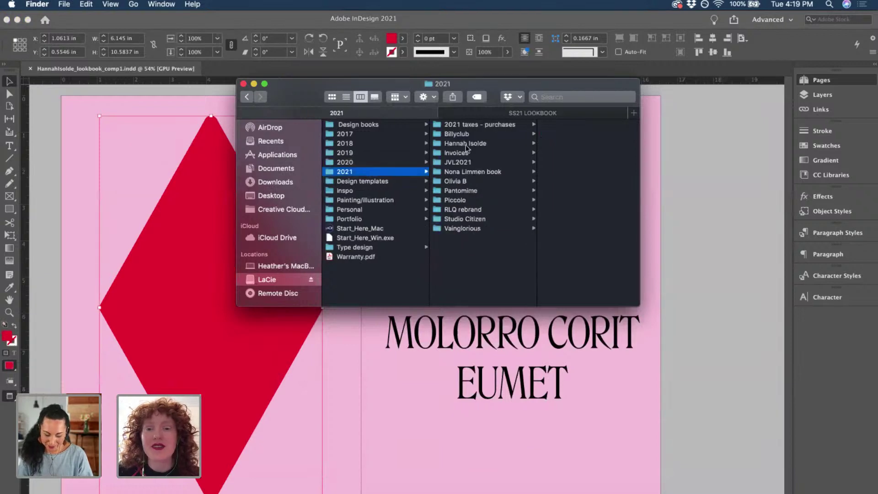
{"action": "left_click", "coordinate": [471, 143]}
{"action": "left_click", "coordinate": [588, 143]}
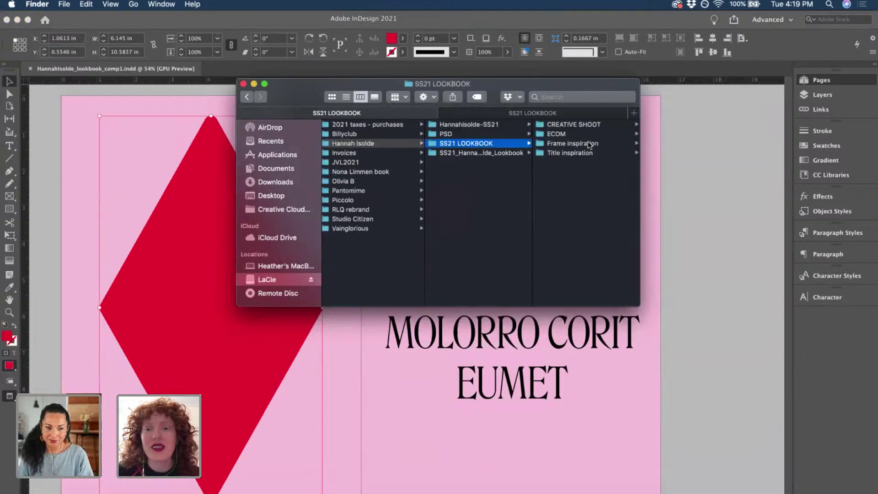
{"action": "left_click_drag", "start_coordinate": [426, 83], "coordinate": [263, 82]}
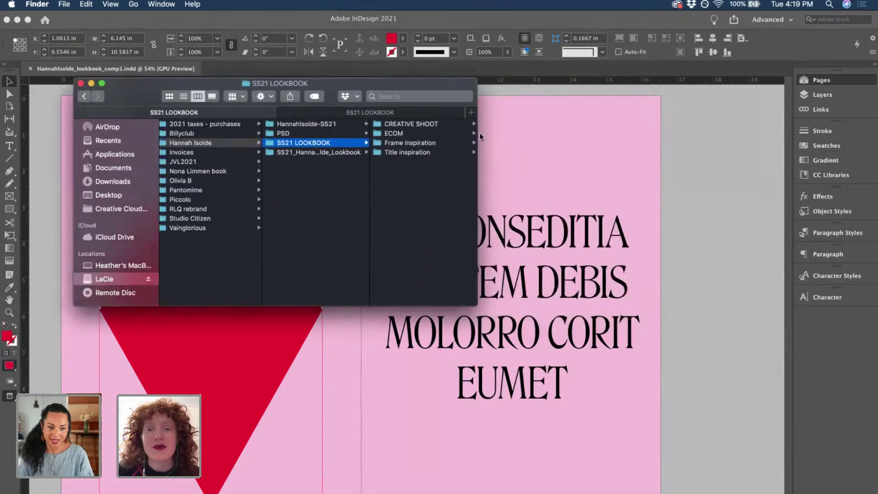
{"action": "double_click", "coordinate": [510, 142]}
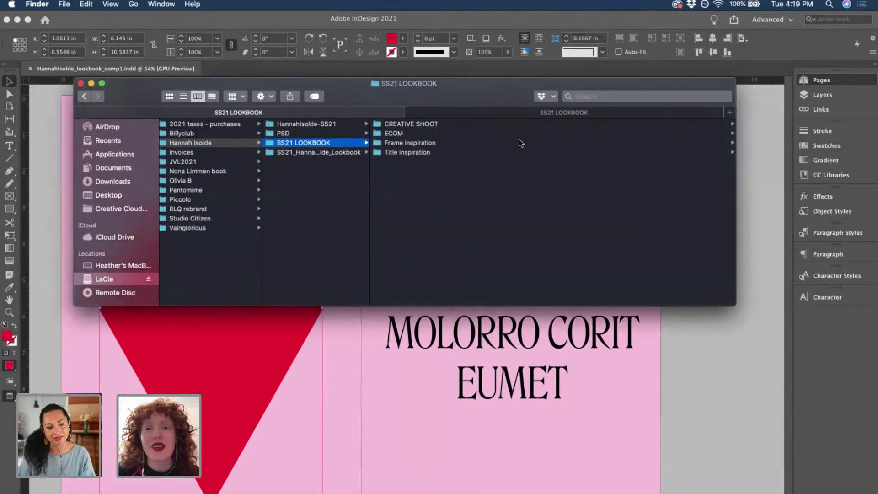
{"action": "left_click", "coordinate": [401, 124]}
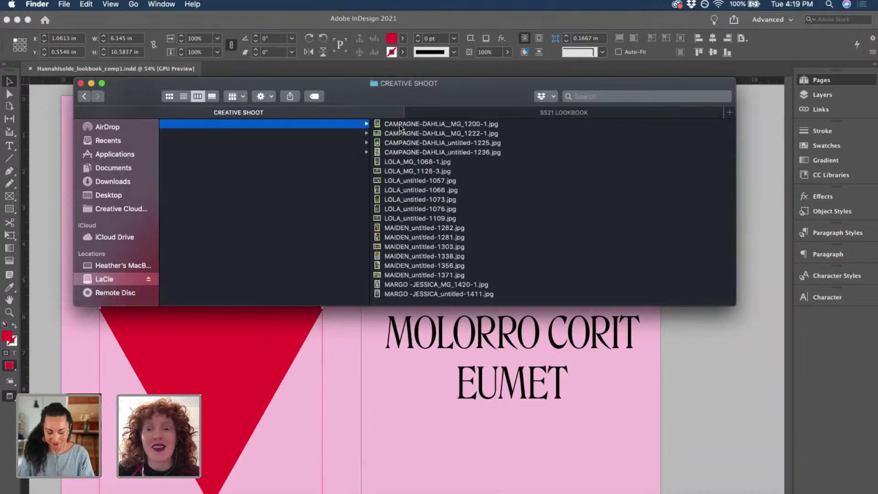
Examine the campaign photos at full size, from CAMPAGNE-DAHLIA__MG_1200-1.jpg through LOLA_untitled-1066 .jpg.
{"action": "left_click", "coordinate": [400, 127]}
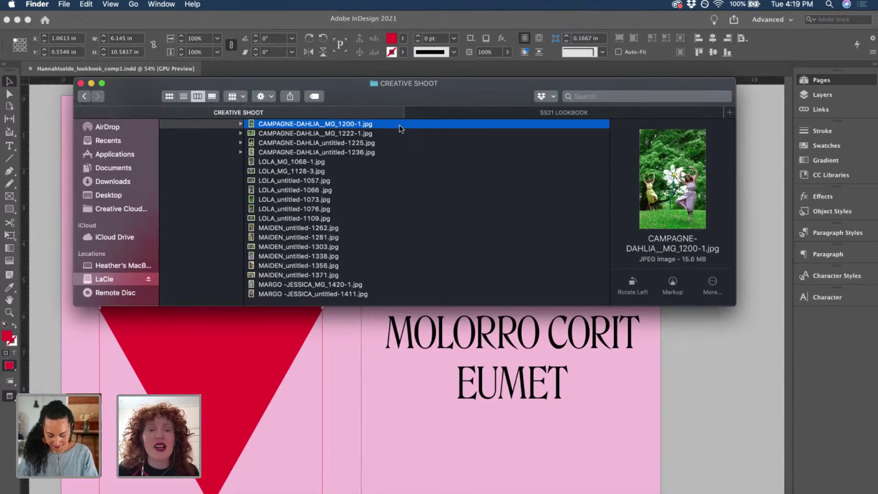
{"action": "key", "text": "space"}
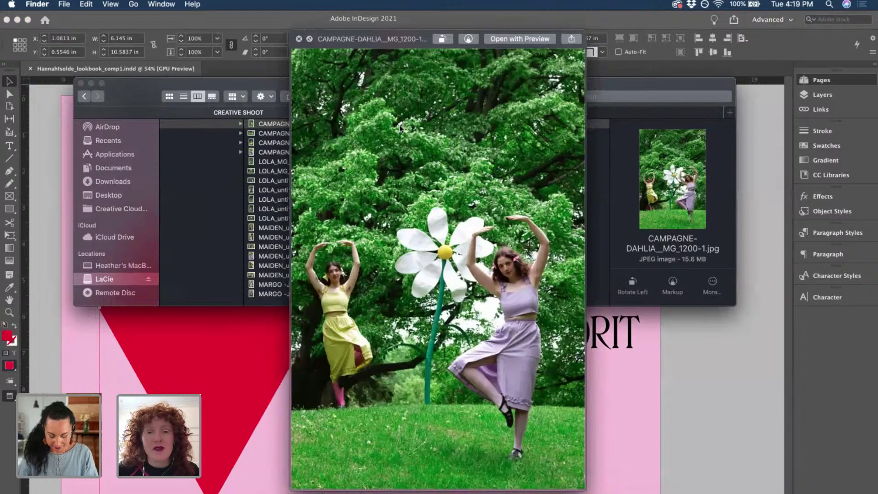
{"action": "key", "text": "Down"}
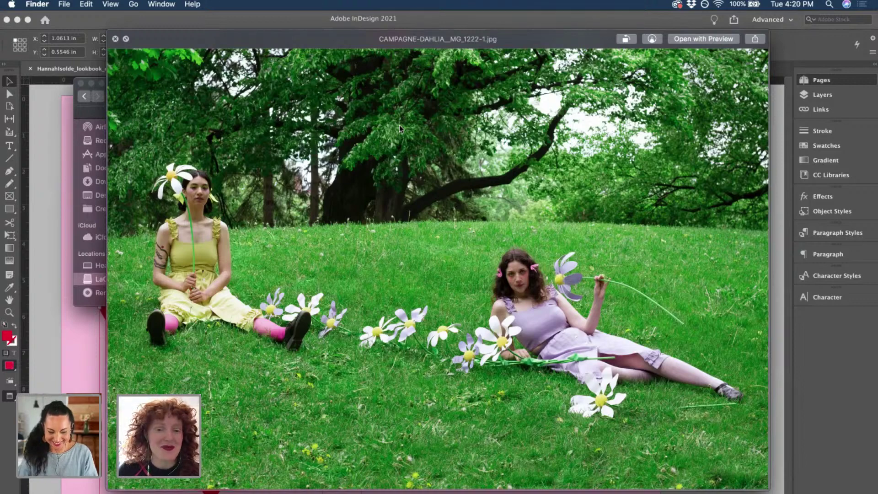
{"action": "key", "text": "Down"}
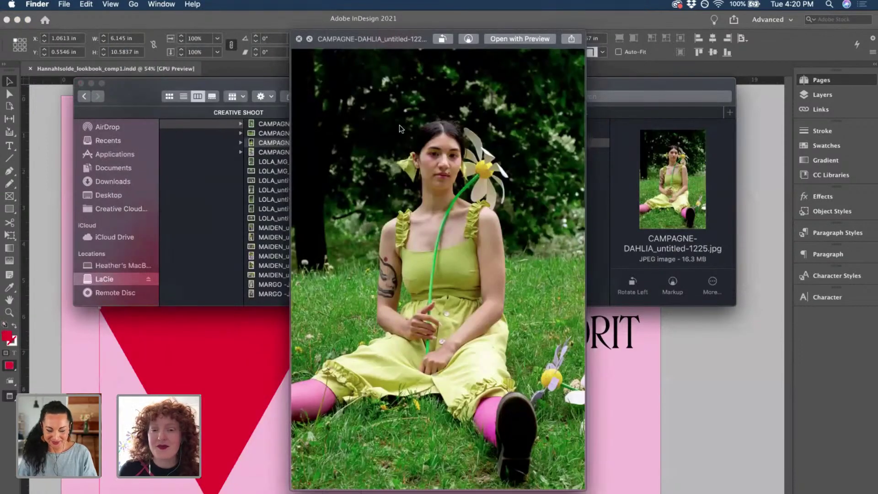
{"action": "key", "text": "Down"}
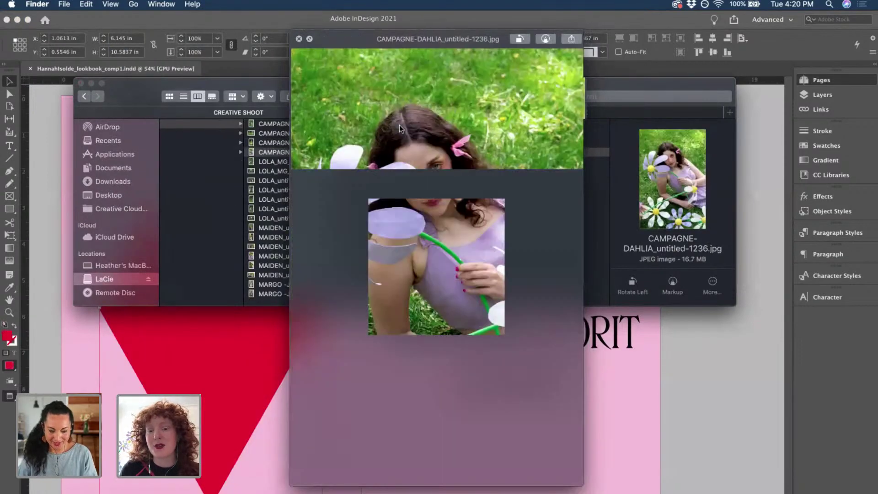
{"action": "key", "text": "Down"}
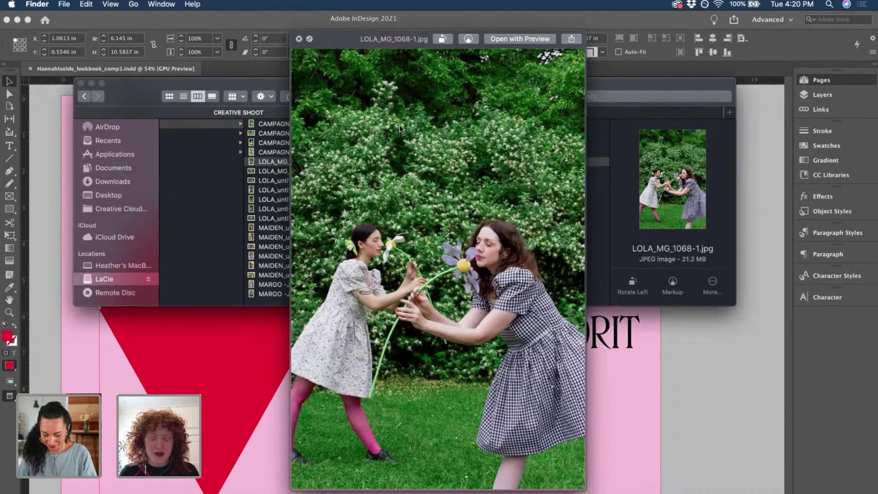
{"action": "key", "text": "Down"}
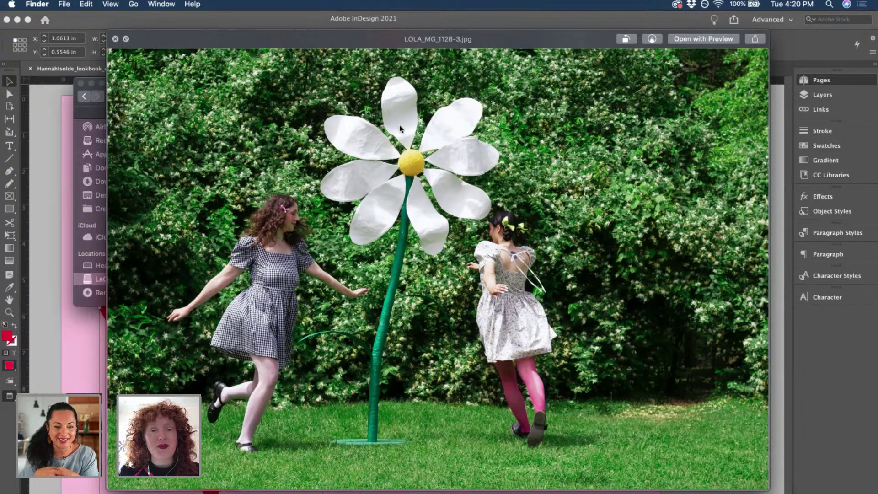
{"action": "key", "text": "Down"}
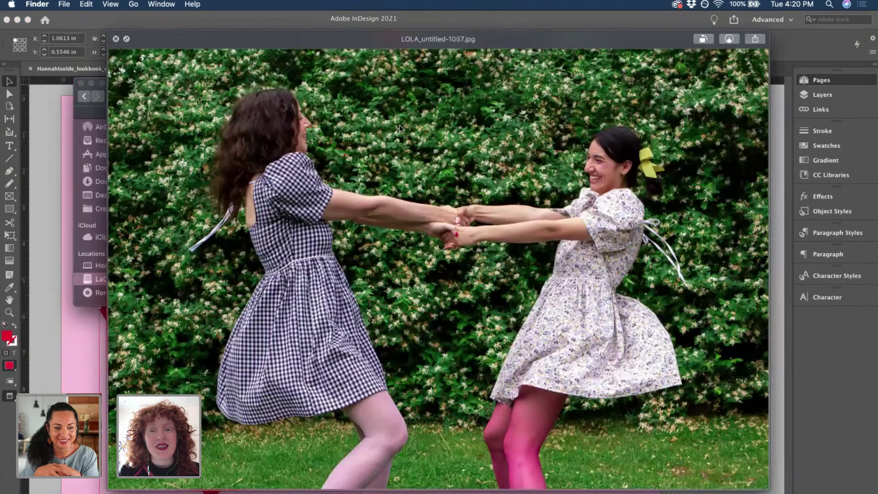
{"action": "key", "text": "Down"}
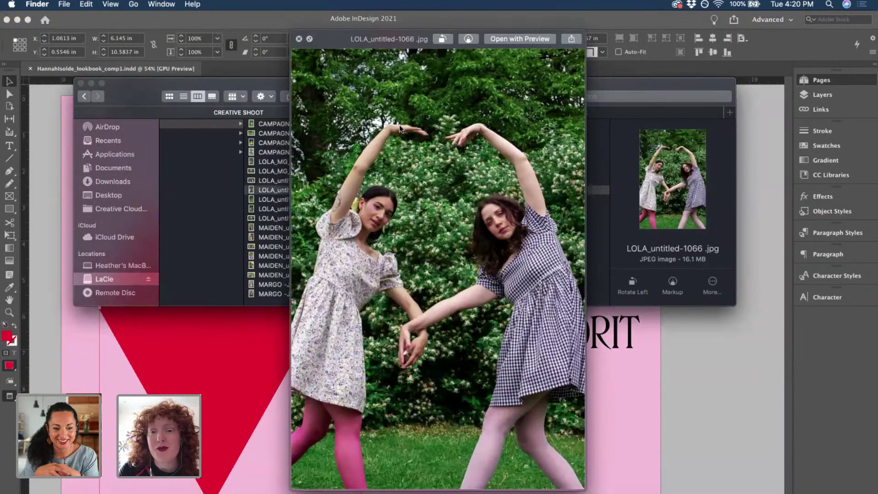
{"action": "key", "text": "space"}
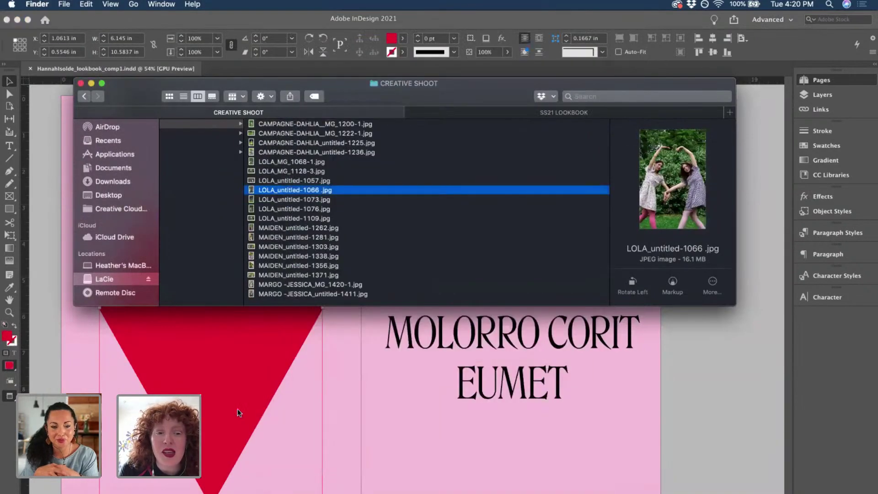
Switch back to InDesign, apply B-Master to both pages of spread 4-5, and save the document.
{"action": "left_click", "coordinate": [210, 412]}
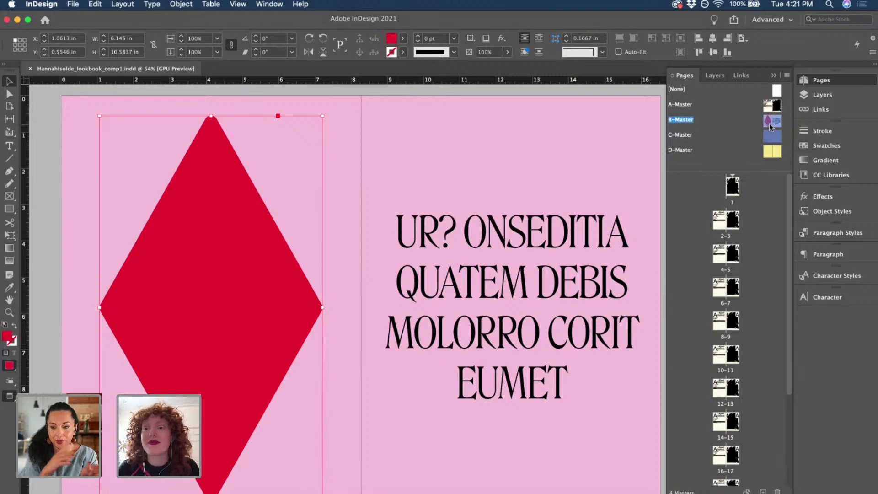
{"action": "left_click_drag", "start_coordinate": [767, 124], "coordinate": [720, 253]}
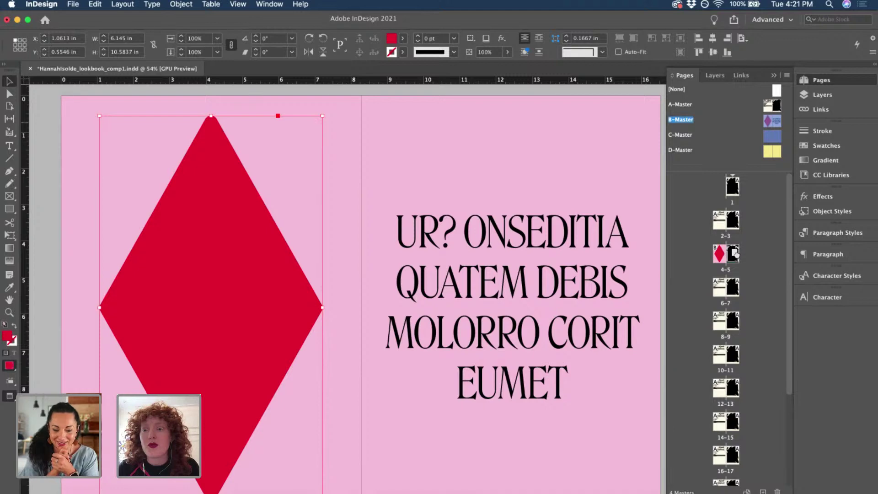
{"action": "key", "text": "super+s"}
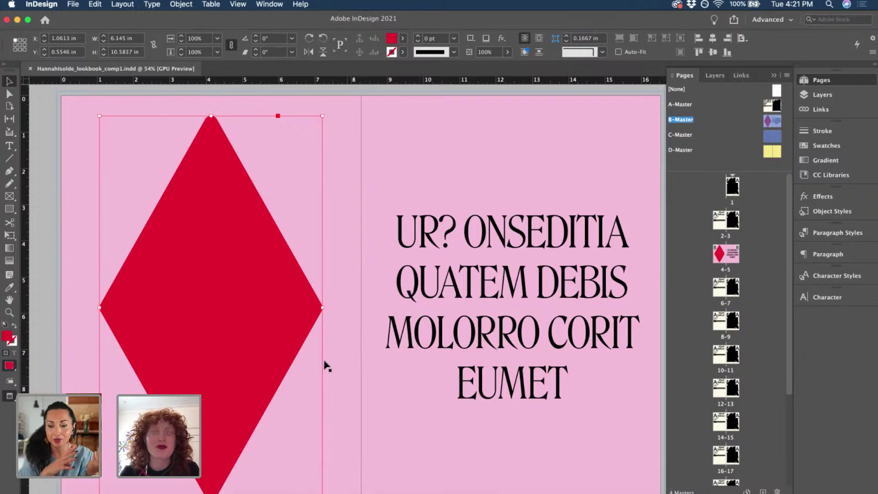
Switch to Finder and examine the campaign photos at full size, from LOLA_untitled-1066 .jpg back to CAMPAGNE-DAHLIA__MG_1222-1.jpg.
{"action": "left_click", "coordinate": [43, 492]}
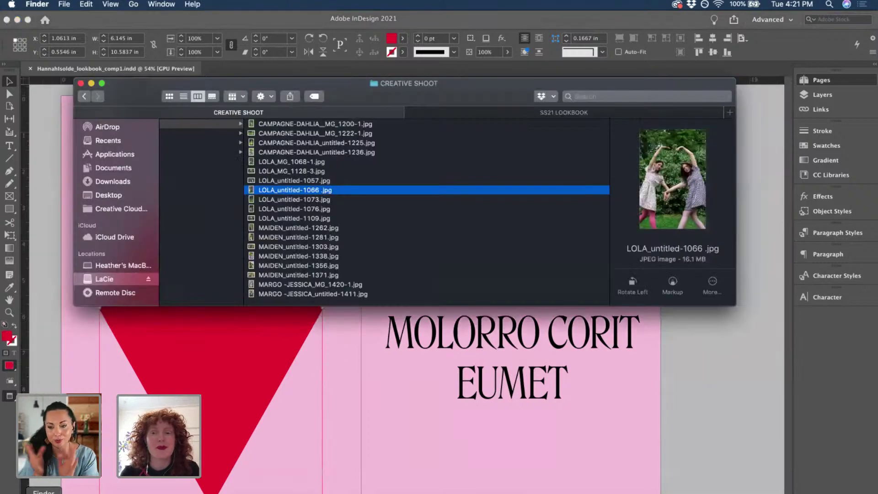
{"action": "key", "text": "space"}
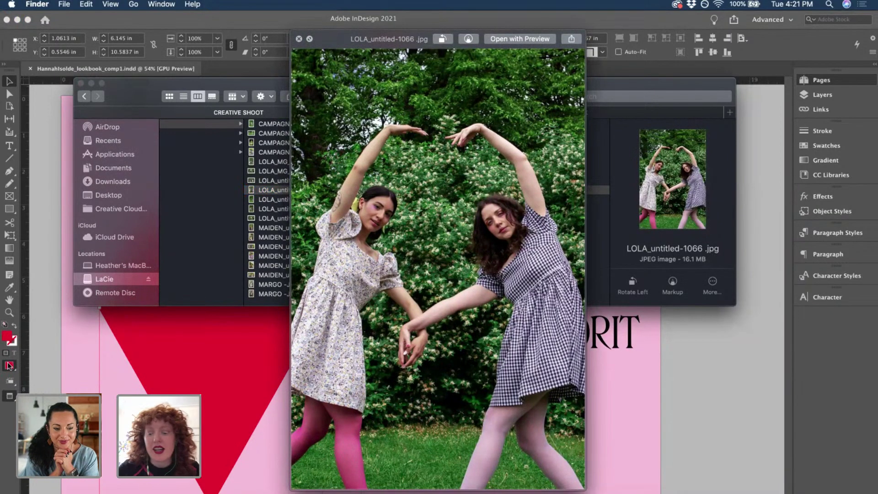
{"action": "key", "text": "Up"}
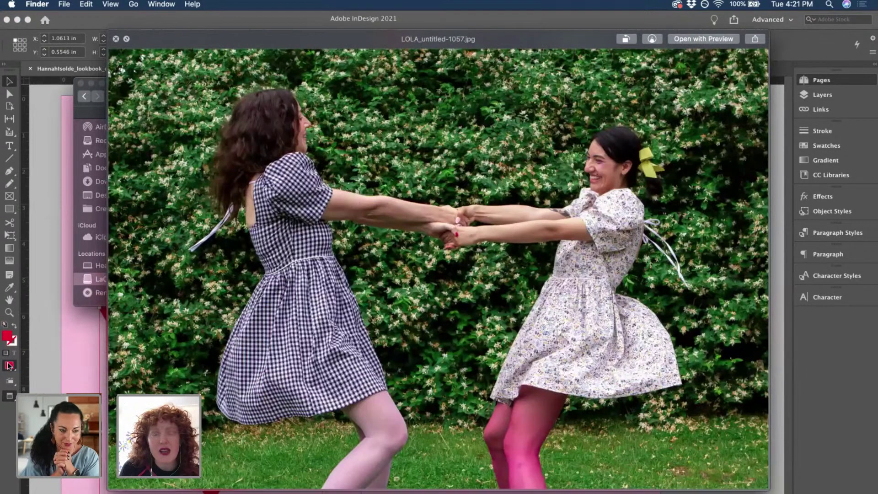
{"action": "key", "text": "Up"}
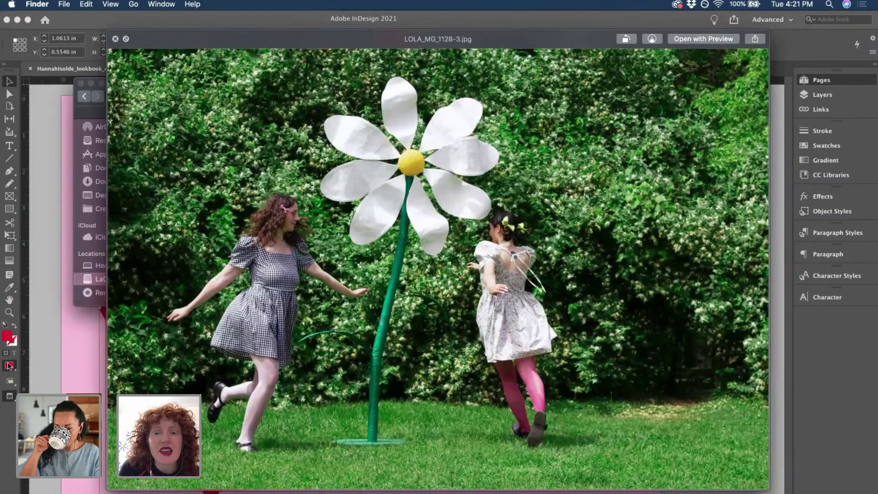
{"action": "key", "text": "space"}
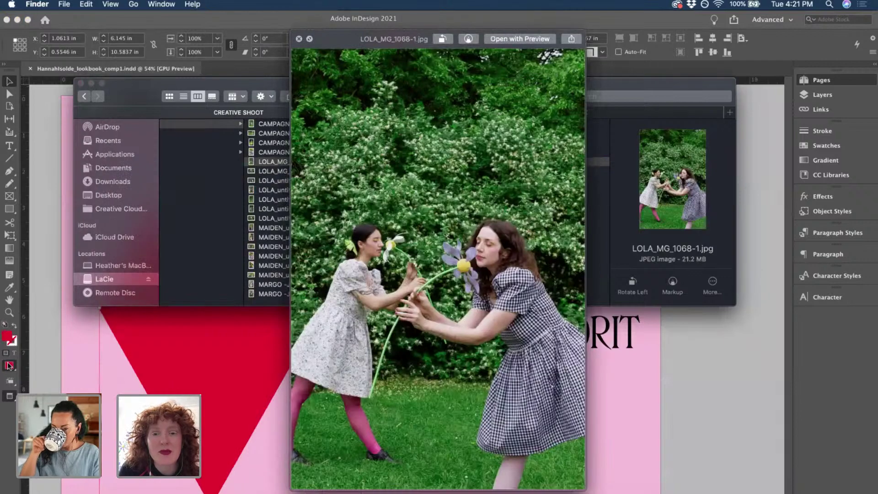
{"action": "key", "text": "Up"}
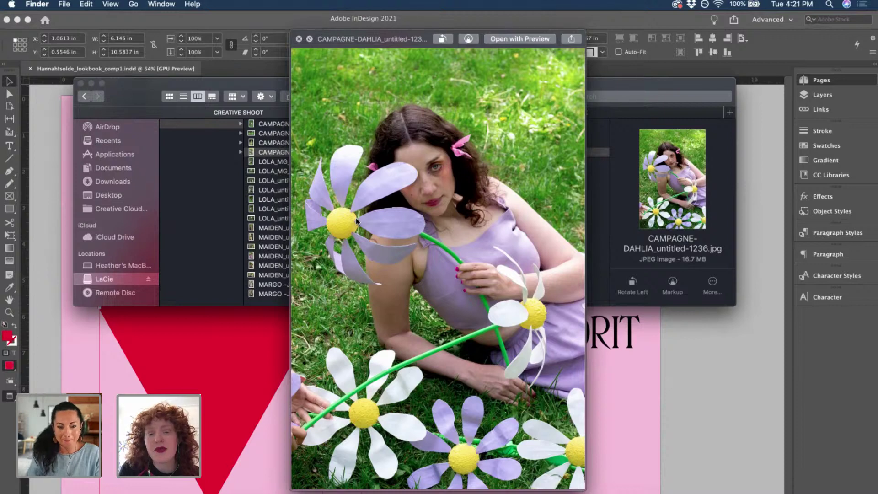
{"action": "key", "text": "Up"}
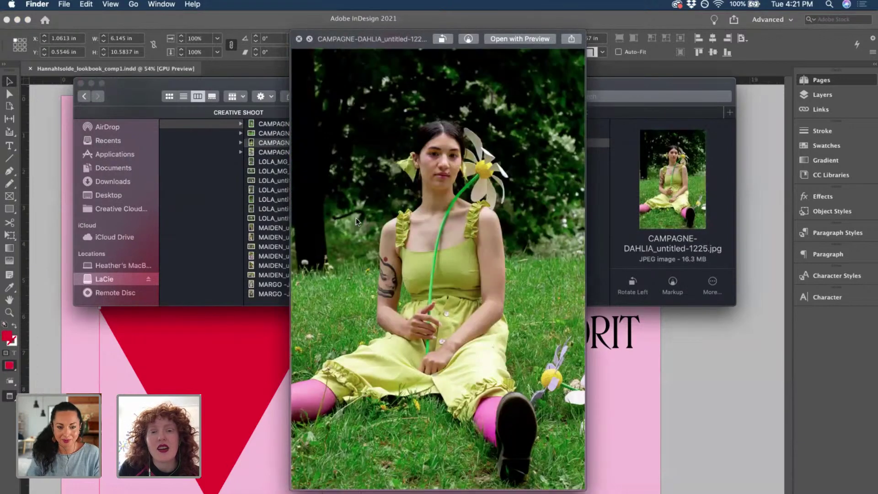
{"action": "key", "text": "Up"}
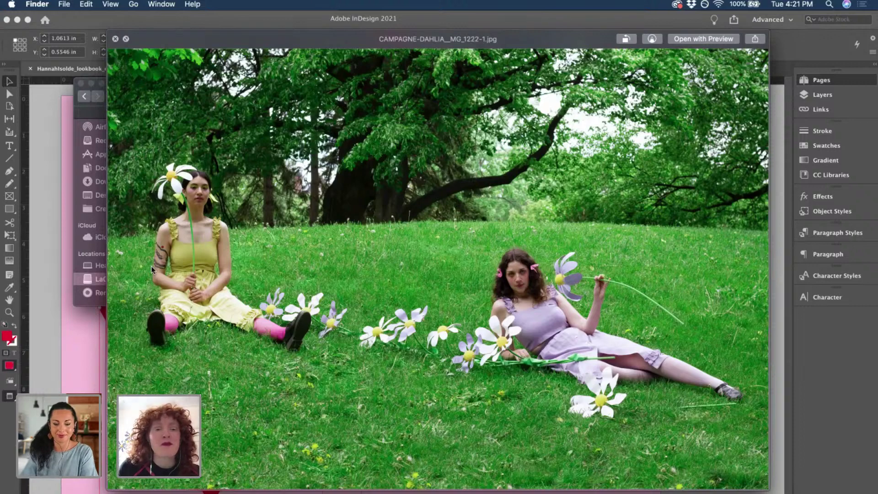
{"action": "key", "text": "Down"}
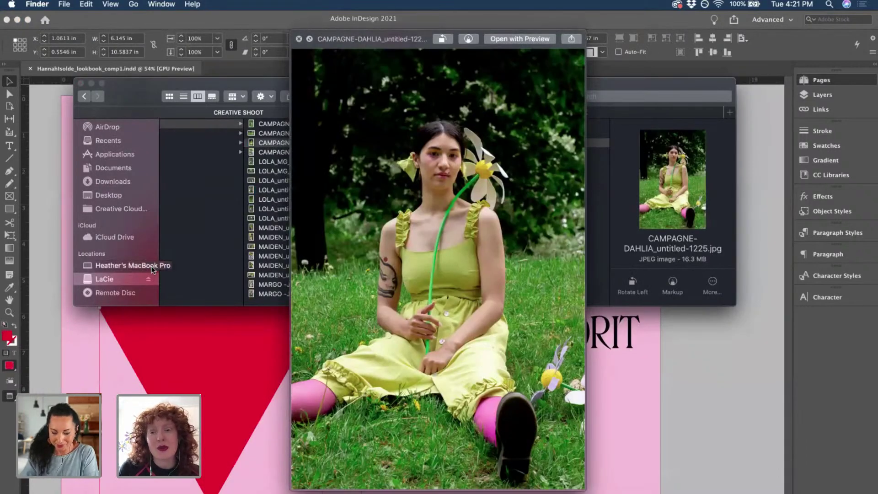
{"action": "key", "text": "space"}
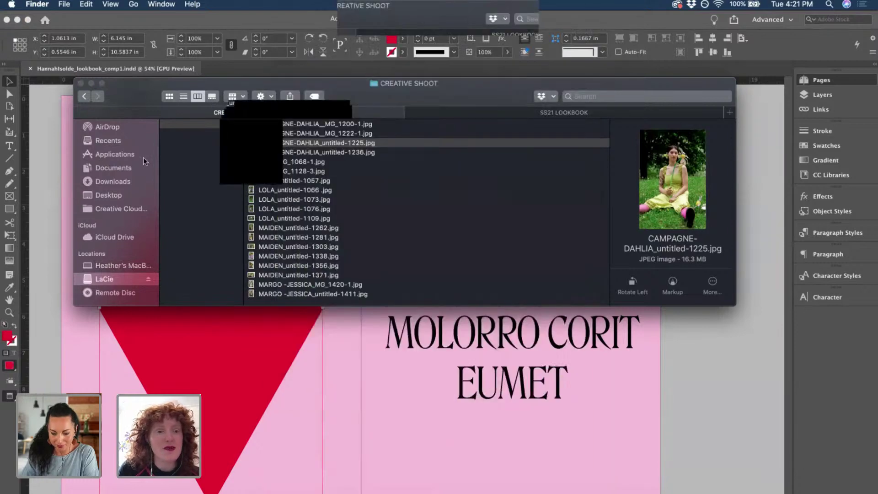
Go back to the SS21 LOOKBOOK folder, open its ECOM folder and select CAMPAGNE_GREEN-SKIRT.jpg.
{"action": "scroll", "coordinate": [267, 152], "scroll_direction": "left", "scroll_amount": 5}
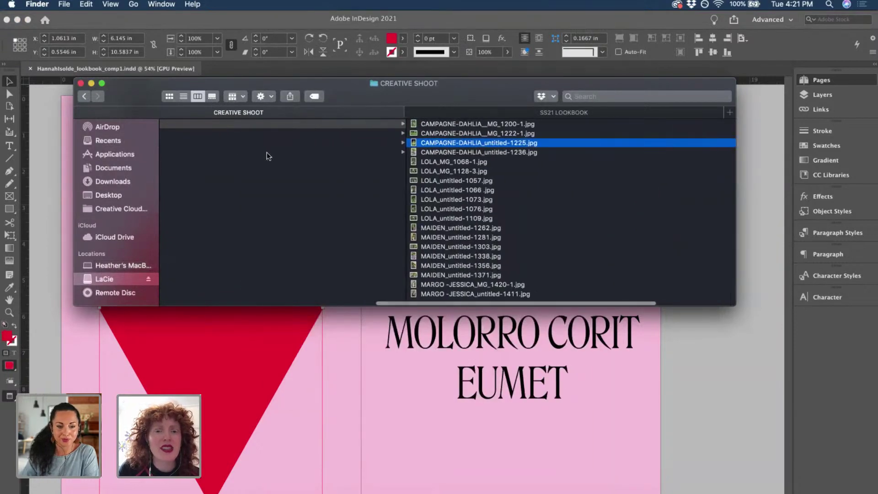
{"action": "scroll", "coordinate": [267, 152], "scroll_direction": "left", "scroll_amount": 5}
{"action": "left_click", "coordinate": [338, 132]}
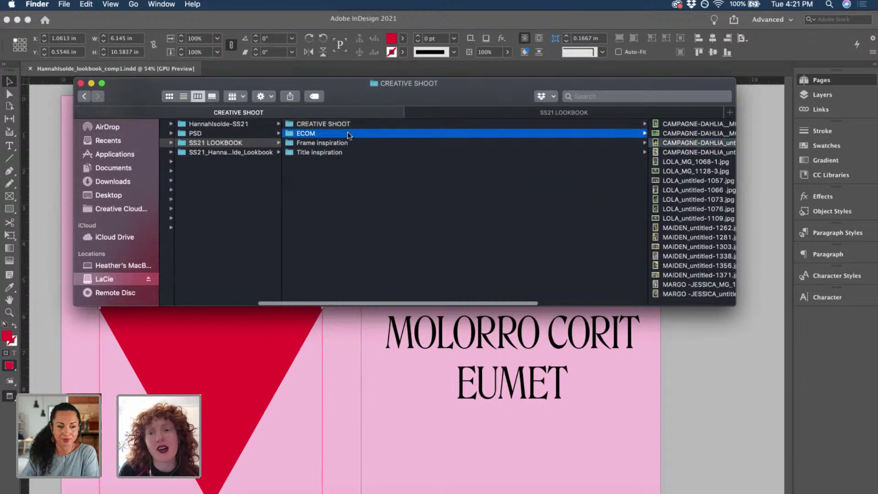
{"action": "left_click", "coordinate": [425, 123]}
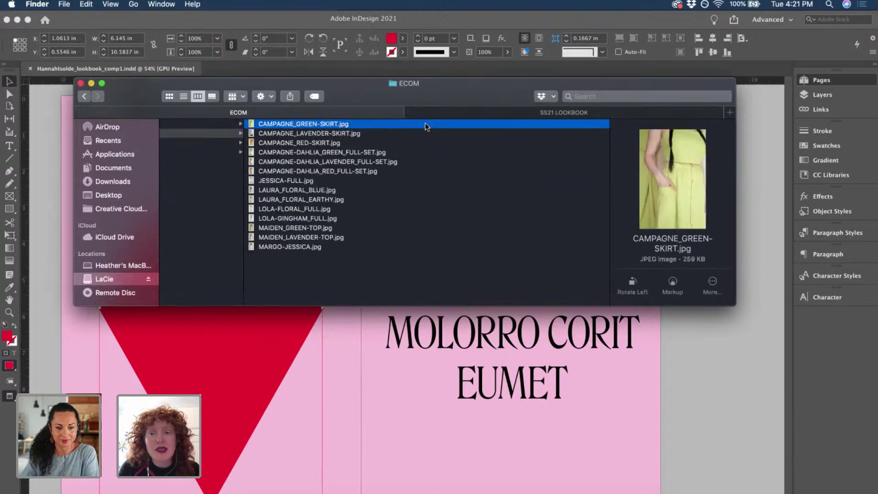
Examine the ECOM product photos at full size, from CAMPAGNE_GREEN-SKIRT.jpg through MAIDEN_LAVENDER-TOP.jpg.
{"action": "key", "text": "space"}
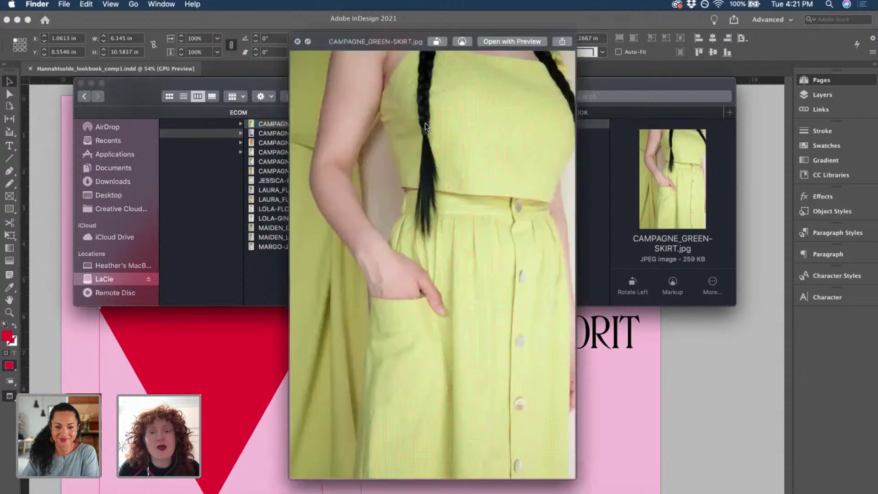
{"action": "key", "text": "Down"}
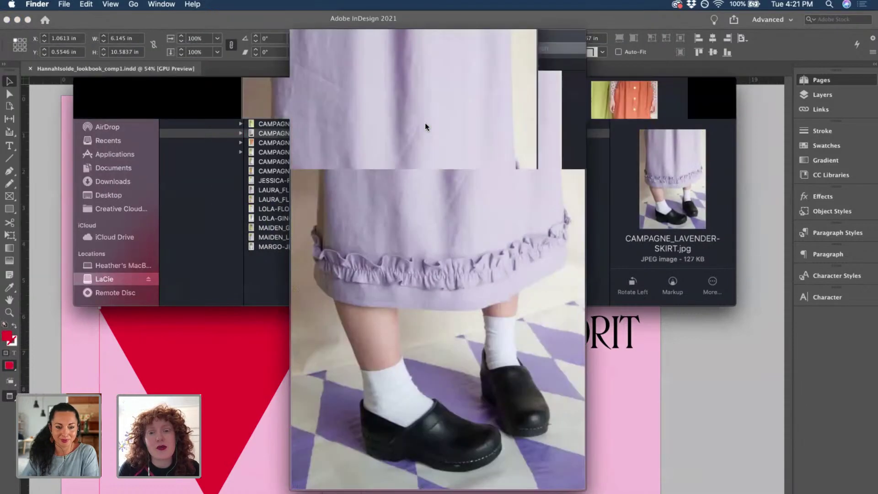
{"action": "key", "text": "Down"}
{"action": "key", "text": "Down"}
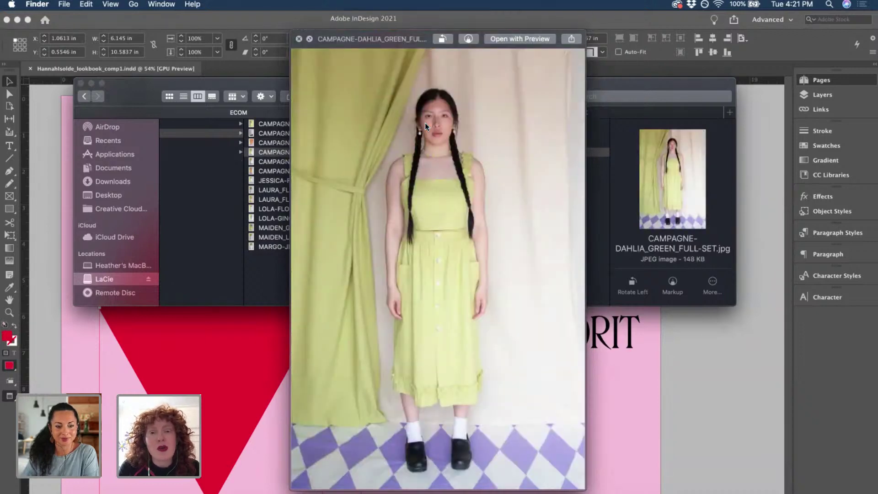
{"action": "key", "text": "Down"}
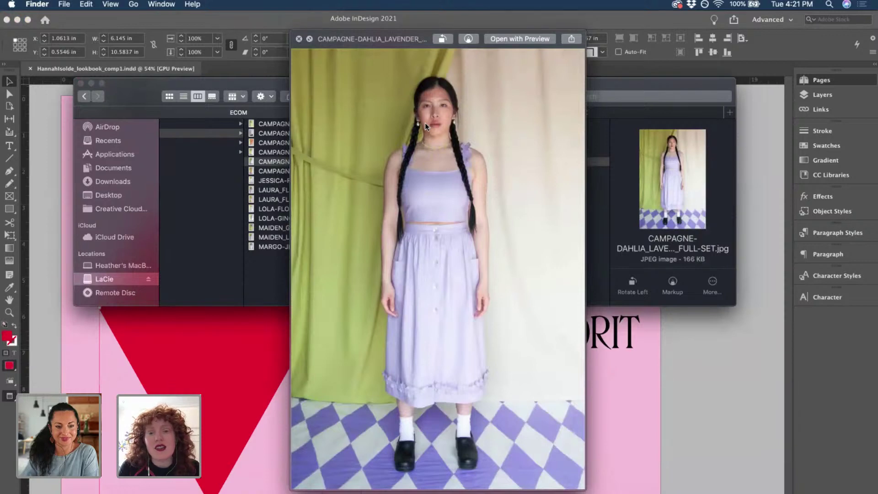
{"action": "key", "text": "Down"}
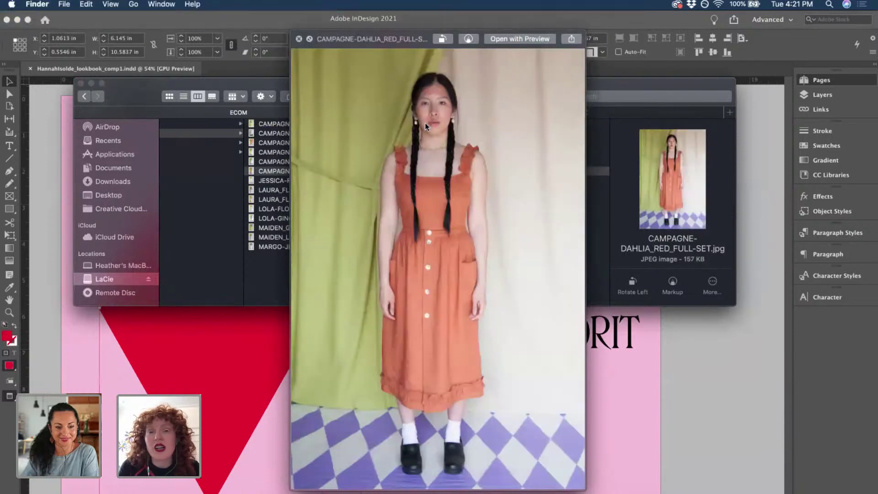
{"action": "key", "text": "Down"}
{"action": "key", "text": "Down"}
{"action": "key", "text": "Down"}
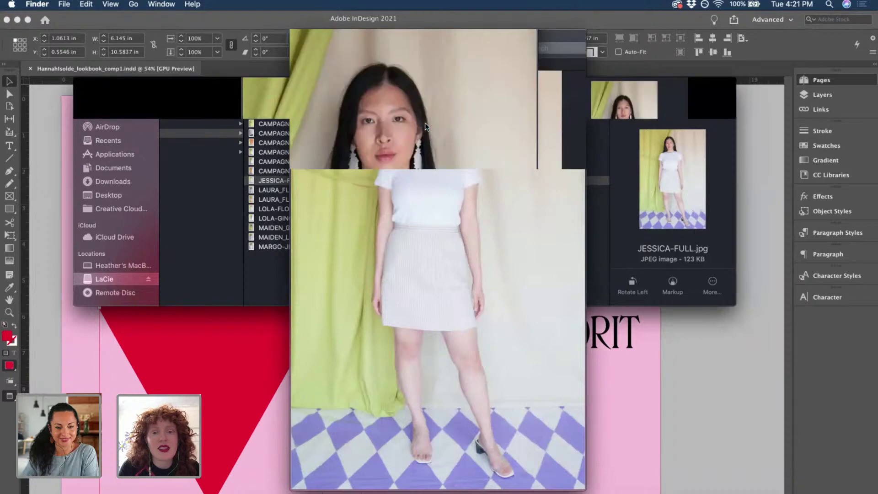
{"action": "key", "text": "Down"}
{"action": "key", "text": "Down"}
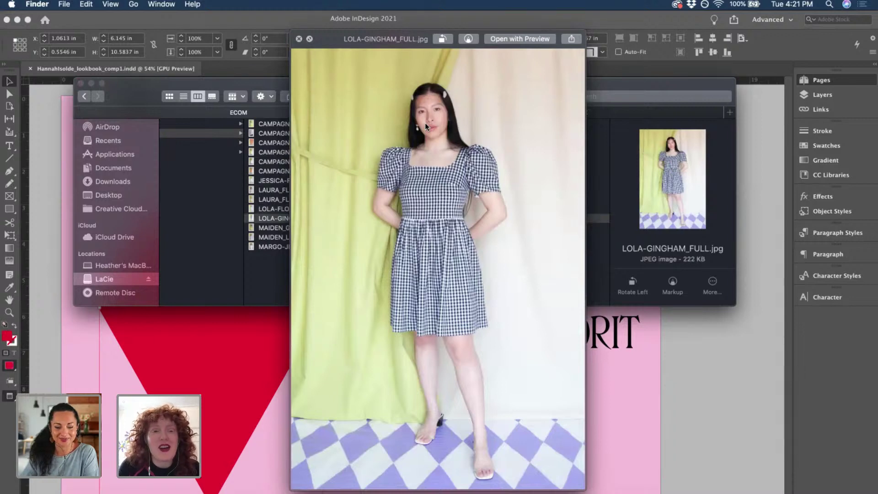
{"action": "key", "text": "Down"}
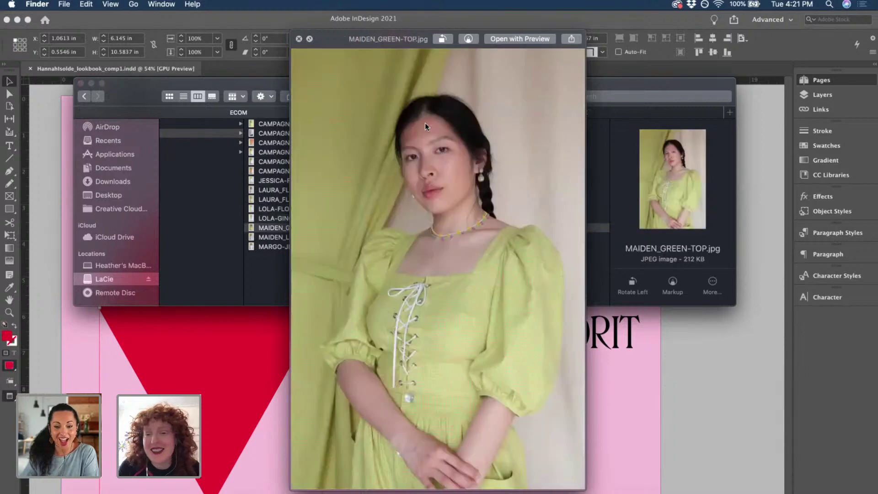
{"action": "key", "text": "Up"}
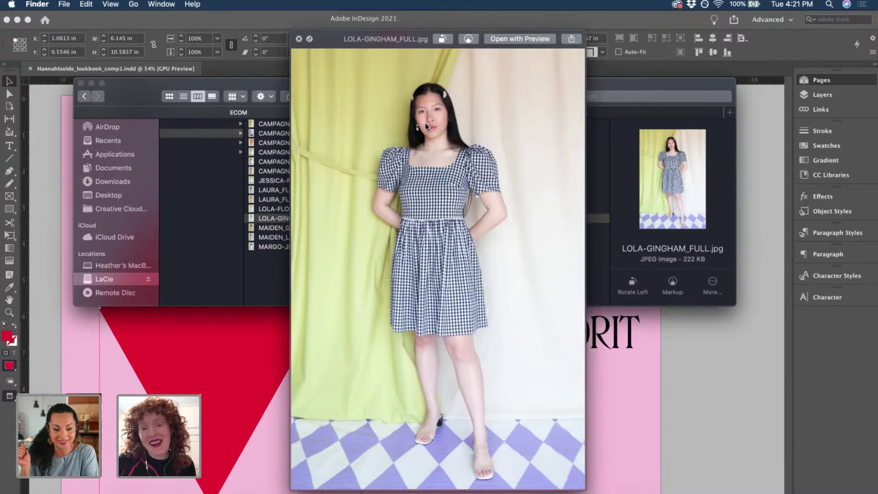
{"action": "key", "text": "Down"}
{"action": "key", "text": "Down"}
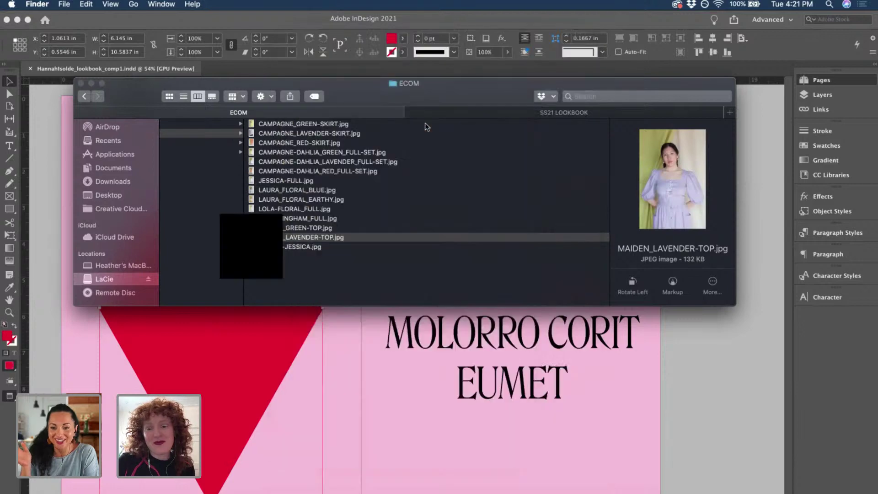
Switch back to InDesign, open A-Master and copy the lorem ipsum paragraph under the Bodycopy - Agrandir line.
{"action": "left_click", "coordinate": [357, 330]}
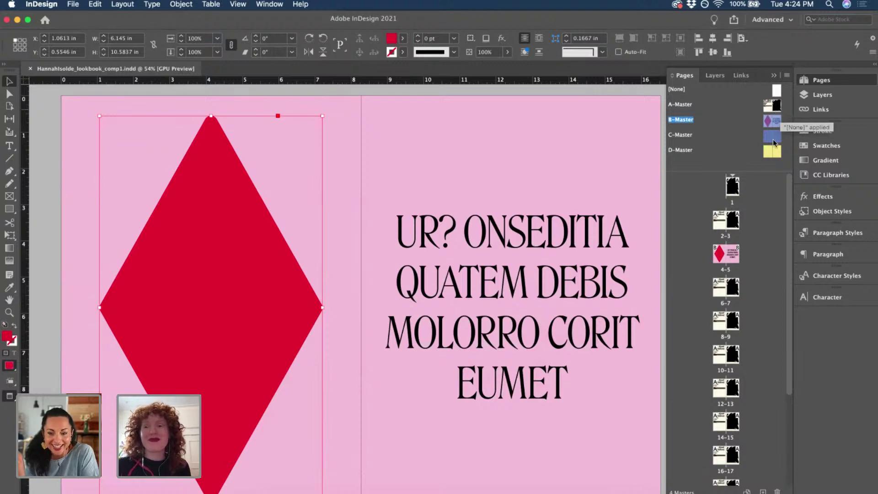
{"action": "left_click", "coordinate": [543, 250]}
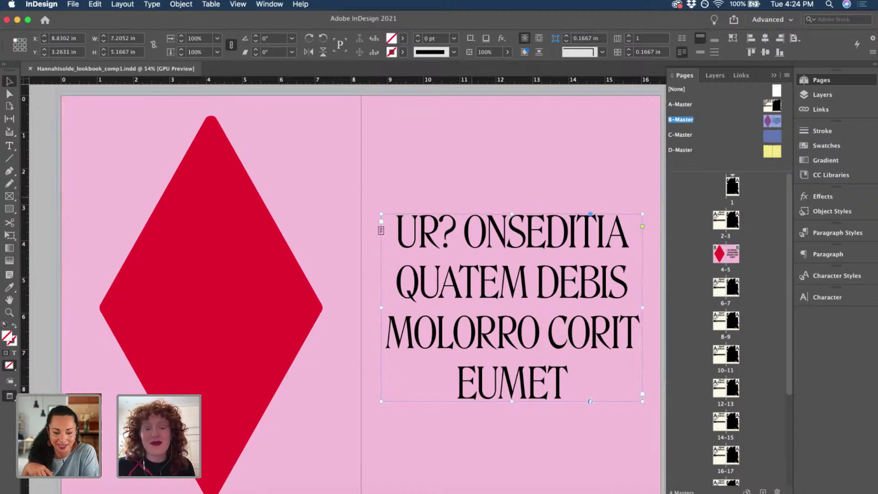
{"action": "double_click", "coordinate": [769, 109]}
{"action": "left_click", "coordinate": [419, 326]}
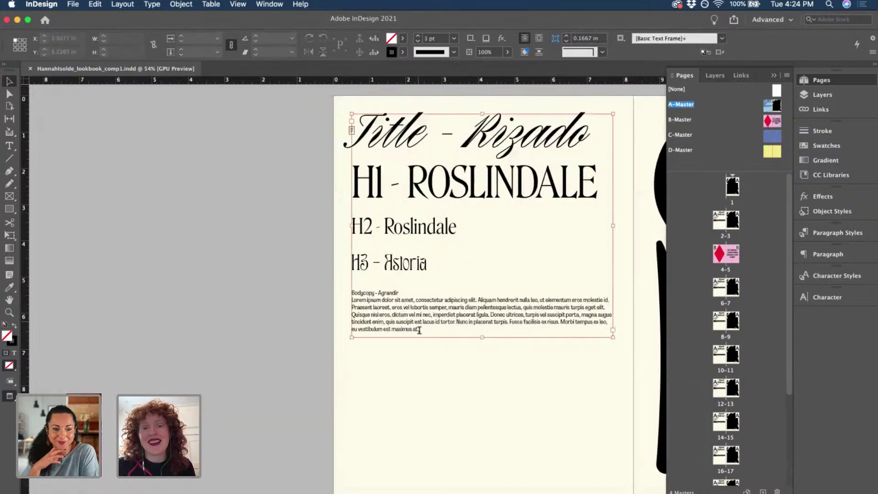
{"action": "double_click", "coordinate": [419, 329]}
{"action": "left_click_drag", "start_coordinate": [418, 329], "coordinate": [350, 298]}
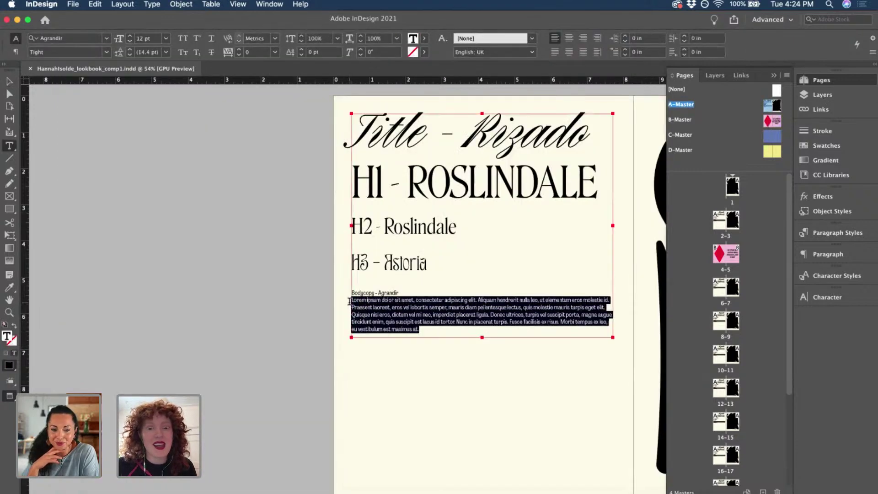
Open D-Master and paste the body copy into a new text frame about 6.12 in by 1.17 in, overlapping the left page's outer edge.
{"action": "double_click", "coordinate": [771, 139]}
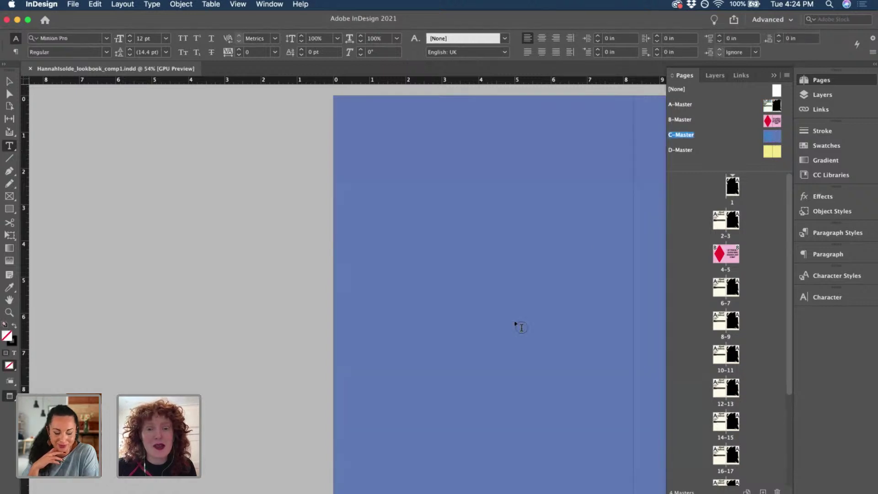
{"action": "scroll", "coordinate": [520, 326], "scroll_direction": "right", "scroll_amount": 5}
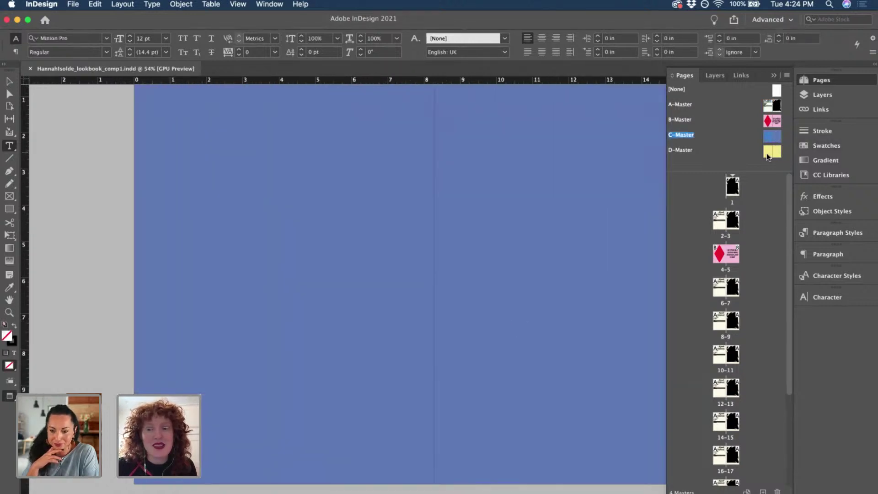
{"action": "double_click", "coordinate": [769, 153]}
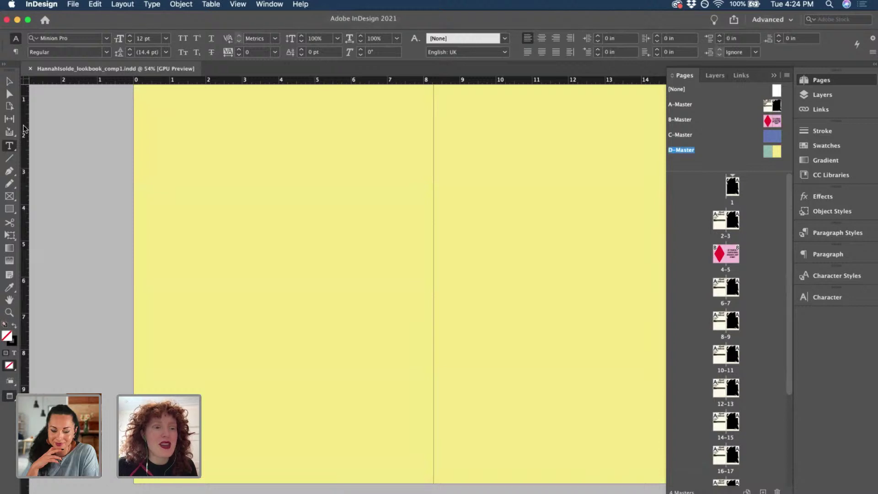
{"action": "left_click_drag", "start_coordinate": [77, 228], "coordinate": [299, 271]}
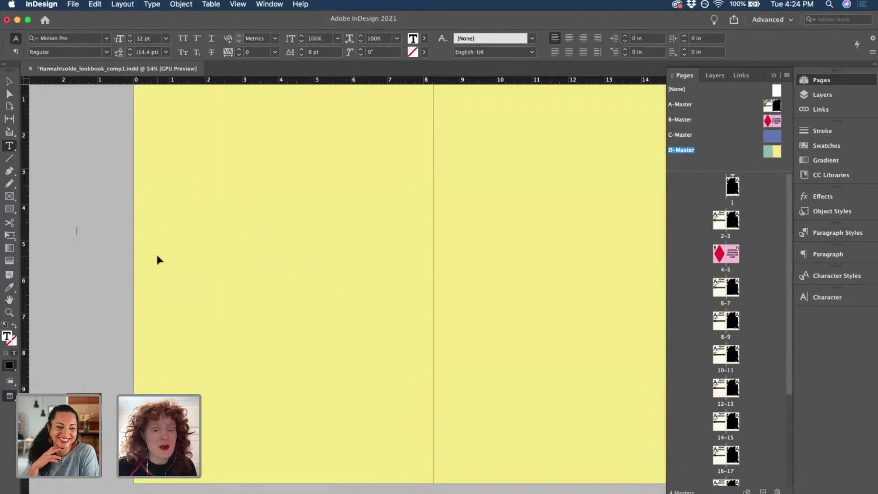
{"action": "key", "text": "super+alt+shift+p"}
Show the guides, move the D-Master text frame to X 0.5 in, Y 10 in, and widen it to 7.2052 in to match the margins.
{"action": "left_click", "coordinate": [9, 81]}
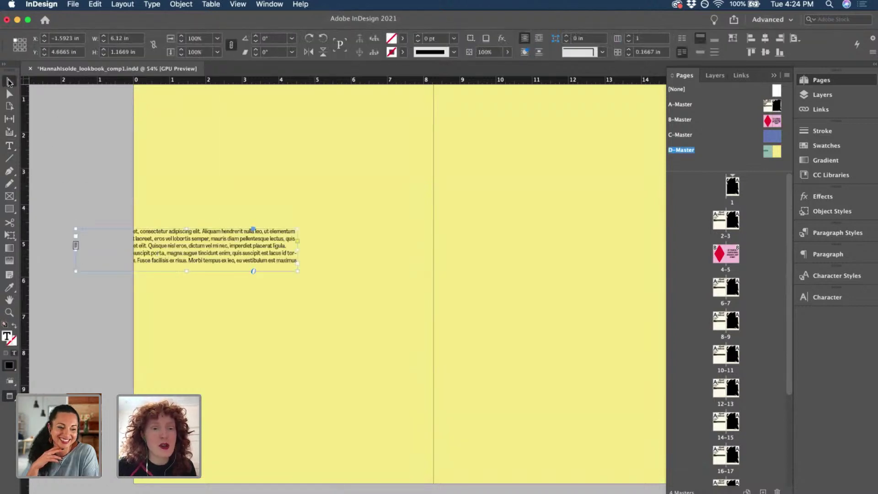
{"action": "key", "text": "super+shift+a"}
{"action": "key", "text": "w"}
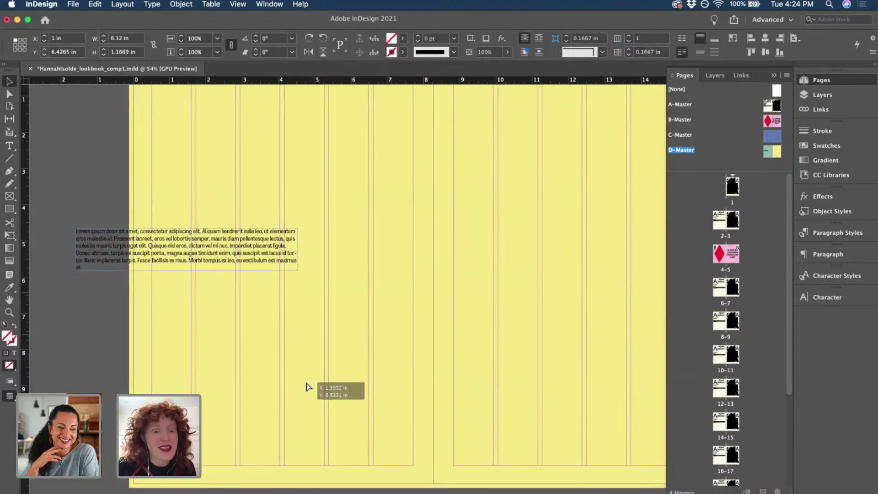
{"action": "left_click_drag", "start_coordinate": [306, 387], "coordinate": [266, 435]}
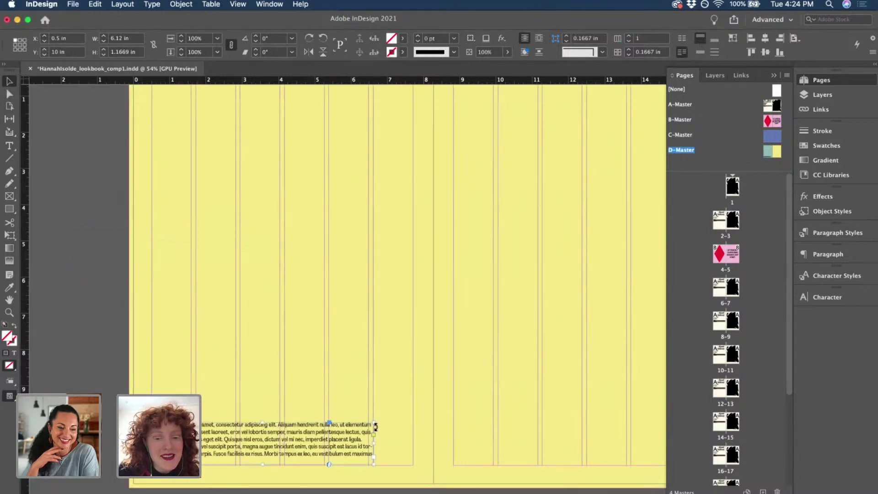
{"action": "left_click_drag", "start_coordinate": [374, 443], "coordinate": [412, 444]}
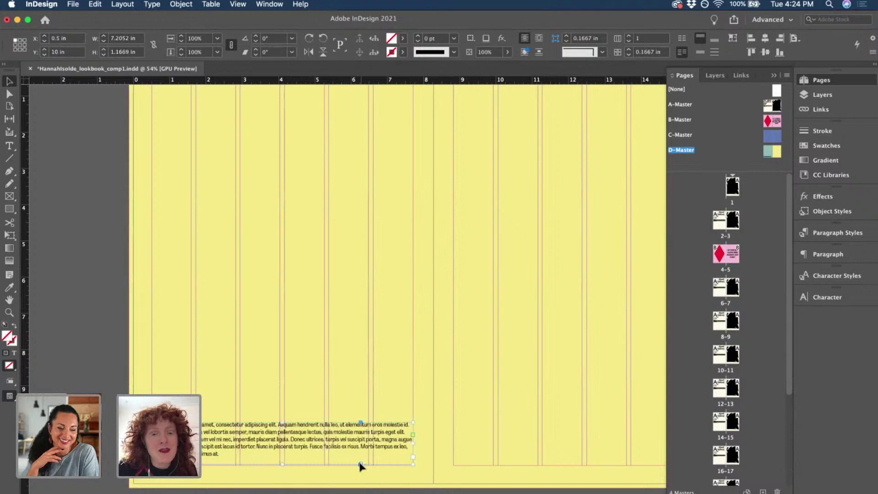
Delete the rest of the body copy after "eros molestie id." in D-Master's left-page text frame.
{"action": "scroll", "coordinate": [360, 466], "scroll_direction": "up", "scroll_amount": 5}
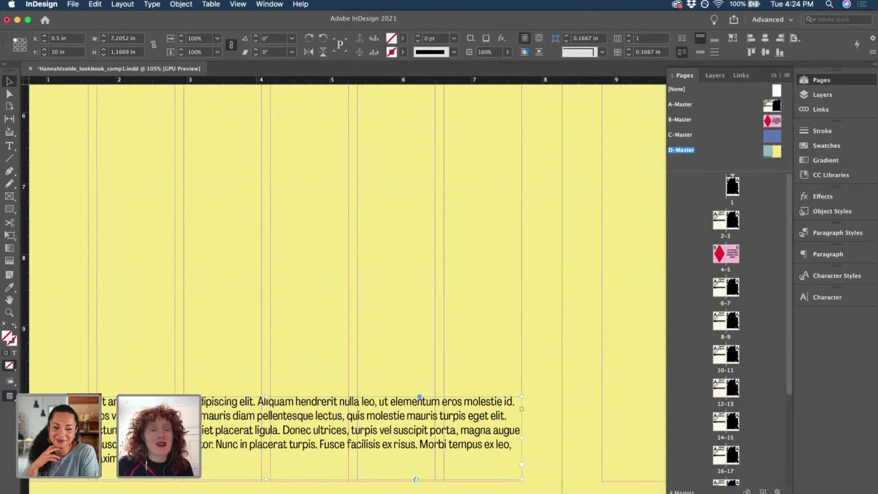
{"action": "scroll", "coordinate": [258, 435], "scroll_direction": "down", "scroll_amount": 2}
{"action": "double_click", "coordinate": [219, 450]}
{"action": "left_click_drag", "start_coordinate": [197, 455], "coordinate": [102, 419]}
{"action": "key", "text": "BackSpace"}
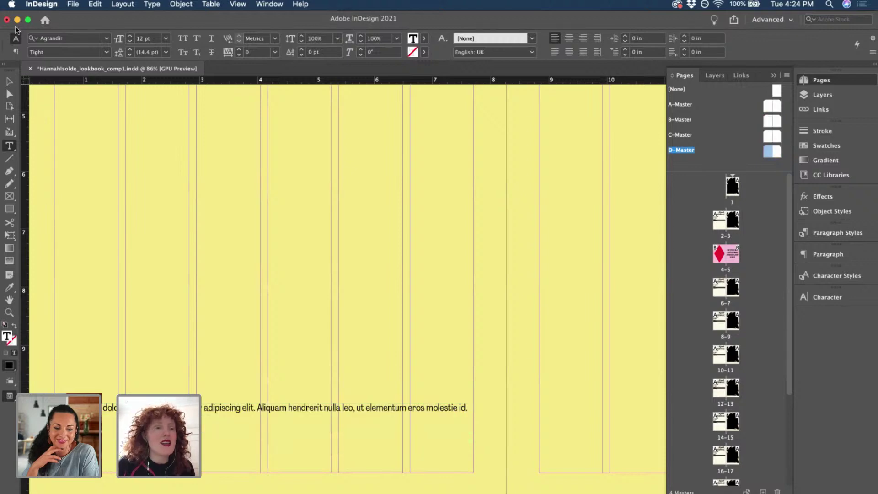
{"action": "key", "text": "Escape"}
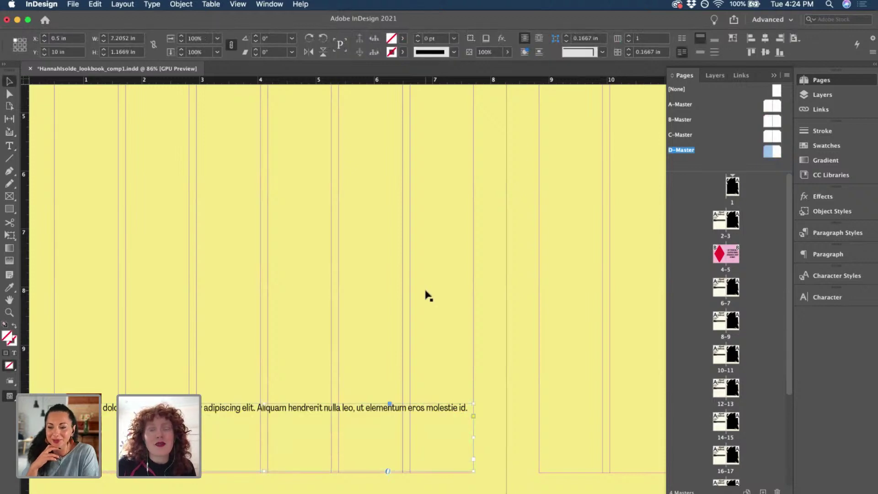
Split D-Master's left-page text frame into two columns with a 0.125 in gutter to match the page's column guides.
{"action": "scroll", "coordinate": [426, 294], "scroll_direction": "down", "scroll_amount": 3}
{"action": "scroll", "coordinate": [426, 294], "scroll_direction": "up", "scroll_amount": 2}
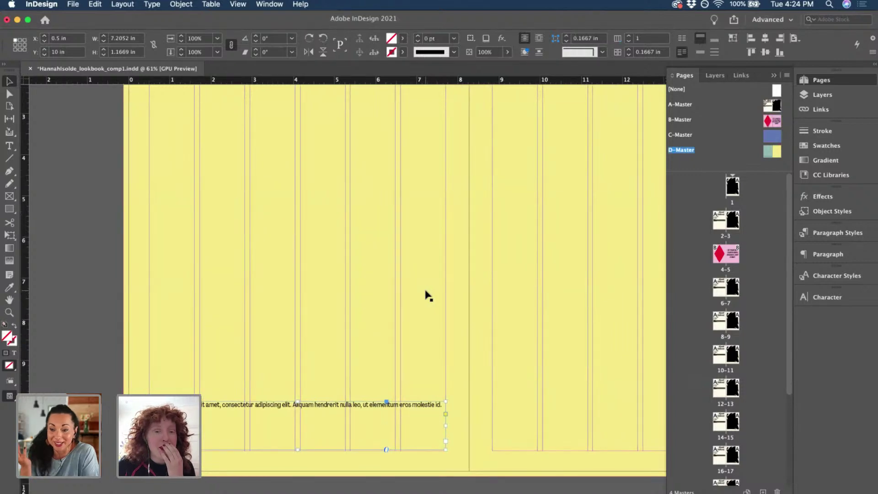
{"action": "scroll", "coordinate": [425, 294], "scroll_direction": "down", "scroll_amount": 2}
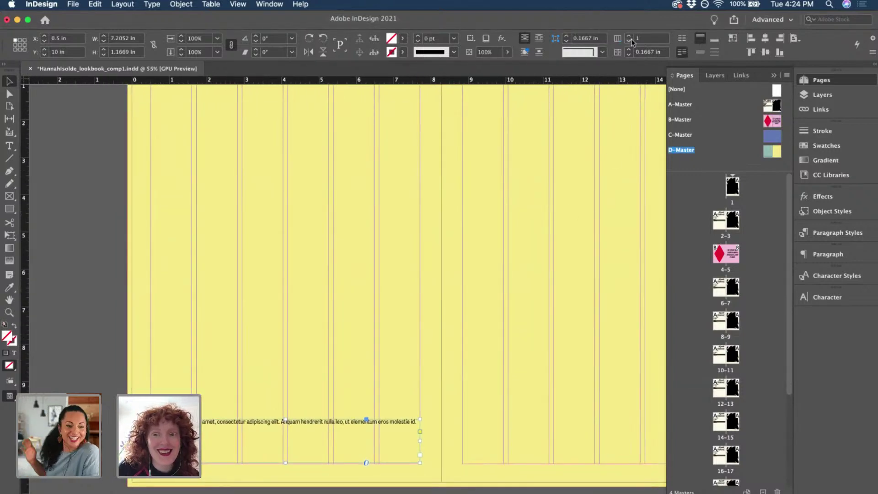
{"action": "left_click", "coordinate": [629, 37]}
{"action": "scroll", "coordinate": [247, 450], "scroll_direction": "up", "scroll_amount": 3}
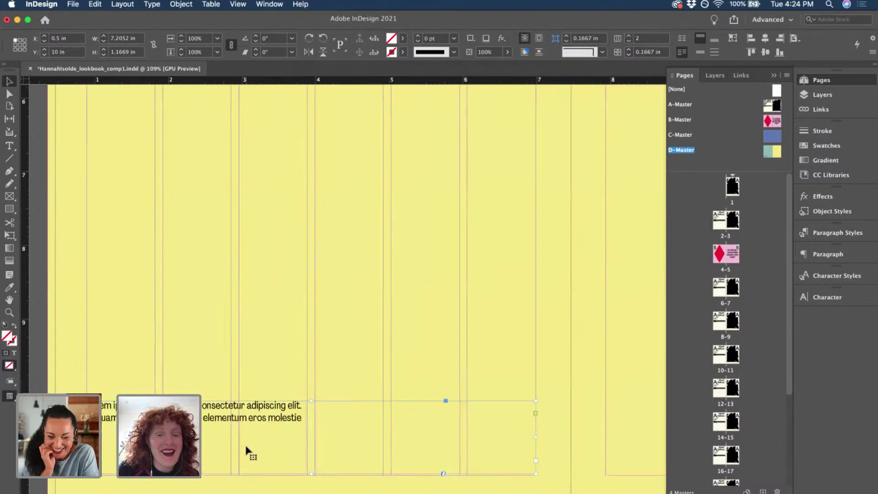
{"action": "scroll", "coordinate": [247, 450], "scroll_direction": "up", "scroll_amount": 2}
{"action": "scroll", "coordinate": [374, 405], "scroll_direction": "up", "scroll_amount": 2}
{"action": "scroll", "coordinate": [390, 376], "scroll_direction": "up", "scroll_amount": 1}
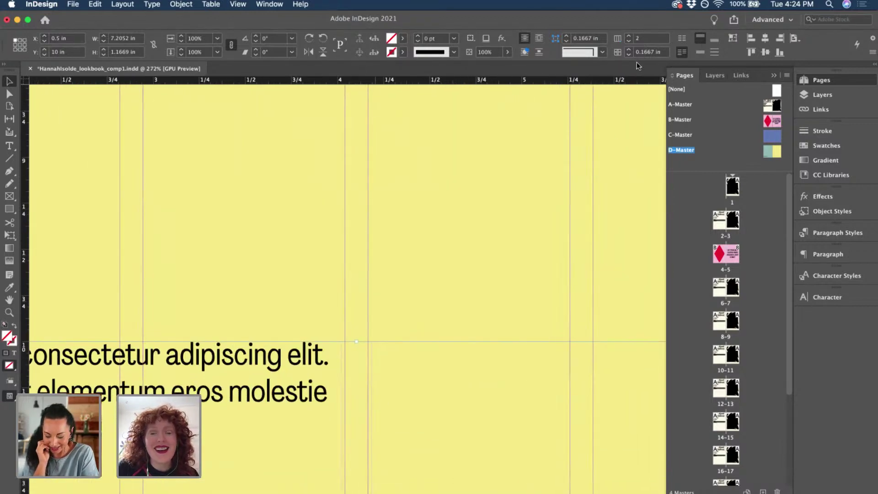
{"action": "left_click", "coordinate": [629, 55]}
{"action": "scroll", "coordinate": [321, 364], "scroll_direction": "down", "scroll_amount": 1}
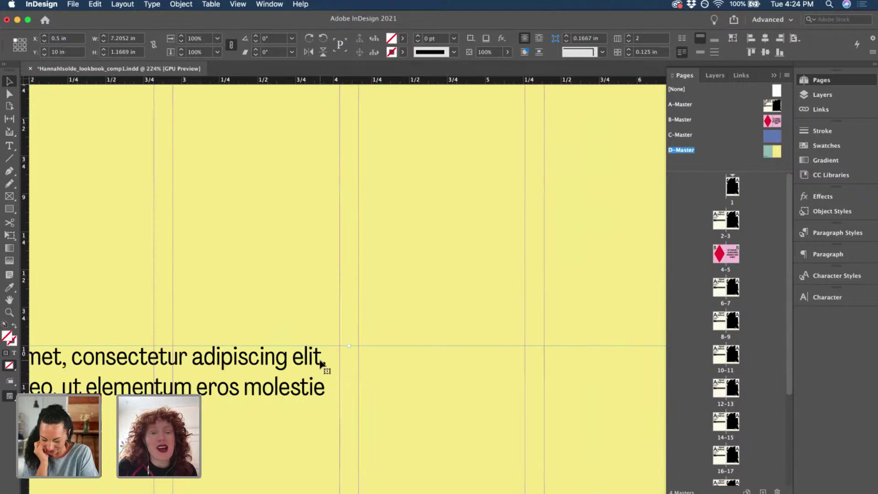
{"action": "scroll", "coordinate": [321, 363], "scroll_direction": "down", "scroll_amount": 3}
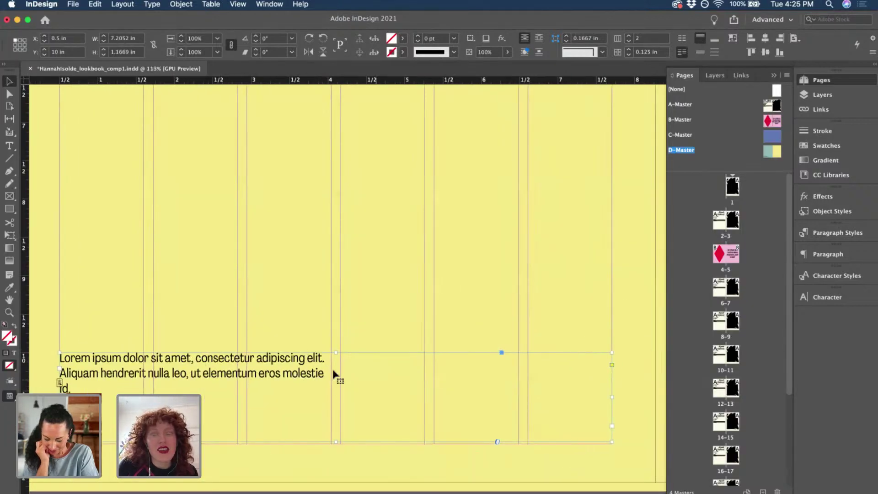
Open A-Master and move the type-sample text frame off the left page onto the pasteboard beside it.
{"action": "double_click", "coordinate": [773, 121]}
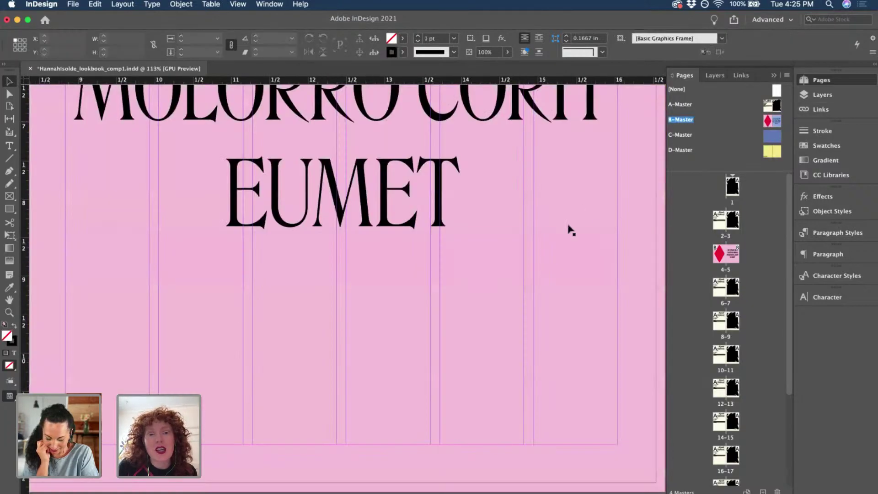
{"action": "scroll", "coordinate": [572, 227], "scroll_direction": "down", "scroll_amount": 5}
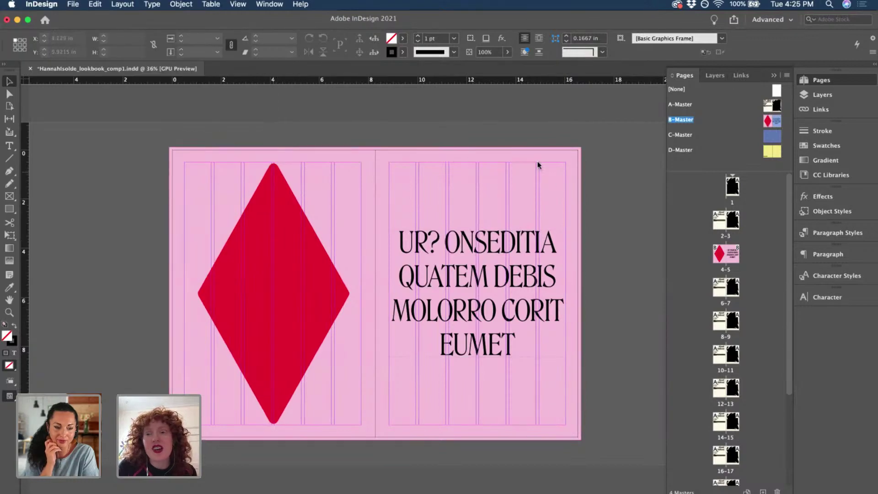
{"action": "left_click", "coordinate": [779, 108]}
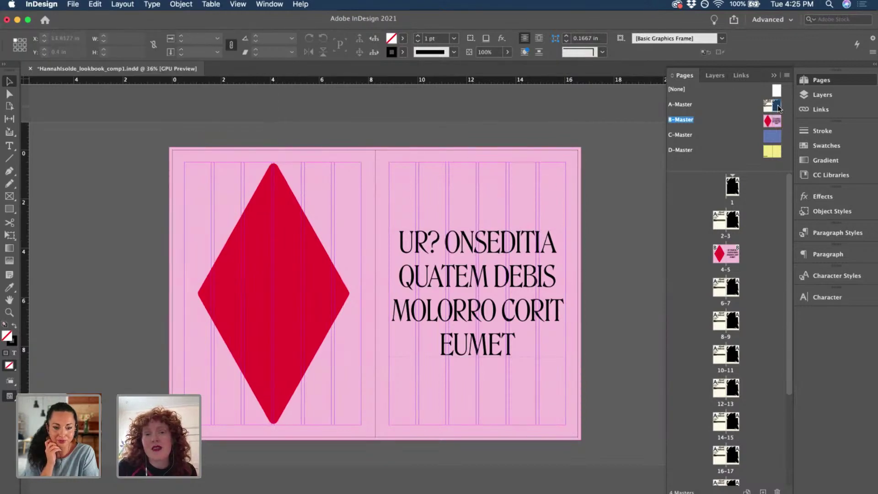
{"action": "double_click", "coordinate": [779, 108]}
{"action": "left_click", "coordinate": [269, 210]}
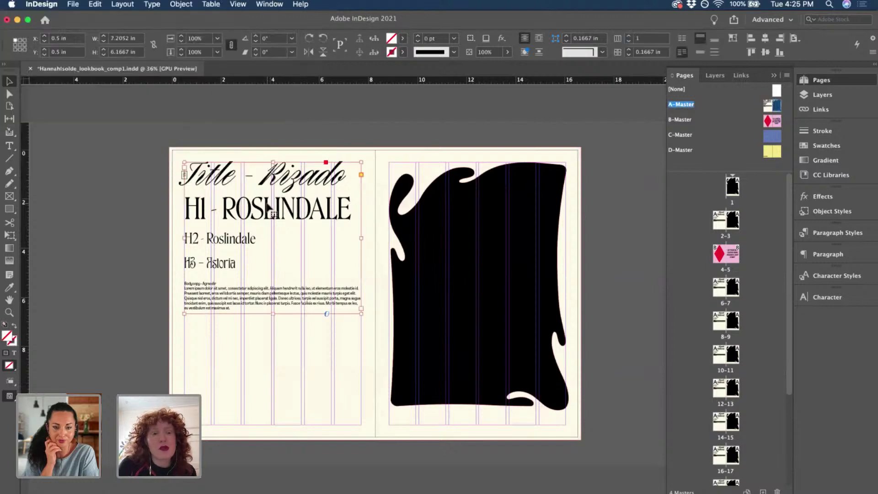
{"action": "key", "text": "Delete"}
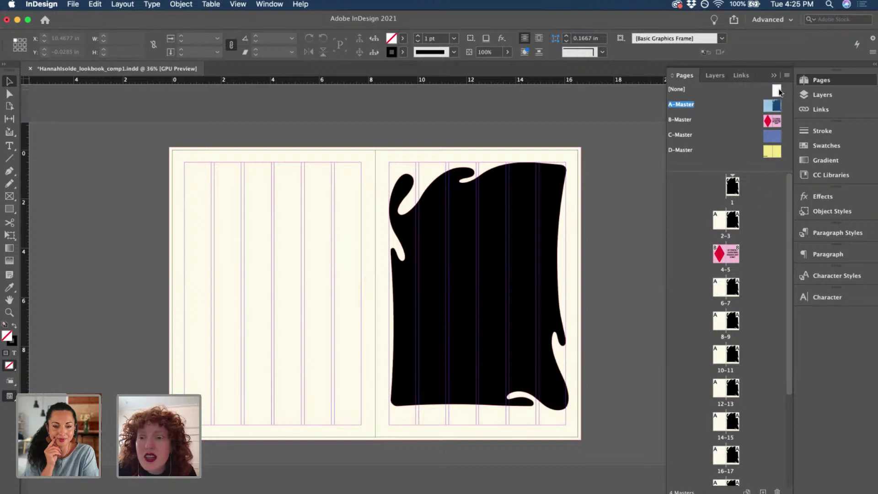
{"action": "key", "text": "super+v"}
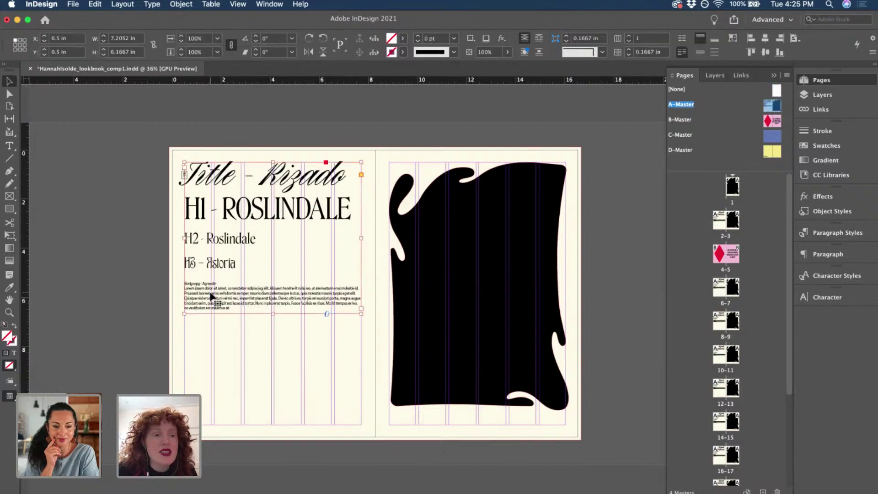
{"action": "key", "text": "super+minus"}
{"action": "left_click_drag", "start_coordinate": [326, 242], "coordinate": [200, 243]}
{"action": "left_click", "coordinate": [404, 259]}
{"action": "scroll", "coordinate": [404, 259], "scroll_direction": "up", "scroll_amount": 4}
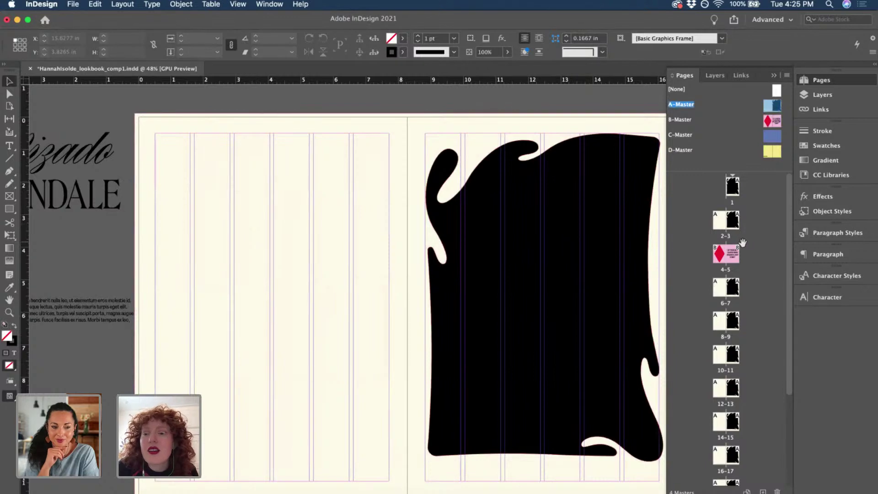
Open D-Master again and fill both columns of the body-copy frame with placeholder text.
{"action": "double_click", "coordinate": [771, 127]}
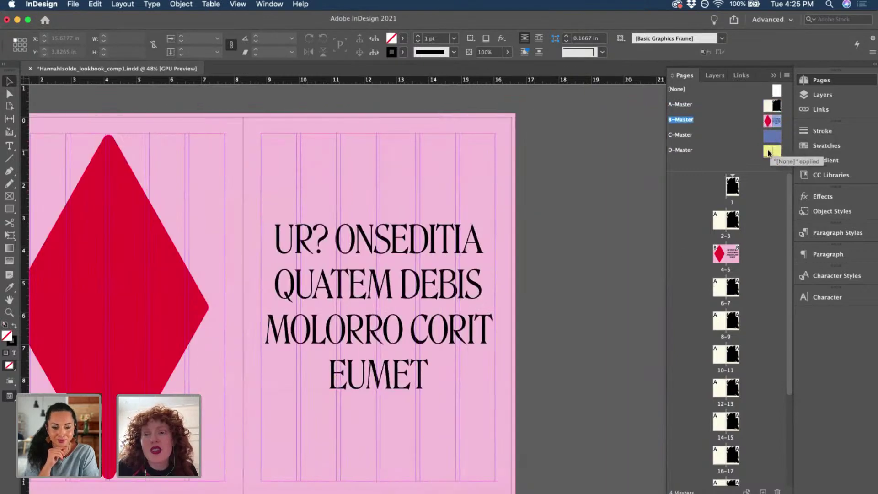
{"action": "double_click", "coordinate": [772, 150]}
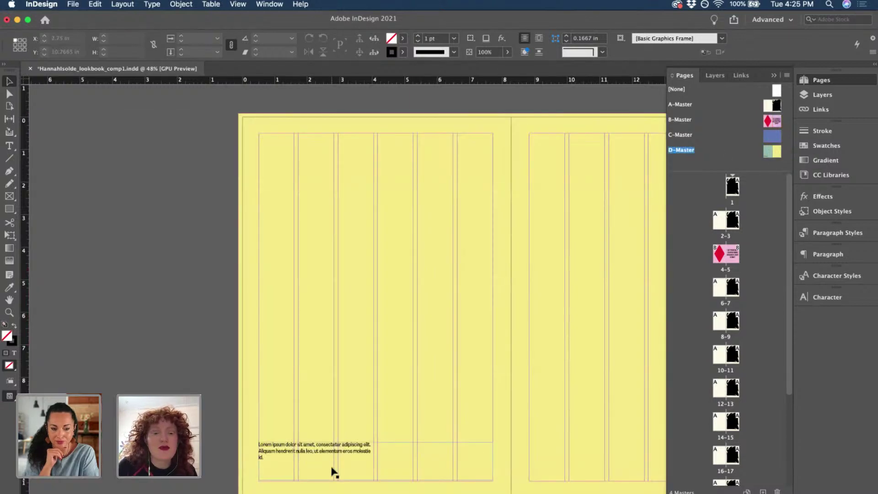
{"action": "scroll", "coordinate": [334, 473], "scroll_direction": "up", "scroll_amount": 3}
{"action": "scroll", "coordinate": [334, 473], "scroll_direction": "down", "scroll_amount": 2}
{"action": "scroll", "coordinate": [334, 473], "scroll_direction": "right", "scroll_amount": 2}
{"action": "double_click", "coordinate": [256, 393]}
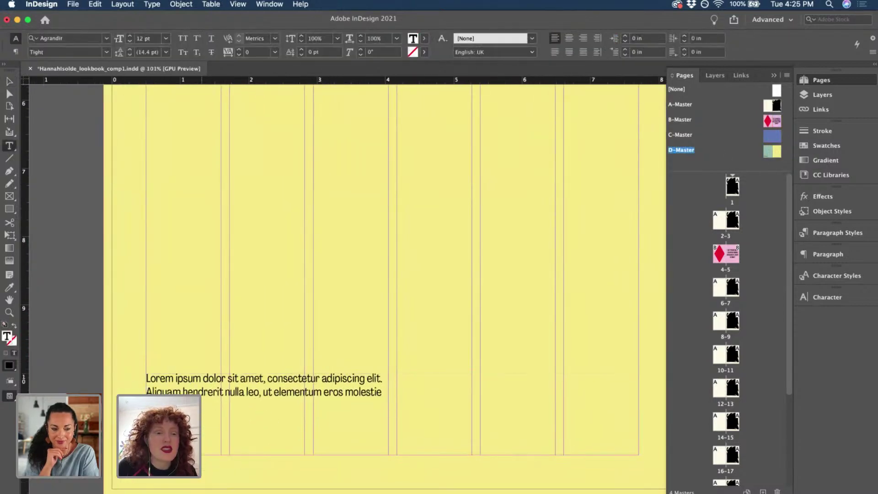
{"action": "left_click_drag", "start_coordinate": [384, 392], "coordinate": [139, 374]}
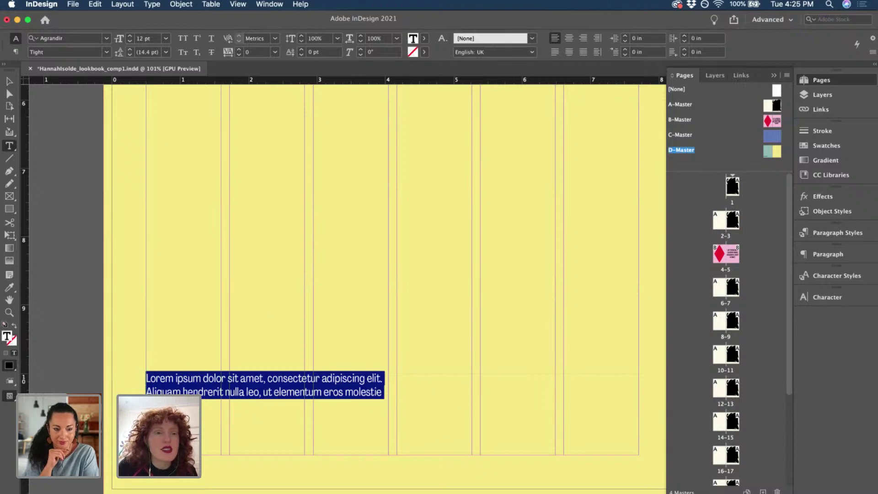
{"action": "left_click", "coordinate": [152, 4]}
{"action": "left_click", "coordinate": [204, 332]}
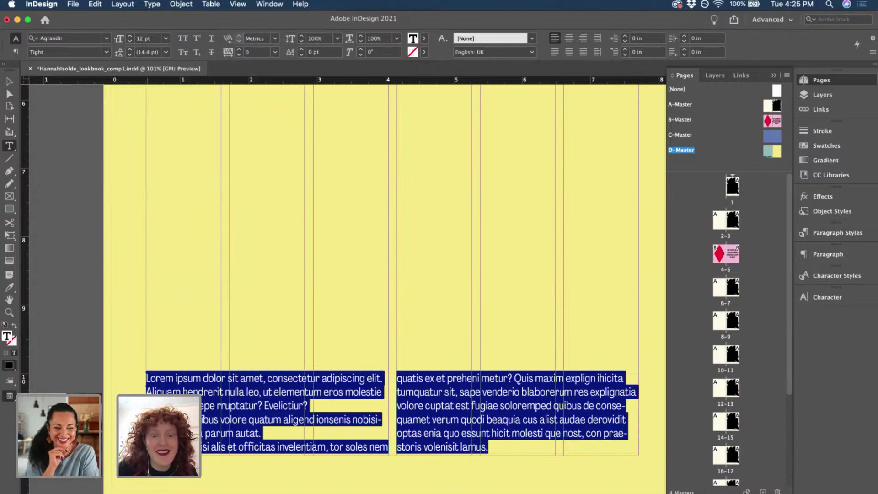
Remove the paragraph breaks within D-Master's placeholder text to run it together as continuous copy.
{"action": "key", "text": "super+shift+a"}
{"action": "key", "text": "BackSpace"}
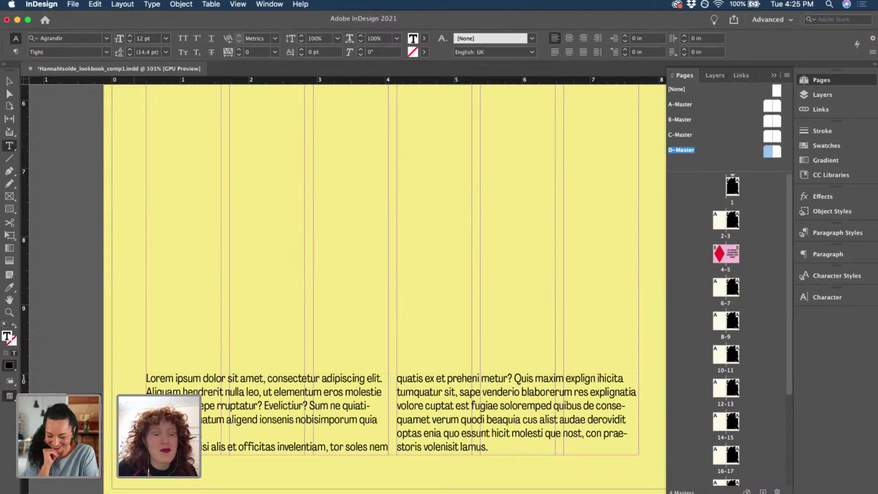
{"action": "key", "text": "BackSpace"}
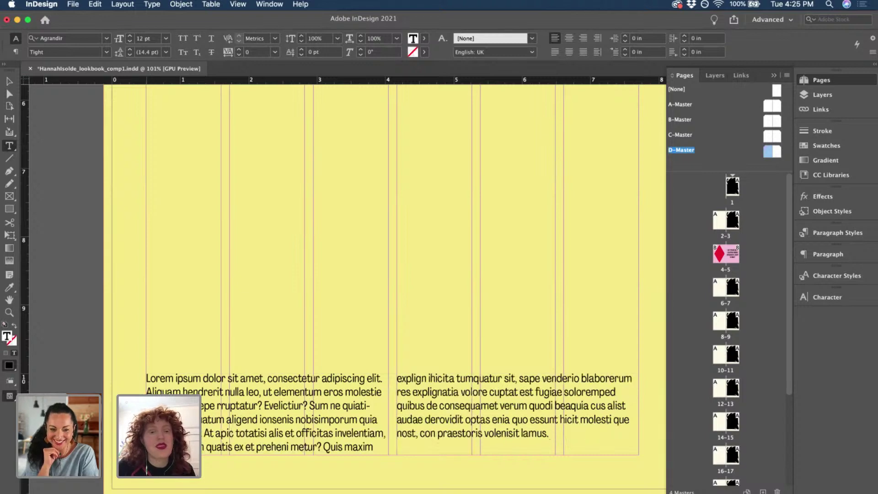
{"action": "left_click", "coordinate": [9, 80]}
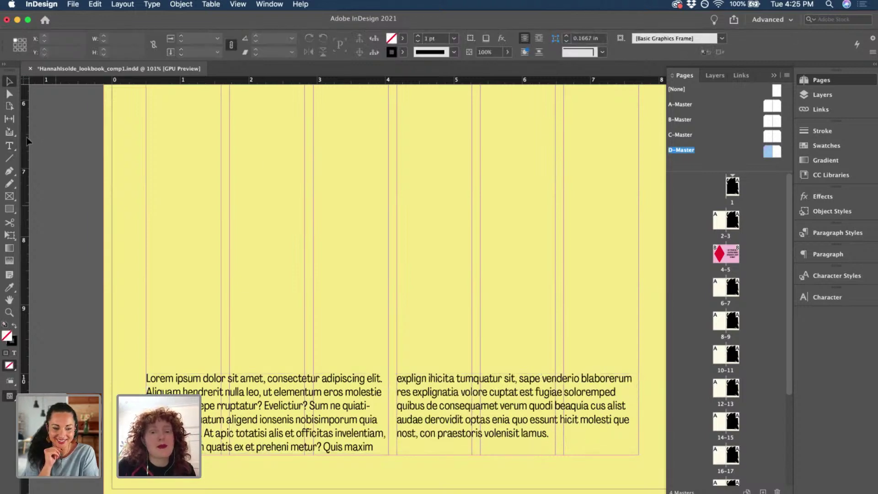
Duplicate the two-column body-copy frame onto D-Master's right page at X 8.8302 in, Y 10 in, and delete the copy.
{"action": "key", "text": "super+alt+0"}
{"action": "left_click_drag", "start_coordinate": [288, 430], "coordinate": [481, 429]}
{"action": "key", "text": "super+equal"}
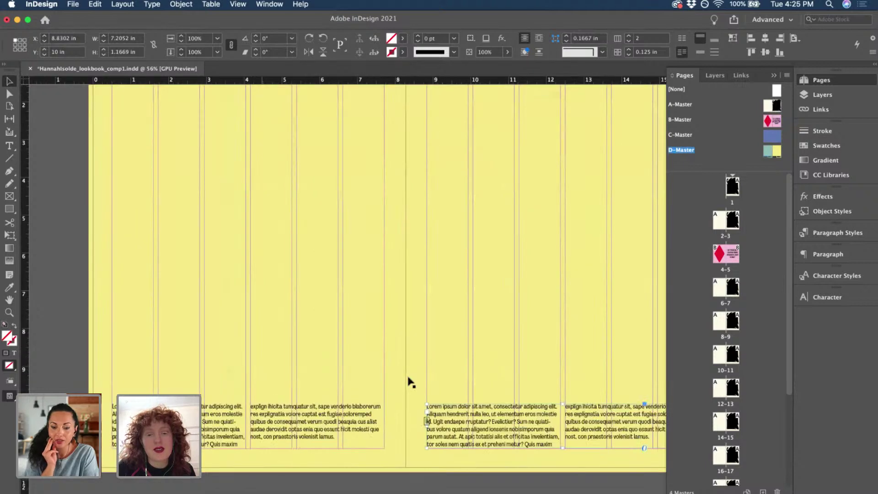
{"action": "key", "text": "super+equal"}
{"action": "scroll", "coordinate": [409, 381], "scroll_direction": "right", "scroll_amount": 2}
{"action": "key", "text": "Delete"}
Draw a text frame about 7.22 in by 0.8 in below D-Master's right page and move it up onto the page's bottom margin.
{"action": "scroll", "coordinate": [408, 380], "scroll_direction": "right", "scroll_amount": 5}
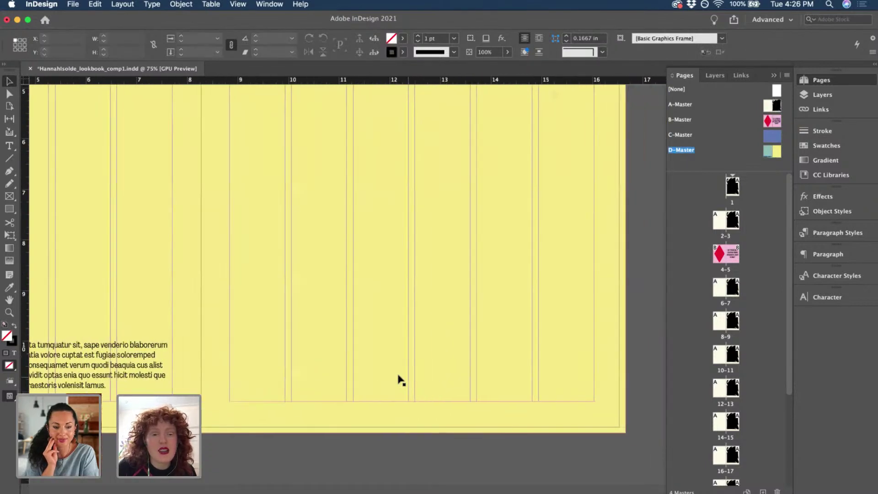
{"action": "left_click", "coordinate": [10, 146]}
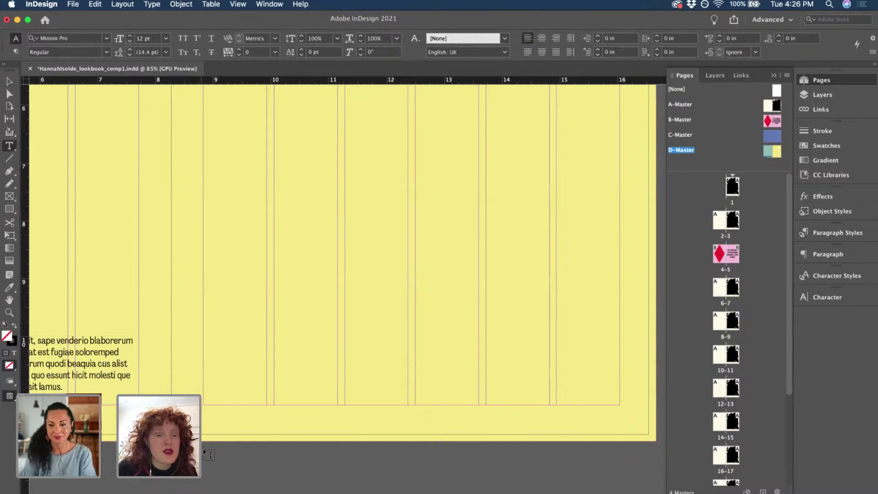
{"action": "left_click_drag", "start_coordinate": [210, 454], "coordinate": [591, 471]}
{"action": "key", "text": "Escape"}
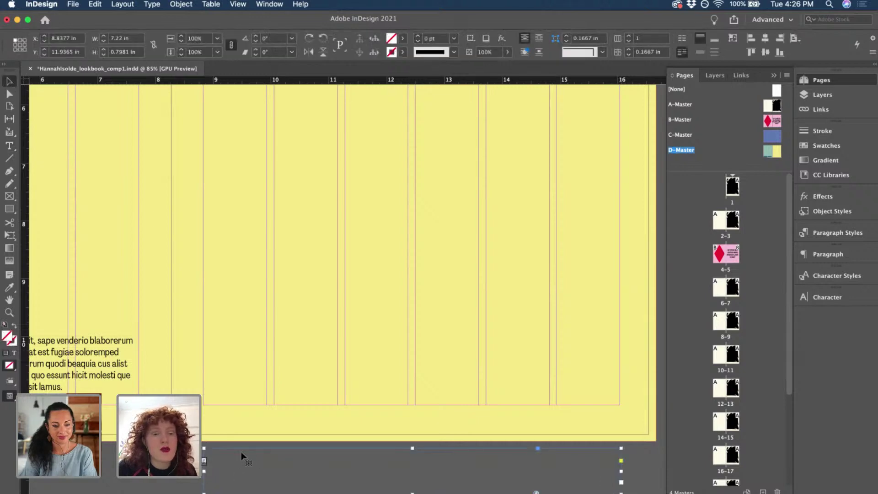
{"action": "left_click_drag", "start_coordinate": [242, 454], "coordinate": [242, 366]}
Extend the right-page text frame's top edge upward to Y 9.8333 in, making the frame 1.3596 in high.
{"action": "scroll", "coordinate": [290, 382], "scroll_direction": "up", "scroll_amount": 5}
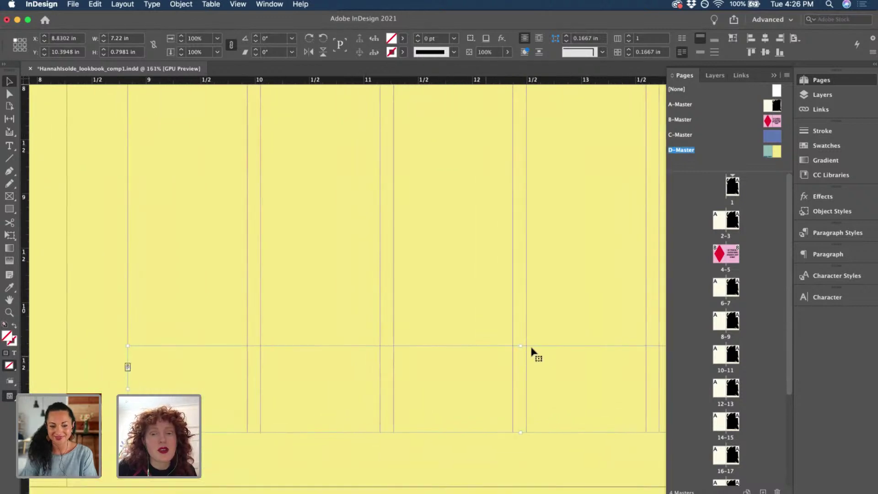
{"action": "left_click_drag", "start_coordinate": [520, 346], "coordinate": [521, 285]}
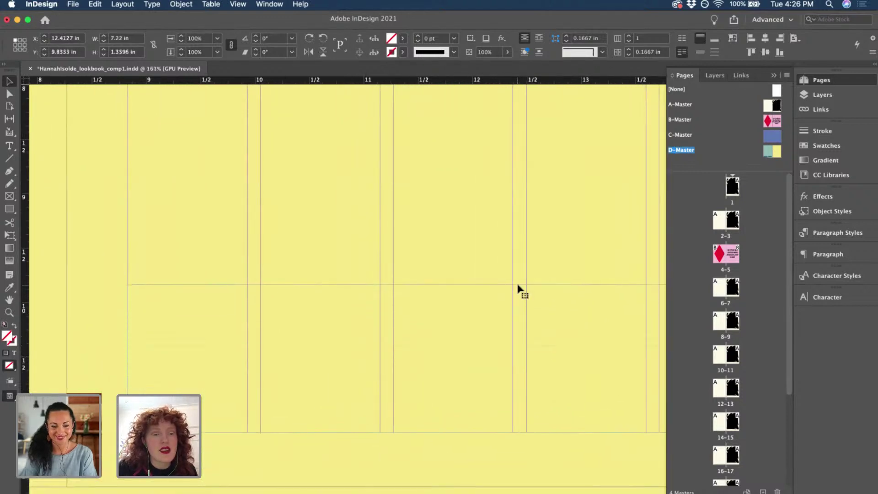
{"action": "scroll", "coordinate": [361, 322], "scroll_direction": "down", "scroll_amount": 2}
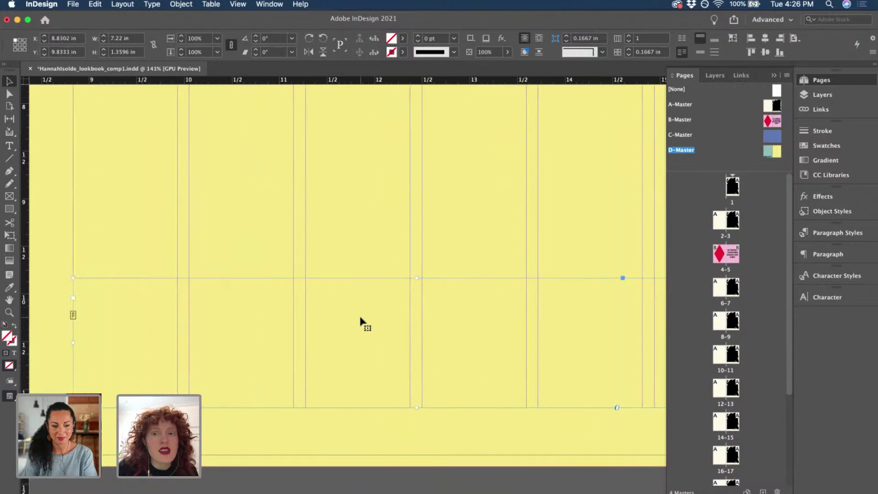
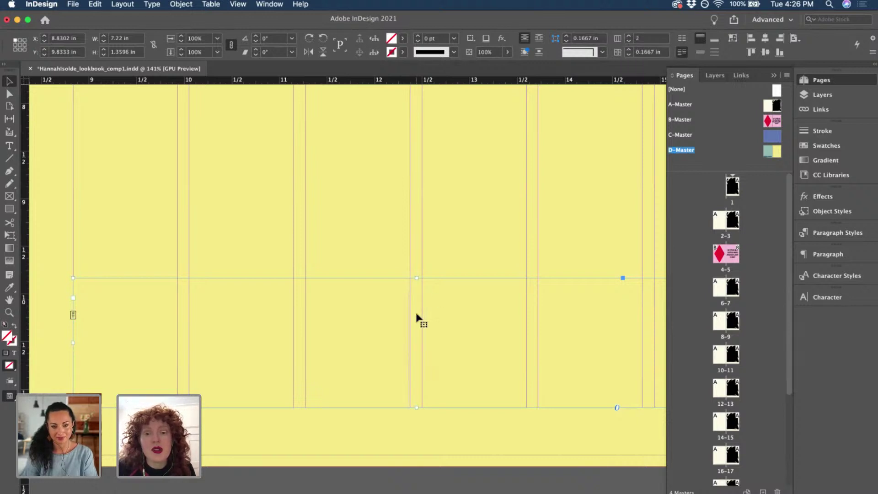
Examine how the gutter of the two-column right-page text frame lines up with the page's central column guides.
{"action": "scroll", "coordinate": [418, 319], "scroll_direction": "up", "scroll_amount": 5}
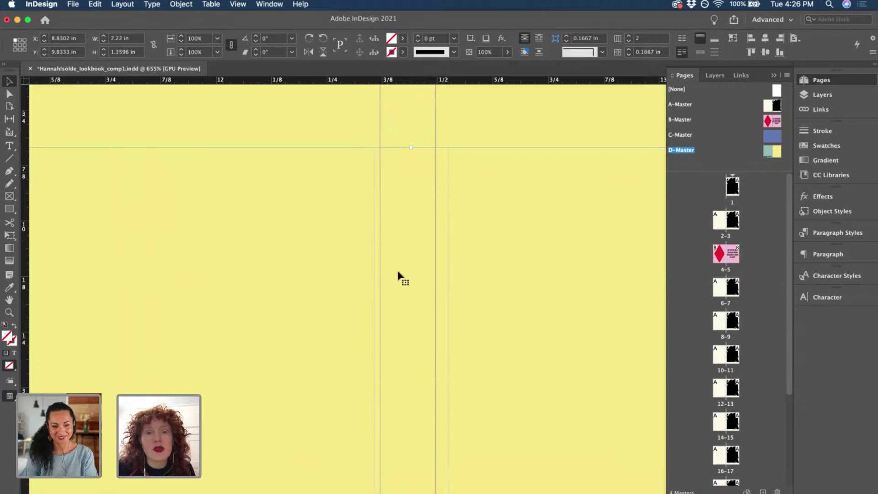
{"action": "scroll", "coordinate": [475, 201], "scroll_direction": "down", "scroll_amount": 2}
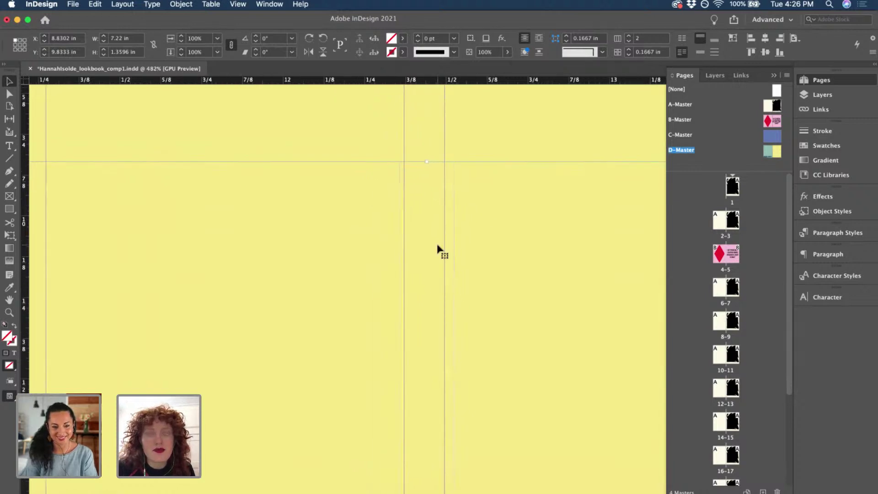
{"action": "scroll", "coordinate": [441, 251], "scroll_direction": "down", "scroll_amount": 2}
{"action": "scroll", "coordinate": [488, 153], "scroll_direction": "down", "scroll_amount": 2}
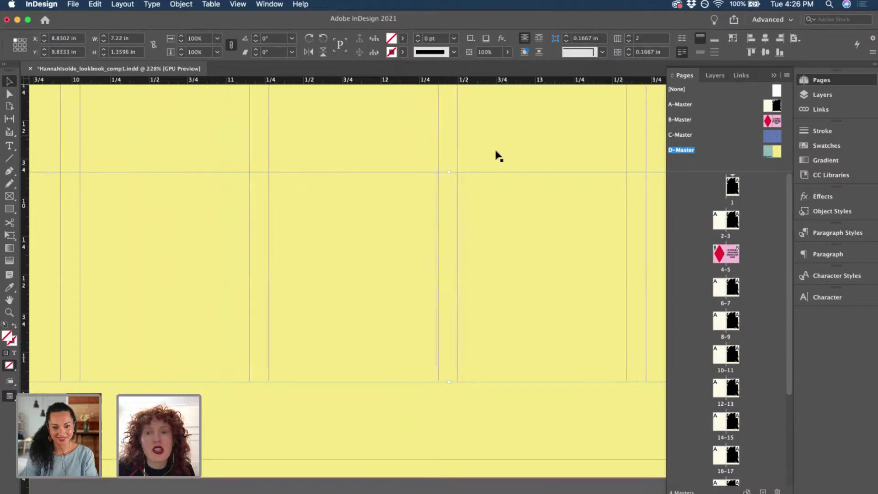
Set the column gutter of D-Master's right-page text frame to 0.125 in.
{"action": "scroll", "coordinate": [512, 140], "scroll_direction": "up", "scroll_amount": 3}
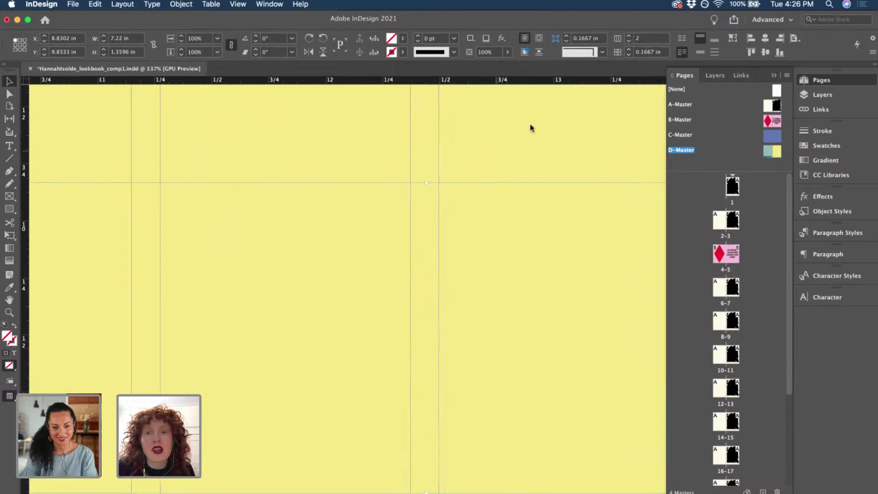
{"action": "left_click", "coordinate": [630, 54]}
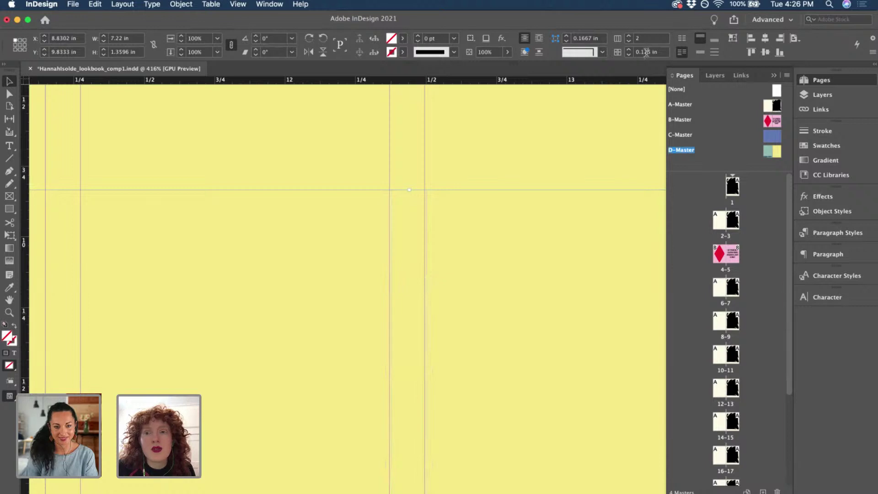
{"action": "scroll", "coordinate": [421, 196], "scroll_direction": "up", "scroll_amount": 4}
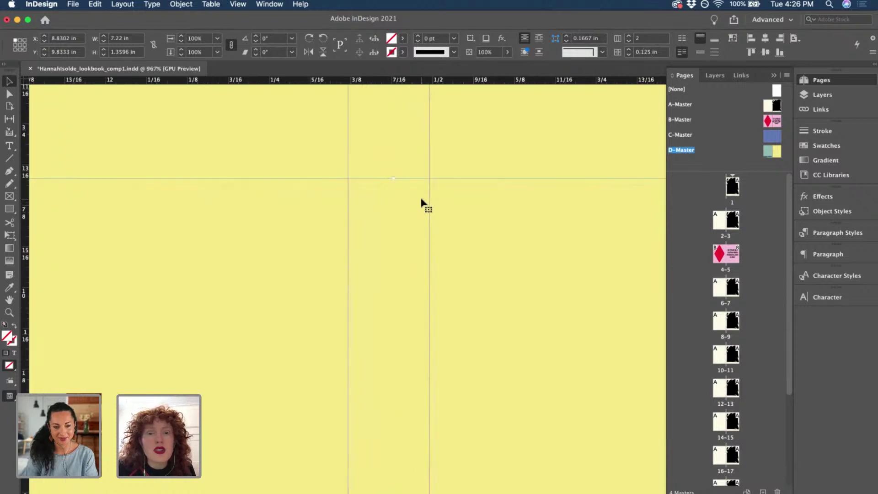
{"action": "scroll", "coordinate": [423, 195], "scroll_direction": "down", "scroll_amount": 8}
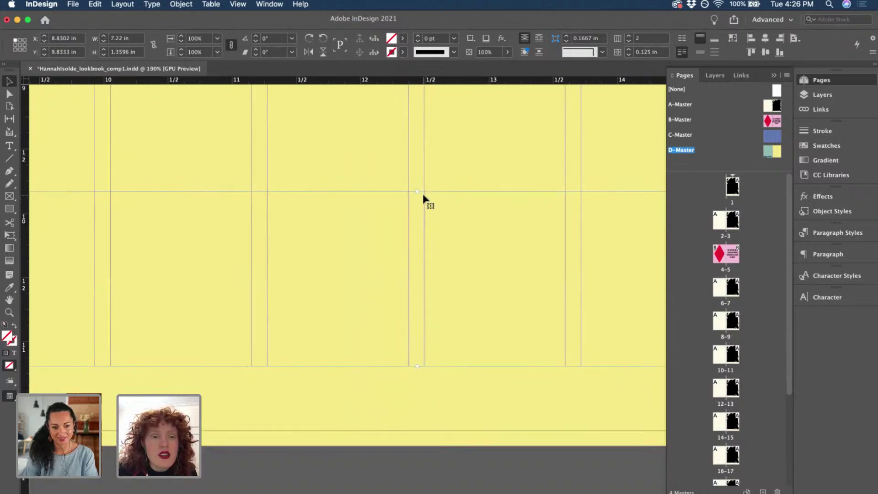
{"action": "scroll", "coordinate": [481, 242], "scroll_direction": "down", "scroll_amount": 2}
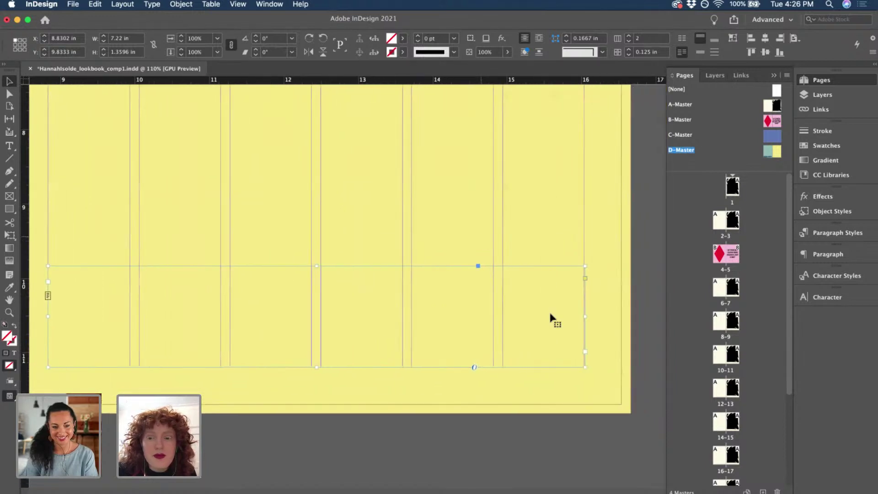
Pull the right-page text frame's outer edge inward to the margin guide, making the frame 7.2052 in wide.
{"action": "scroll", "coordinate": [589, 309], "scroll_direction": "up", "scroll_amount": 5}
{"action": "scroll", "coordinate": [589, 309], "scroll_direction": "up", "scroll_amount": 5}
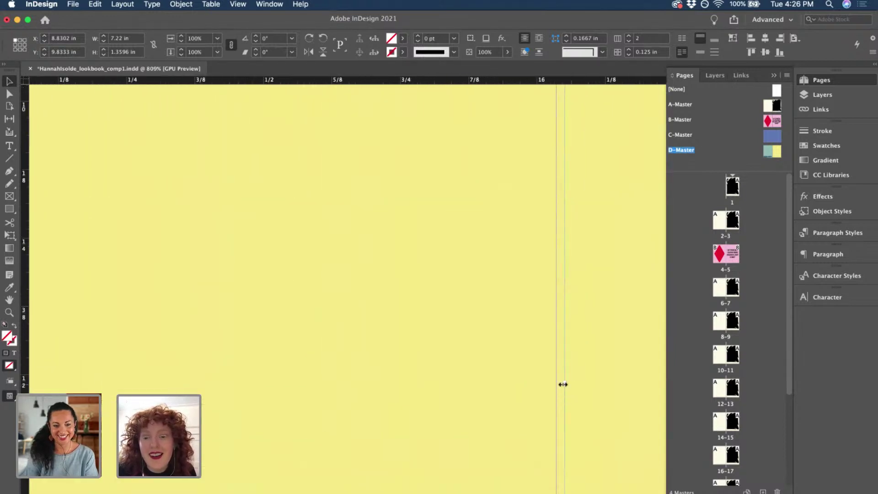
{"action": "left_click_drag", "start_coordinate": [563, 384], "coordinate": [556, 384]}
{"action": "scroll", "coordinate": [470, 328], "scroll_direction": "down", "scroll_amount": 5}
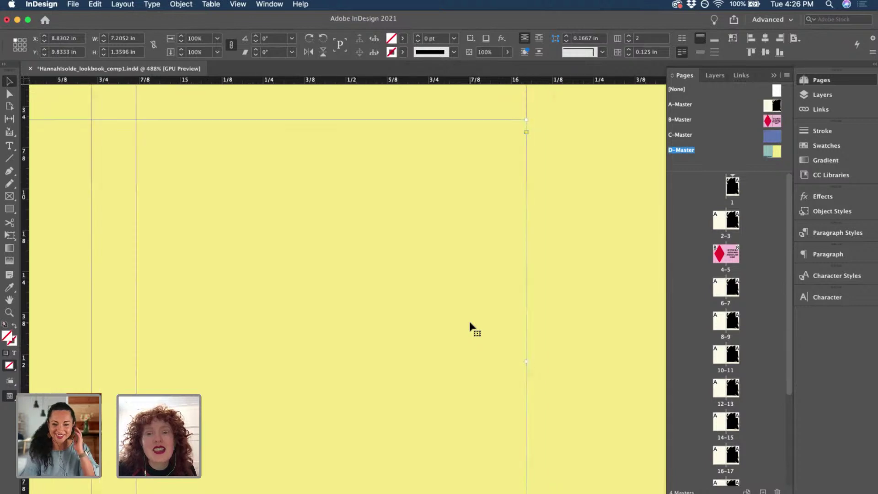
Examine how the right-page text frame's inner edge and central gutter line up with the page's column guides.
{"action": "scroll", "coordinate": [471, 327], "scroll_direction": "left", "scroll_amount": 15}
{"action": "scroll", "coordinate": [470, 328], "scroll_direction": "down", "scroll_amount": 2}
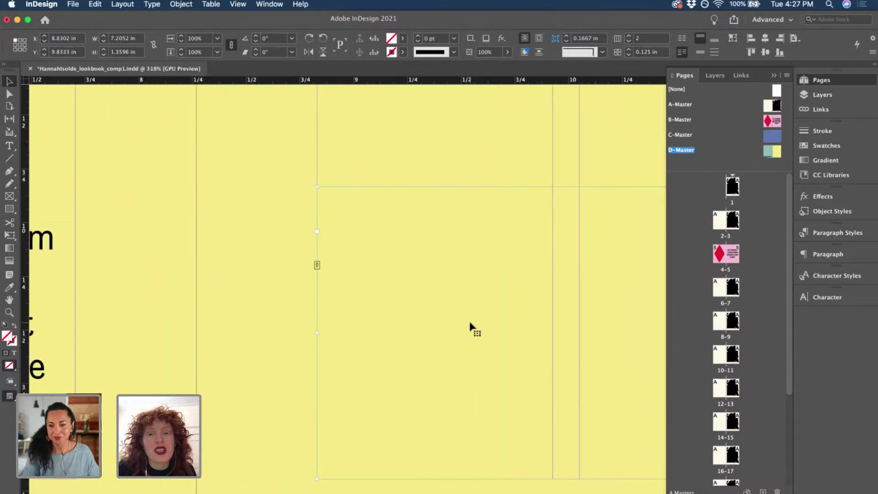
{"action": "scroll", "coordinate": [471, 328], "scroll_direction": "right", "scroll_amount": 3}
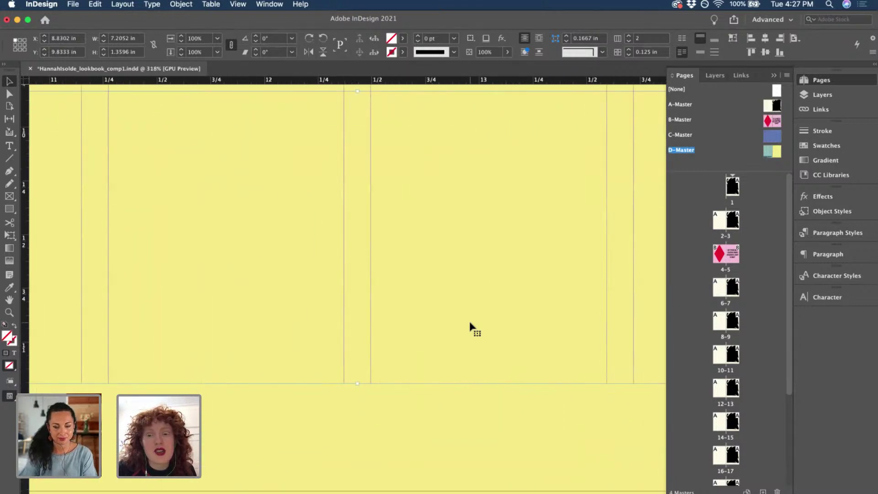
{"action": "scroll", "coordinate": [471, 327], "scroll_direction": "up", "scroll_amount": 5}
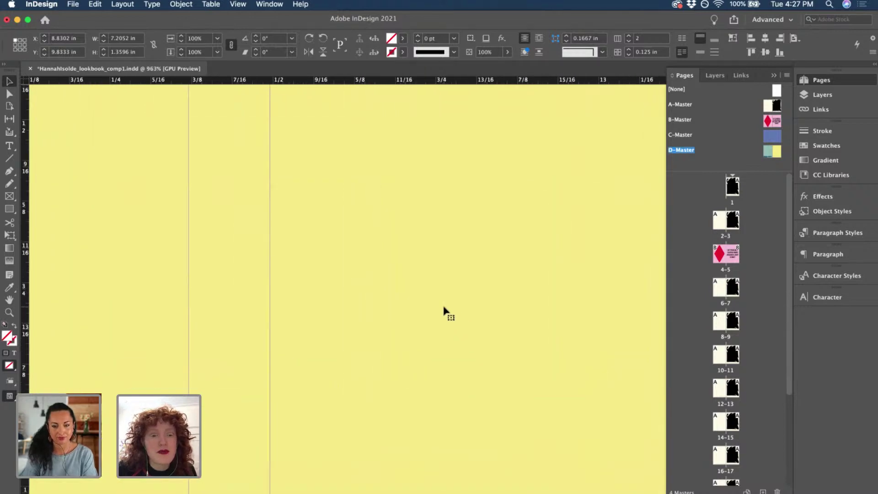
{"action": "scroll", "coordinate": [444, 311], "scroll_direction": "up", "scroll_amount": 5}
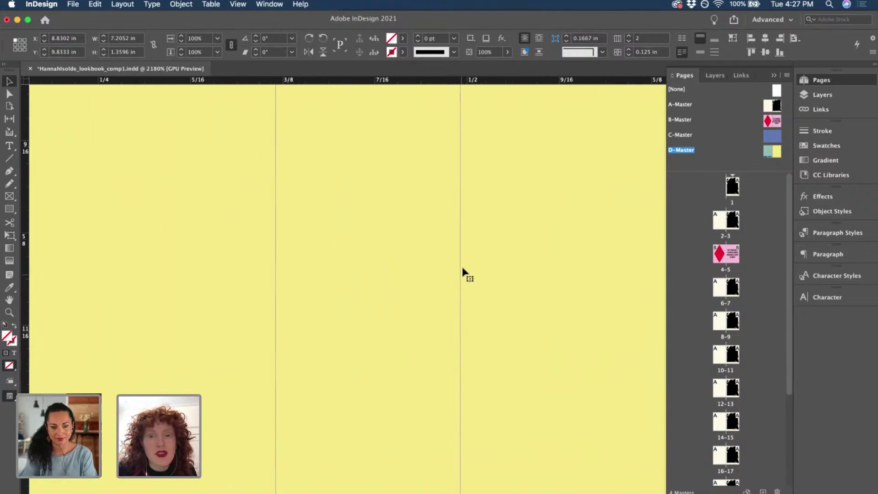
{"action": "scroll", "coordinate": [462, 265], "scroll_direction": "down", "scroll_amount": 6}
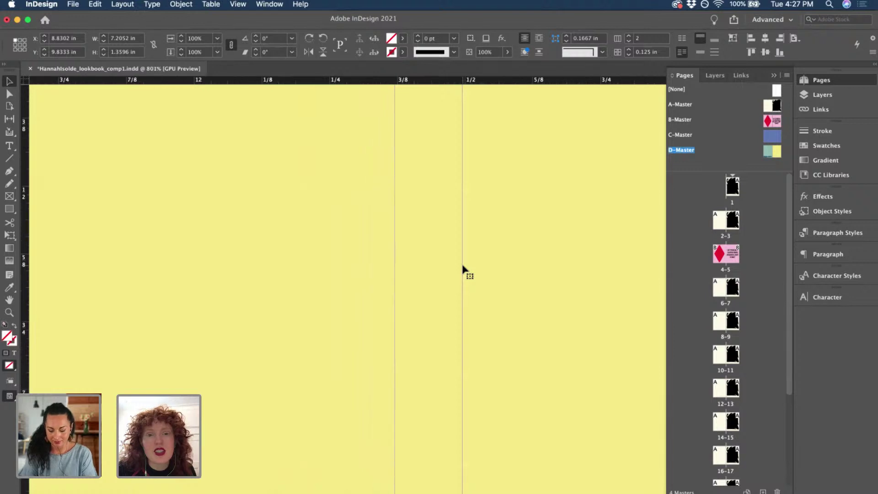
{"action": "scroll", "coordinate": [462, 265], "scroll_direction": "down", "scroll_amount": 7}
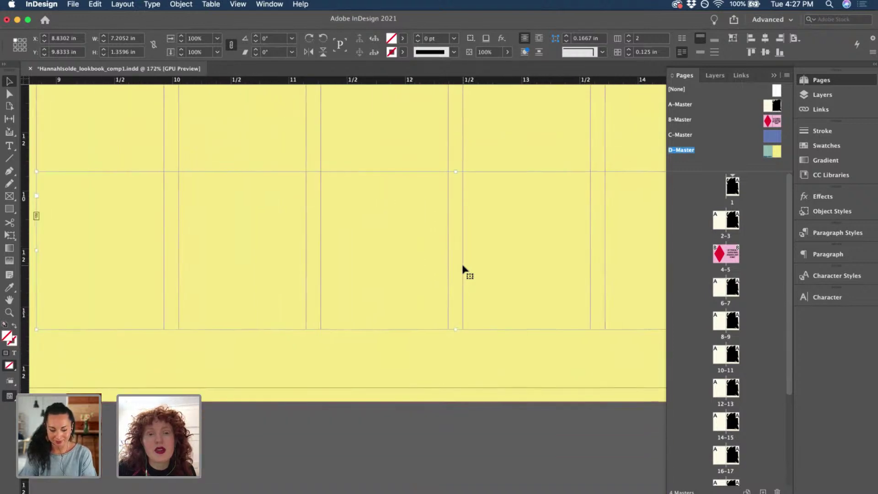
{"action": "scroll", "coordinate": [463, 266], "scroll_direction": "down", "scroll_amount": 1}
Fill D-Master's two-column right-page text frame with placeholder text.
{"action": "double_click", "coordinate": [346, 283]}
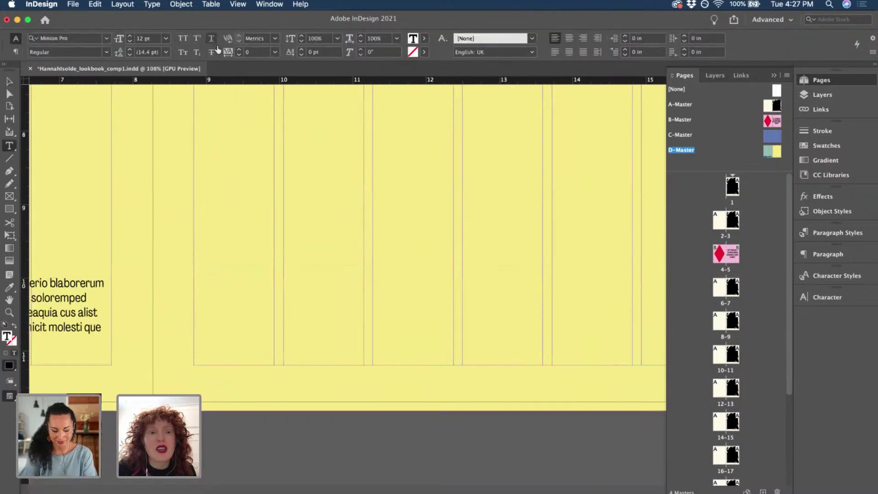
{"action": "left_click", "coordinate": [151, 4]}
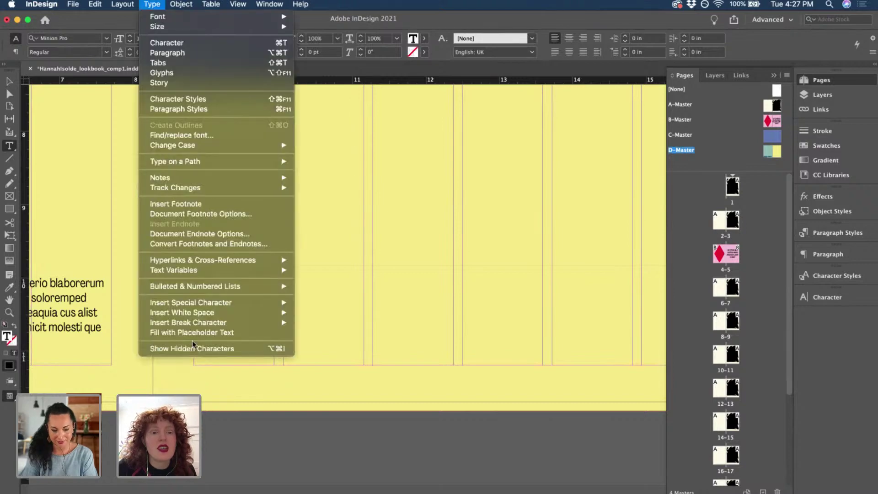
{"action": "left_click", "coordinate": [188, 332]}
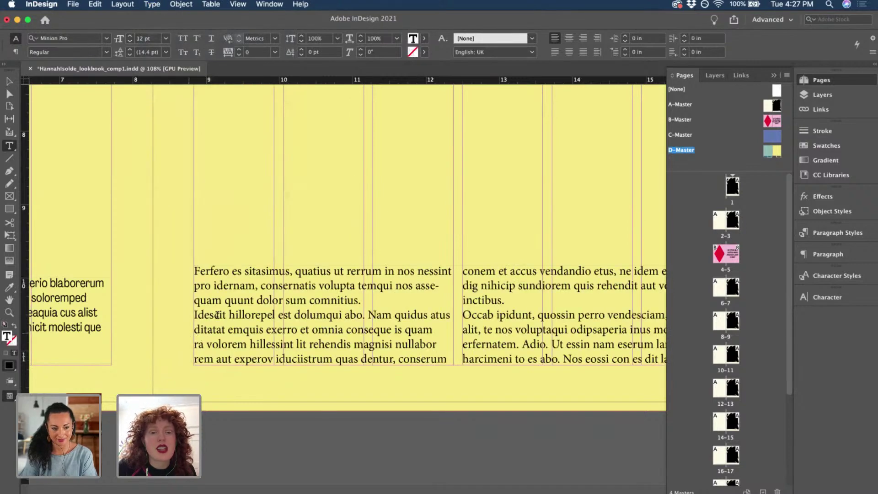
{"action": "triple_click", "coordinate": [258, 326]}
{"action": "left_click", "coordinate": [258, 326]}
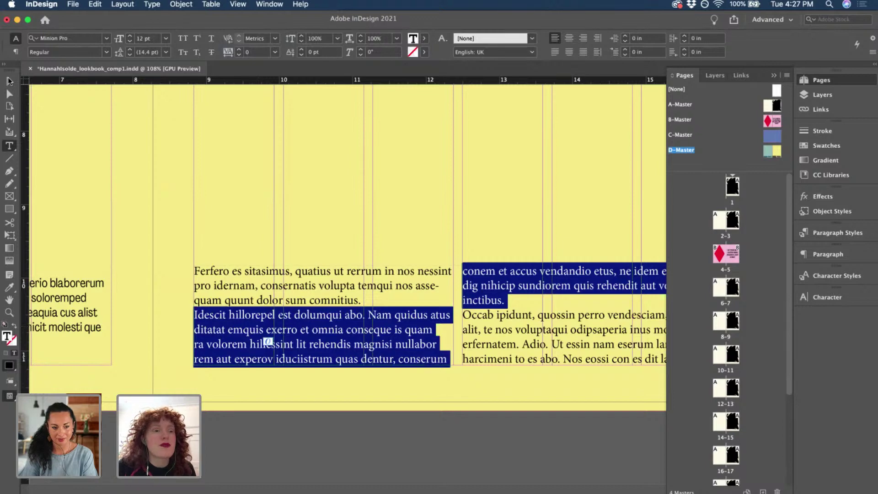
{"action": "left_click", "coordinate": [9, 82]}
Create a character style named Bodycopy from all the body copy in the left-page frame.
{"action": "scroll", "coordinate": [231, 402], "scroll_direction": "down", "scroll_amount": 5}
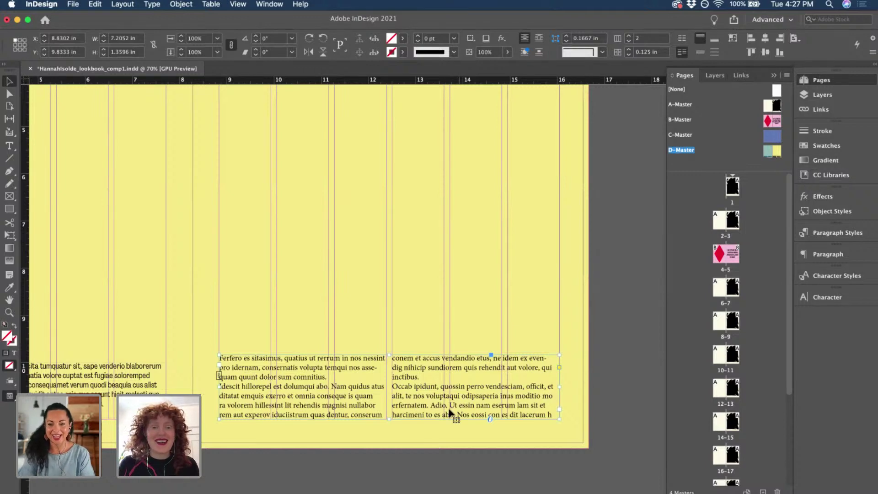
{"action": "scroll", "coordinate": [224, 373], "scroll_direction": "left", "scroll_amount": 4}
{"action": "scroll", "coordinate": [222, 371], "scroll_direction": "left", "scroll_amount": 5}
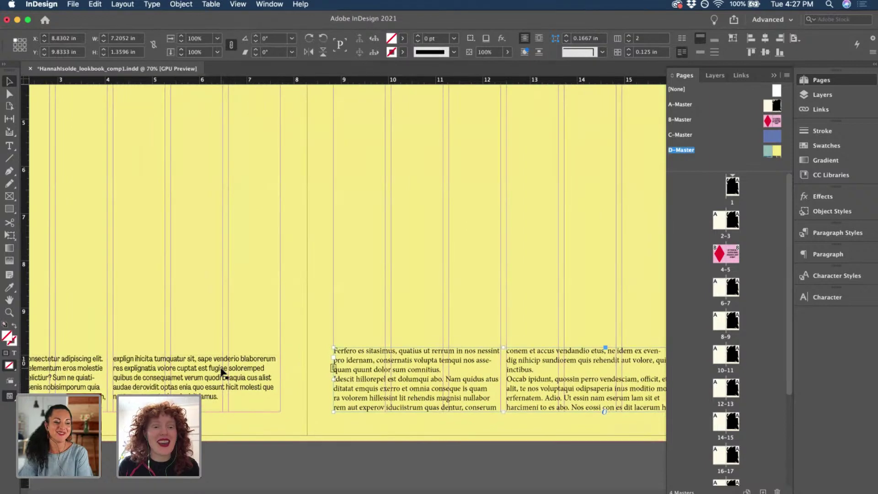
{"action": "double_click", "coordinate": [184, 388]}
{"action": "key", "text": "super+a"}
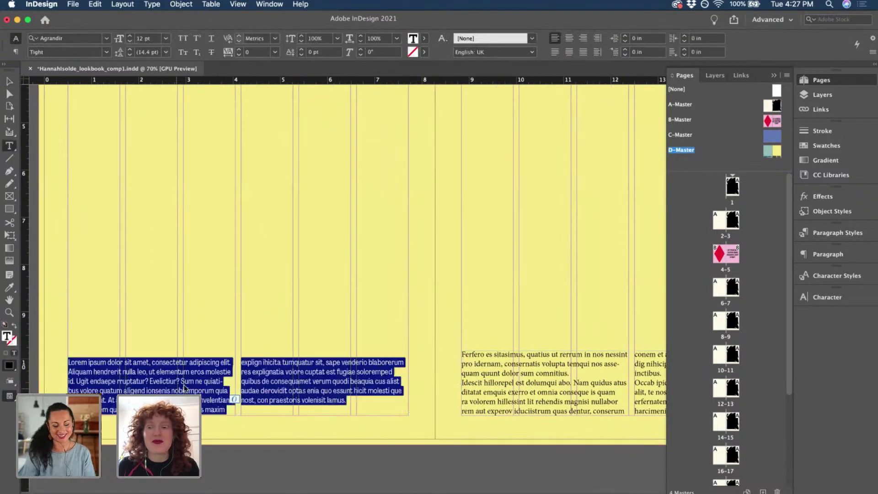
{"action": "left_click", "coordinate": [836, 276]}
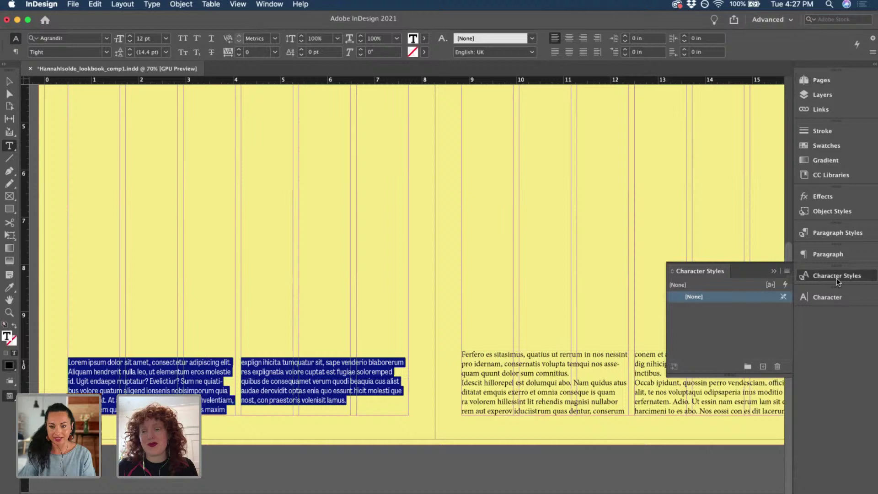
{"action": "left_click", "coordinate": [763, 367]}
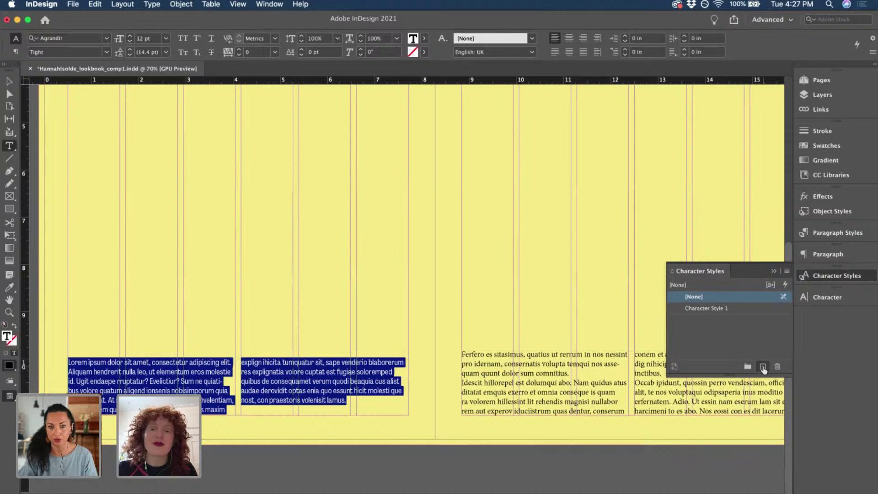
{"action": "double_click", "coordinate": [707, 310]}
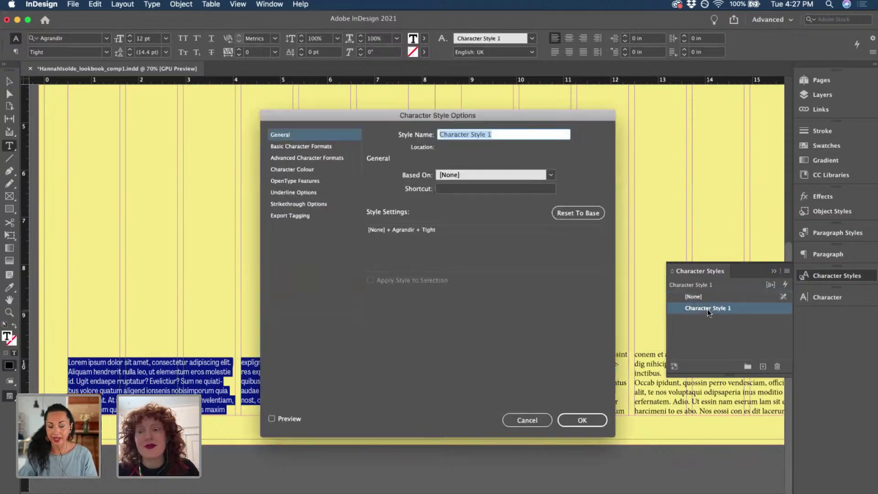
{"action": "left_click_drag", "start_coordinate": [563, 113], "coordinate": [426, 27]}
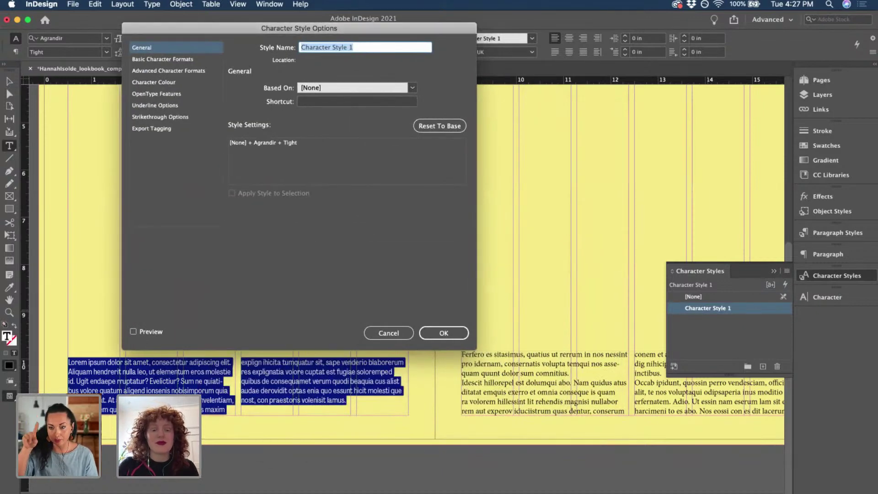
{"action": "type", "text": "Bodycopy"}
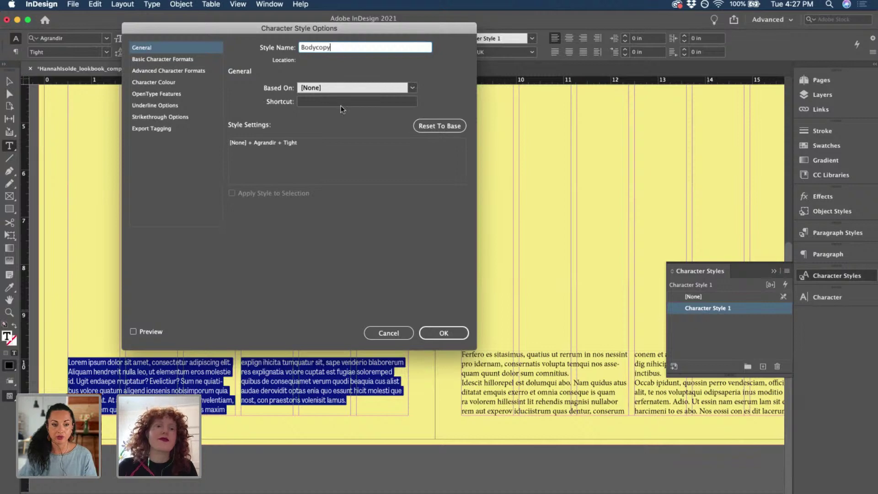
Set the Bodycopy character style's font size to 12 pt and its leading to 14 pt.
{"action": "left_click", "coordinate": [196, 58]}
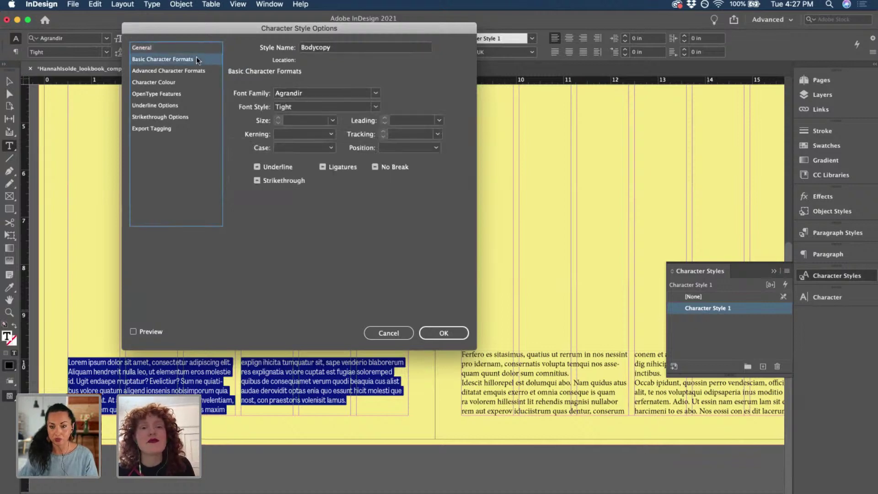
{"action": "left_click", "coordinate": [333, 121]}
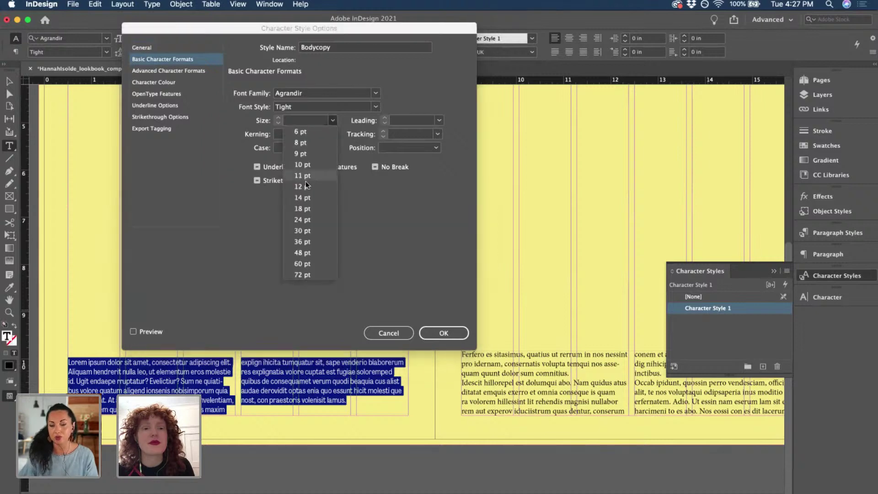
{"action": "left_click", "coordinate": [306, 185]}
{"action": "left_click", "coordinate": [439, 120]}
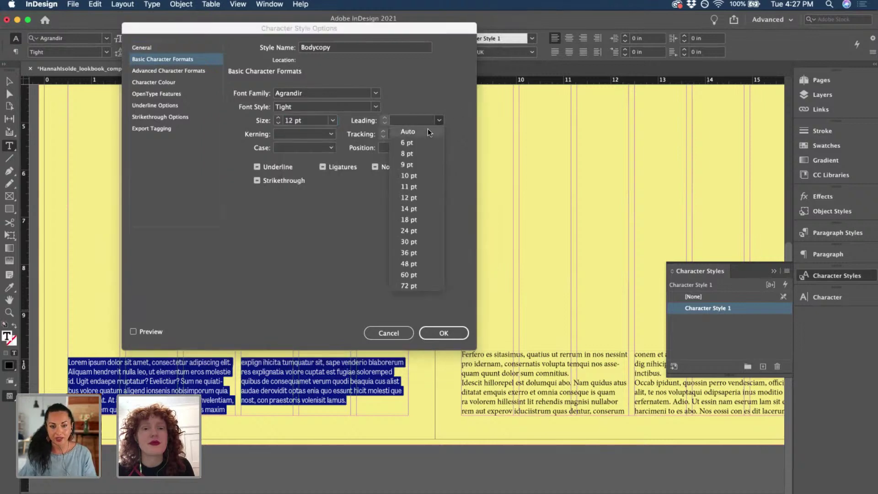
{"action": "left_click", "coordinate": [427, 130]}
{"action": "left_click", "coordinate": [439, 120]}
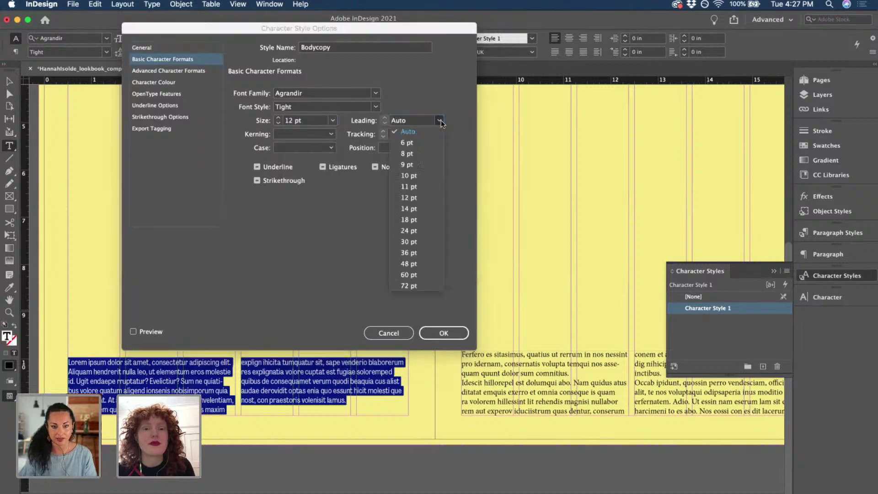
{"action": "left_click", "coordinate": [407, 209]}
Set the Bodycopy style's kerning to Optical and tracking to 0, and turn on the preview.
{"action": "left_click", "coordinate": [332, 134]}
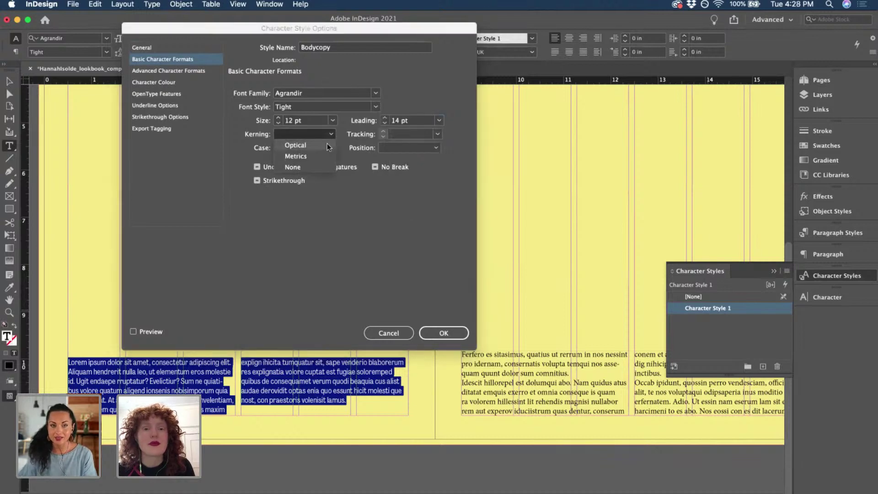
{"action": "left_click", "coordinate": [324, 145]}
{"action": "left_click", "coordinate": [438, 134]}
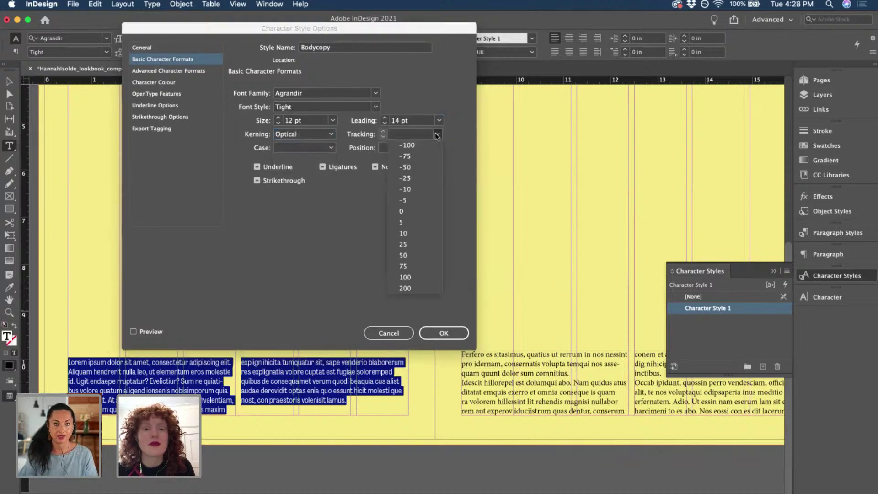
{"action": "left_click", "coordinate": [407, 211]}
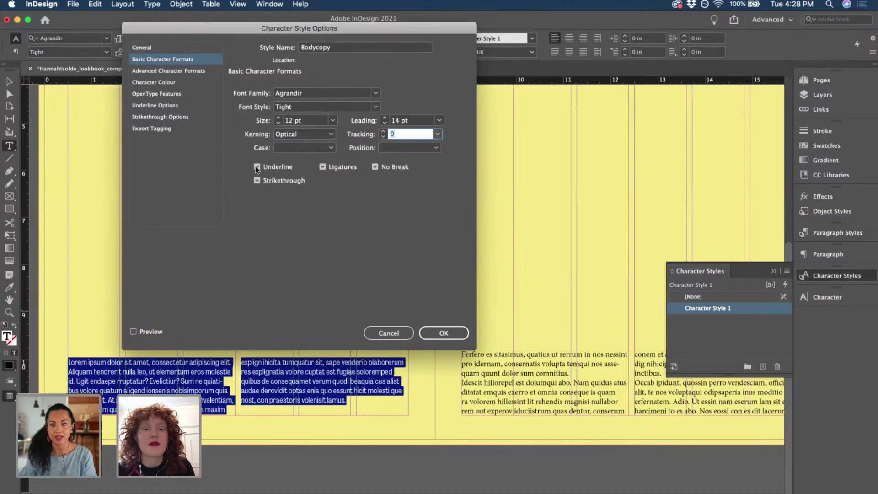
{"action": "left_click", "coordinate": [134, 332]}
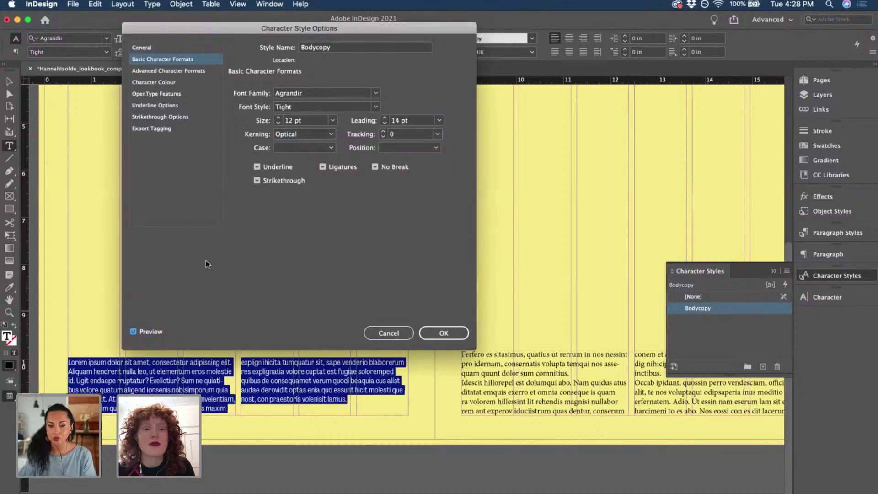
Review the Bodycopy style's advanced character, OpenType and character colour settings, and save the style.
{"action": "left_click", "coordinate": [188, 71]}
{"action": "left_click", "coordinate": [177, 59]}
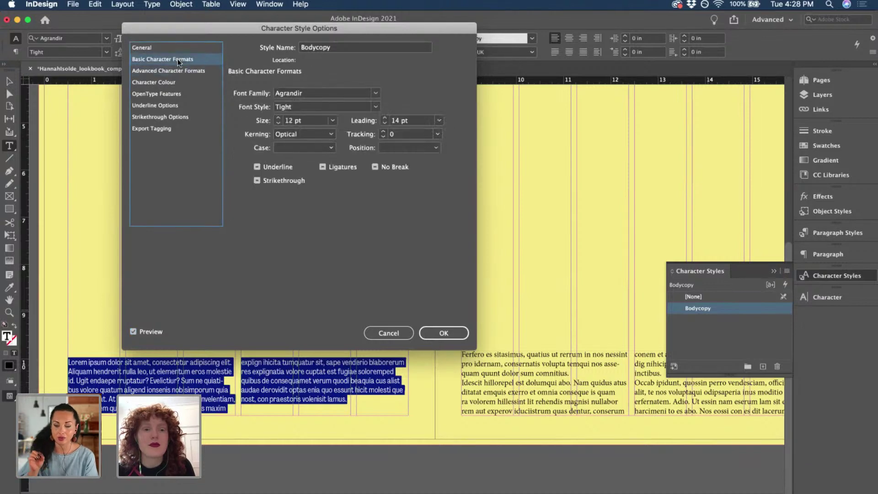
{"action": "left_click", "coordinate": [174, 71]}
{"action": "left_click", "coordinate": [154, 95]}
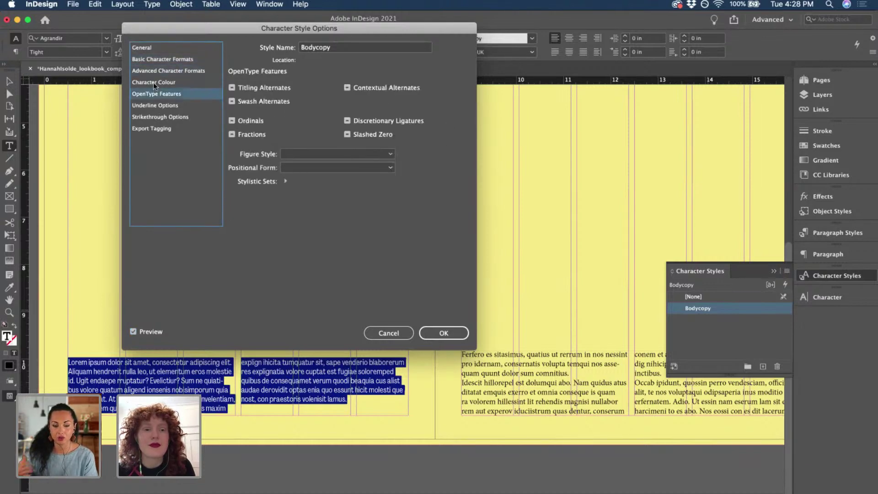
{"action": "left_click", "coordinate": [154, 83]}
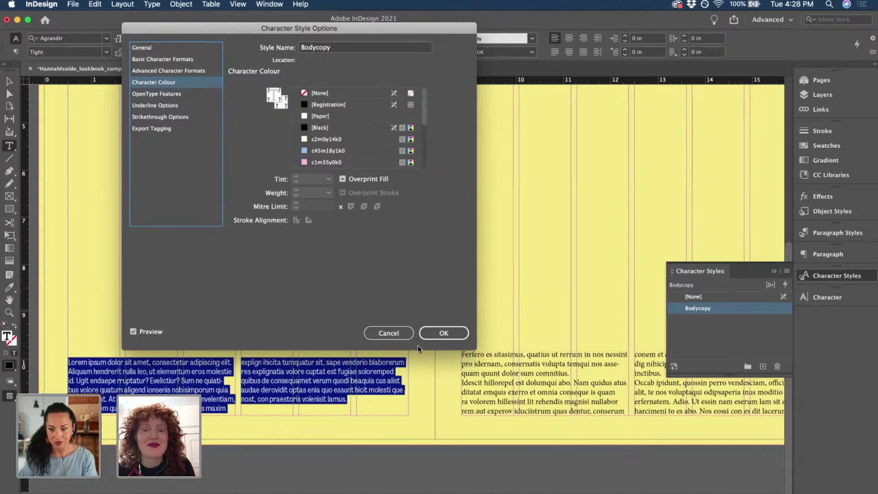
{"action": "left_click", "coordinate": [444, 334]}
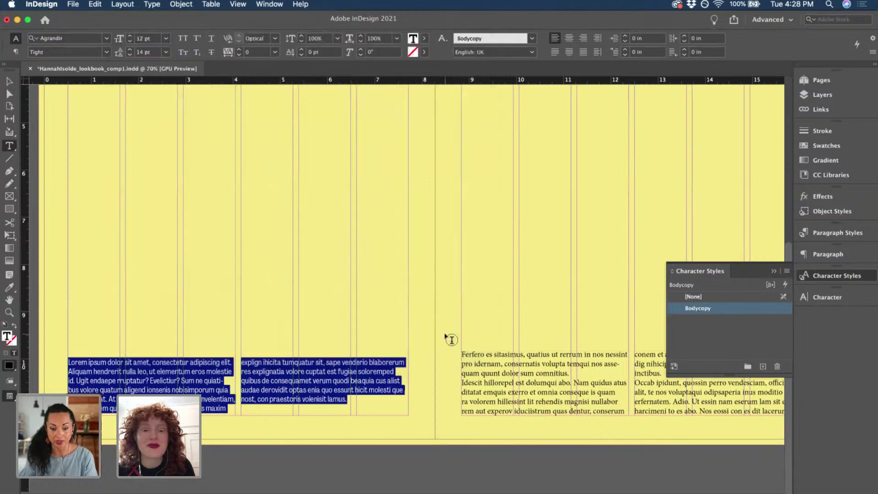
Remove the paragraph break before "Occab ipidunt" in the second column of D-Master's right-page text frame.
{"action": "scroll", "coordinate": [448, 337], "scroll_direction": "right", "scroll_amount": 3}
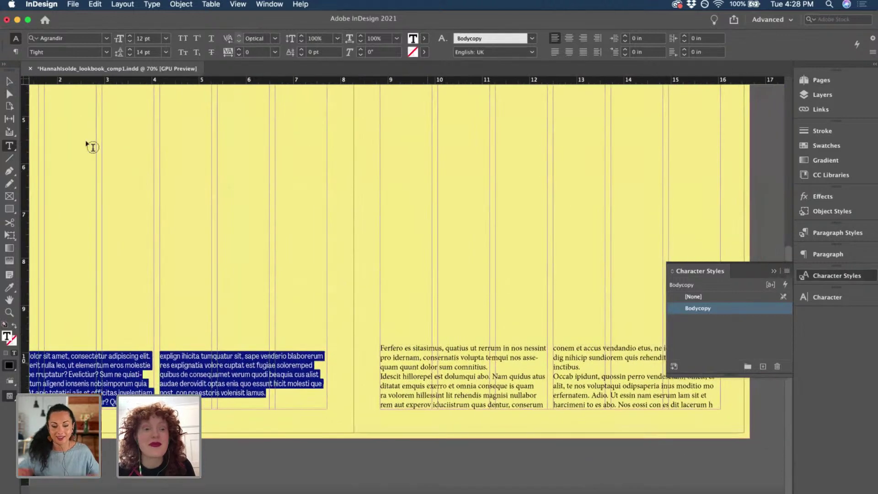
{"action": "left_click", "coordinate": [9, 81]}
{"action": "scroll", "coordinate": [479, 341], "scroll_direction": "up", "scroll_amount": 5}
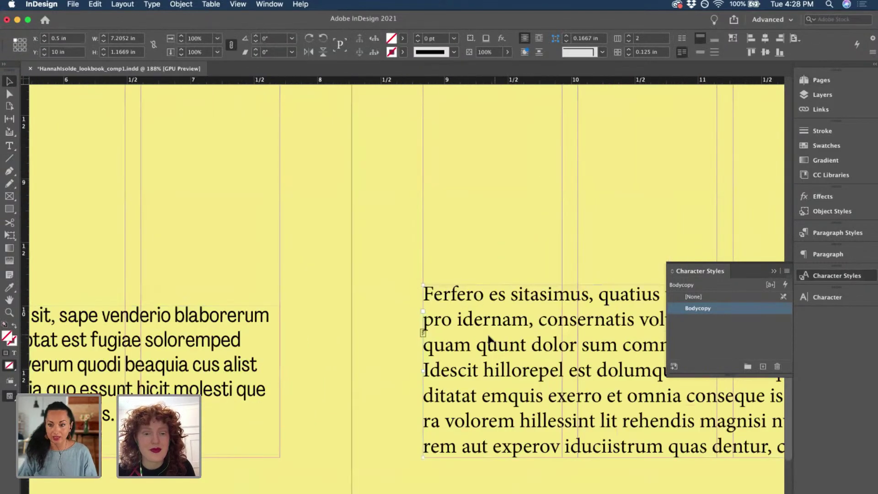
{"action": "left_click_drag", "start_coordinate": [482, 342], "coordinate": [462, 364]}
{"action": "scroll", "coordinate": [348, 366], "scroll_direction": "down", "scroll_amount": 2}
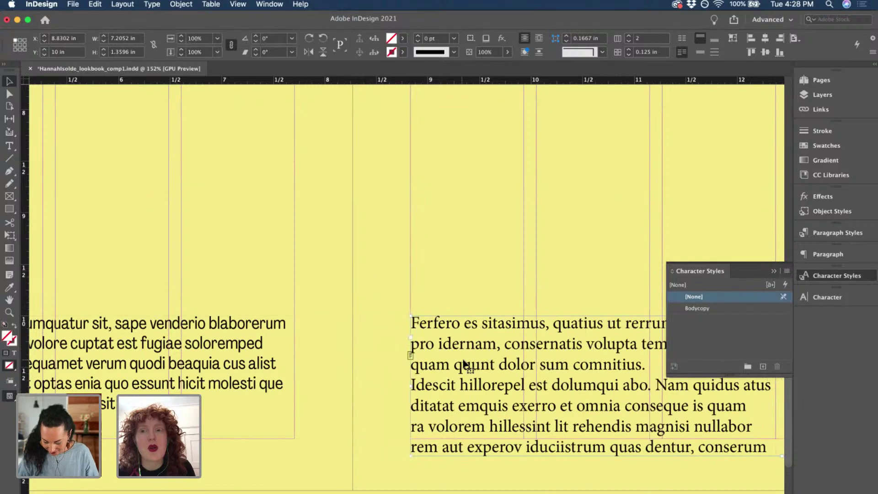
{"action": "scroll", "coordinate": [463, 364], "scroll_direction": "down", "scroll_amount": 3}
{"action": "scroll", "coordinate": [463, 363], "scroll_direction": "up", "scroll_amount": 3}
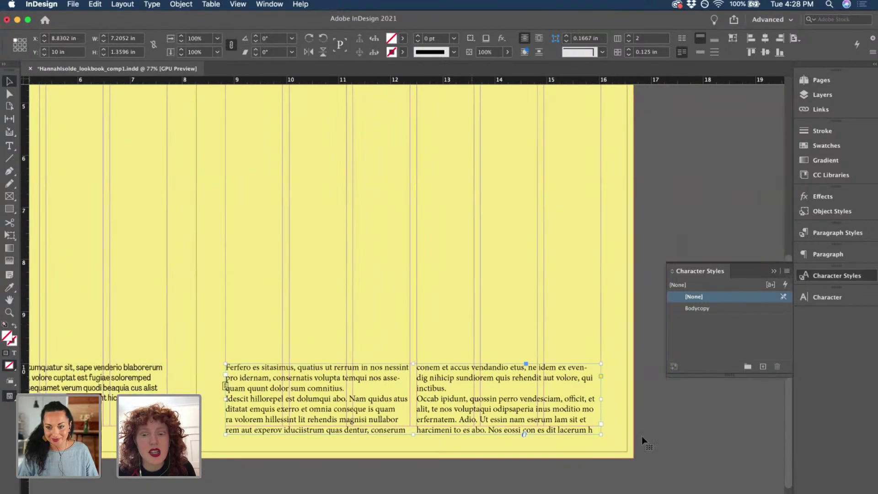
{"action": "triple_click", "coordinate": [499, 450]}
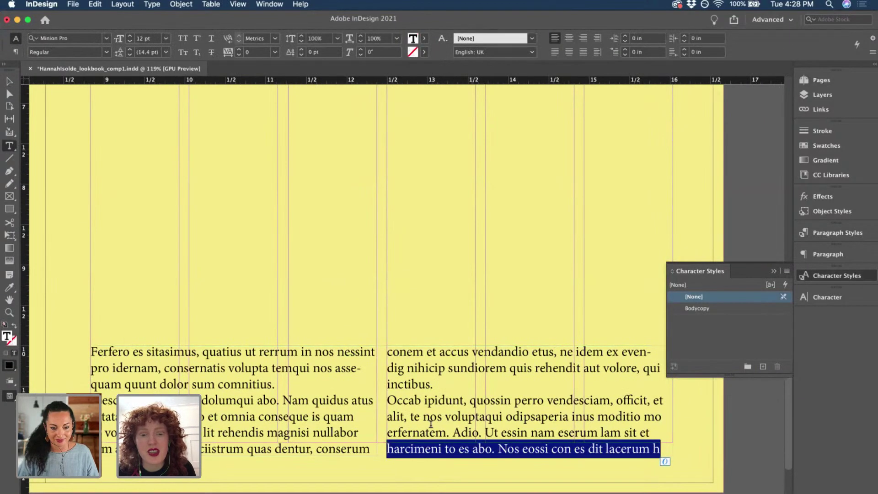
{"action": "left_click", "coordinate": [387, 399]}
{"action": "key", "text": "BackSpace"}
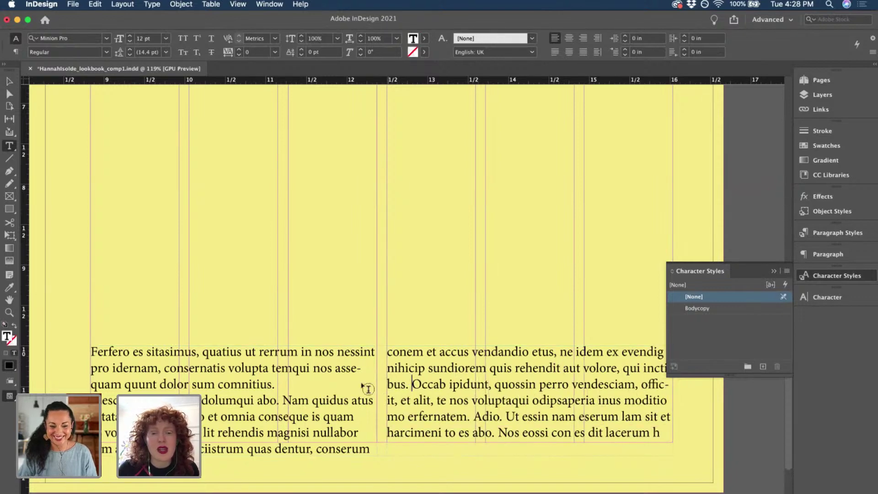
Delete the placeholder text after "Adio." and shorten the right-page frame to the bottom margin, about 1.19 in high.
{"action": "left_click", "coordinate": [10, 81]}
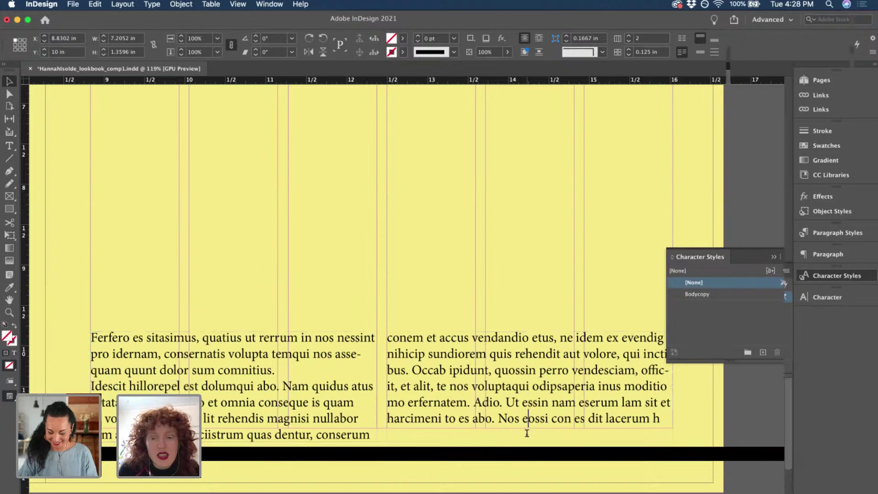
{"action": "double_click", "coordinate": [527, 432]}
{"action": "left_click_drag", "start_coordinate": [505, 416], "coordinate": [619, 453]}
{"action": "key", "text": "BackSpace"}
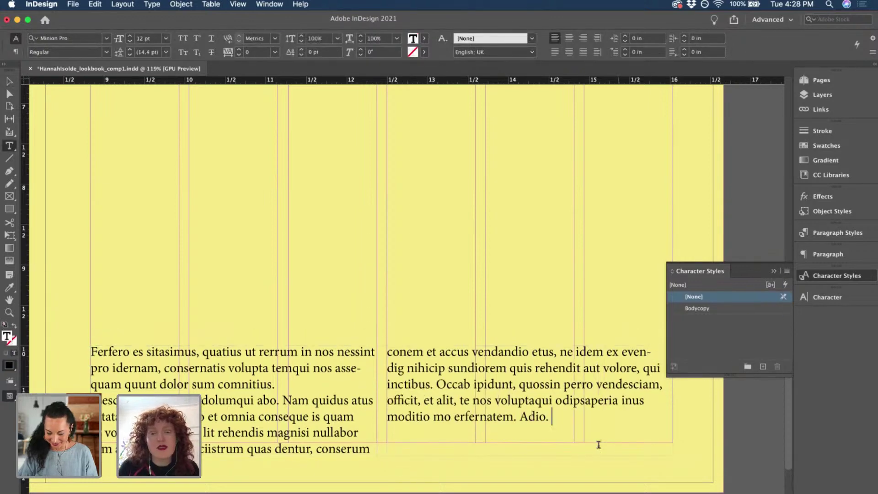
{"action": "key", "text": "Escape"}
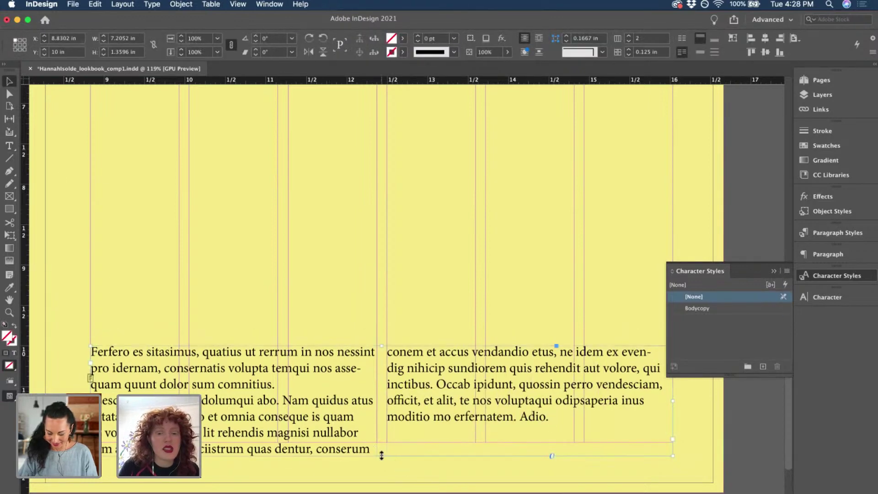
{"action": "left_click_drag", "start_coordinate": [381, 455], "coordinate": [382, 442]}
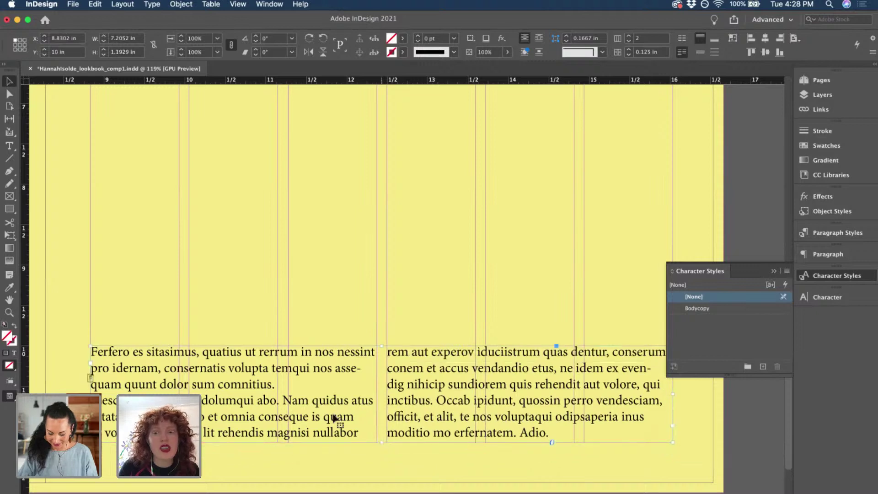
Apply the Bodycopy character style to all the text in D-Master's right-page frame.
{"action": "scroll", "coordinate": [334, 417], "scroll_direction": "left", "scroll_amount": 10}
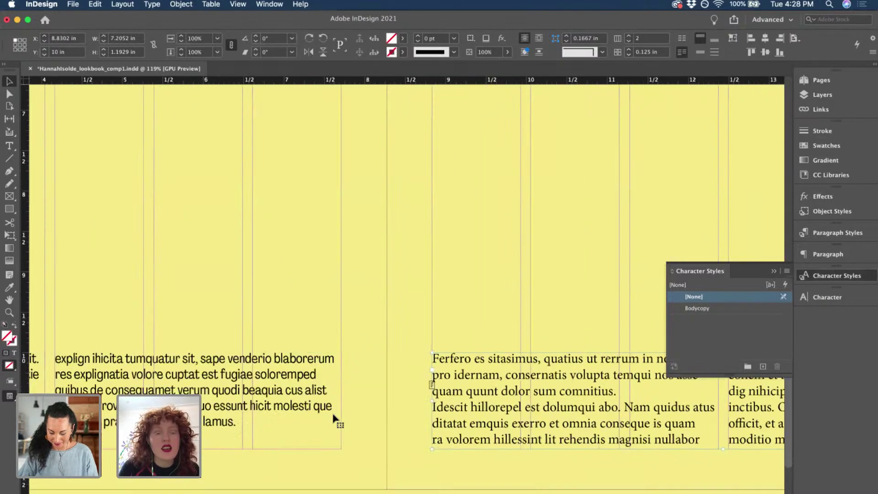
{"action": "scroll", "coordinate": [333, 413], "scroll_direction": "down", "scroll_amount": 2}
{"action": "scroll", "coordinate": [333, 413], "scroll_direction": "left", "scroll_amount": 5}
{"action": "double_click", "coordinate": [458, 372]}
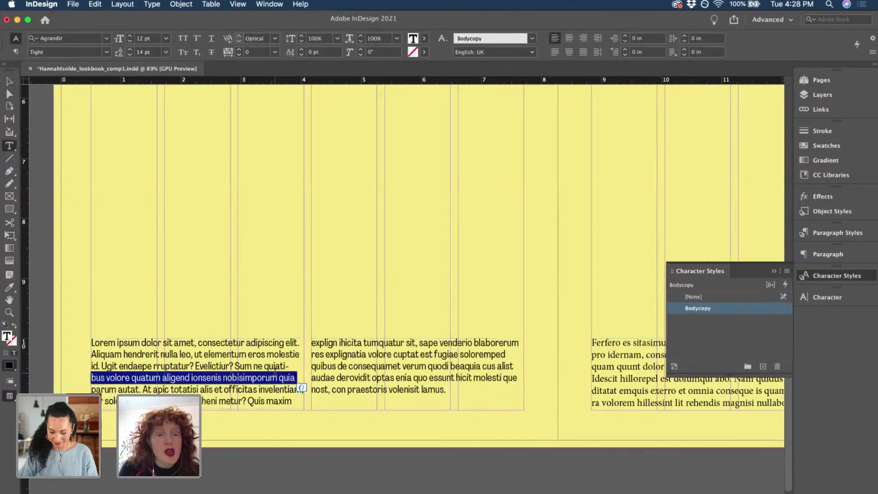
{"action": "key", "text": "super+a"}
{"action": "scroll", "coordinate": [459, 372], "scroll_direction": "right", "scroll_amount": 10}
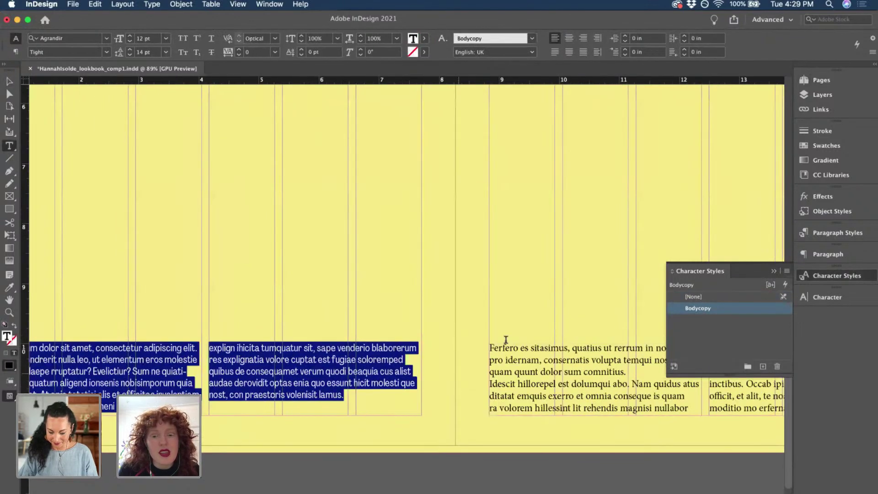
{"action": "scroll", "coordinate": [429, 347], "scroll_direction": "right", "scroll_amount": 3}
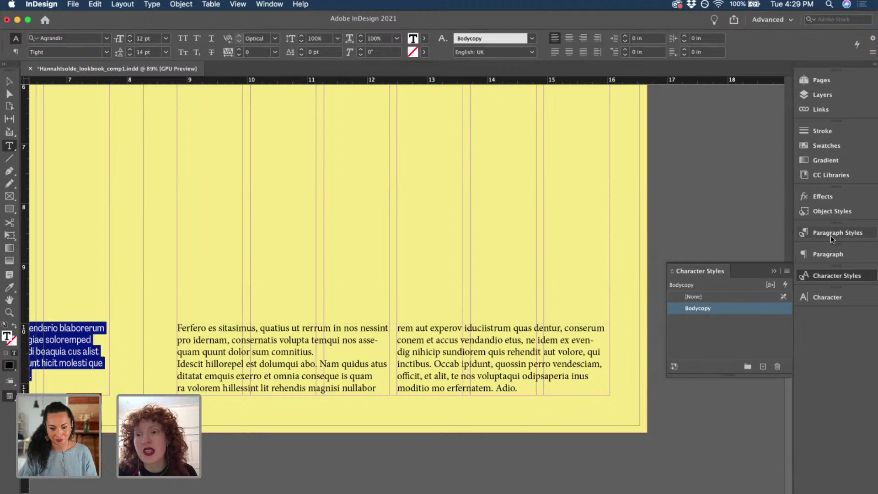
{"action": "triple_click", "coordinate": [344, 387]}
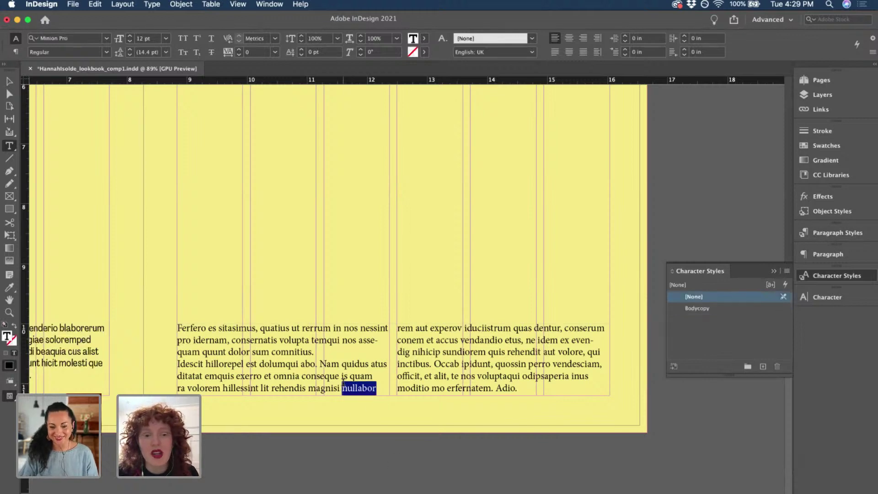
{"action": "key", "text": "super+a"}
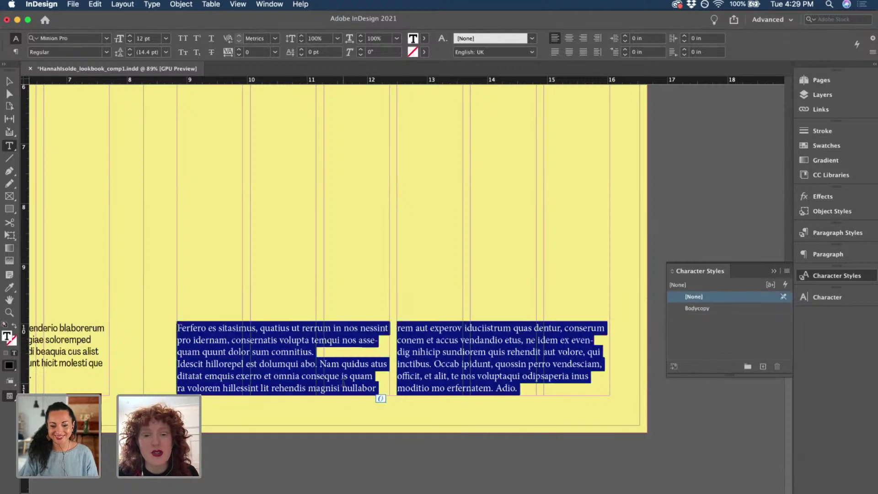
{"action": "left_click", "coordinate": [698, 309]}
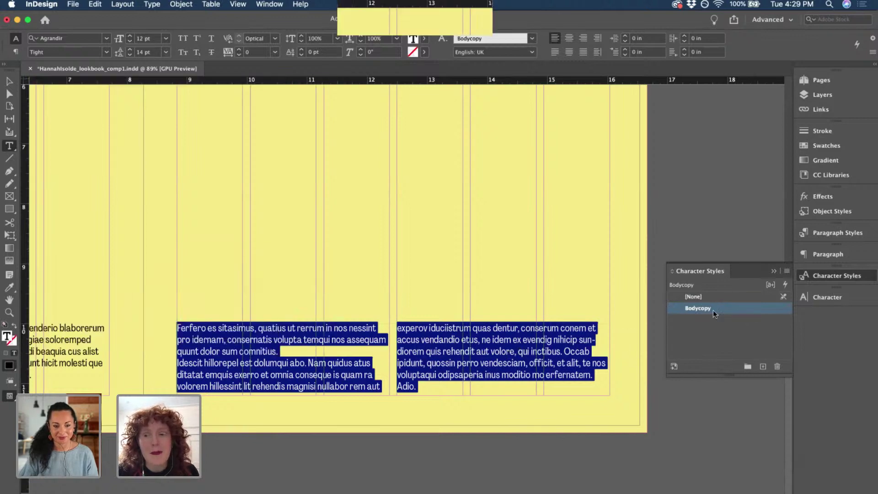
Copy the large centred heading text frame from B-Master and paste it in place on A-Master.
{"action": "scroll", "coordinate": [320, 364], "scroll_direction": "down", "scroll_amount": 2}
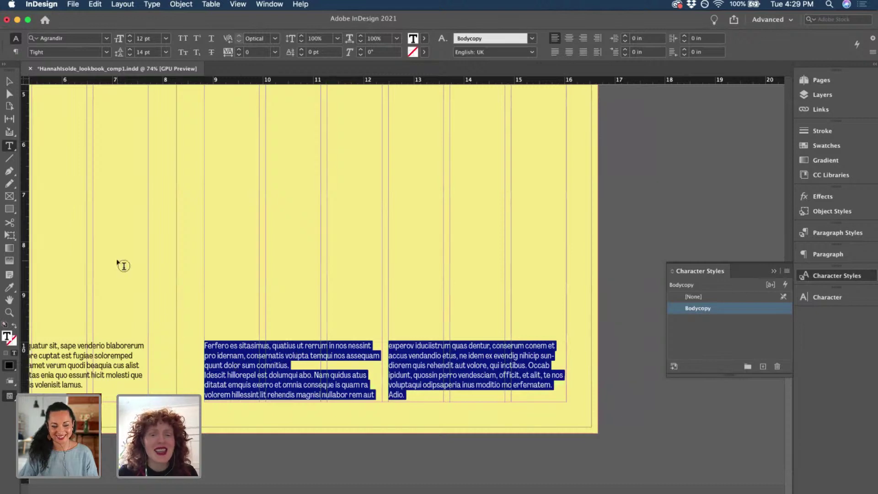
{"action": "left_click", "coordinate": [10, 82]}
{"action": "scroll", "coordinate": [199, 236], "scroll_direction": "down", "scroll_amount": 3}
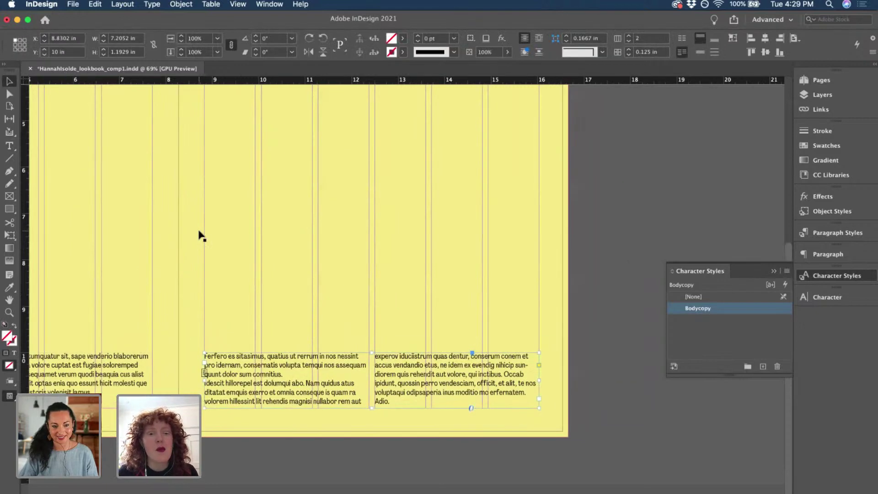
{"action": "scroll", "coordinate": [337, 257], "scroll_direction": "left", "scroll_amount": 3}
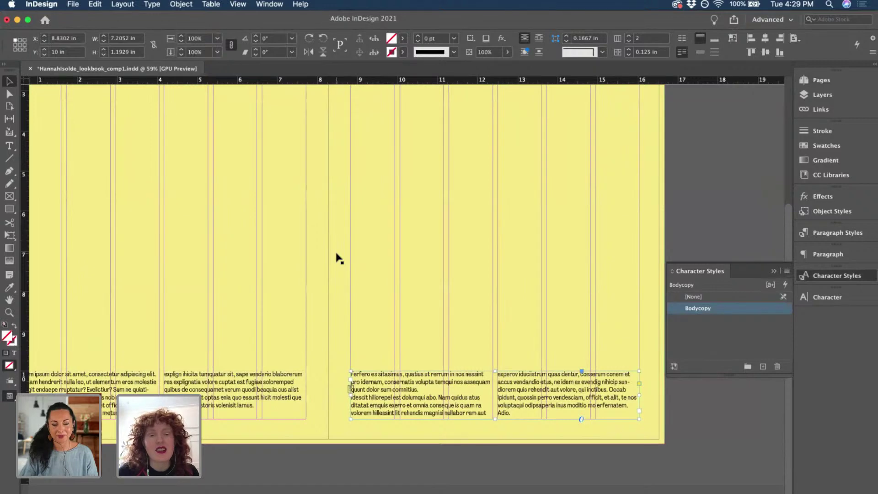
{"action": "scroll", "coordinate": [339, 259], "scroll_direction": "down", "scroll_amount": 3}
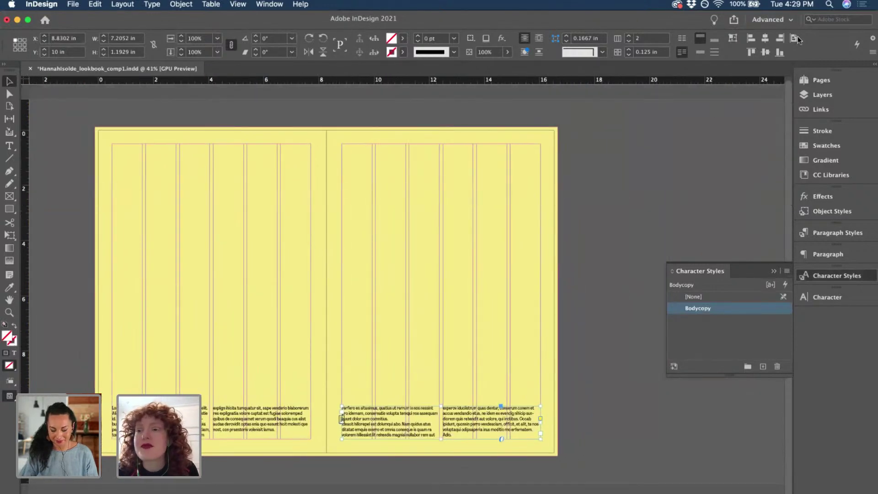
{"action": "left_click", "coordinate": [838, 81]}
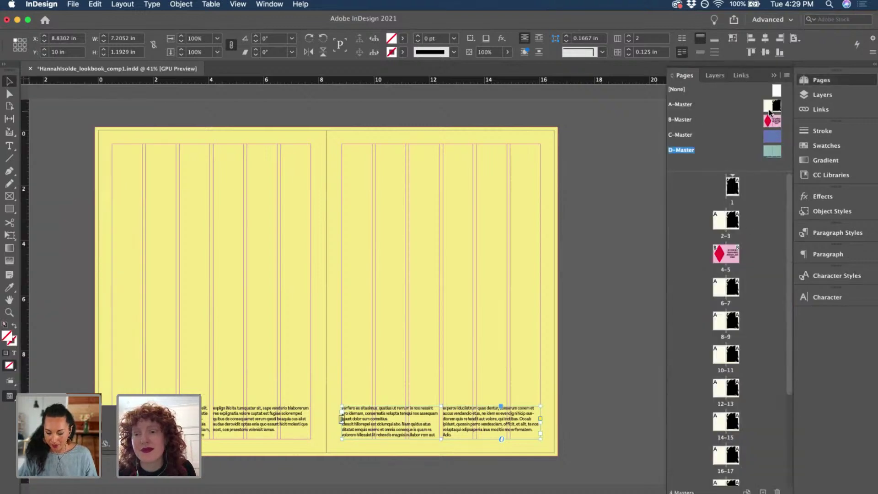
{"action": "double_click", "coordinate": [771, 121]}
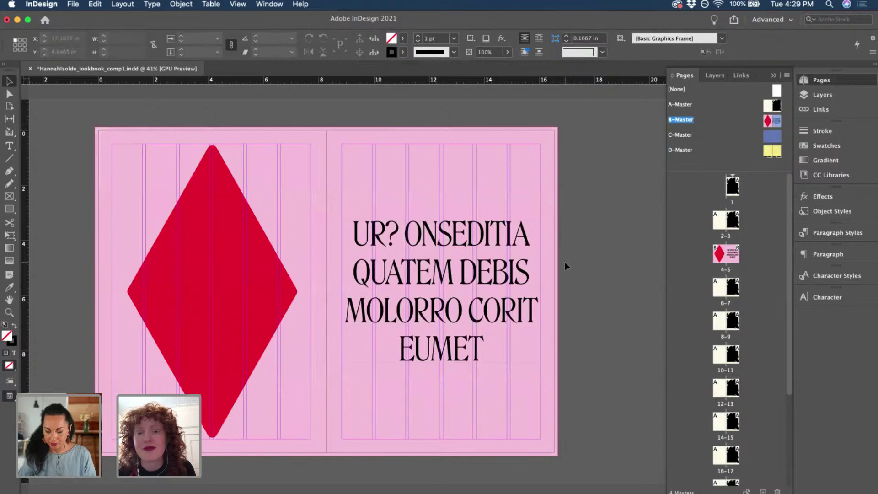
{"action": "left_click", "coordinate": [532, 265]}
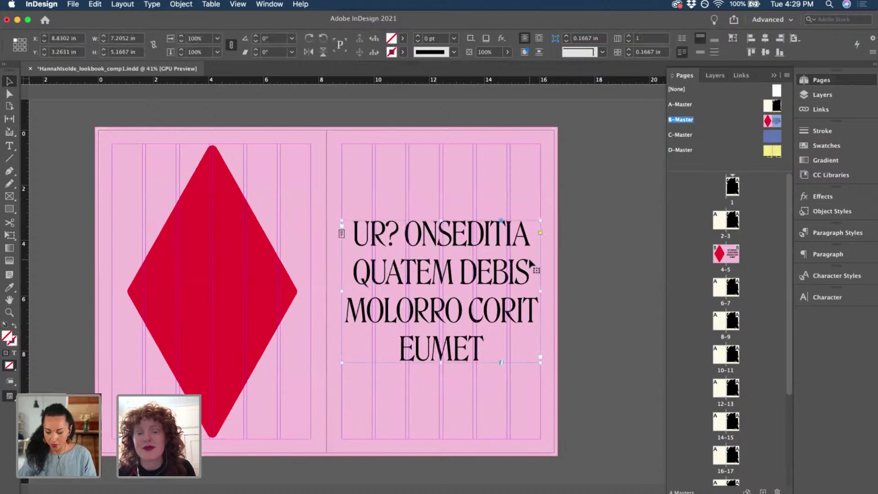
{"action": "double_click", "coordinate": [771, 108]}
{"action": "left_click", "coordinate": [414, 260]}
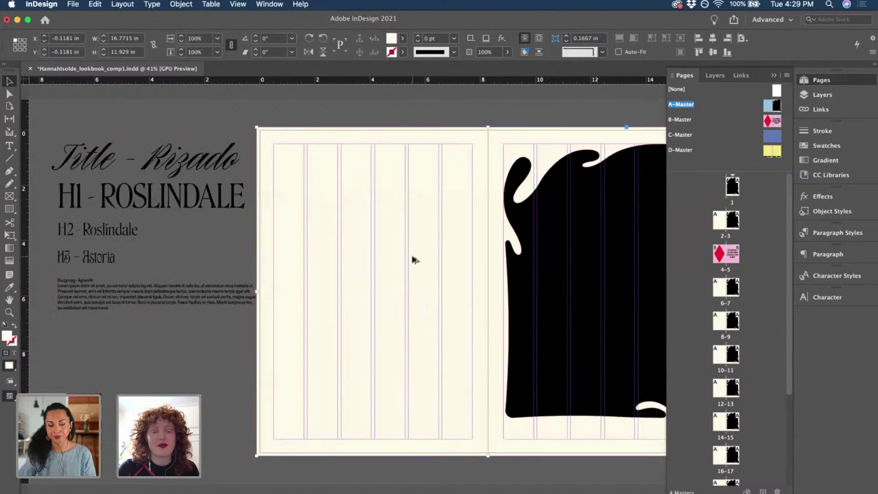
{"action": "key", "text": "super+v"}
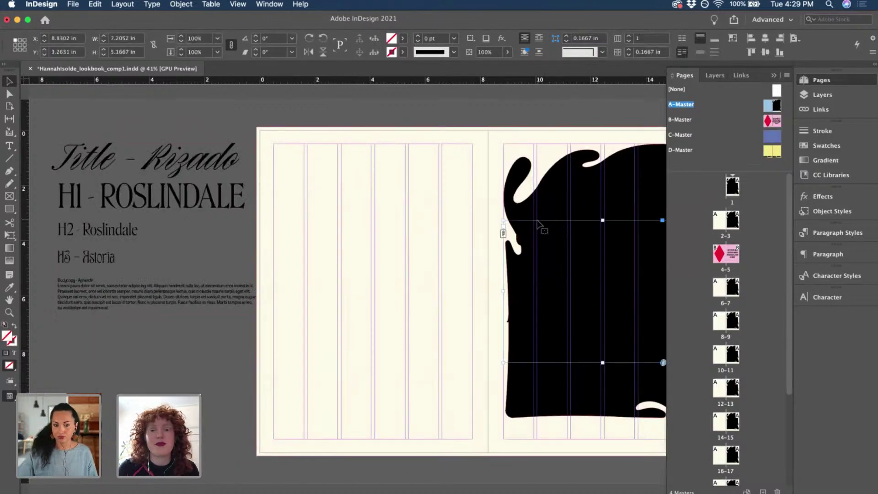
Move the pasted heading frame to A-Master's left page, aligning its left edge with the margin at X 0.5 in.
{"action": "left_click_drag", "start_coordinate": [503, 225], "coordinate": [311, 226]}
{"action": "key", "text": "super+equal"}
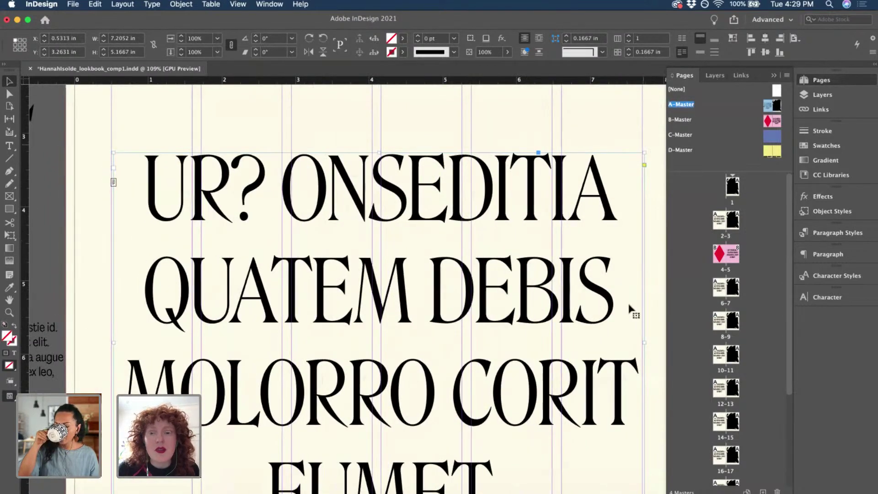
{"action": "left_click_drag", "start_coordinate": [577, 311], "coordinate": [575, 313]}
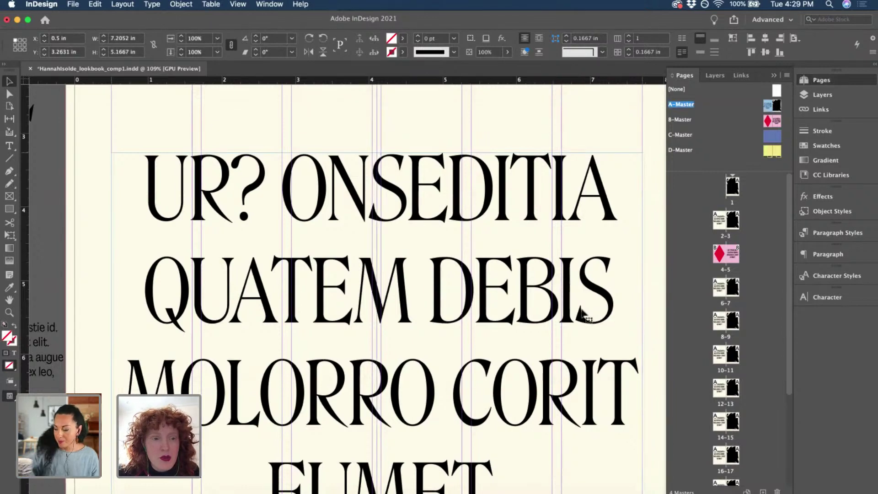
{"action": "left_click", "coordinate": [397, 144]}
{"action": "scroll", "coordinate": [396, 143], "scroll_direction": "down", "scroll_amount": 5}
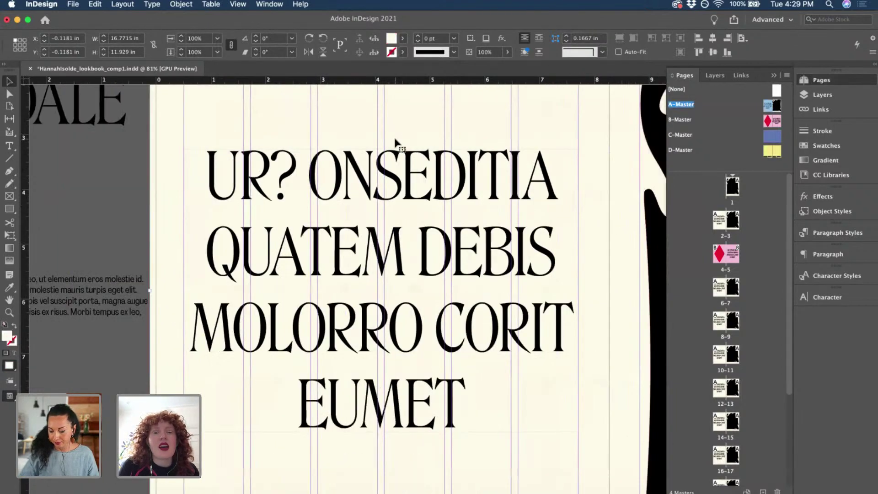
{"action": "scroll", "coordinate": [397, 145], "scroll_direction": "down", "scroll_amount": 2}
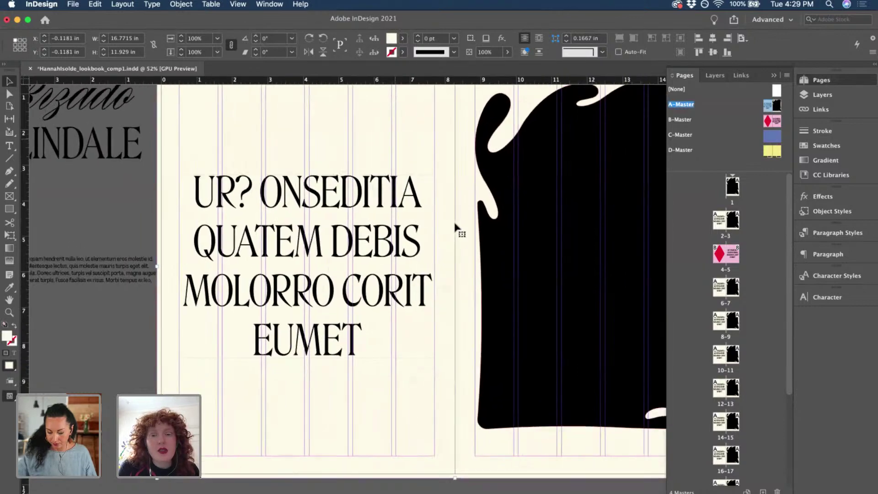
{"action": "scroll", "coordinate": [522, 176], "scroll_direction": "right", "scroll_amount": 5}
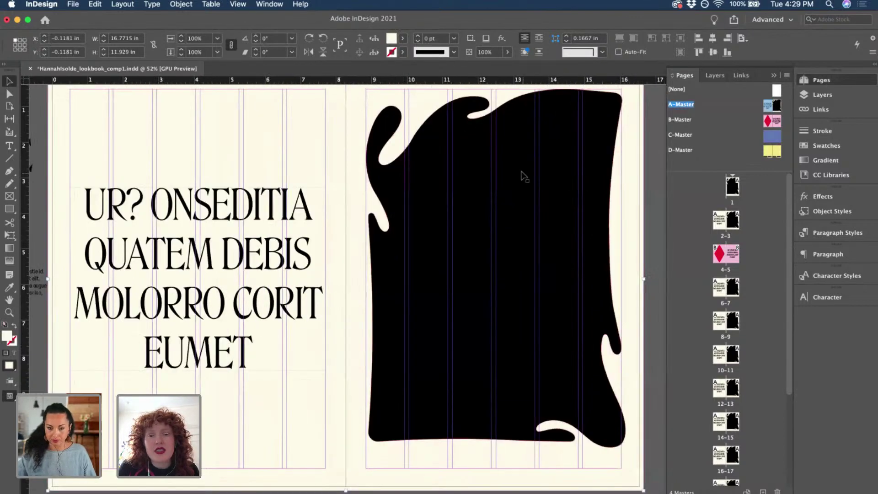
Examine the page 2–3 spread, checking the heading and black shape inherited from A-Master.
{"action": "double_click", "coordinate": [732, 222]}
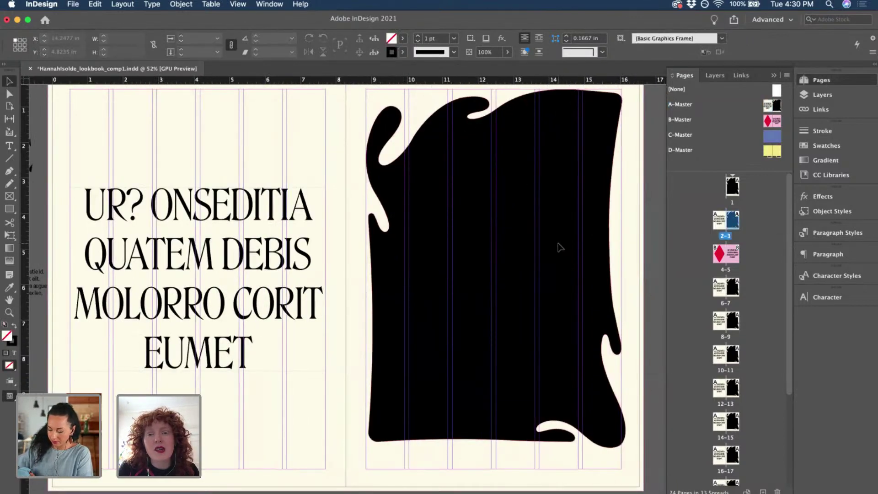
{"action": "scroll", "coordinate": [528, 217], "scroll_direction": "right", "scroll_amount": 2}
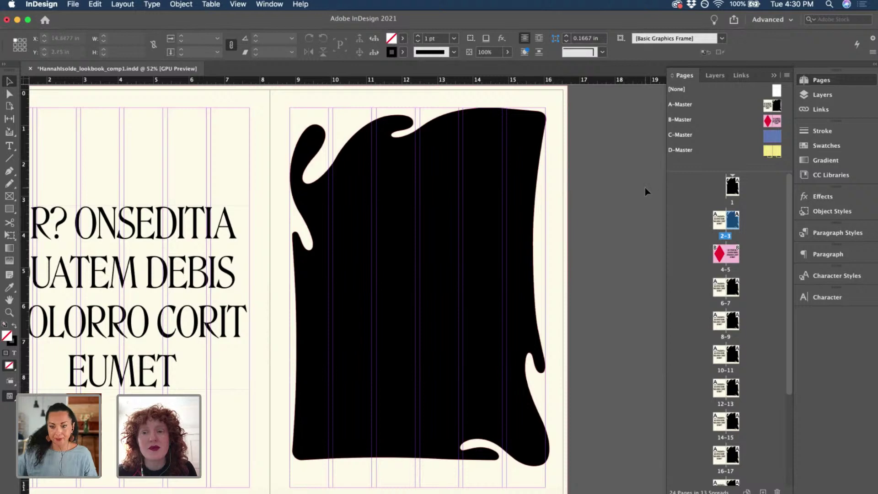
{"action": "scroll", "coordinate": [601, 235], "scroll_direction": "down", "scroll_amount": 2}
{"action": "scroll", "coordinate": [601, 235], "scroll_direction": "left", "scroll_amount": 1}
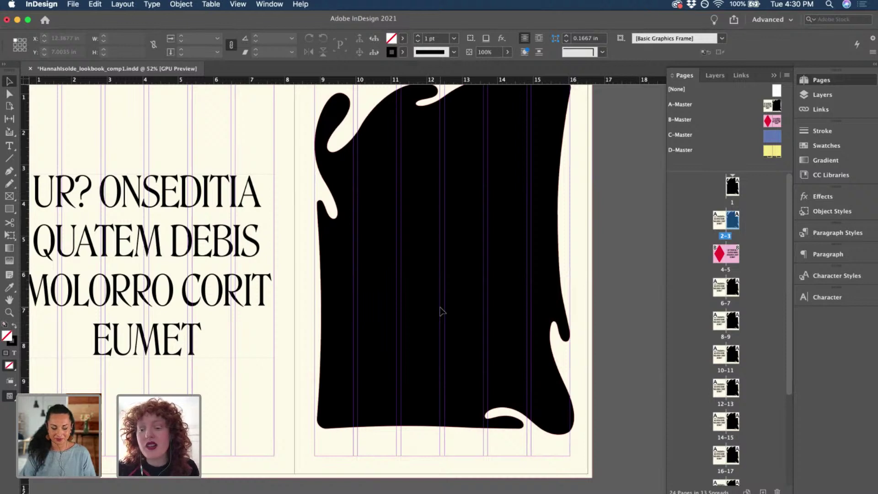
{"action": "left_click", "coordinate": [414, 270]}
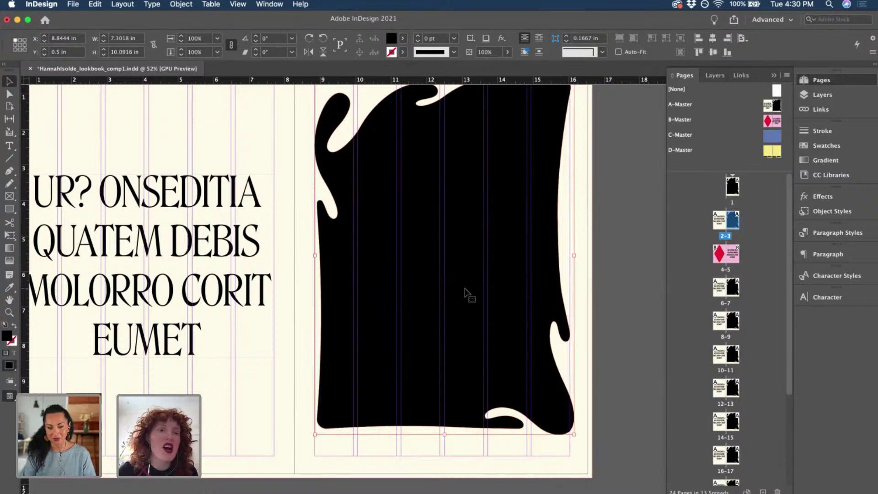
{"action": "left_click", "coordinate": [624, 271]}
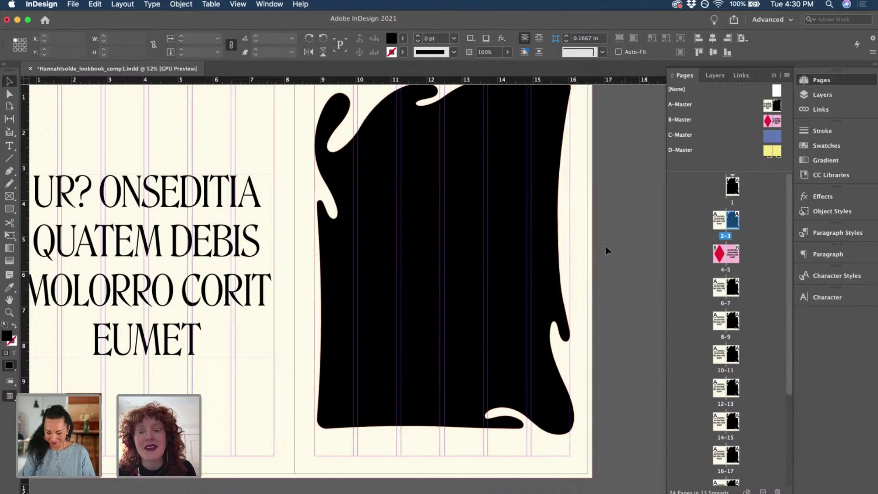
{"action": "scroll", "coordinate": [485, 204], "scroll_direction": "down", "scroll_amount": 5}
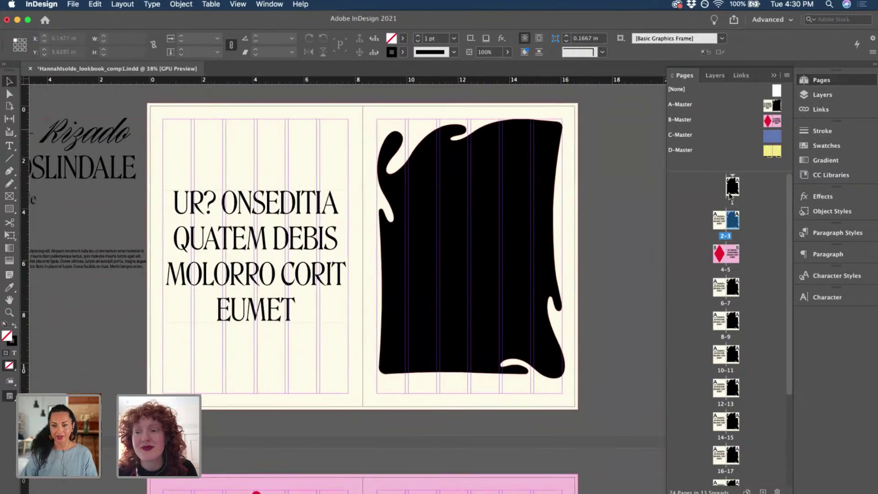
Move the heading text frame on A-Master's left page from the background colour layer to the Type layer.
{"action": "double_click", "coordinate": [770, 109]}
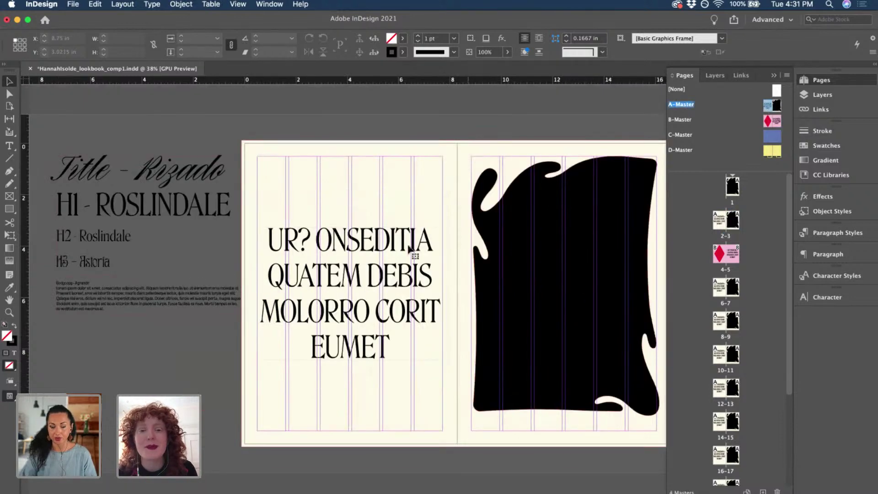
{"action": "left_click", "coordinate": [410, 249]}
{"action": "left_click", "coordinate": [823, 95]}
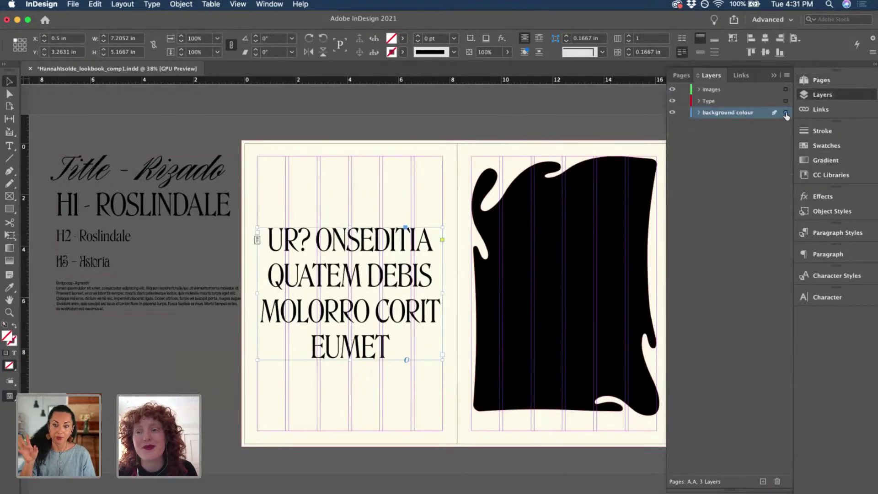
{"action": "left_click_drag", "start_coordinate": [786, 114], "coordinate": [786, 101]}
Move the heading text frame on B-Master's right page to the Type layer and deselect it.
{"action": "left_click", "coordinate": [821, 80]}
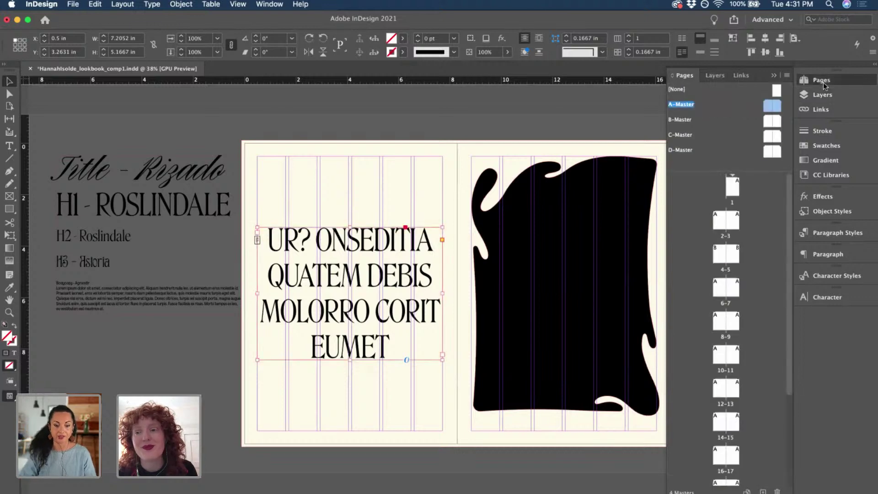
{"action": "double_click", "coordinate": [776, 122]}
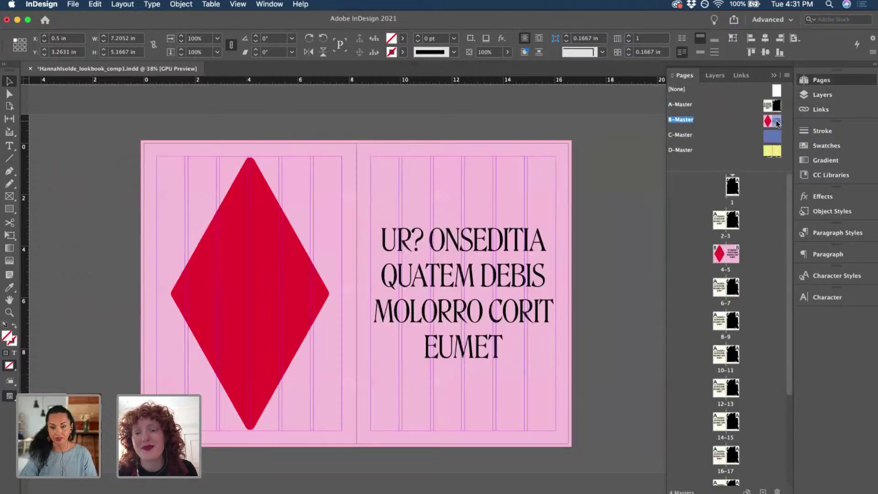
{"action": "left_click", "coordinate": [809, 97]}
{"action": "left_click_drag", "start_coordinate": [785, 113], "coordinate": [785, 102]}
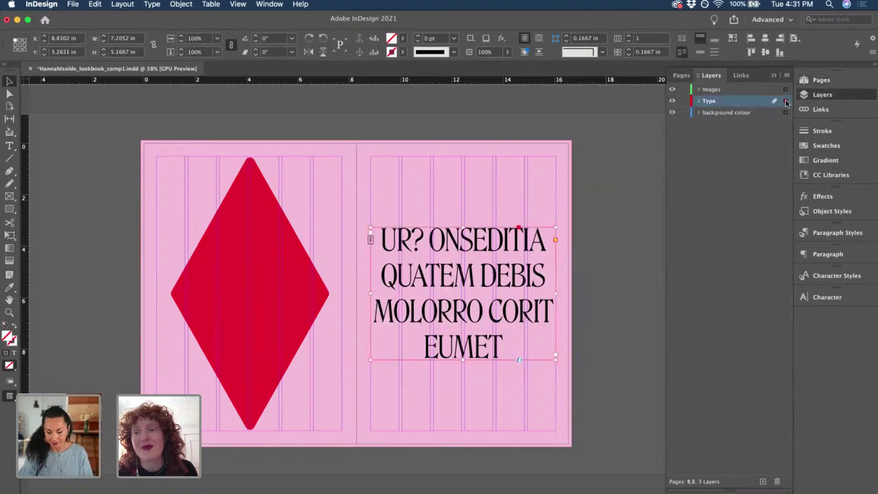
{"action": "left_click", "coordinate": [673, 201]}
Move both body text frames on D-Master to the Type layer and save the document.
{"action": "left_click", "coordinate": [819, 80]}
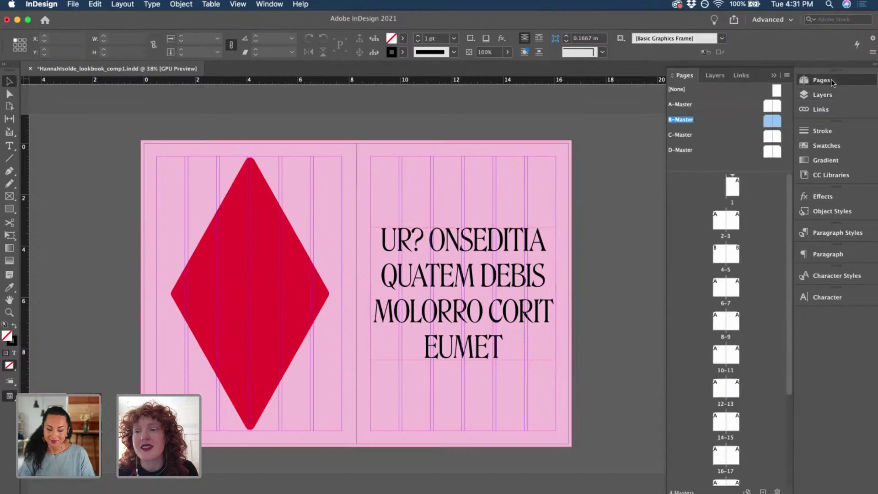
{"action": "double_click", "coordinate": [768, 155]}
{"action": "left_click", "coordinate": [554, 421]}
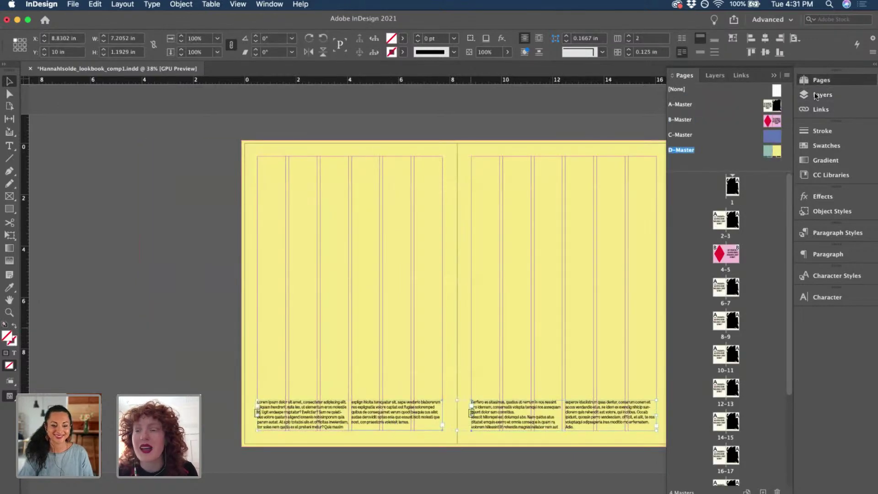
{"action": "left_click", "coordinate": [815, 95]}
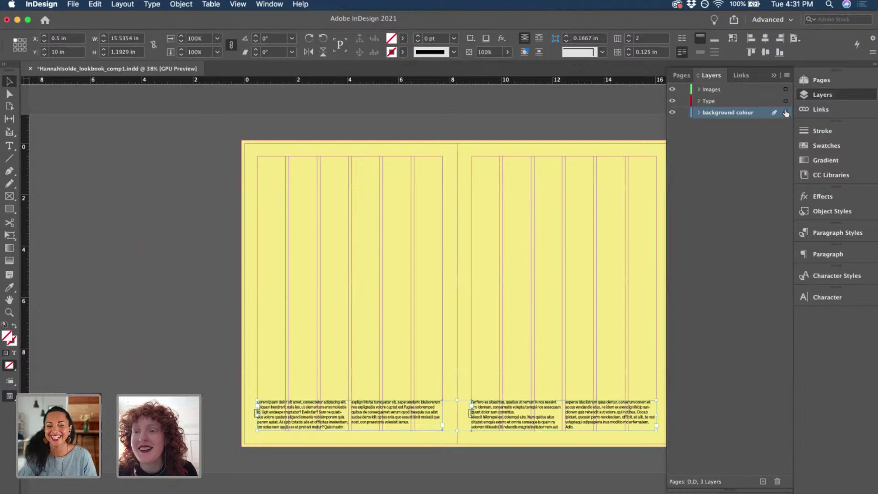
{"action": "left_click_drag", "start_coordinate": [786, 113], "coordinate": [786, 101]}
{"action": "left_click", "coordinate": [523, 125]}
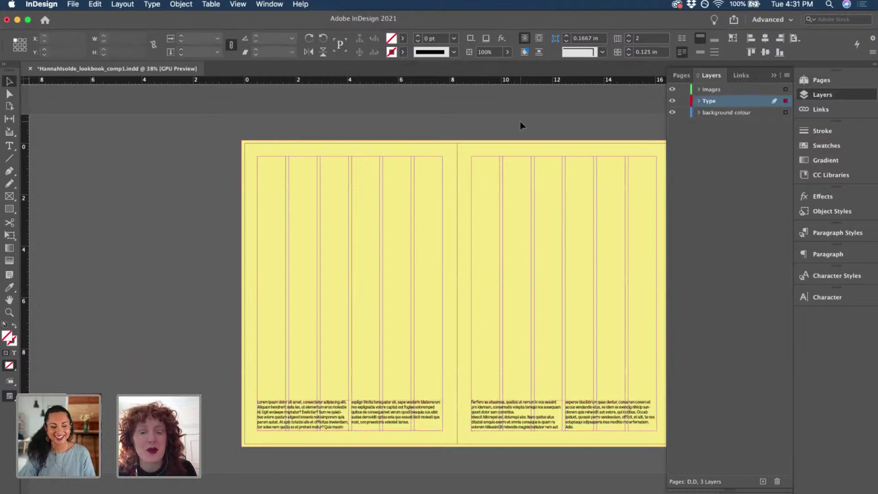
{"action": "key", "text": "super+s"}
Copy the heading text frame from A-Master's left page and paste it in place on C-Master.
{"action": "left_click", "coordinate": [824, 82]}
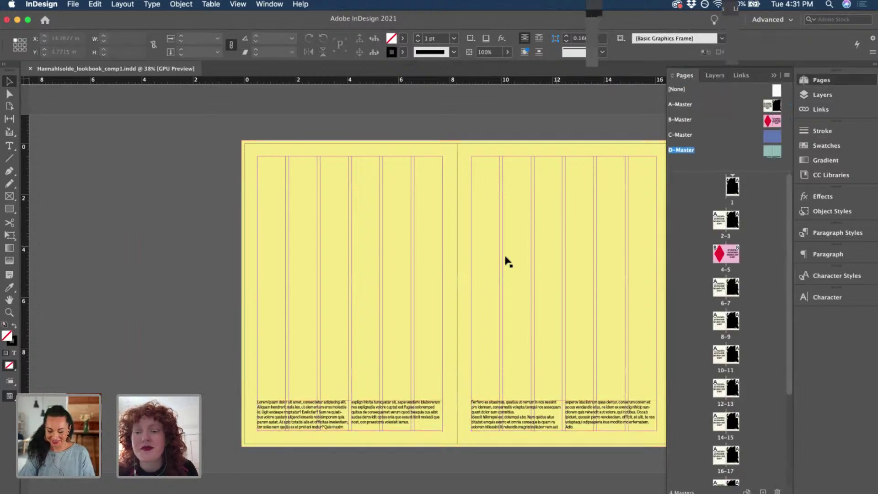
{"action": "scroll", "coordinate": [508, 262], "scroll_direction": "right", "scroll_amount": 1}
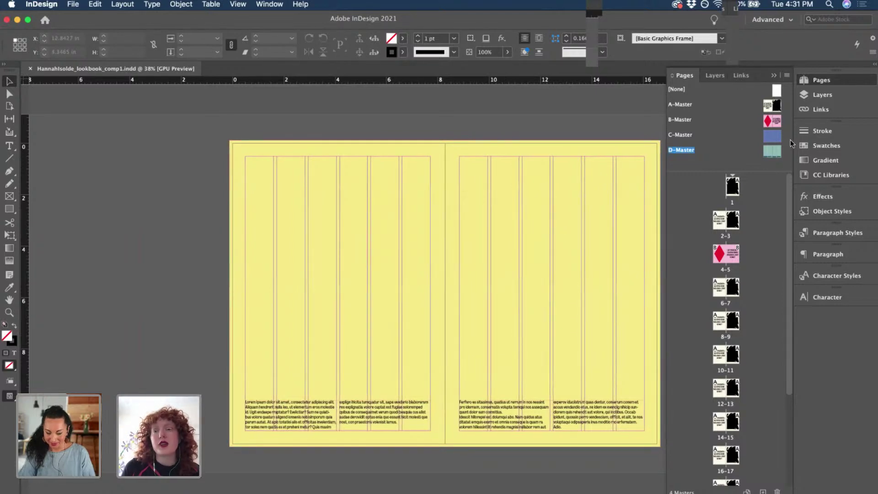
{"action": "scroll", "coordinate": [553, 292], "scroll_direction": "up", "scroll_amount": 2}
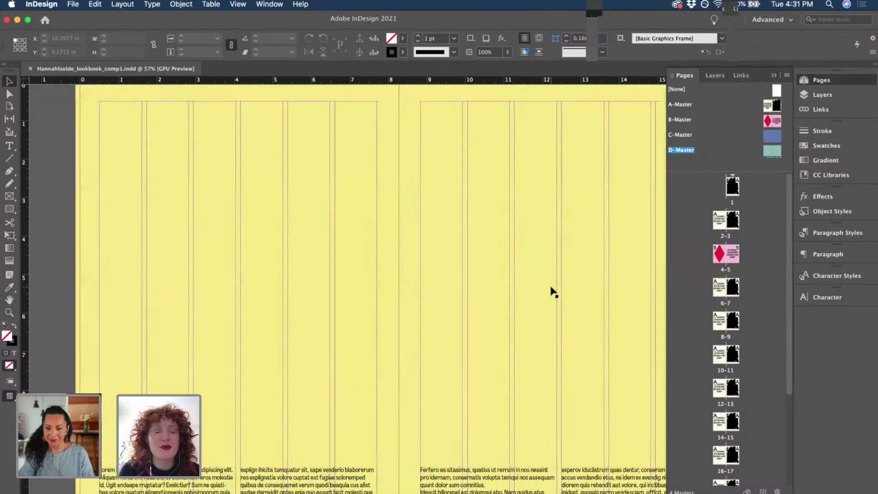
{"action": "double_click", "coordinate": [771, 106]}
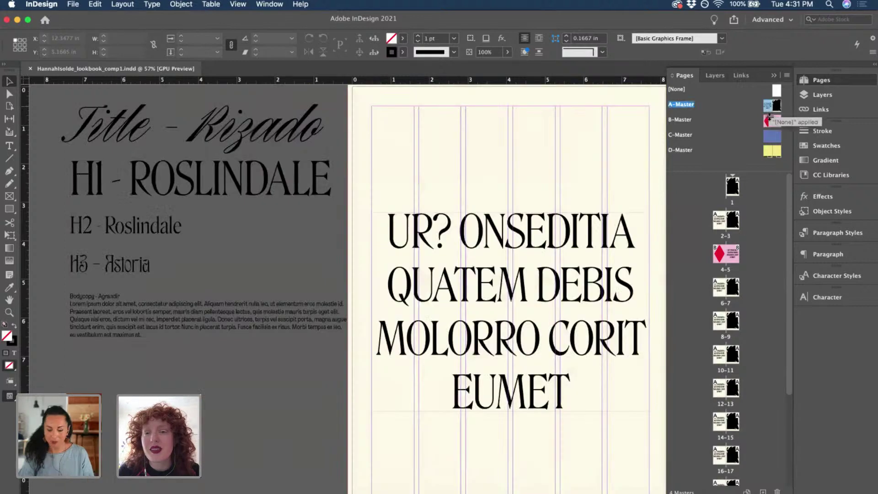
{"action": "scroll", "coordinate": [590, 206], "scroll_direction": "right", "scroll_amount": 5}
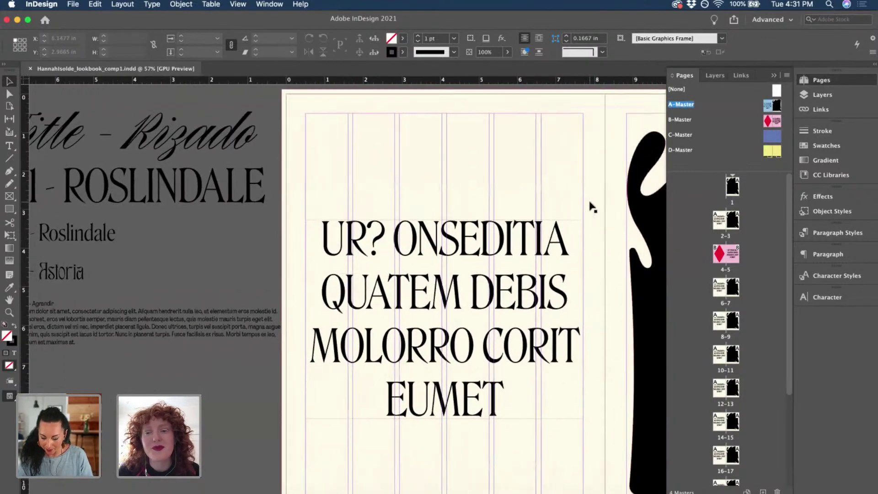
{"action": "scroll", "coordinate": [589, 205], "scroll_direction": "right", "scroll_amount": 2}
{"action": "scroll", "coordinate": [590, 201], "scroll_direction": "down", "scroll_amount": 1}
{"action": "scroll", "coordinate": [590, 202], "scroll_direction": "right", "scroll_amount": 5}
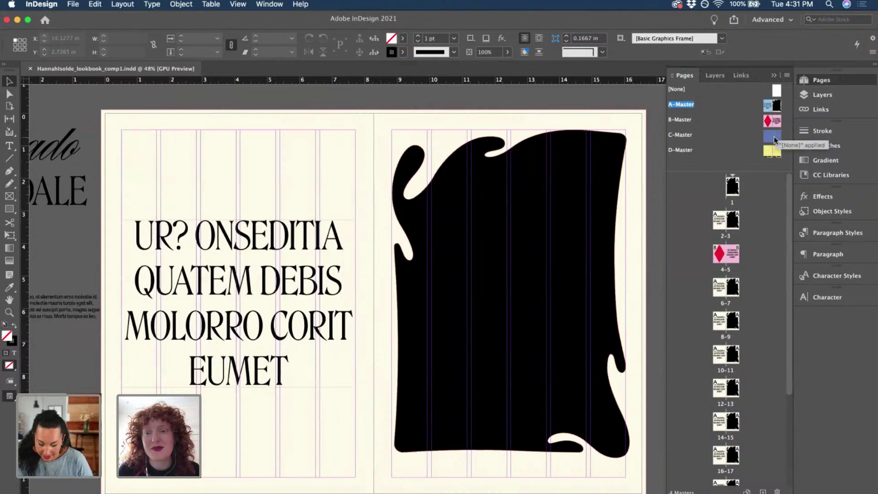
{"action": "left_click", "coordinate": [300, 250]}
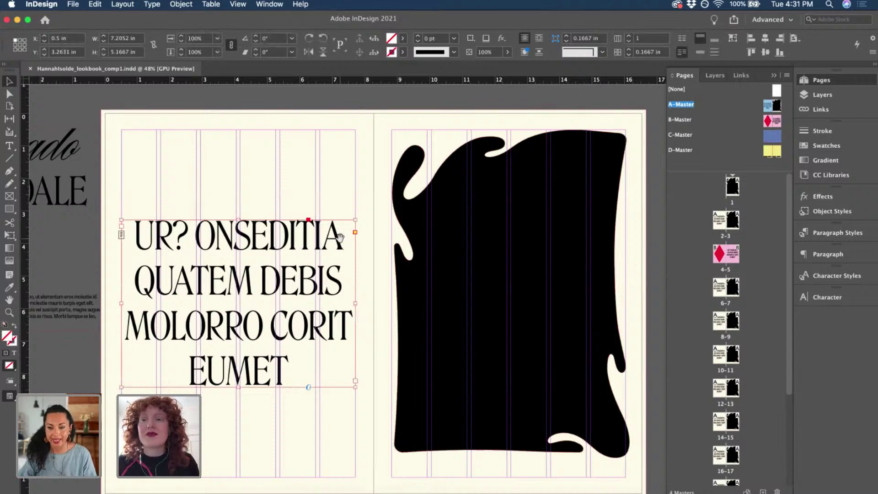
{"action": "double_click", "coordinate": [772, 143]}
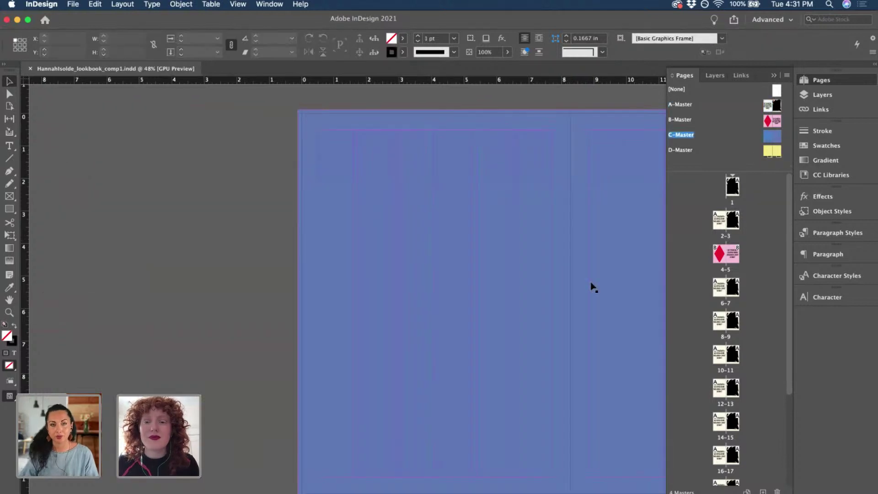
{"action": "left_click", "coordinate": [587, 290]}
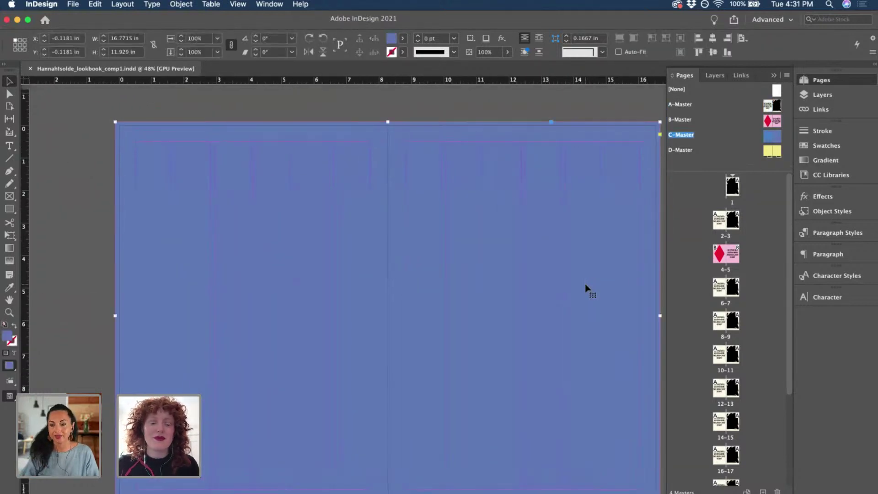
{"action": "key", "text": "super+alt+shift+v"}
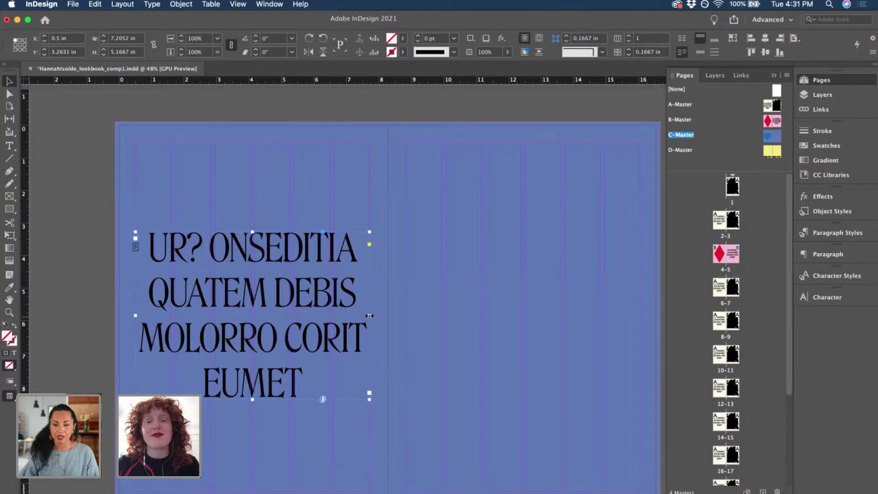
Resize the pasted heading frame across both C-Master pages, about 13.09 in wide and 8.16 in high.
{"action": "left_click_drag", "start_coordinate": [369, 316], "coordinate": [640, 315]}
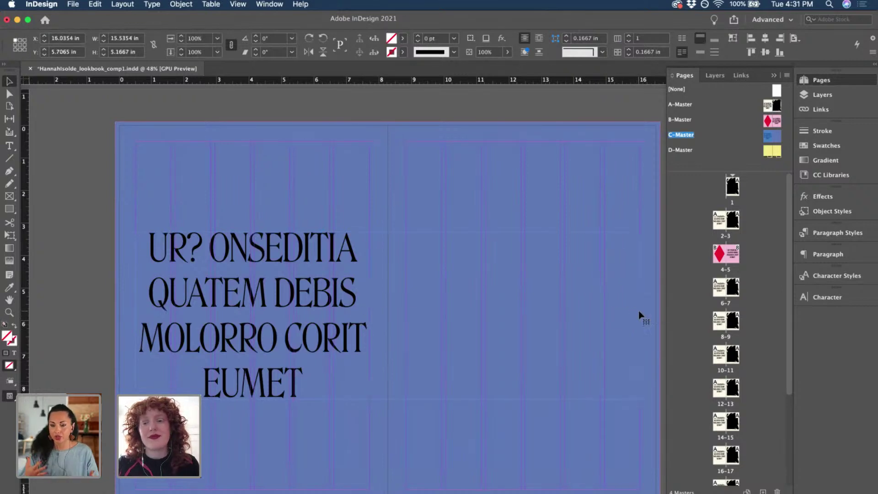
{"action": "left_click_drag", "start_coordinate": [389, 231], "coordinate": [387, 183]}
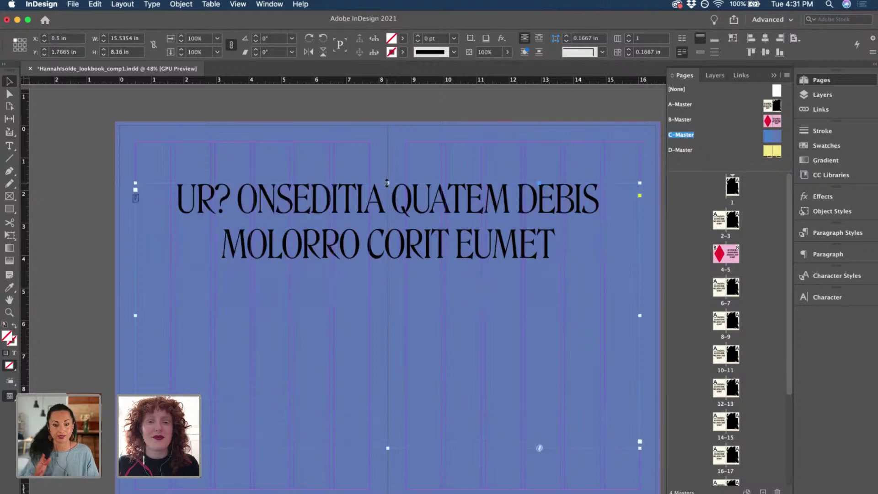
{"action": "left_click_drag", "start_coordinate": [640, 316], "coordinate": [600, 316]}
Replace the placeholder heading text in the C-Master frame with DAISY.
{"action": "double_click", "coordinate": [471, 207]}
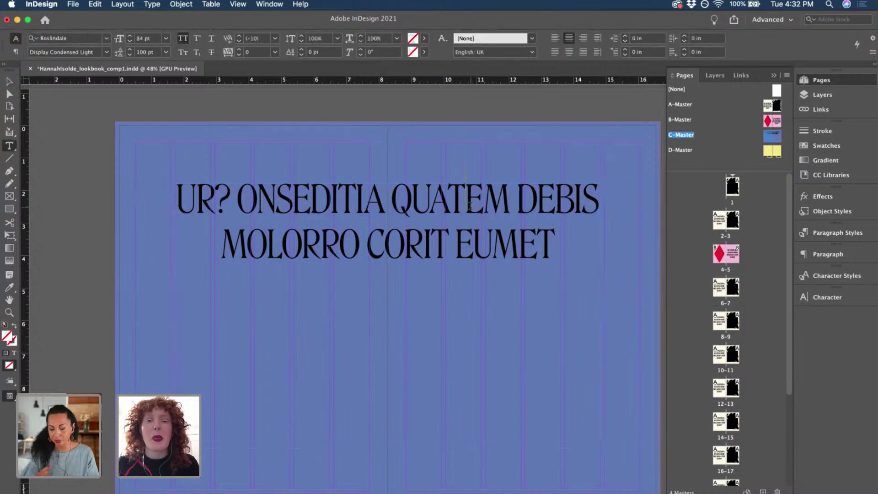
{"action": "key", "text": "super+a"}
{"action": "key", "text": "BackSpace"}
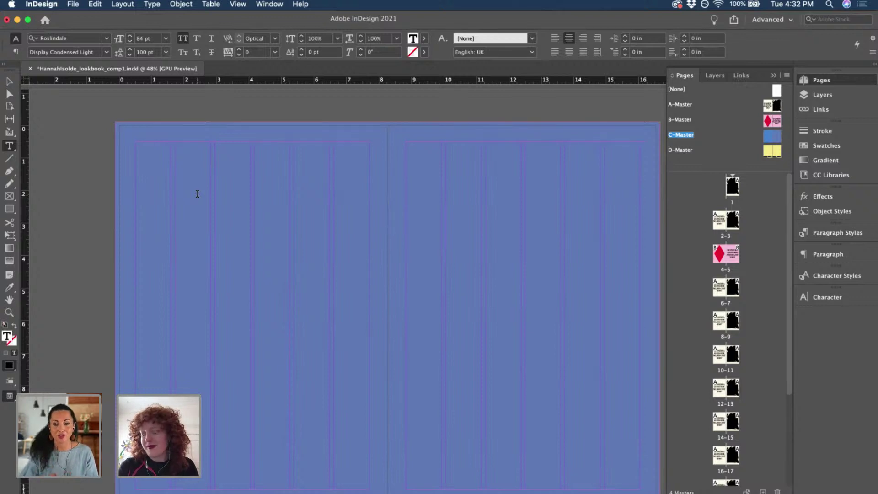
{"action": "type", "text": "DAI"}
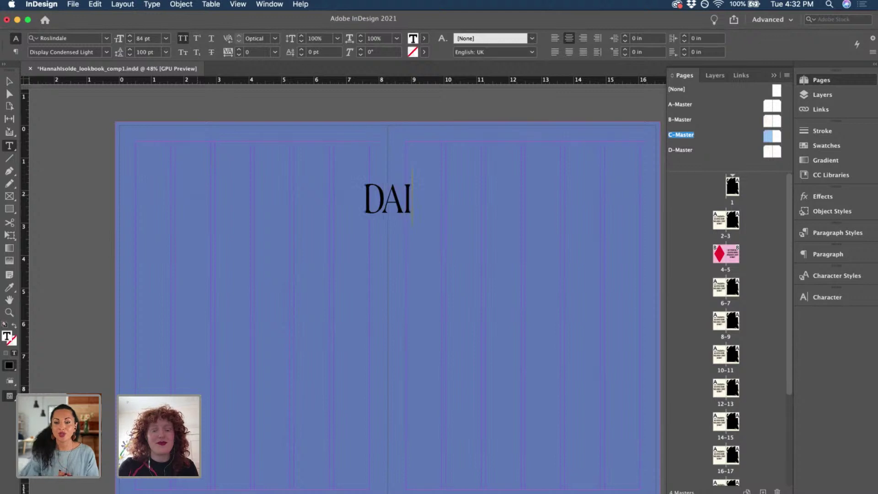
{"action": "key", "text": "BackSpace"}
{"action": "key", "text": "BackSpace"}
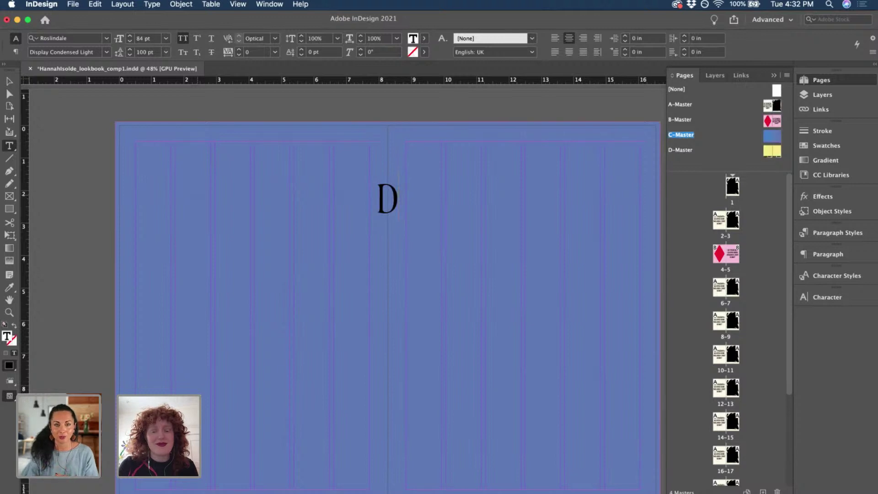
{"action": "type", "text": "AISY"}
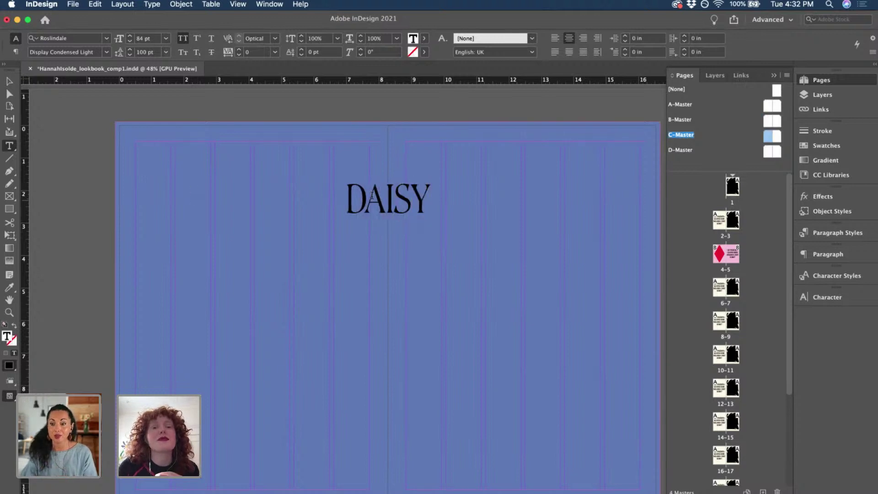
Enlarge the DAISY frame to the spread's margins, with its top at Y 0.5 in and height about 10.69 in.
{"action": "double_click", "coordinate": [372, 195]}
{"action": "key", "text": "Escape"}
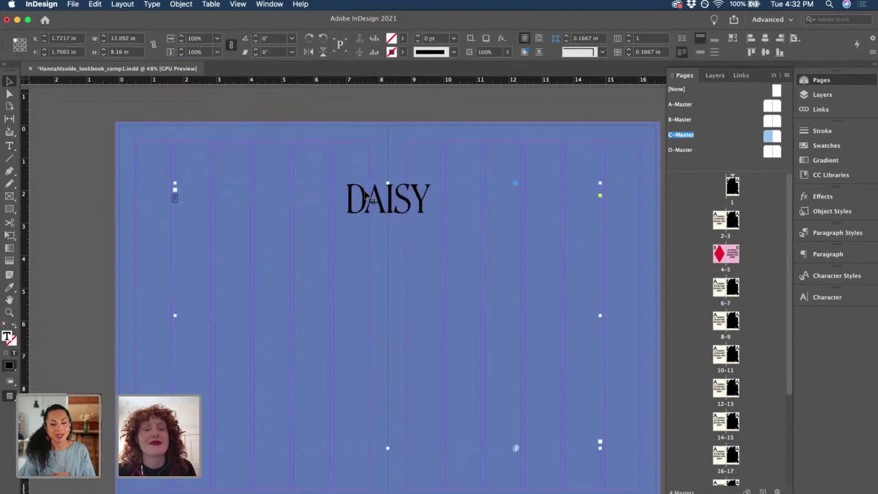
{"action": "left_click_drag", "start_coordinate": [388, 183], "coordinate": [388, 141]}
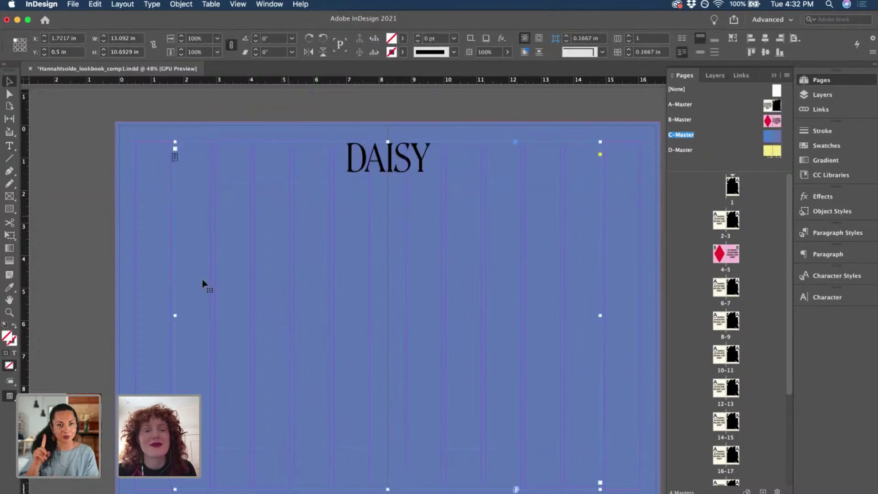
{"action": "left_click_drag", "start_coordinate": [178, 316], "coordinate": [135, 315]}
Change the font of the DAISY heading on C-Master to TAN - ASTORIA.
{"action": "triple_click", "coordinate": [402, 165]}
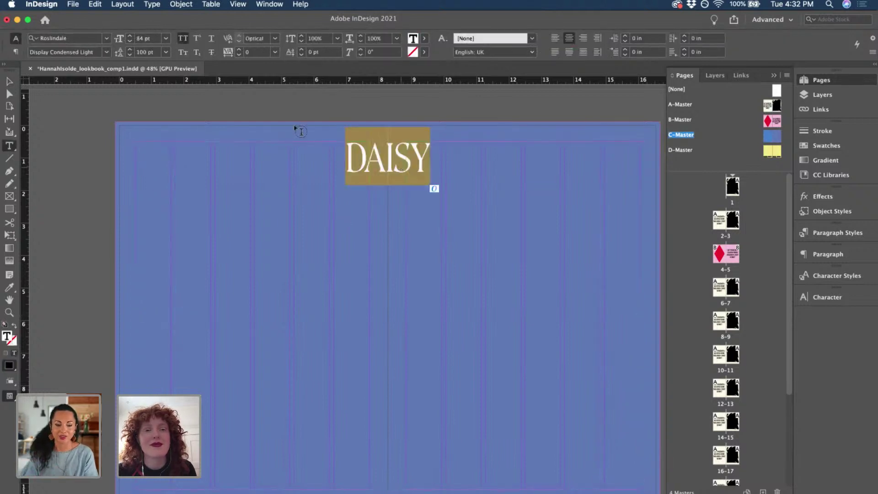
{"action": "left_click", "coordinate": [79, 38]}
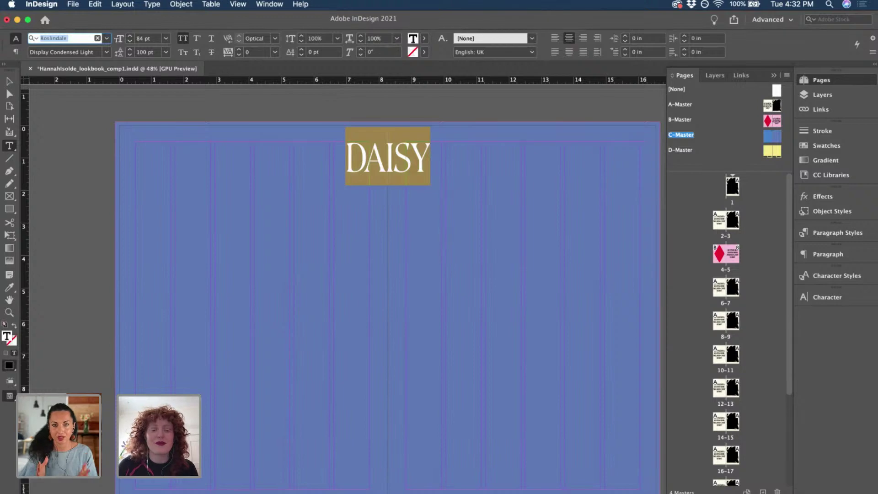
{"action": "type", "text": "aston"}
{"action": "type", "text": "ia"}
{"action": "left_click", "coordinate": [172, 87]}
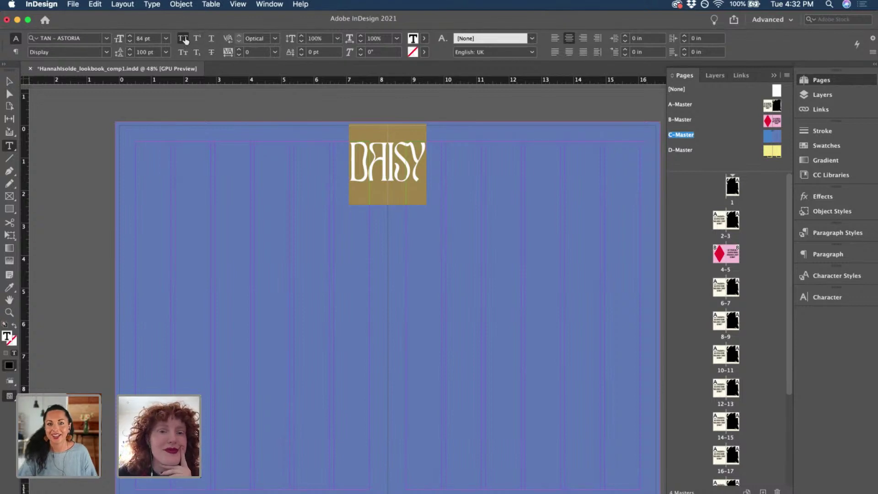
Apply the cream swatch c2m0y14k0 as the fill colour of the DAISY heading text.
{"action": "left_click", "coordinate": [425, 39]}
{"action": "left_click", "coordinate": [362, 117]}
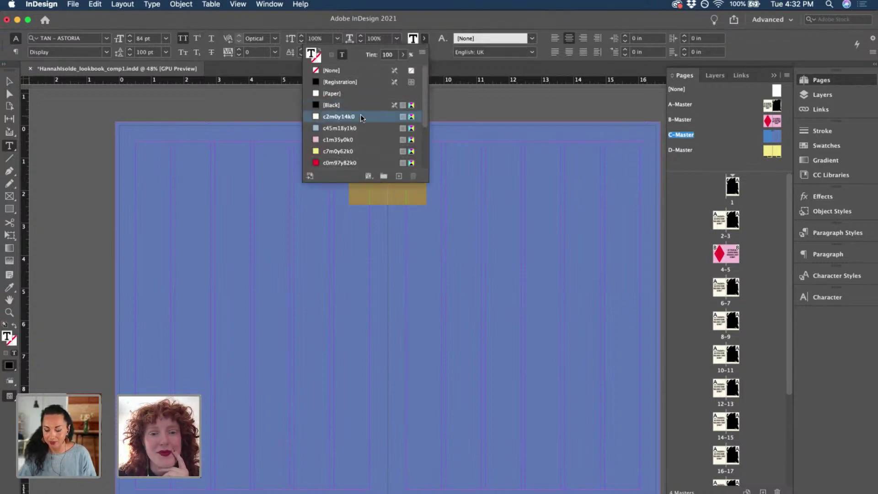
{"action": "left_click", "coordinate": [386, 171]}
Select the whole DAISY heading and set its font size to 500 pt.
{"action": "key", "text": "super+a"}
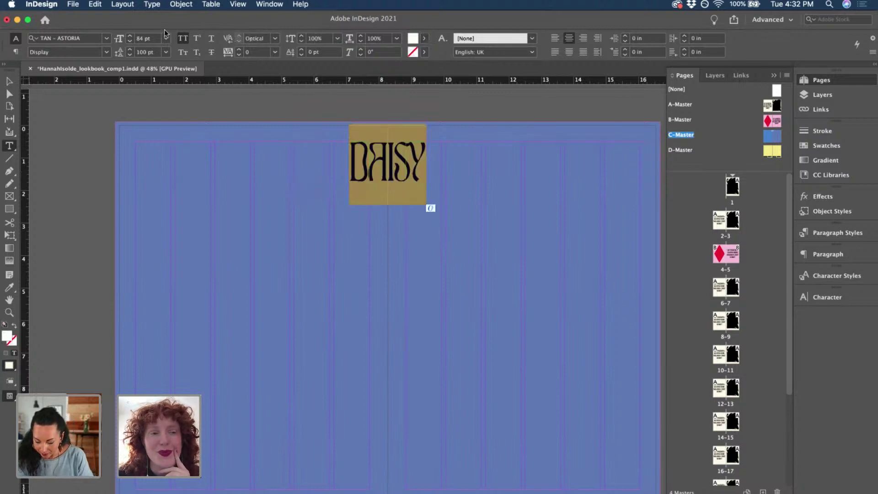
{"action": "double_click", "coordinate": [131, 36]}
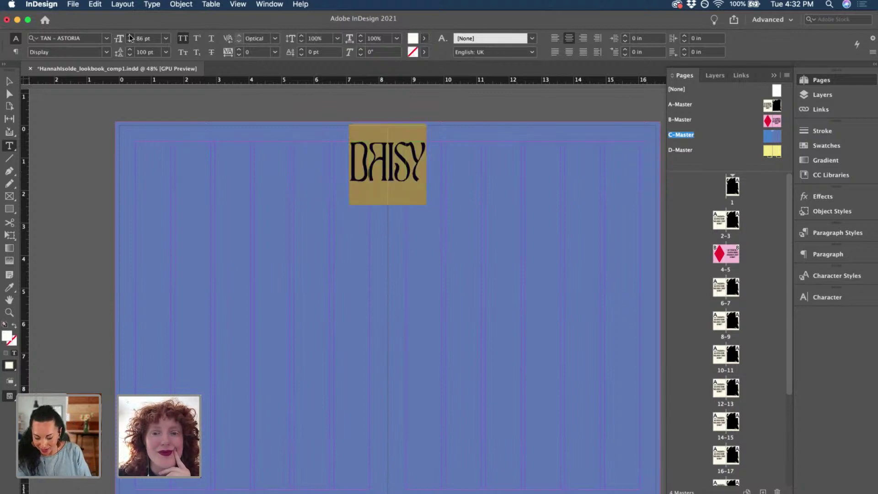
{"action": "left_click", "coordinate": [130, 37]}
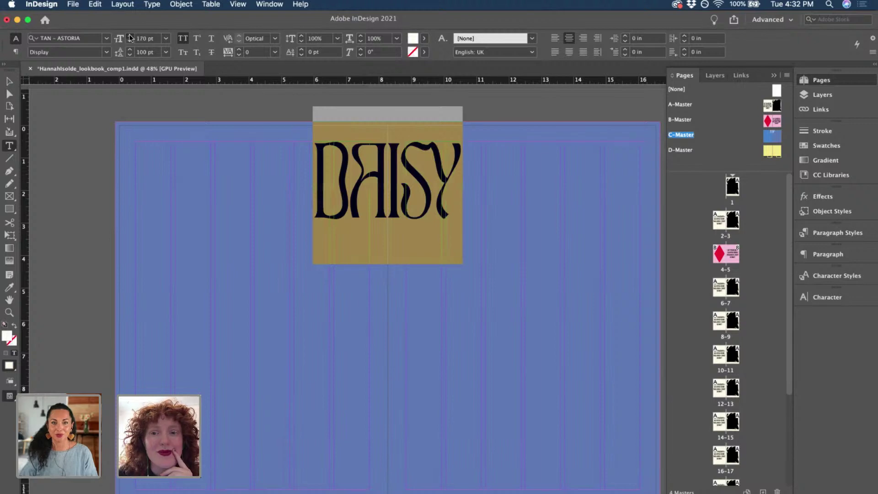
{"action": "left_click", "coordinate": [130, 36]}
{"action": "double_click", "coordinate": [138, 39]}
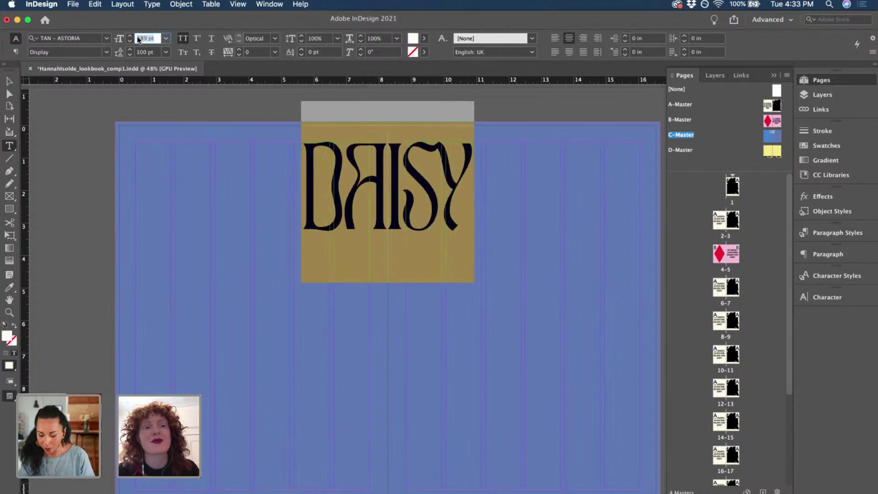
{"action": "type", "text": "500"}
{"action": "key", "text": "Return"}
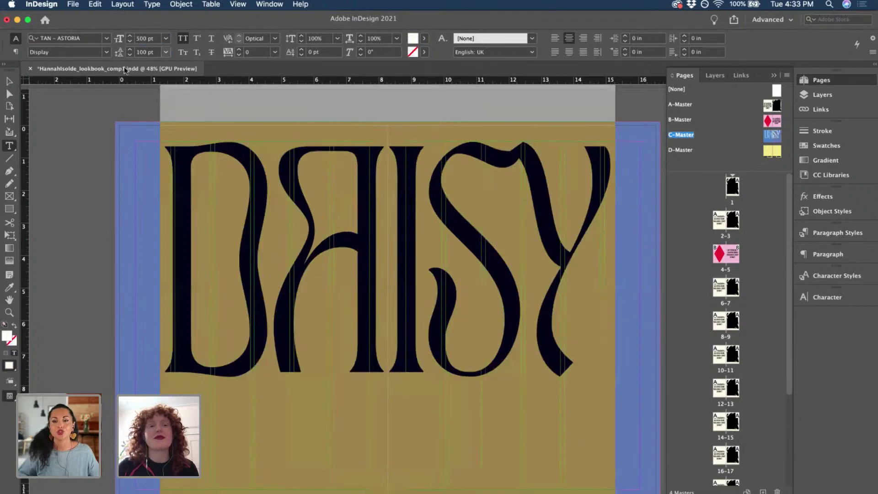
Increase the DAISY heading's font size in small increments to 556 pt so it spans the spread's margins.
{"action": "left_click", "coordinate": [129, 36]}
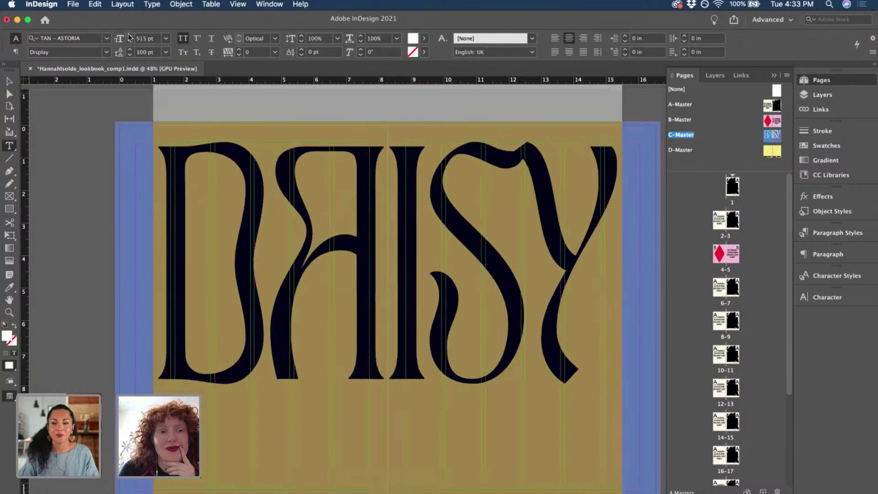
{"action": "left_click", "coordinate": [130, 36]}
{"action": "left_click", "coordinate": [130, 37]}
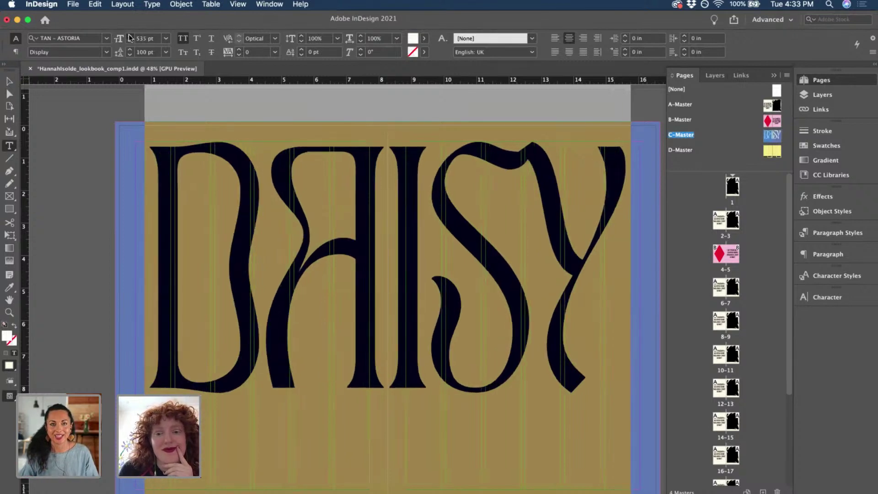
{"action": "left_click", "coordinate": [130, 36]}
{"action": "left_click", "coordinate": [130, 36]}
{"action": "left_click", "coordinate": [130, 37]}
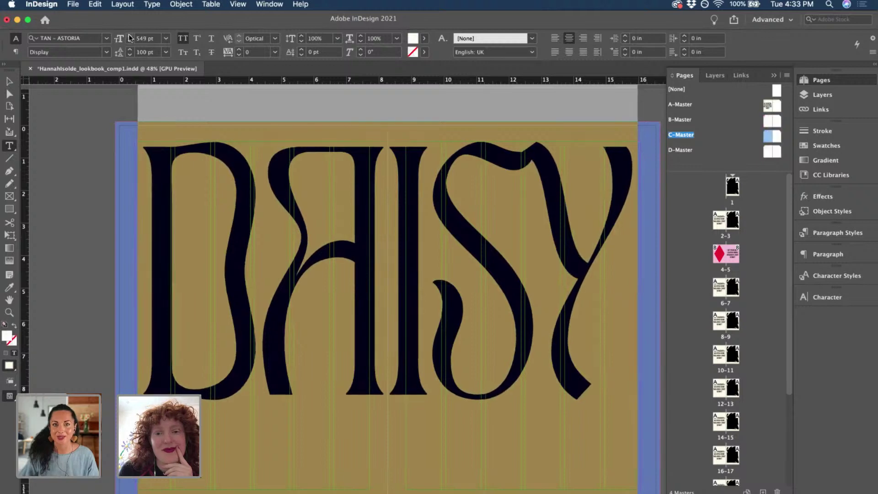
{"action": "left_click", "coordinate": [130, 37]}
{"action": "left_click", "coordinate": [130, 37]}
{"action": "left_click", "coordinate": [130, 37]}
{"action": "left_click", "coordinate": [130, 36]}
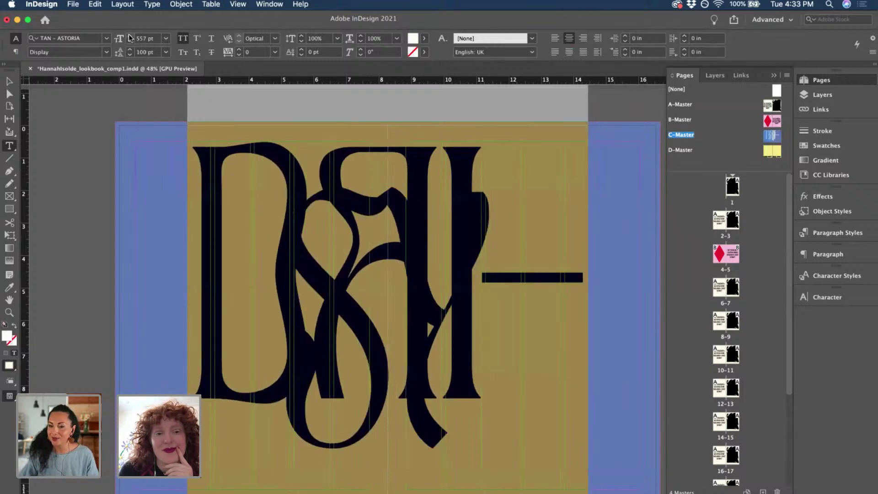
Shorten the DAISY text frame from its bottom edge to just below the letters, about 8.125 in high.
{"action": "left_click", "coordinate": [5, 86]}
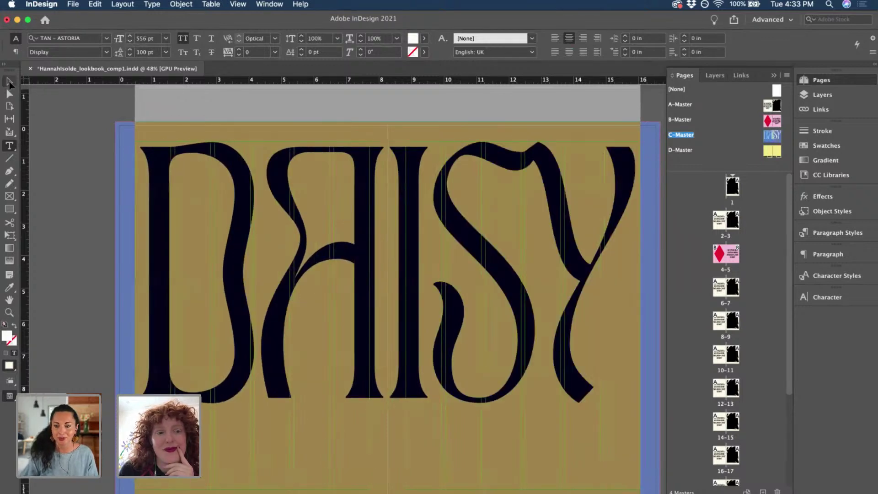
{"action": "scroll", "coordinate": [91, 158], "scroll_direction": "down", "scroll_amount": 1}
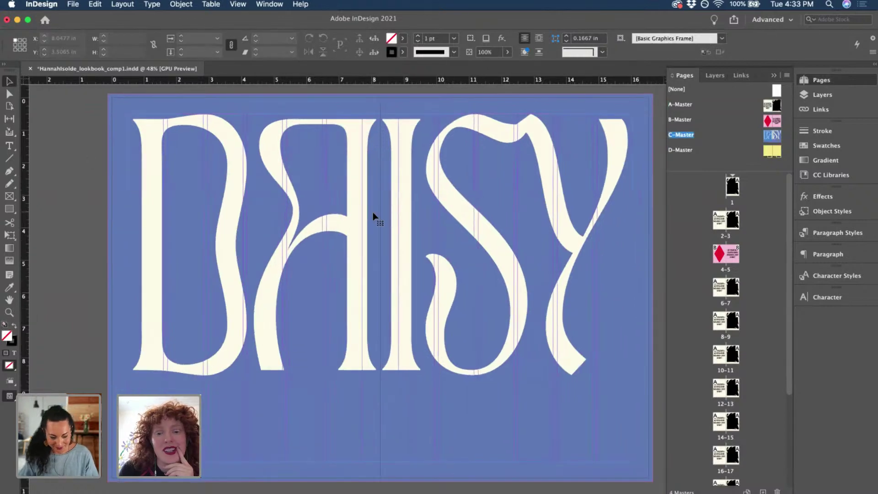
{"action": "left_click_drag", "start_coordinate": [380, 462], "coordinate": [379, 378]}
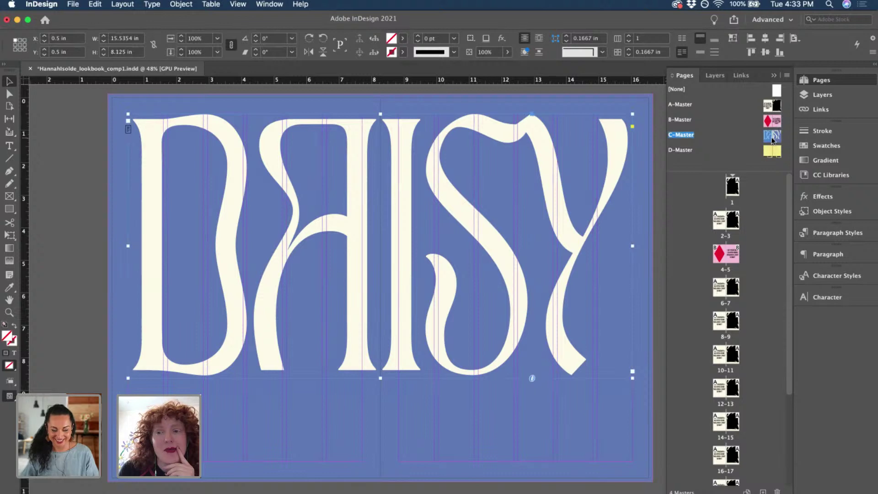
Examine the title, heading and body copy typeface samples on the pasteboard beside A-Master.
{"action": "double_click", "coordinate": [771, 108]}
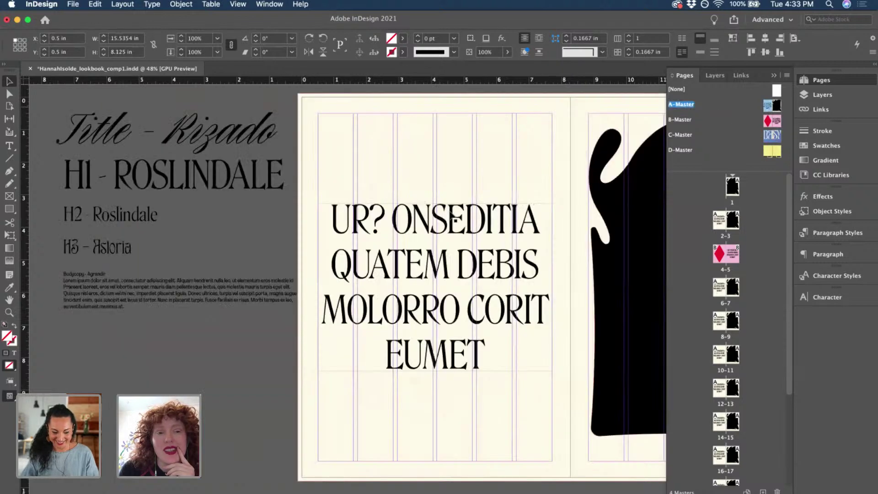
{"action": "scroll", "coordinate": [237, 186], "scroll_direction": "up", "scroll_amount": 5}
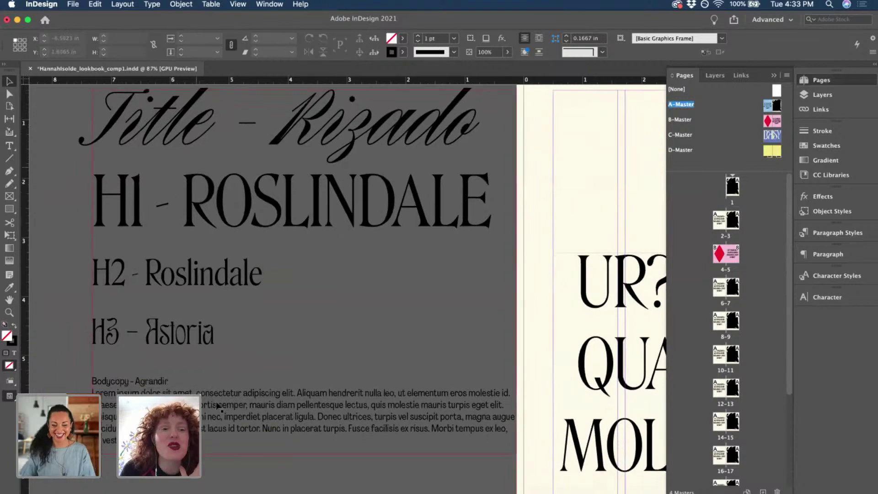
{"action": "scroll", "coordinate": [218, 405], "scroll_direction": "down", "scroll_amount": 2}
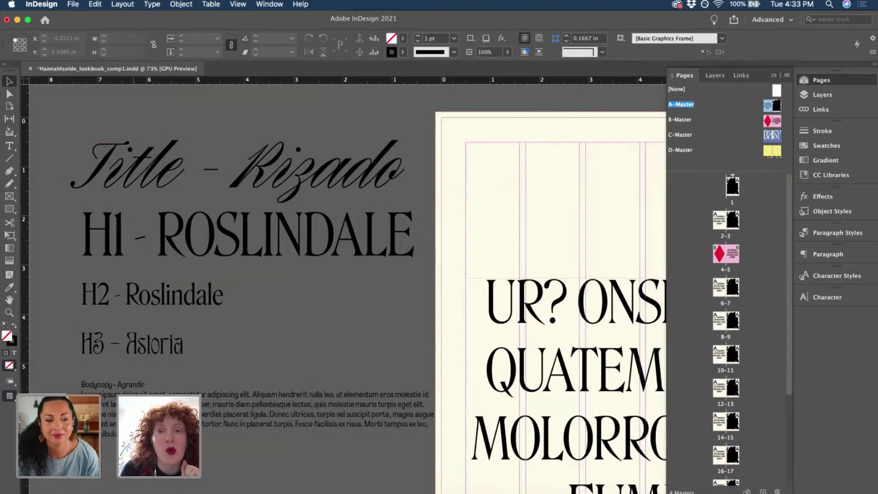
{"action": "key", "text": "super+minus"}
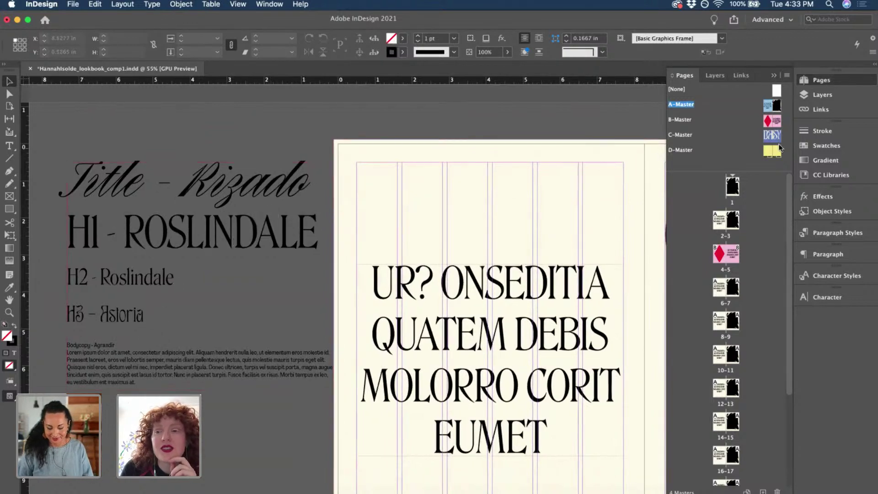
Return to C-Master and show the DAISY spread in Preview mode, without guides or frame edges.
{"action": "double_click", "coordinate": [681, 134]}
{"action": "scroll", "coordinate": [593, 218], "scroll_direction": "down", "scroll_amount": 1}
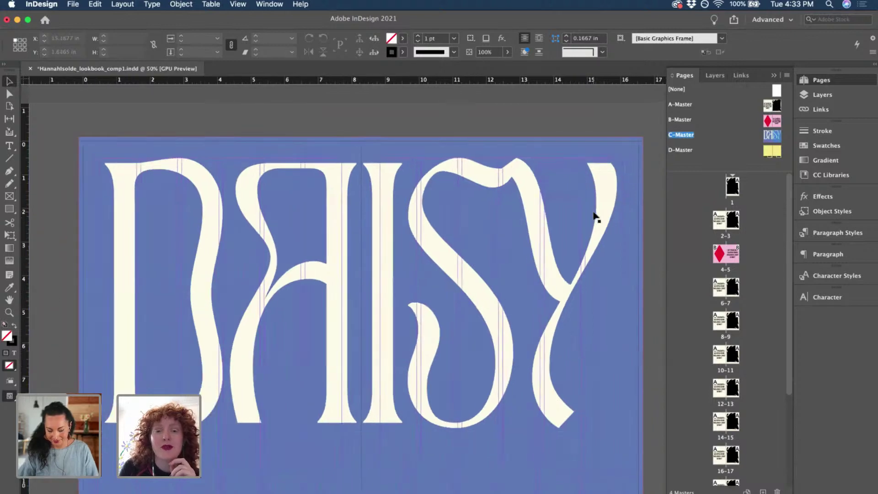
{"action": "scroll", "coordinate": [593, 218], "scroll_direction": "down", "scroll_amount": 1}
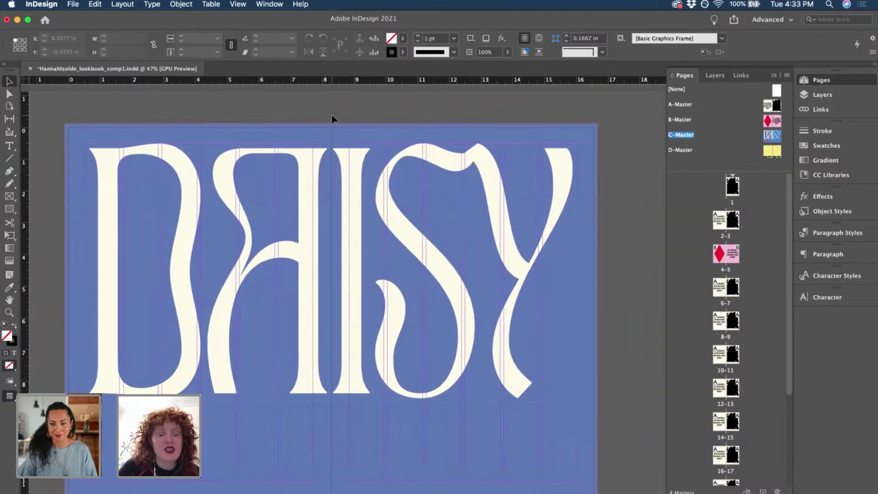
{"action": "key", "text": "w"}
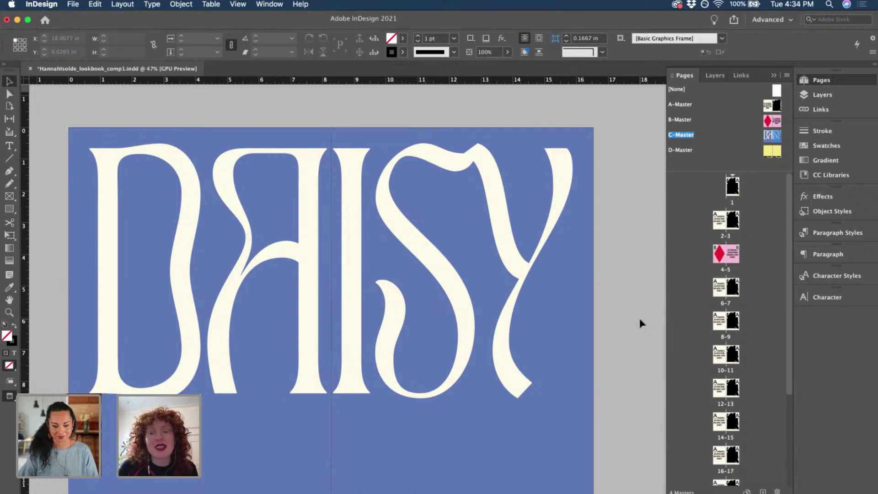
{"action": "scroll", "coordinate": [454, 328], "scroll_direction": "down", "scroll_amount": 3}
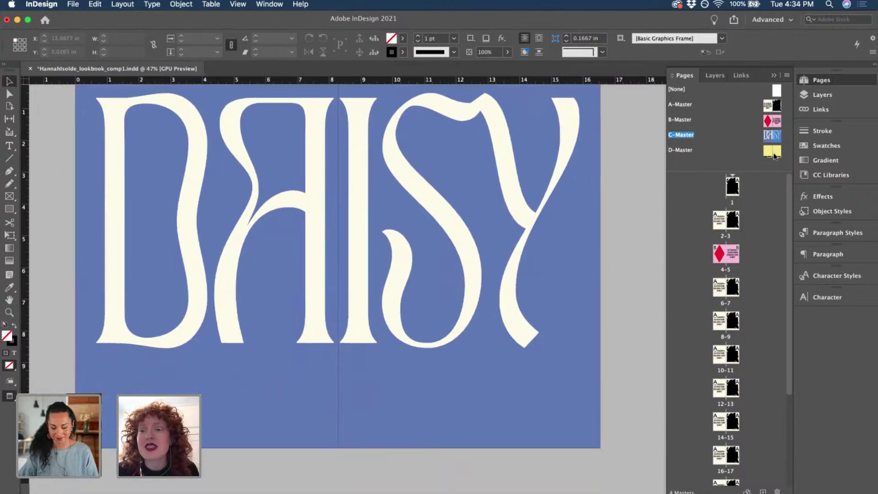
Copy both two-column body text frames from the bottom of D-Master and paste them in place on C-Master.
{"action": "double_click", "coordinate": [774, 156]}
{"action": "left_click", "coordinate": [542, 402]}
{"action": "left_click", "coordinate": [288, 418], "text": "shift"}
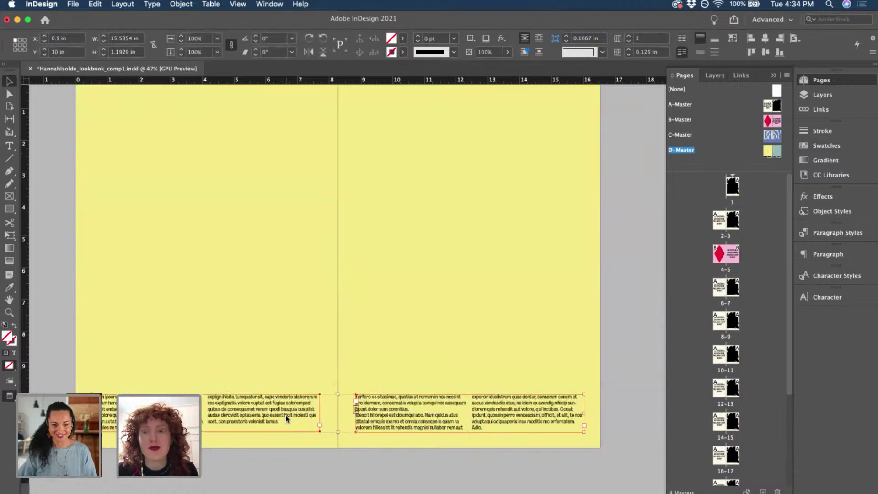
{"action": "double_click", "coordinate": [773, 135]}
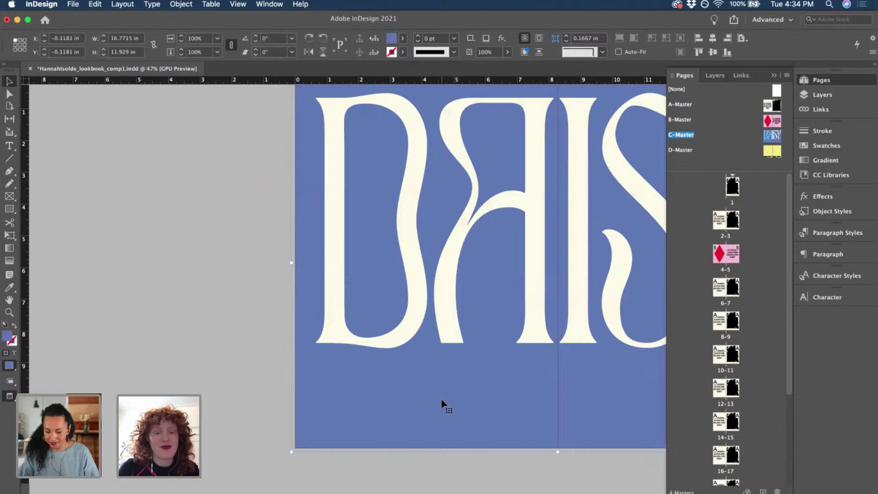
{"action": "key", "text": "super+alt+shift+v"}
{"action": "scroll", "coordinate": [442, 404], "scroll_direction": "right", "scroll_amount": 4}
{"action": "scroll", "coordinate": [442, 404], "scroll_direction": "right", "scroll_amount": 4}
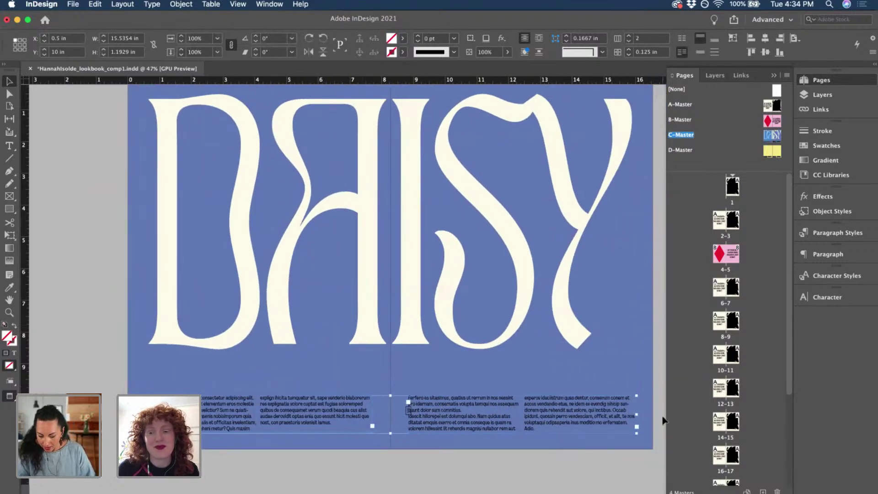
Select the body text on C-Master's right page and fill it with the cream swatch c2m0y14k0.
{"action": "key", "text": "t"}
{"action": "left_click_drag", "start_coordinate": [637, 426], "coordinate": [483, 93]}
{"action": "left_click", "coordinate": [424, 39]}
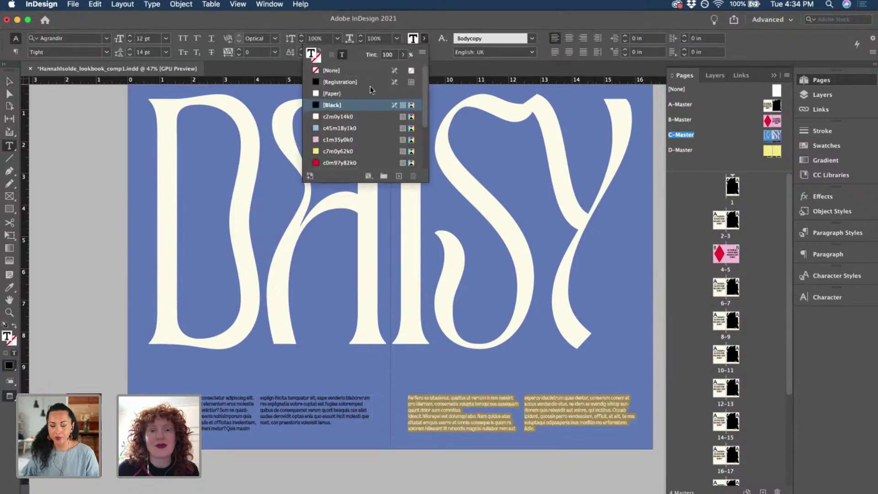
{"action": "left_click", "coordinate": [338, 116]}
Fill all the body text on C-Master's left page with the cream swatch c2m0y14k0 and deselect it.
{"action": "triple_click", "coordinate": [313, 416]}
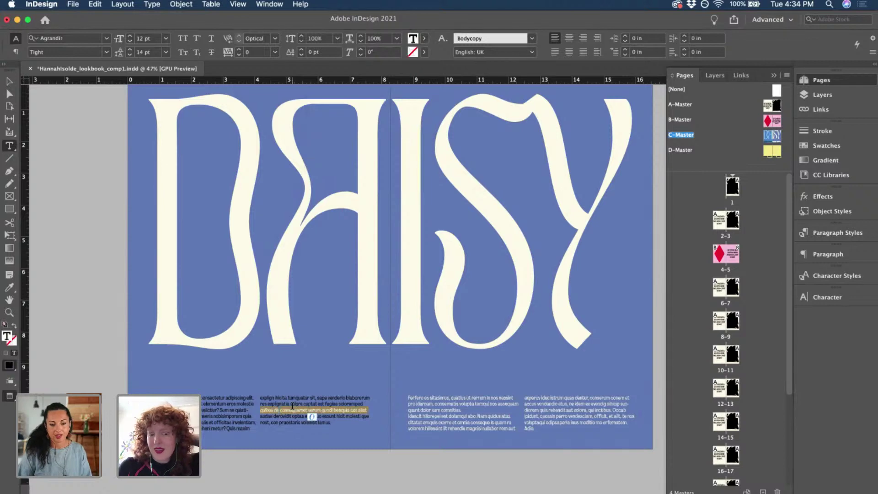
{"action": "key", "text": "super+a"}
{"action": "left_click", "coordinate": [424, 39]}
{"action": "scroll", "coordinate": [350, 120], "scroll_direction": "down", "scroll_amount": 5}
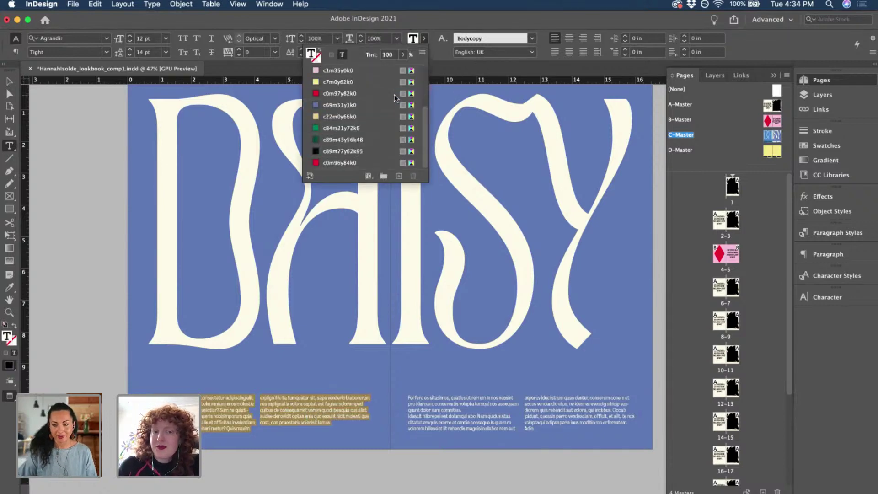
{"action": "scroll", "coordinate": [343, 110], "scroll_direction": "up", "scroll_amount": 4}
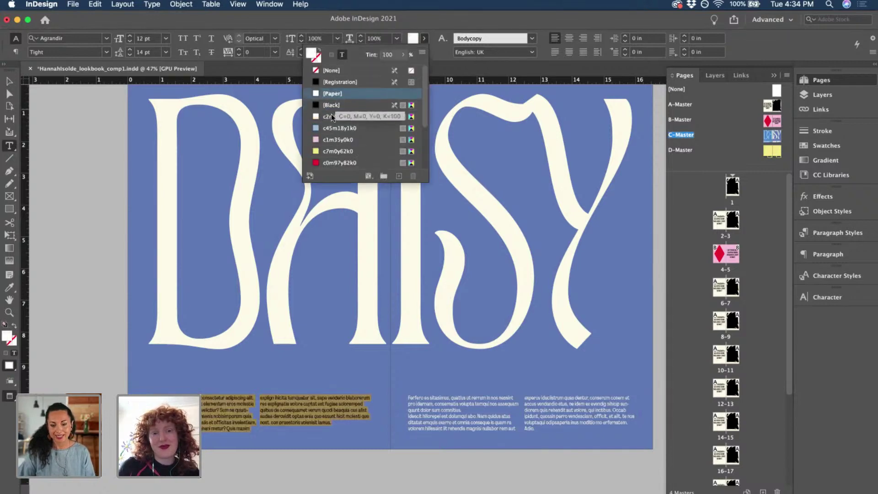
{"action": "left_click", "coordinate": [338, 116]}
{"action": "left_click", "coordinate": [8, 81]}
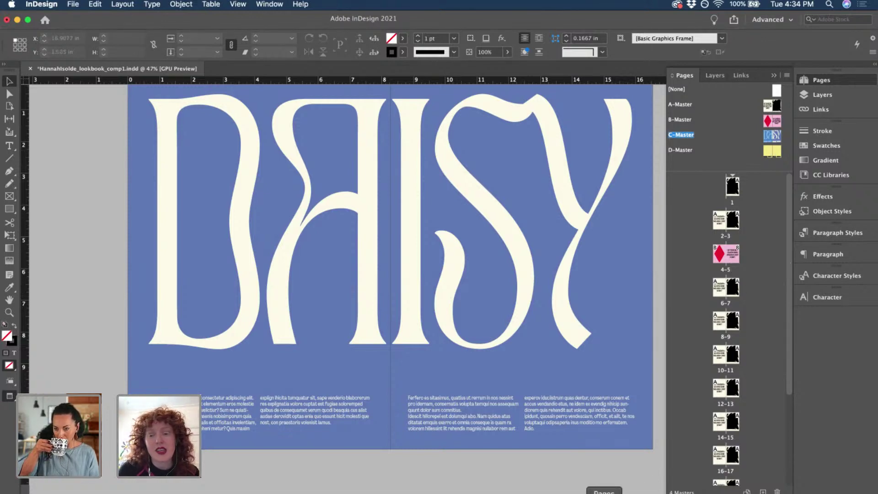
Switch to the SS21-DaisyDaze copy document and review its intro, brand and clothing text, selecting the Daisy daze intro paragraph, before returning to InDesign.
{"action": "left_click", "coordinate": [604, 492]}
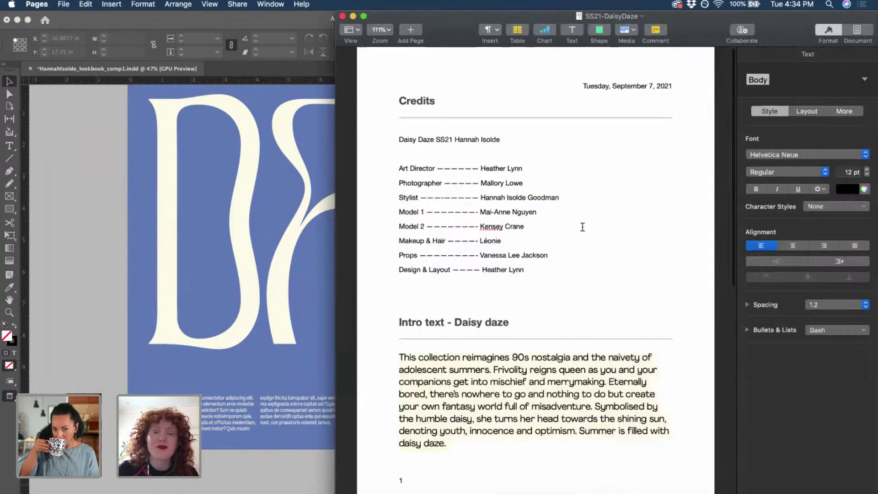
{"action": "scroll", "coordinate": [582, 227], "scroll_direction": "down", "scroll_amount": 5}
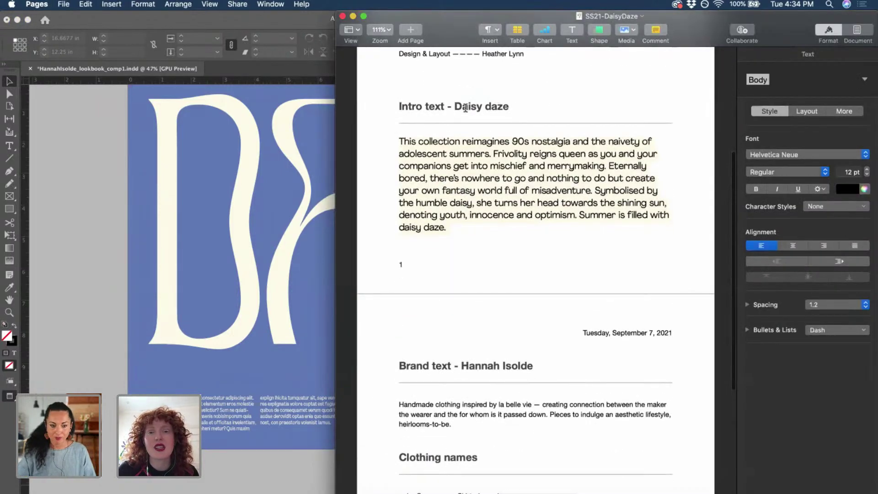
{"action": "left_click_drag", "start_coordinate": [453, 227], "coordinate": [400, 141]}
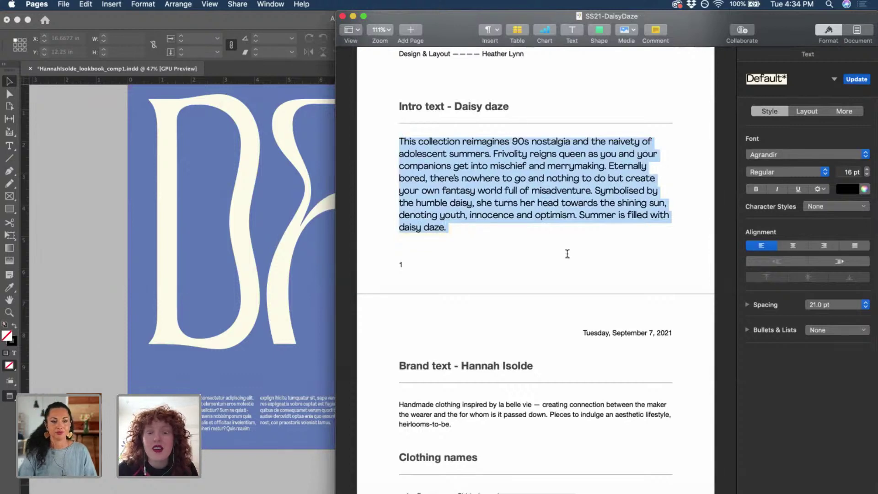
{"action": "scroll", "coordinate": [568, 249], "scroll_direction": "down", "scroll_amount": 2}
{"action": "scroll", "coordinate": [567, 253], "scroll_direction": "down", "scroll_amount": 3}
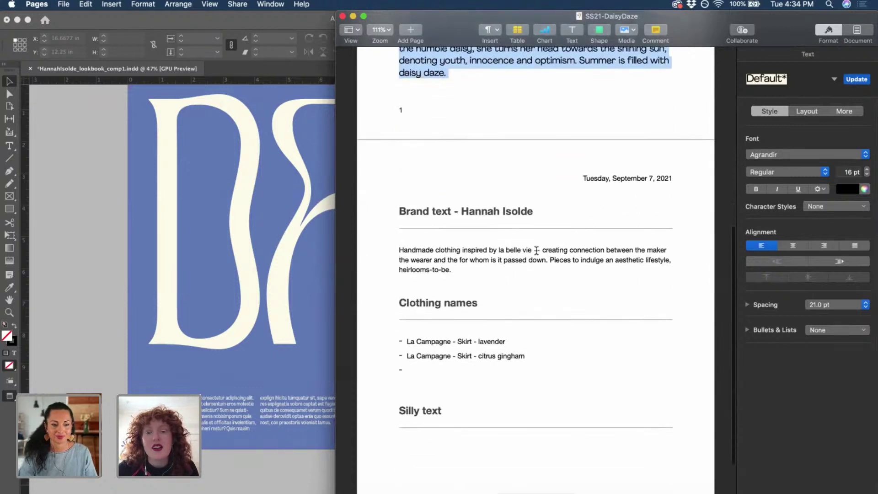
{"action": "scroll", "coordinate": [495, 309], "scroll_direction": "up", "scroll_amount": 10}
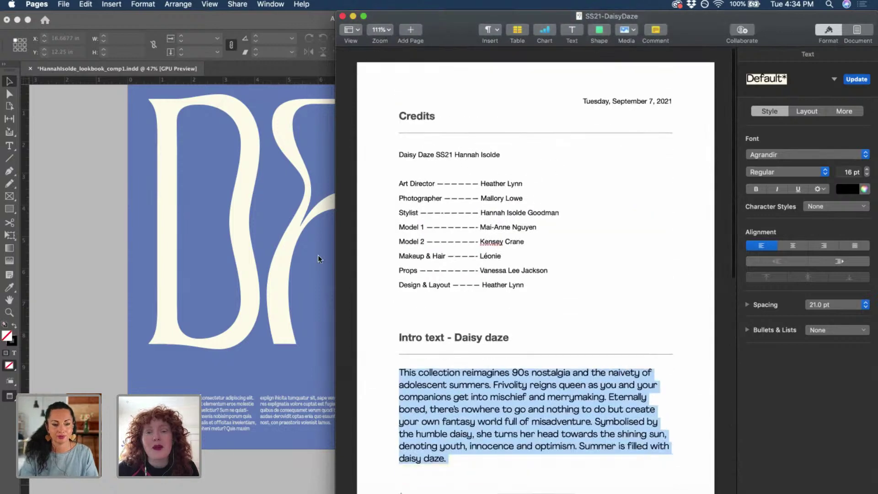
{"action": "left_click", "coordinate": [317, 259]}
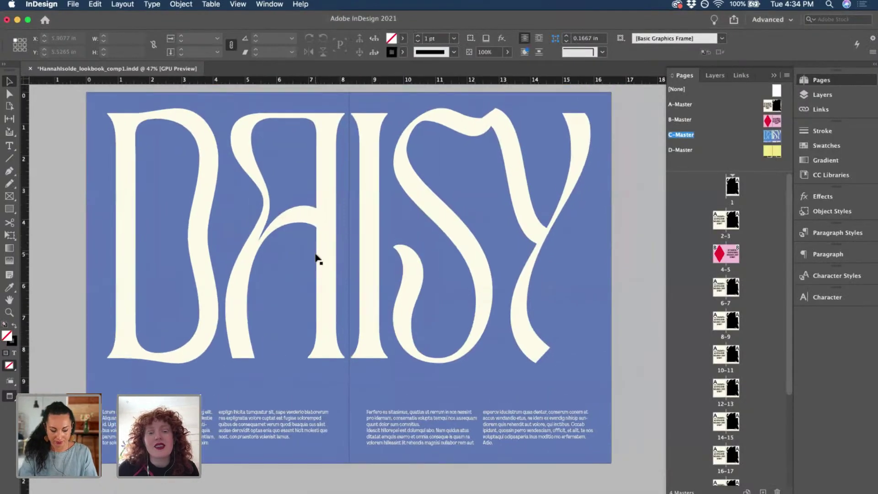
{"action": "scroll", "coordinate": [317, 259], "scroll_direction": "down", "scroll_amount": 2}
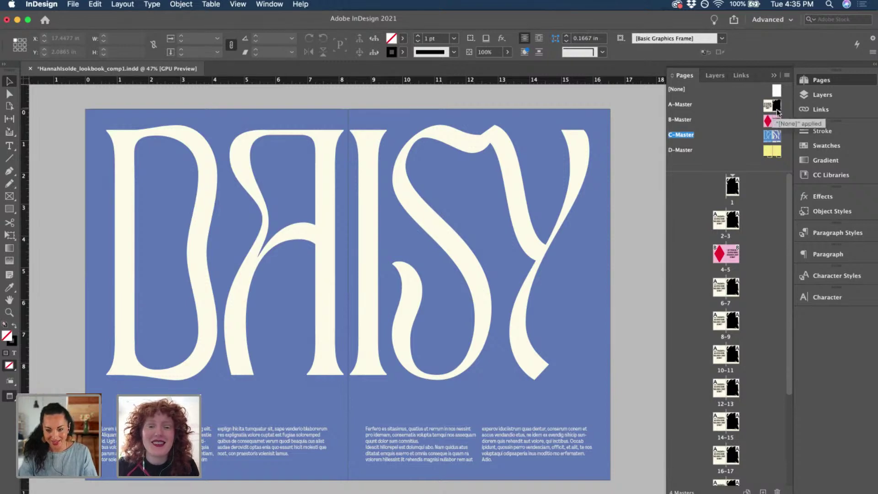
Open D-Master and draw a rectangle about 7.2 × 9 in on the left page, spanning the margins above the body text.
{"action": "left_click_drag", "start_coordinate": [777, 110], "coordinate": [773, 176]}
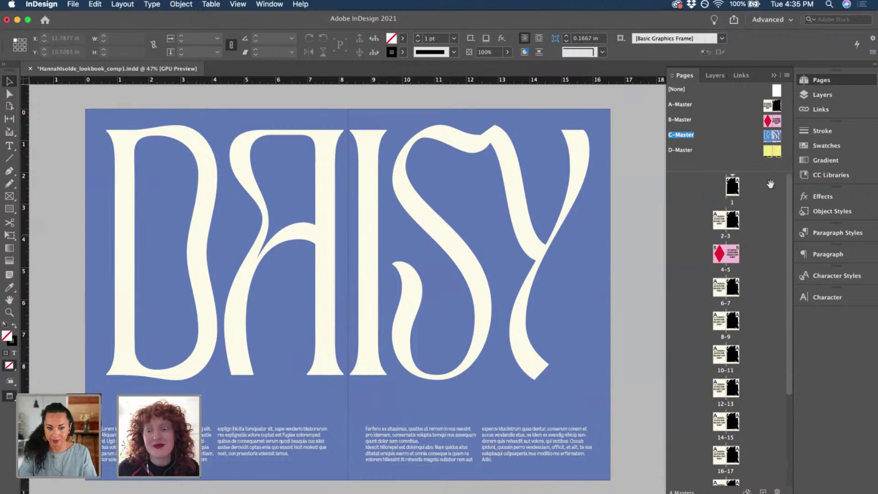
{"action": "double_click", "coordinate": [770, 154]}
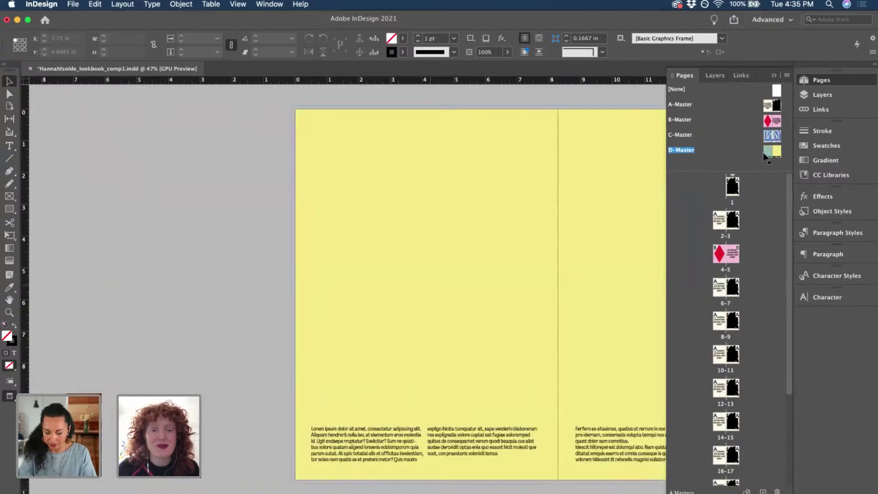
{"action": "left_click", "coordinate": [10, 210]}
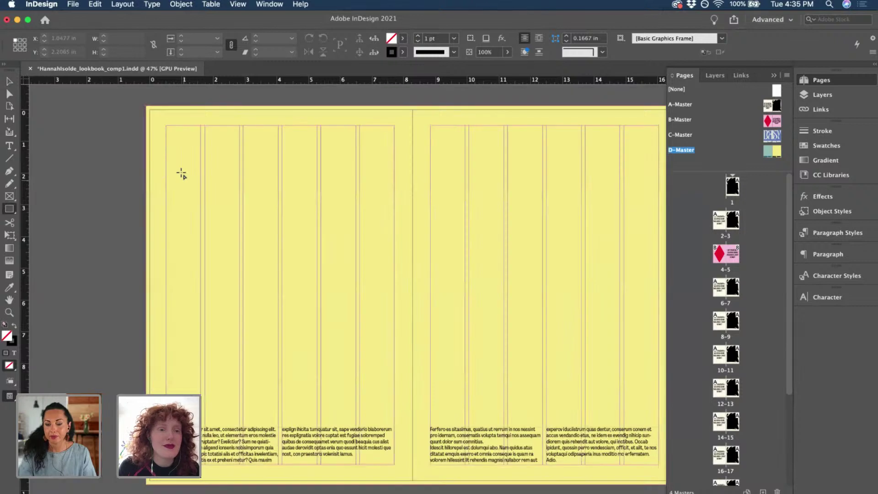
{"action": "left_click_drag", "start_coordinate": [166, 125], "coordinate": [394, 412]}
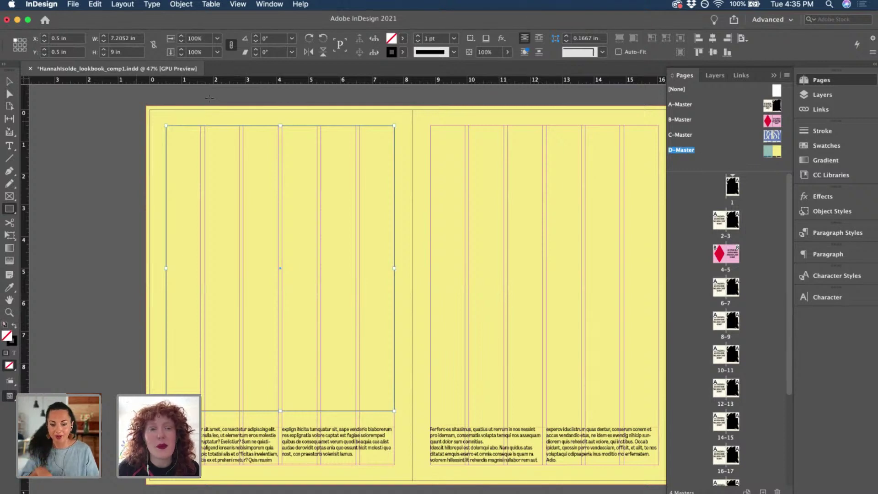
{"action": "left_click", "coordinate": [9, 81]}
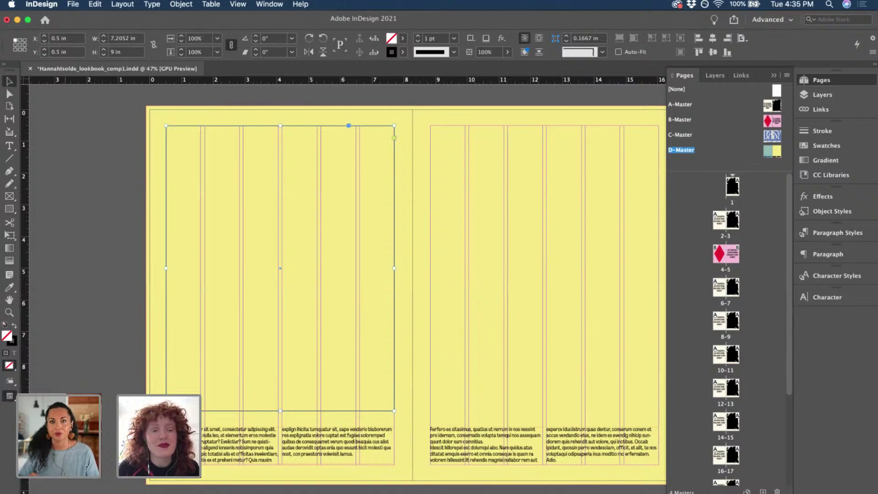
Switch to Illustrator and paste a copy of the rectangle in the empty artboard area below the Daisy Daze lettering.
{"action": "left_click", "coordinate": [77, 492]}
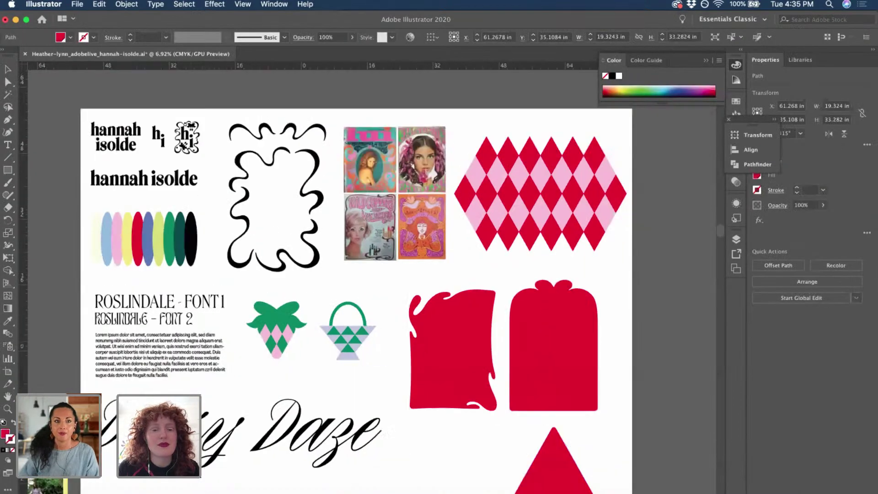
{"action": "scroll", "coordinate": [192, 345], "scroll_direction": "down", "scroll_amount": 5}
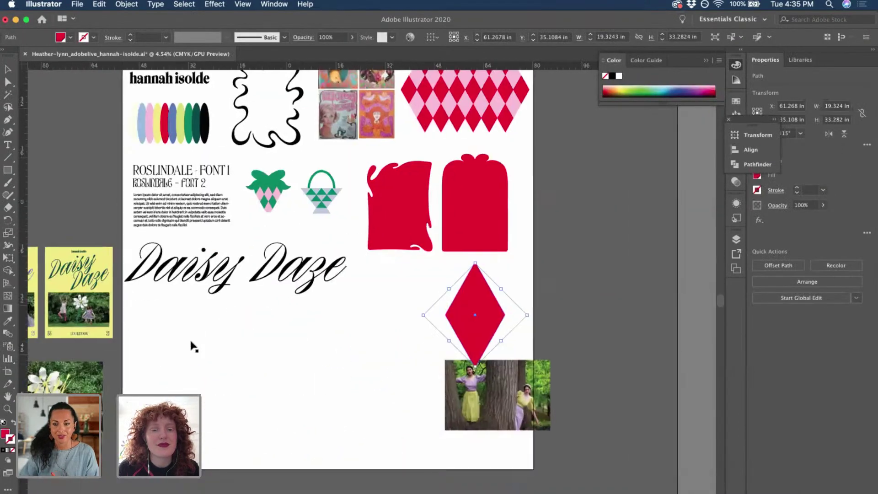
{"action": "scroll", "coordinate": [192, 345], "scroll_direction": "up", "scroll_amount": 5}
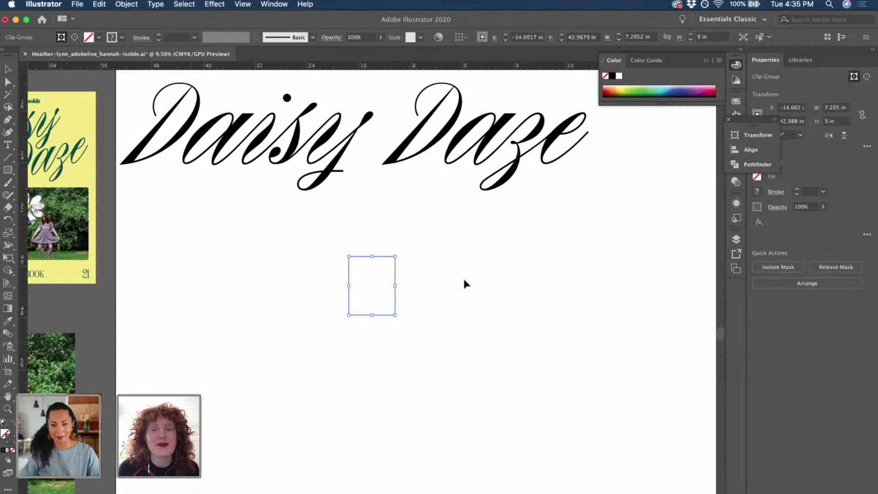
{"action": "left_click", "coordinate": [396, 274]}
{"action": "scroll", "coordinate": [396, 274], "scroll_direction": "up", "scroll_amount": 3}
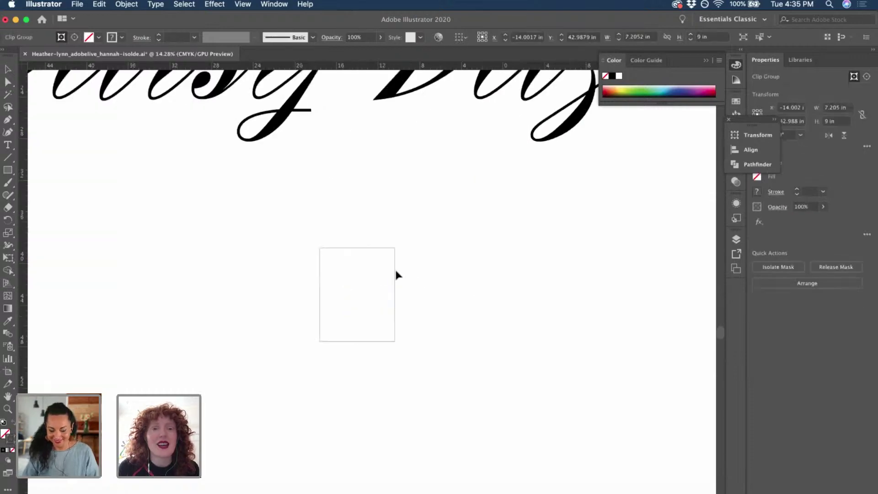
Round all four corners of the pasted rectangle to 0.45 in and copy the whole shape.
{"action": "key", "text": "a"}
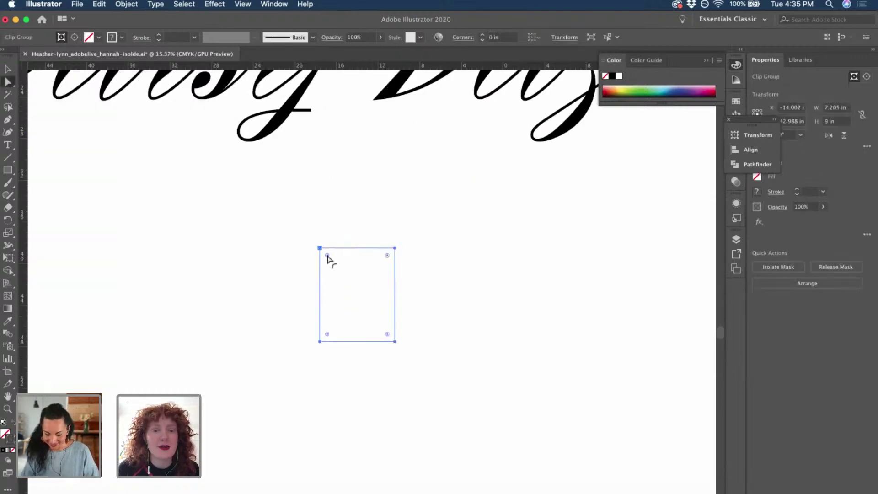
{"action": "left_click_drag", "start_coordinate": [327, 256], "coordinate": [324, 253]}
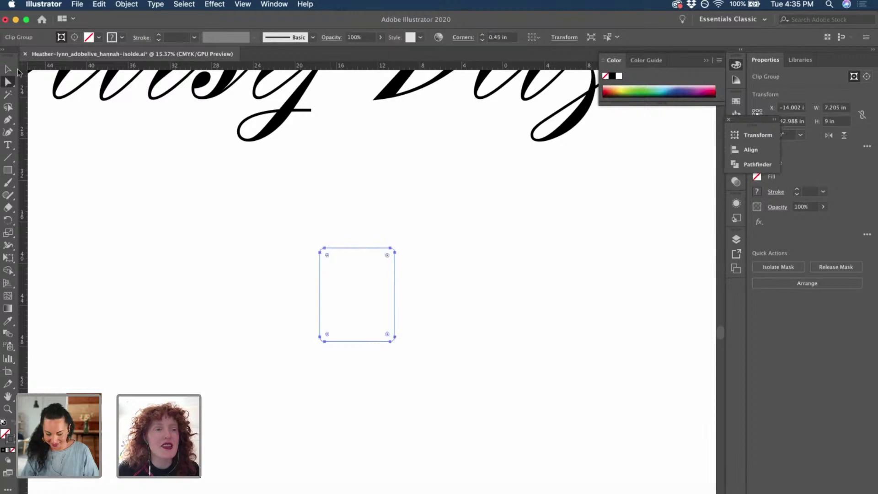
{"action": "key", "text": "v"}
{"action": "left_click", "coordinate": [372, 188]}
{"action": "left_click", "coordinate": [388, 253]}
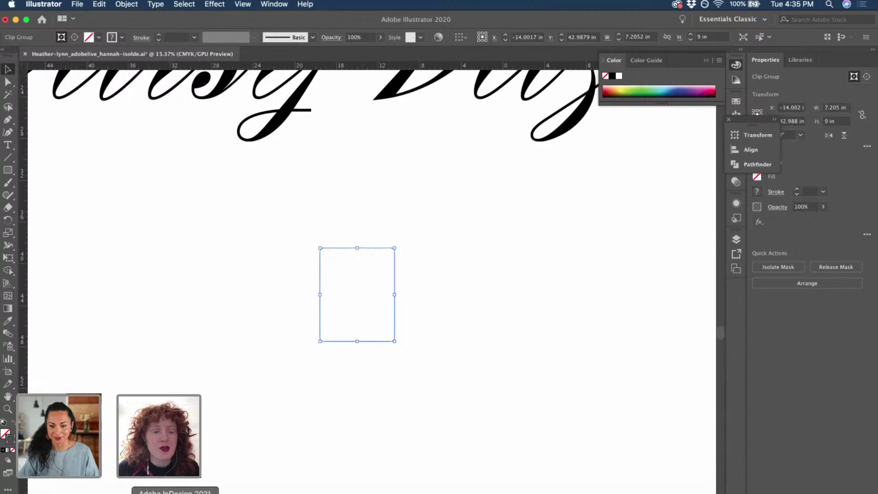
Return to InDesign and replace D-Master's plain rectangle with the rounded one, aligned to the left page's top and side margins.
{"action": "key", "text": "super+Tab"}
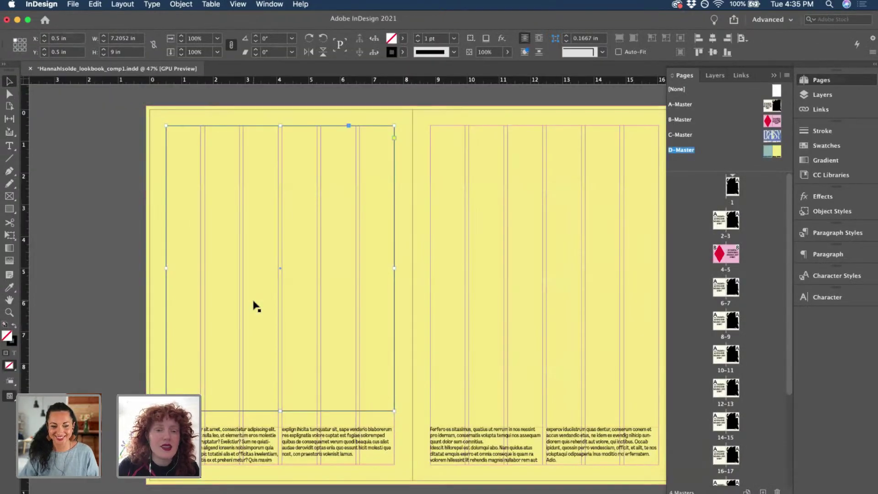
{"action": "key", "text": "super+shift+a"}
{"action": "key", "text": "super+v"}
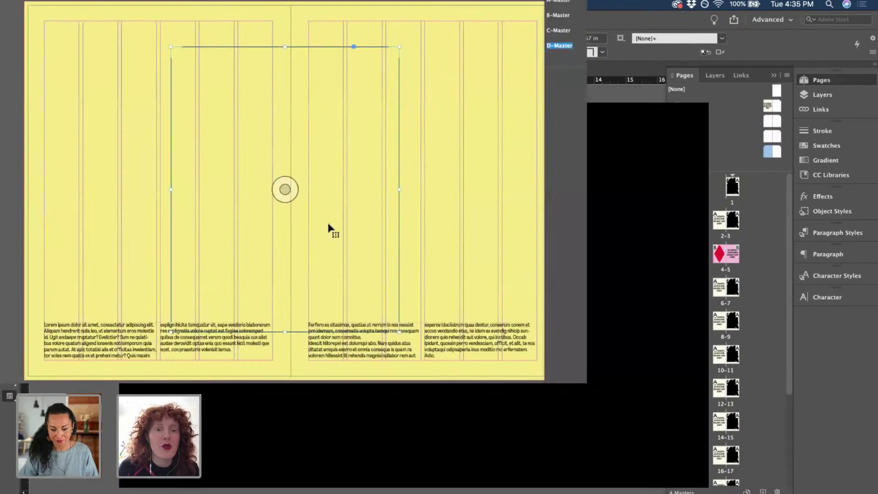
{"action": "left_click_drag", "start_coordinate": [353, 154], "coordinate": [227, 133]}
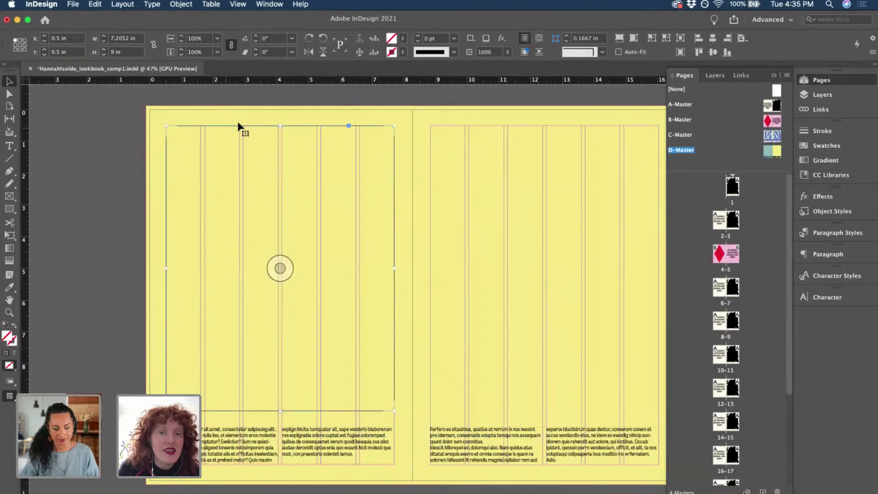
Give the rounded rectangle on D-Master's left page a [Black] stroke.
{"action": "left_click", "coordinate": [403, 52]}
{"action": "left_click", "coordinate": [313, 120]}
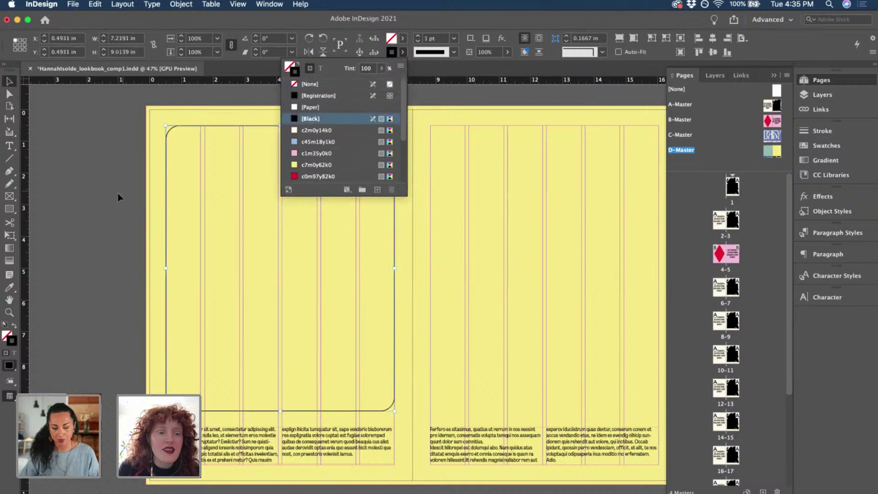
{"action": "left_click", "coordinate": [130, 197]}
Place the photo CAMPAGNE-DAHLIA__MG_1200-1.jpg from the CREATIVE SHOOT folder into the rounded frame.
{"action": "left_click", "coordinate": [384, 170]}
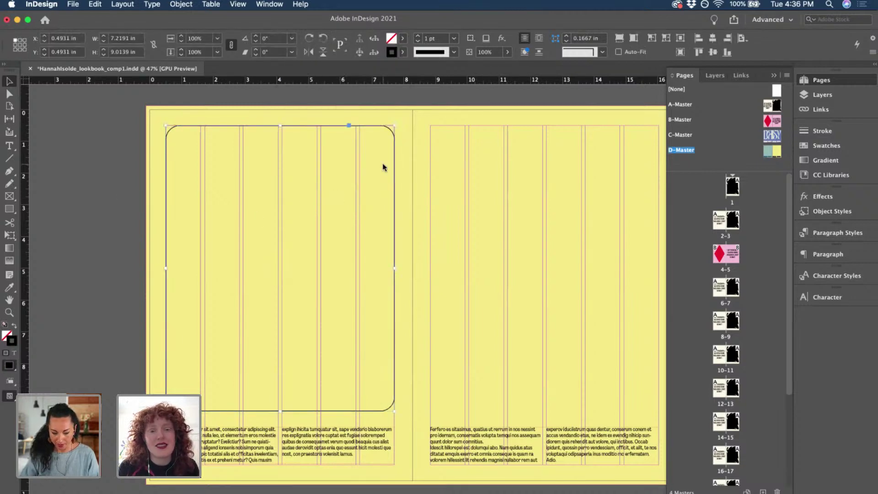
{"action": "key", "text": "super+d"}
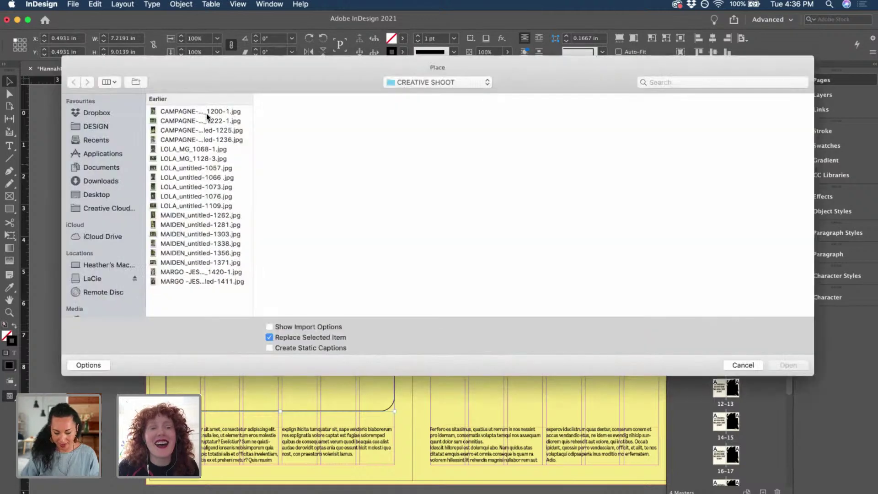
{"action": "left_click", "coordinate": [206, 114]}
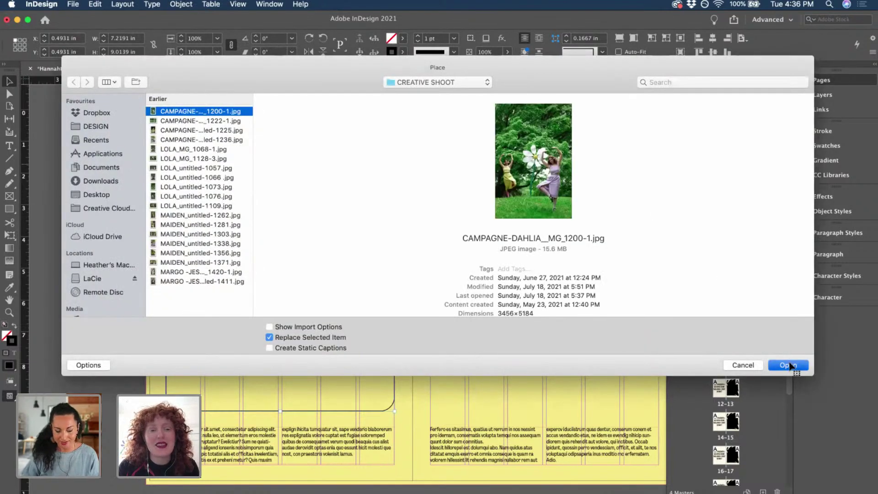
{"action": "left_click", "coordinate": [789, 365]}
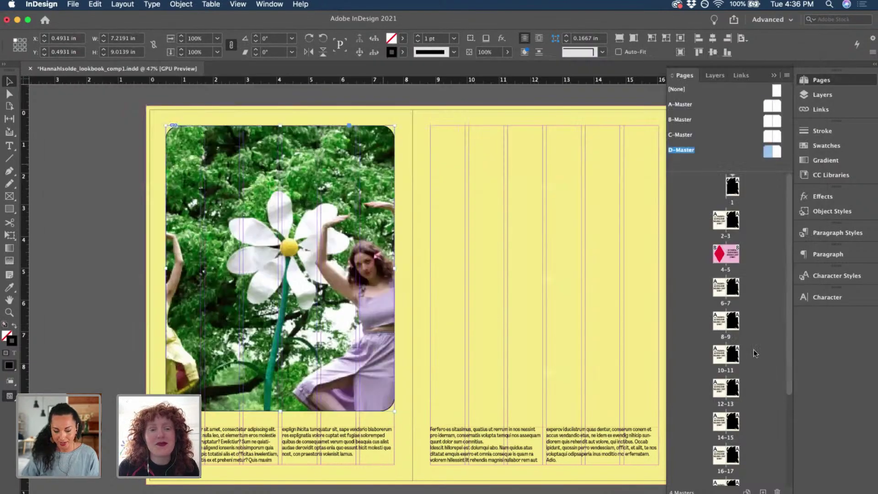
Scale the photo inside the rounded frame to about 63% and shift it up about 0.8 in, then reselect the frame.
{"action": "double_click", "coordinate": [352, 176]}
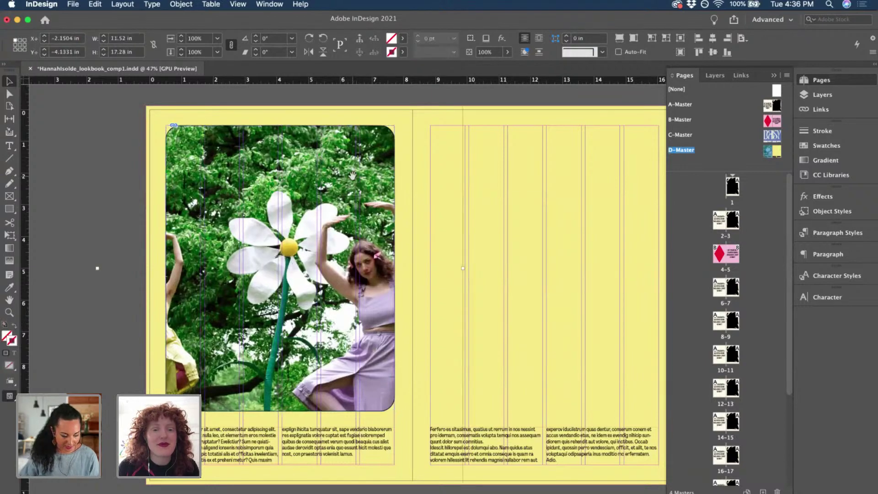
{"action": "key", "text": "super+alt+shift+c"}
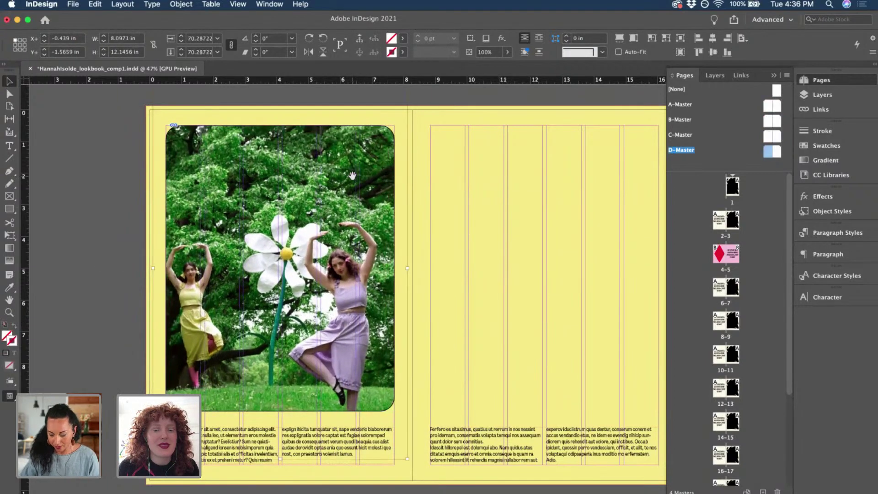
{"action": "key", "text": "super+alt+shift+c"}
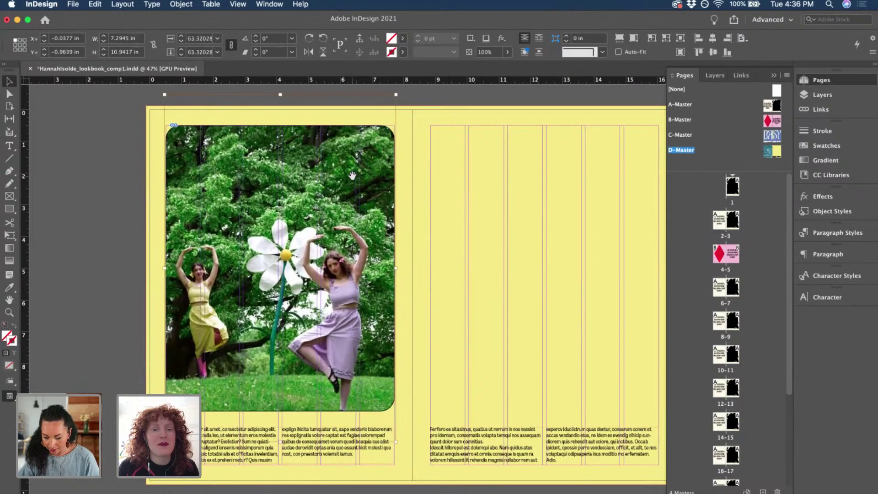
{"action": "left_click_drag", "start_coordinate": [352, 169], "coordinate": [354, 231]}
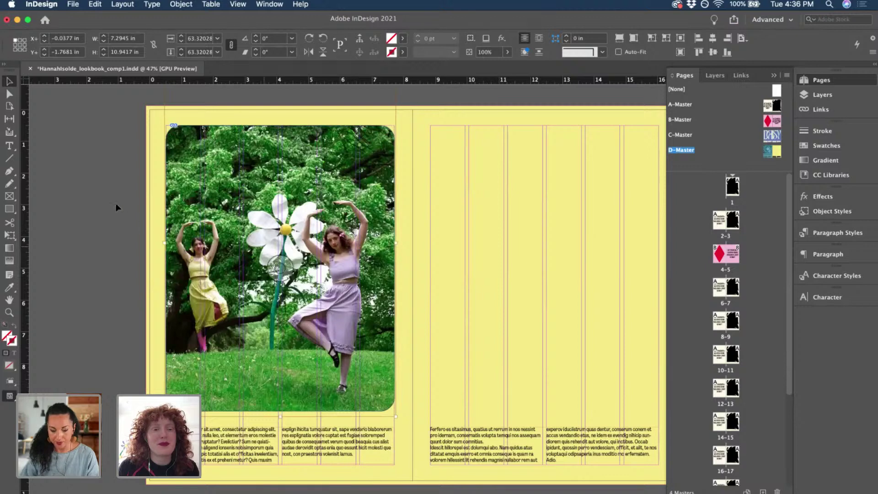
{"action": "left_click", "coordinate": [152, 189]}
{"action": "left_click", "coordinate": [389, 142]}
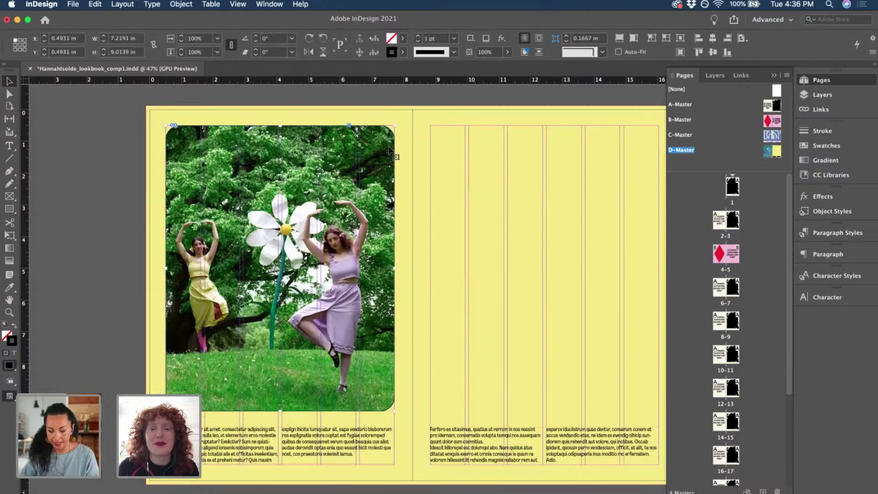
{"action": "right_click", "coordinate": [389, 149]}
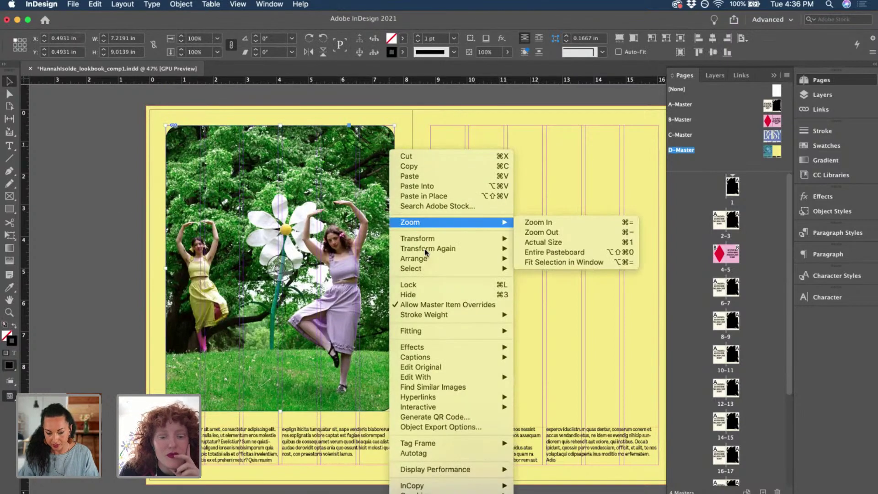
{"action": "mouse_move", "coordinate": [438, 471]}
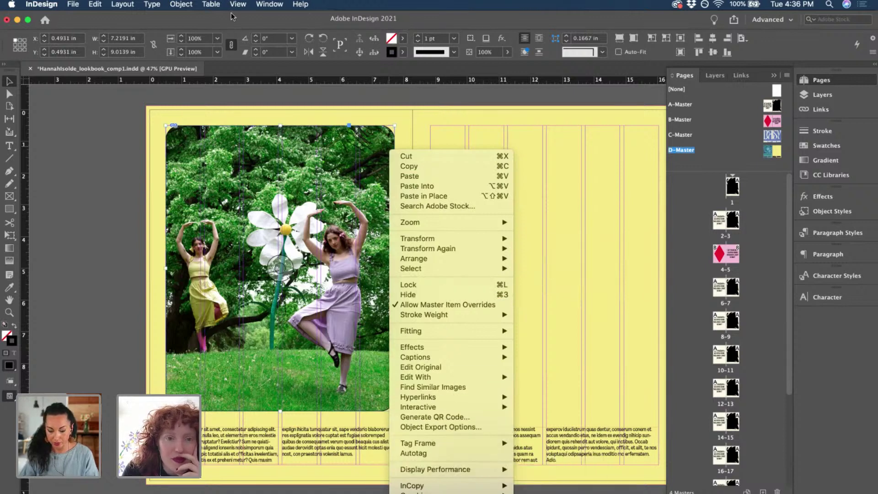
{"action": "left_click", "coordinate": [262, 4]}
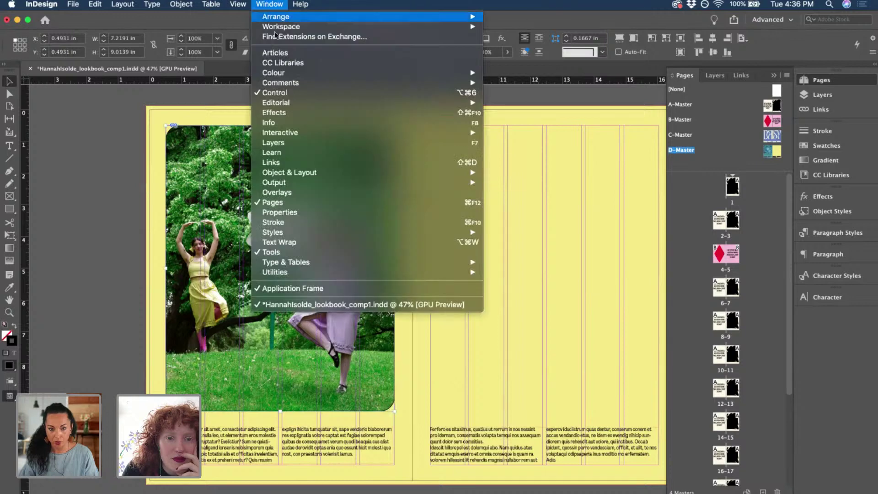
{"action": "left_click", "coordinate": [269, 3]}
{"action": "mouse_move", "coordinate": [238, 6]}
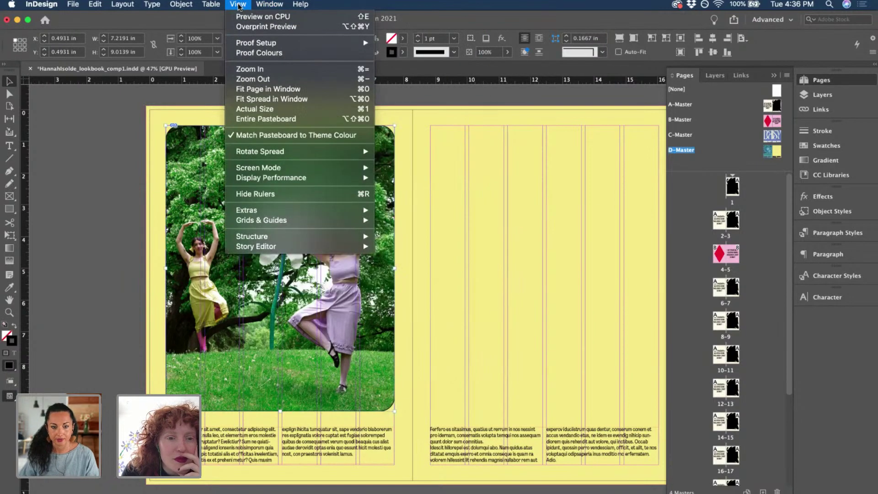
{"action": "left_click", "coordinate": [213, 141]}
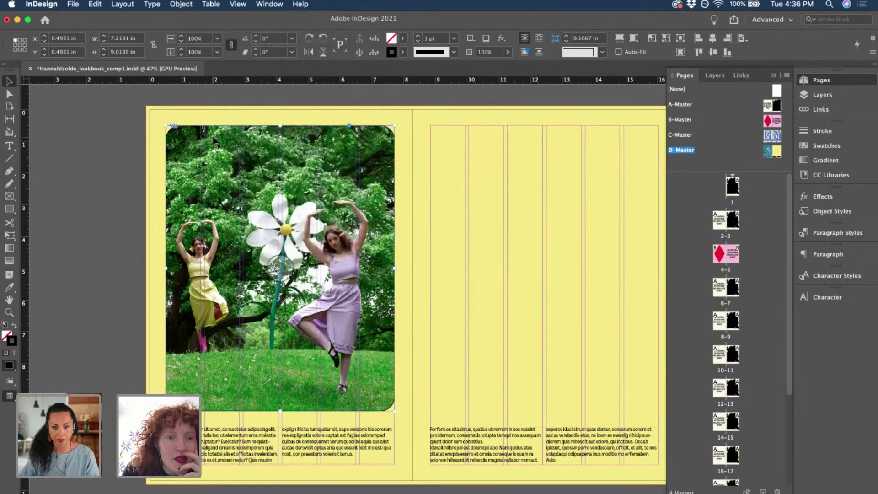
{"action": "left_click", "coordinate": [269, 4]}
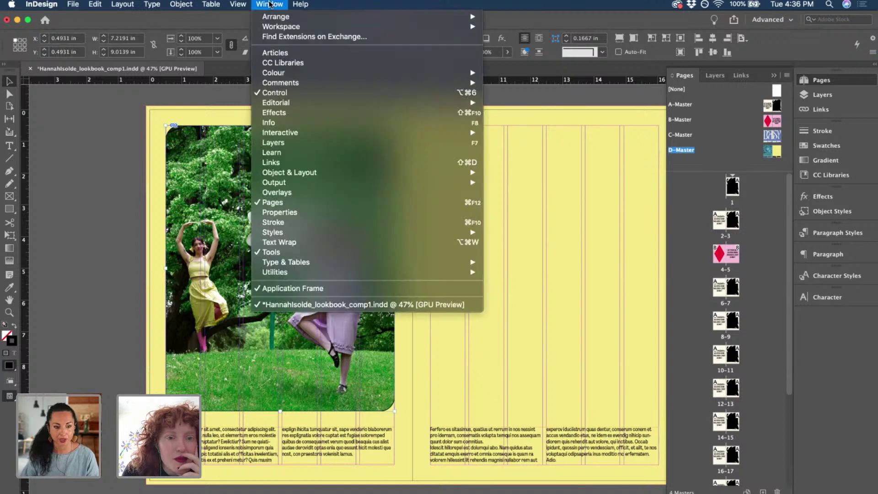
Show the Properties panel, dock it beneath Character in the collapsed panel column and expand it.
{"action": "left_click", "coordinate": [287, 212]}
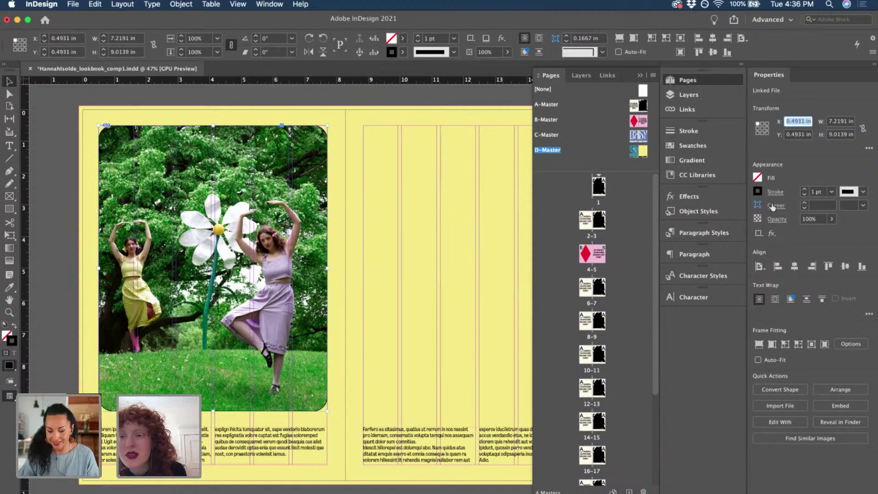
{"action": "left_click_drag", "start_coordinate": [776, 78], "coordinate": [698, 316]}
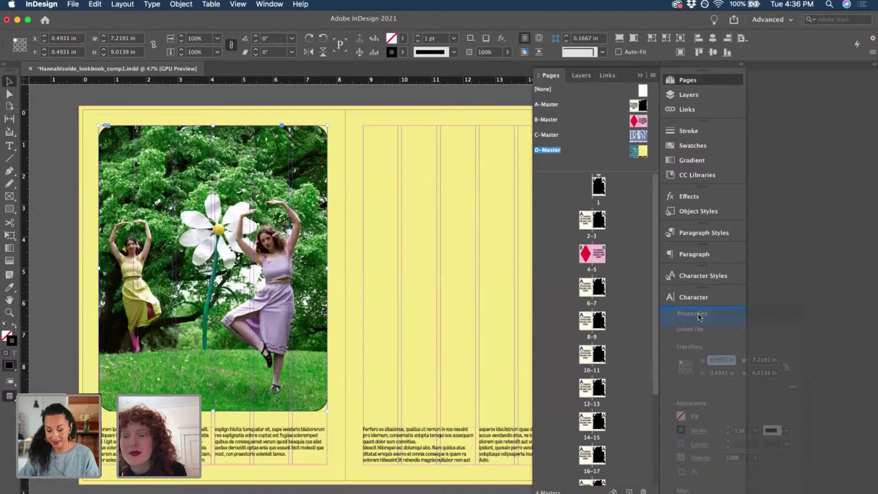
{"action": "left_click_drag", "start_coordinate": [698, 313], "coordinate": [698, 316]}
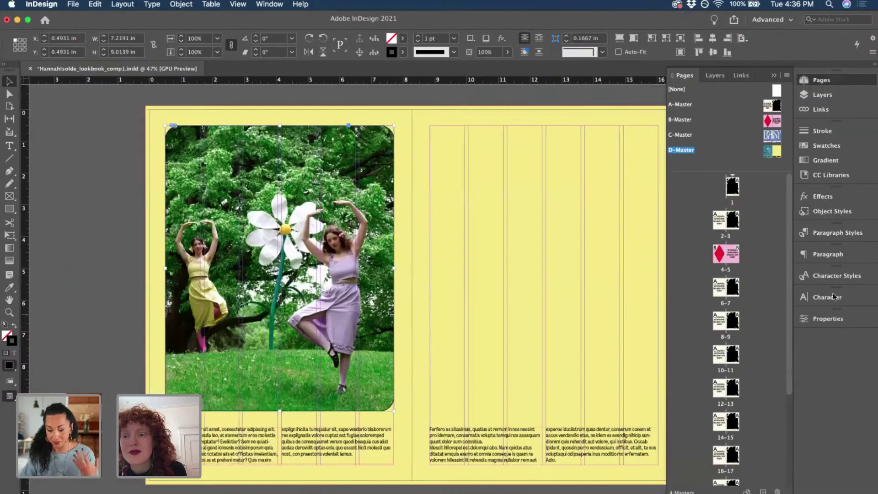
{"action": "left_click", "coordinate": [828, 320]}
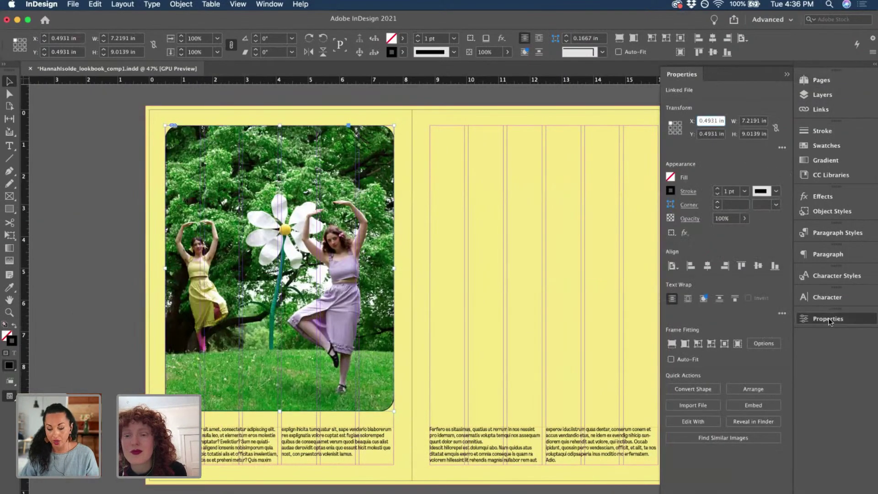
Delete the photo of the two dancers from the left page of D-Master.
{"action": "left_click", "coordinate": [131, 181]}
{"action": "left_click", "coordinate": [282, 183]}
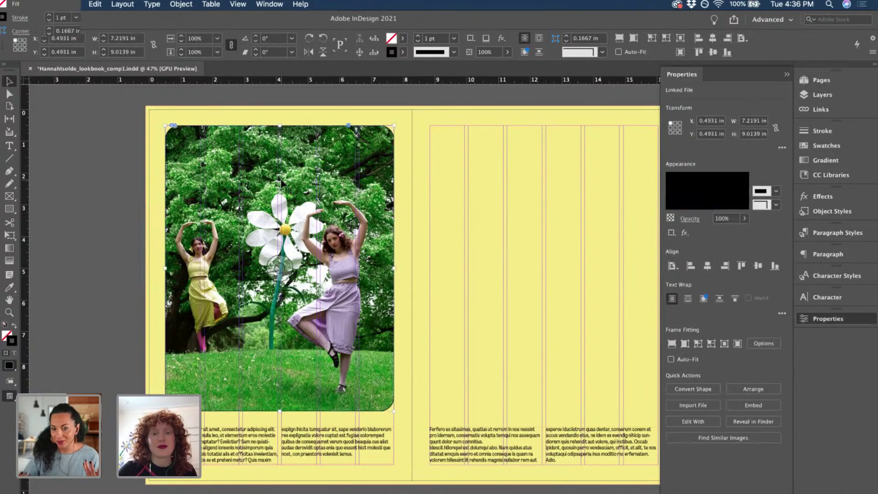
{"action": "key", "text": "Delete"}
Draw an empty graphic frame 7.2052 by 9 in from the left page's upper margin corner, spanning all columns above the text.
{"action": "left_click", "coordinate": [9, 210]}
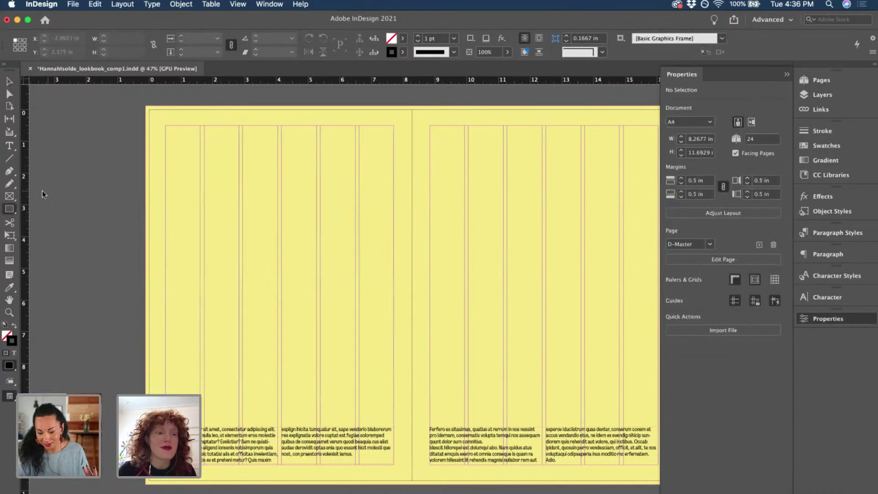
{"action": "key", "text": "f"}
{"action": "left_click_drag", "start_coordinate": [166, 126], "coordinate": [393, 410]}
{"action": "key", "text": "Escape"}
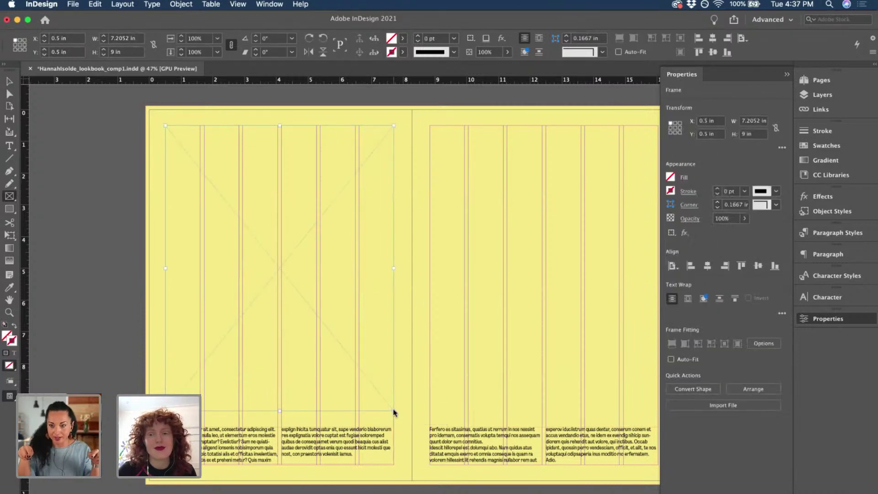
Give the new frame Rounded corners with a radius of 0.25 in.
{"action": "left_click", "coordinate": [718, 202]}
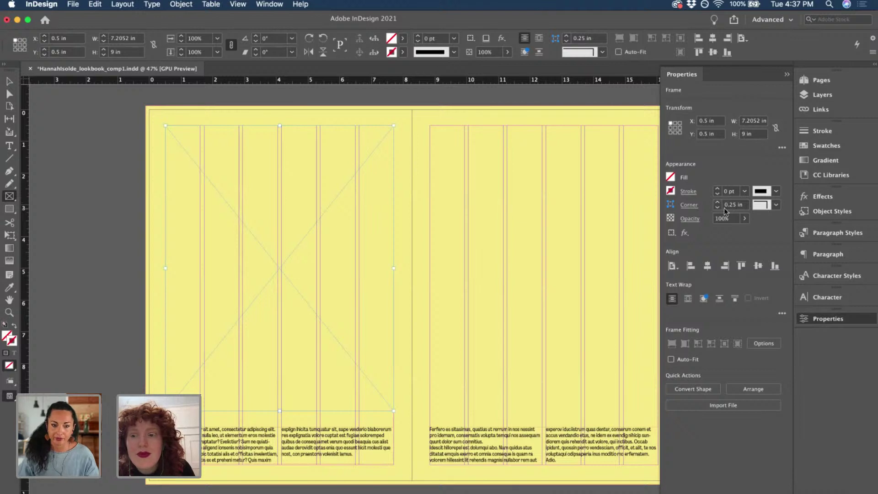
{"action": "double_click", "coordinate": [718, 207]}
{"action": "left_click", "coordinate": [776, 206]}
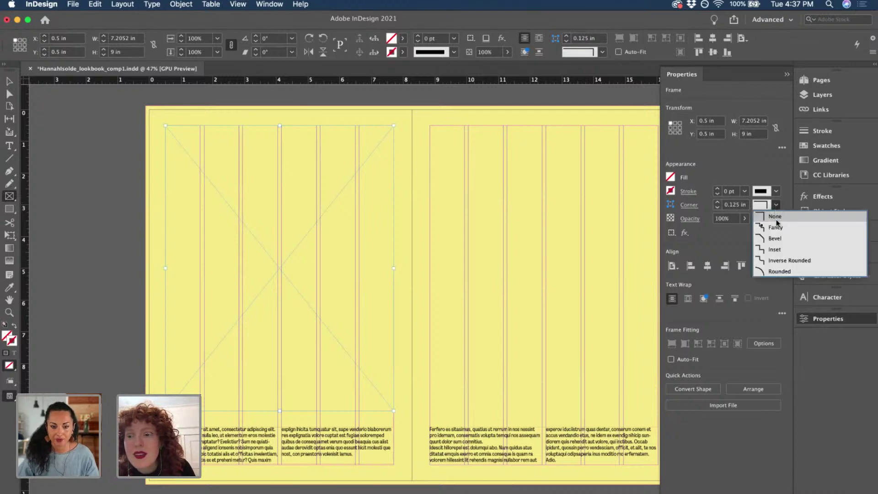
{"action": "left_click", "coordinate": [768, 271]}
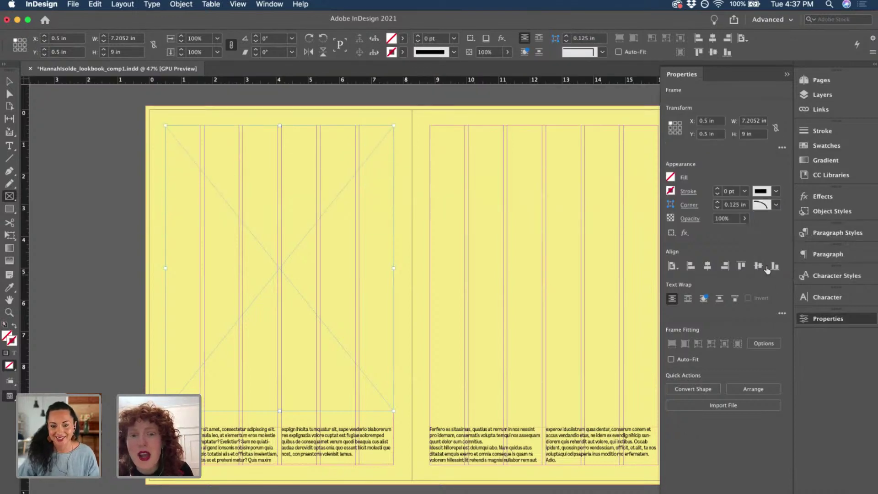
{"action": "scroll", "coordinate": [391, 412], "scroll_direction": "up", "scroll_amount": 3}
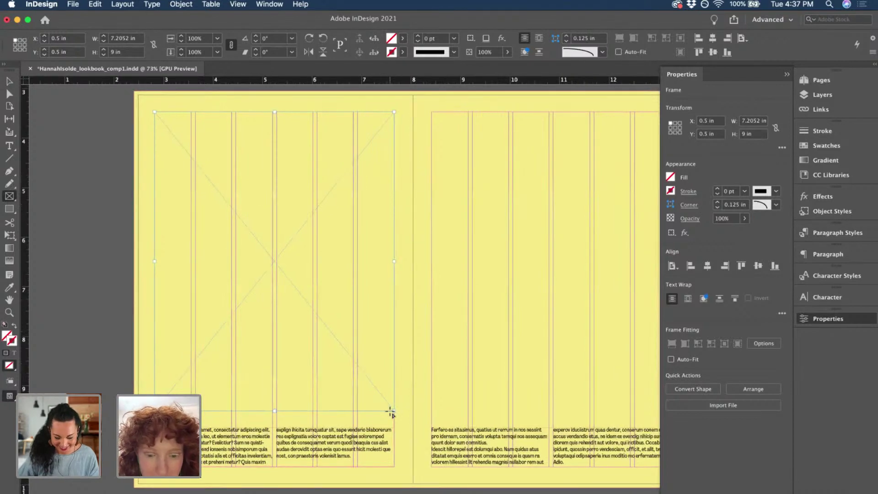
{"action": "scroll", "coordinate": [391, 412], "scroll_direction": "up", "scroll_amount": 3}
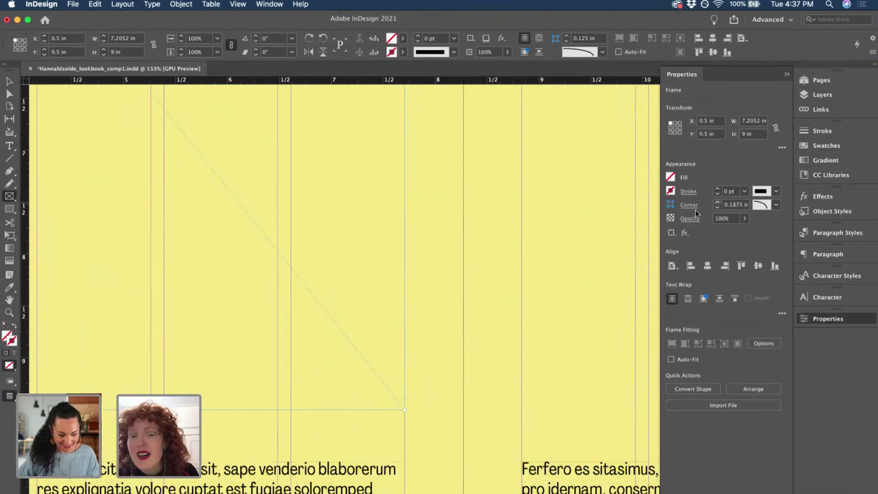
{"action": "left_click", "coordinate": [717, 201]}
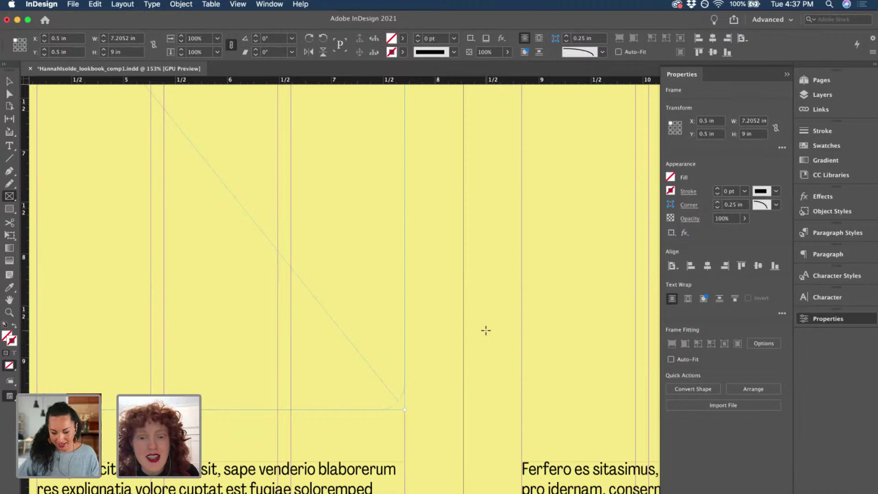
{"action": "scroll", "coordinate": [486, 331], "scroll_direction": "down", "scroll_amount": 2}
{"action": "scroll", "coordinate": [486, 330], "scroll_direction": "down", "scroll_amount": 2}
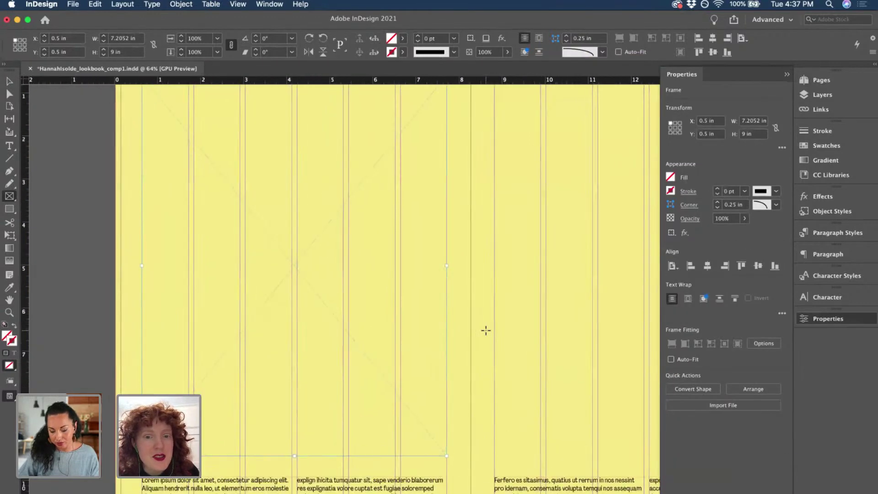
{"action": "scroll", "coordinate": [469, 315], "scroll_direction": "down", "scroll_amount": 1}
Duplicate the rounded frame onto the right page, aligned with its margins at X 8.8302 in.
{"action": "key", "text": "v"}
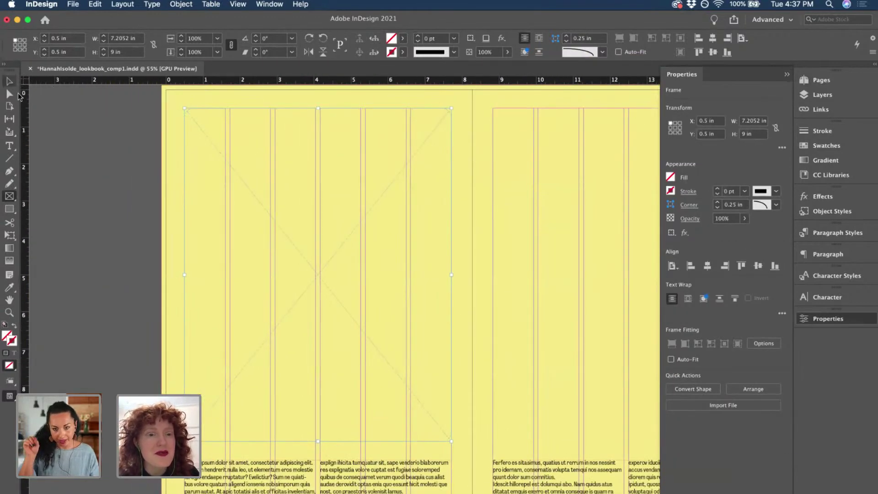
{"action": "scroll", "coordinate": [284, 187], "scroll_direction": "right", "scroll_amount": 2}
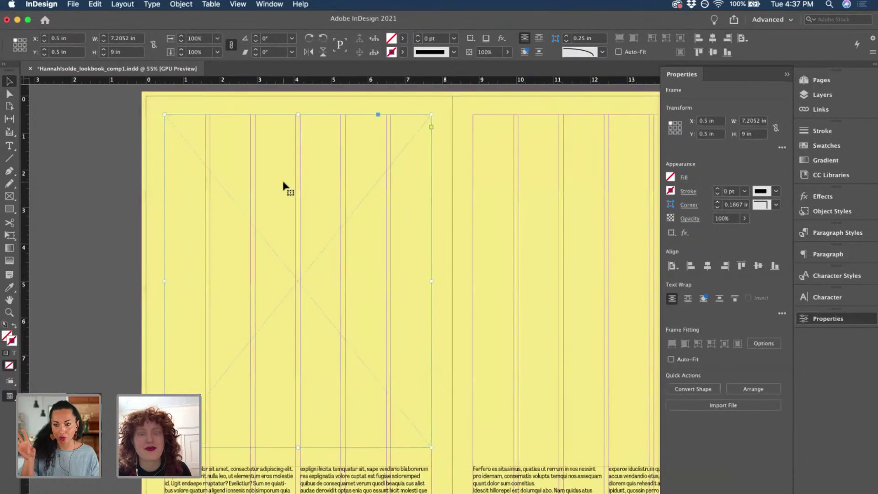
{"action": "scroll", "coordinate": [282, 183], "scroll_direction": "right", "scroll_amount": 5}
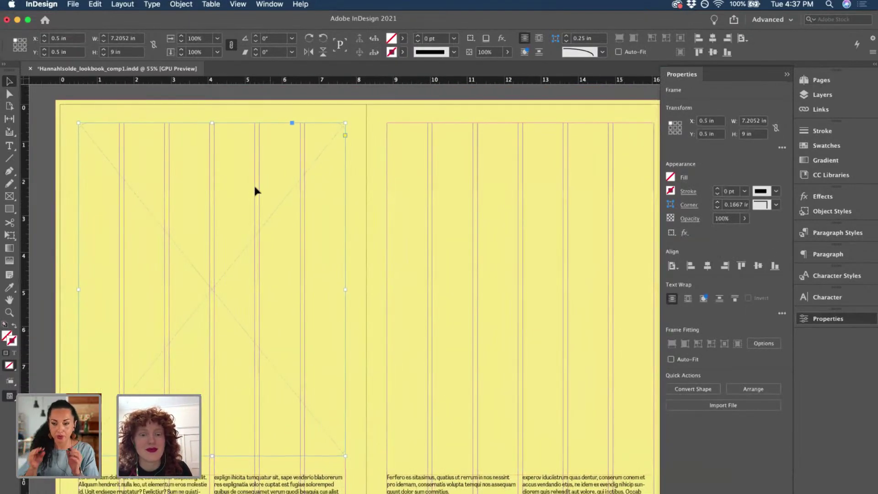
{"action": "left_click", "coordinate": [384, 198]}
{"action": "left_click_drag", "start_coordinate": [384, 198], "coordinate": [470, 198]}
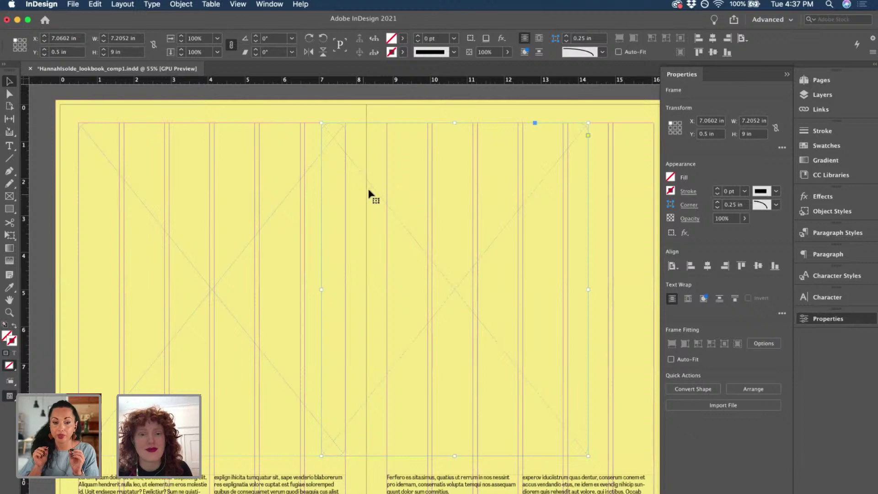
{"action": "left_click_drag", "start_coordinate": [370, 194], "coordinate": [436, 196]}
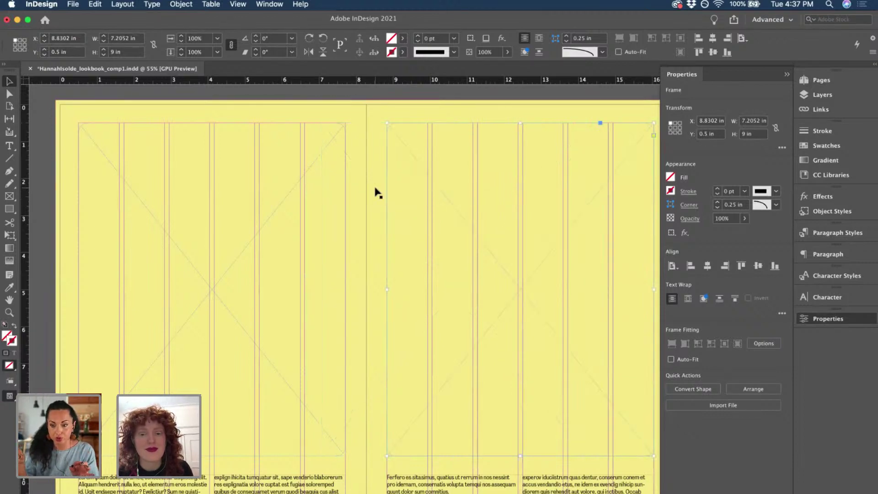
Shorten the right-page frame to 4.3333 in high and duplicate it directly below at Y 5.1667 in.
{"action": "scroll", "coordinate": [377, 192], "scroll_direction": "down", "scroll_amount": 2}
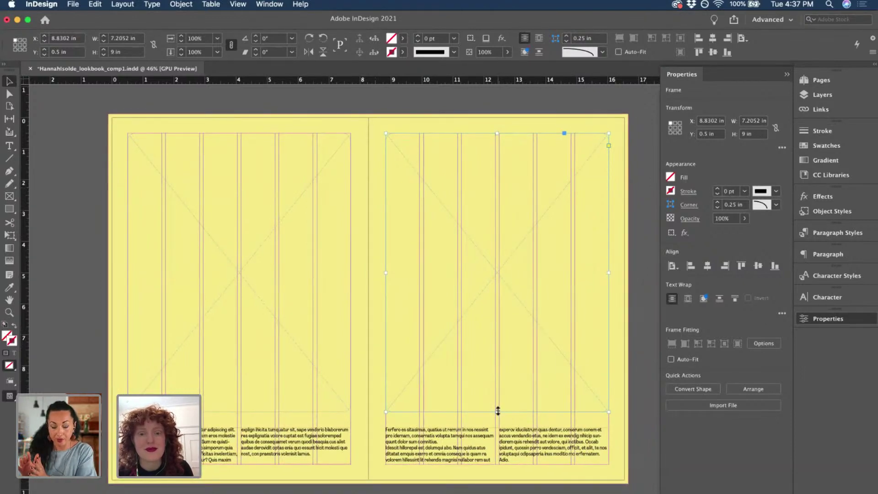
{"action": "left_click_drag", "start_coordinate": [498, 410], "coordinate": [500, 266]}
{"action": "left_click_drag", "start_coordinate": [498, 200], "coordinate": [497, 345]}
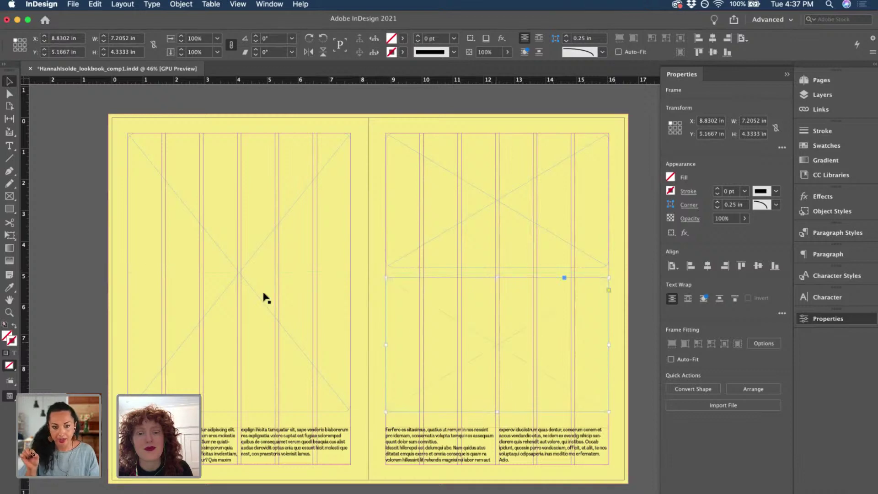
Try enlarging the left-page frame's corner radius to about 1.57 in, and undo the change.
{"action": "left_click", "coordinate": [107, 244]}
{"action": "left_click", "coordinate": [165, 210]}
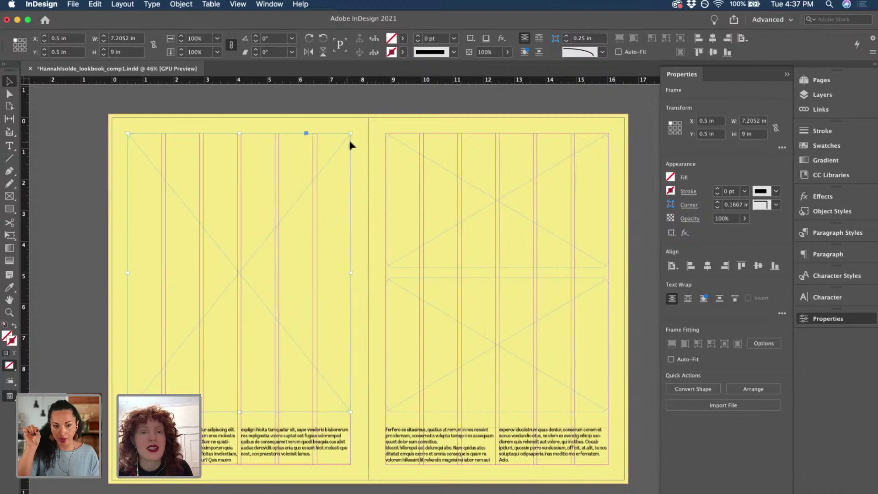
{"action": "left_click", "coordinate": [350, 146]}
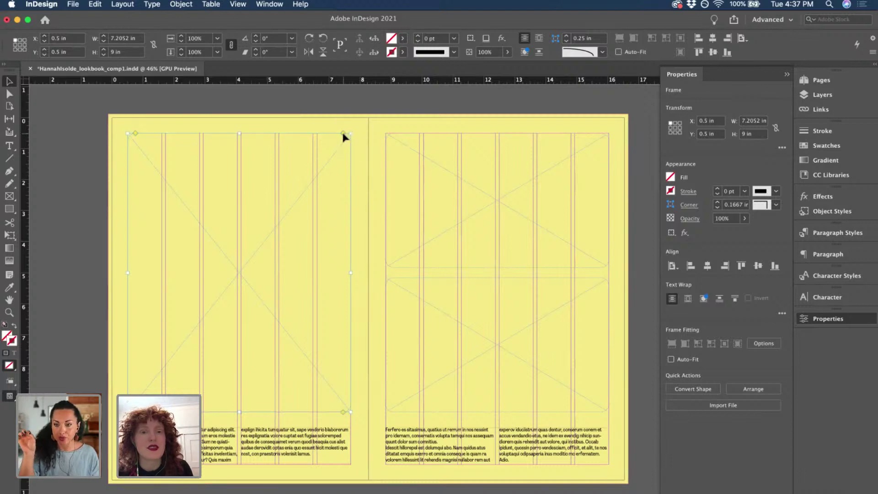
{"action": "left_click_drag", "start_coordinate": [343, 134], "coordinate": [298, 134]}
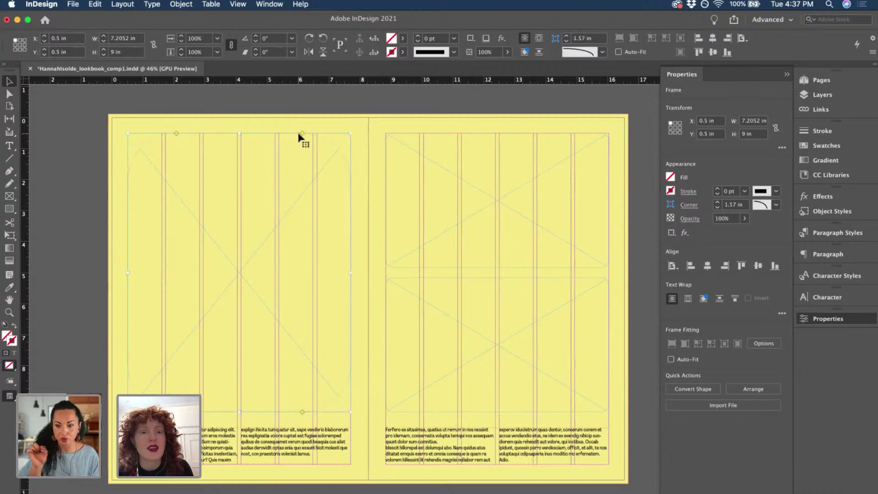
{"action": "left_click", "coordinate": [352, 96]}
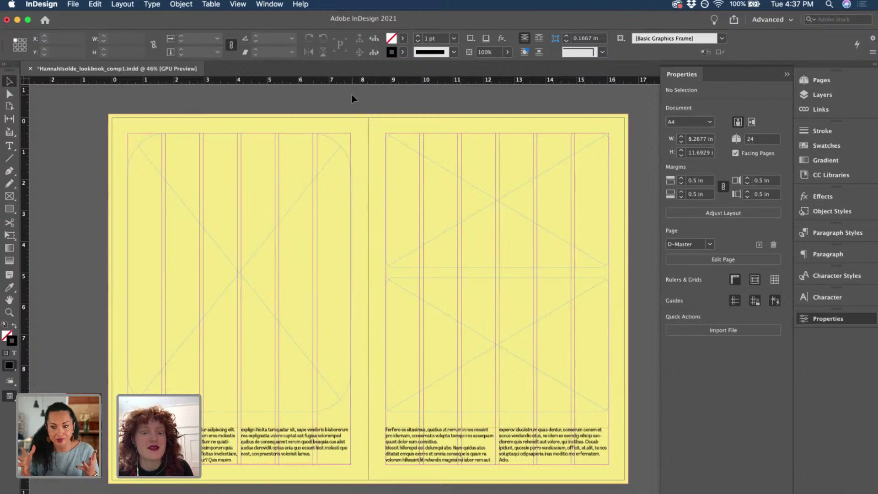
{"action": "key", "text": "super+z"}
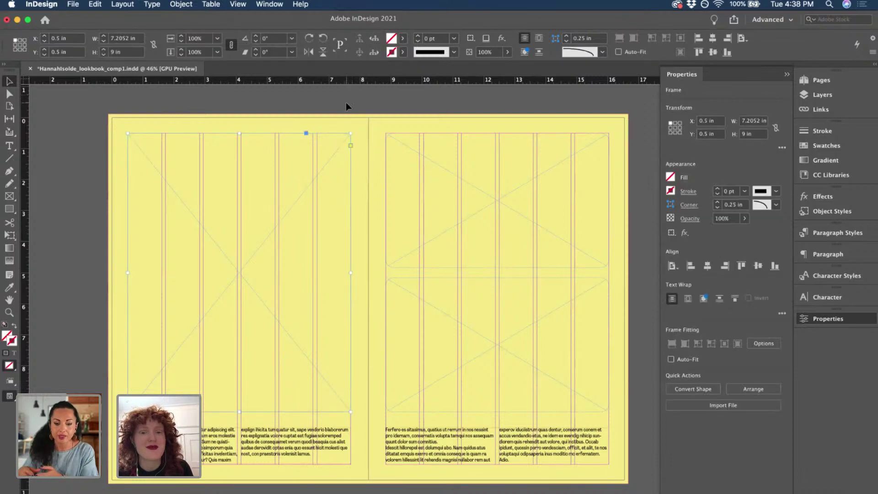
Place MAIDEN_untitled-1303.jpg from the CREATIVE SHOOT folder into the upper frame on the right page.
{"action": "left_click", "coordinate": [380, 121]}
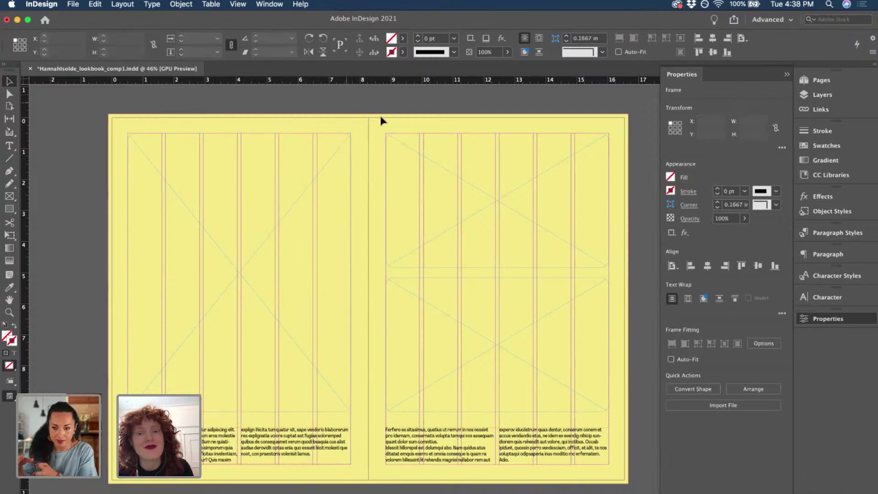
{"action": "left_click", "coordinate": [436, 172]}
{"action": "key", "text": "super+d"}
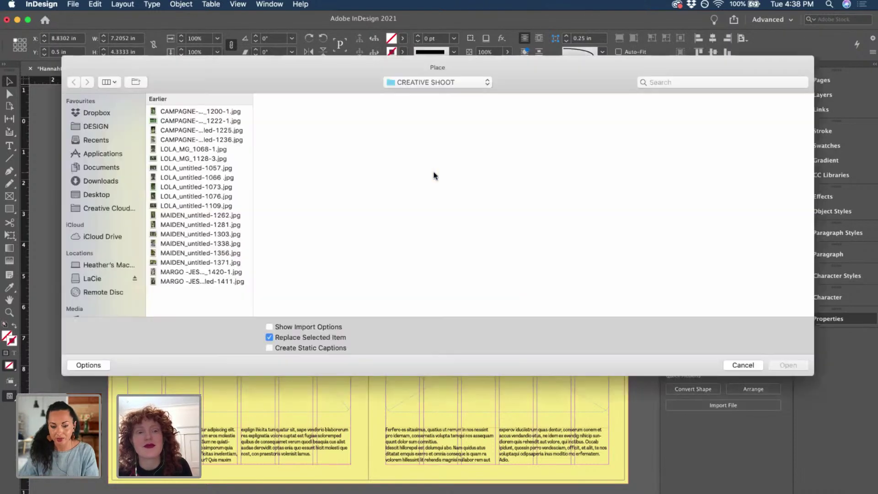
{"action": "left_click", "coordinate": [173, 233]}
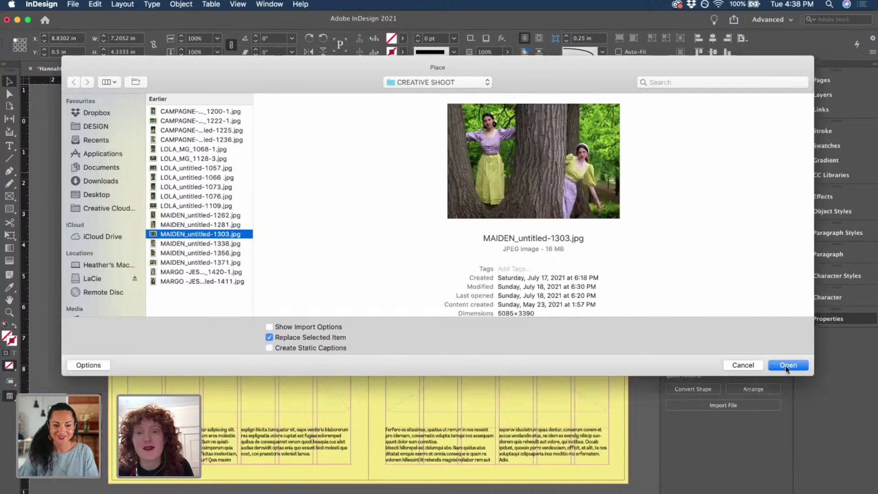
{"action": "left_click", "coordinate": [787, 369]}
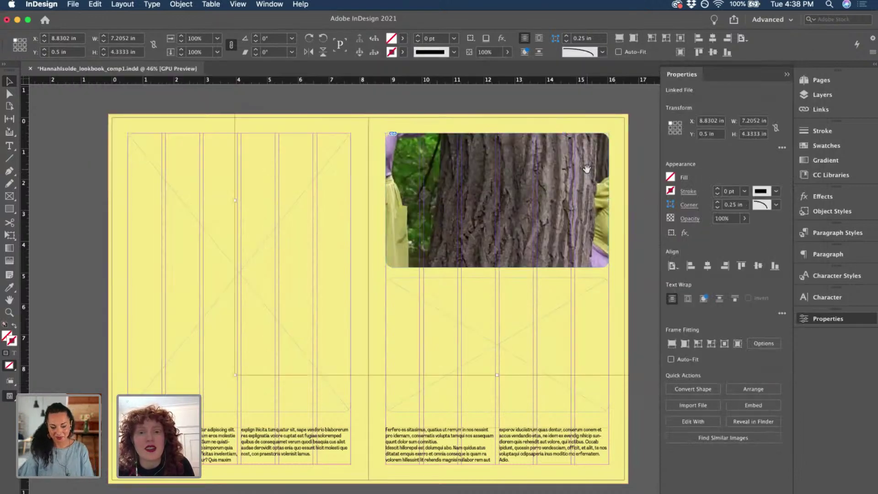
Scale the placed photo down to about 43.2% inside its frame so both women show and it still fills the frame.
{"action": "left_click", "coordinate": [587, 169]}
{"action": "key", "text": "super+alt+shift+c"}
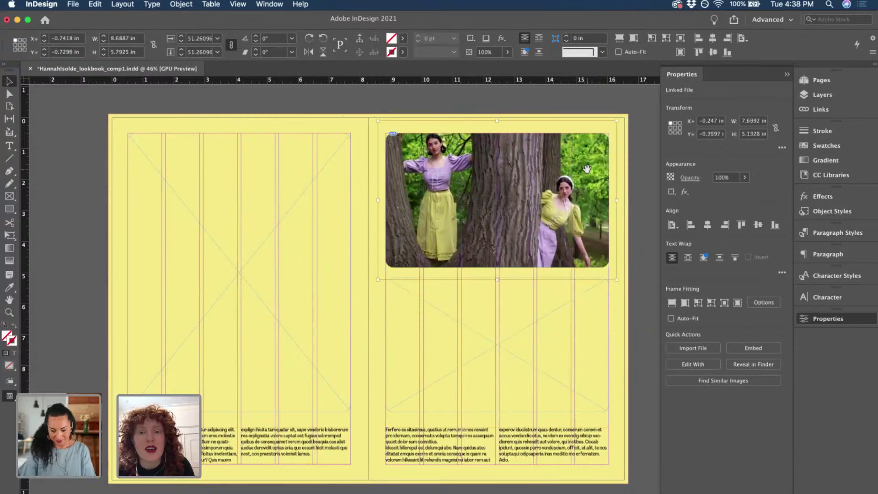
{"action": "key", "text": "super+alt+shift+c"}
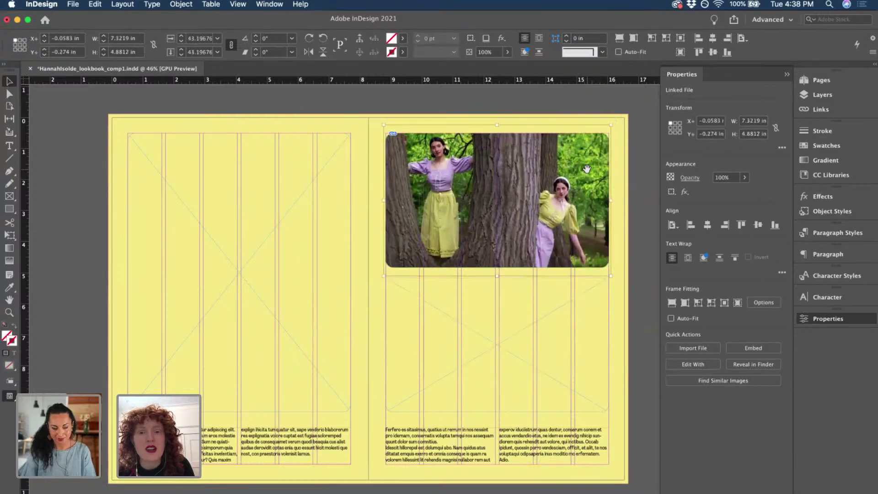
{"action": "left_click", "coordinate": [649, 128]}
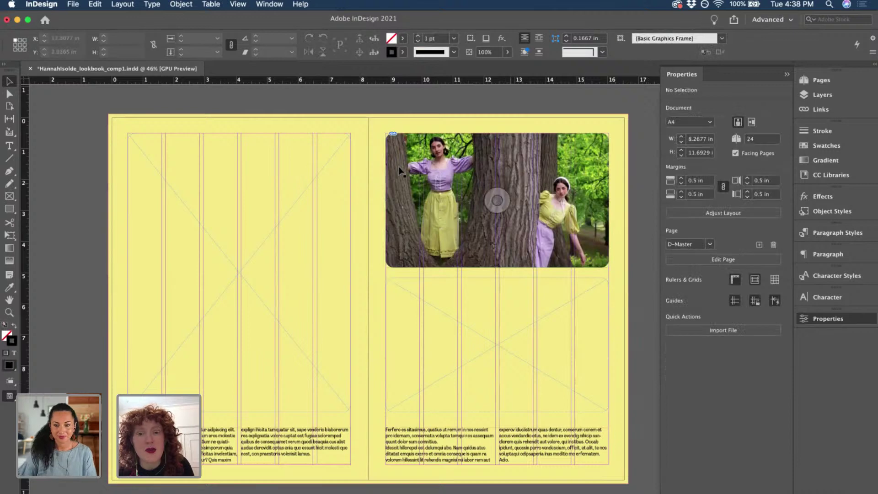
Place MAIDEN_untitled-1281.jpg from the CREATIVE SHOOT folder into the large frame on the left page.
{"action": "left_click", "coordinate": [312, 163]}
{"action": "key", "text": "super+d"}
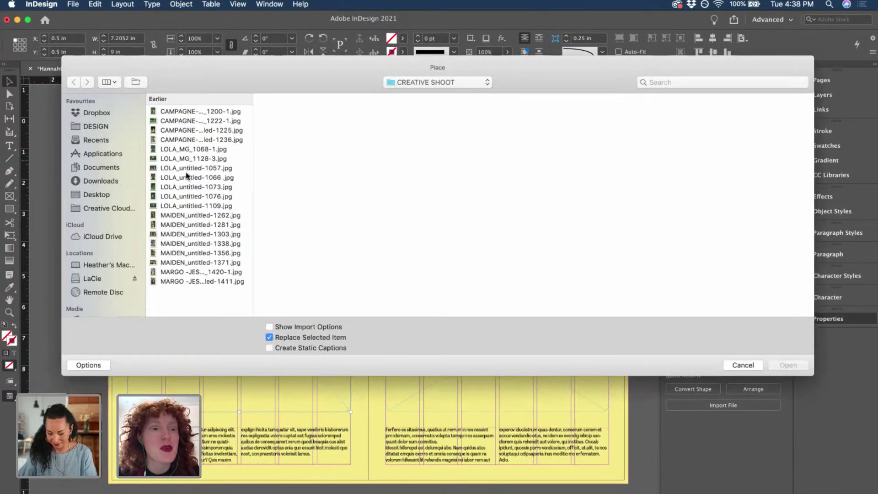
{"action": "left_click", "coordinate": [174, 178]}
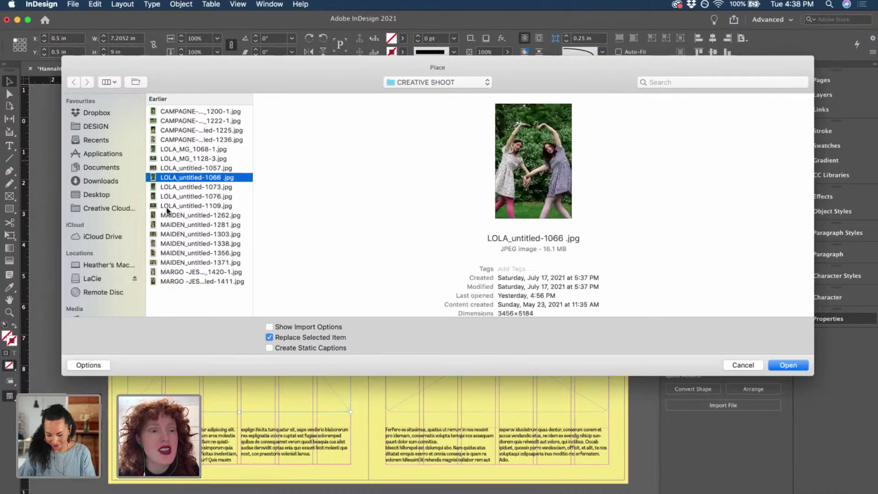
{"action": "left_click", "coordinate": [162, 225]}
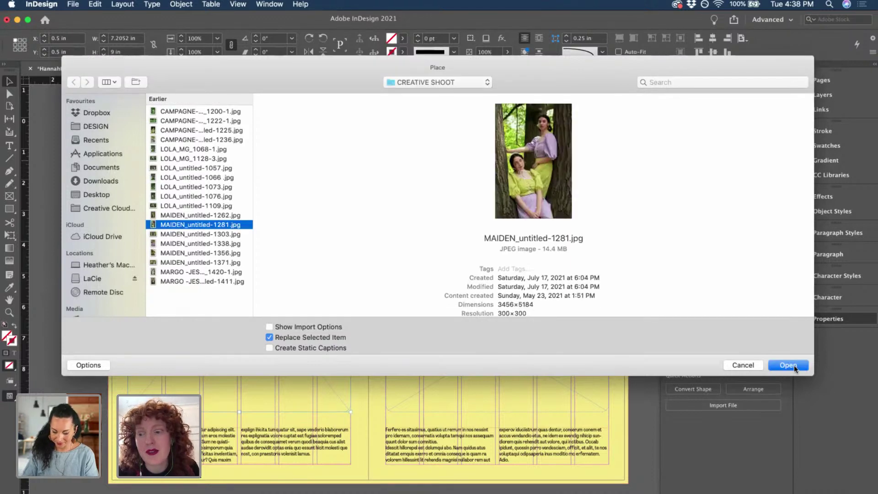
{"action": "left_click", "coordinate": [788, 365]}
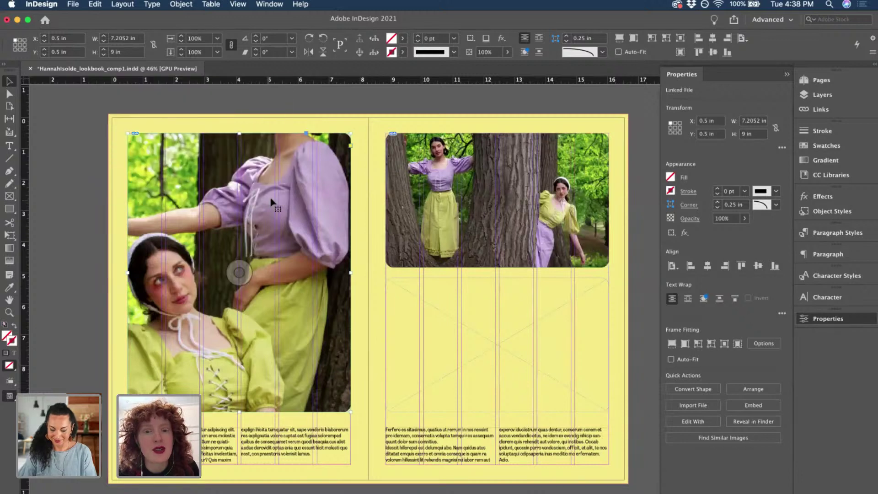
Scale the left-page photo down to about 63.2% so both women show and it fills the frame, and switch to preview mode.
{"action": "left_click", "coordinate": [273, 197]}
{"action": "key", "text": "super+alt+comma"}
{"action": "key", "text": "super+alt+comma"}
{"action": "key", "text": "super+alt+comma"}
{"action": "key", "text": "super+alt+comma"}
{"action": "key", "text": "super+alt+comma"}
{"action": "key", "text": "super+alt+comma"}
{"action": "key", "text": "super+alt+comma"}
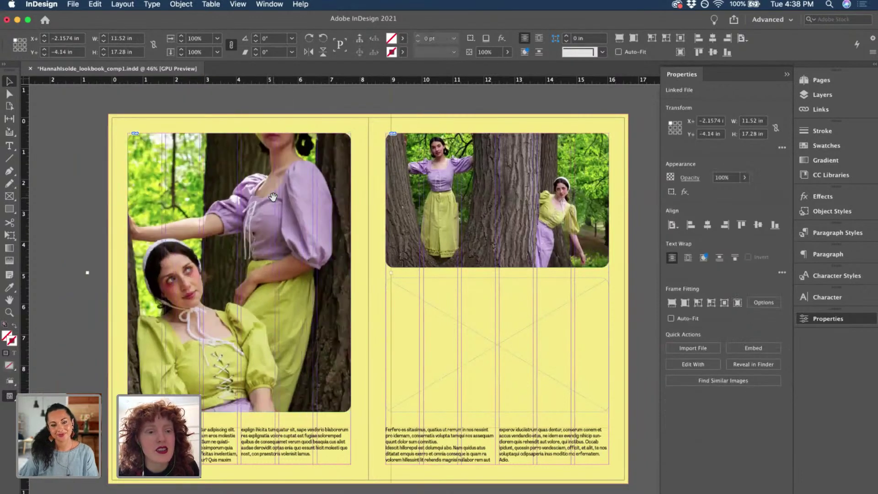
{"action": "key", "text": "super+comma"}
{"action": "key", "text": "super+comma"}
{"action": "key", "text": "super+comma"}
{"action": "key", "text": "super+comma"}
{"action": "key", "text": "super+comma"}
{"action": "key", "text": "super+comma"}
{"action": "key", "text": "super+comma"}
{"action": "key", "text": "super+comma"}
{"action": "key", "text": "super+comma"}
{"action": "key", "text": "super+comma"}
{"action": "key", "text": "super+comma"}
{"action": "key", "text": "super+comma"}
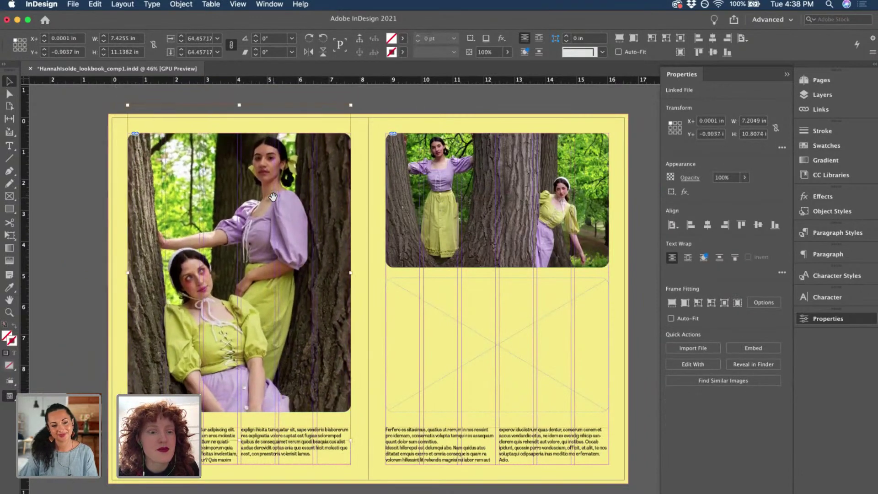
{"action": "key", "text": "super+period"}
{"action": "key", "text": "super+period"}
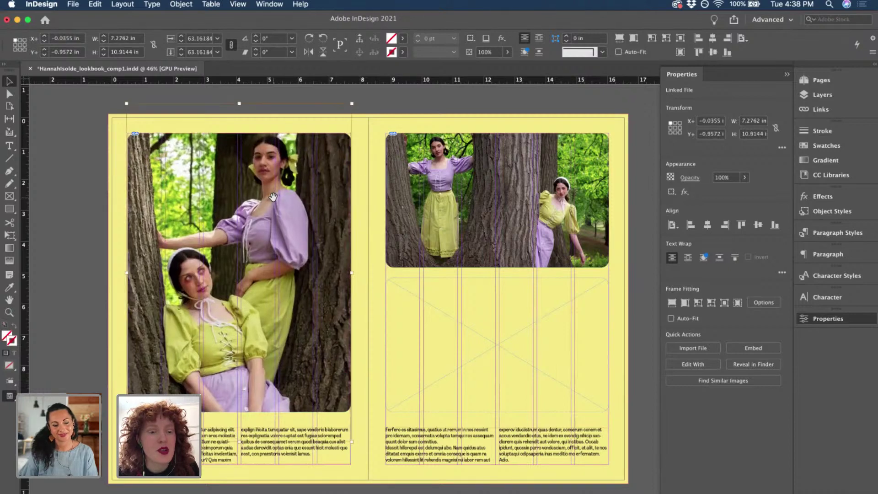
{"action": "left_click", "coordinate": [369, 102]}
{"action": "key", "text": "w"}
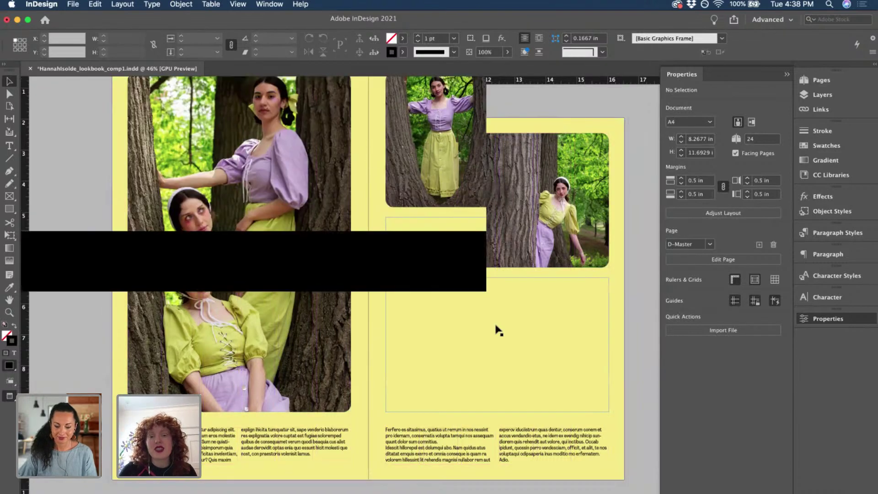
Place MAIDEN_untitled-1371.jpg from the CREATIVE SHOOT folder into the lower frame on the right page.
{"action": "left_click", "coordinate": [533, 284]}
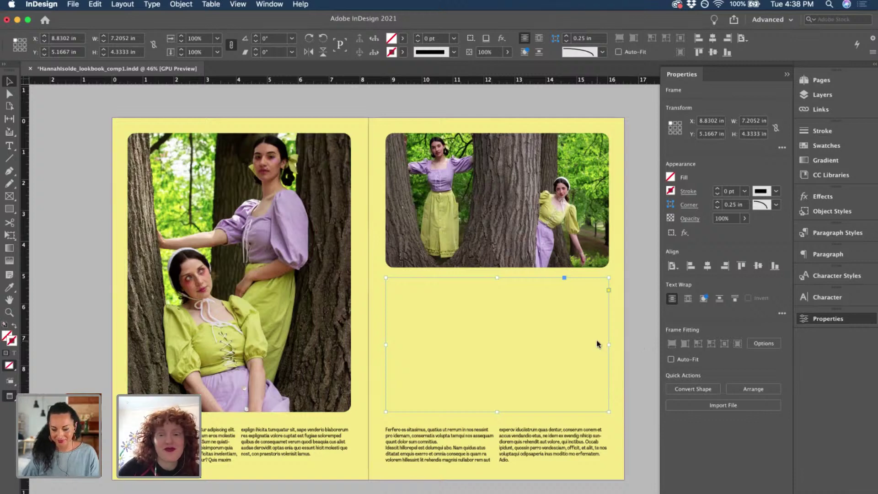
{"action": "key", "text": "super+d"}
{"action": "left_click", "coordinate": [196, 216]}
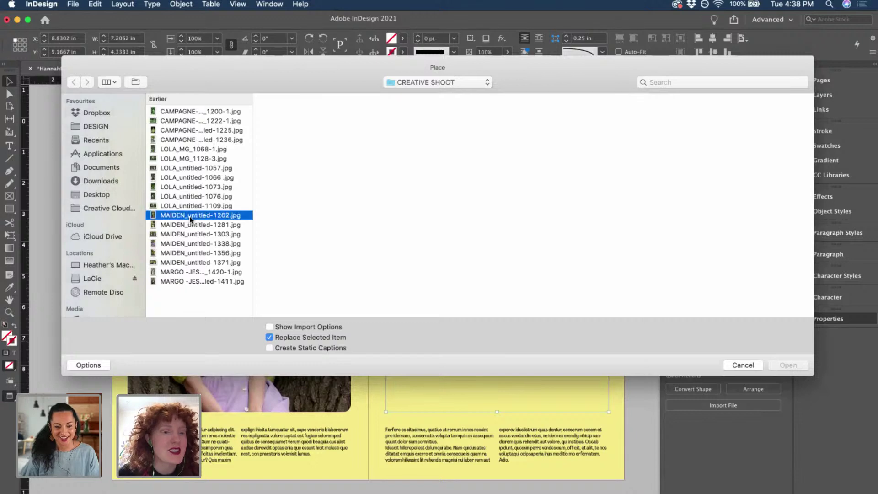
{"action": "left_click", "coordinate": [183, 225]}
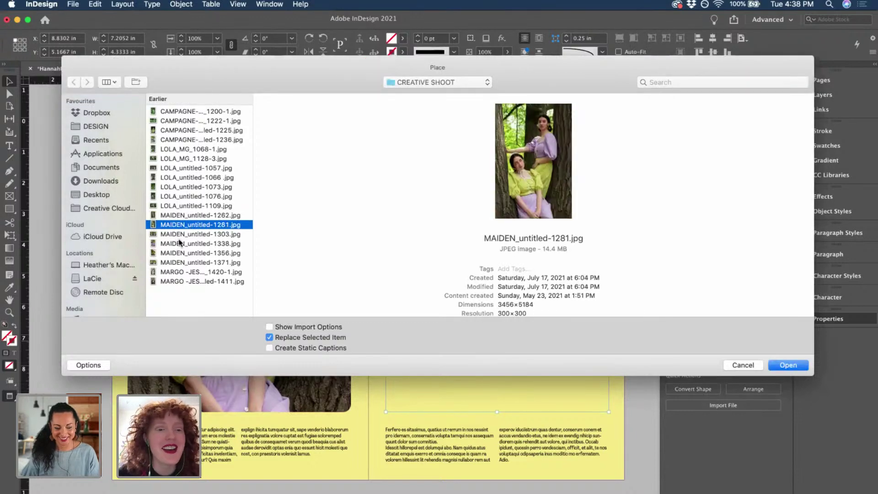
{"action": "left_click", "coordinate": [176, 235]}
{"action": "left_click", "coordinate": [177, 245]}
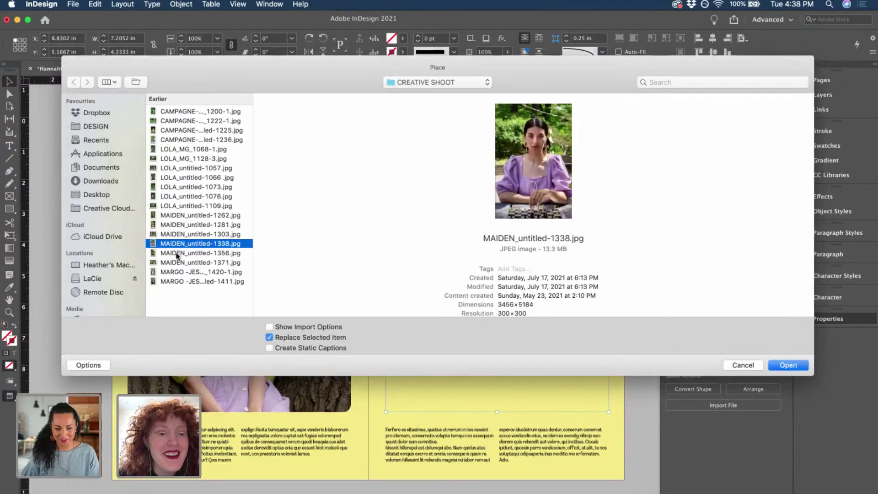
{"action": "left_click", "coordinate": [177, 255]}
{"action": "left_click", "coordinate": [176, 263]}
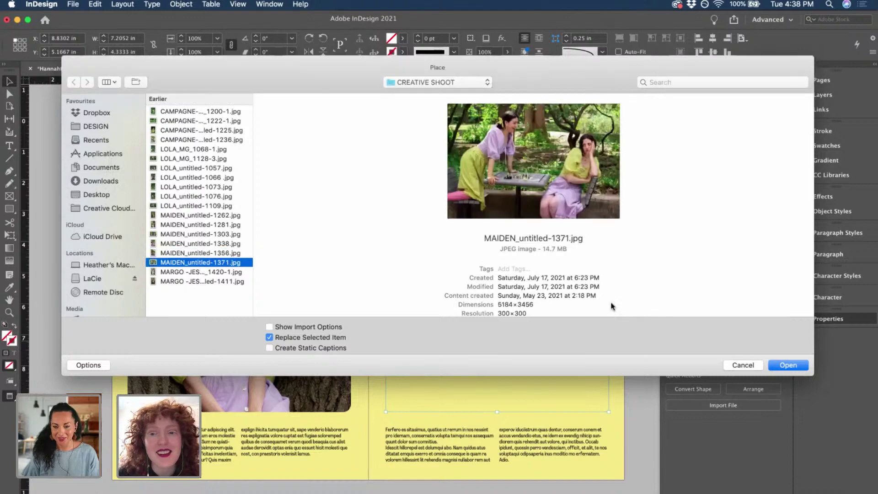
{"action": "left_click", "coordinate": [779, 364]}
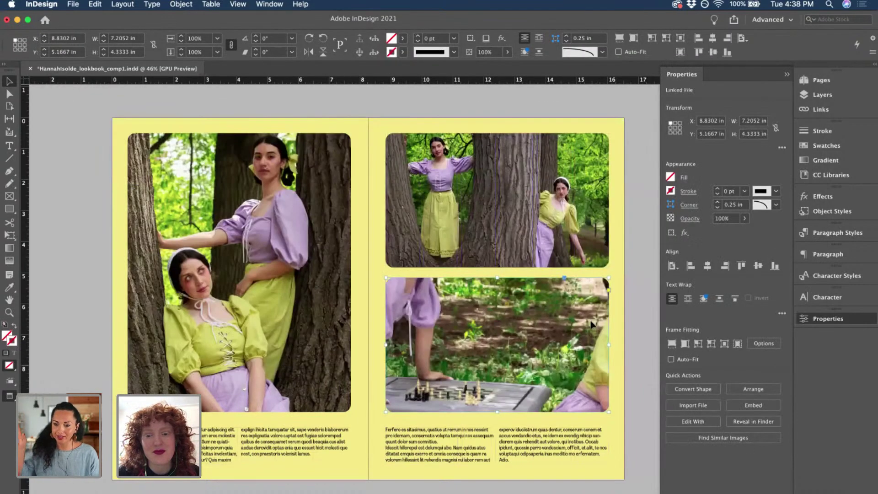
Scale the chess photo down to about 43.3% inside its frame so both women and the table show.
{"action": "double_click", "coordinate": [585, 317]}
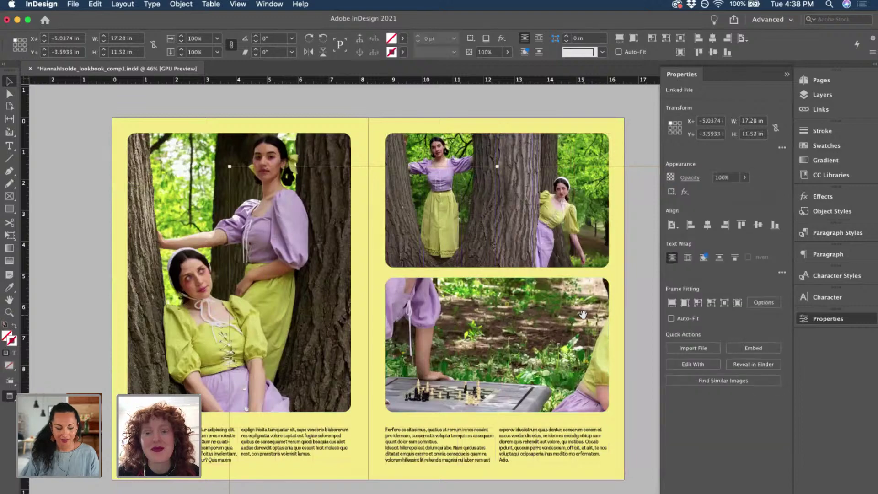
{"action": "key", "text": "super+alt+shift+c"}
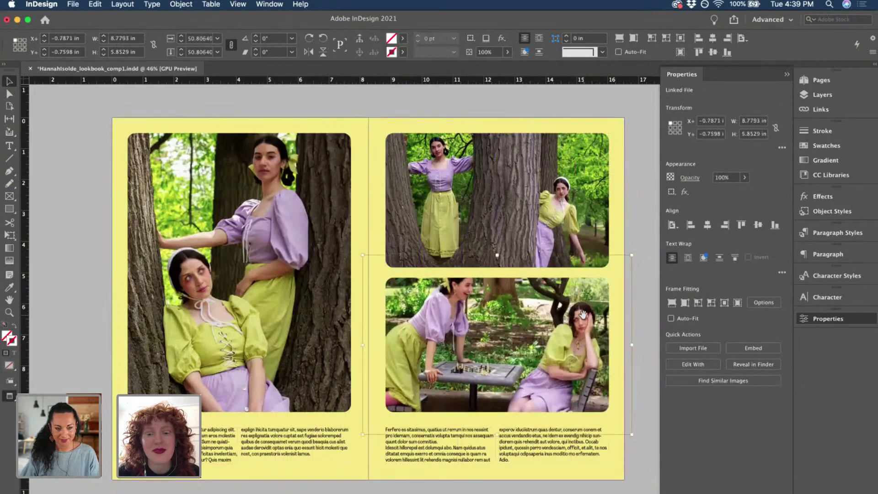
{"action": "key", "text": "super+alt+shift+e"}
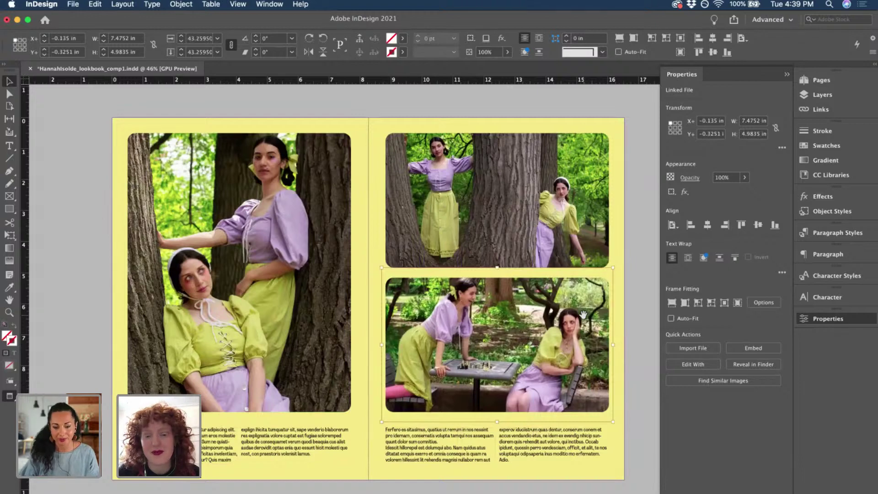
Nudge the chess photo down and right inside its frame to offsets of about X -0.056 in and Y -0.118 in.
{"action": "key", "text": "Down"}
{"action": "key", "text": "Down"}
{"action": "key", "text": "Down"}
{"action": "key", "text": "Down"}
{"action": "key", "text": "Down"}
{"action": "key", "text": "Down"}
{"action": "key", "text": "Down"}
{"action": "key", "text": "Down"}
{"action": "key", "text": "Down"}
{"action": "key", "text": "Down"}
{"action": "key", "text": "Down"}
{"action": "key", "text": "Down"}
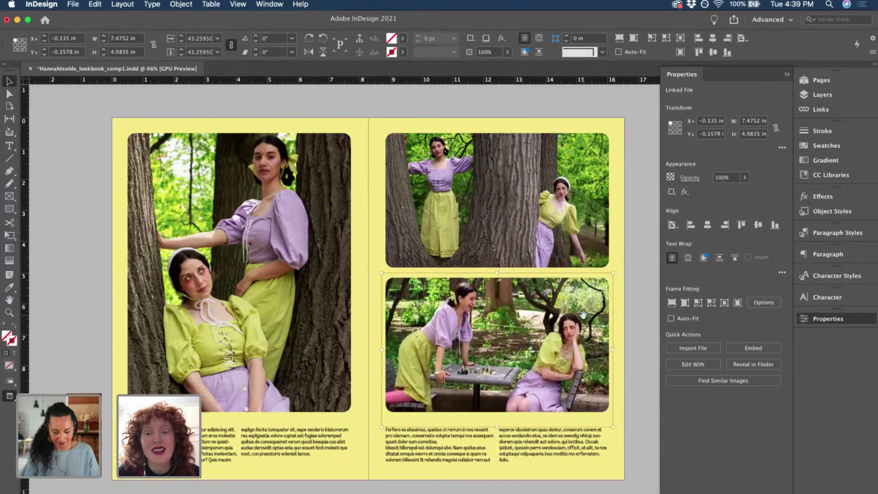
{"action": "key", "text": "Down"}
{"action": "key", "text": "Down"}
{"action": "key", "text": "Down"}
{"action": "key", "text": "Right"}
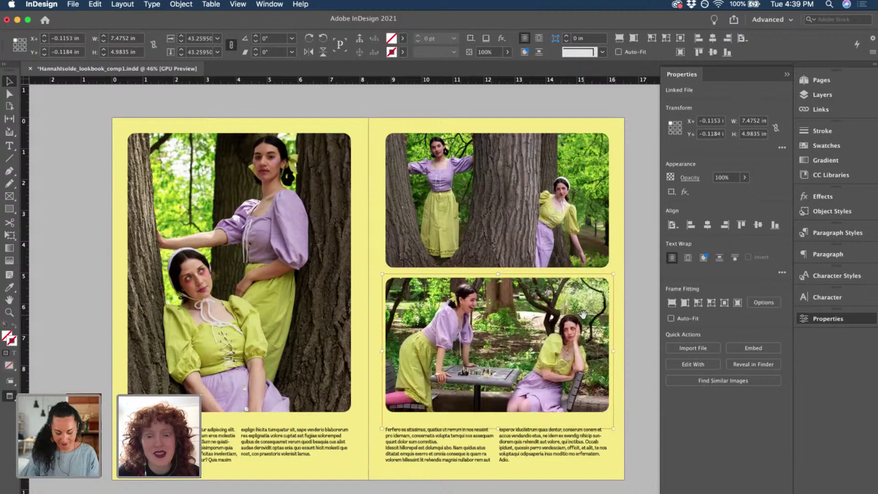
{"action": "key", "text": "Right"}
{"action": "key", "text": "Right"}
{"action": "key", "text": "Right"}
{"action": "key", "text": "Right"}
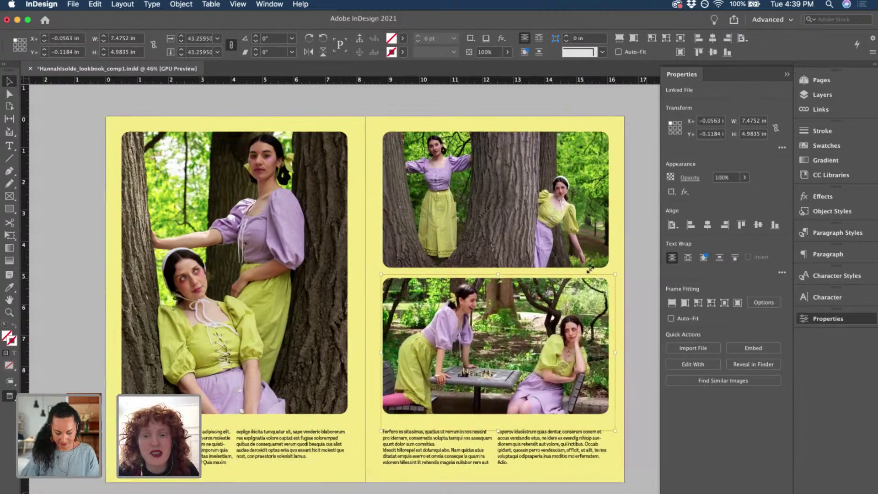
Shrink the chess photo from its upper-right corner to about 42.2% so it just covers the frame, and save the document.
{"action": "scroll", "coordinate": [589, 272], "scroll_direction": "up", "scroll_amount": 3}
{"action": "left_click_drag", "start_coordinate": [586, 272], "coordinate": [579, 275]}
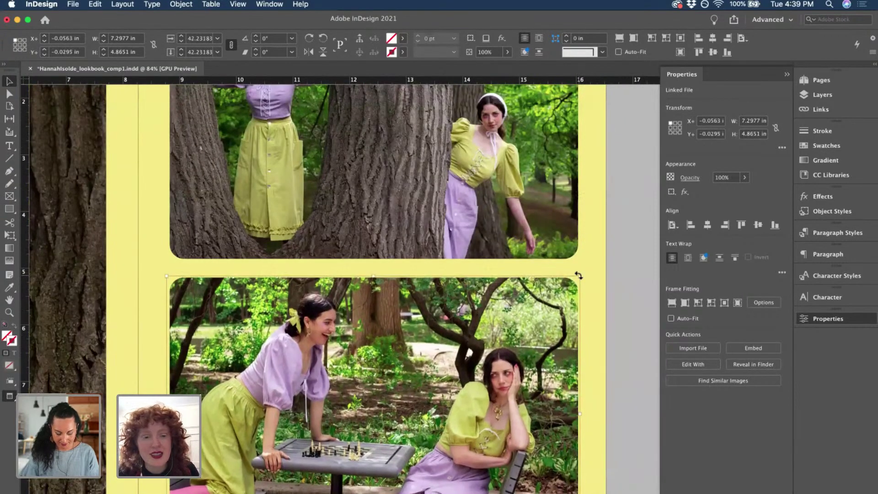
{"action": "left_click", "coordinate": [645, 271]}
{"action": "scroll", "coordinate": [645, 272], "scroll_direction": "down", "scroll_amount": 5}
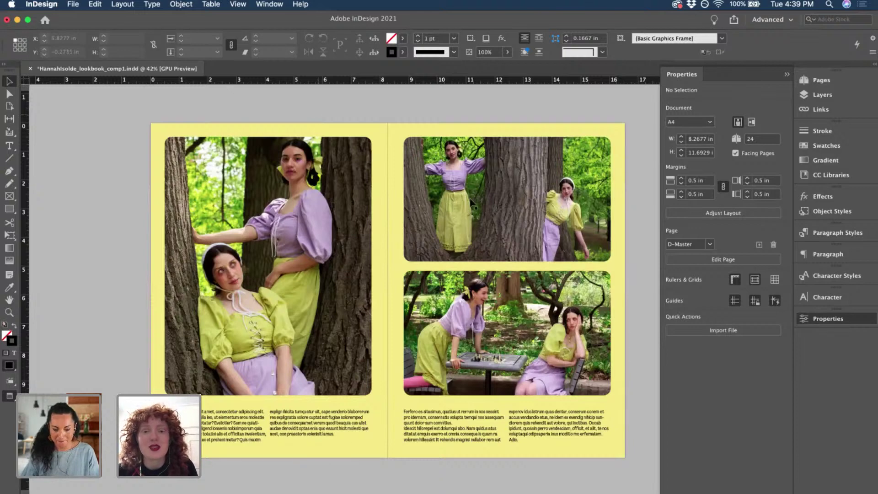
{"action": "key", "text": "super+s"}
Examine the photo crops, rounded frames and text spacing across the whole D-Master spread.
{"action": "scroll", "coordinate": [411, 300], "scroll_direction": "down", "scroll_amount": 2}
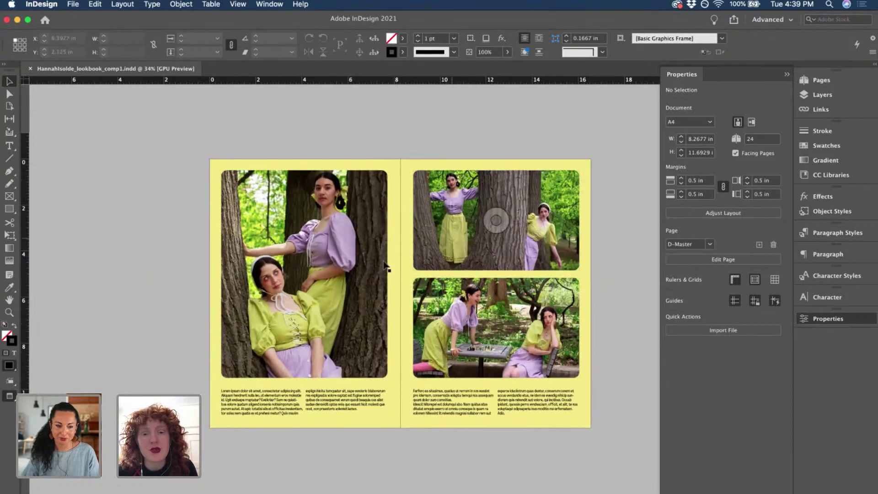
{"action": "scroll", "coordinate": [402, 253], "scroll_direction": "up", "scroll_amount": 2}
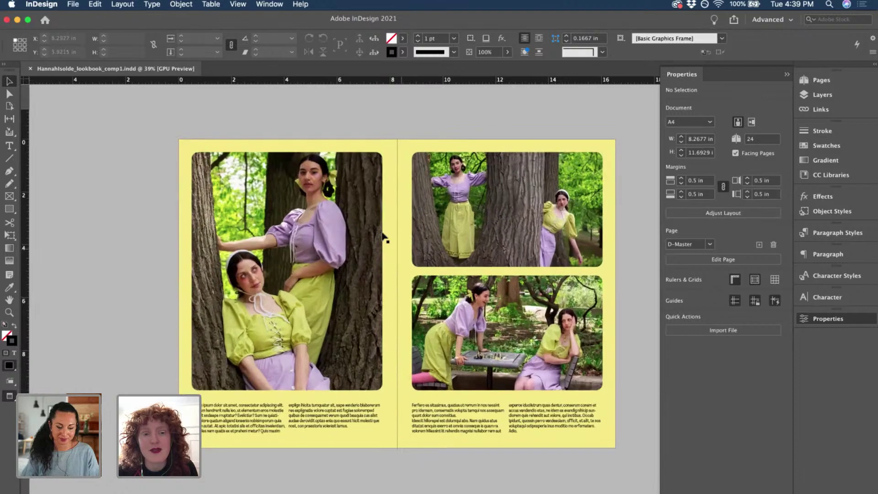
{"action": "scroll", "coordinate": [362, 223], "scroll_direction": "up", "scroll_amount": 2}
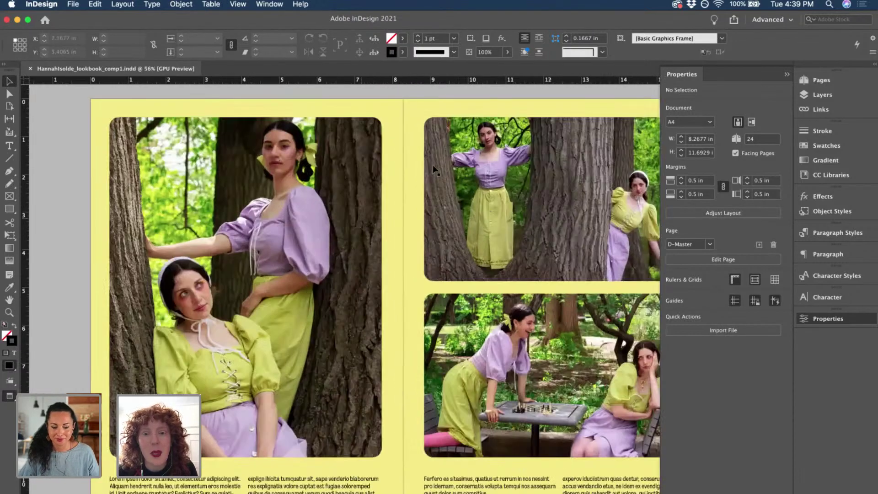
{"action": "scroll", "coordinate": [480, 308], "scroll_direction": "right", "scroll_amount": 3}
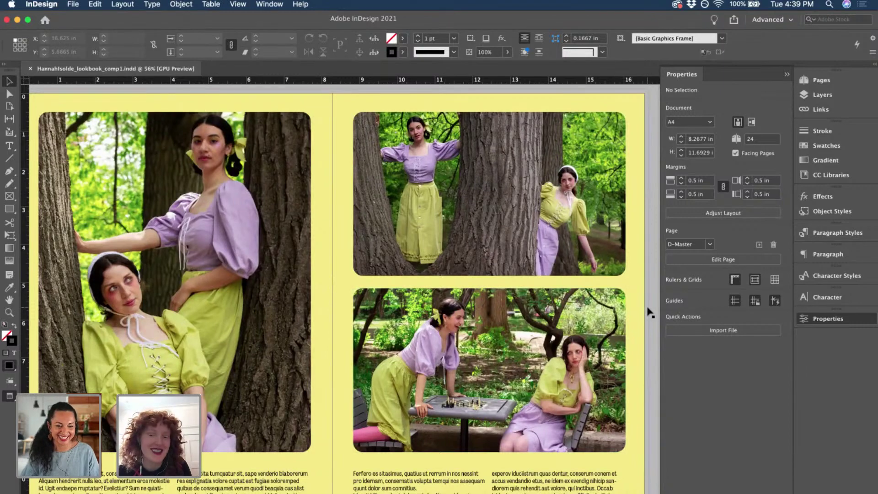
{"action": "scroll", "coordinate": [647, 312], "scroll_direction": "down", "scroll_amount": 2}
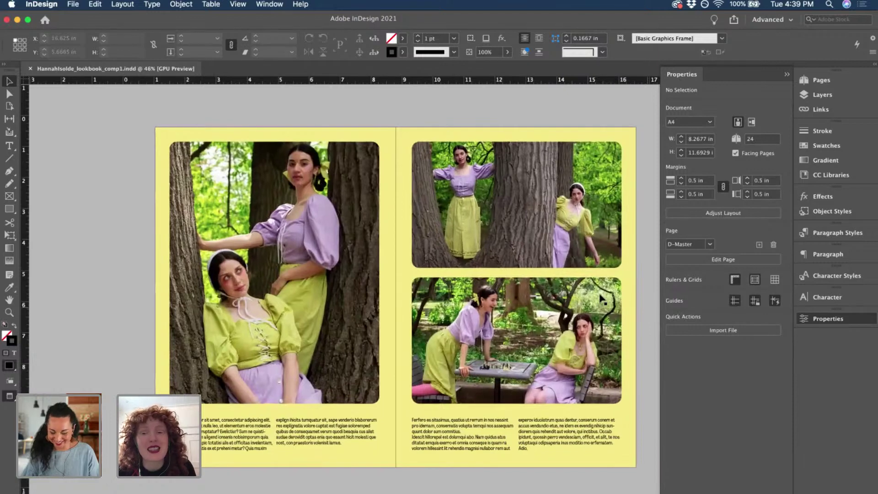
{"action": "scroll", "coordinate": [602, 299], "scroll_direction": "up", "scroll_amount": 1}
{"action": "left_click", "coordinate": [615, 301]}
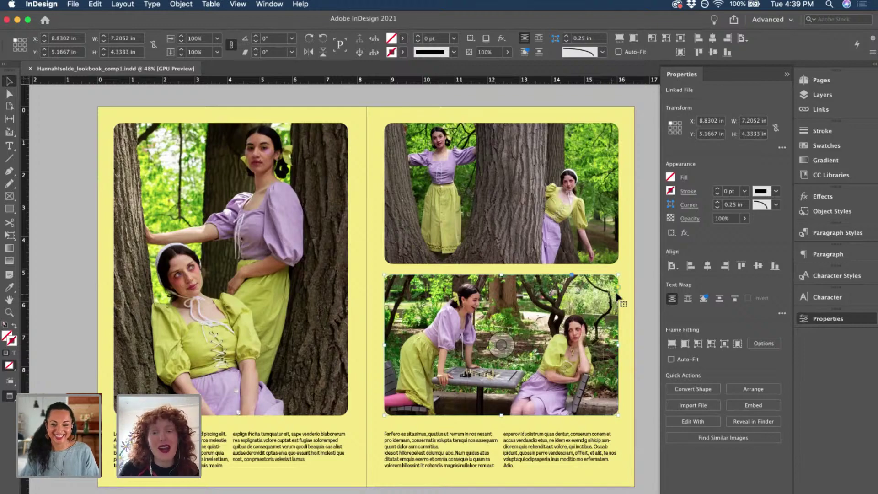
{"action": "left_click", "coordinate": [649, 272]}
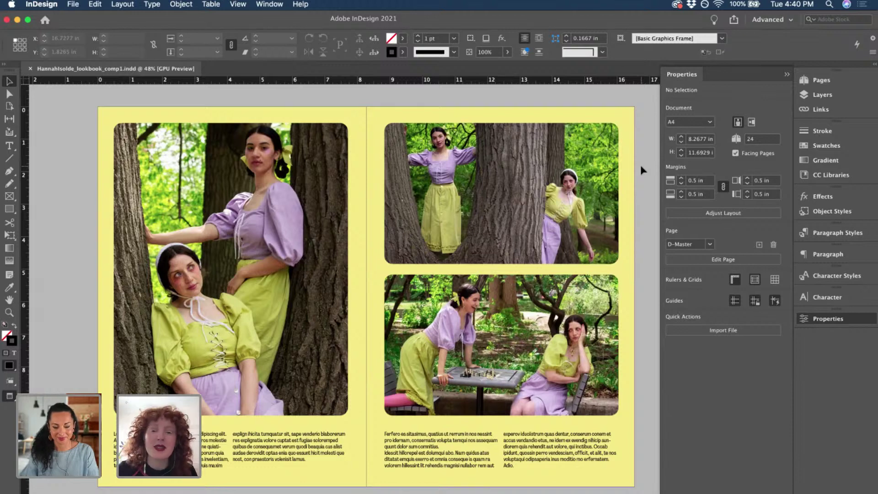
Set the corner radius of all three photo frames on the spread to 0.1875 in.
{"action": "left_click", "coordinate": [828, 84]}
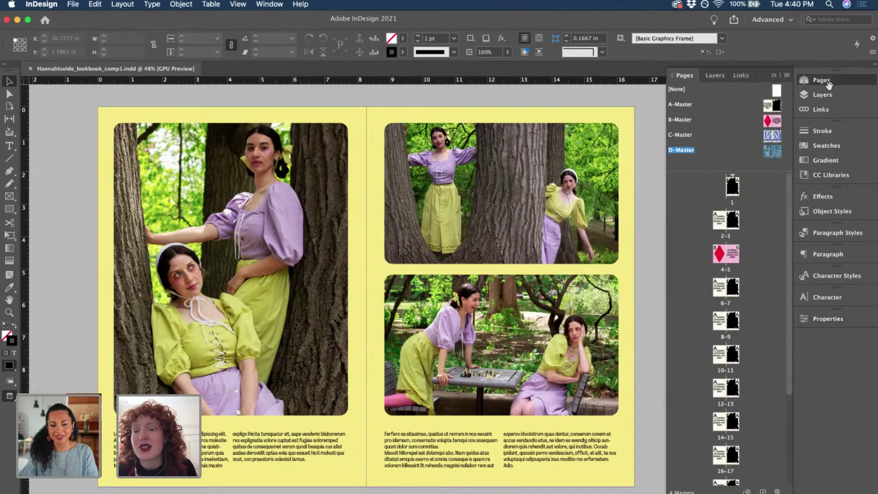
{"action": "left_click", "coordinate": [501, 193]}
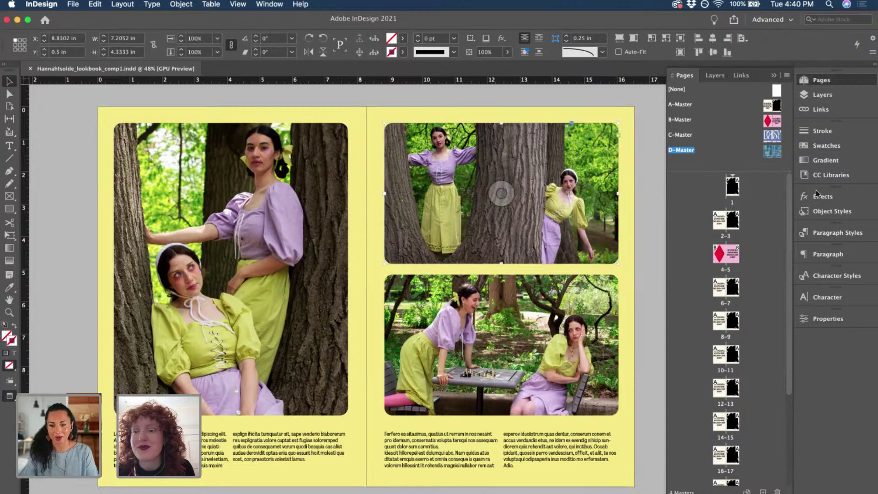
{"action": "left_click", "coordinate": [825, 321]}
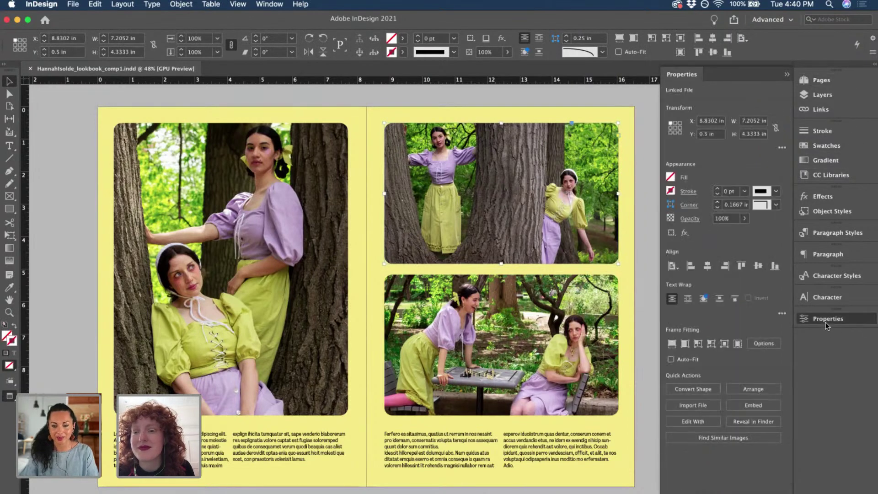
{"action": "left_click", "coordinate": [602, 295], "text": "shift"}
{"action": "left_click", "coordinate": [346, 190], "text": "shift"}
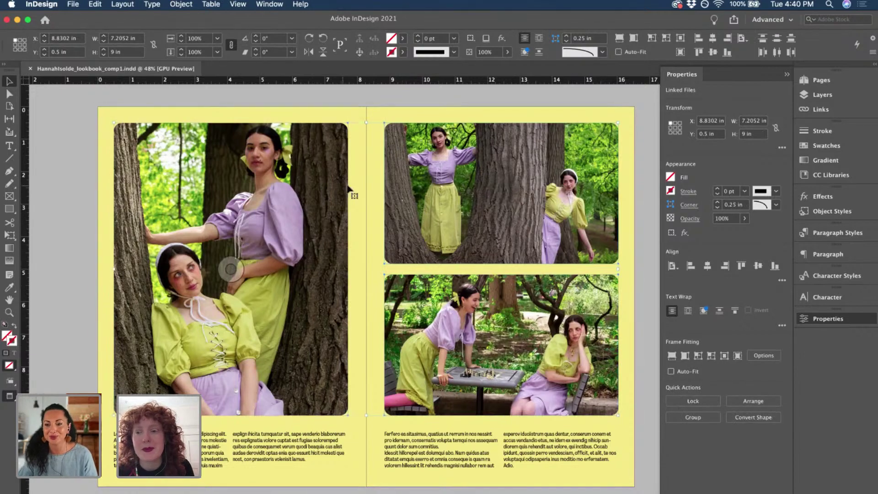
{"action": "left_click", "coordinate": [718, 207]}
{"action": "left_click", "coordinate": [717, 207]}
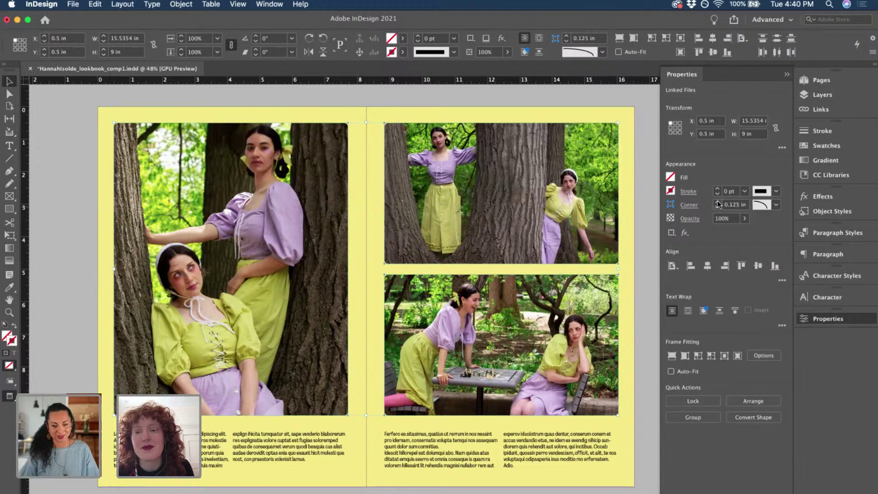
{"action": "left_click", "coordinate": [718, 202]}
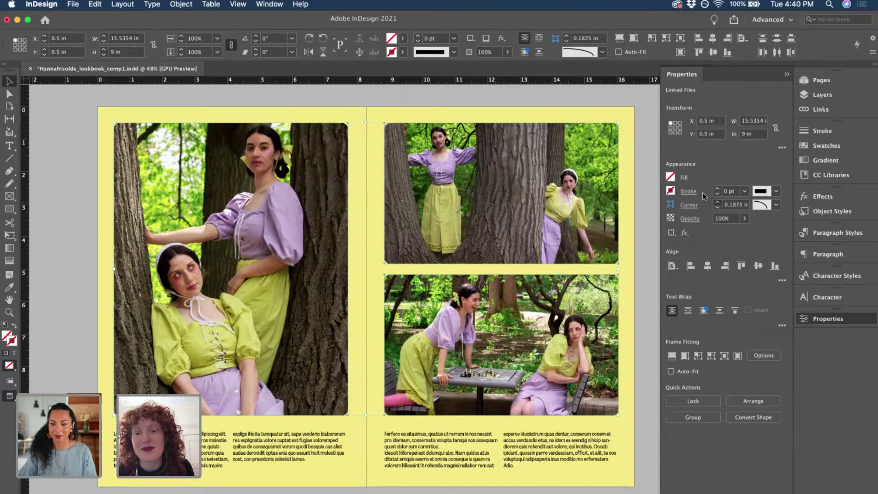
Reselect the three photo frames on the D-Master spread, reduce their corner radius to 0.1875 in, and save the document.
{"action": "left_click", "coordinate": [651, 159]}
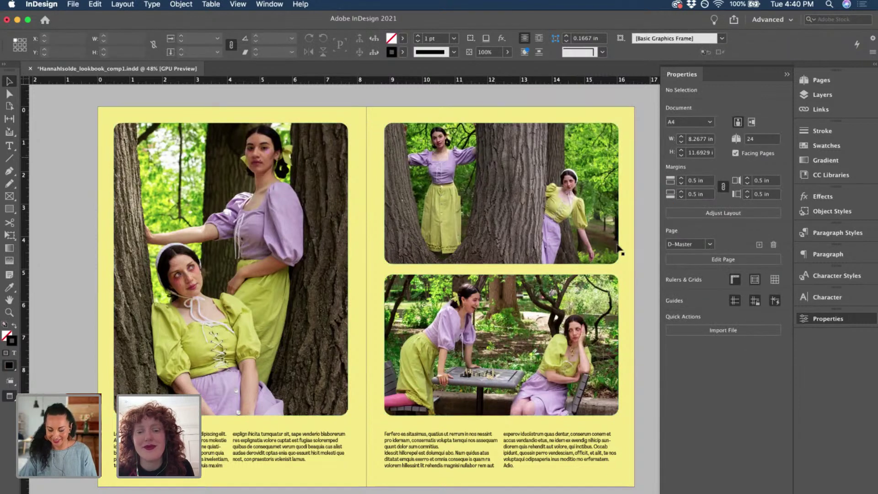
{"action": "left_click", "coordinate": [502, 194], "text": "shift"}
{"action": "left_click", "coordinate": [232, 270], "text": "shift"}
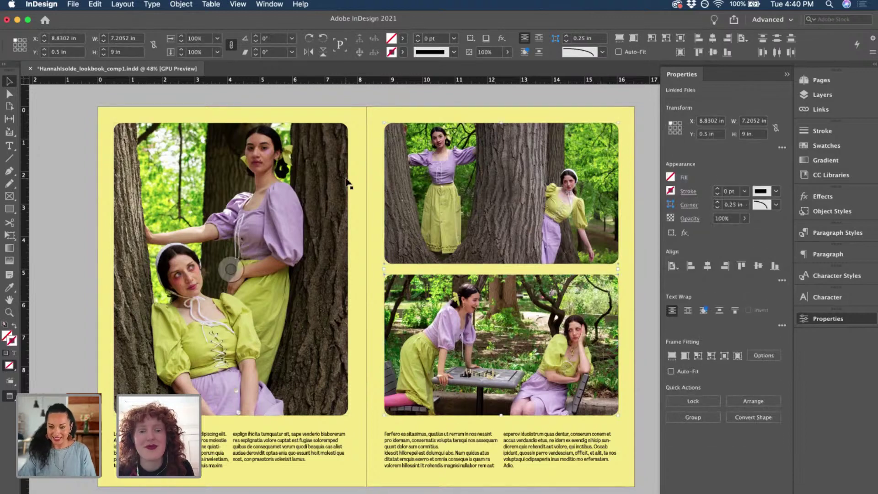
{"action": "left_click", "coordinate": [718, 207]}
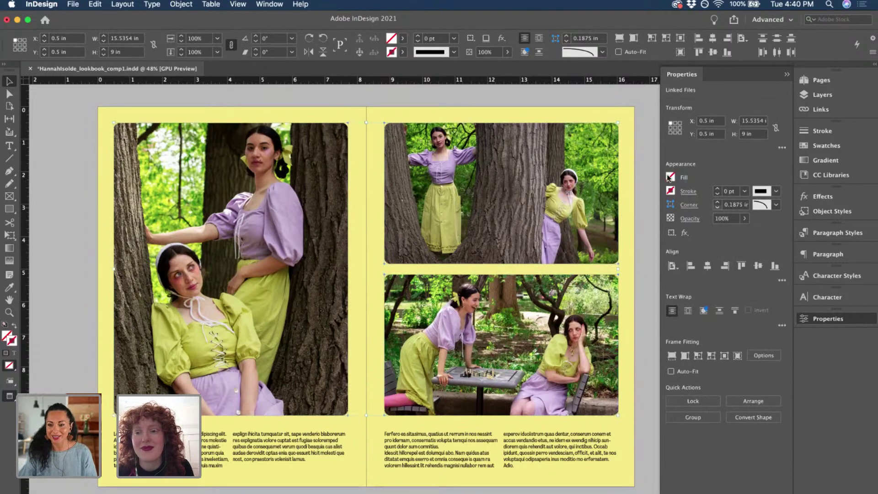
{"action": "left_click", "coordinate": [655, 167]}
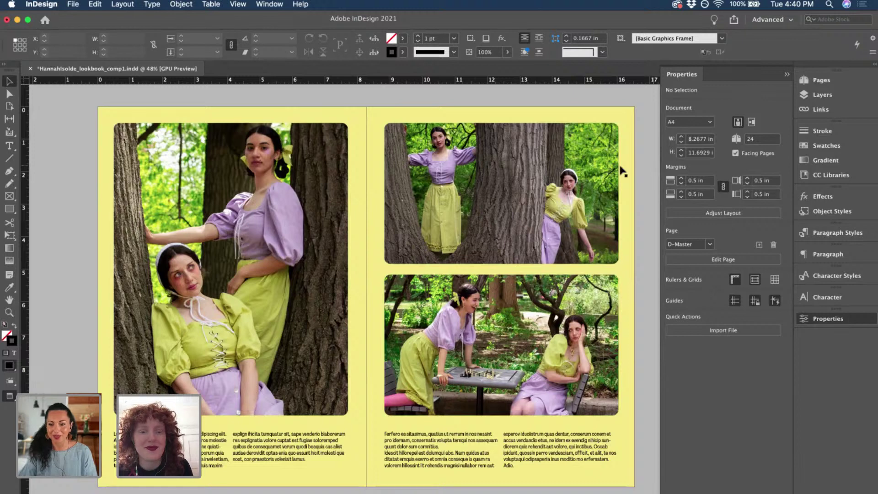
{"action": "key", "text": "cmd+s"}
Examine the DAISY lettering spread on C-Master and the red diamond spread on B-Master.
{"action": "left_click", "coordinate": [829, 81]}
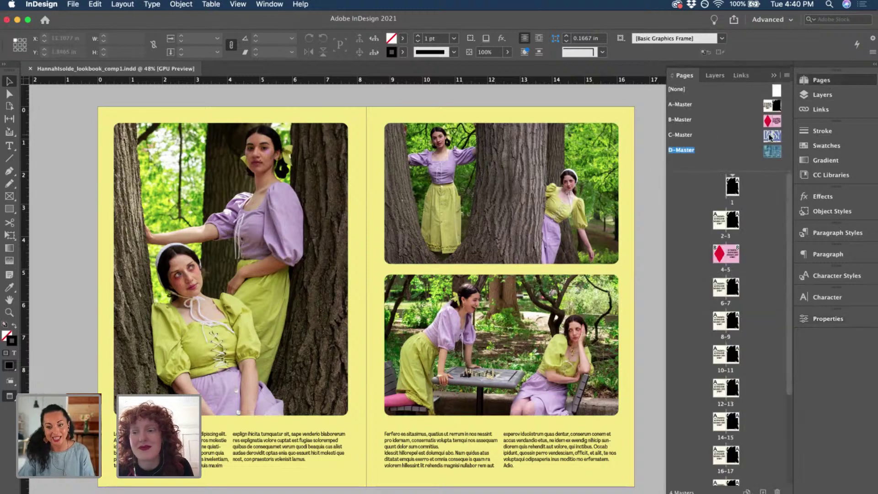
{"action": "double_click", "coordinate": [772, 135]}
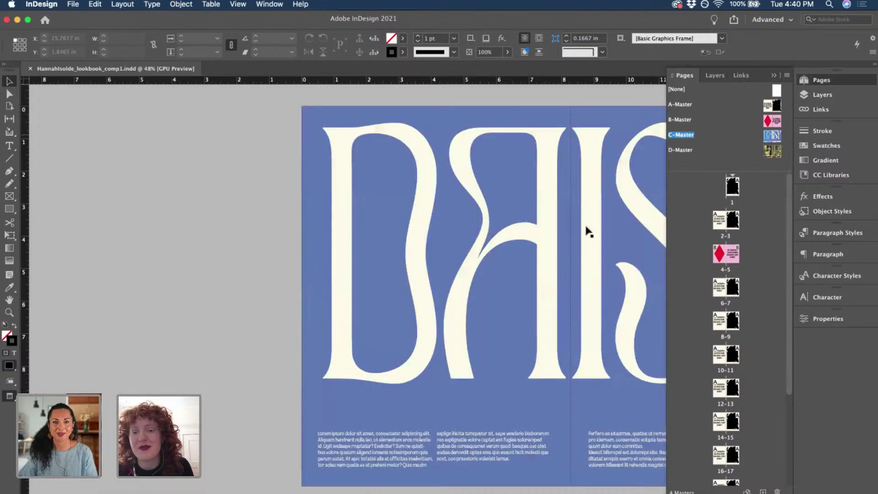
{"action": "scroll", "coordinate": [588, 230], "scroll_direction": "right", "scroll_amount": 6}
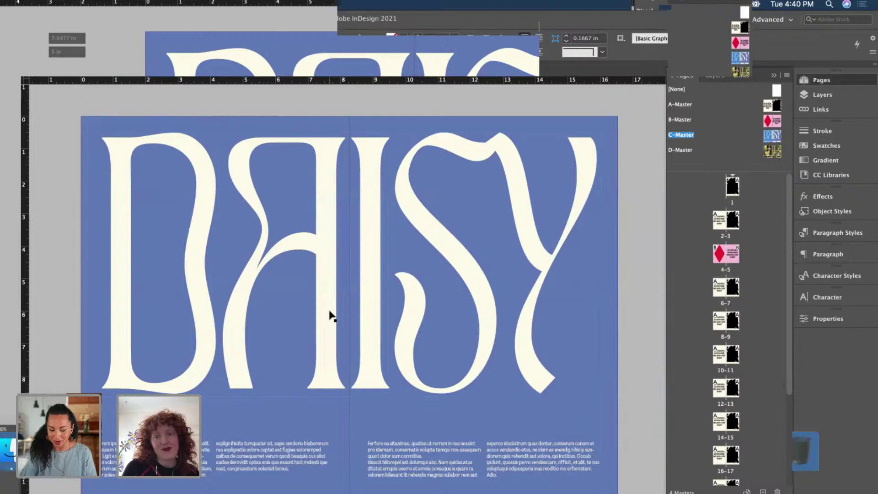
{"action": "scroll", "coordinate": [480, 348], "scroll_direction": "down", "scroll_amount": 1}
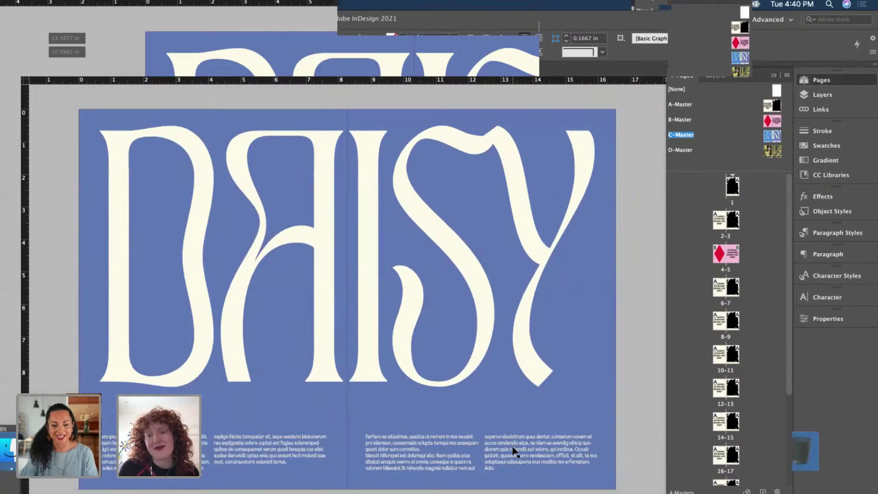
{"action": "double_click", "coordinate": [773, 122]}
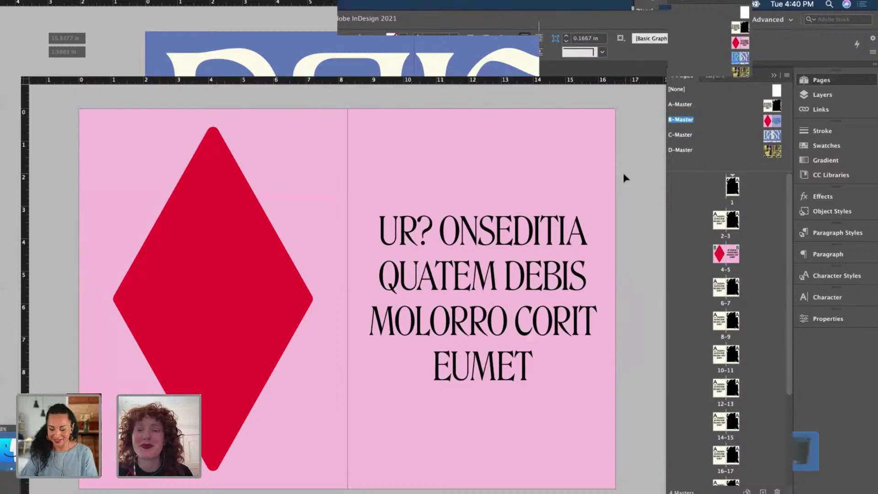
Delete the large headline text frame from the left page of the A-Master spread.
{"action": "double_click", "coordinate": [770, 109]}
{"action": "left_click", "coordinate": [532, 231]}
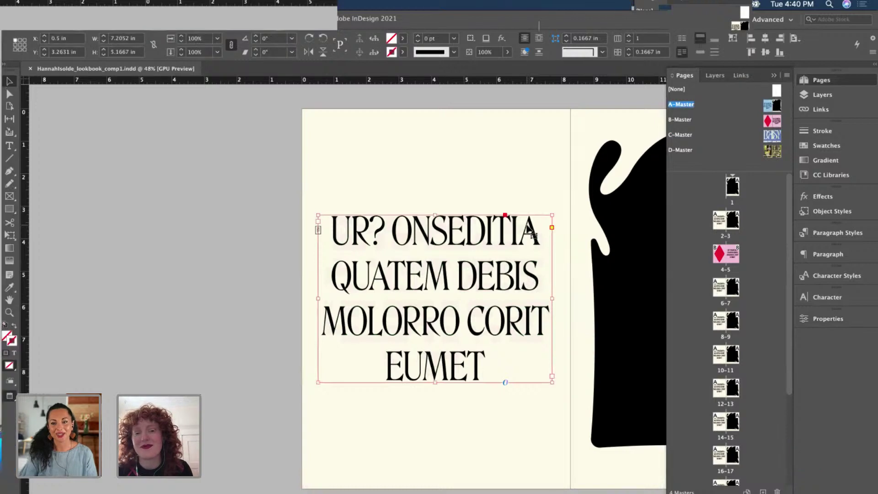
{"action": "key", "text": "Delete"}
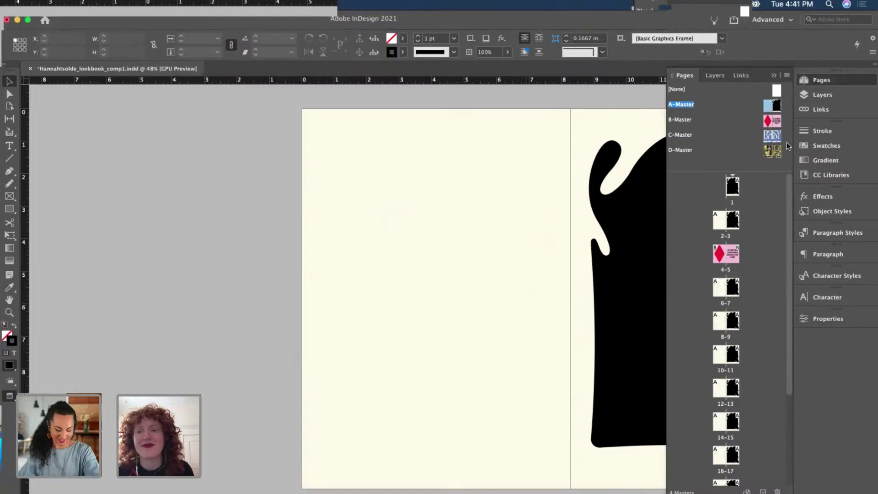
Preview the CREATIVE SHOOT photos and place LOLA_untitled-1076.jpg inside the black splash-shaped frame on A-Master's right page.
{"action": "double_click", "coordinate": [776, 106]}
{"action": "left_click", "coordinate": [503, 227]}
{"action": "key", "text": "super+d"}
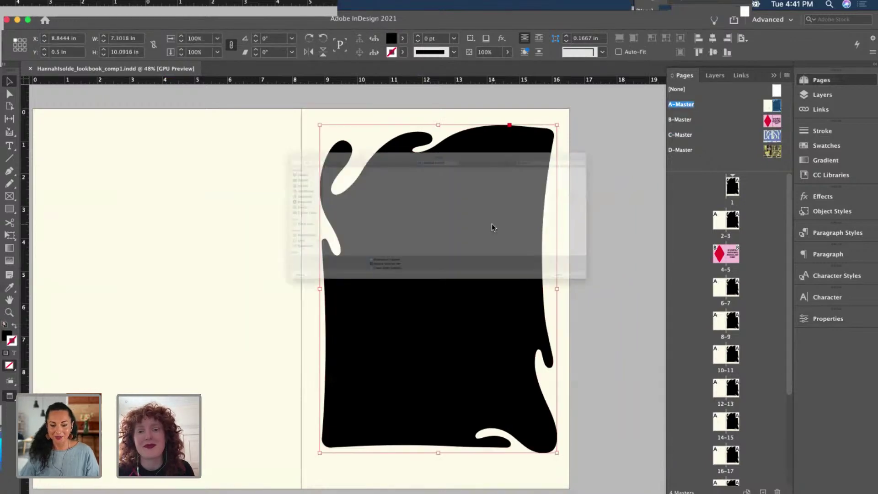
{"action": "left_click", "coordinate": [195, 169]}
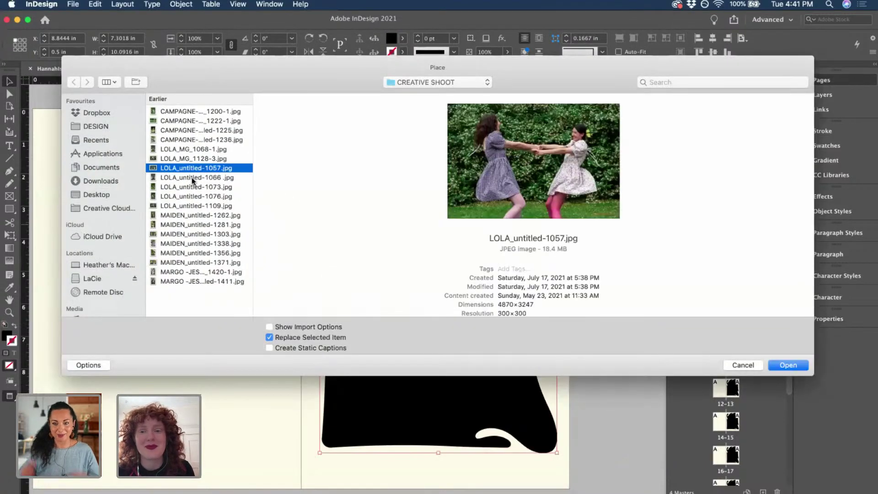
{"action": "left_click", "coordinate": [194, 177]}
{"action": "left_click", "coordinate": [185, 158]}
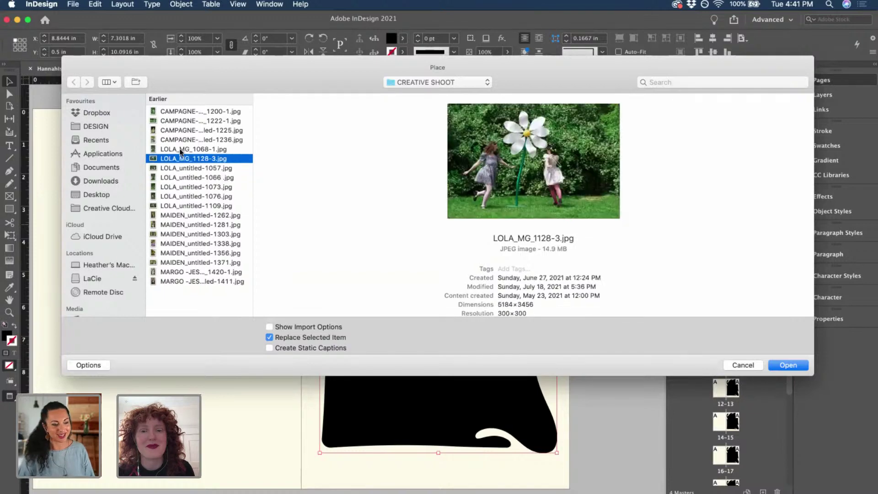
{"action": "left_click", "coordinate": [179, 149]}
{"action": "left_click", "coordinate": [176, 138]}
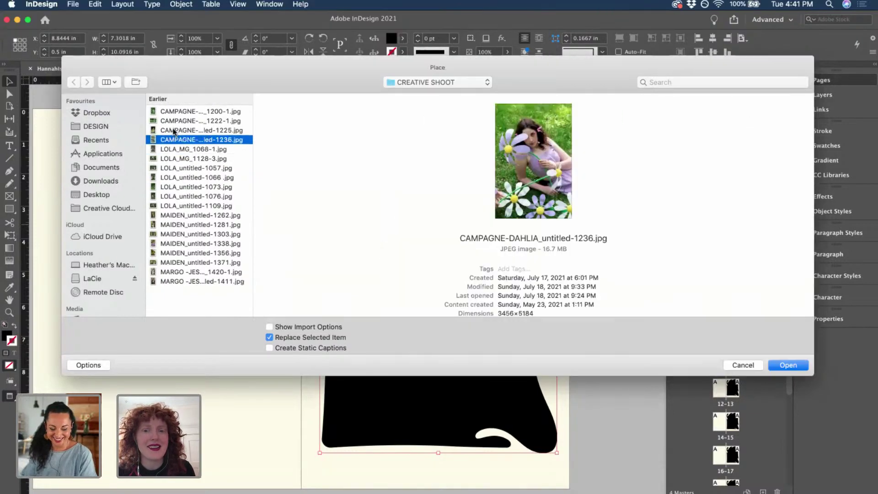
{"action": "left_click", "coordinate": [174, 131]}
{"action": "left_click", "coordinate": [169, 121]}
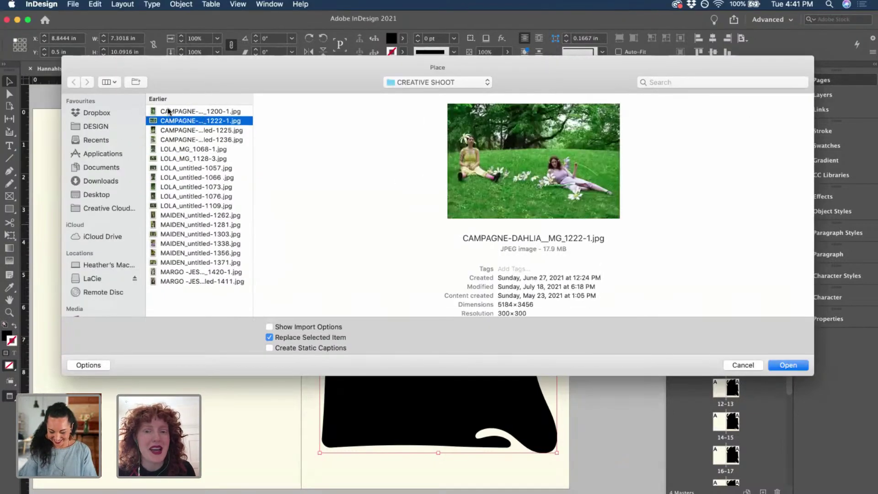
{"action": "left_click", "coordinate": [169, 110]}
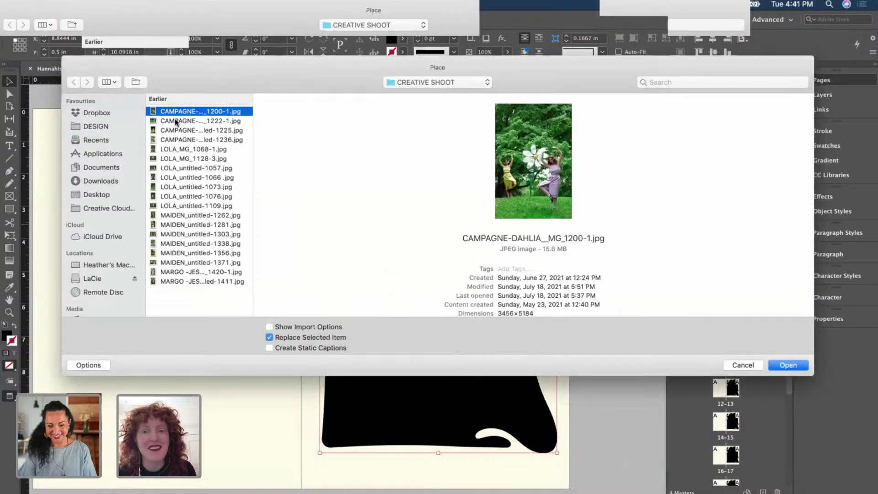
{"action": "left_click", "coordinate": [167, 196]}
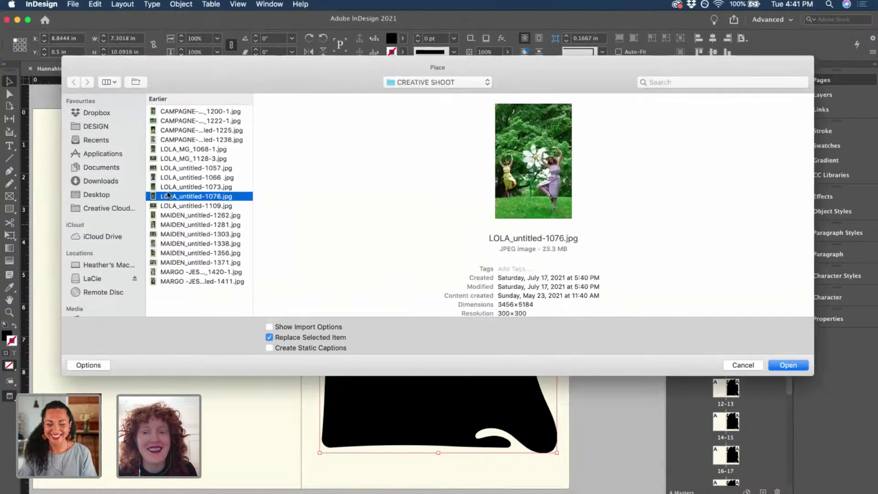
{"action": "left_click", "coordinate": [788, 365]}
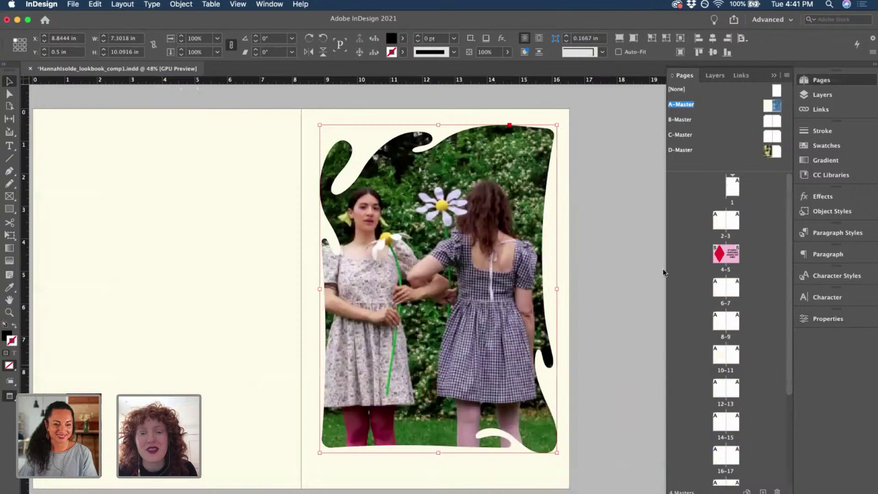
Scale the placed photo down to about 81.65% inside its frame and shift it to about X -0.957 in, Y -2.388 in.
{"action": "double_click", "coordinate": [483, 184]}
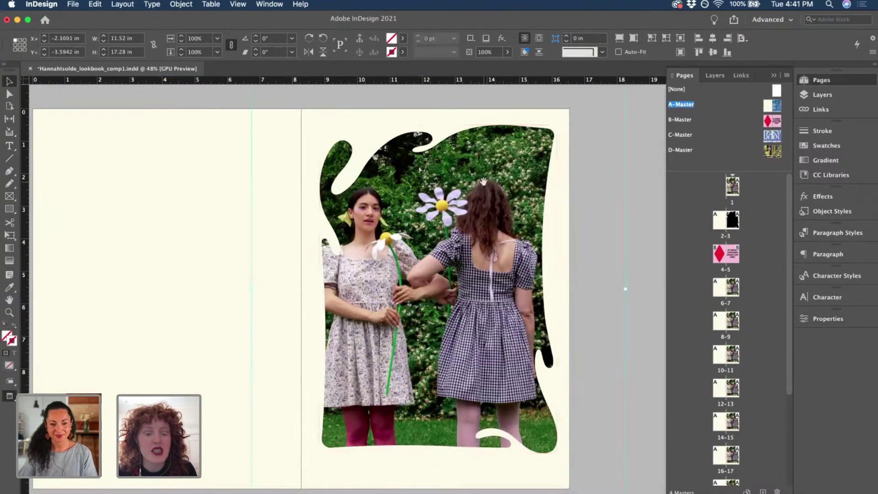
{"action": "key", "text": "super+alt+comma"}
{"action": "key", "text": "super+alt+comma"}
{"action": "key", "text": "super+alt+comma"}
{"action": "key", "text": "super+alt+comma"}
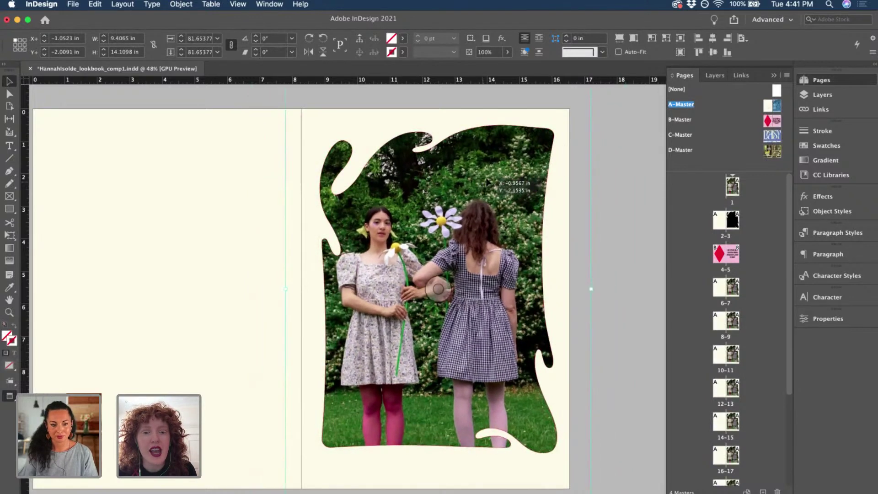
{"action": "key", "text": "super+alt+comma"}
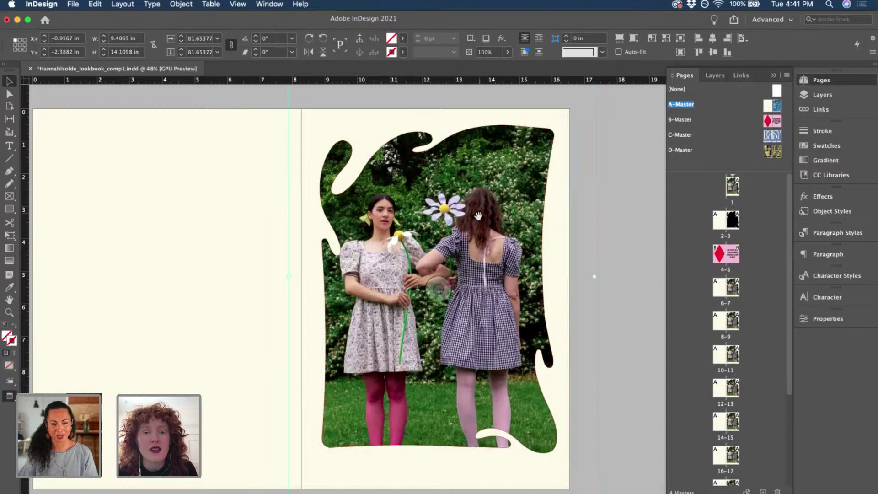
Enlarge the photo to about 84.96% and reposition it in the splash-shaped frame at about X -1.007 in, Y -2.754 in.
{"action": "left_click_drag", "start_coordinate": [479, 219], "coordinate": [480, 215]}
{"action": "key", "text": "super+alt+period"}
{"action": "key", "text": "super+alt+period"}
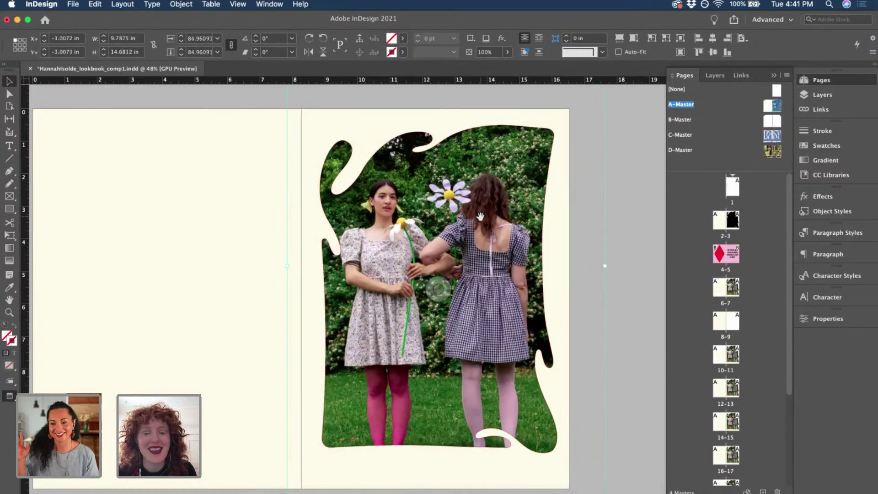
{"action": "key", "text": "super+alt+period"}
{"action": "key", "text": "super+alt+period"}
{"action": "left_click_drag", "start_coordinate": [480, 213], "coordinate": [480, 215]}
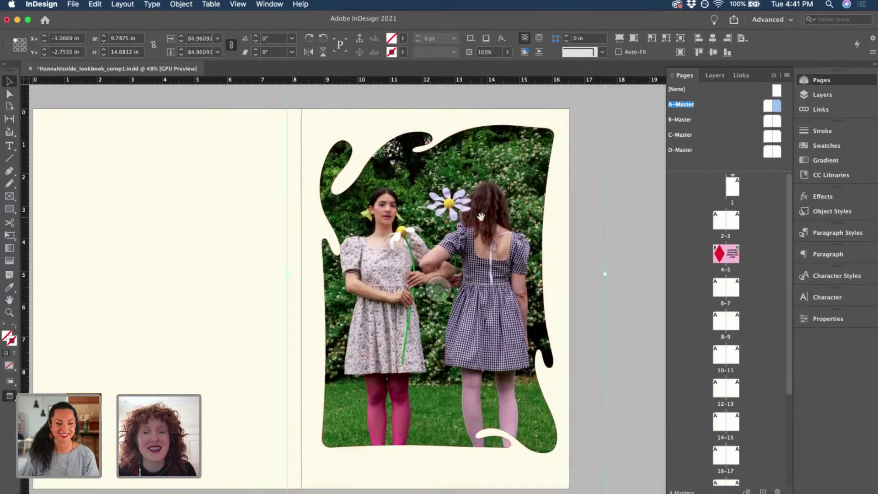
{"action": "key", "text": "Escape"}
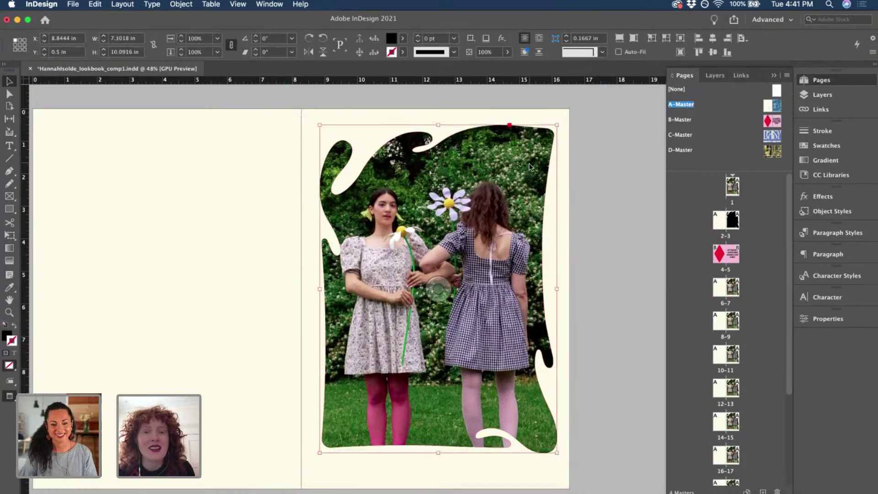
Set the splash-shaped photo frame's fill to [None].
{"action": "left_click", "coordinate": [404, 51]}
{"action": "left_click", "coordinate": [403, 39]}
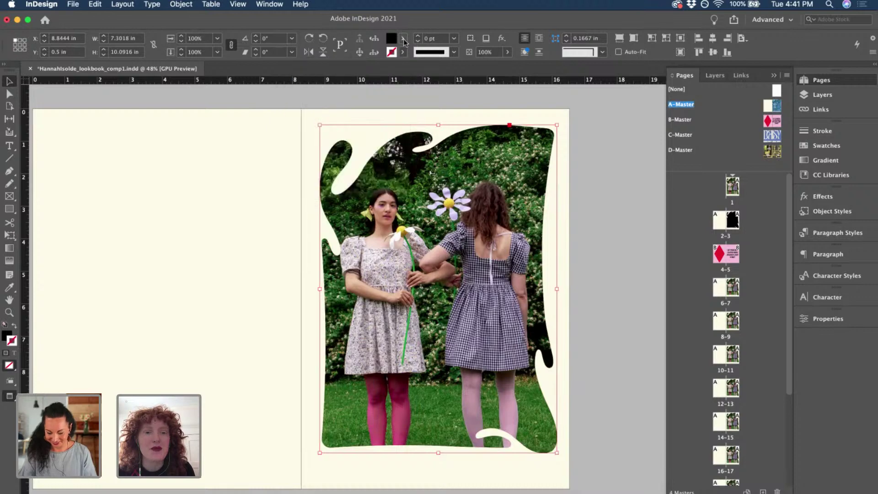
{"action": "left_click", "coordinate": [404, 38]}
{"action": "left_click", "coordinate": [340, 71]}
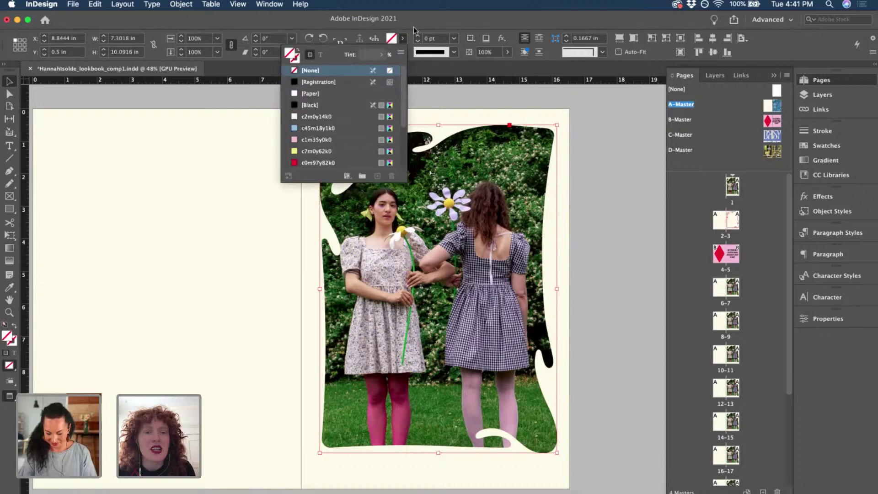
Give the splash-shaped photo frame a [Black] stroke with a weight of 4 pt.
{"action": "left_click", "coordinate": [403, 52]}
{"action": "left_click", "coordinate": [403, 52]}
{"action": "left_click", "coordinate": [321, 119]}
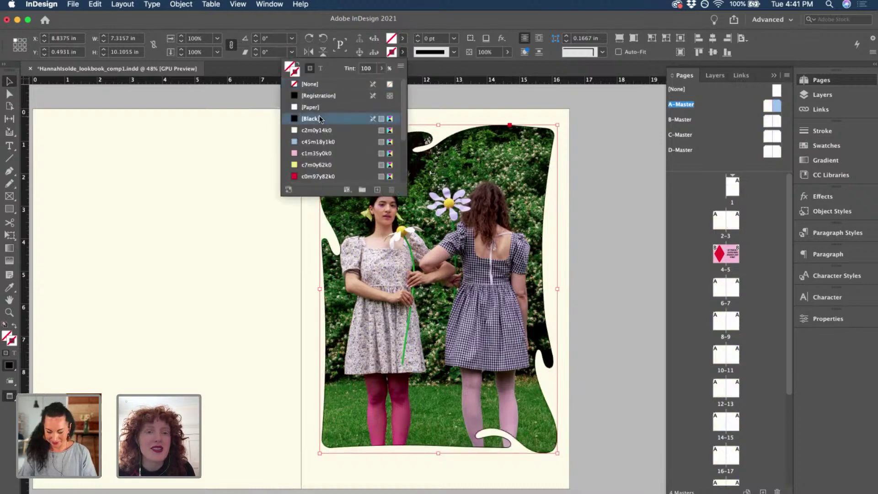
{"action": "left_click", "coordinate": [418, 37]}
{"action": "left_click", "coordinate": [418, 37]}
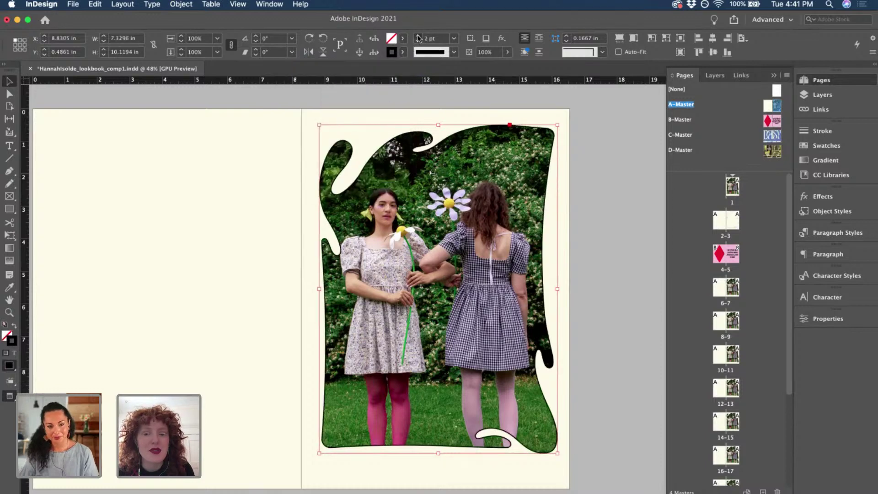
{"action": "left_click", "coordinate": [418, 36]}
{"action": "left_click", "coordinate": [418, 37]}
{"action": "left_click", "coordinate": [616, 288]}
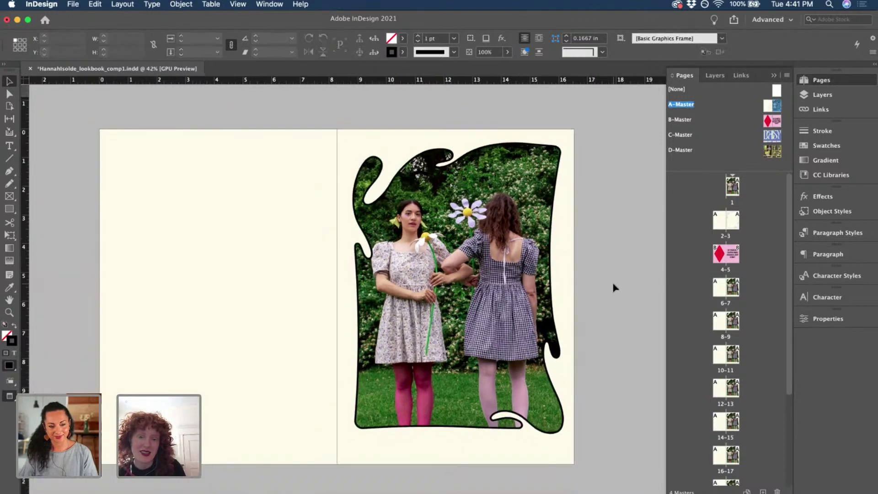
{"action": "scroll", "coordinate": [615, 287], "scroll_direction": "down", "scroll_amount": 1}
{"action": "scroll", "coordinate": [615, 287], "scroll_direction": "up", "scroll_amount": 1}
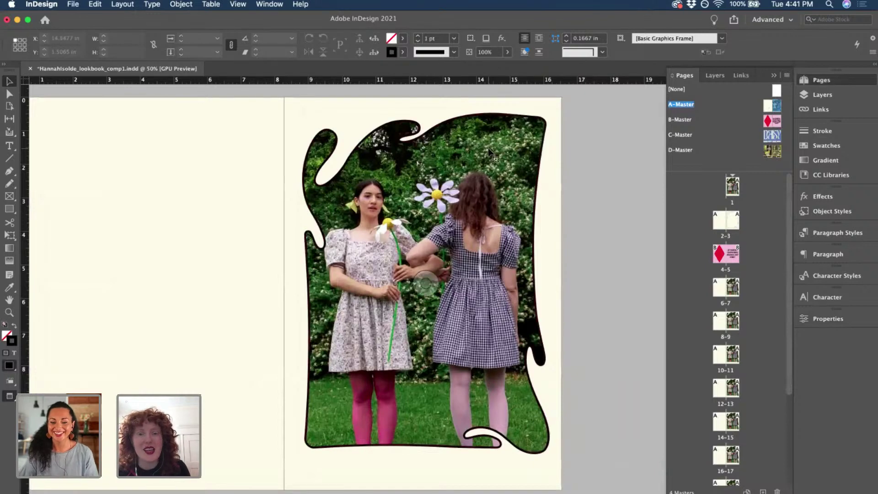
Reduce the stroke weight of the splash-shaped photo frame to 2 pt.
{"action": "left_click", "coordinate": [416, 272]}
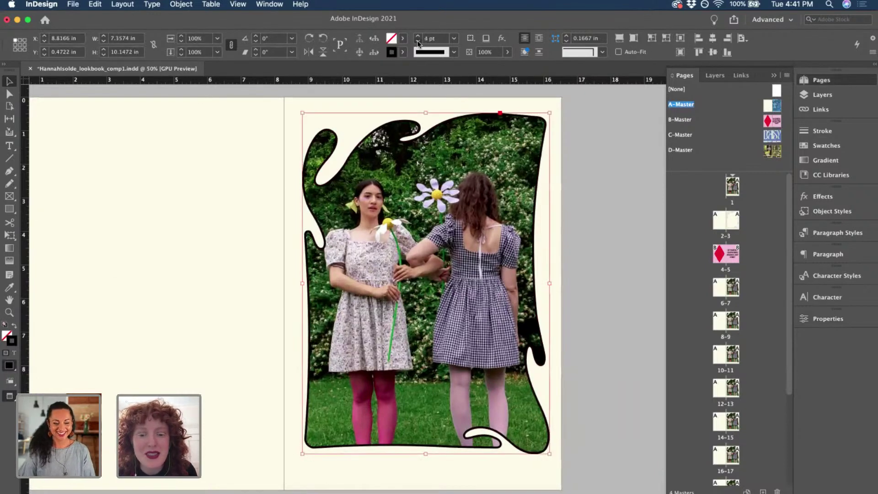
{"action": "left_click", "coordinate": [418, 40]}
{"action": "left_click", "coordinate": [418, 41]}
Set the splash-shaped photo frame's stroke colour to the green c84m21y72k6 swatch and save the document.
{"action": "left_click", "coordinate": [402, 51]}
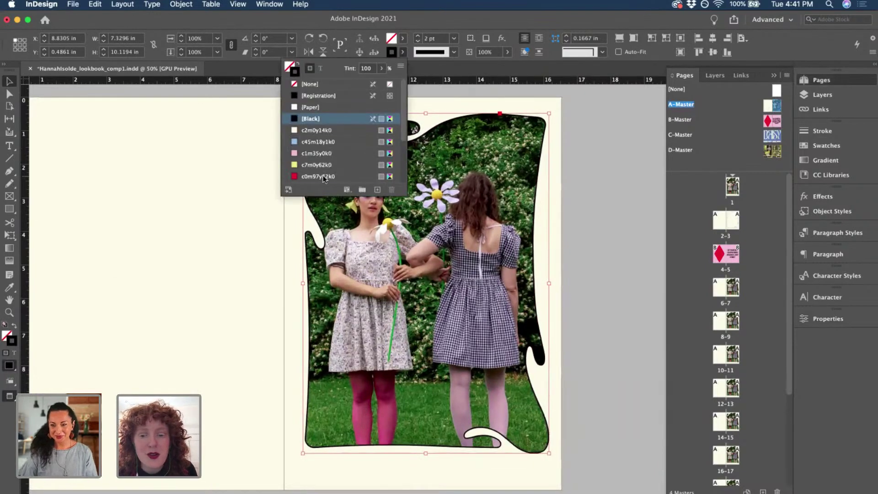
{"action": "left_click", "coordinate": [323, 176]}
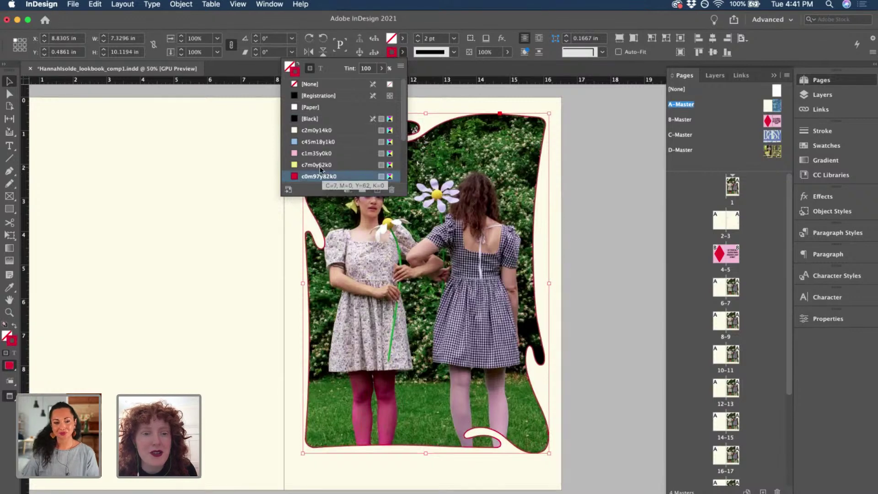
{"action": "scroll", "coordinate": [323, 174], "scroll_direction": "down", "scroll_amount": 3}
{"action": "left_click", "coordinate": [305, 155]}
{"action": "left_click", "coordinate": [304, 142]}
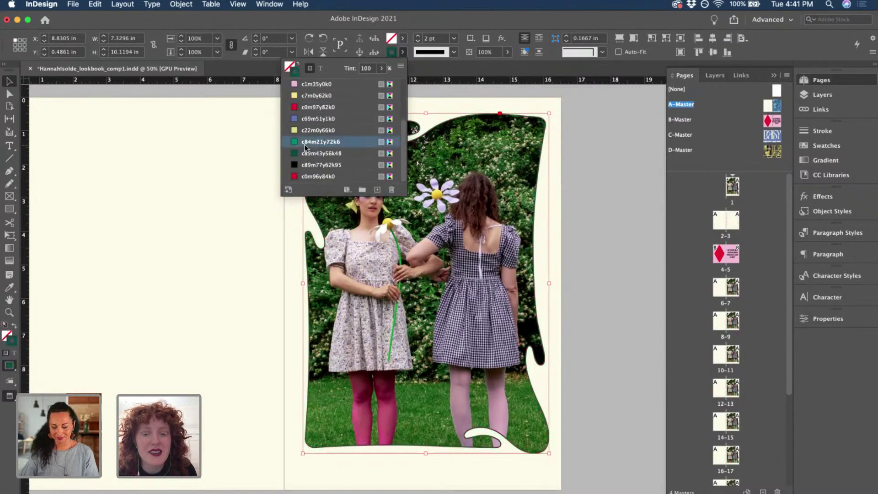
{"action": "left_click", "coordinate": [632, 263]}
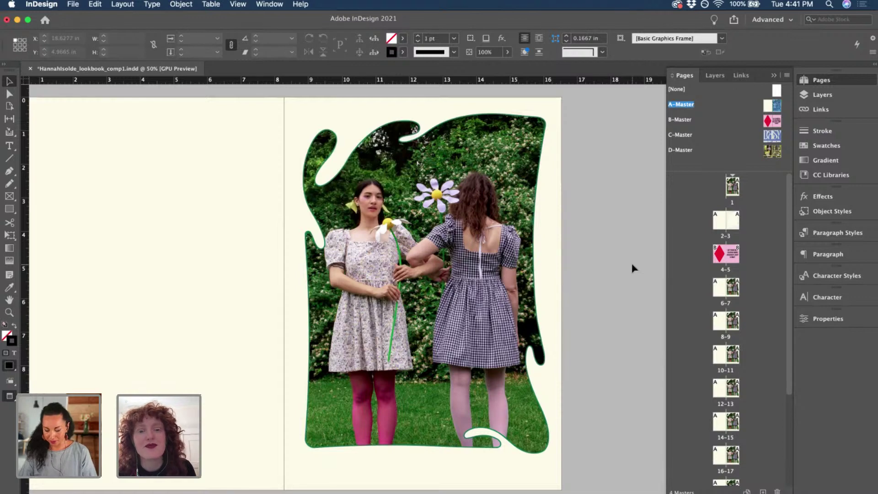
{"action": "scroll", "coordinate": [632, 263], "scroll_direction": "down", "scroll_amount": 3}
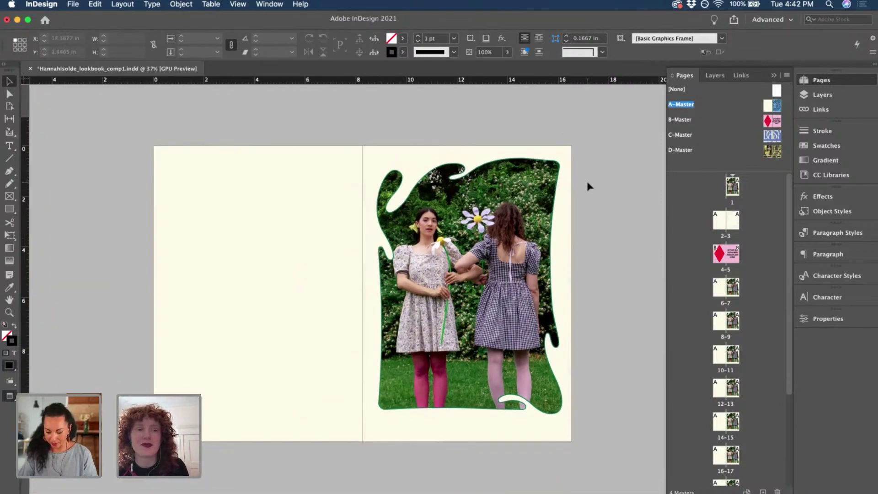
{"action": "key", "text": "super+s"}
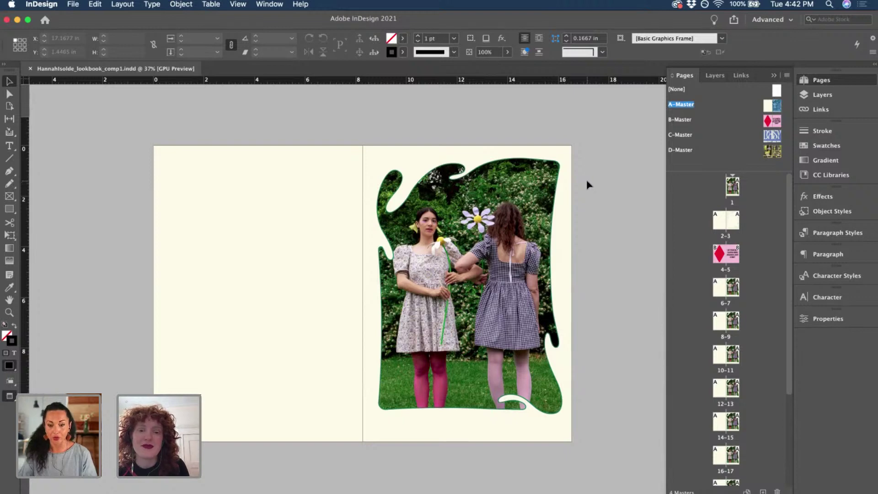
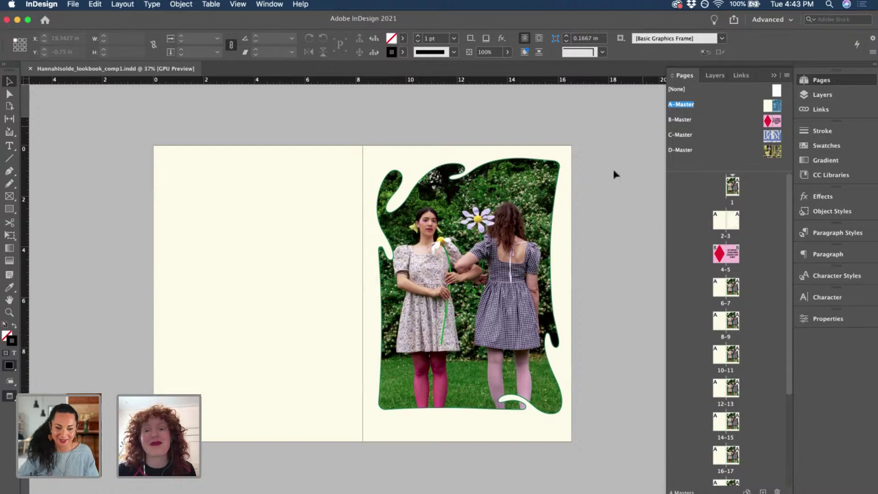
Add a text frame about 2.22 in wide and 0.46 in high on the pasteboard below the photo page, reading LOLA.
{"action": "scroll", "coordinate": [598, 211], "scroll_direction": "up", "scroll_amount": 3}
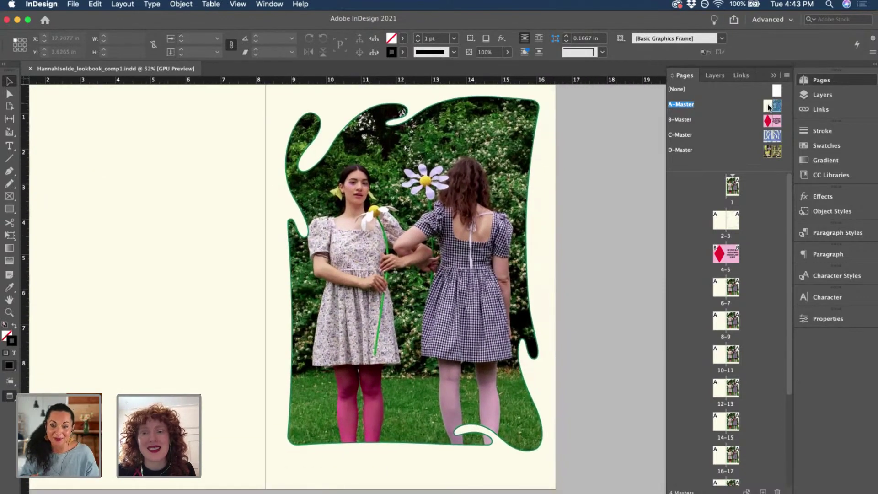
{"action": "scroll", "coordinate": [582, 355], "scroll_direction": "up", "scroll_amount": 1}
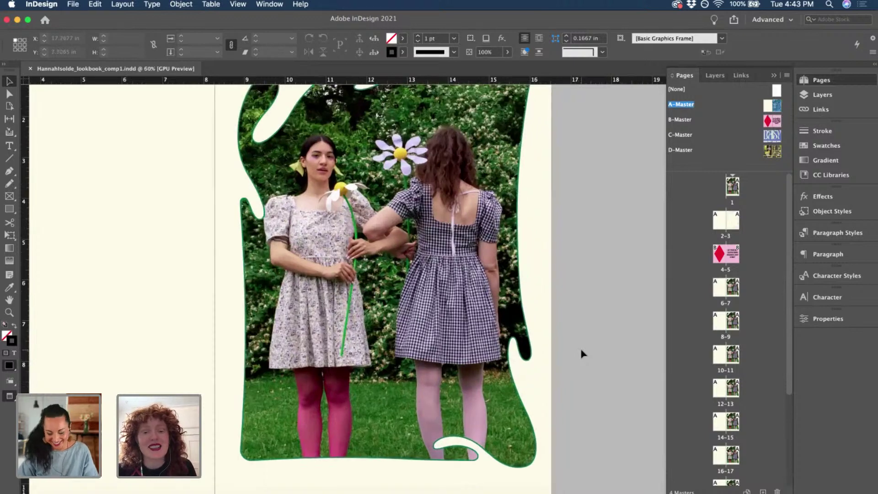
{"action": "scroll", "coordinate": [84, 243], "scroll_direction": "up", "scroll_amount": 1}
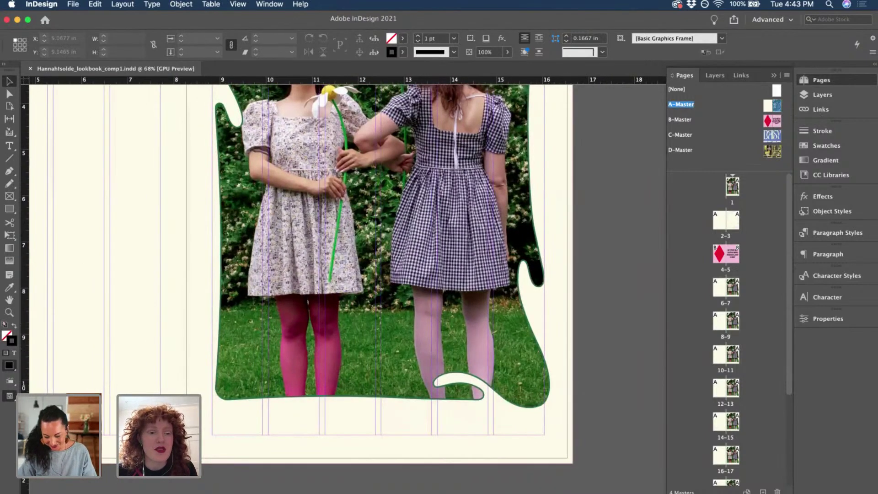
{"action": "key", "text": "t"}
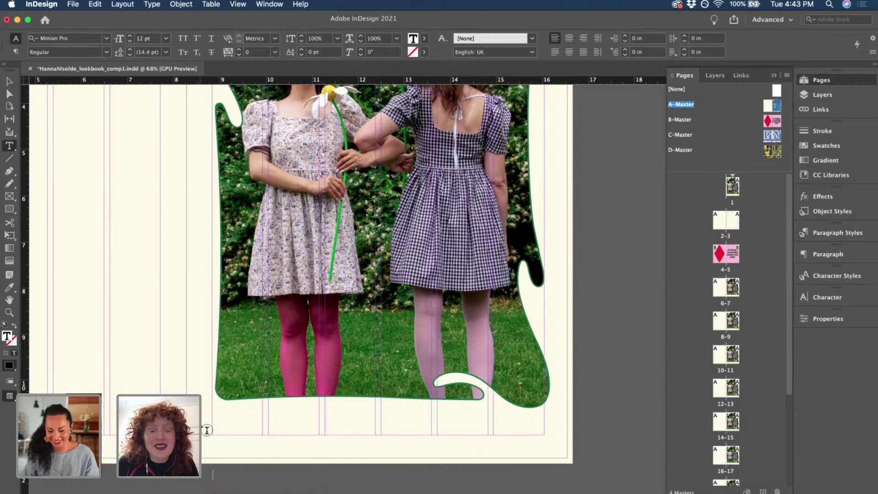
{"action": "type", "text": "LO"}
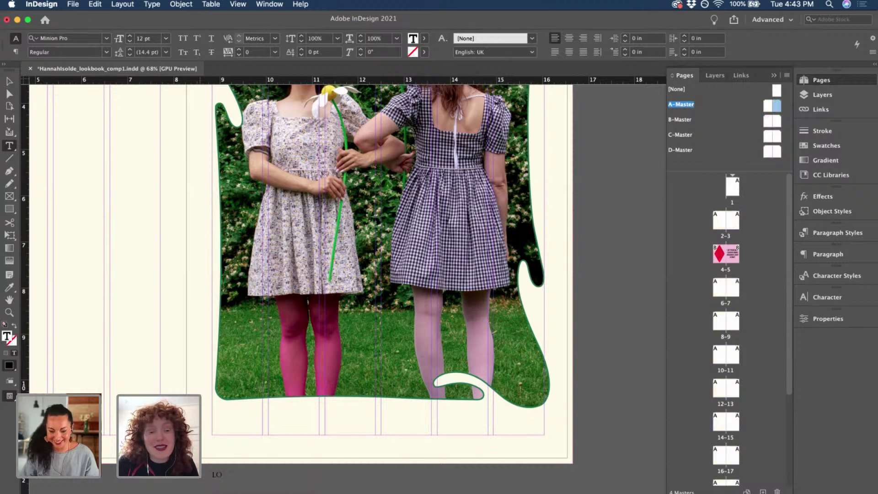
{"action": "type", "text": "LA"}
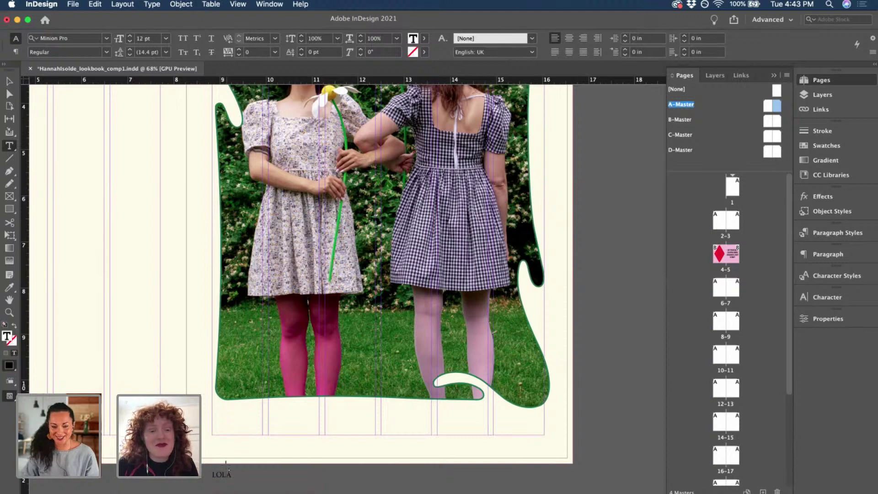
{"action": "key", "text": "super+z"}
Format the LOLA caption in Roslindale Display Condensed Light at 24 pt with centred alignment.
{"action": "scroll", "coordinate": [217, 334], "scroll_direction": "down", "scroll_amount": 1}
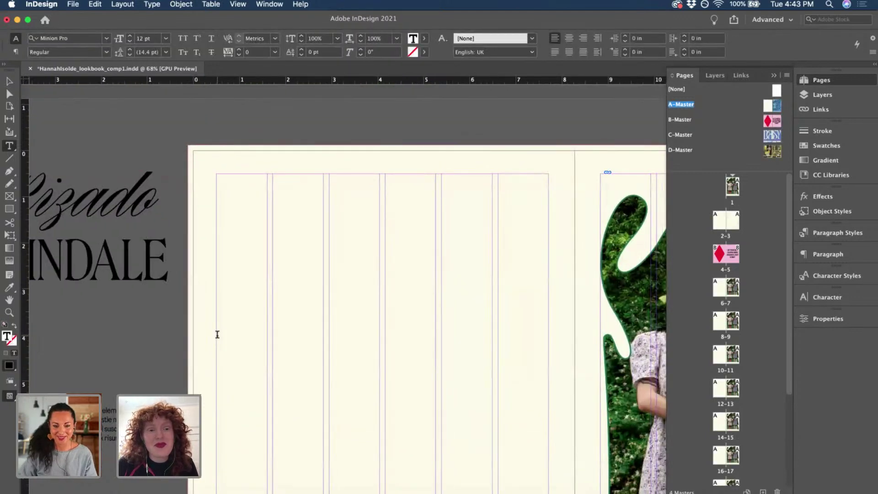
{"action": "key", "text": "super+minus"}
{"action": "scroll", "coordinate": [356, 454], "scroll_direction": "down", "scroll_amount": 2}
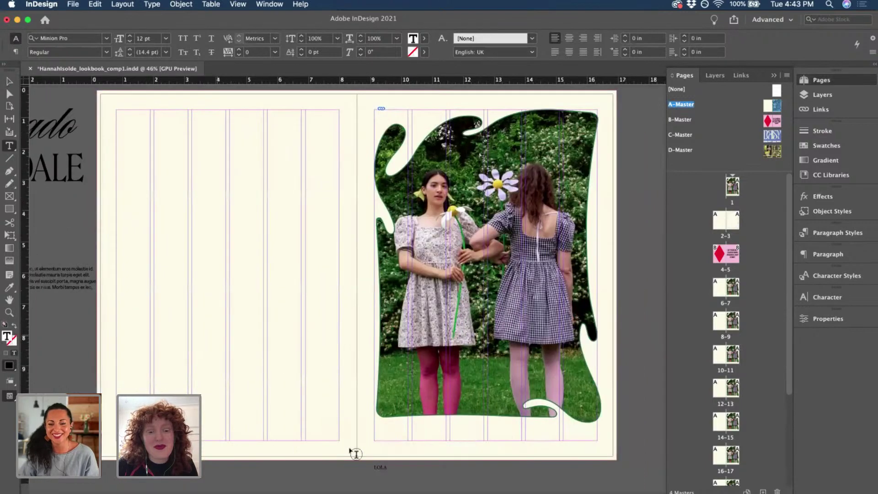
{"action": "scroll", "coordinate": [356, 453], "scroll_direction": "right", "scroll_amount": 3}
{"action": "double_click", "coordinate": [317, 460]}
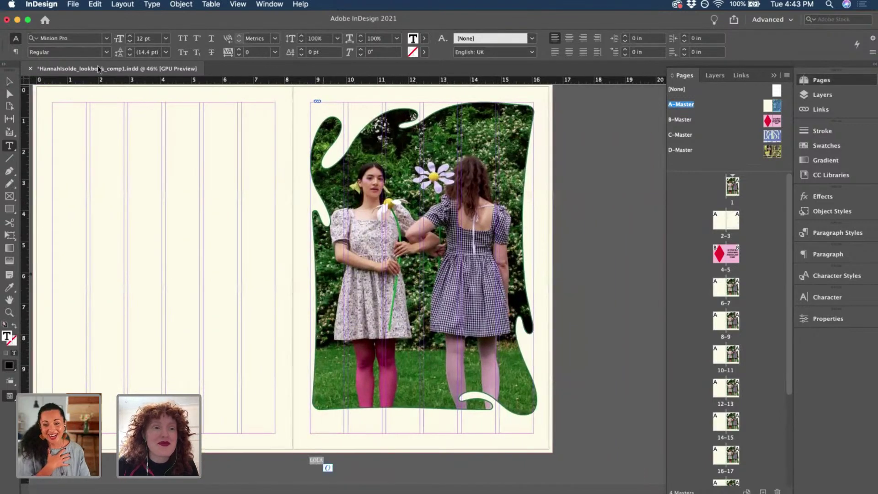
{"action": "left_click", "coordinate": [106, 39]}
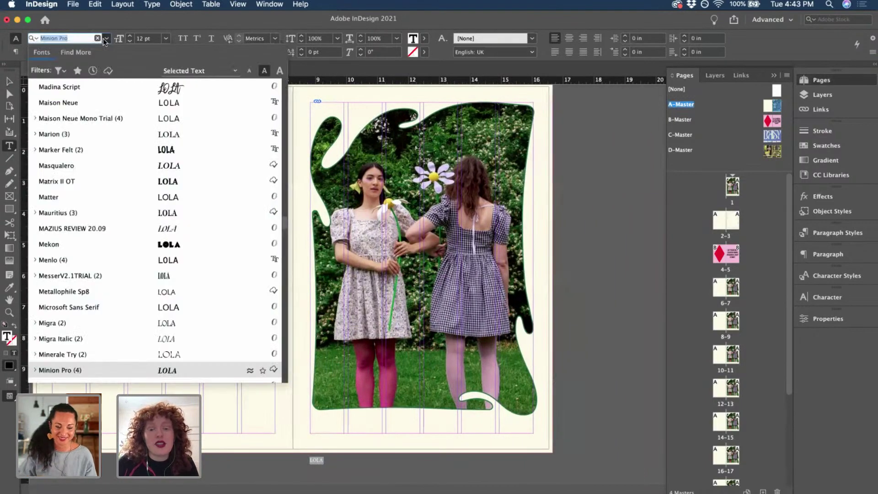
{"action": "type", "text": "roslin"}
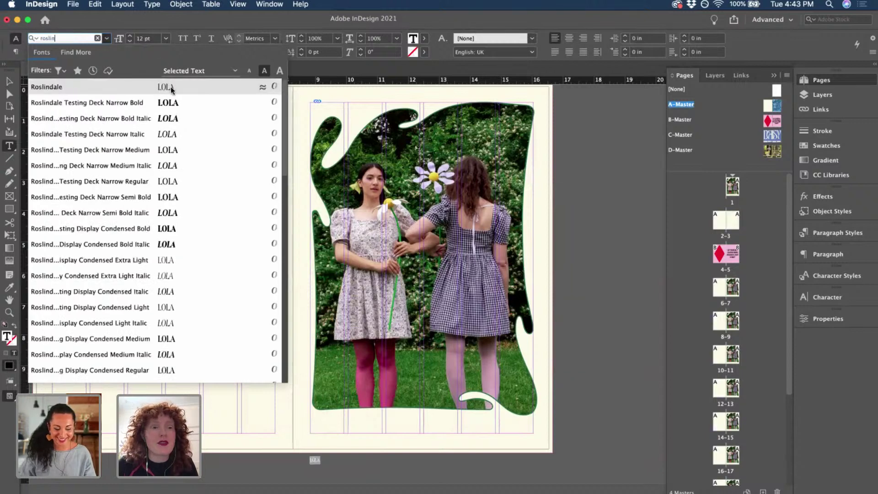
{"action": "left_click", "coordinate": [170, 40]}
{"action": "left_click", "coordinate": [165, 38]}
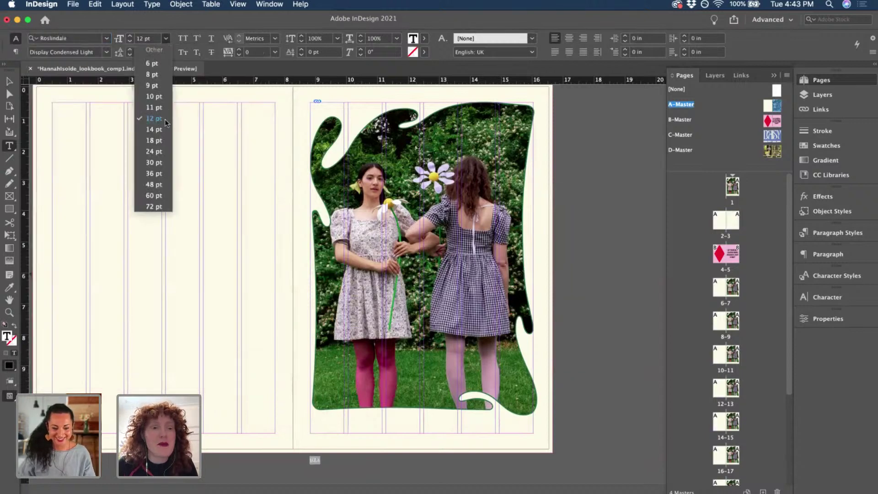
{"action": "left_click", "coordinate": [159, 151]}
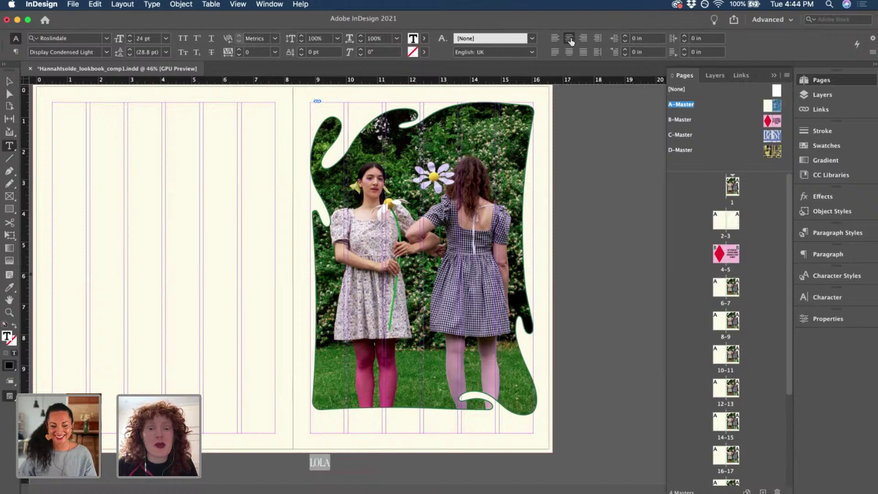
{"action": "left_click", "coordinate": [569, 38]}
Move the LOLA caption onto the page beneath the splash-shaped photo and align it to the page's horizontal centre.
{"action": "left_click", "coordinate": [9, 80]}
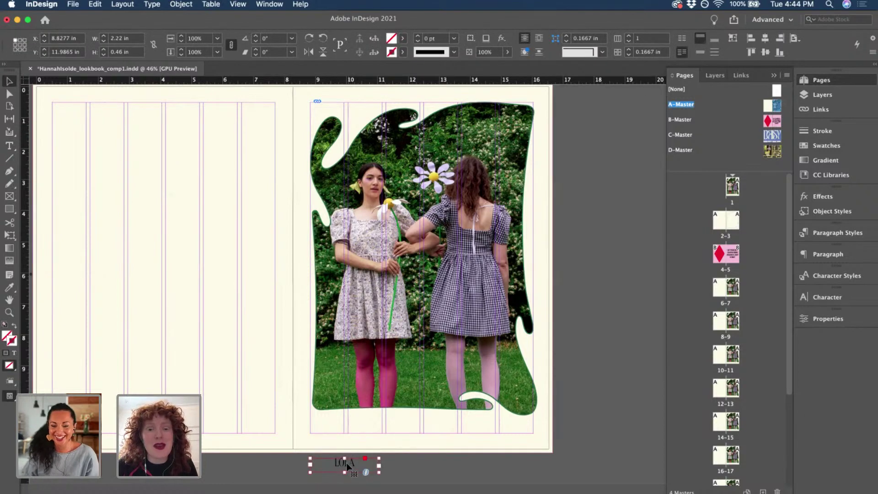
{"action": "left_click_drag", "start_coordinate": [348, 464], "coordinate": [412, 436]}
{"action": "left_click", "coordinate": [825, 95]}
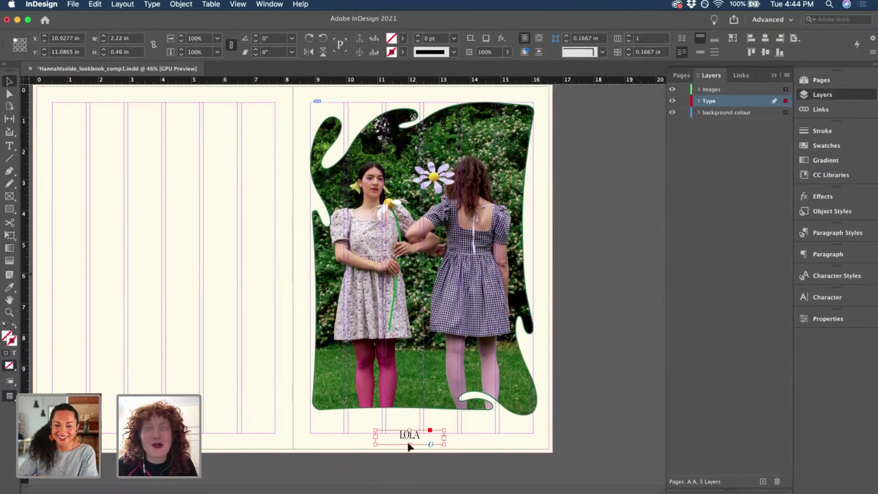
{"action": "left_click", "coordinate": [766, 38]}
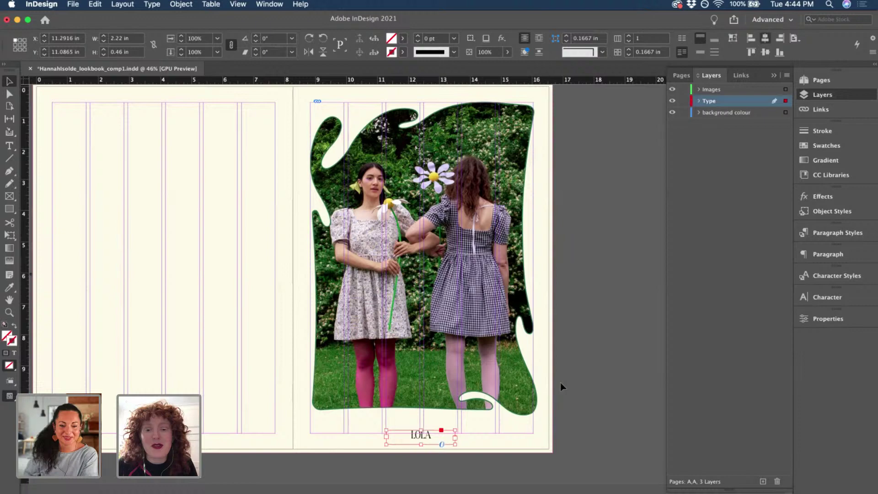
Raise the LOLA caption to Y 10.9268 in so its baseline sits on the page's lower margin guide.
{"action": "left_click", "coordinate": [571, 409]}
{"action": "scroll", "coordinate": [394, 423], "scroll_direction": "up", "scroll_amount": 3}
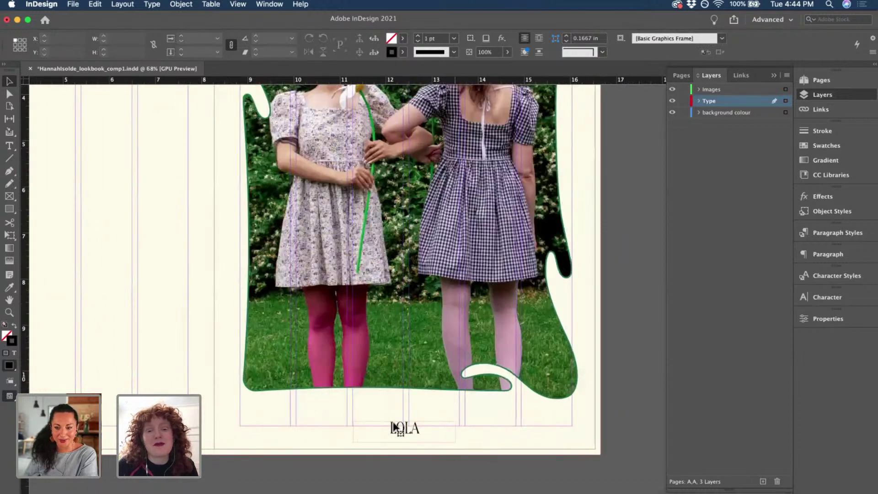
{"action": "scroll", "coordinate": [394, 425], "scroll_direction": "up", "scroll_amount": 4}
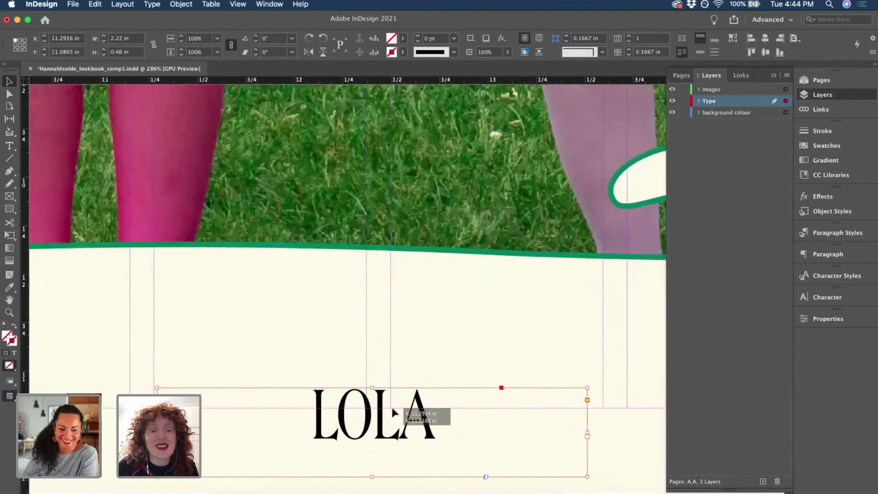
{"action": "left_click_drag", "start_coordinate": [391, 405], "coordinate": [392, 394]}
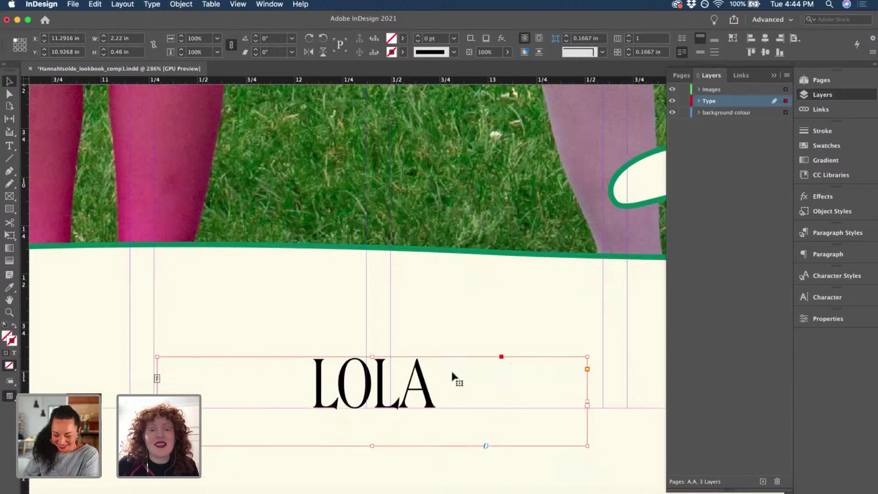
Extend the caption text beneath the photo to read LOLA DRESS.
{"action": "scroll", "coordinate": [445, 369], "scroll_direction": "down", "scroll_amount": 5}
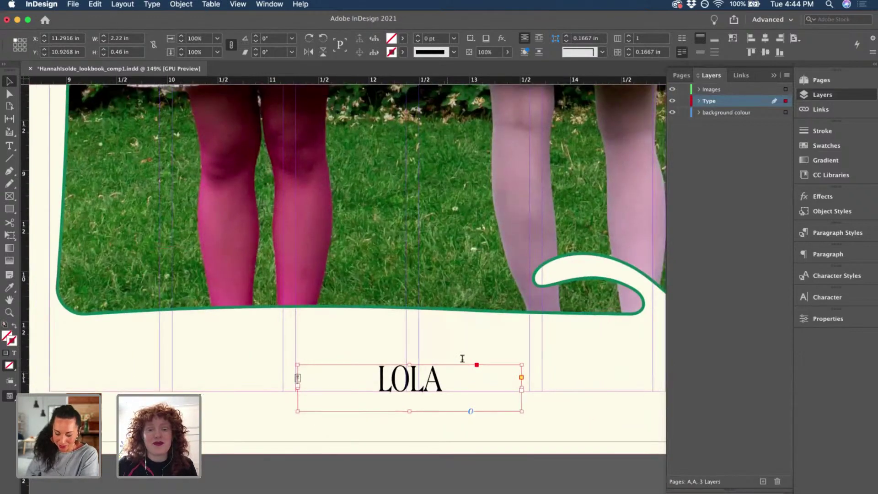
{"action": "double_click", "coordinate": [459, 363]}
{"action": "type", "text": "D"}
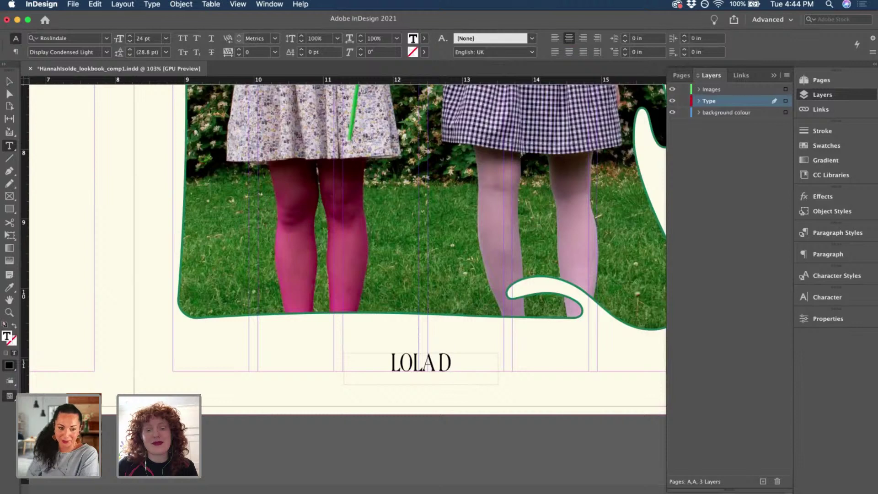
{"action": "type", "text": "RESS"}
{"action": "left_click", "coordinate": [9, 82]}
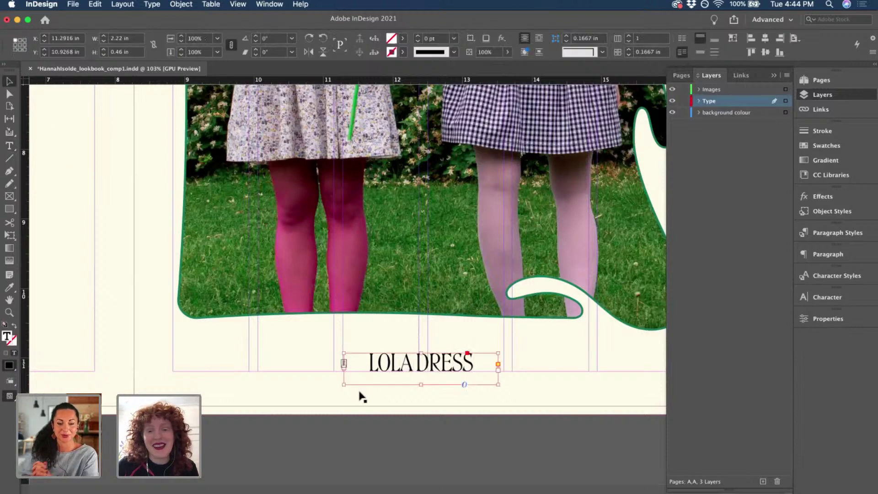
{"action": "left_click", "coordinate": [333, 394]}
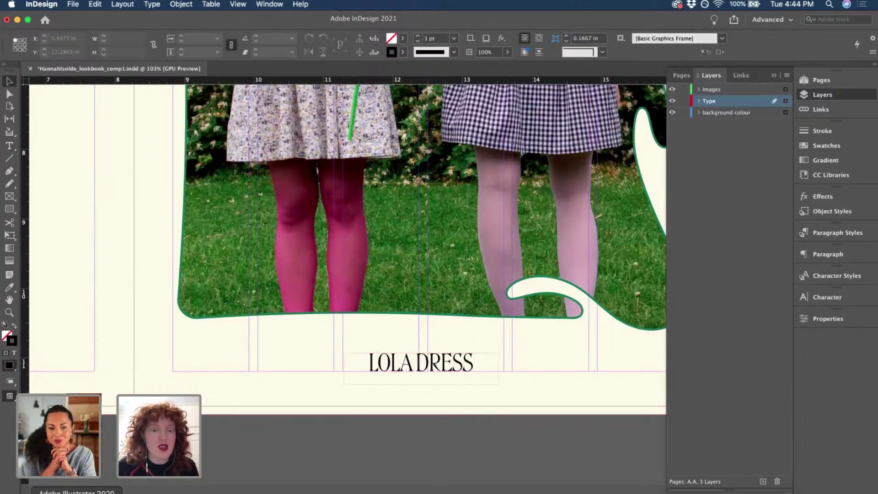
Switch to the Illustrator moodboard and examine the lettering and framing of the four vintage psychedelic posters.
{"action": "key", "text": "super+Tab"}
{"action": "scroll", "coordinate": [297, 323], "scroll_direction": "down", "scroll_amount": 6}
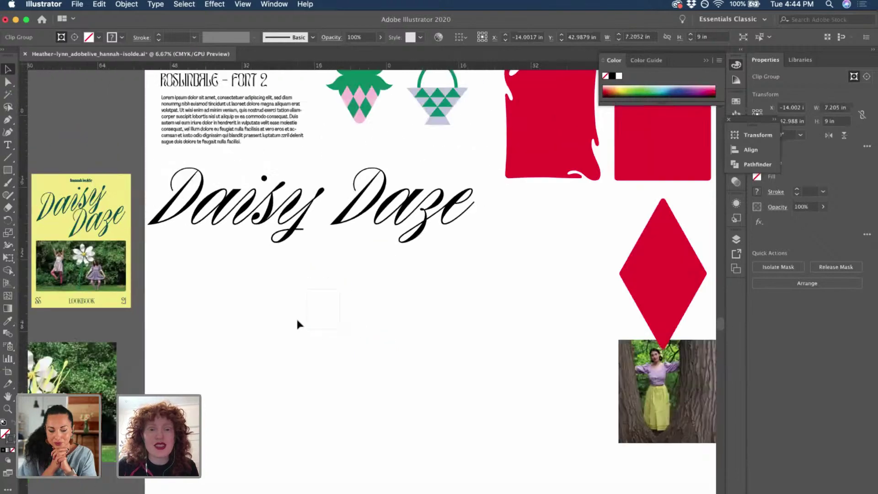
{"action": "scroll", "coordinate": [284, 245], "scroll_direction": "up", "scroll_amount": 6}
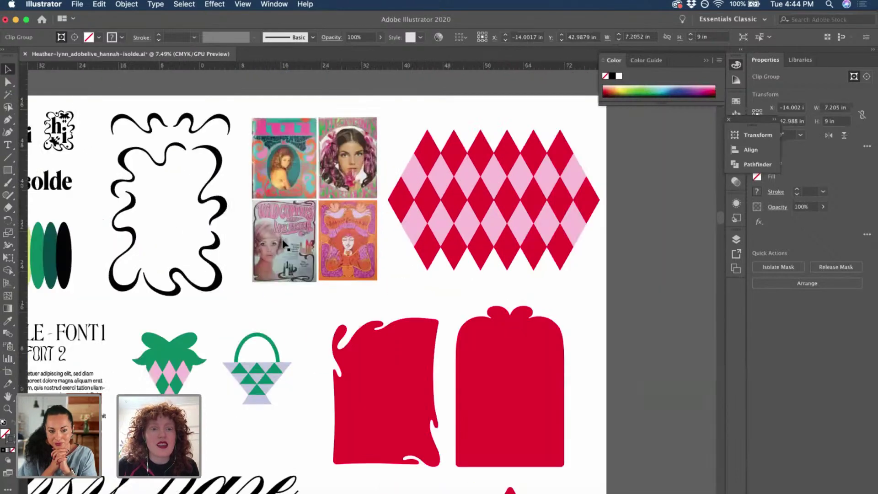
{"action": "scroll", "coordinate": [294, 245], "scroll_direction": "up", "scroll_amount": 3}
{"action": "scroll", "coordinate": [294, 245], "scroll_direction": "right", "scroll_amount": 3}
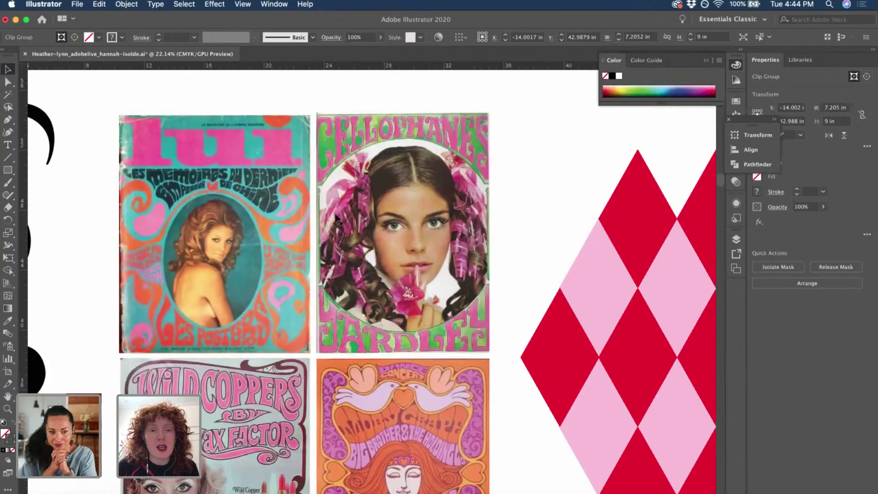
{"action": "scroll", "coordinate": [335, 235], "scroll_direction": "down", "scroll_amount": 4}
{"action": "scroll", "coordinate": [336, 236], "scroll_direction": "right", "scroll_amount": 2}
{"action": "scroll", "coordinate": [336, 238], "scroll_direction": "down", "scroll_amount": 1}
{"action": "scroll", "coordinate": [336, 238], "scroll_direction": "right", "scroll_amount": 1}
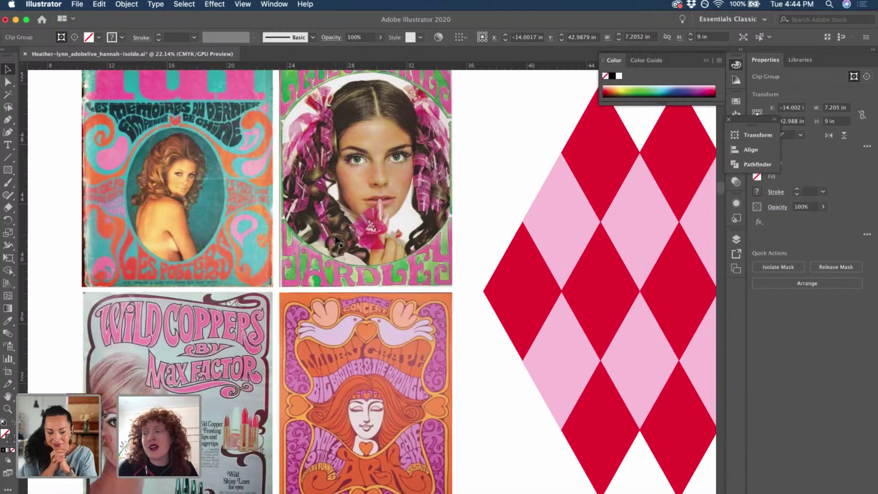
{"action": "scroll", "coordinate": [336, 238], "scroll_direction": "down", "scroll_amount": 3}
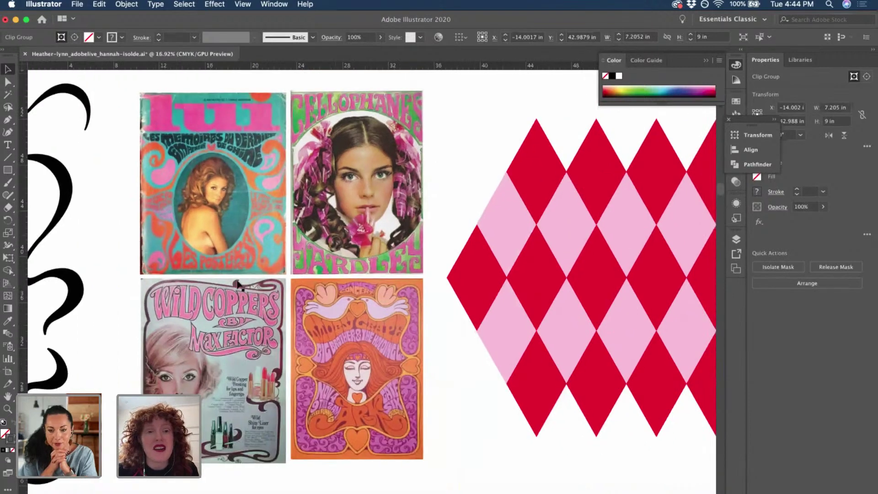
Save the Illustrator moodboard file after a last look at the vintage posters and the diamond pattern.
{"action": "scroll", "coordinate": [350, 170], "scroll_direction": "down", "scroll_amount": 1}
{"action": "scroll", "coordinate": [350, 170], "scroll_direction": "right", "scroll_amount": 1}
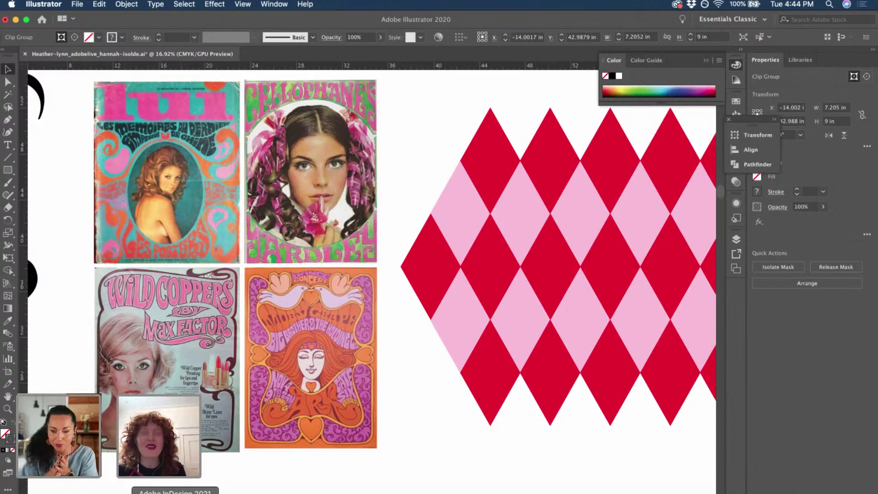
{"action": "key", "text": "super+s"}
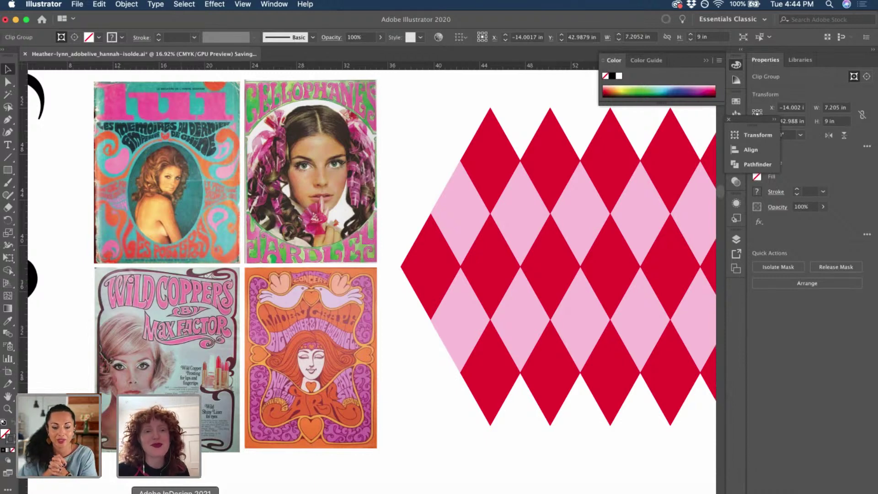
{"action": "scroll", "coordinate": [234, 398], "scroll_direction": "down", "scroll_amount": 3}
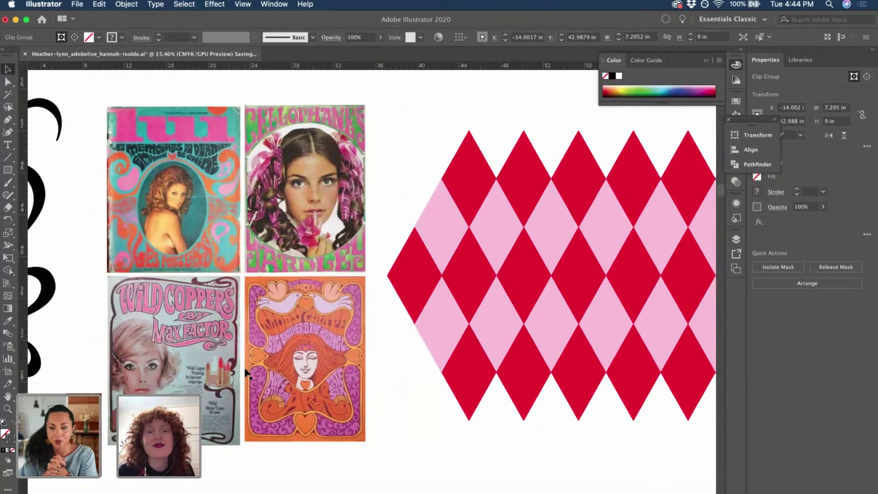
{"action": "scroll", "coordinate": [247, 373], "scroll_direction": "down", "scroll_amount": 5}
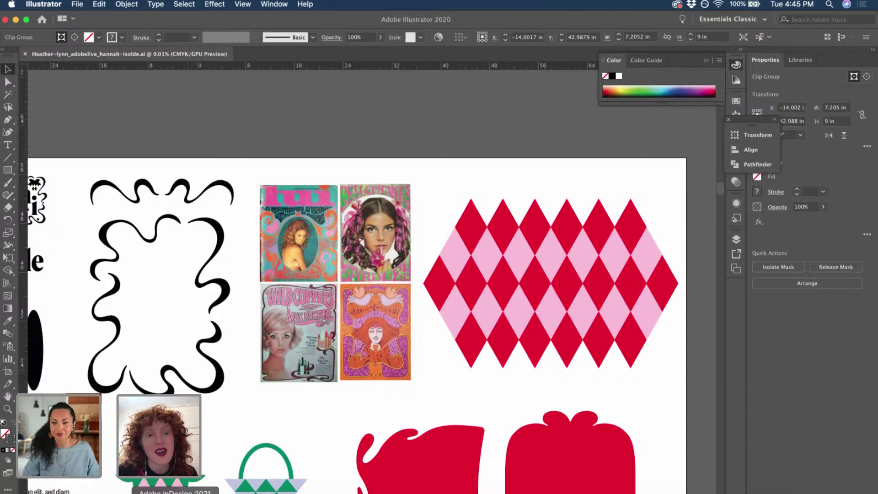
Switch back to the InDesign lookbook and shorten the LOLA DRESS text frame to end on the page's lower margin guide.
{"action": "left_click", "coordinate": [175, 493]}
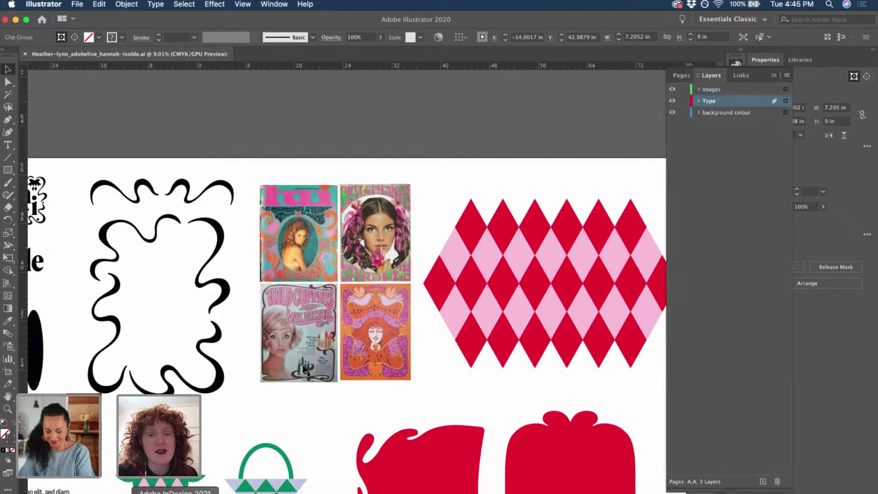
{"action": "left_click", "coordinate": [426, 380]}
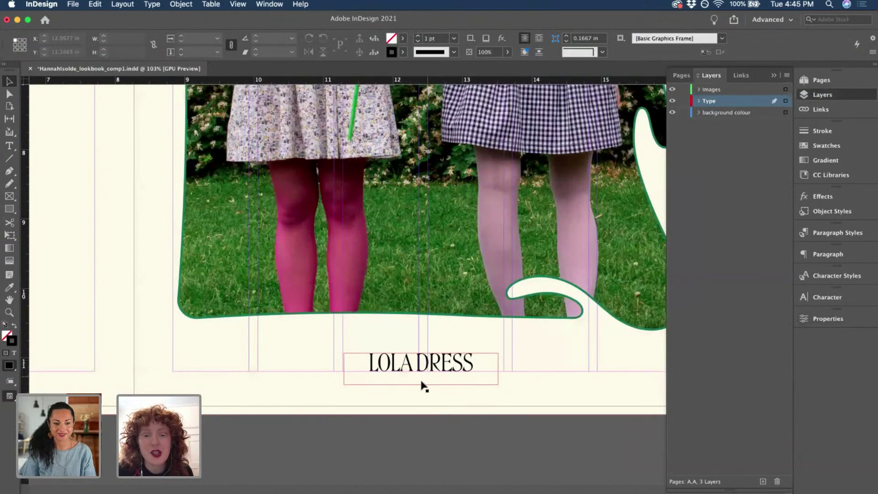
{"action": "left_click_drag", "start_coordinate": [421, 385], "coordinate": [421, 371]}
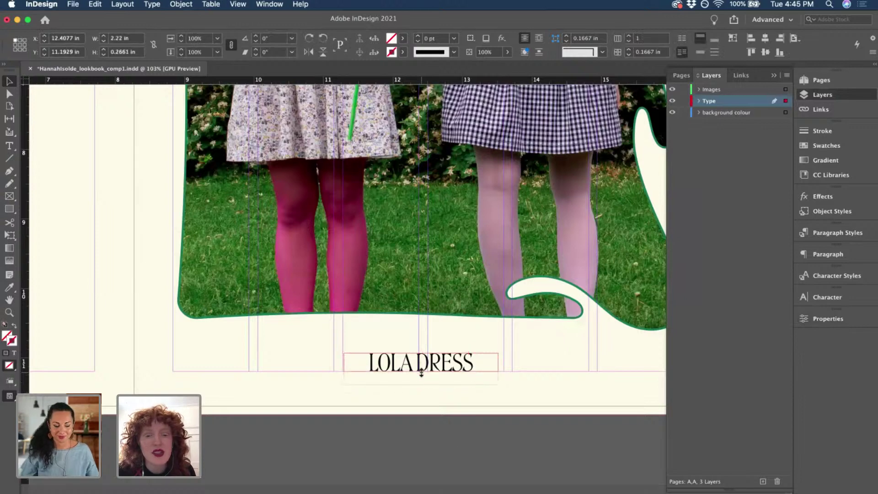
{"action": "left_click", "coordinate": [459, 446]}
Duplicate the LOLA DRESS caption directly below the original, just under the lower margin guide.
{"action": "scroll", "coordinate": [459, 439], "scroll_direction": "down", "scroll_amount": 3}
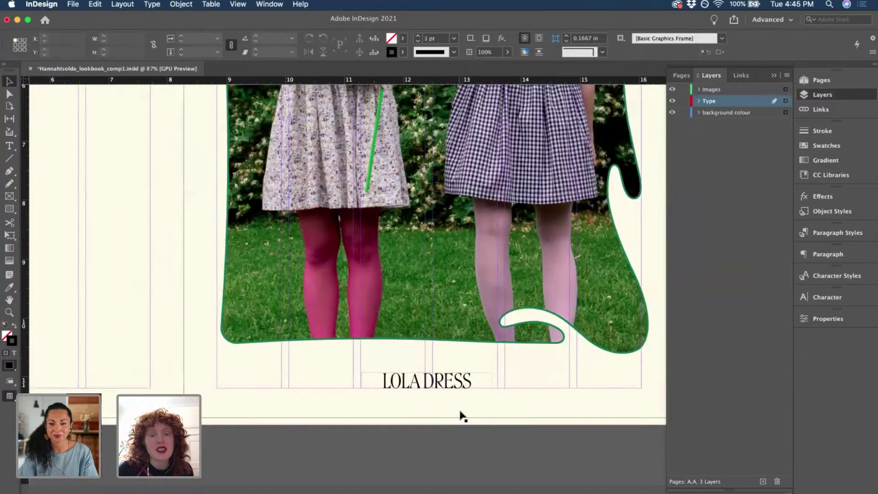
{"action": "scroll", "coordinate": [461, 414], "scroll_direction": "down", "scroll_amount": 3}
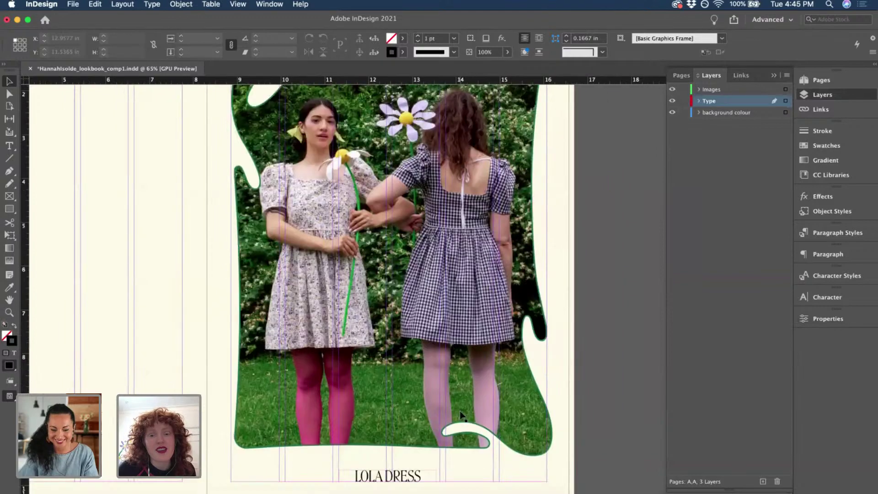
{"action": "scroll", "coordinate": [414, 473], "scroll_direction": "down", "scroll_amount": 3}
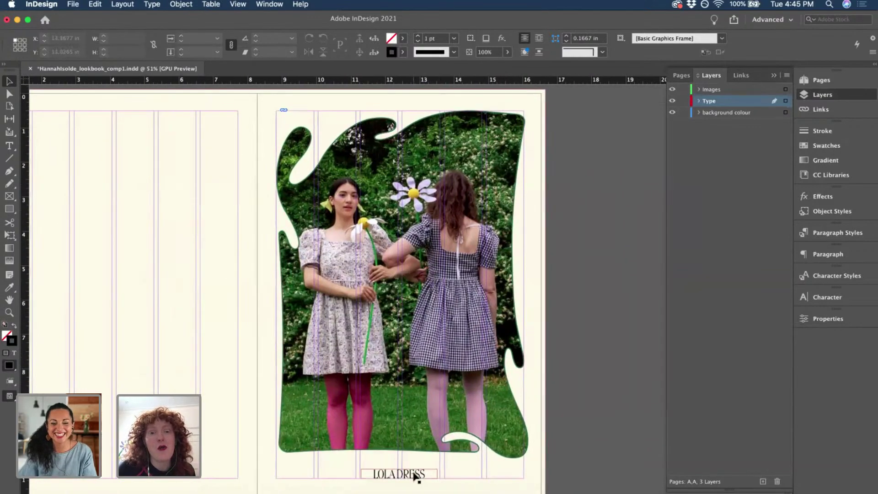
{"action": "scroll", "coordinate": [415, 475], "scroll_direction": "up", "scroll_amount": 1}
{"action": "scroll", "coordinate": [415, 476], "scroll_direction": "up", "scroll_amount": 1}
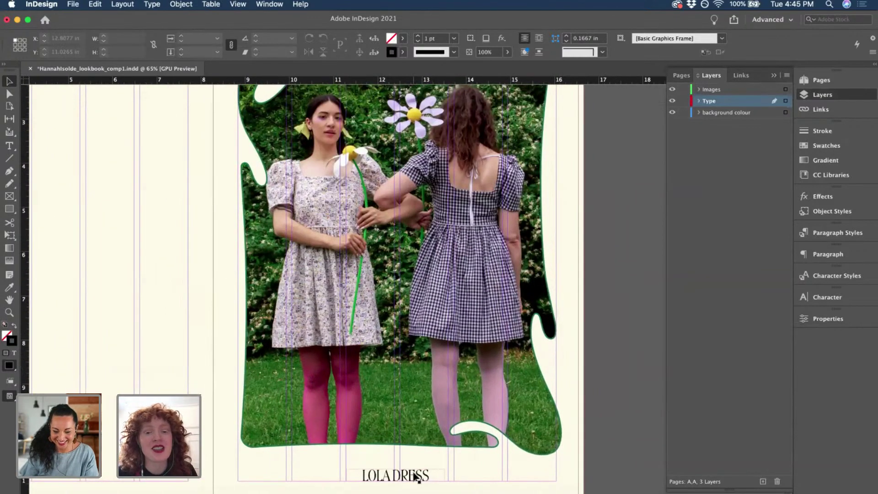
{"action": "scroll", "coordinate": [415, 477], "scroll_direction": "down", "scroll_amount": 3}
{"action": "scroll", "coordinate": [401, 472], "scroll_direction": "up", "scroll_amount": 4}
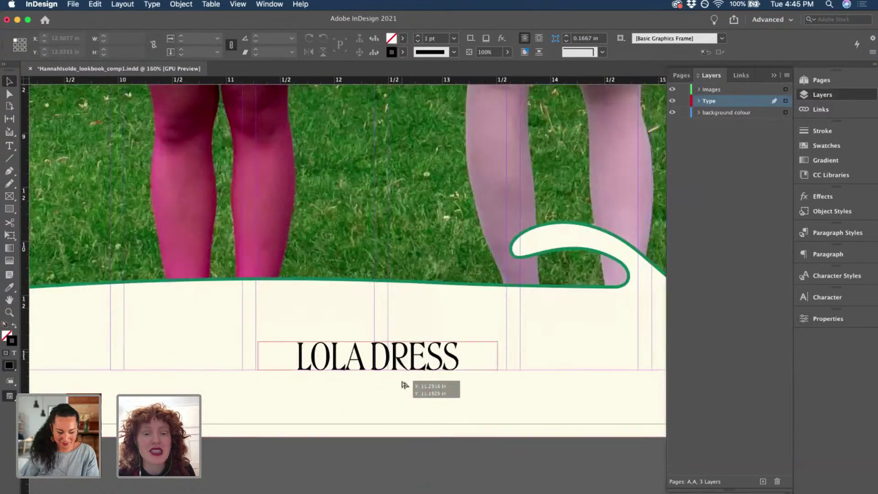
{"action": "left_click_drag", "start_coordinate": [404, 385], "coordinate": [381, 391]}
Change the duplicated caption's text to sentence case.
{"action": "triple_click", "coordinate": [381, 389]}
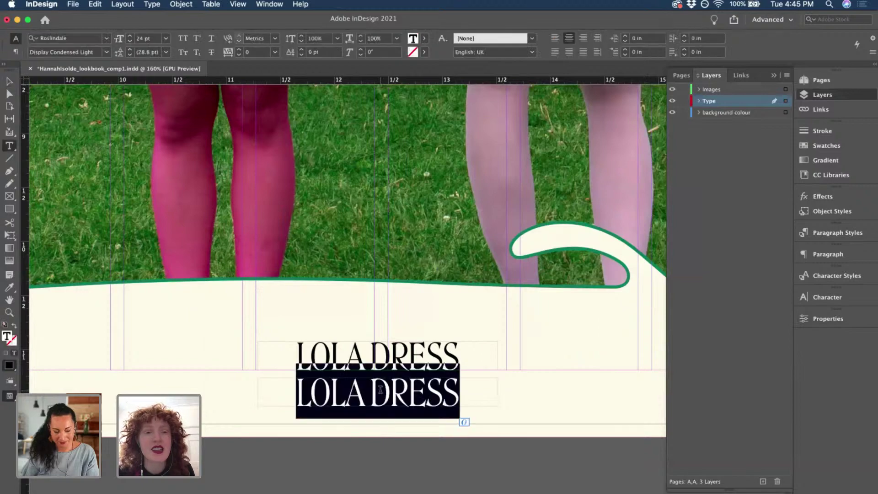
{"action": "scroll", "coordinate": [380, 389], "scroll_direction": "down", "scroll_amount": 4}
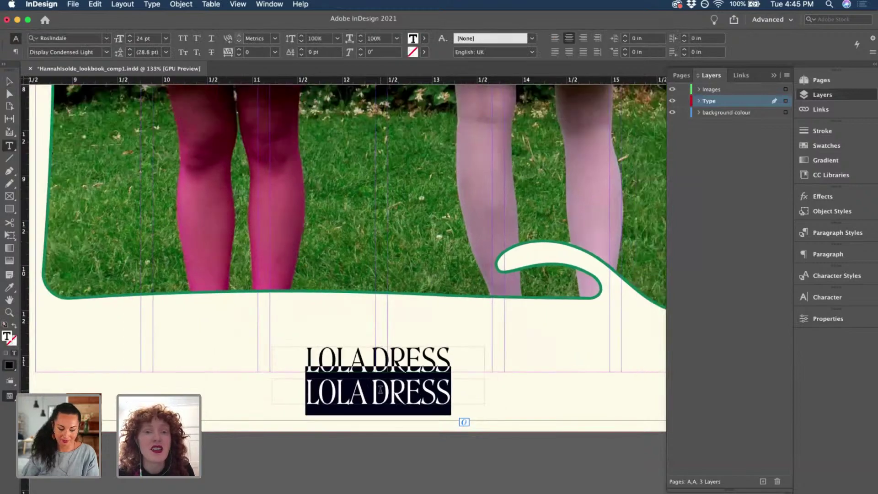
{"action": "scroll", "coordinate": [380, 389], "scroll_direction": "down", "scroll_amount": 2}
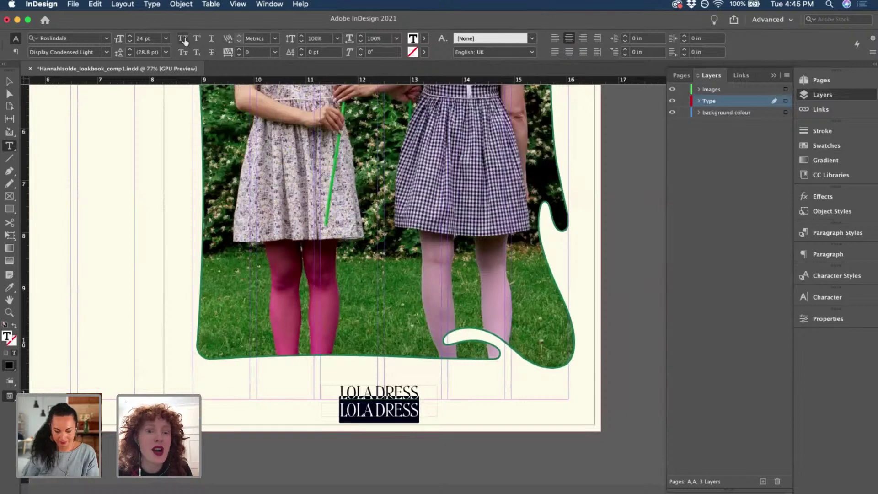
{"action": "left_click", "coordinate": [151, 4]}
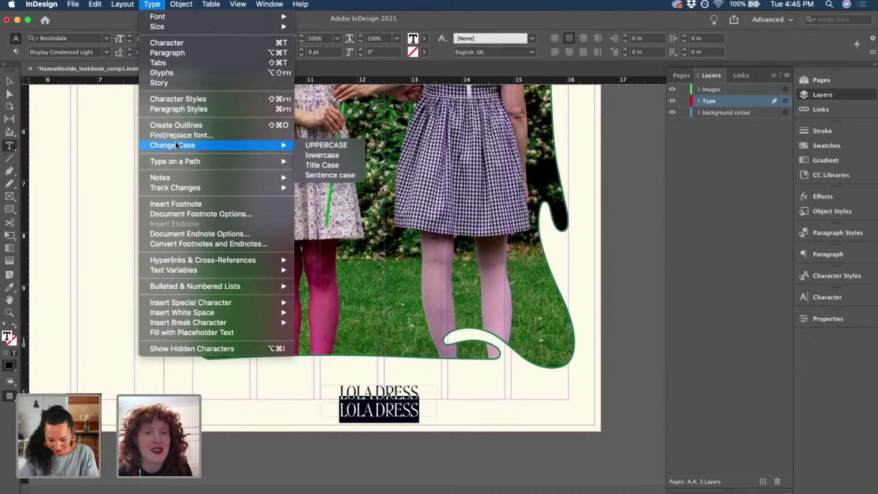
{"action": "mouse_move", "coordinate": [281, 145]}
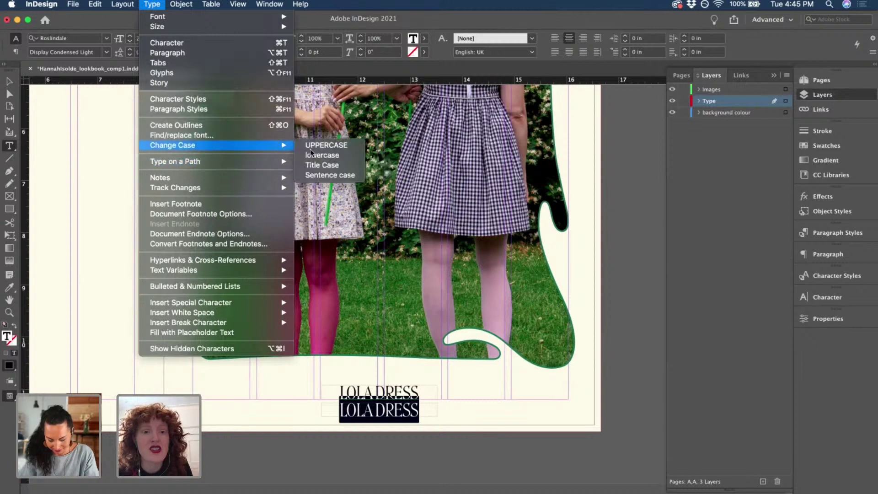
{"action": "left_click", "coordinate": [314, 175]}
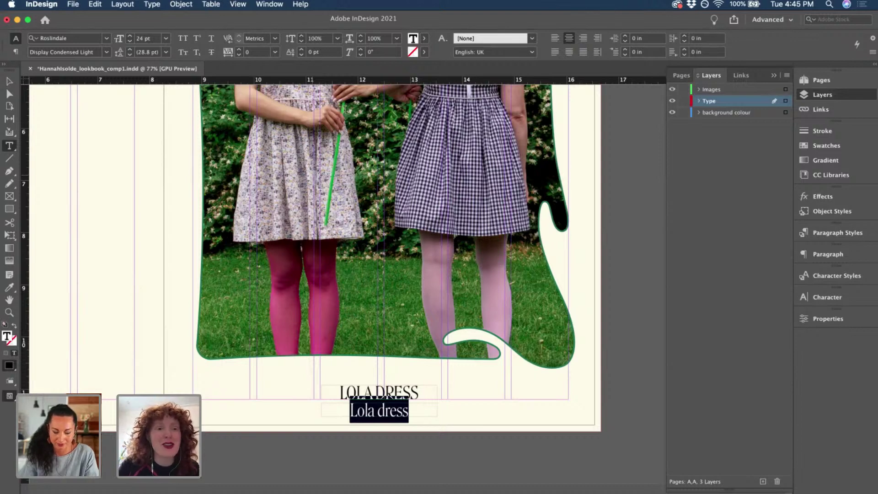
Set the duplicated caption in the Agrandir font and apply the Bodycopy character style to it.
{"action": "left_click", "coordinate": [166, 38]}
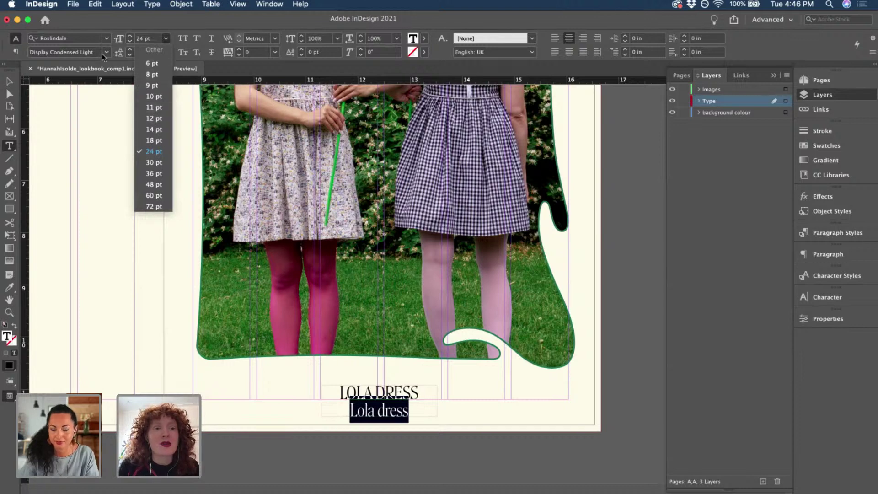
{"action": "left_click", "coordinate": [107, 38]}
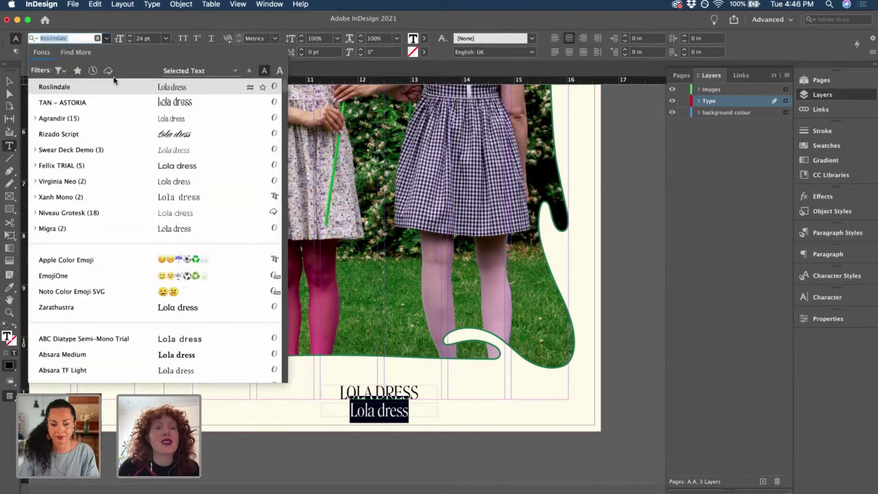
{"action": "left_click", "coordinate": [92, 119]}
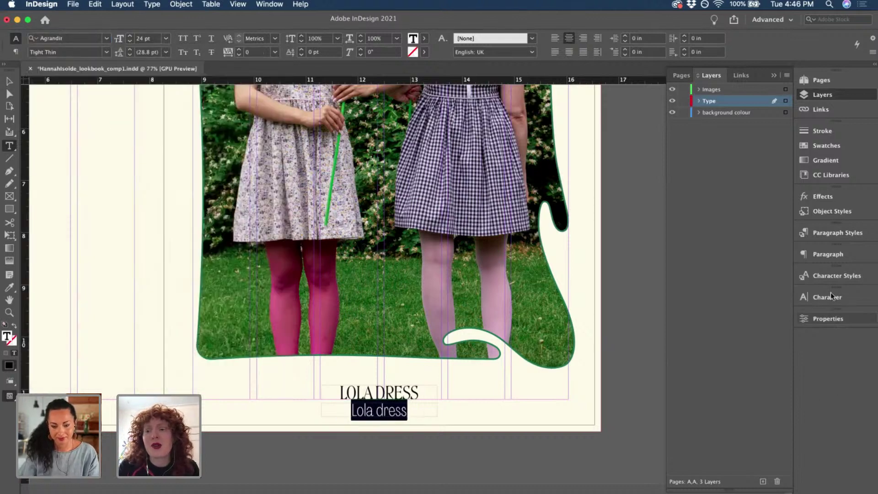
{"action": "left_click", "coordinate": [830, 276]}
{"action": "left_click", "coordinate": [696, 308]}
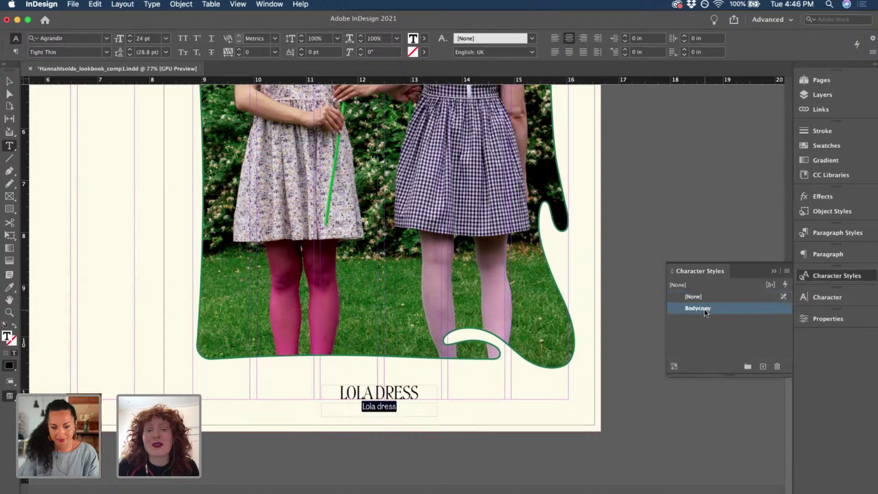
{"action": "left_click", "coordinate": [400, 408]}
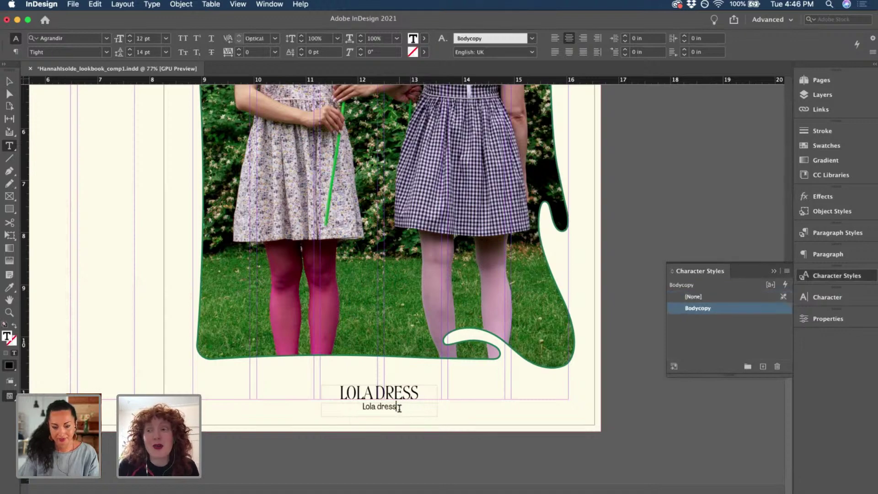
Replace the duplicated caption's text with the fabric name Cotton.
{"action": "scroll", "coordinate": [399, 408], "scroll_direction": "up", "scroll_amount": 5}
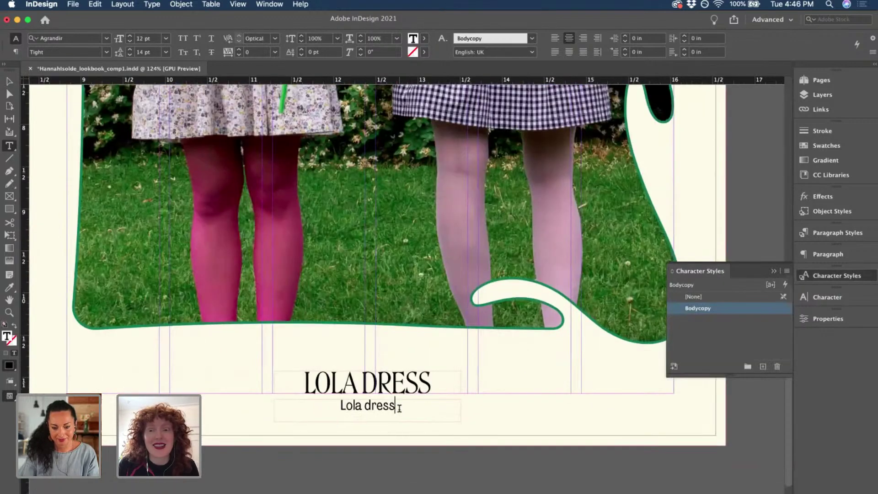
{"action": "scroll", "coordinate": [396, 407], "scroll_direction": "up", "scroll_amount": 3}
{"action": "triple_click", "coordinate": [394, 404]}
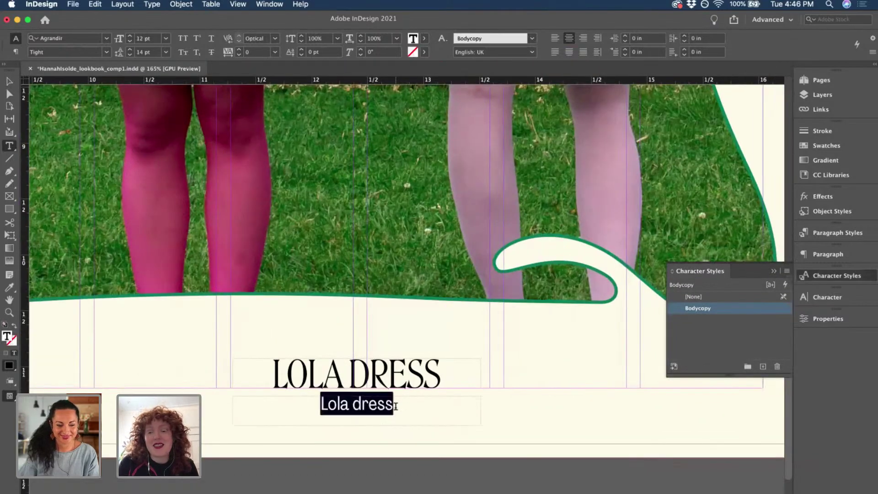
{"action": "key", "text": "BackSpace"}
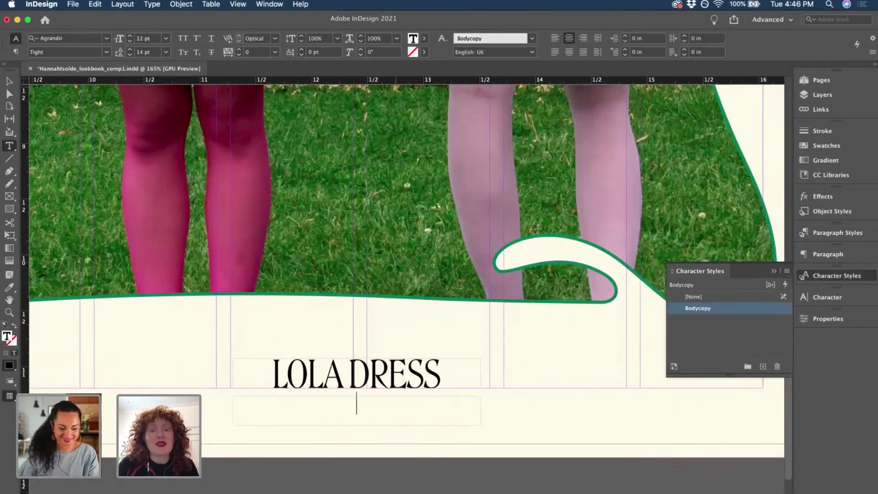
{"action": "scroll", "coordinate": [356, 403], "scroll_direction": "down", "scroll_amount": 6}
{"action": "scroll", "coordinate": [356, 275], "scroll_direction": "up", "scroll_amount": 5}
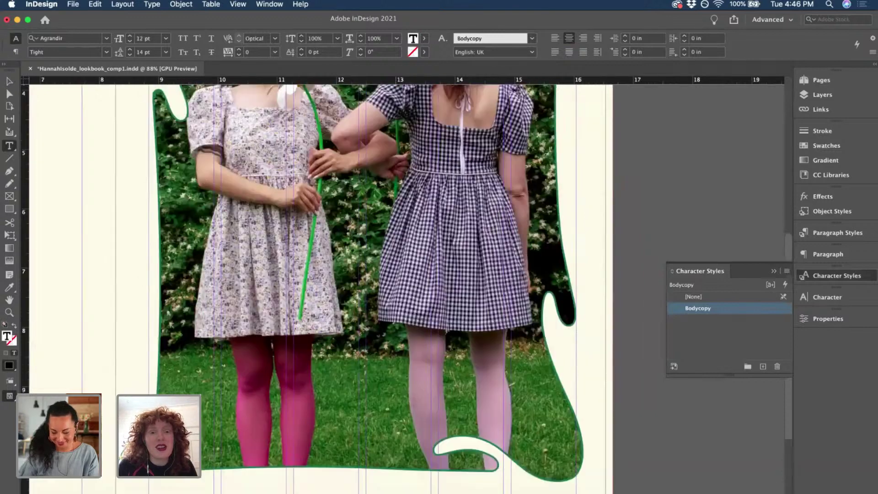
{"action": "scroll", "coordinate": [396, 444], "scroll_direction": "down", "scroll_amount": 3}
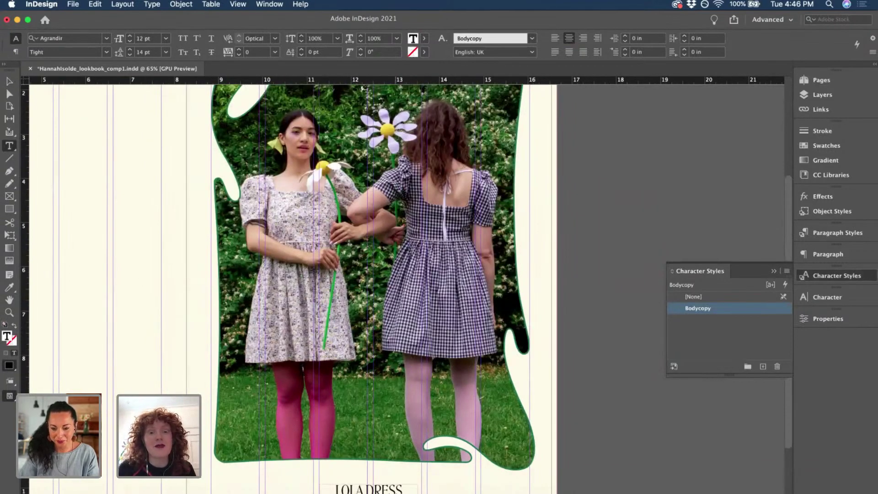
{"action": "scroll", "coordinate": [366, 412], "scroll_direction": "down", "scroll_amount": 2}
{"action": "scroll", "coordinate": [366, 411], "scroll_direction": "up", "scroll_amount": 3}
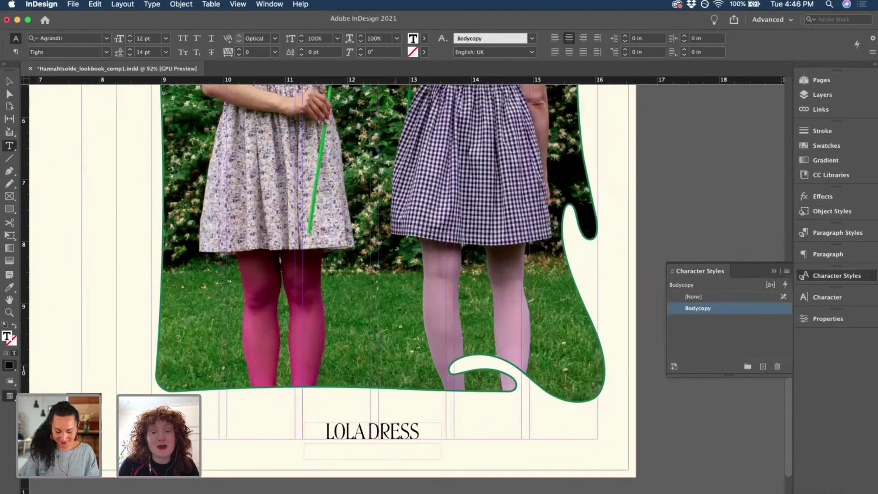
{"action": "scroll", "coordinate": [407, 433], "scroll_direction": "up", "scroll_amount": 3}
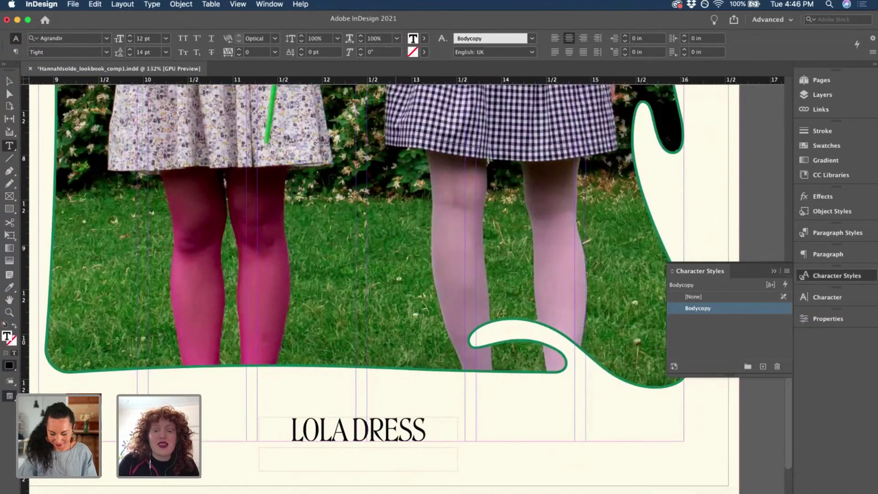
{"action": "type", "text": "otton"}
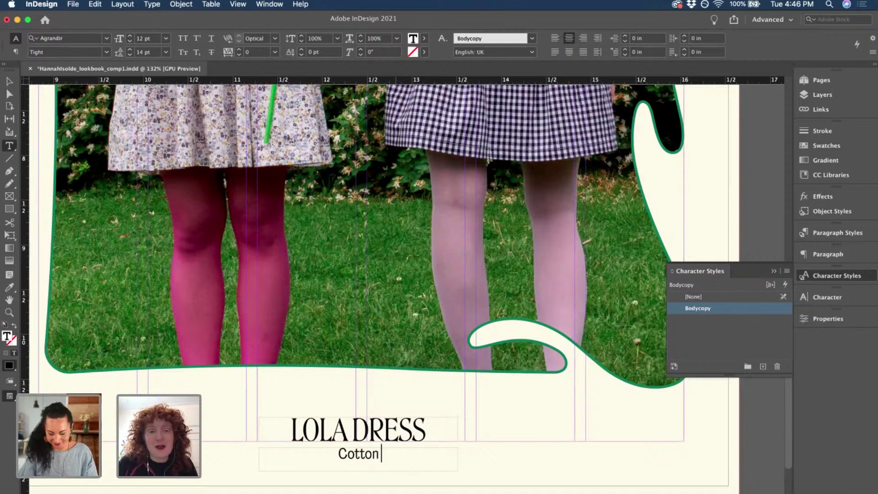
Extend the fabric caption under LOLA DRESS to read "Cotton - Floral and Gingham".
{"action": "scroll", "coordinate": [393, 323], "scroll_direction": "down", "scroll_amount": 3}
{"action": "scroll", "coordinate": [393, 323], "scroll_direction": "down", "scroll_amount": 3}
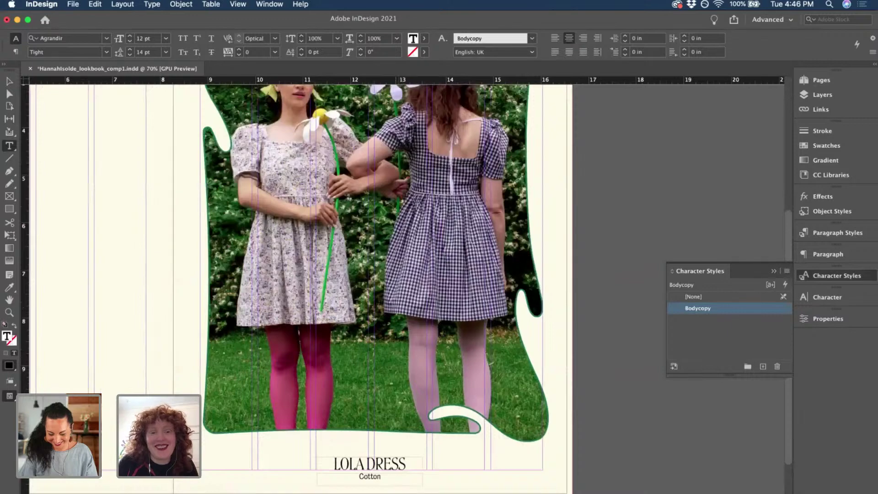
{"action": "scroll", "coordinate": [401, 424], "scroll_direction": "up", "scroll_amount": 5}
{"action": "scroll", "coordinate": [335, 427], "scroll_direction": "down", "scroll_amount": 2}
{"action": "scroll", "coordinate": [334, 427], "scroll_direction": "down", "scroll_amount": 5}
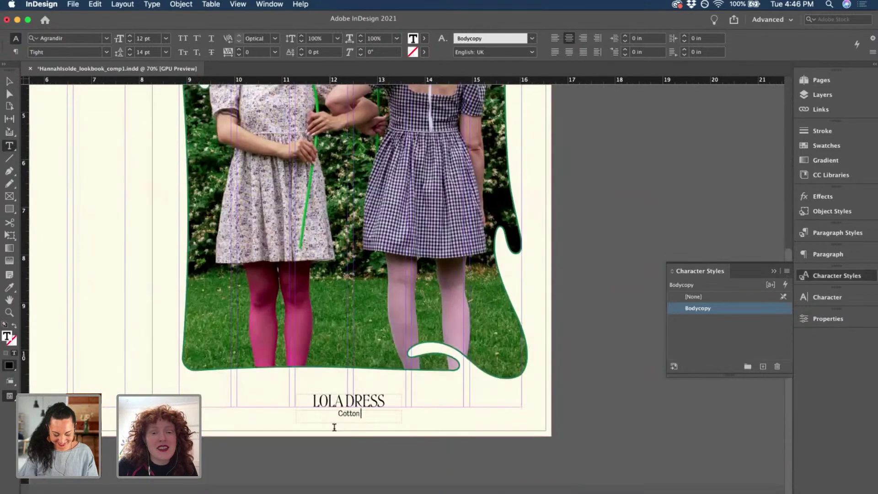
{"action": "scroll", "coordinate": [333, 422], "scroll_direction": "up", "scroll_amount": 4}
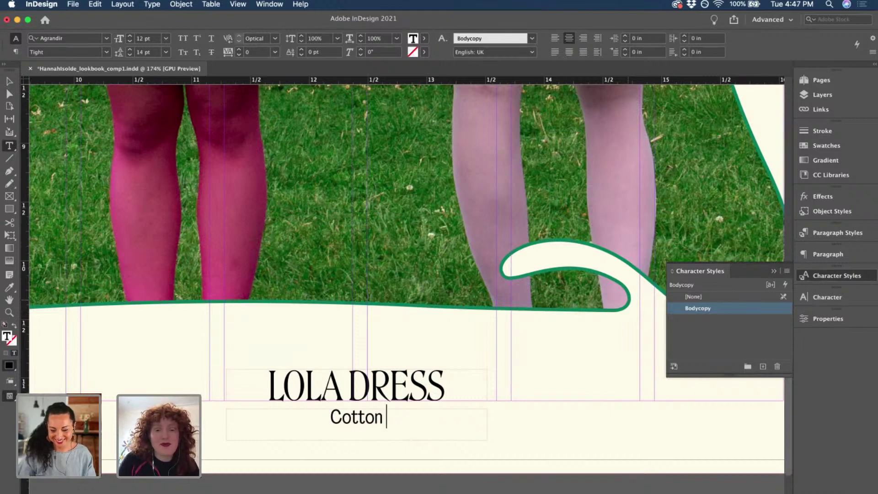
{"action": "type", "text": "-"}
{"action": "scroll", "coordinate": [598, 292], "scroll_direction": "down", "scroll_amount": 2}
{"action": "scroll", "coordinate": [597, 291], "scroll_direction": "down", "scroll_amount": 4}
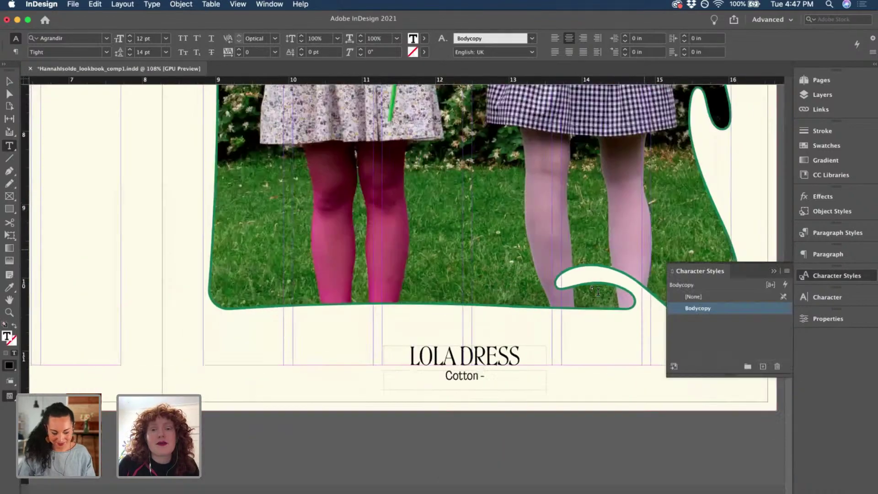
{"action": "type", "text": "Flor"}
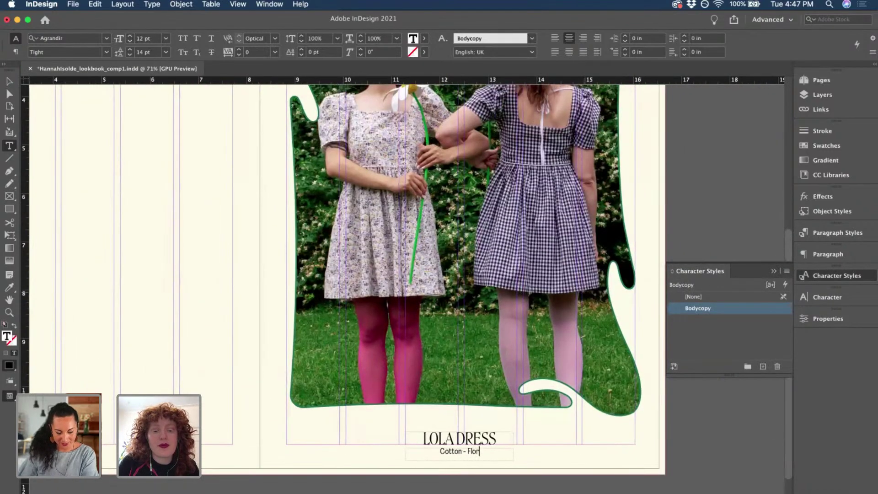
{"action": "type", "text": "al and Gingham"}
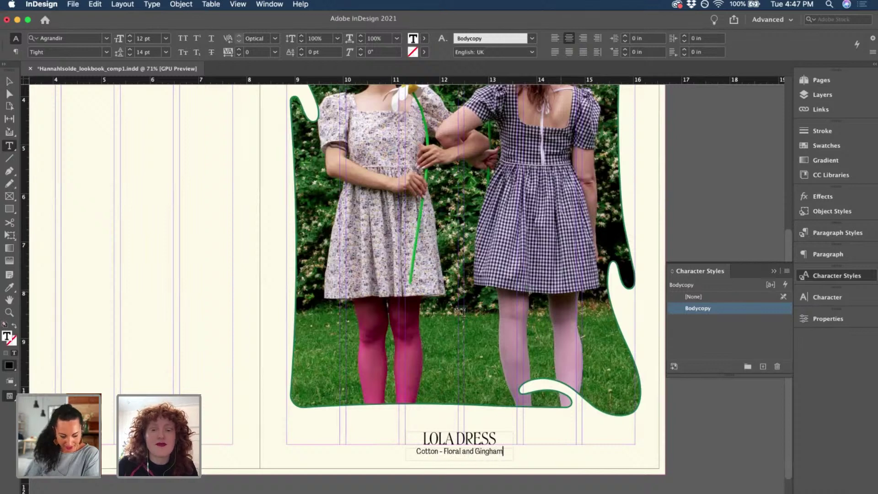
Preview the right-hand page with its photo and captions without guides and frame edges, and return to the normal view.
{"action": "scroll", "coordinate": [463, 311], "scroll_direction": "down", "scroll_amount": 2}
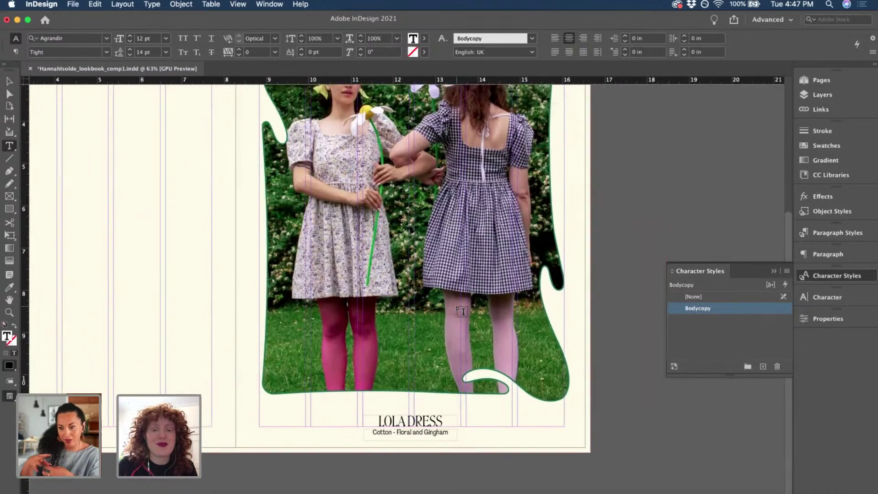
{"action": "scroll", "coordinate": [182, 188], "scroll_direction": "up", "scroll_amount": 2}
{"action": "scroll", "coordinate": [183, 188], "scroll_direction": "right", "scroll_amount": 1}
{"action": "left_click", "coordinate": [9, 82]}
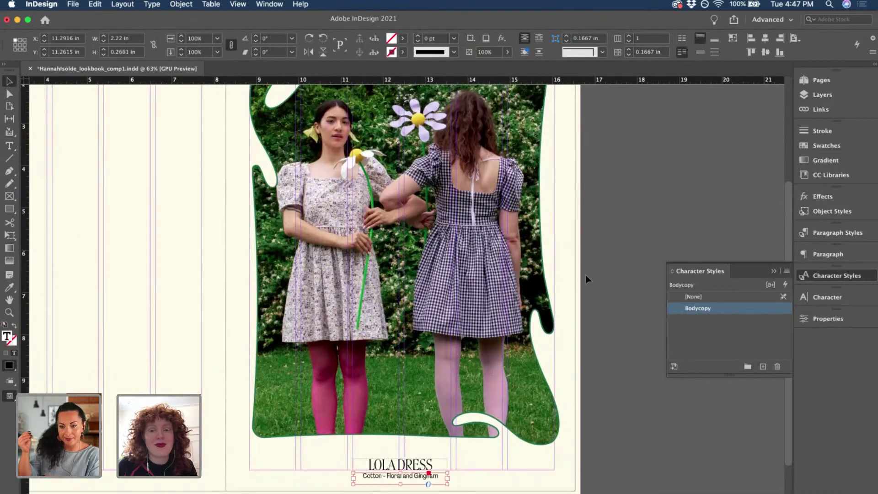
{"action": "left_click", "coordinate": [588, 293]}
{"action": "key", "text": "w"}
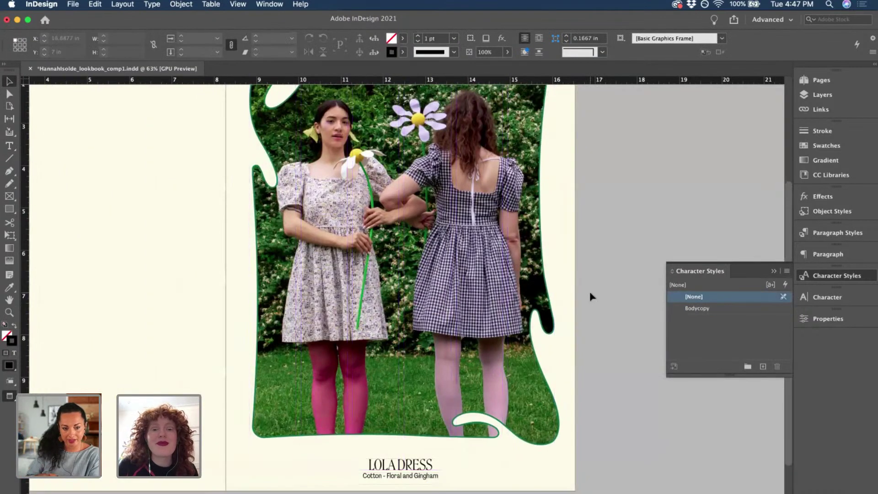
{"action": "scroll", "coordinate": [589, 297], "scroll_direction": "up", "scroll_amount": 1}
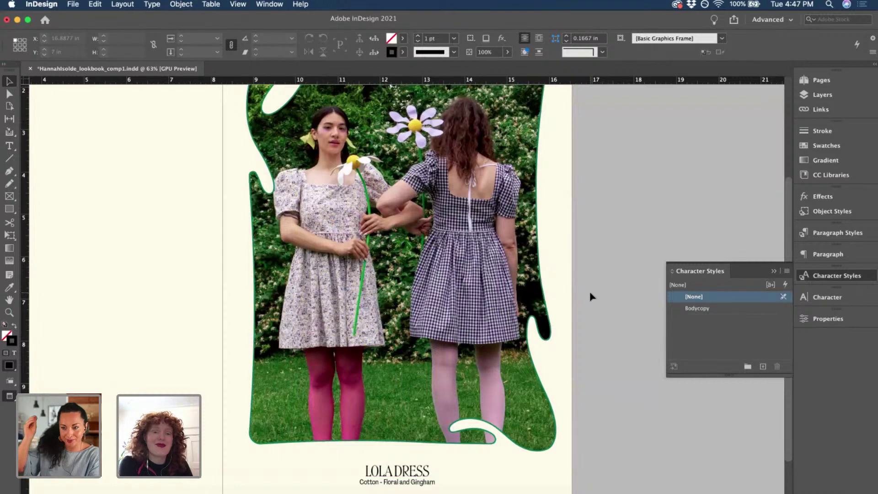
{"action": "scroll", "coordinate": [590, 298], "scroll_direction": "down", "scroll_amount": 3}
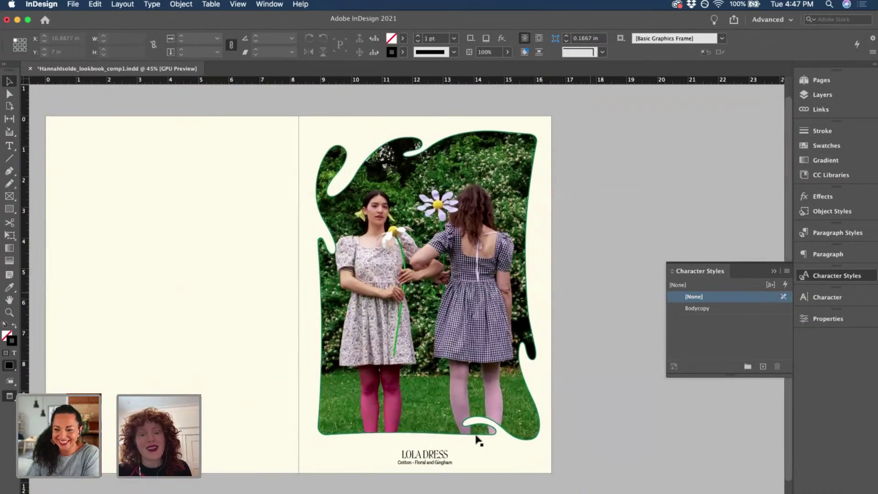
{"action": "key", "text": "w"}
Duplicate the framed photo together with its two captions onto the empty left-hand page, fitting the copy to that page's margins.
{"action": "scroll", "coordinate": [454, 458], "scroll_direction": "up", "scroll_amount": 4}
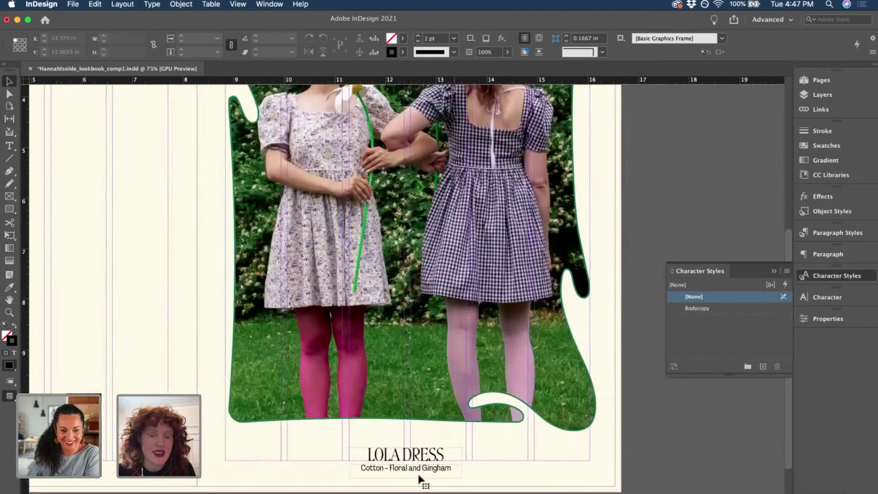
{"action": "left_click", "coordinate": [447, 478]}
{"action": "scroll", "coordinate": [447, 479], "scroll_direction": "up", "scroll_amount": 3}
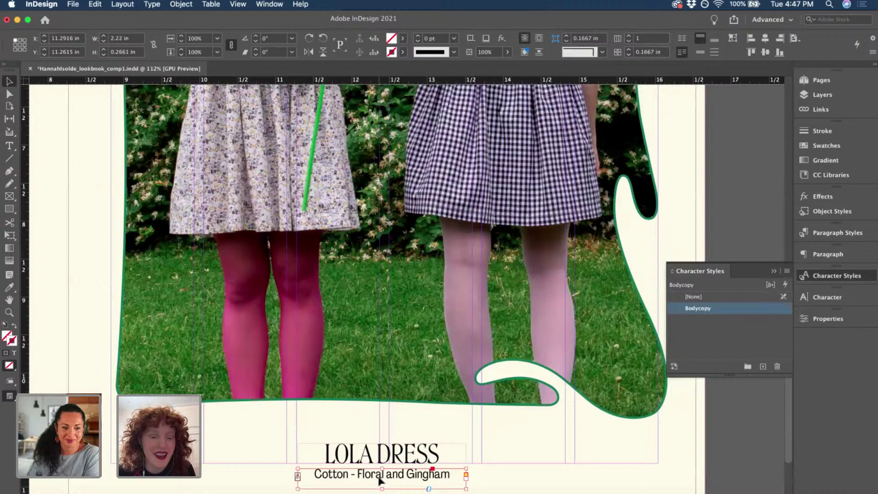
{"action": "left_click_drag", "start_coordinate": [291, 465], "coordinate": [274, 455]}
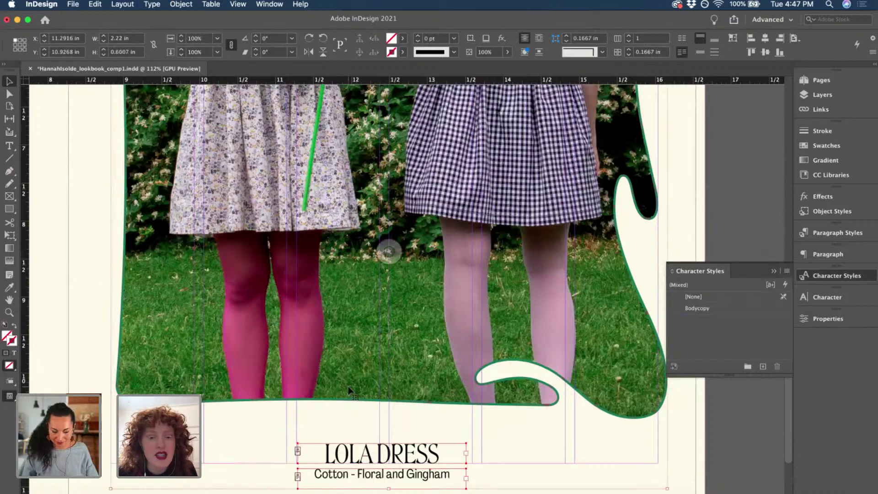
{"action": "scroll", "coordinate": [390, 251], "scroll_direction": "down", "scroll_amount": 1}
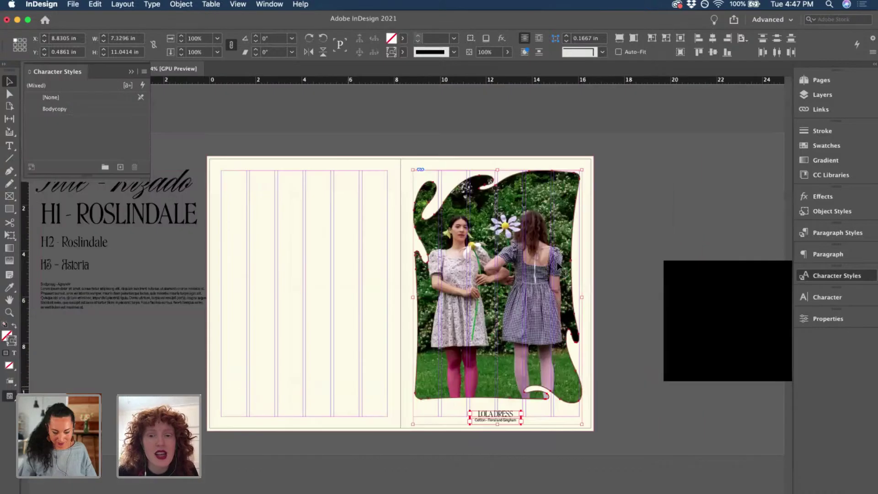
{"action": "left_click_drag", "start_coordinate": [558, 265], "coordinate": [370, 249]}
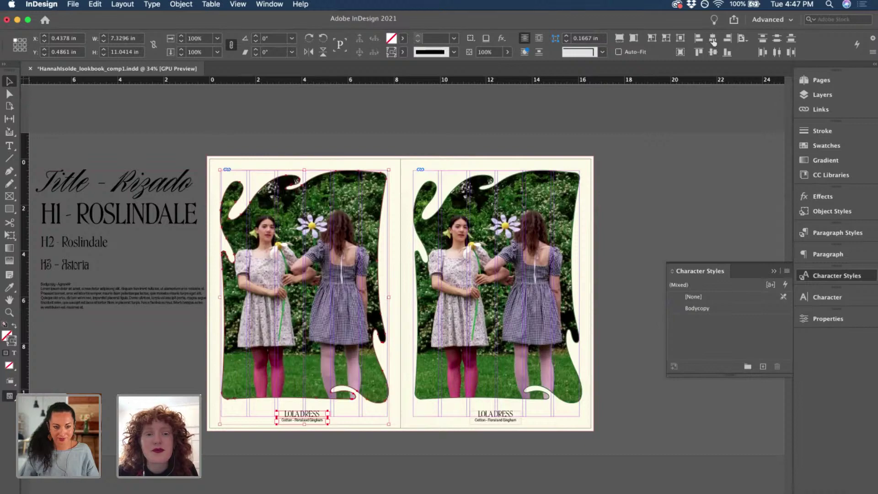
{"action": "left_click", "coordinate": [323, 442]}
Move the left-hand page's LOLA DRESS caption to the left margin at X 0.5 in and left-align its text.
{"action": "scroll", "coordinate": [323, 441], "scroll_direction": "up", "scroll_amount": 3}
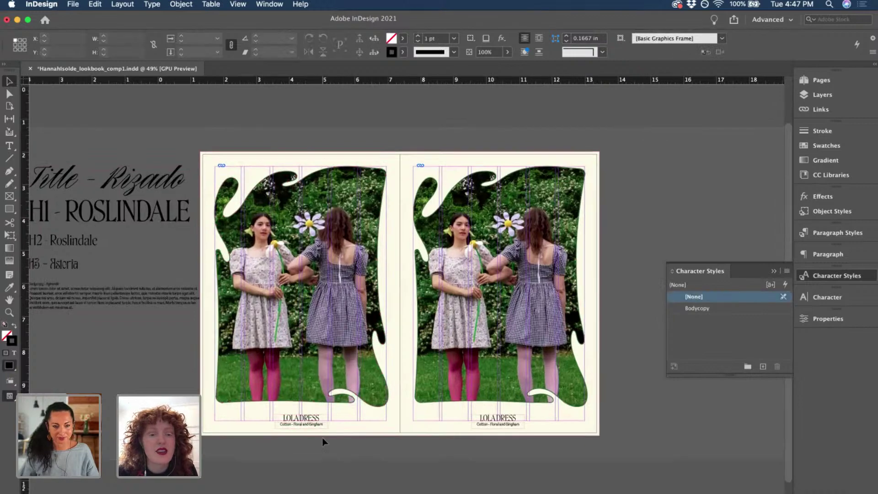
{"action": "scroll", "coordinate": [321, 434], "scroll_direction": "up", "scroll_amount": 5}
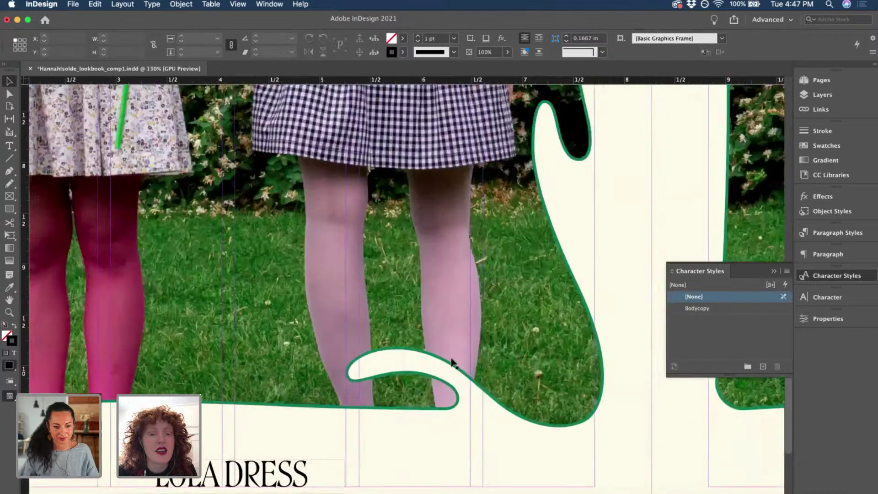
{"action": "left_click", "coordinate": [339, 365]}
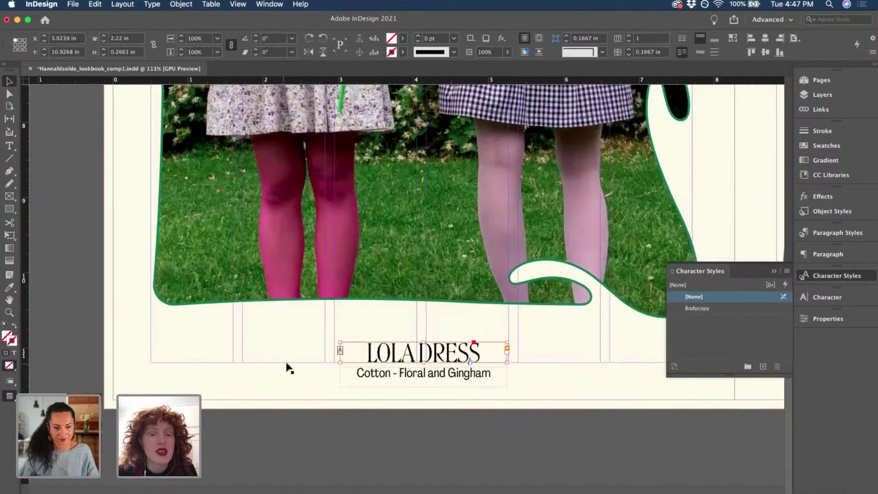
{"action": "left_click", "coordinate": [470, 362]}
{"action": "left_click_drag", "start_coordinate": [503, 357], "coordinate": [286, 358]}
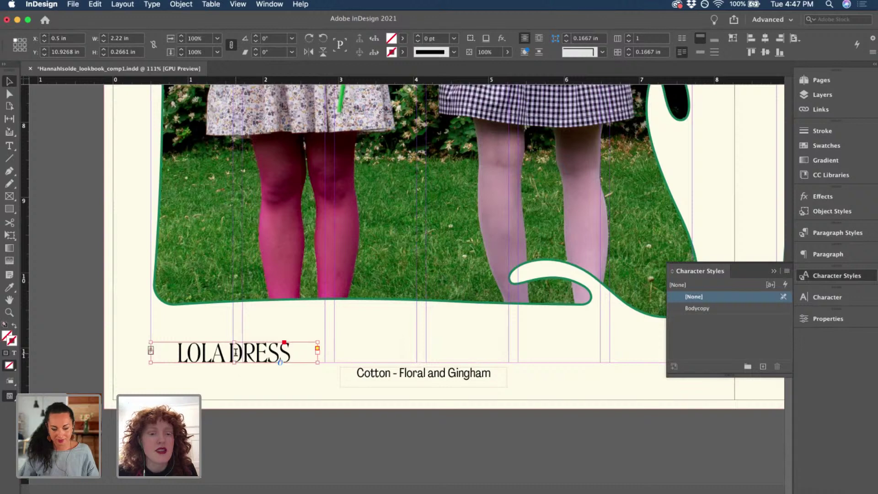
{"action": "triple_click", "coordinate": [234, 353]}
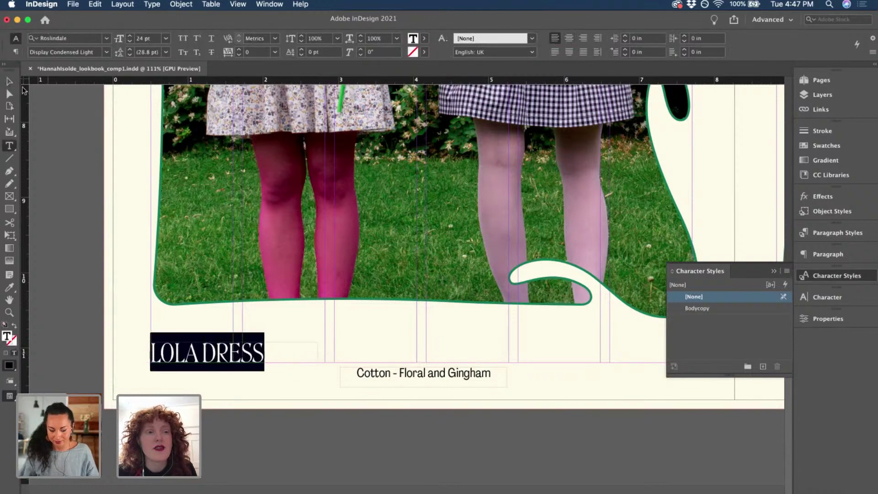
{"action": "key", "text": "Escape"}
{"action": "scroll", "coordinate": [399, 412], "scroll_direction": "right", "scroll_amount": 1}
{"action": "scroll", "coordinate": [399, 410], "scroll_direction": "right", "scroll_amount": 5}
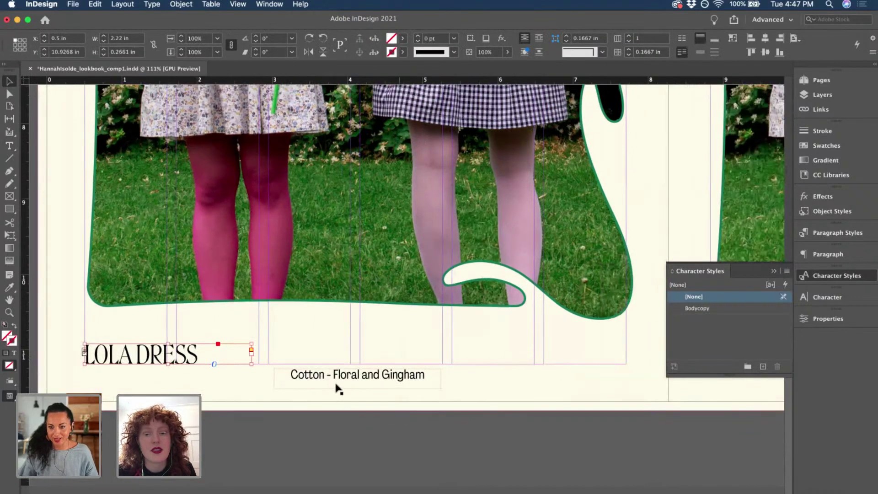
Move the left-hand page's fabric caption up against the right margin, level with the LOLA DRESS caption, and right-align its text.
{"action": "left_click_drag", "start_coordinate": [226, 352], "coordinate": [525, 364]}
{"action": "key", "text": "Return"}
{"action": "key", "text": "super+a"}
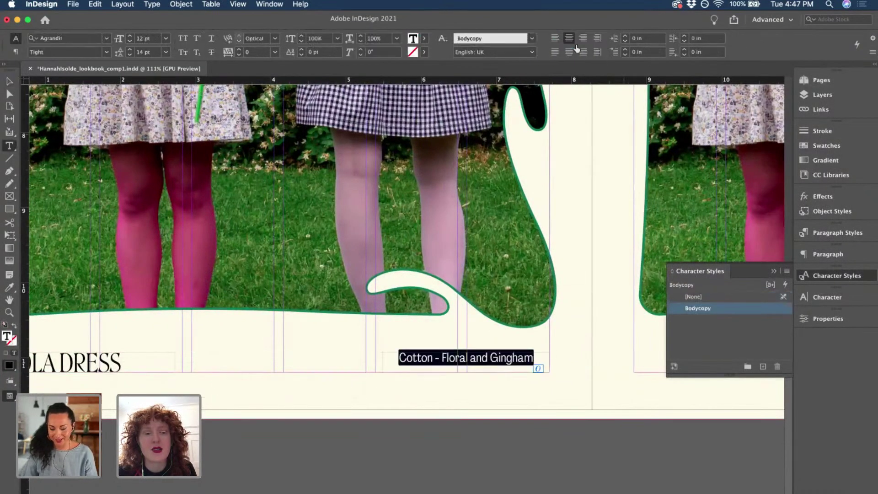
{"action": "key", "text": "super+shift+r"}
{"action": "key", "text": "Escape"}
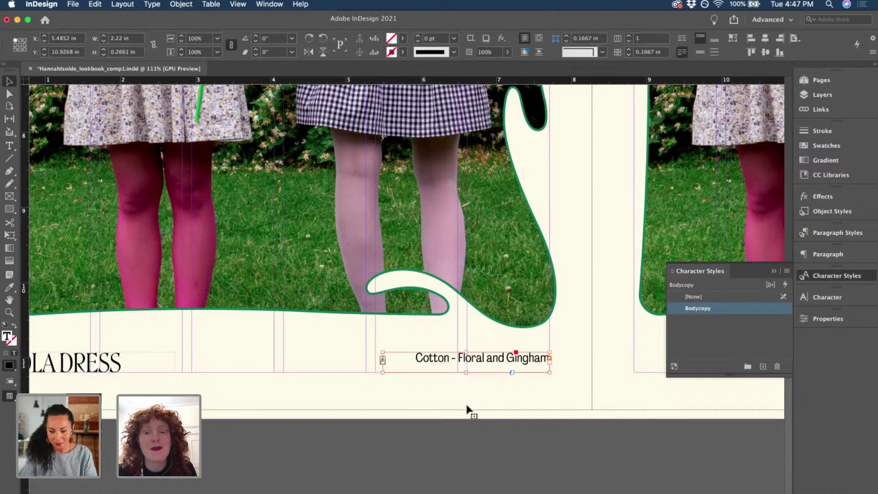
Split the fabric caption into the lines "Cotton" and "Floral and Gingham" without the dash, and extend its frame upward to about 0.34 in high.
{"action": "key", "text": "super+="}
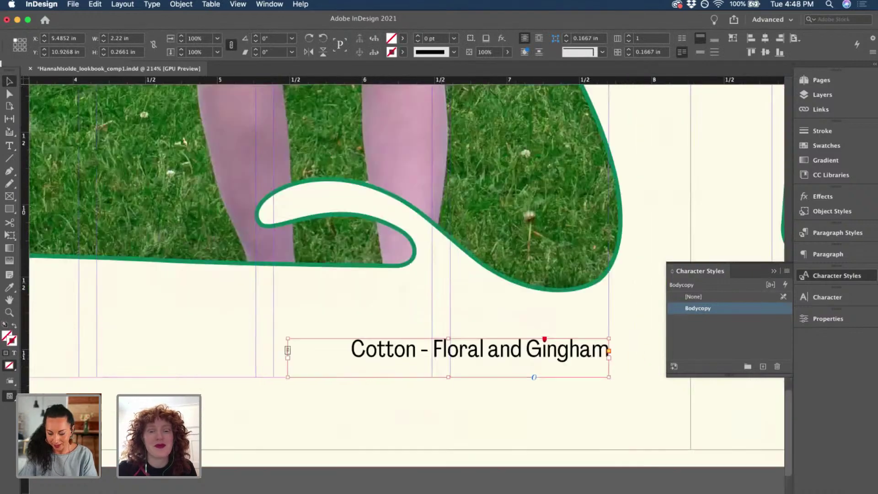
{"action": "double_click", "coordinate": [459, 357]}
{"action": "key", "text": "BackSpace"}
{"action": "key", "text": "BackSpace"}
{"action": "key", "text": "Return"}
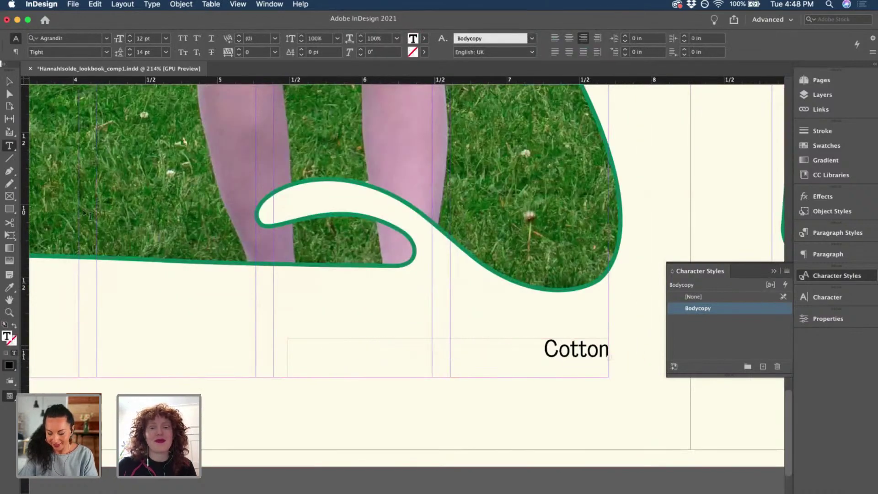
{"action": "key", "text": "Escape"}
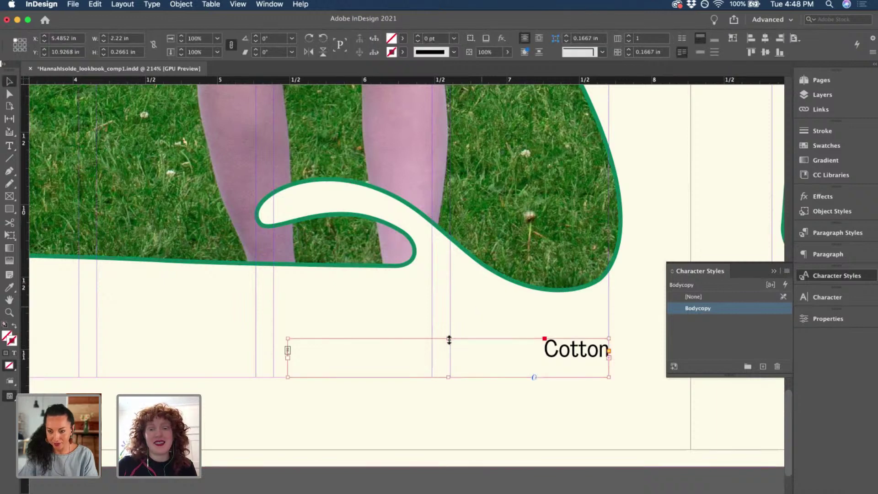
{"action": "left_click_drag", "start_coordinate": [448, 339], "coordinate": [448, 328]}
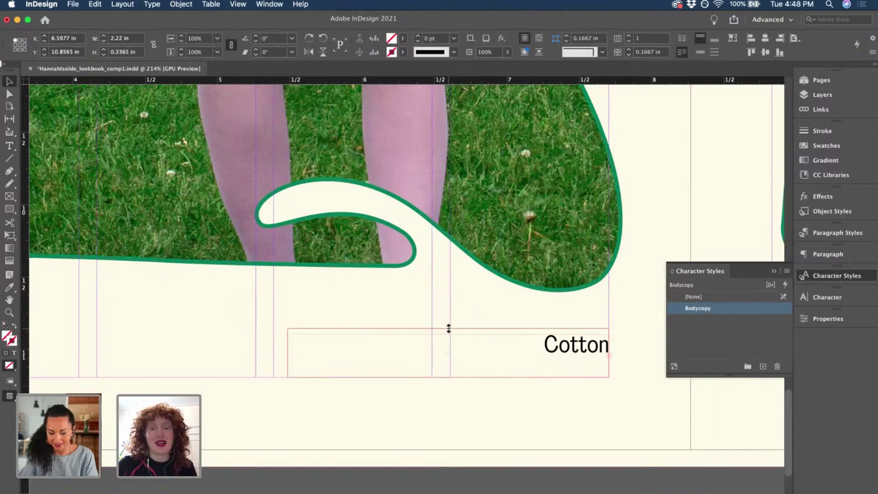
{"action": "key", "text": "super+minus"}
{"action": "key", "text": "super+minus"}
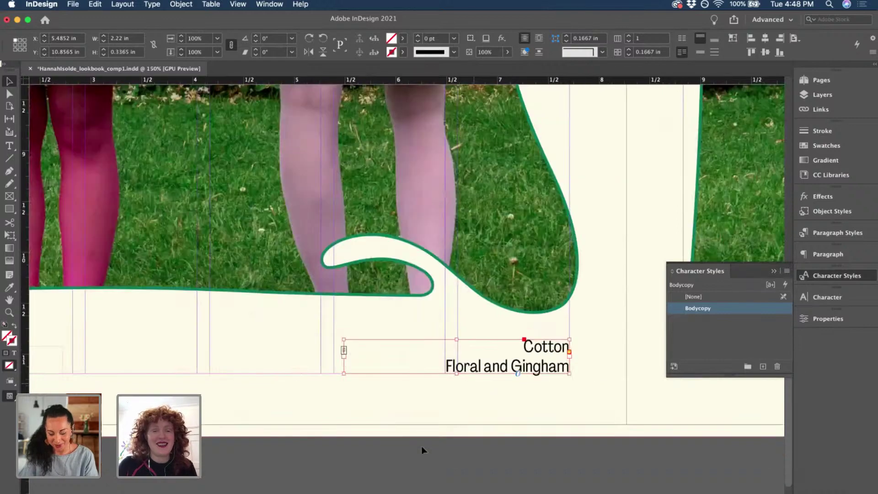
Preview the rearranged captions on the left-hand page without guides and frame edges.
{"action": "scroll", "coordinate": [421, 446], "scroll_direction": "down", "scroll_amount": 3}
{"action": "left_click", "coordinate": [421, 446]}
{"action": "key", "text": "w"}
{"action": "scroll", "coordinate": [421, 446], "scroll_direction": "up", "scroll_amount": 1}
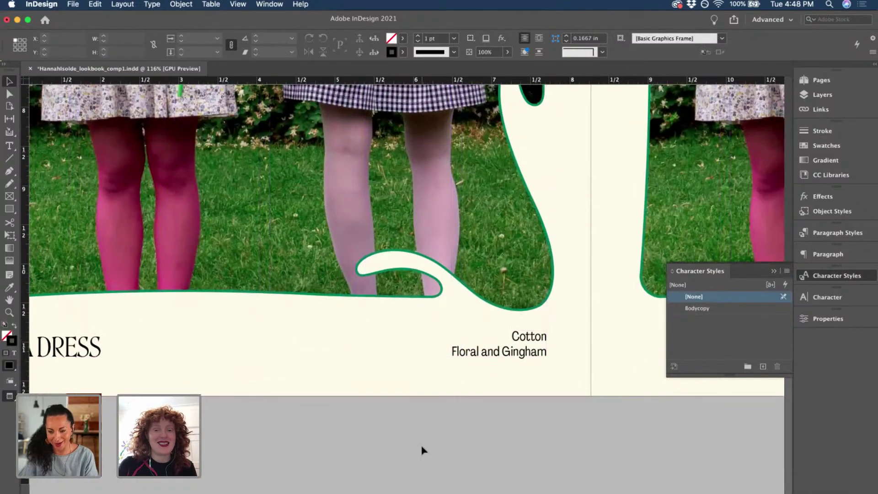
Insert the price placeholder "$$ - " before "Cotton" in the left-hand page's fabric caption.
{"action": "scroll", "coordinate": [500, 389], "scroll_direction": "down", "scroll_amount": 2}
{"action": "left_click", "coordinate": [488, 385]}
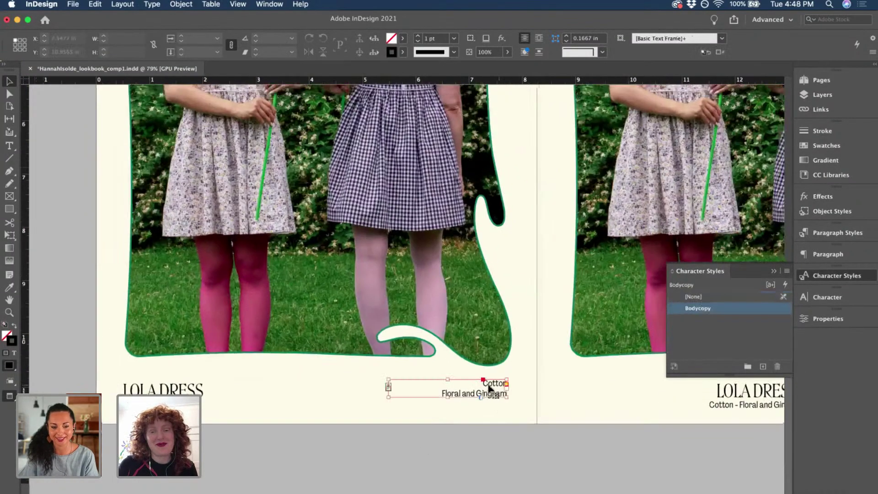
{"action": "scroll", "coordinate": [484, 386], "scroll_direction": "up", "scroll_amount": 3}
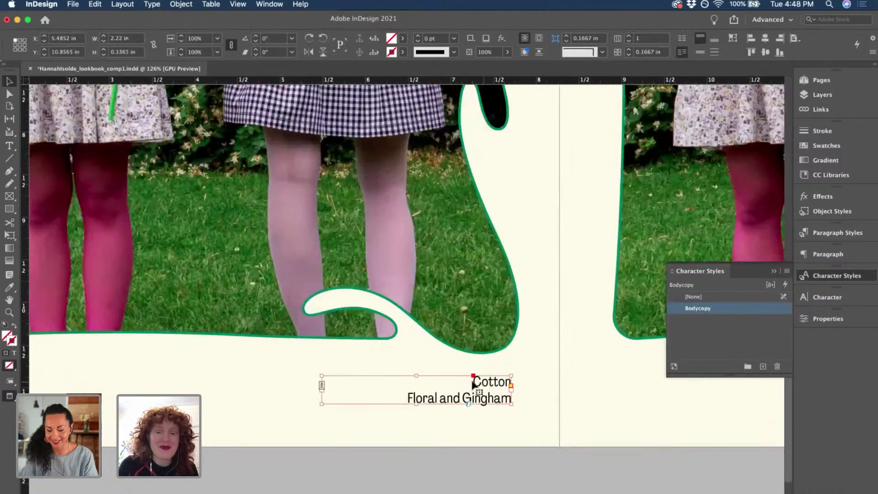
{"action": "double_click", "coordinate": [472, 382]}
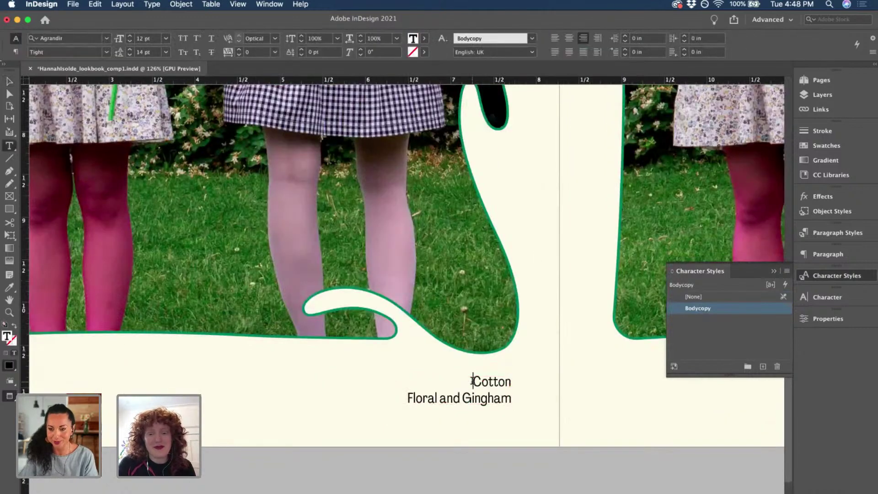
{"action": "key", "text": "Right"}
{"action": "type", "text": "$$ -"}
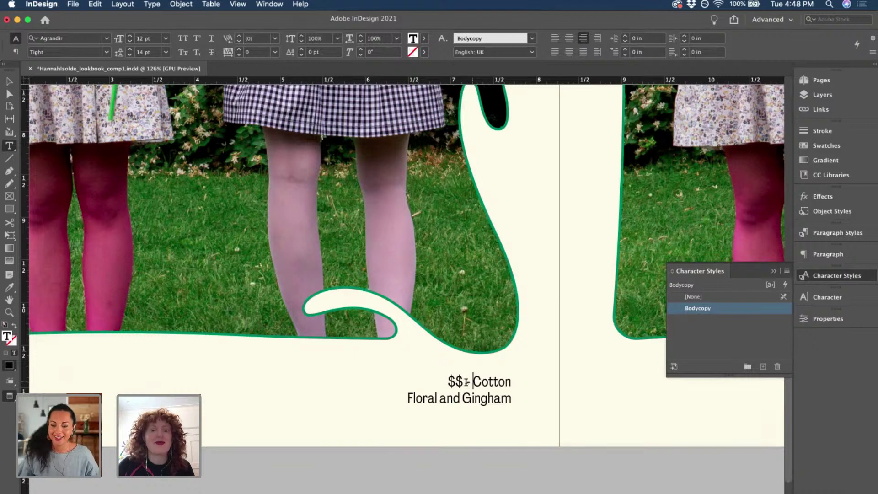
{"action": "scroll", "coordinate": [466, 382], "scroll_direction": "down", "scroll_amount": 1}
{"action": "scroll", "coordinate": [466, 382], "scroll_direction": "down", "scroll_amount": 5}
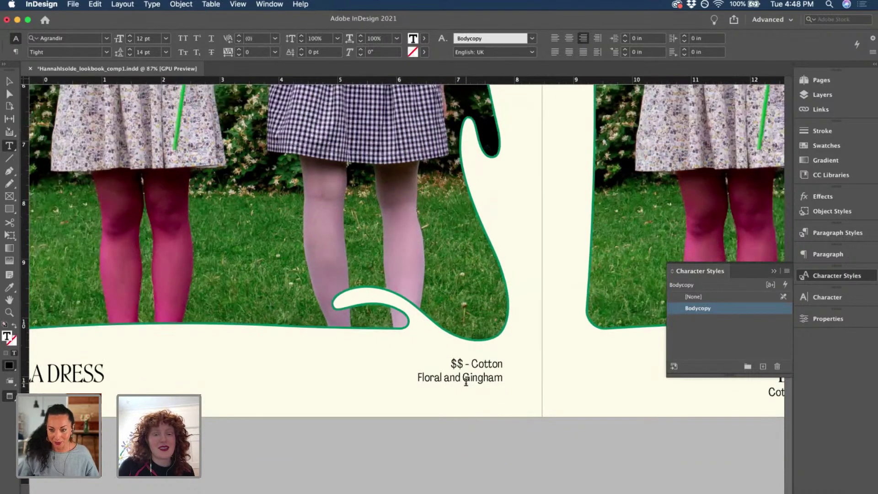
Nudge the left-hand page's fabric caption to X 5.4922 in, Y 10.8735 in, with its lettering flush against the bottom and right margins.
{"action": "scroll", "coordinate": [29, 98], "scroll_direction": "down", "scroll_amount": 3}
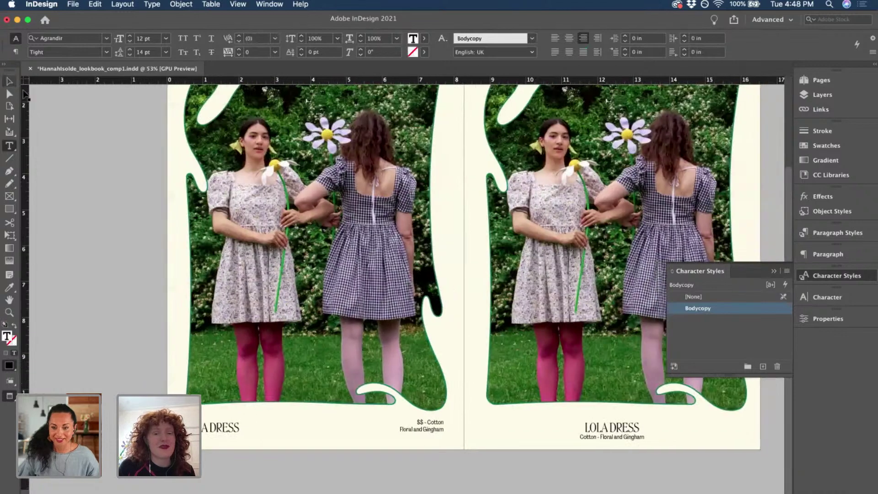
{"action": "key", "text": "Escape"}
{"action": "scroll", "coordinate": [82, 147], "scroll_direction": "up", "scroll_amount": 1}
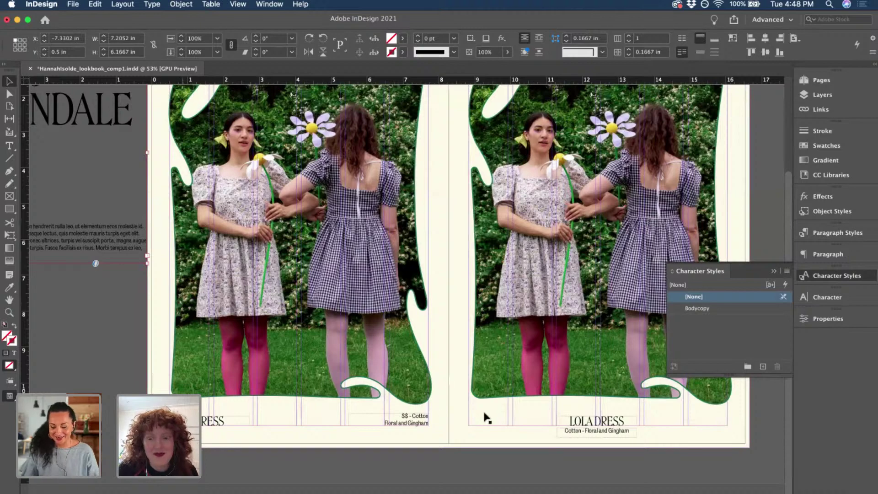
{"action": "scroll", "coordinate": [484, 418], "scroll_direction": "up", "scroll_amount": 7}
{"action": "scroll", "coordinate": [494, 350], "scroll_direction": "up", "scroll_amount": 2}
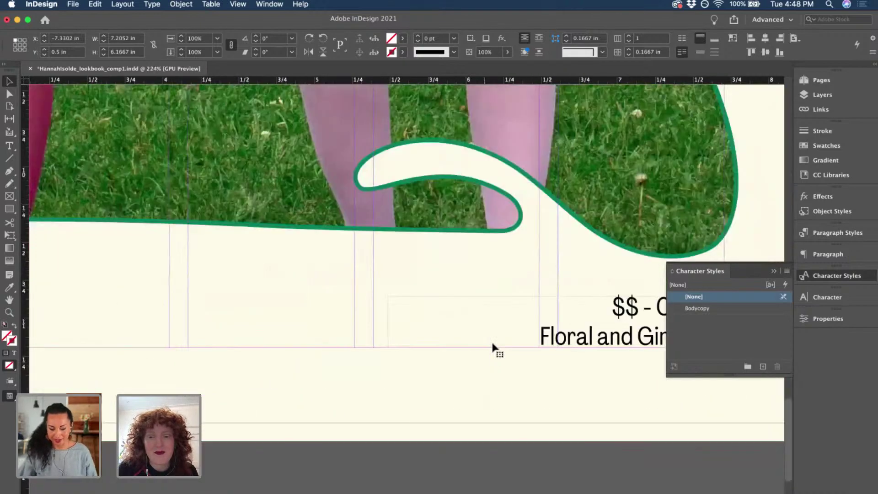
{"action": "left_click", "coordinate": [496, 351]}
{"action": "scroll", "coordinate": [496, 353], "scroll_direction": "up", "scroll_amount": 3}
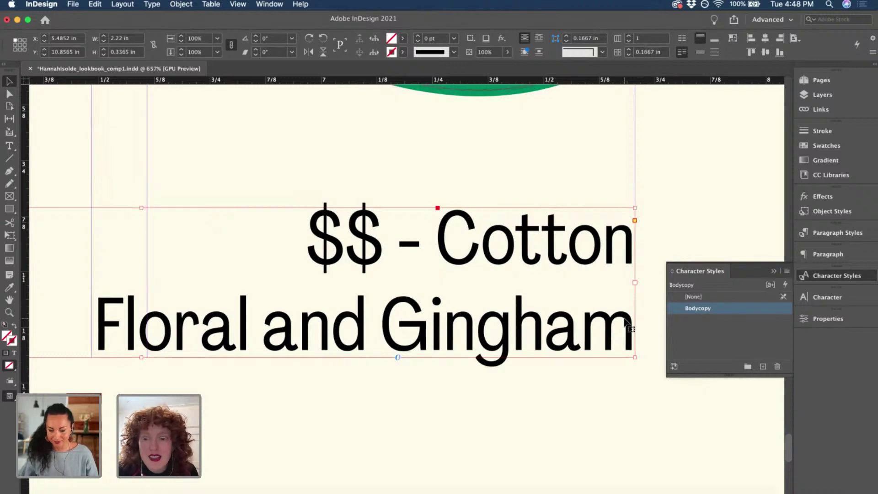
{"action": "left_click_drag", "start_coordinate": [627, 326], "coordinate": [629, 331]}
{"action": "scroll", "coordinate": [631, 328], "scroll_direction": "up", "scroll_amount": 1}
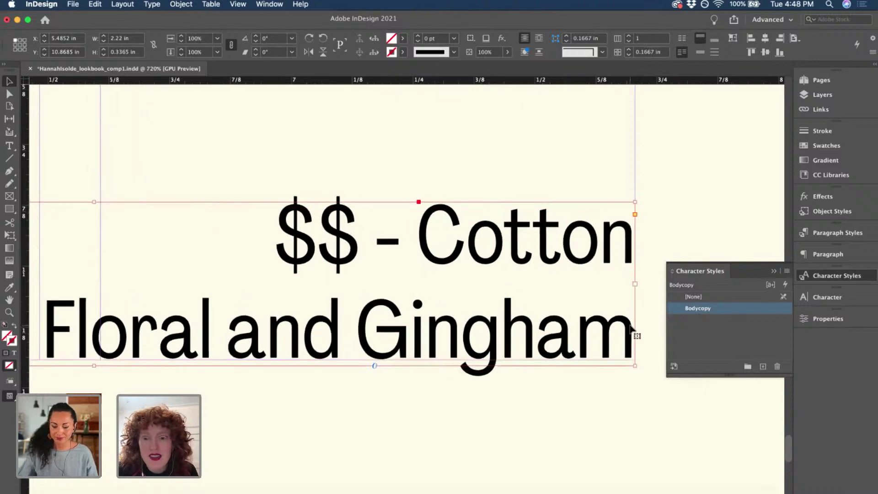
{"action": "scroll", "coordinate": [631, 328], "scroll_direction": "up", "scroll_amount": 5}
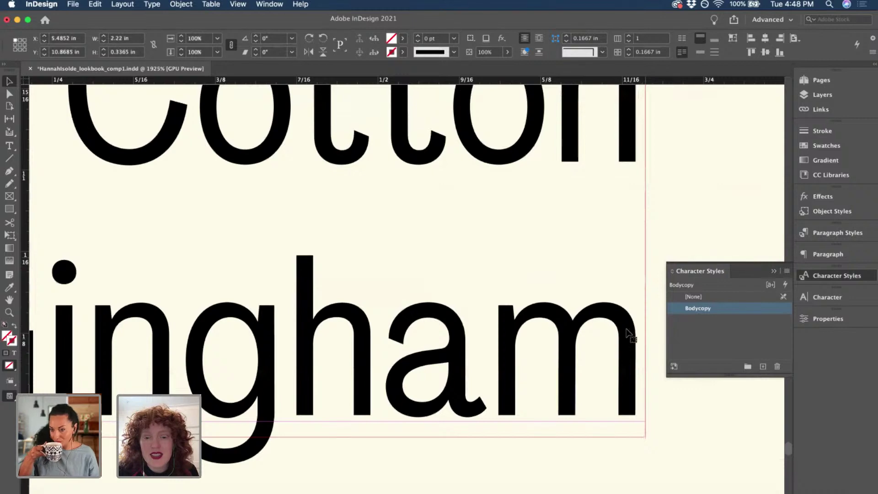
{"action": "key", "text": "Down"}
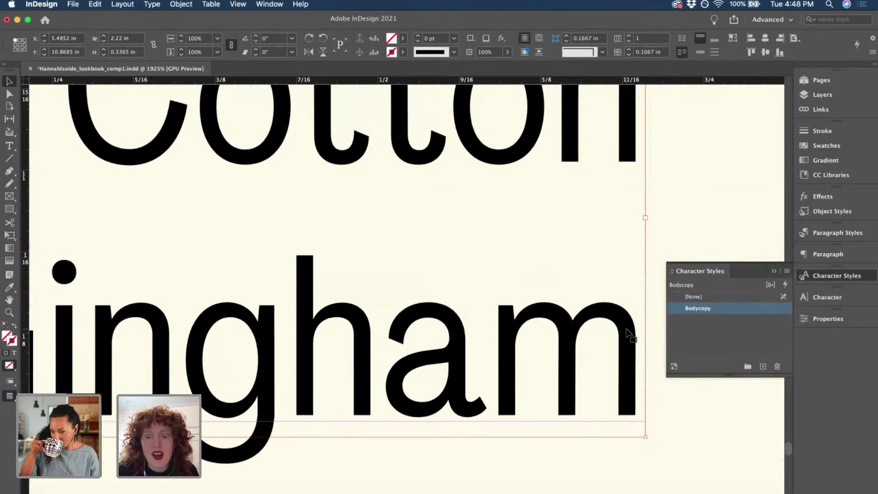
{"action": "left_click_drag", "start_coordinate": [627, 331], "coordinate": [637, 341]}
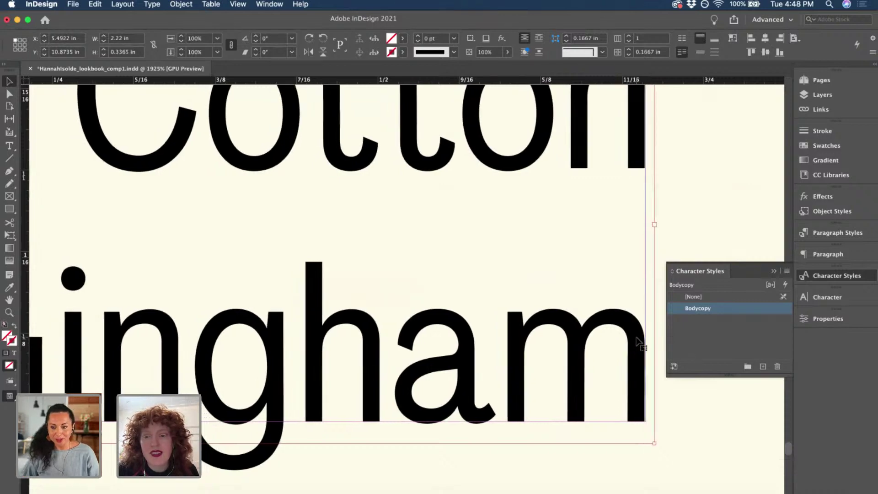
Move the right-hand page's LOLA DRESS title and its fabric caption slightly upward together.
{"action": "scroll", "coordinate": [638, 341], "scroll_direction": "down", "scroll_amount": 10}
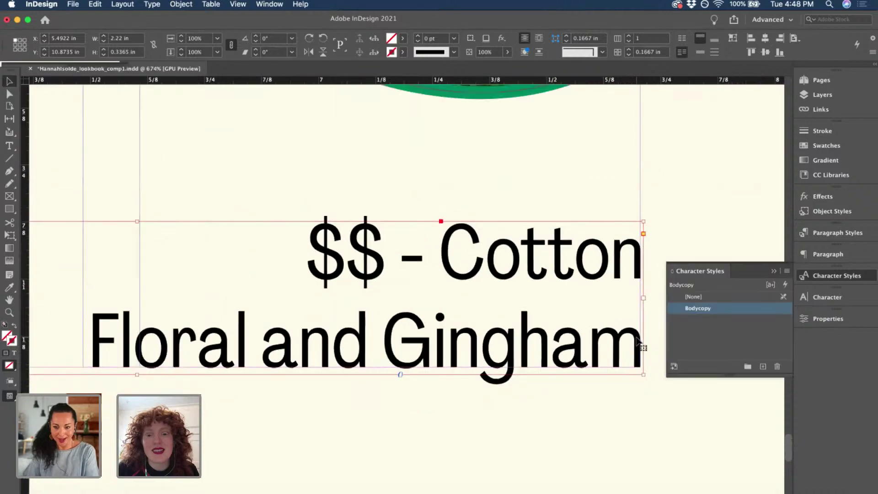
{"action": "scroll", "coordinate": [638, 340], "scroll_direction": "down", "scroll_amount": 6}
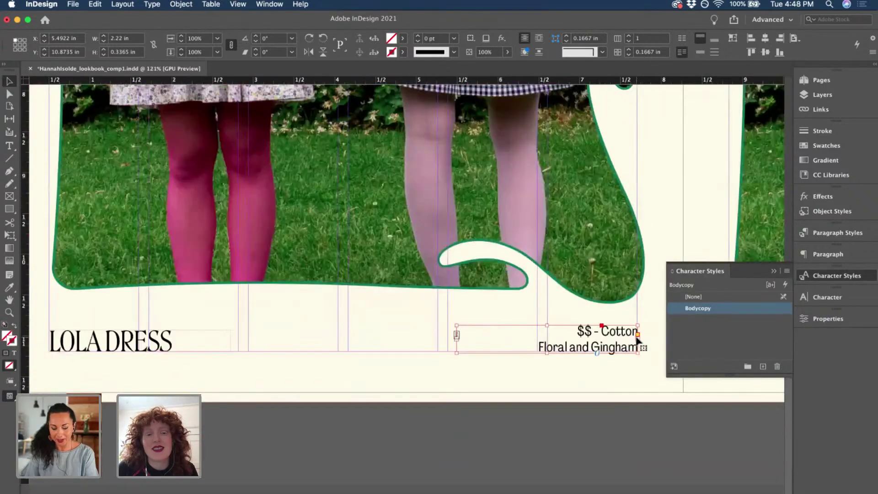
{"action": "scroll", "coordinate": [638, 340], "scroll_direction": "down", "scroll_amount": 2}
{"action": "scroll", "coordinate": [638, 340], "scroll_direction": "down", "scroll_amount": 2}
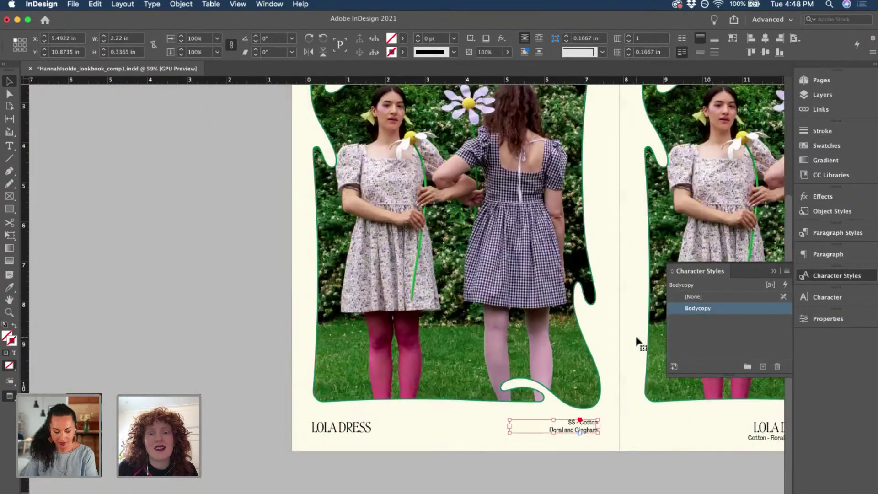
{"action": "scroll", "coordinate": [638, 341], "scroll_direction": "right", "scroll_amount": 5}
{"action": "scroll", "coordinate": [638, 341], "scroll_direction": "up", "scroll_amount": 2}
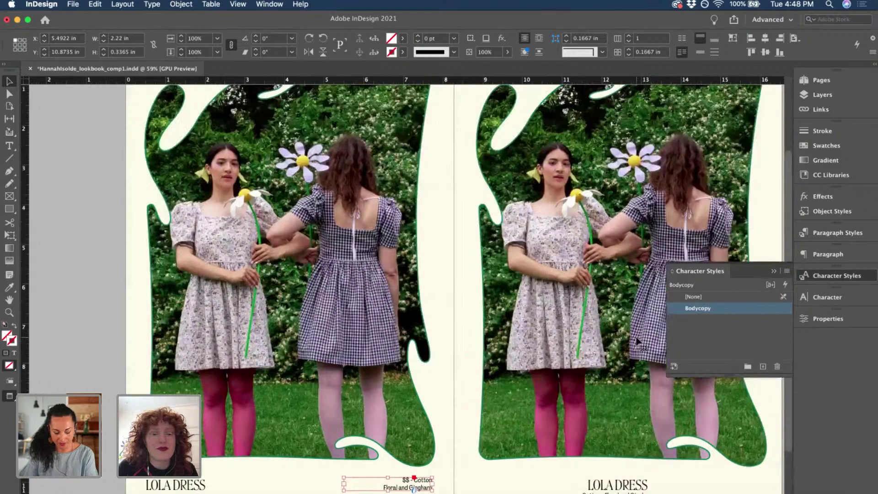
{"action": "scroll", "coordinate": [638, 340], "scroll_direction": "down", "scroll_amount": 1}
{"action": "scroll", "coordinate": [638, 341], "scroll_direction": "right", "scroll_amount": 3}
{"action": "left_click", "coordinate": [454, 461]}
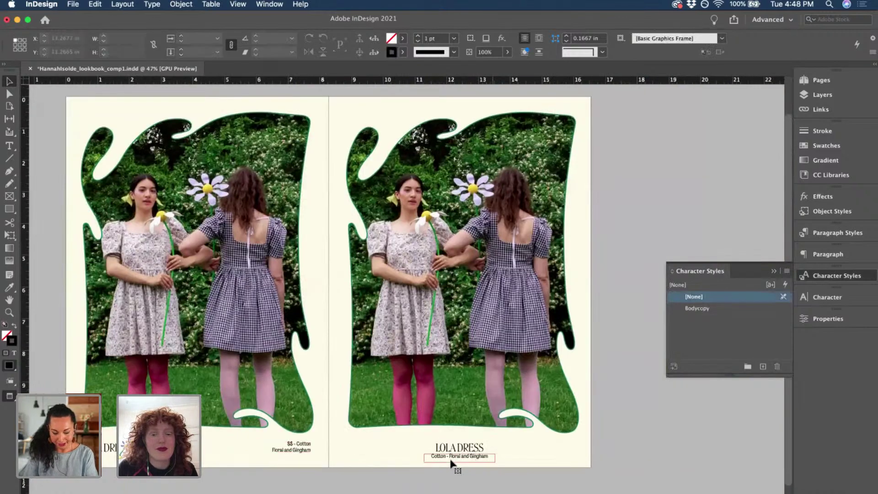
{"action": "left_click", "coordinate": [477, 451], "text": "shift"}
{"action": "left_click_drag", "start_coordinate": [477, 452], "coordinate": [477, 446]}
{"action": "left_click", "coordinate": [625, 431]}
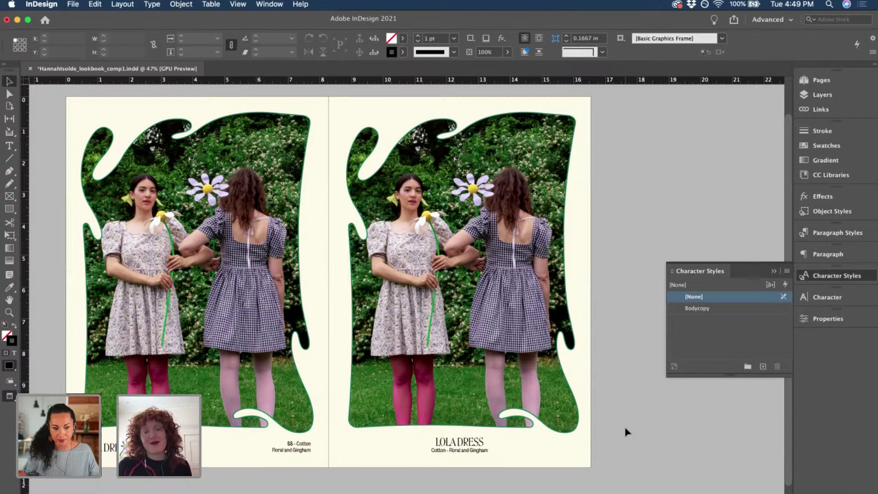
Save the lookbook document and fit the whole spread in the window.
{"action": "scroll", "coordinate": [626, 431], "scroll_direction": "down", "scroll_amount": 3}
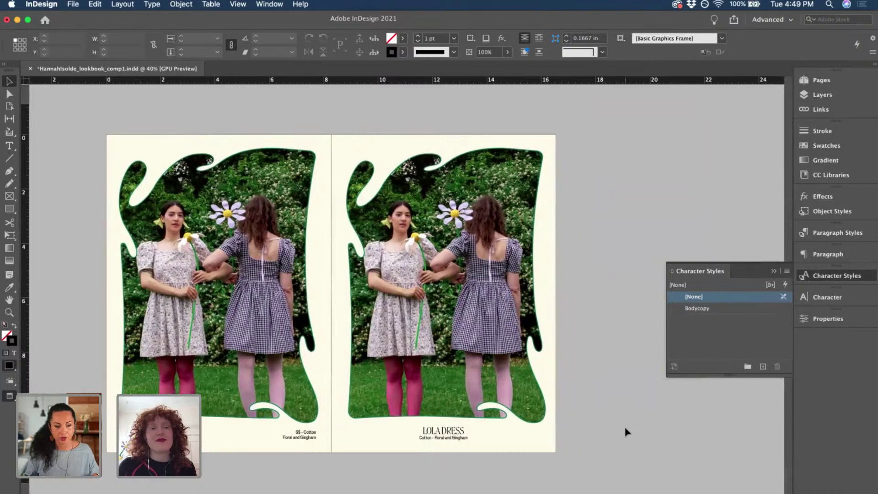
{"action": "key", "text": "super+s"}
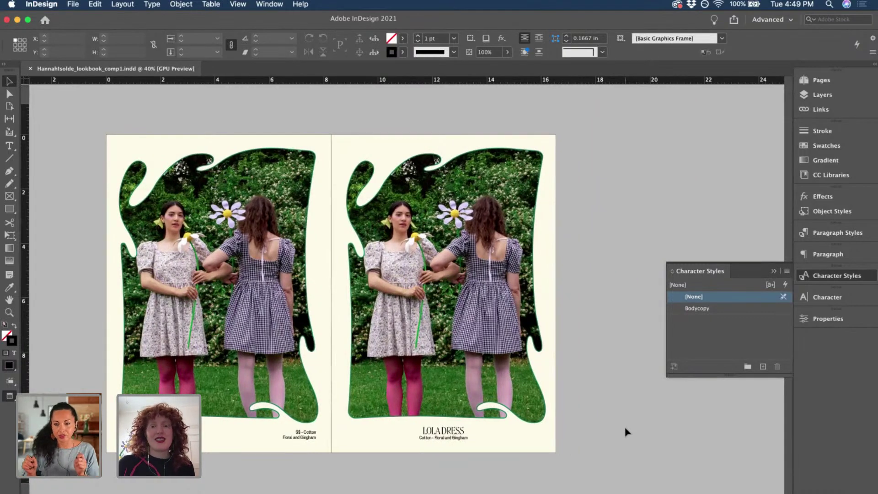
{"action": "key", "text": "super+alt+0"}
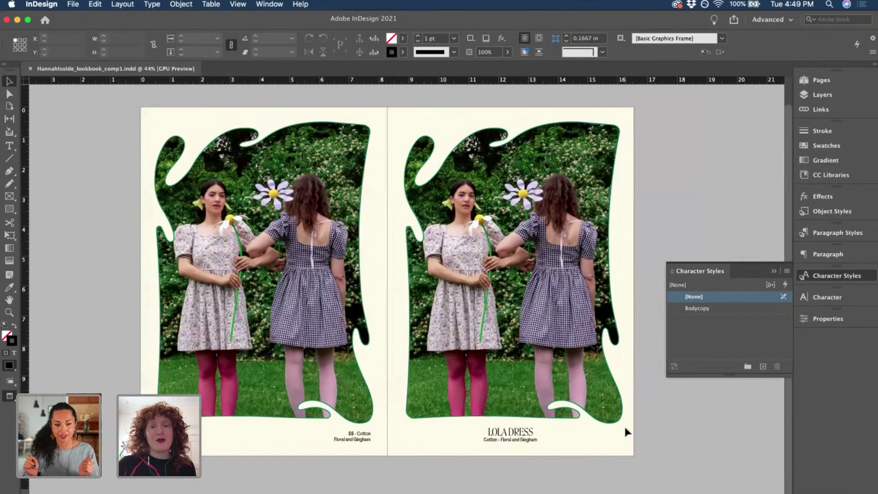
{"action": "scroll", "coordinate": [627, 431], "scroll_direction": "up", "scroll_amount": 3}
{"action": "scroll", "coordinate": [627, 432], "scroll_direction": "left", "scroll_amount": 2}
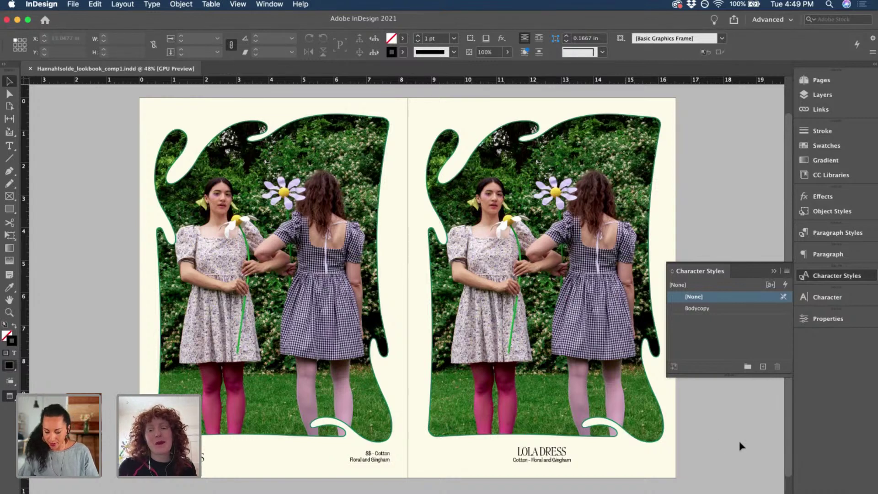
Show the document's pages and masters instead of the character styles, and leave the preview display.
{"action": "left_click", "coordinate": [774, 271]}
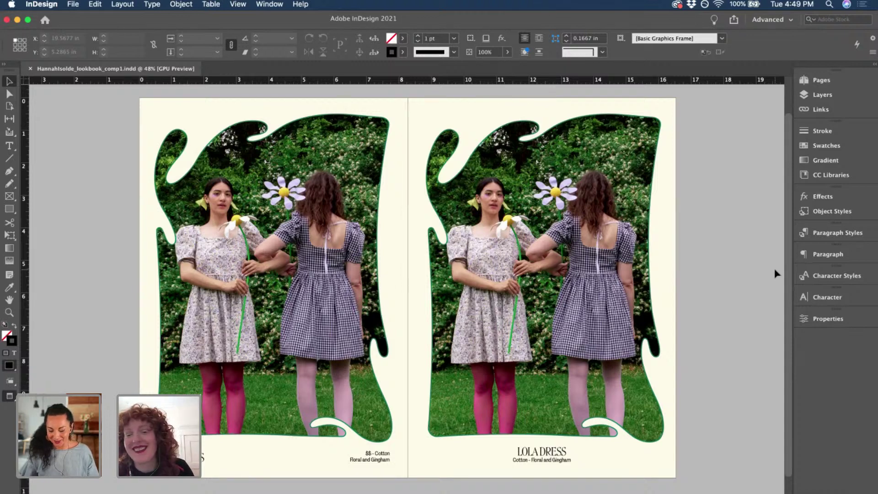
{"action": "left_click", "coordinate": [810, 83]}
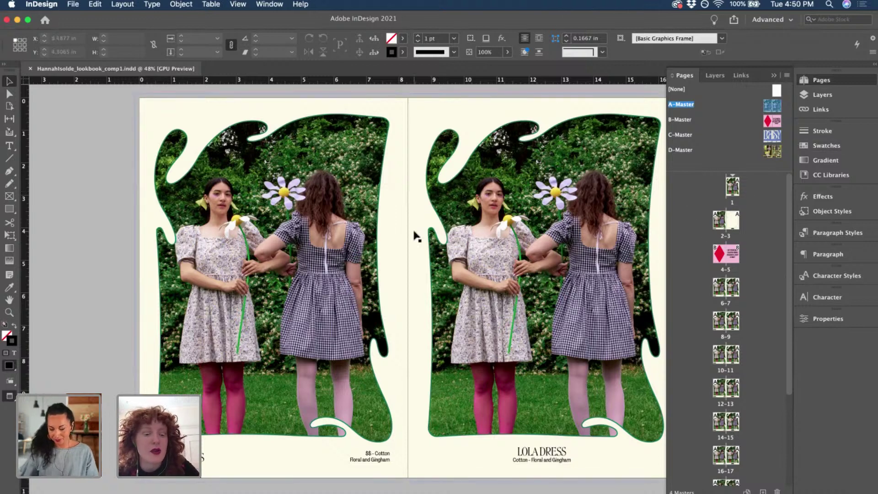
{"action": "key", "text": "w"}
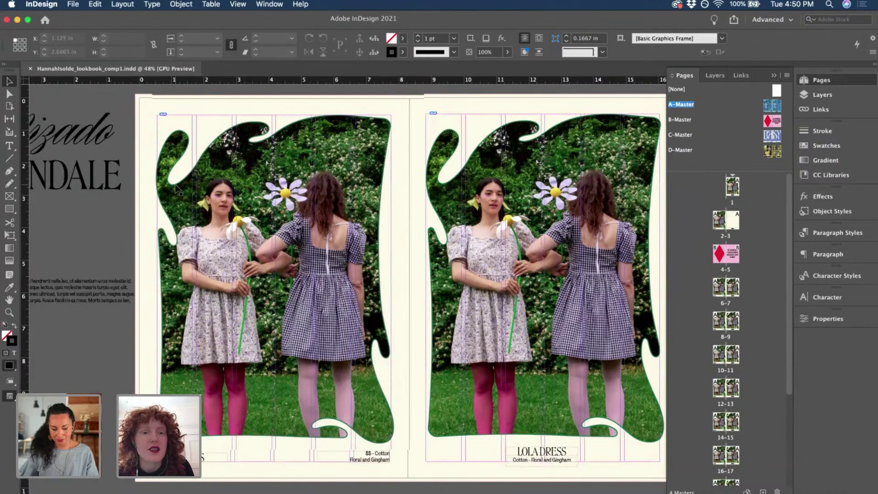
Examine the Title, H1, H2, H3 and Bodycopy type samples on the pasteboard beside the spread.
{"action": "scroll", "coordinate": [175, 187], "scroll_direction": "left", "scroll_amount": 5}
{"action": "scroll", "coordinate": [175, 188], "scroll_direction": "up", "scroll_amount": 2}
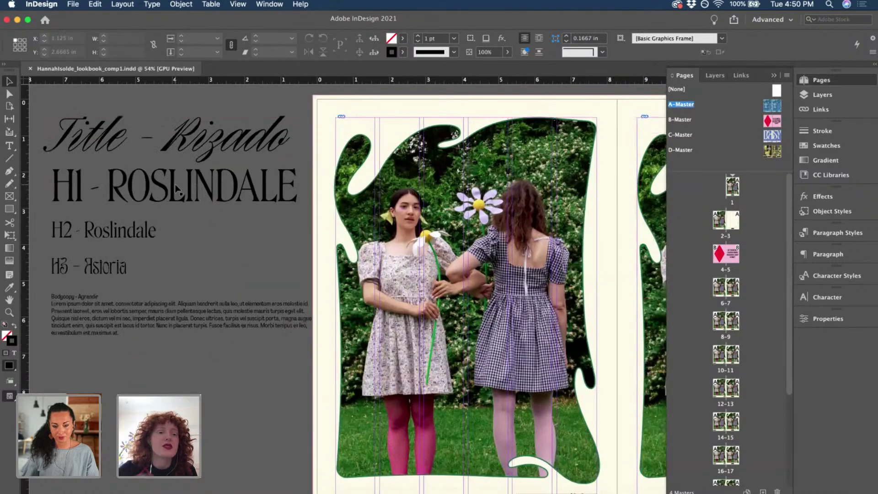
{"action": "scroll", "coordinate": [175, 187], "scroll_direction": "up", "scroll_amount": 3}
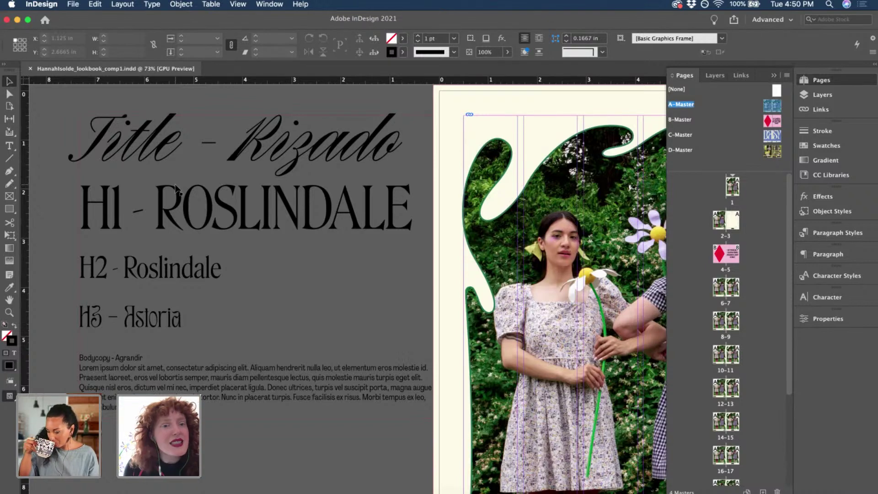
{"action": "scroll", "coordinate": [176, 188], "scroll_direction": "left", "scroll_amount": 1}
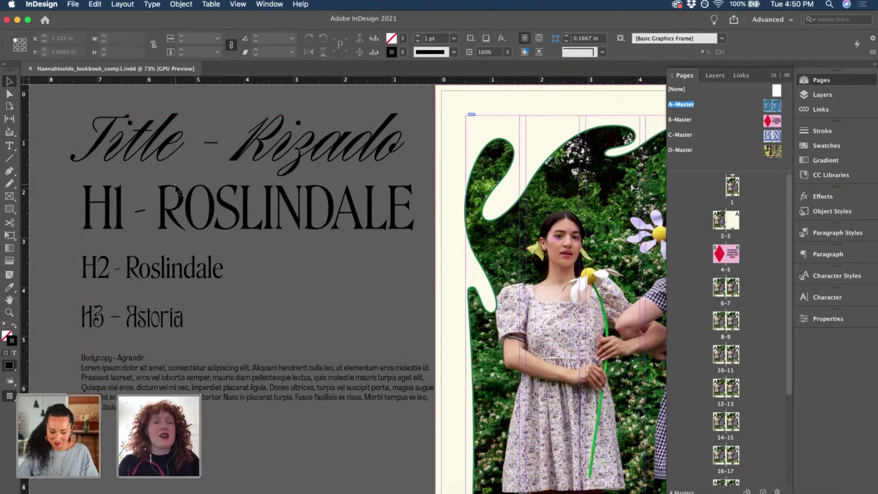
{"action": "scroll", "coordinate": [176, 189], "scroll_direction": "up", "scroll_amount": 5}
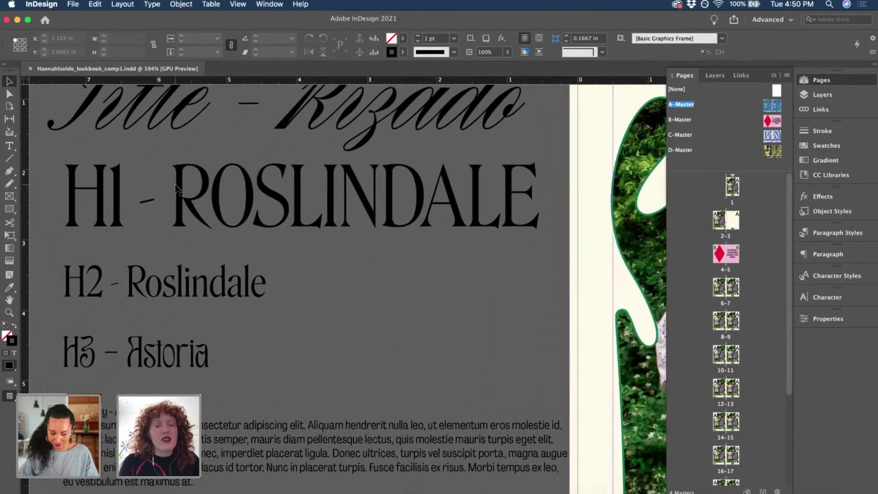
{"action": "scroll", "coordinate": [176, 189], "scroll_direction": "down", "scroll_amount": 2}
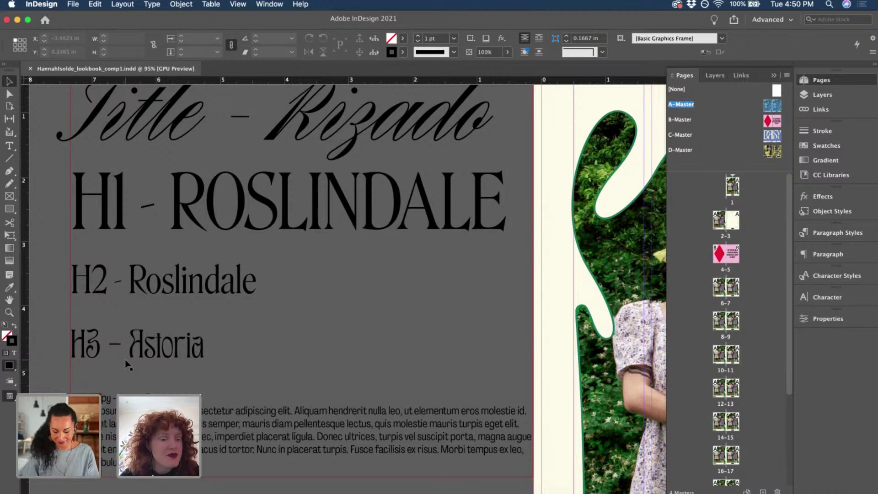
{"action": "scroll", "coordinate": [127, 364], "scroll_direction": "up", "scroll_amount": 2}
{"action": "scroll", "coordinate": [127, 363], "scroll_direction": "up", "scroll_amount": 1}
{"action": "scroll", "coordinate": [127, 364], "scroll_direction": "down", "scroll_amount": 2}
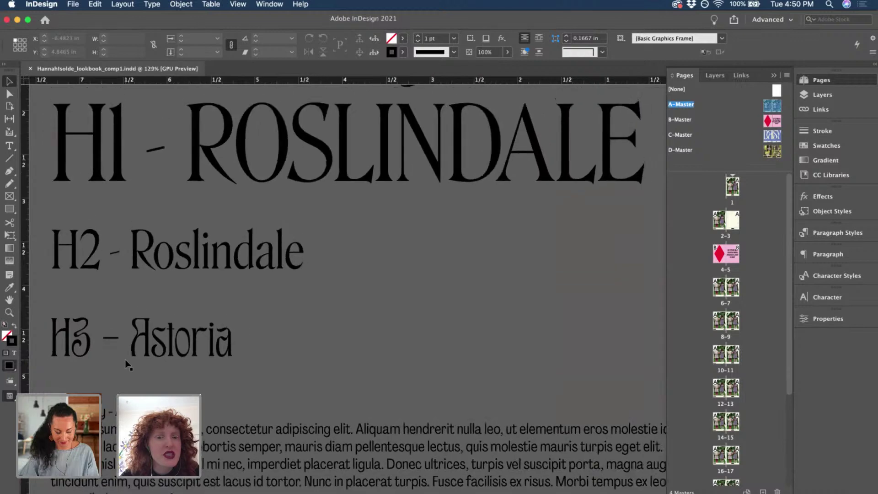
{"action": "scroll", "coordinate": [183, 311], "scroll_direction": "down", "scroll_amount": 1}
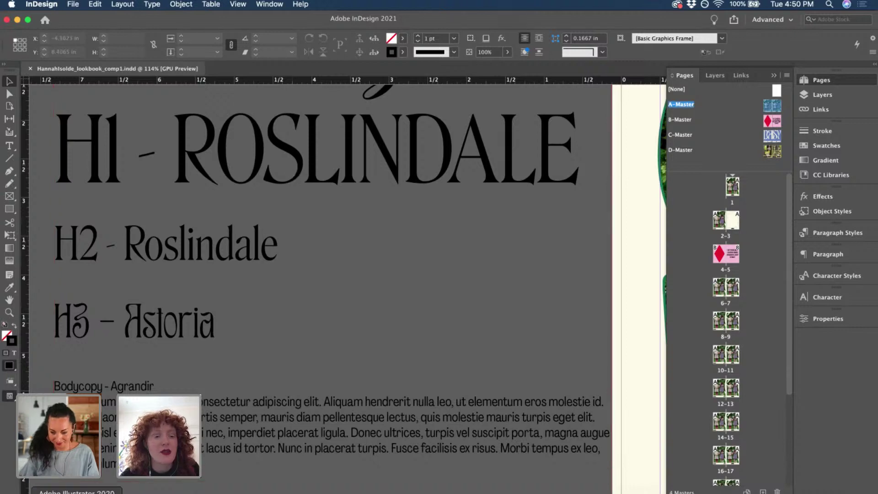
Switch to Illustrator to examine the lettering of the stacked hannah isolde logo, and return to the type samples in InDesign.
{"action": "left_click", "coordinate": [77, 486]}
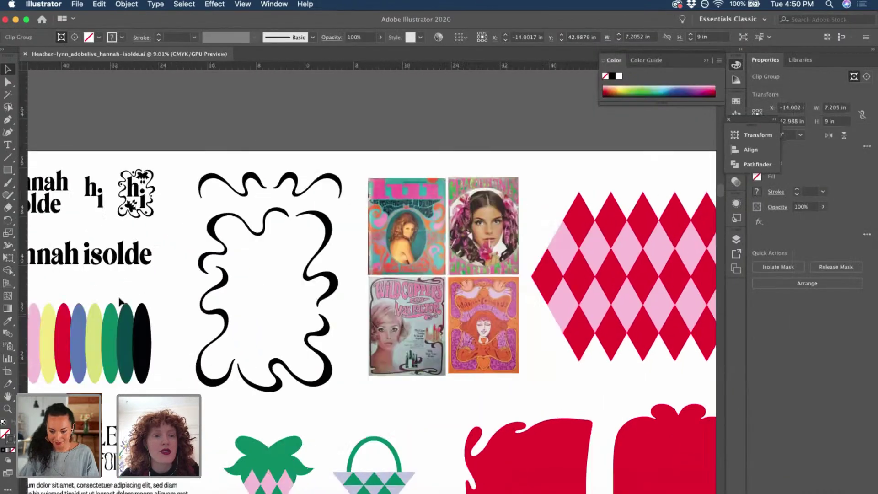
{"action": "scroll", "coordinate": [120, 301], "scroll_direction": "left", "scroll_amount": 3}
{"action": "scroll", "coordinate": [119, 298], "scroll_direction": "up", "scroll_amount": 10}
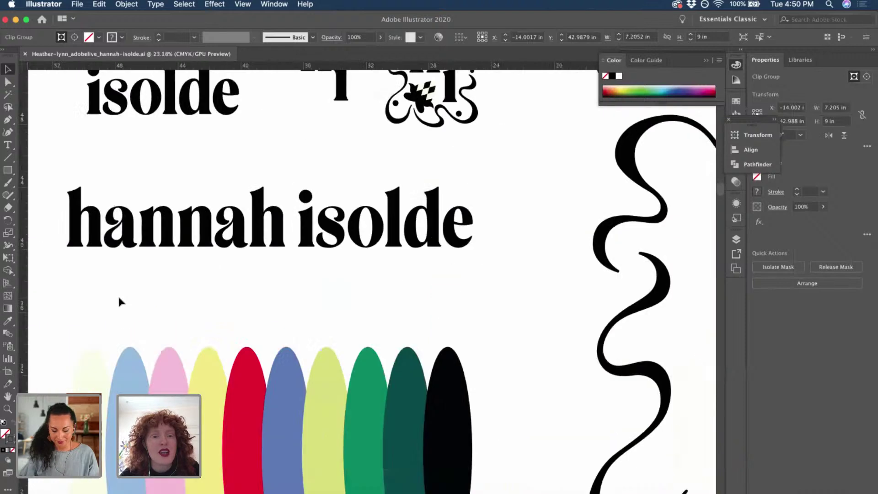
{"action": "scroll", "coordinate": [120, 302], "scroll_direction": "up", "scroll_amount": 5}
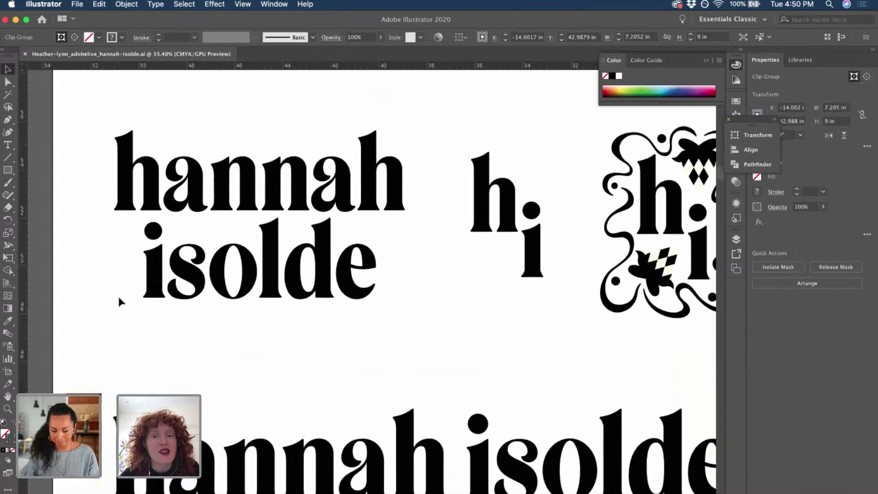
{"action": "scroll", "coordinate": [120, 304], "scroll_direction": "up", "scroll_amount": 5}
{"action": "scroll", "coordinate": [217, 182], "scroll_direction": "up", "scroll_amount": 2}
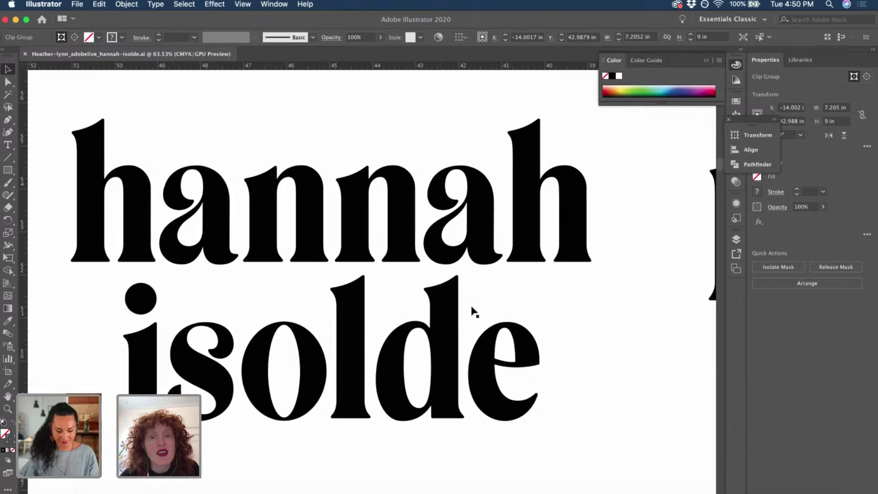
{"action": "scroll", "coordinate": [471, 308], "scroll_direction": "down", "scroll_amount": 2}
{"action": "scroll", "coordinate": [488, 257], "scroll_direction": "up", "scroll_amount": 1}
{"action": "scroll", "coordinate": [488, 257], "scroll_direction": "right", "scroll_amount": 1}
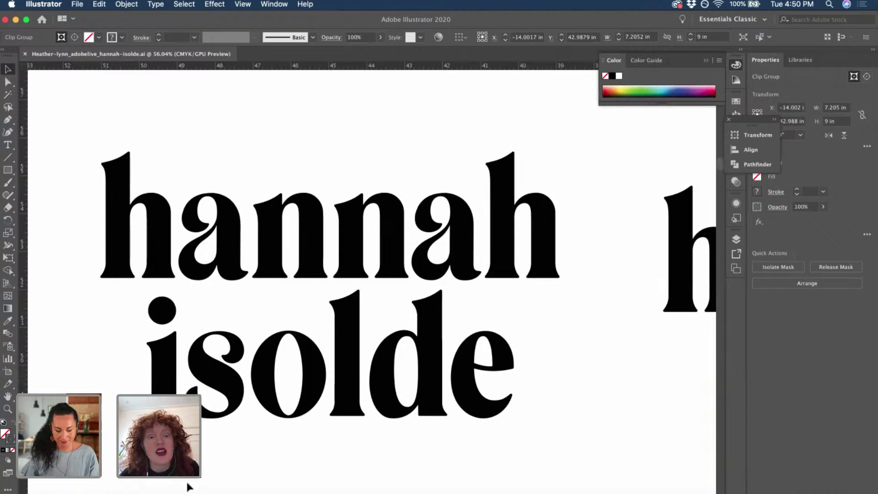
{"action": "left_click", "coordinate": [176, 493]}
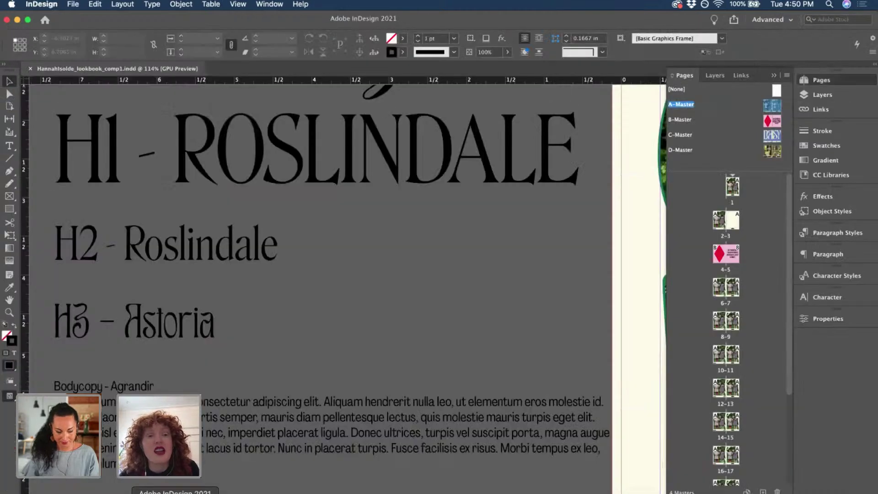
{"action": "scroll", "coordinate": [258, 204], "scroll_direction": "down", "scroll_amount": 3}
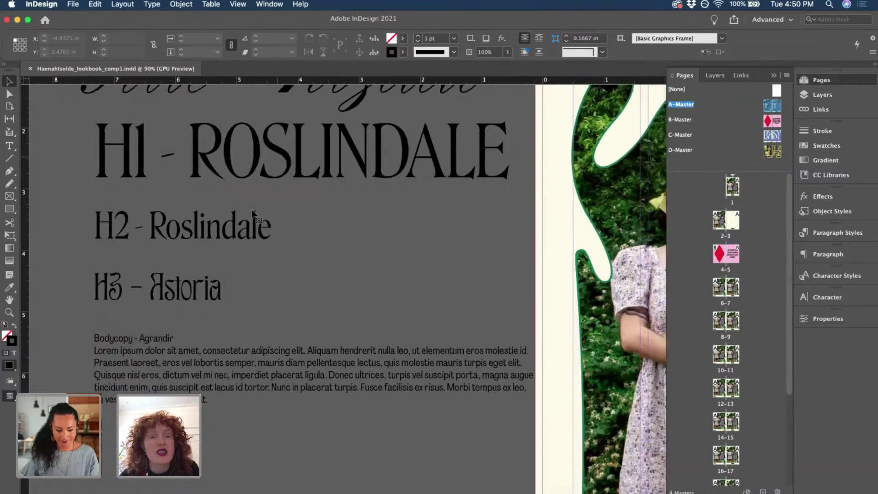
Check the font, style and size used for the H1 sample line on the pasteboard.
{"action": "scroll", "coordinate": [131, 90], "scroll_direction": "up", "scroll_amount": 3}
{"action": "double_click", "coordinate": [209, 224]}
{"action": "triple_click", "coordinate": [209, 224]}
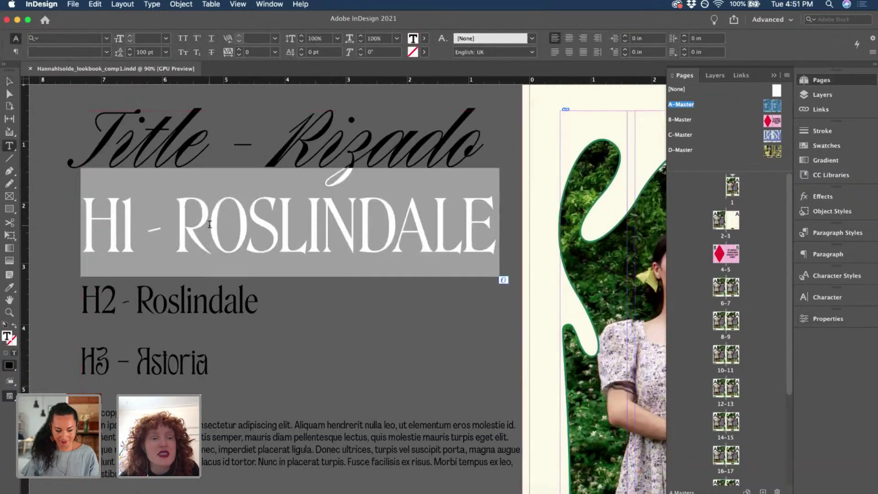
{"action": "left_click", "coordinate": [209, 224]}
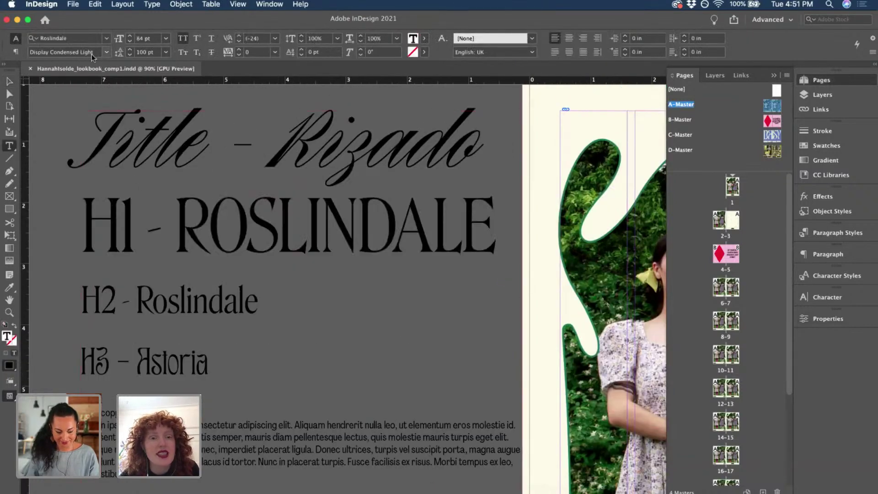
{"action": "key", "text": "Escape"}
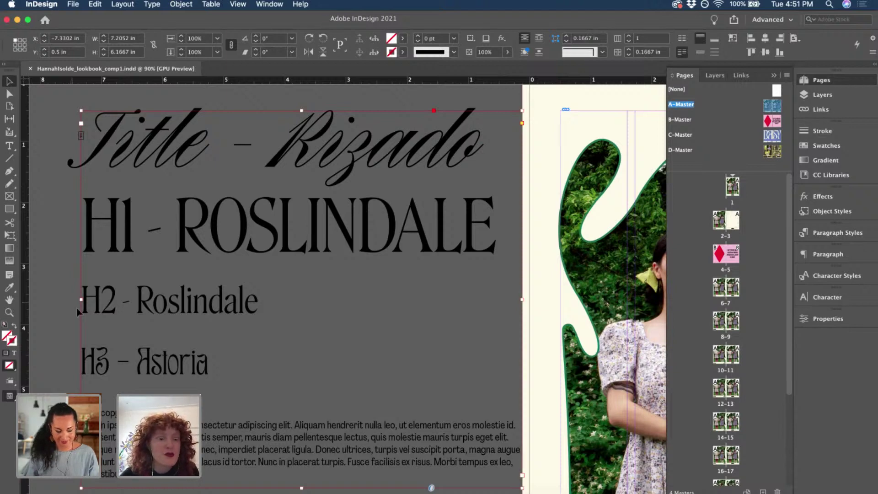
Compare the letterforms and type settings of the H2 - Roslindale and H3 - Astoria samples.
{"action": "triple_click", "coordinate": [167, 368]}
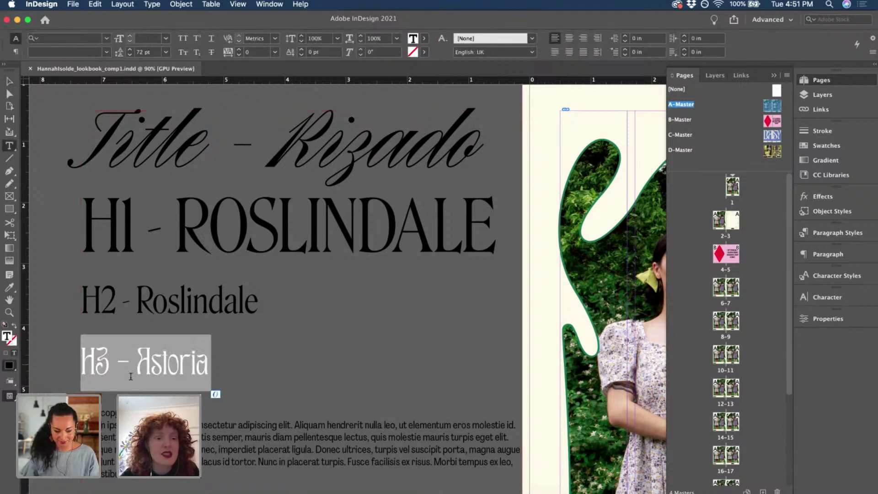
{"action": "scroll", "coordinate": [127, 378], "scroll_direction": "up", "scroll_amount": 3}
{"action": "scroll", "coordinate": [127, 379], "scroll_direction": "up", "scroll_amount": 4}
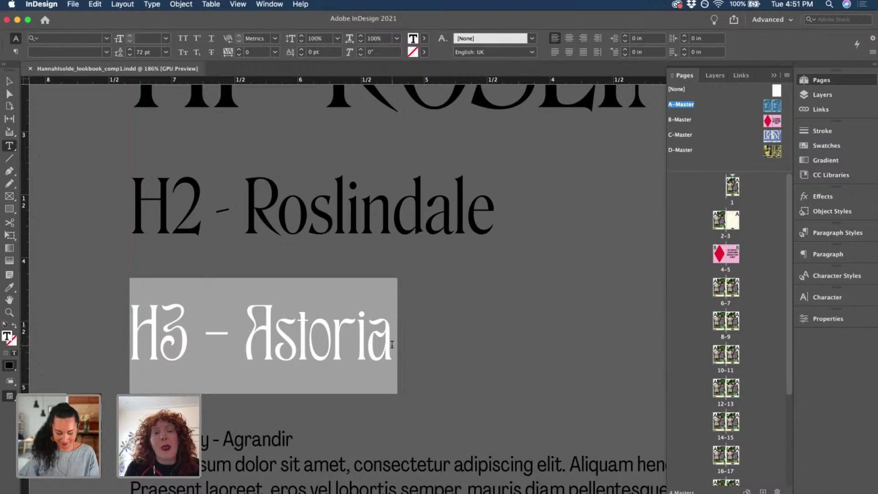
{"action": "scroll", "coordinate": [422, 253], "scroll_direction": "down", "scroll_amount": 2}
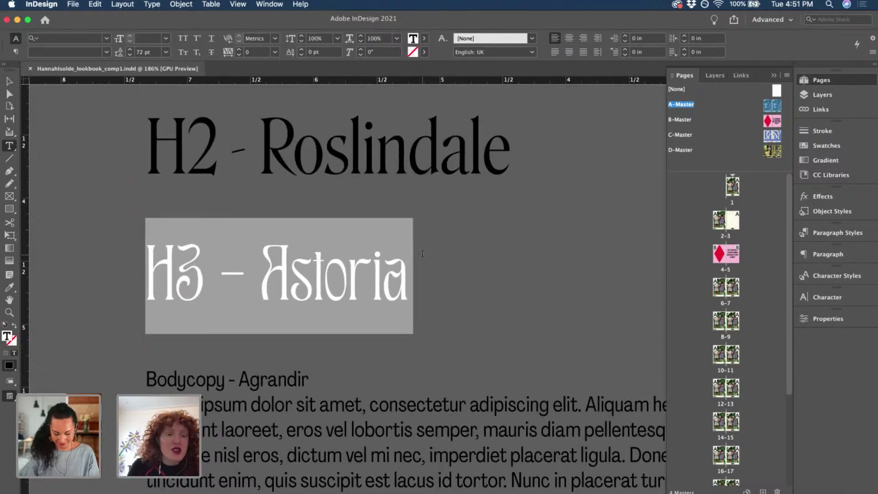
{"action": "scroll", "coordinate": [423, 254], "scroll_direction": "down", "scroll_amount": 3}
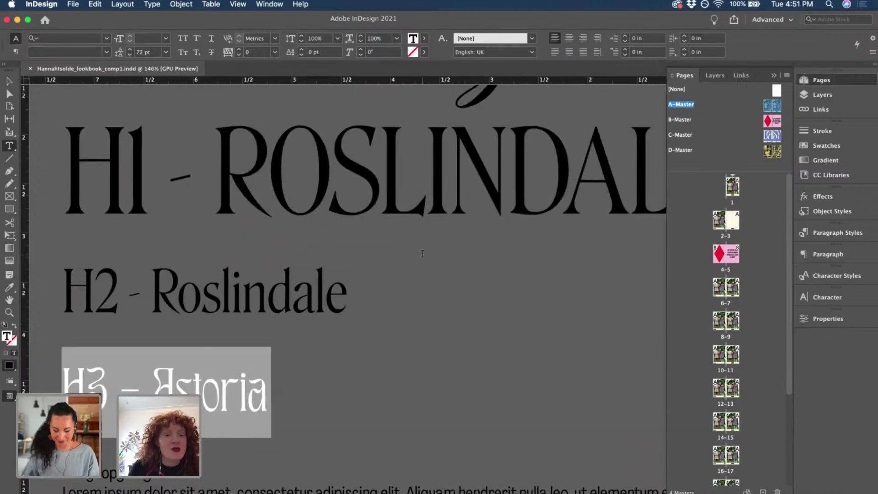
{"action": "left_click", "coordinate": [325, 290]}
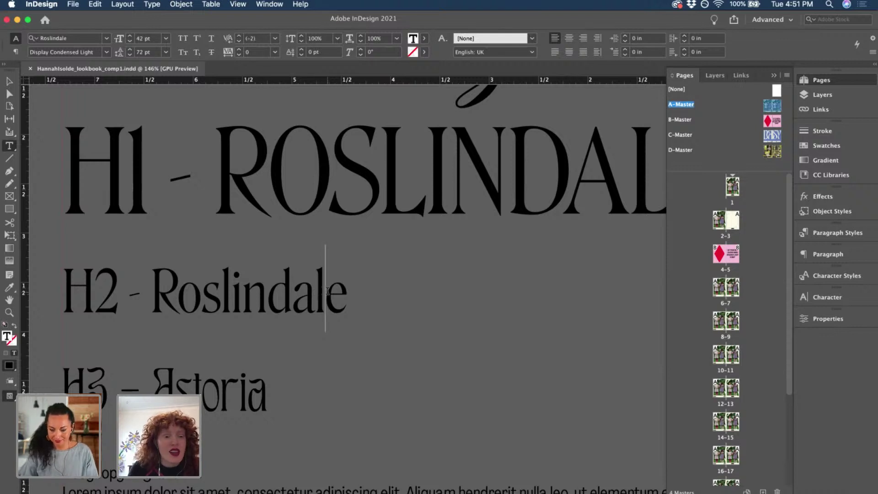
{"action": "scroll", "coordinate": [328, 291], "scroll_direction": "up", "scroll_amount": 1}
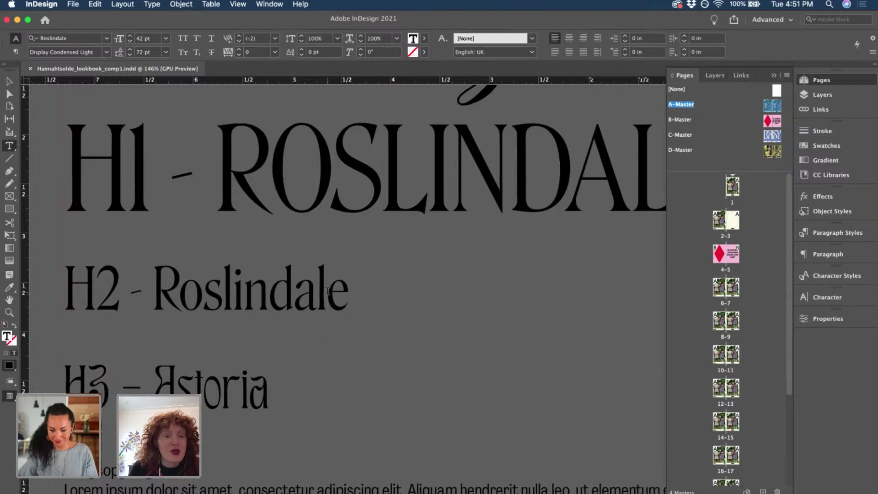
{"action": "triple_click", "coordinate": [188, 291]}
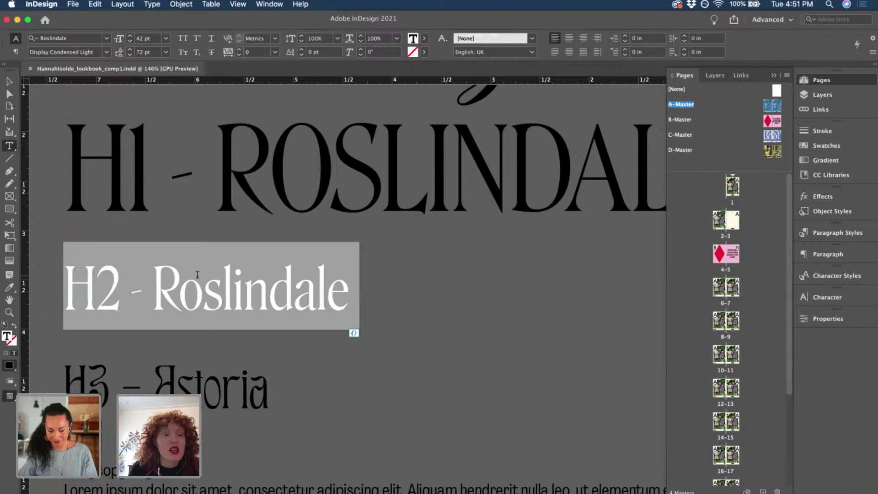
{"action": "triple_click", "coordinate": [211, 388]}
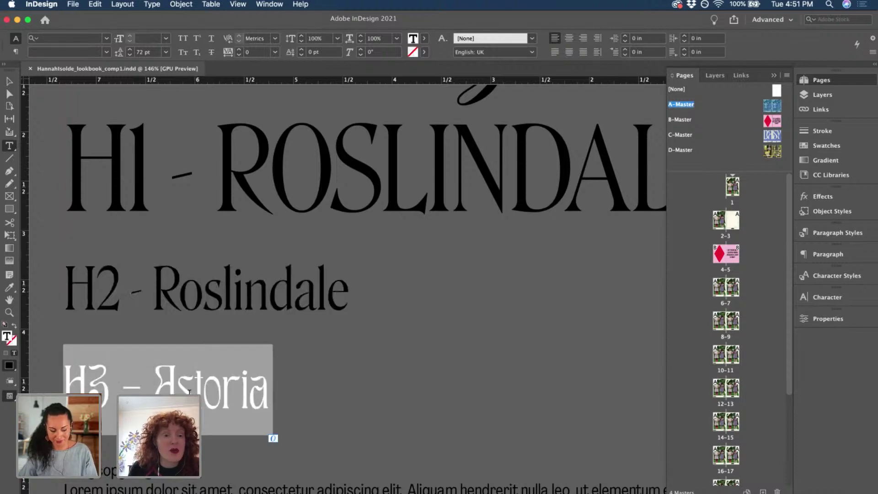
{"action": "scroll", "coordinate": [189, 392], "scroll_direction": "down", "scroll_amount": 5}
{"action": "scroll", "coordinate": [185, 389], "scroll_direction": "down", "scroll_amount": 2}
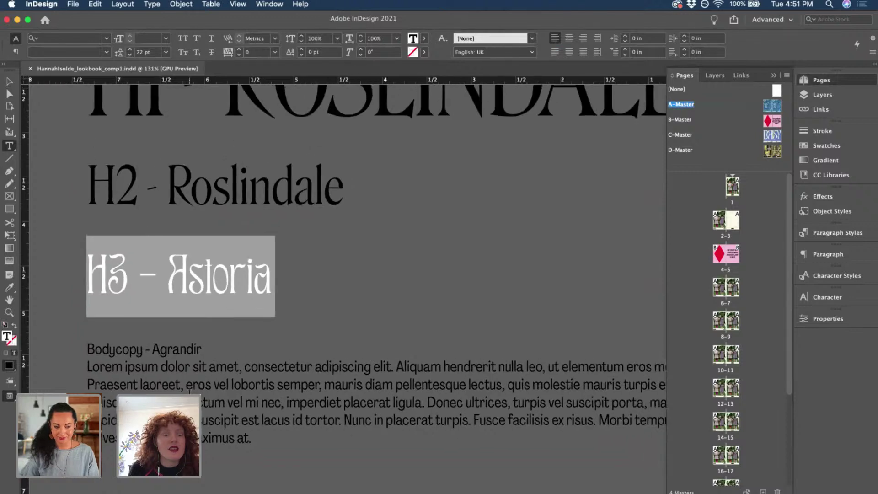
Check the type settings of the Bodycopy - Agrandir line and the lorem ipsum paragraph beneath it.
{"action": "left_click", "coordinate": [182, 387]}
{"action": "triple_click", "coordinate": [183, 386]}
{"action": "key", "text": "super+a"}
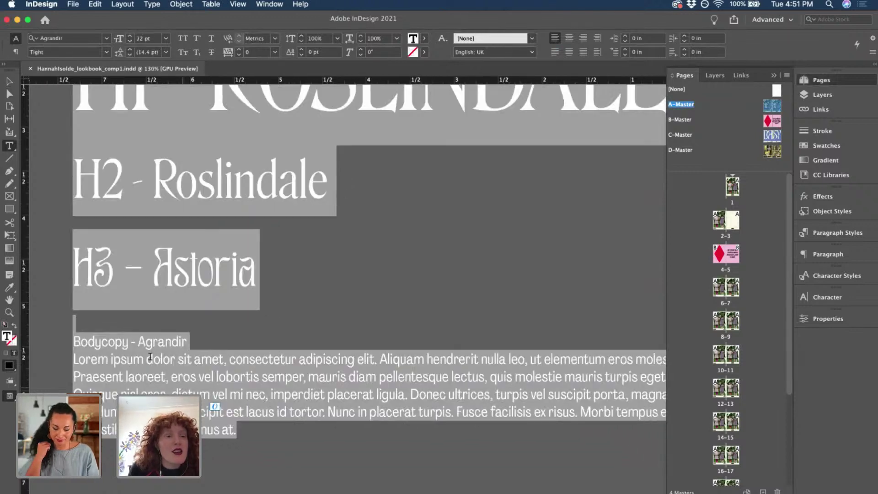
{"action": "left_click", "coordinate": [135, 349]}
{"action": "triple_click", "coordinate": [153, 343]}
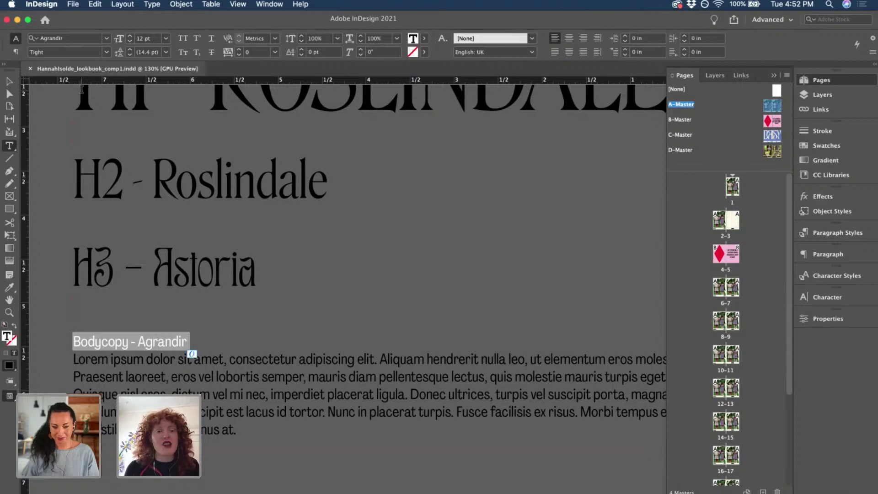
{"action": "left_click", "coordinate": [173, 383]}
{"action": "triple_click", "coordinate": [174, 383]}
{"action": "left_click", "coordinate": [174, 383]}
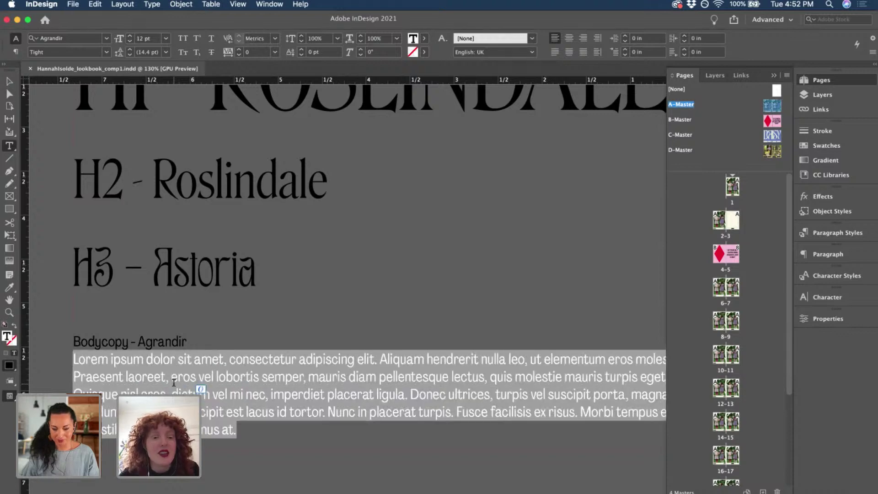
Examine the Agrandir letterforms up close and compare them with the Title and heading samples.
{"action": "scroll", "coordinate": [140, 355], "scroll_direction": "up", "scroll_amount": 2}
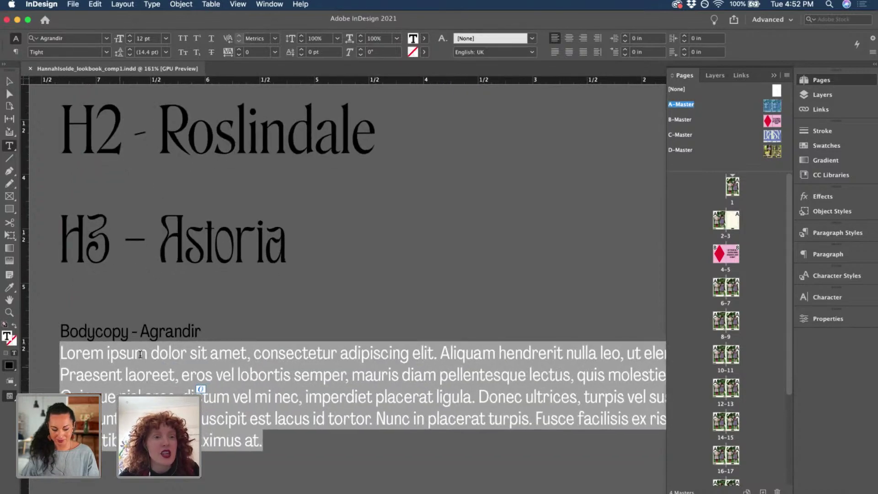
{"action": "scroll", "coordinate": [140, 354], "scroll_direction": "up", "scroll_amount": 10}
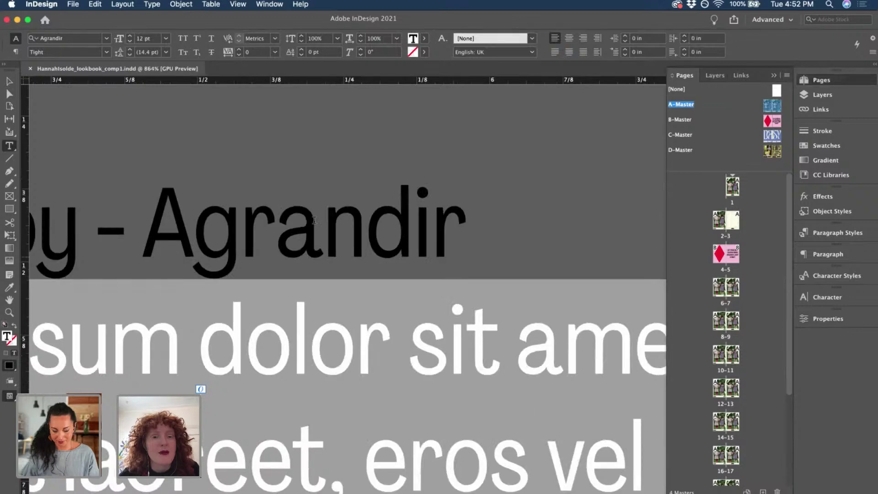
{"action": "scroll", "coordinate": [314, 220], "scroll_direction": "up", "scroll_amount": 4}
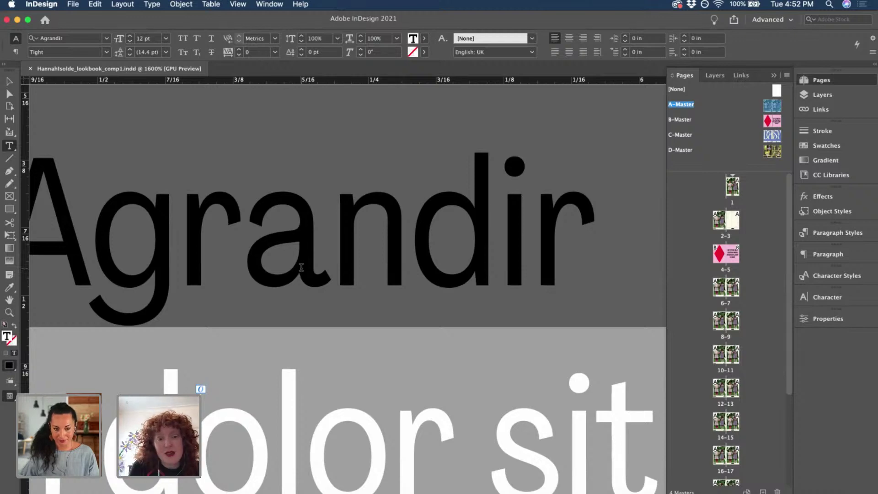
{"action": "scroll", "coordinate": [301, 267], "scroll_direction": "down", "scroll_amount": 4}
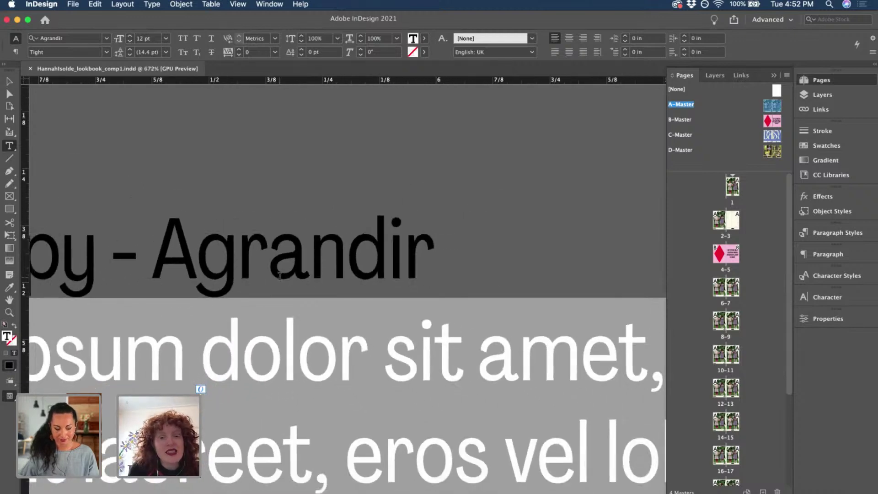
{"action": "scroll", "coordinate": [280, 276], "scroll_direction": "down", "scroll_amount": 5}
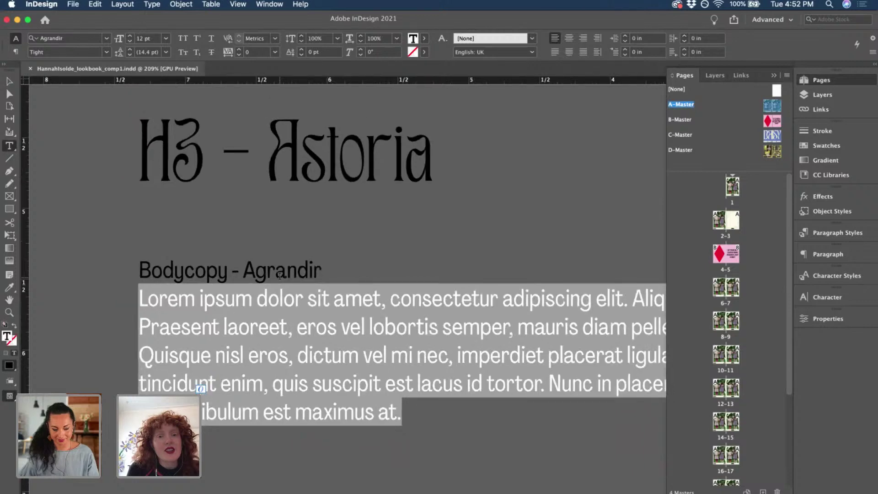
{"action": "scroll", "coordinate": [279, 276], "scroll_direction": "down", "scroll_amount": 4}
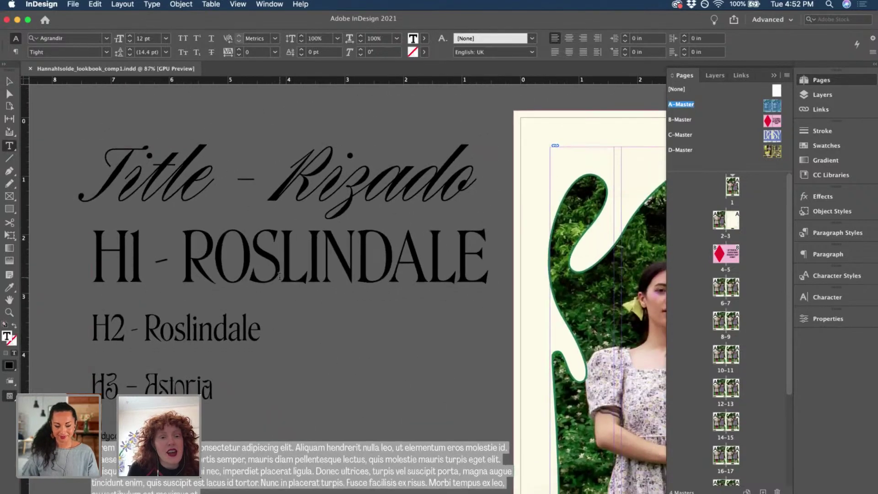
{"action": "scroll", "coordinate": [280, 276], "scroll_direction": "down", "scroll_amount": 2}
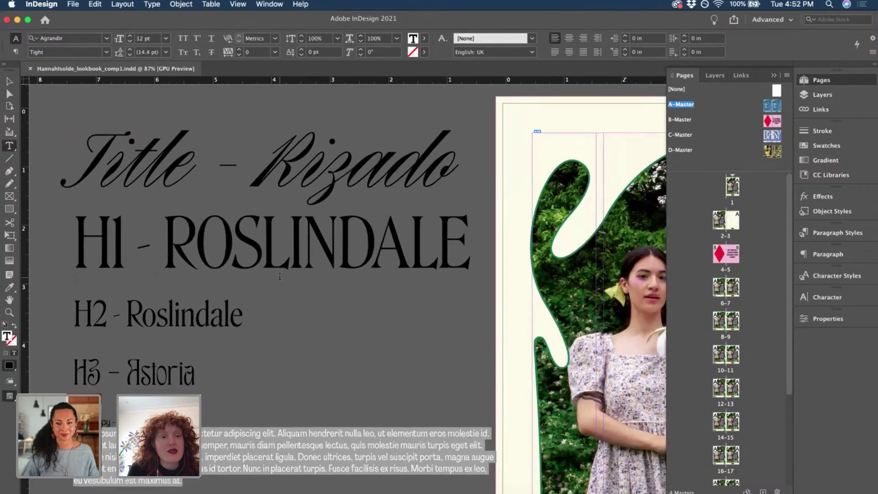
{"action": "scroll", "coordinate": [280, 276], "scroll_direction": "down", "scroll_amount": 2}
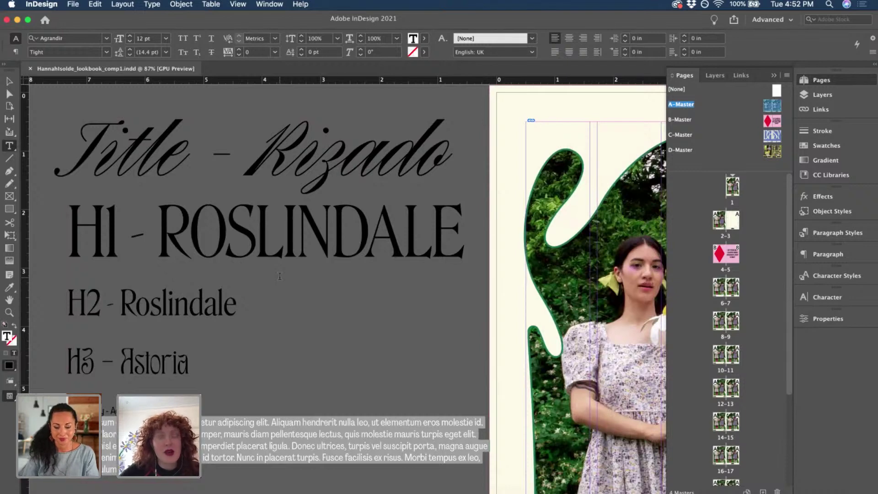
Deselect the type sample frame and review both photo pages of the A-Master spread with their garment captions.
{"action": "key", "text": "Escape"}
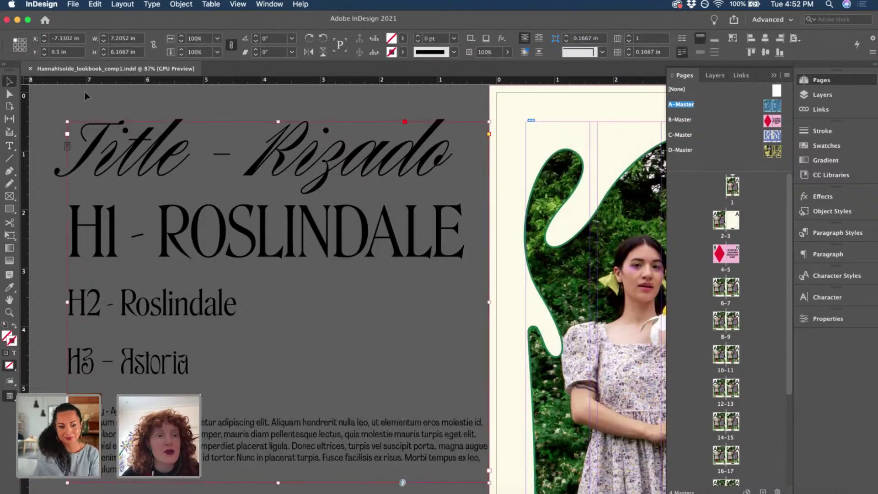
{"action": "left_click", "coordinate": [93, 108]}
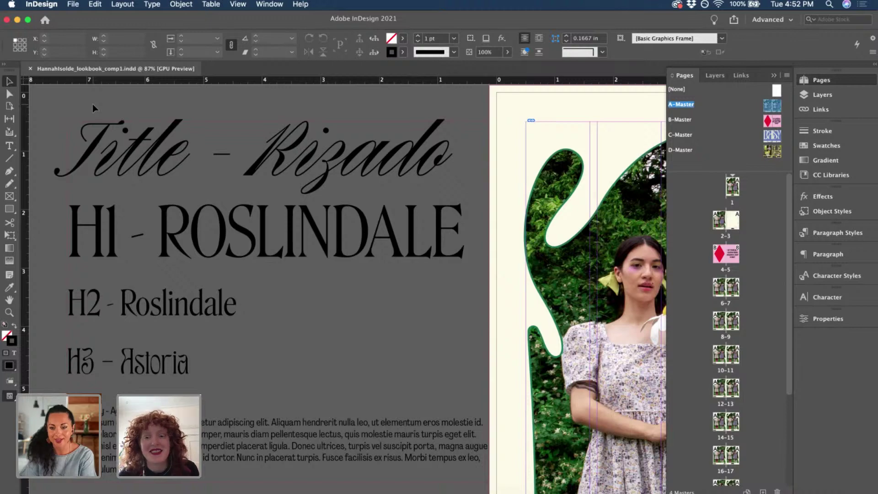
{"action": "scroll", "coordinate": [171, 147], "scroll_direction": "right", "scroll_amount": 10}
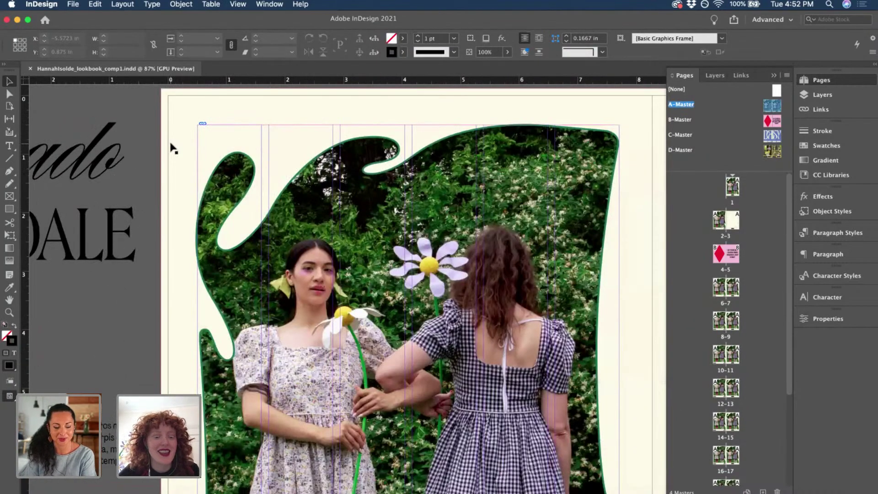
{"action": "key", "text": "super+minus"}
{"action": "scroll", "coordinate": [172, 147], "scroll_direction": "right", "scroll_amount": 5}
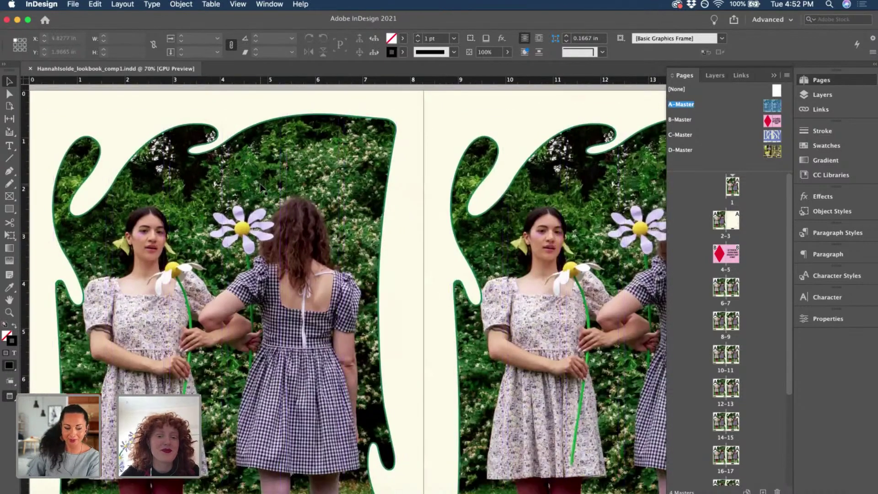
{"action": "scroll", "coordinate": [262, 188], "scroll_direction": "down", "scroll_amount": 5}
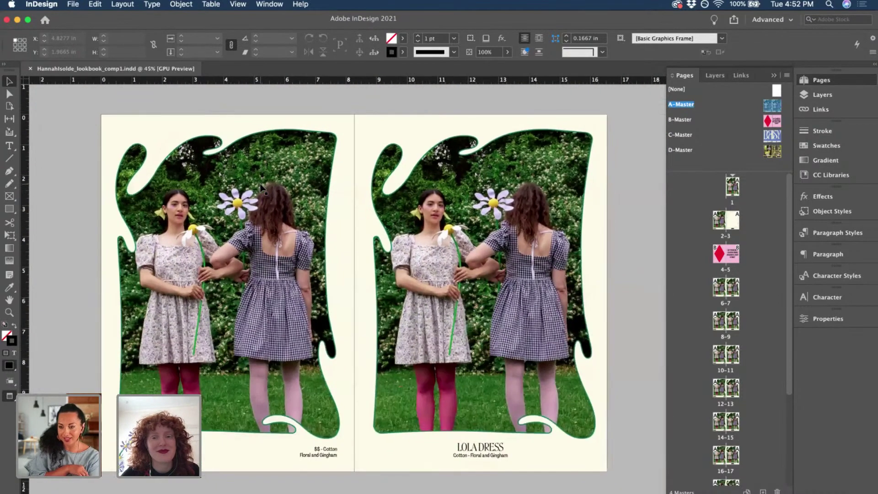
{"action": "scroll", "coordinate": [261, 188], "scroll_direction": "down", "scroll_amount": 1}
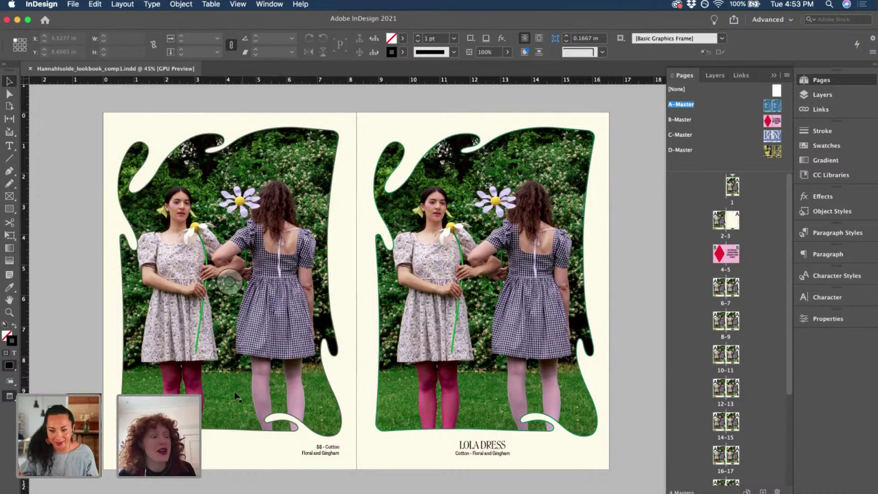
Delete the framed photo and both garment captions from the left page of the A-Master spread, and save the document.
{"action": "left_click", "coordinate": [333, 451]}
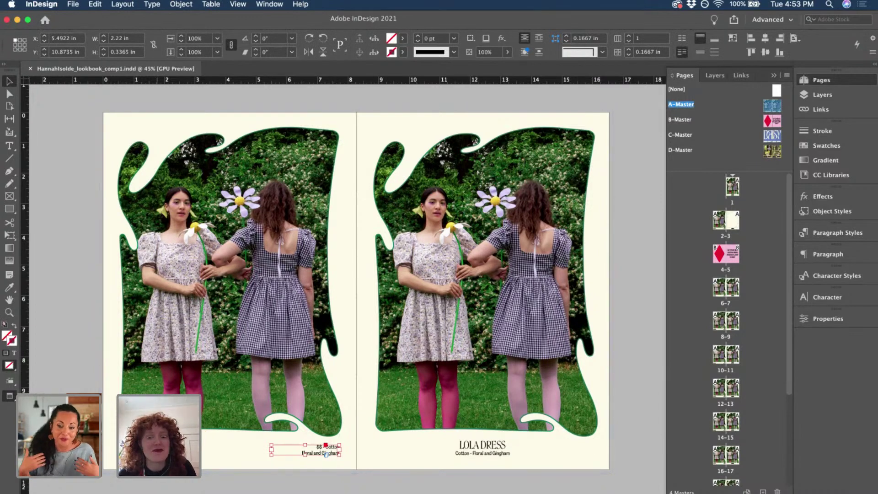
{"action": "left_click_drag", "start_coordinate": [272, 450], "coordinate": [120, 450]}
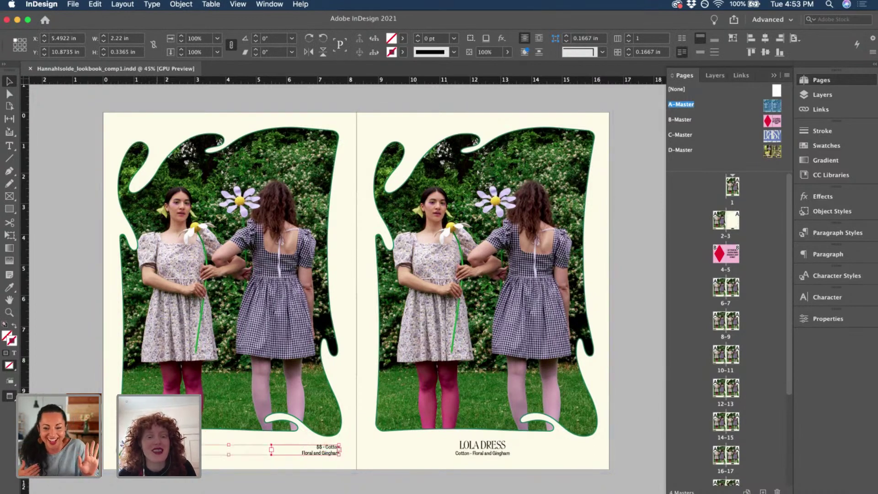
{"action": "left_click", "coordinate": [324, 235]}
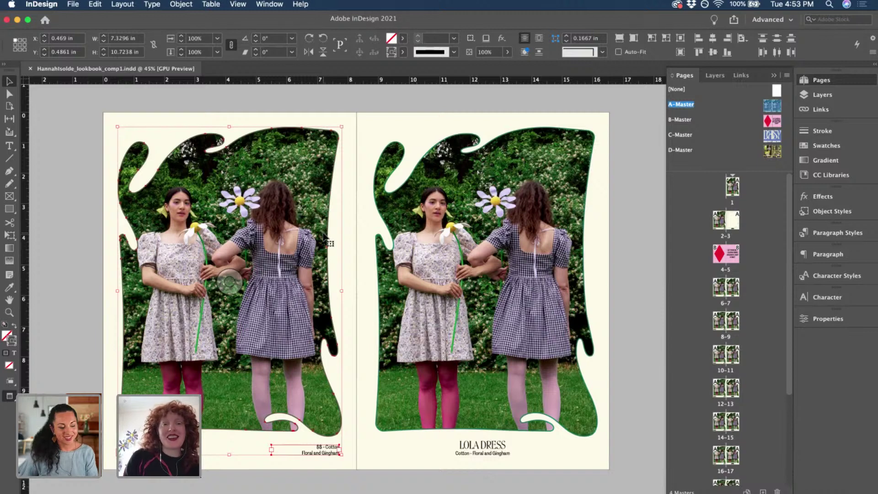
{"action": "key", "text": "Delete"}
{"action": "scroll", "coordinate": [326, 239], "scroll_direction": "right", "scroll_amount": 2}
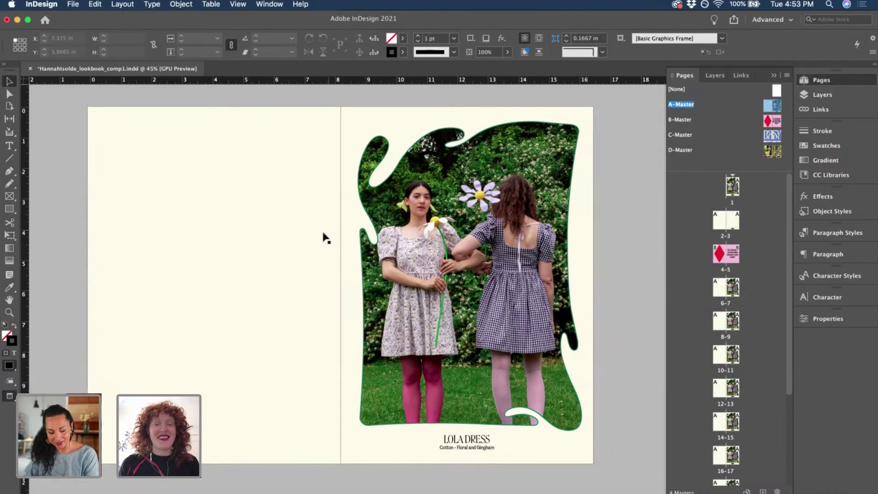
{"action": "scroll", "coordinate": [326, 239], "scroll_direction": "right", "scroll_amount": 3}
{"action": "scroll", "coordinate": [325, 238], "scroll_direction": "down", "scroll_amount": 1}
{"action": "key", "text": "super+s"}
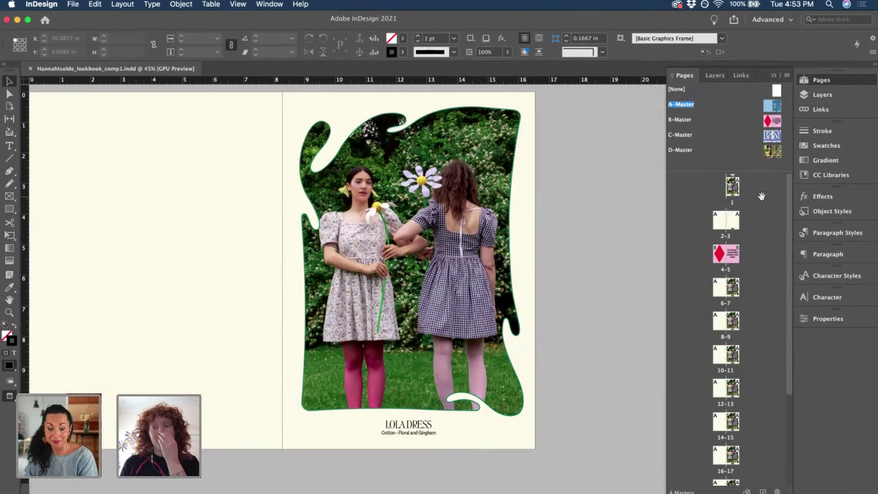
{"action": "scroll", "coordinate": [548, 300], "scroll_direction": "up", "scroll_amount": 1}
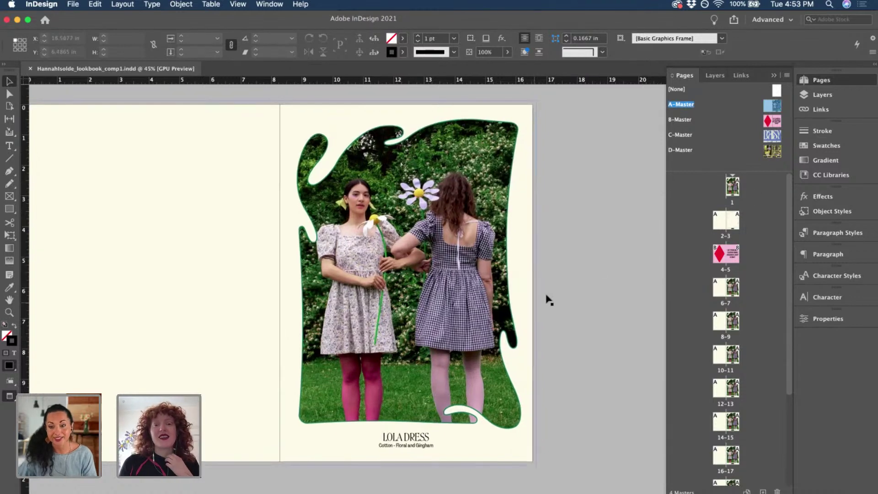
Switch to Chrome and look through the Hannah Isolde website's collection text, photos and brand statement.
{"action": "scroll", "coordinate": [549, 300], "scroll_direction": "up", "scroll_amount": 1}
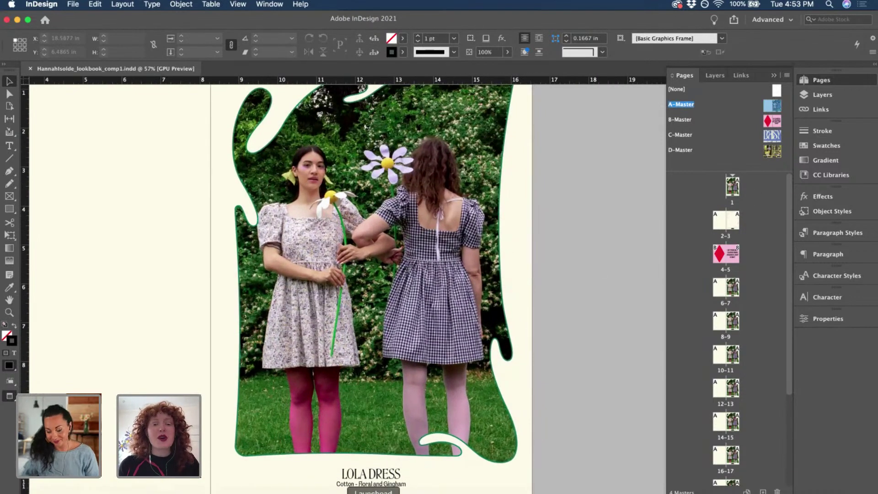
{"action": "left_click", "coordinate": [341, 493]}
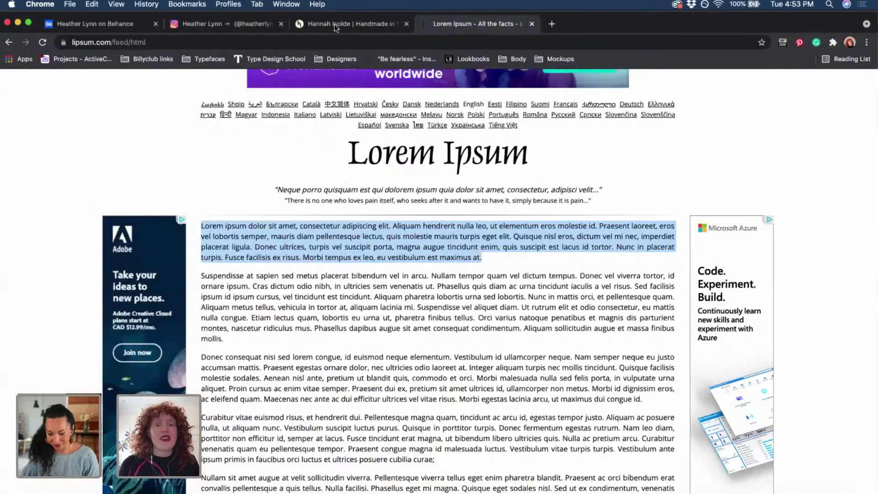
{"action": "left_click", "coordinate": [339, 25]}
{"action": "scroll", "coordinate": [363, 205], "scroll_direction": "down", "scroll_amount": 10}
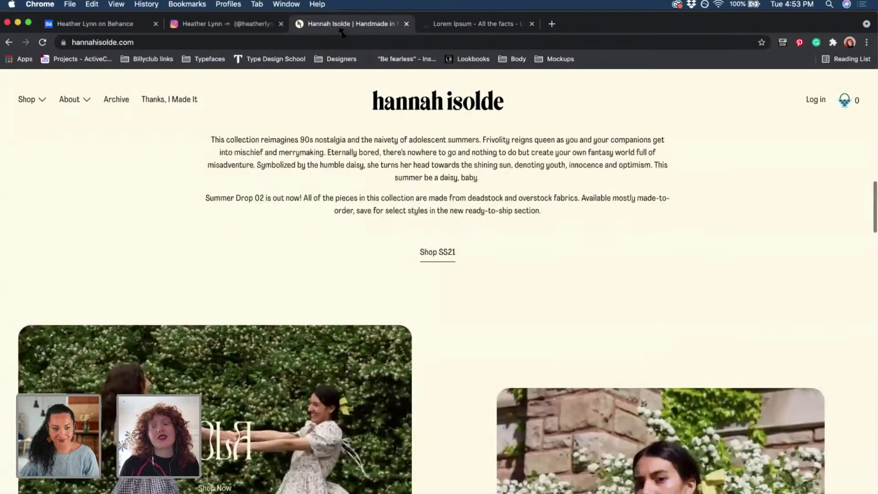
{"action": "scroll", "coordinate": [363, 206], "scroll_direction": "down", "scroll_amount": 10}
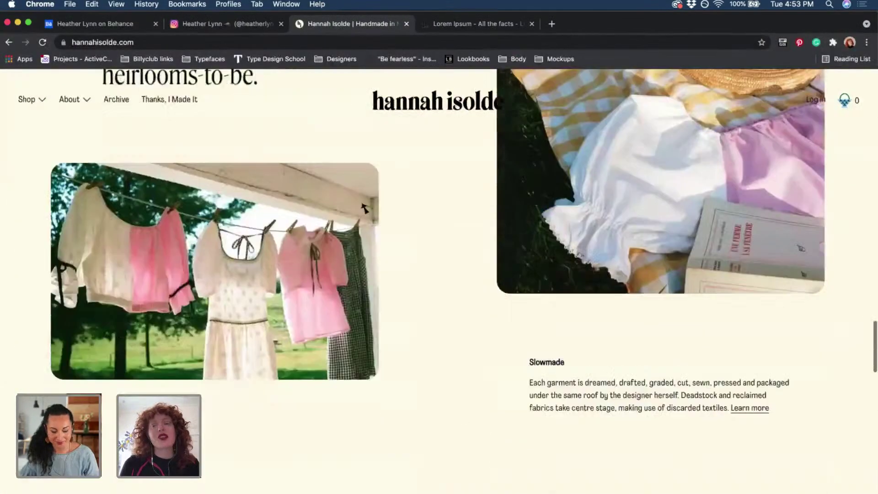
{"action": "scroll", "coordinate": [429, 259], "scroll_direction": "down", "scroll_amount": 10}
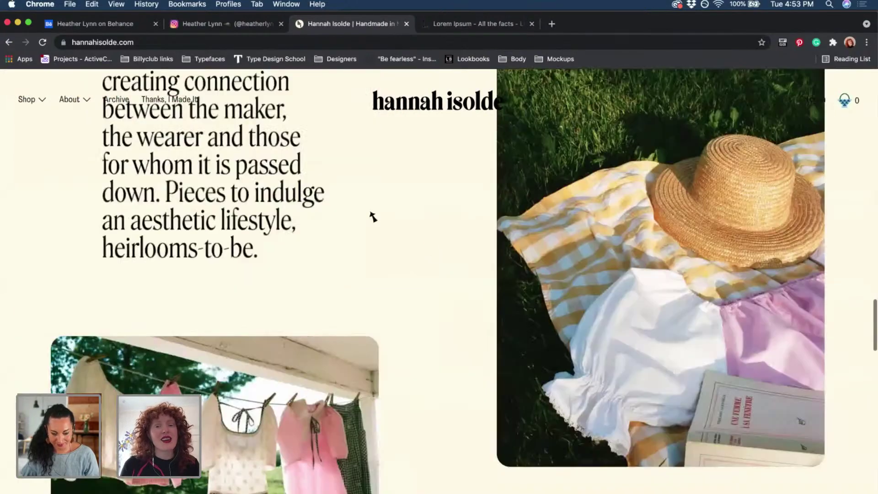
{"action": "scroll", "coordinate": [354, 222], "scroll_direction": "up", "scroll_amount": 15}
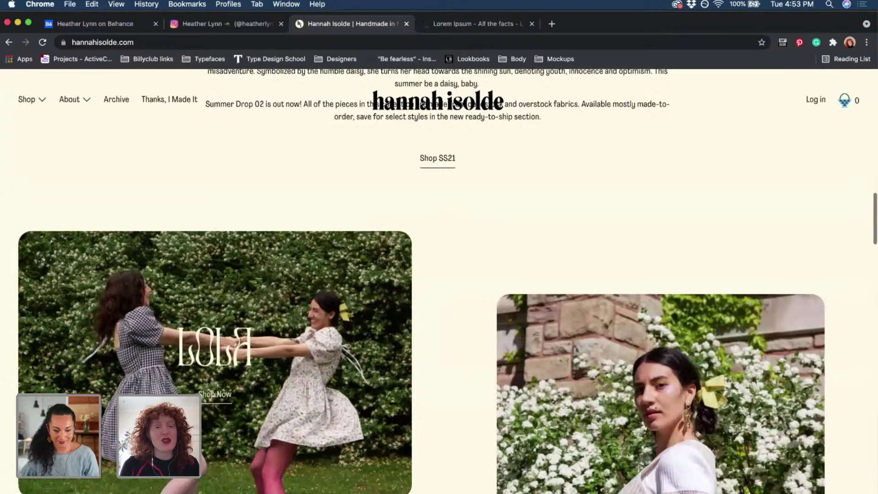
{"action": "scroll", "coordinate": [323, 433], "scroll_direction": "up", "scroll_amount": 5}
Return to InDesign and review the full A-Master spread with its blank page and framed Lola Dress photo.
{"action": "key", "text": "super+Tab"}
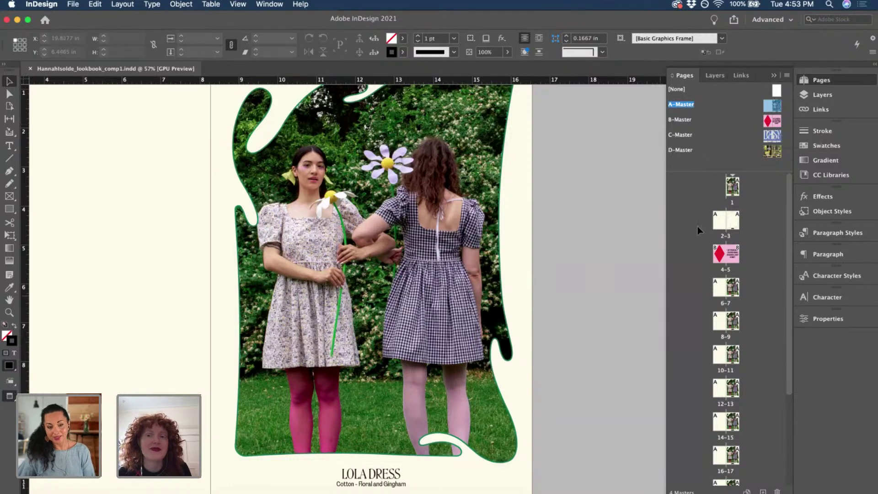
{"action": "key", "text": "super+minus"}
{"action": "scroll", "coordinate": [458, 380], "scroll_direction": "up", "scroll_amount": 1}
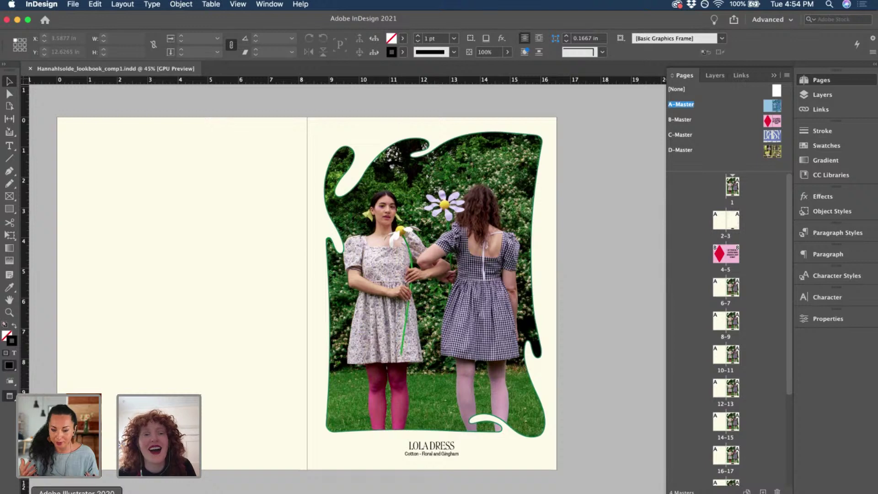
Switch to Illustrator and review the brand board's logos, colour palette, type samples, frames, illustrations and diamond pattern.
{"action": "left_click", "coordinate": [76, 492]}
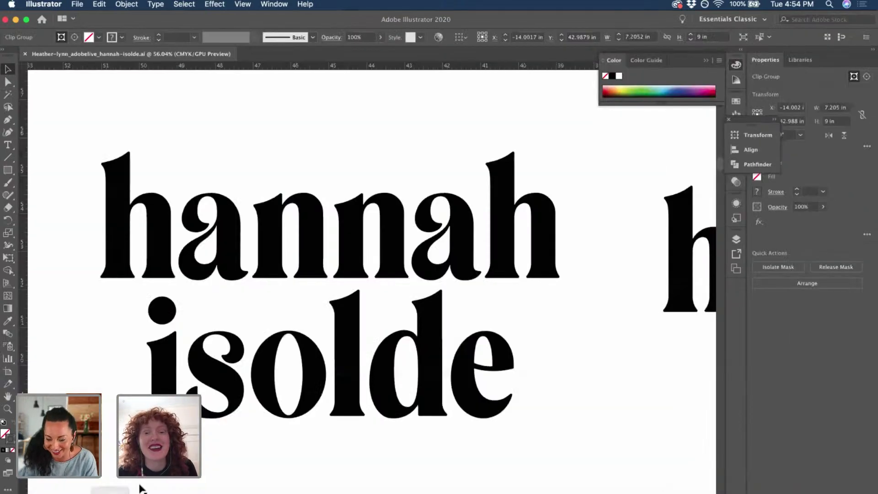
{"action": "scroll", "coordinate": [264, 404], "scroll_direction": "down", "scroll_amount": 5}
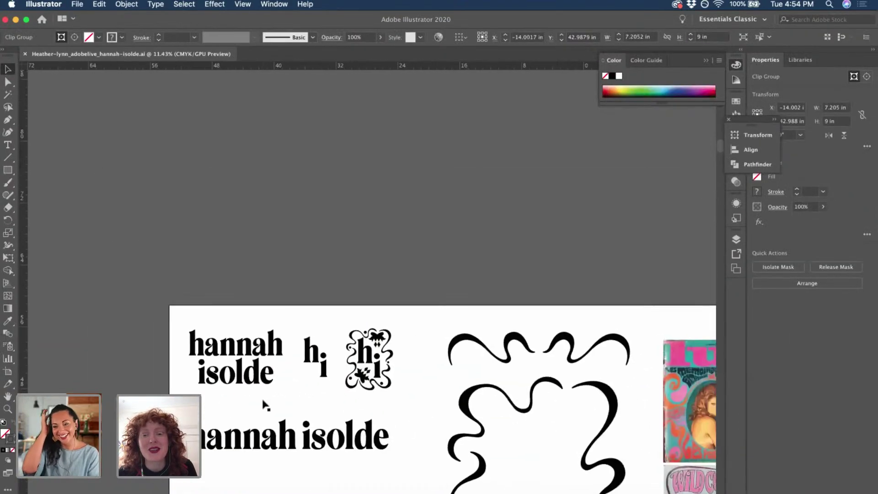
{"action": "scroll", "coordinate": [265, 405], "scroll_direction": "down", "scroll_amount": 5}
{"action": "scroll", "coordinate": [264, 405], "scroll_direction": "right", "scroll_amount": 5}
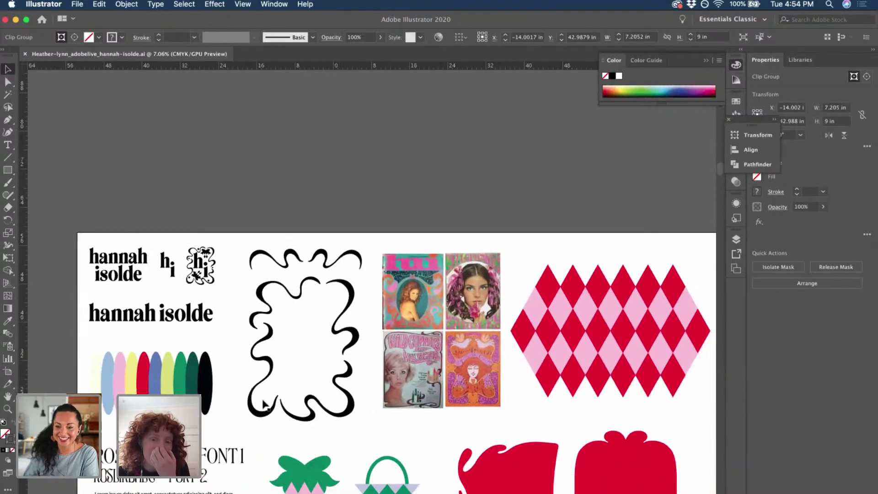
{"action": "scroll", "coordinate": [265, 405], "scroll_direction": "down", "scroll_amount": 4}
{"action": "scroll", "coordinate": [265, 405], "scroll_direction": "right", "scroll_amount": 2}
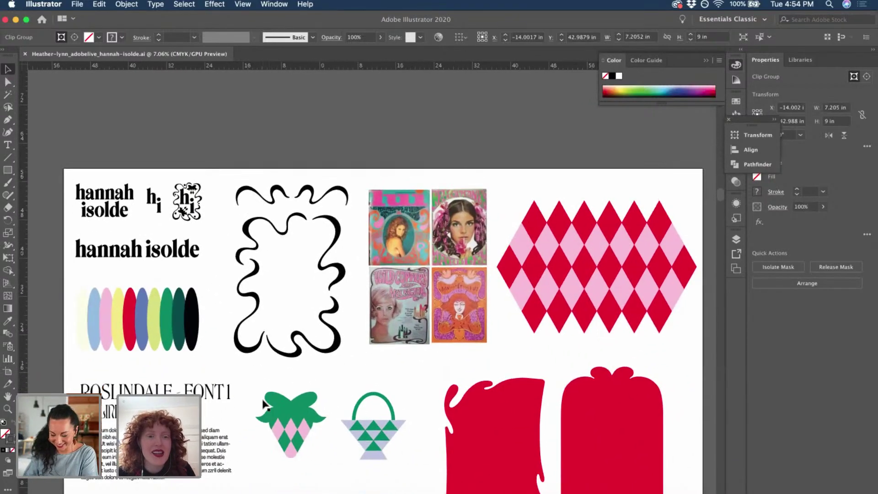
{"action": "scroll", "coordinate": [123, 204], "scroll_direction": "down", "scroll_amount": 2}
{"action": "scroll", "coordinate": [122, 204], "scroll_direction": "right", "scroll_amount": 1}
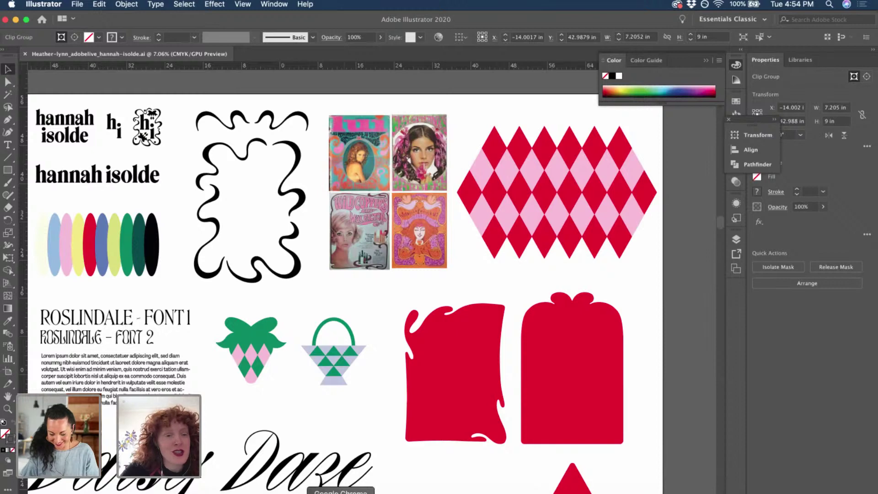
Go back to Chrome and examine the Hannah Isolde homepage from the daisy hero photo down to the handmade clothing statement.
{"action": "left_click", "coordinate": [341, 493]}
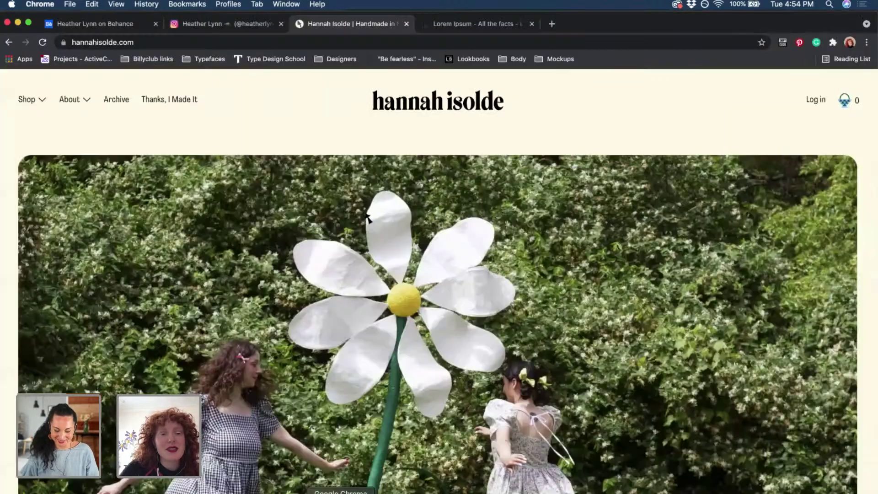
{"action": "scroll", "coordinate": [367, 217], "scroll_direction": "down", "scroll_amount": 1}
{"action": "scroll", "coordinate": [367, 218], "scroll_direction": "down", "scroll_amount": 1}
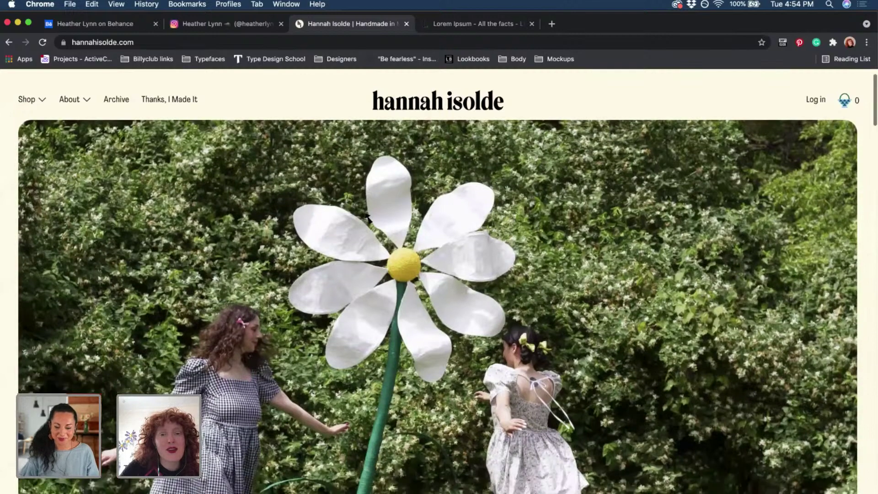
{"action": "scroll", "coordinate": [368, 218], "scroll_direction": "down", "scroll_amount": 10}
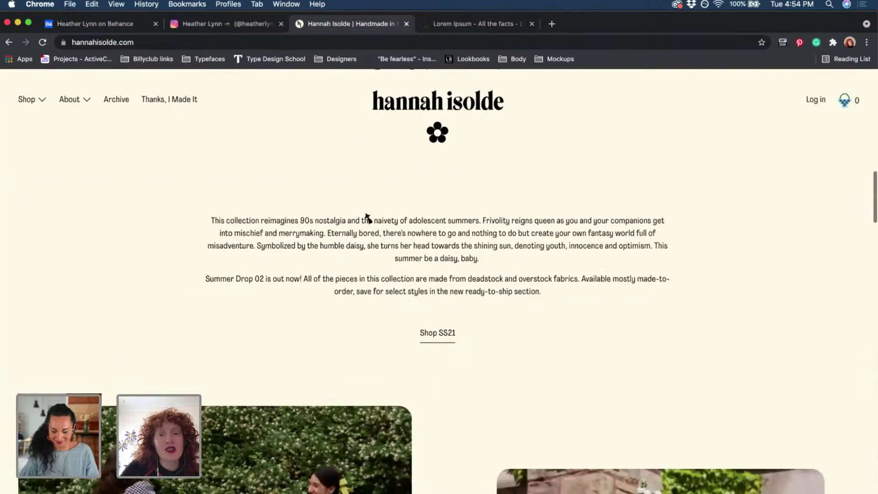
{"action": "scroll", "coordinate": [369, 218], "scroll_direction": "down", "scroll_amount": 1}
{"action": "scroll", "coordinate": [368, 218], "scroll_direction": "down", "scroll_amount": 3}
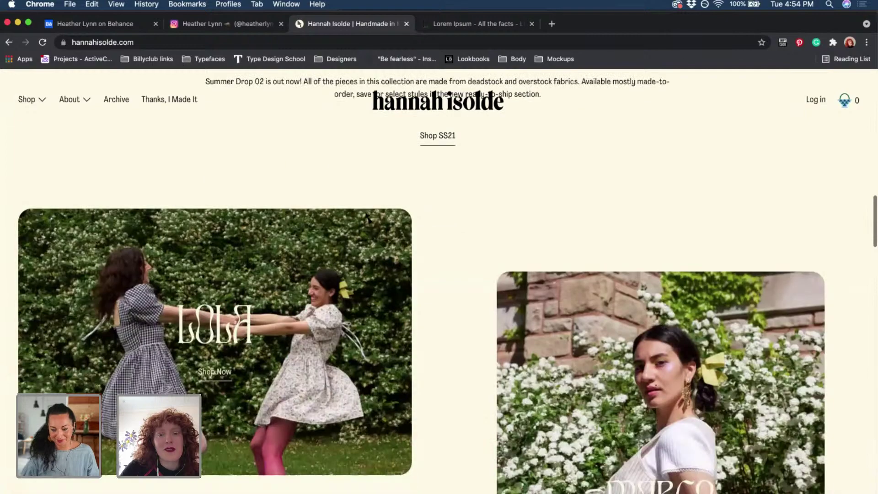
{"action": "scroll", "coordinate": [474, 171], "scroll_direction": "down", "scroll_amount": 5}
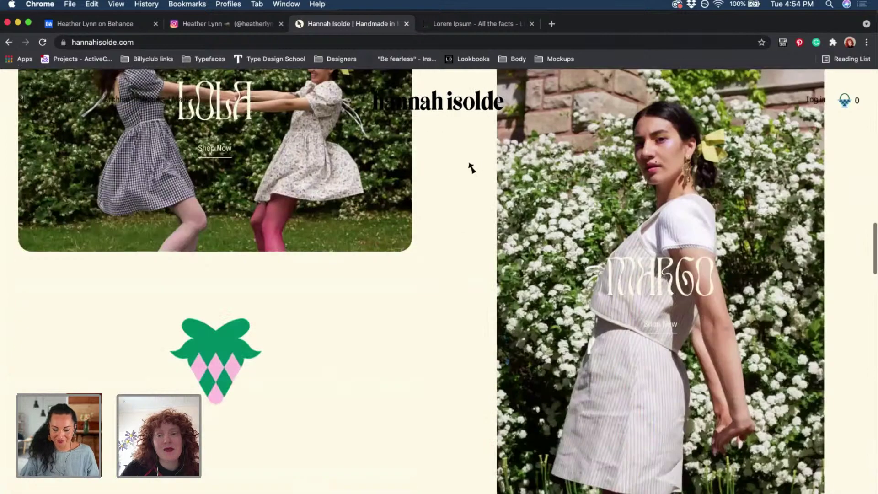
{"action": "scroll", "coordinate": [471, 168], "scroll_direction": "down", "scroll_amount": 10}
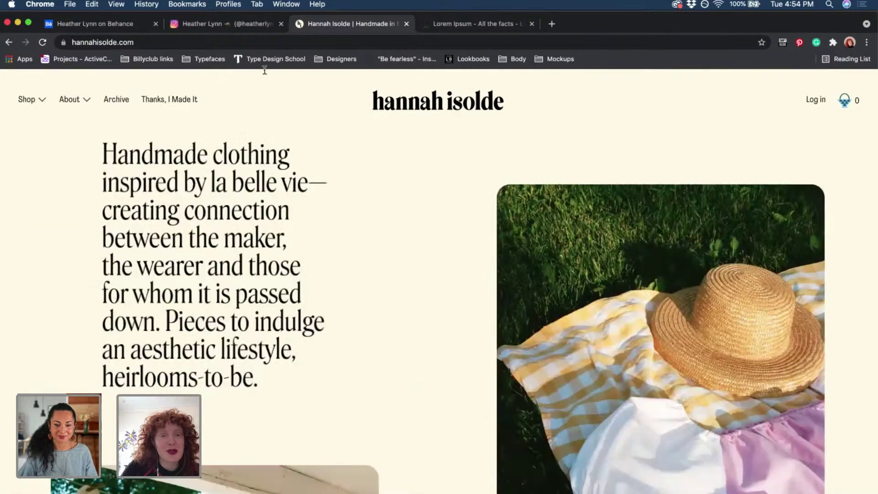
Open the designer's Instagram profile and browse the posts, from BookArt and Essai Futile to Flight Mode and Milu.
{"action": "left_click", "coordinate": [237, 29]}
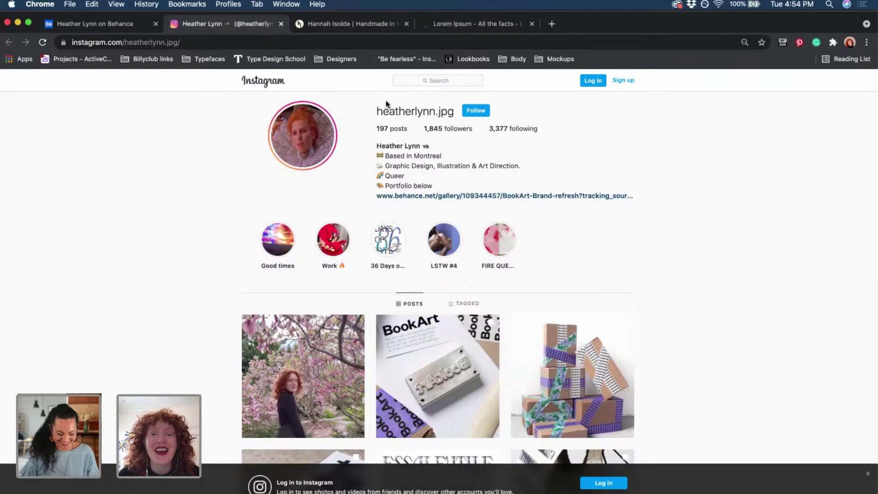
{"action": "scroll", "coordinate": [386, 101], "scroll_direction": "down", "scroll_amount": 2}
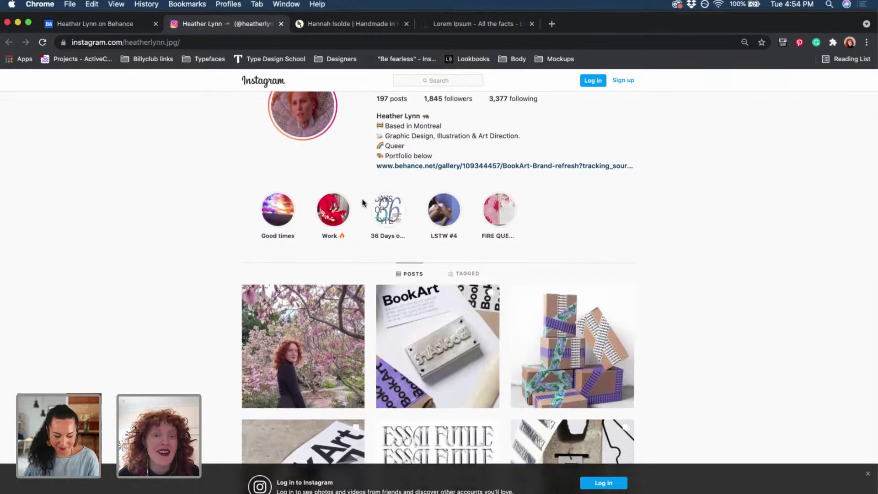
{"action": "scroll", "coordinate": [363, 202], "scroll_direction": "down", "scroll_amount": 5}
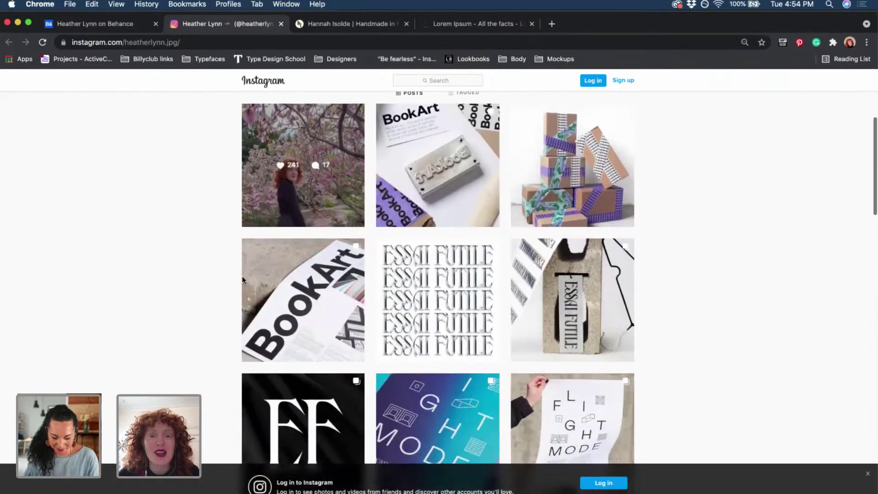
{"action": "scroll", "coordinate": [242, 276], "scroll_direction": "down", "scroll_amount": 4}
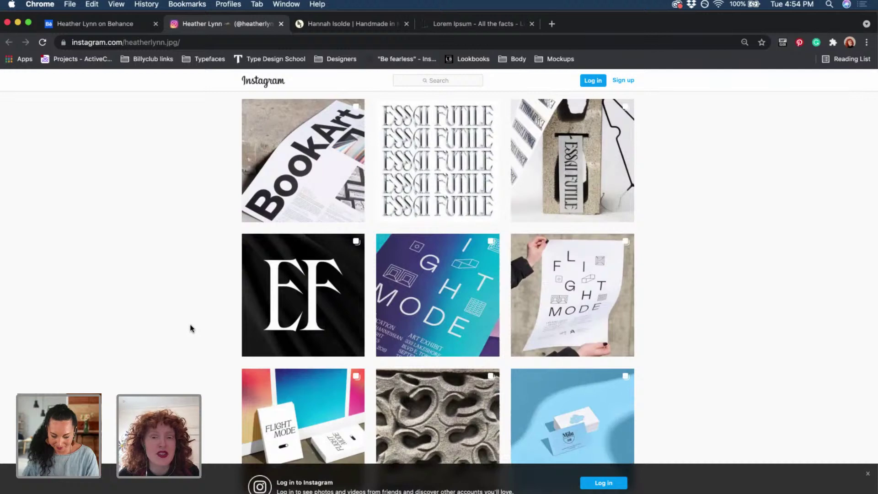
{"action": "scroll", "coordinate": [191, 328], "scroll_direction": "down", "scroll_amount": 4}
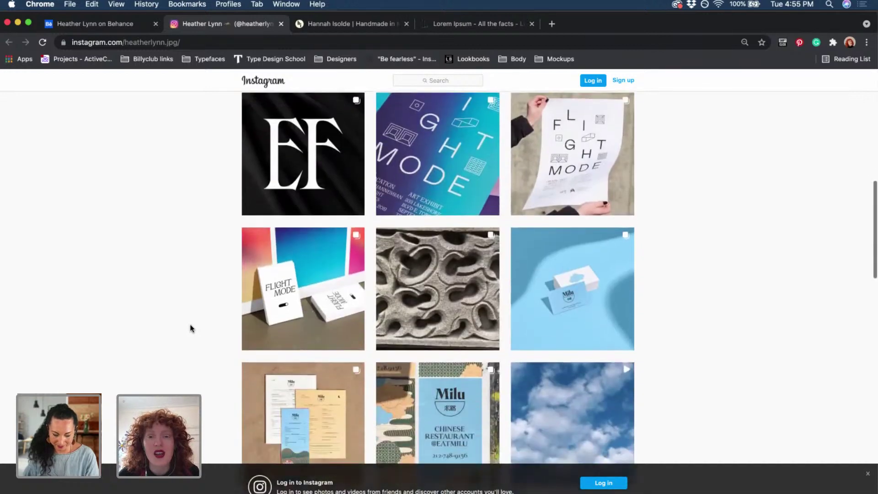
{"action": "scroll", "coordinate": [191, 328], "scroll_direction": "down", "scroll_amount": 4}
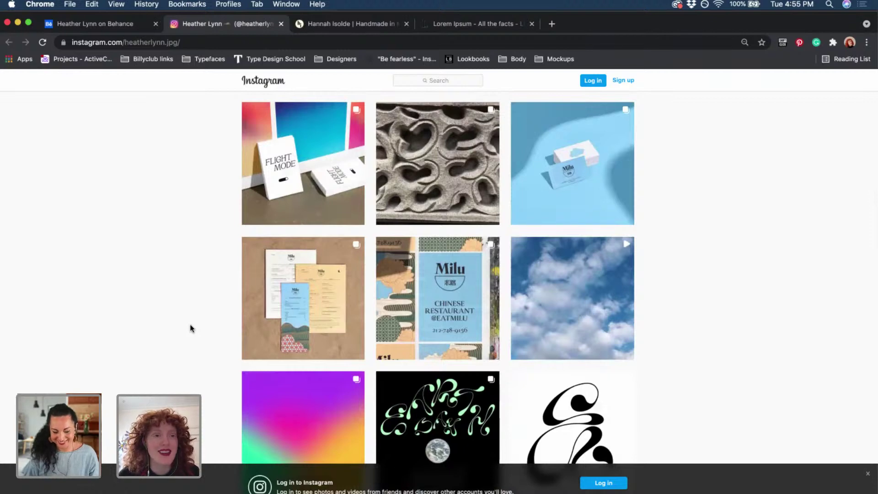
Open the designer's Behance profile and look through all the portfolio projects in the Work section.
{"action": "left_click", "coordinate": [121, 26]}
{"action": "scroll", "coordinate": [143, 165], "scroll_direction": "up", "scroll_amount": 3}
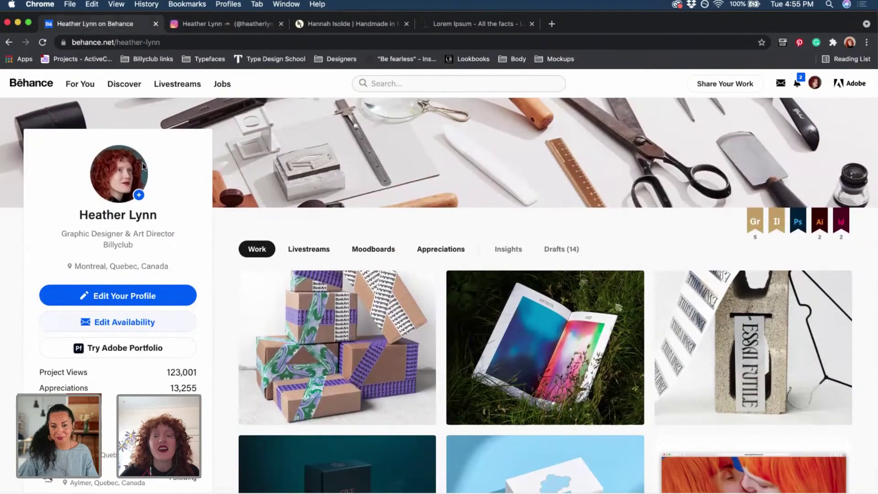
{"action": "scroll", "coordinate": [142, 162], "scroll_direction": "down", "scroll_amount": 5}
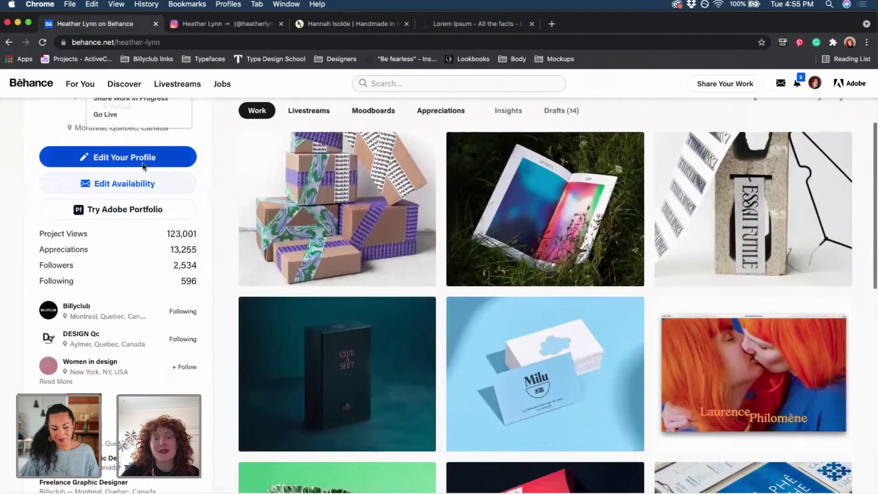
{"action": "scroll", "coordinate": [142, 163], "scroll_direction": "down", "scroll_amount": 10}
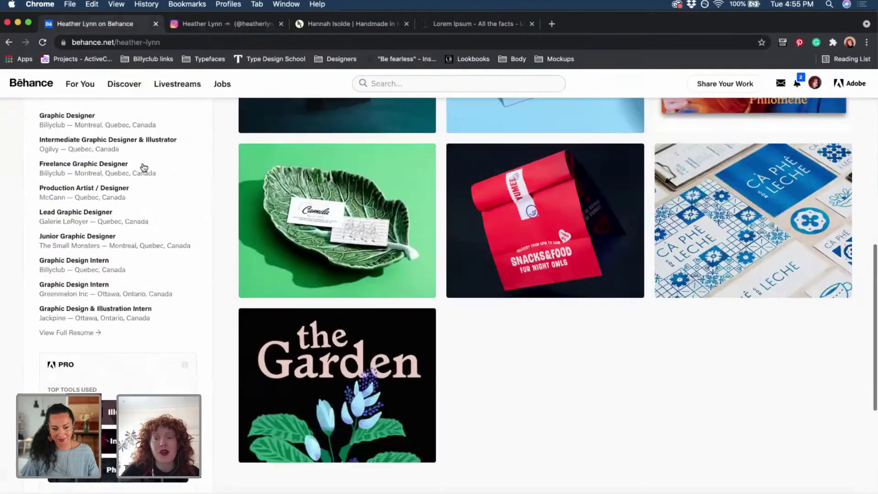
{"action": "scroll", "coordinate": [493, 312], "scroll_direction": "up", "scroll_amount": 10}
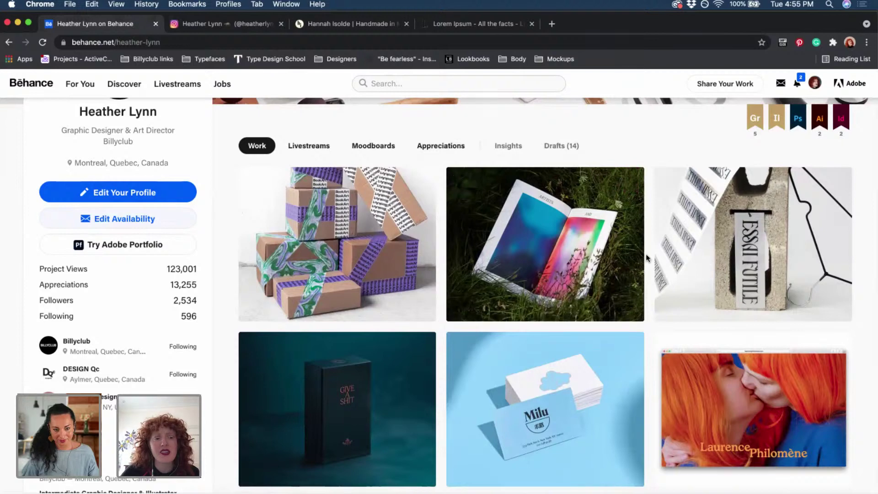
Open the Billyclub team page on Behance, look through its projects, and return to the designer's profile.
{"action": "left_click", "coordinate": [75, 343]}
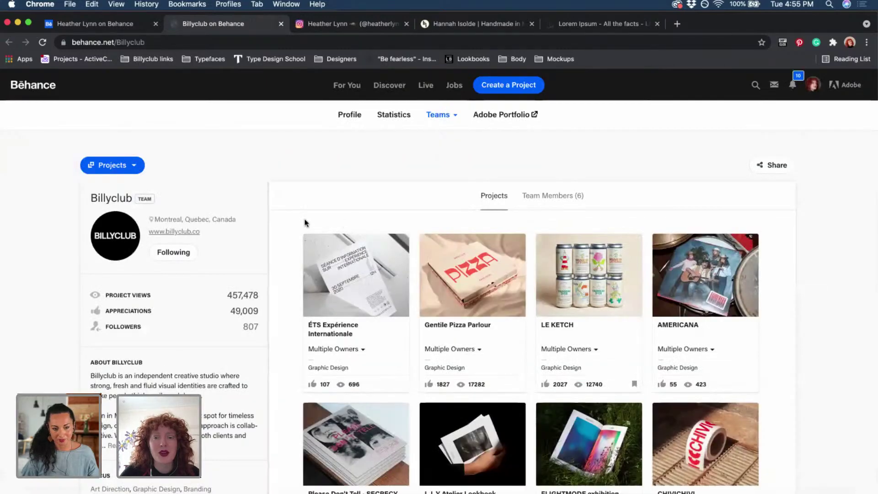
{"action": "scroll", "coordinate": [305, 223], "scroll_direction": "down", "scroll_amount": 5}
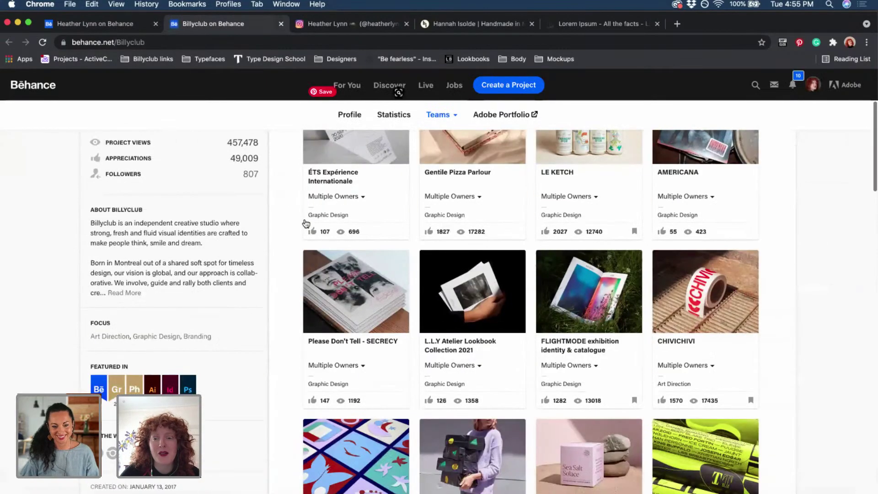
{"action": "scroll", "coordinate": [306, 223], "scroll_direction": "down", "scroll_amount": 3}
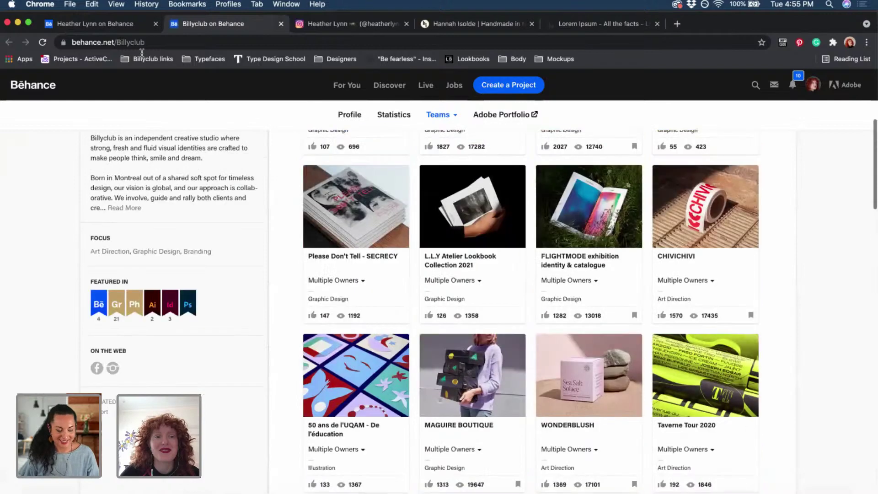
{"action": "left_click", "coordinate": [109, 21]}
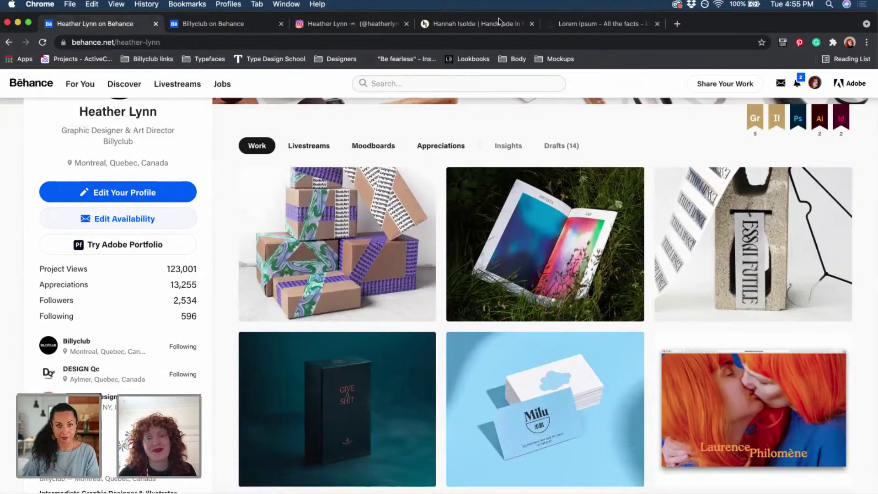
{"action": "scroll", "coordinate": [498, 18], "scroll_direction": "up", "scroll_amount": 3}
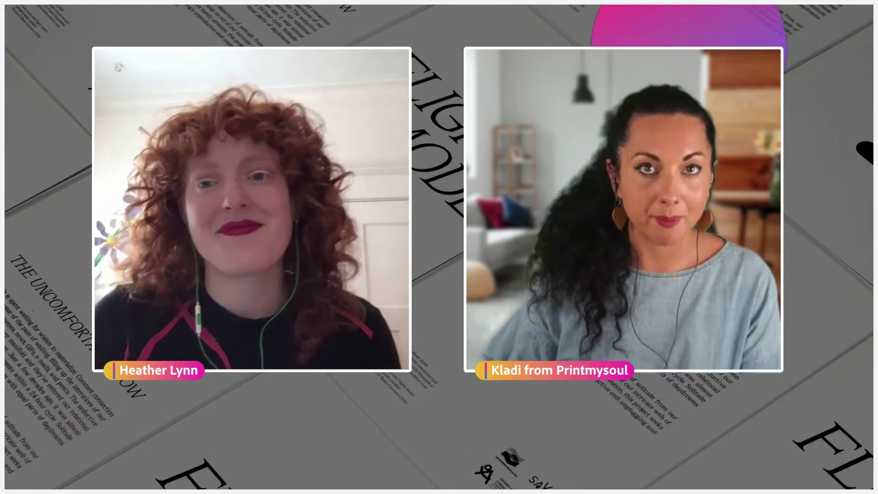